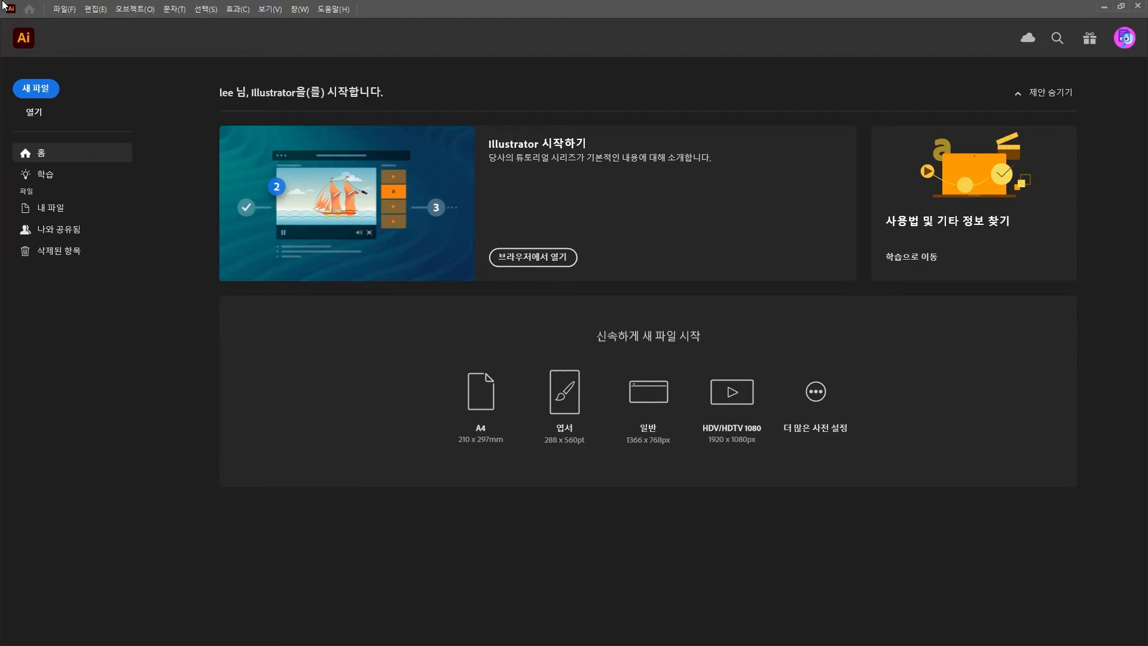
# Step: Start a new document with a width of 160 mm and a height of 240 mm
pyautogui.click(64, 9)
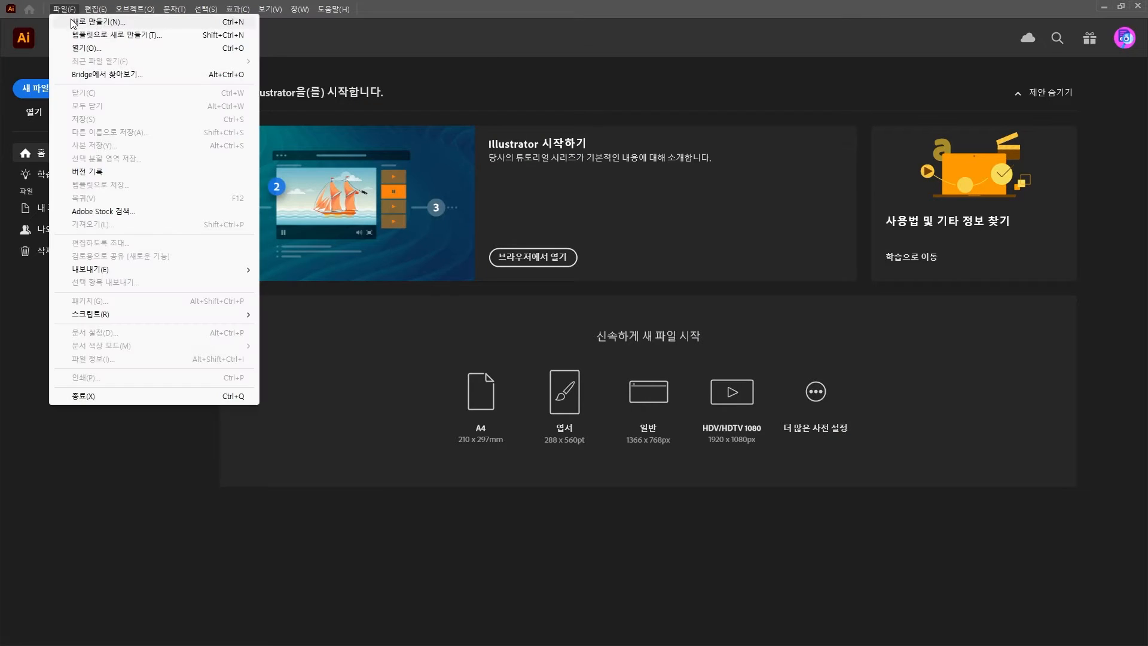
pyautogui.click(75, 22)
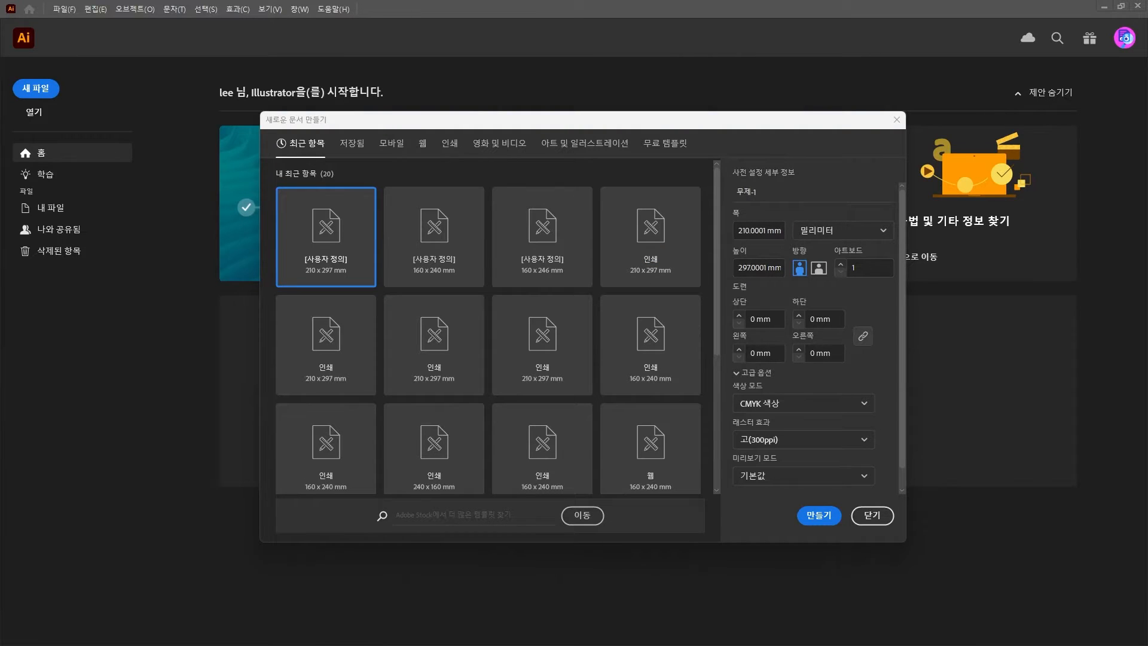
pyautogui.click(755, 231)
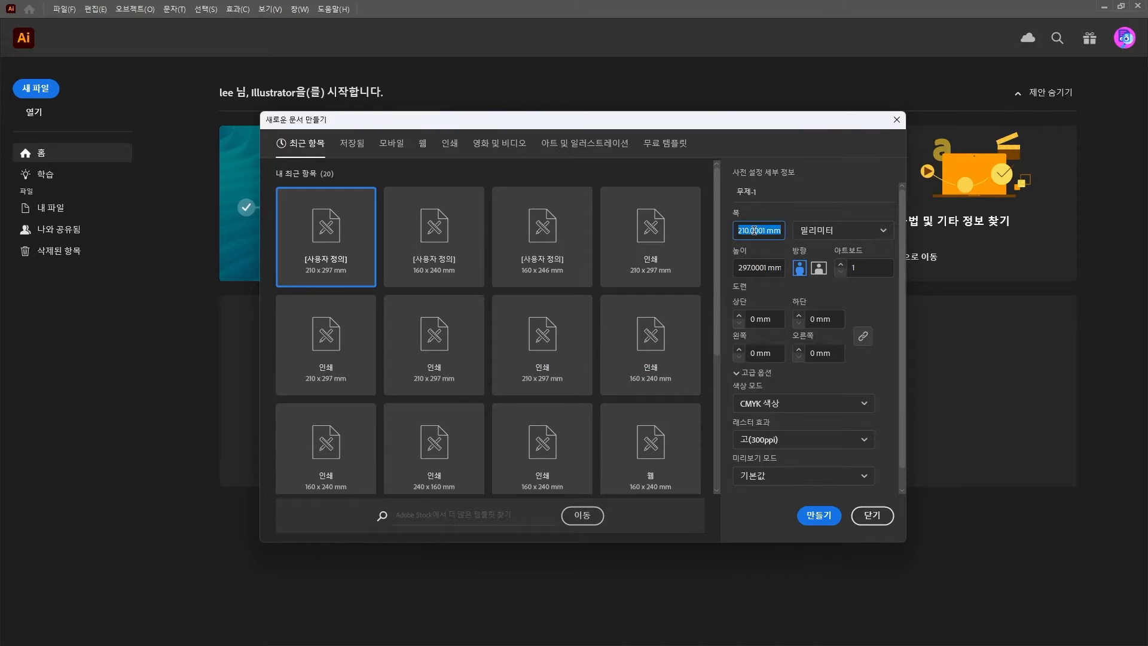
pyautogui.write('160')
pyautogui.press('Tab')
pyautogui.press('Tab')
pyautogui.write('24')
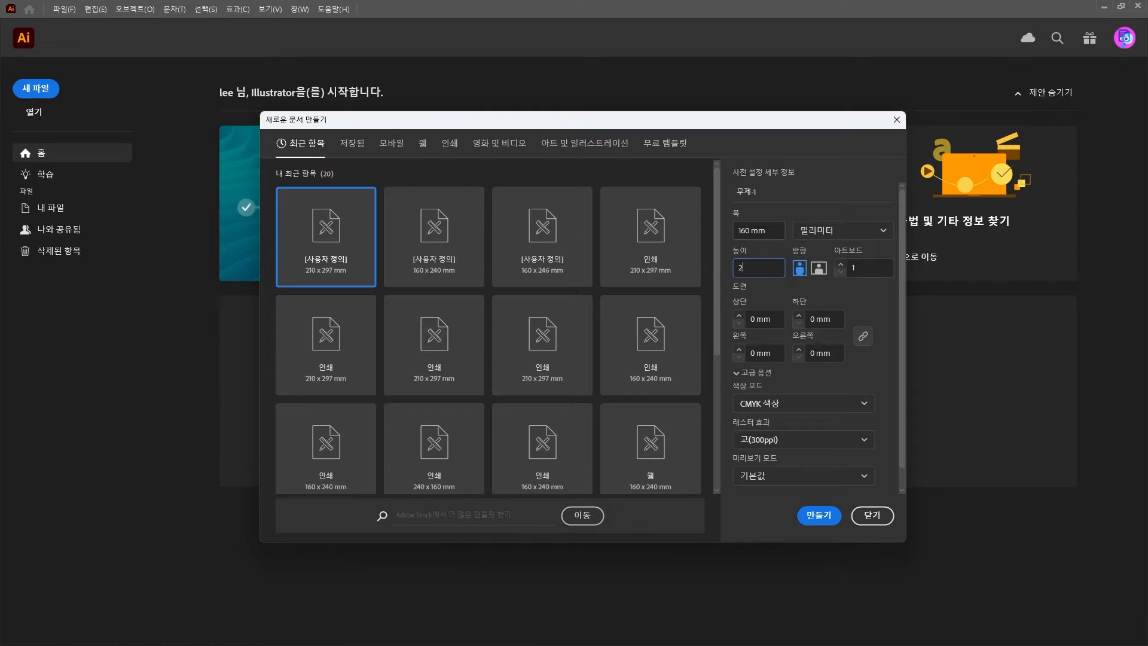
# Step: Set the bleed to 3 mm on all four sides and create the document
pyautogui.click(771, 319)
pyautogui.write('3')
pyautogui.click(875, 293)
pyautogui.scroll(-1, 882, 380)
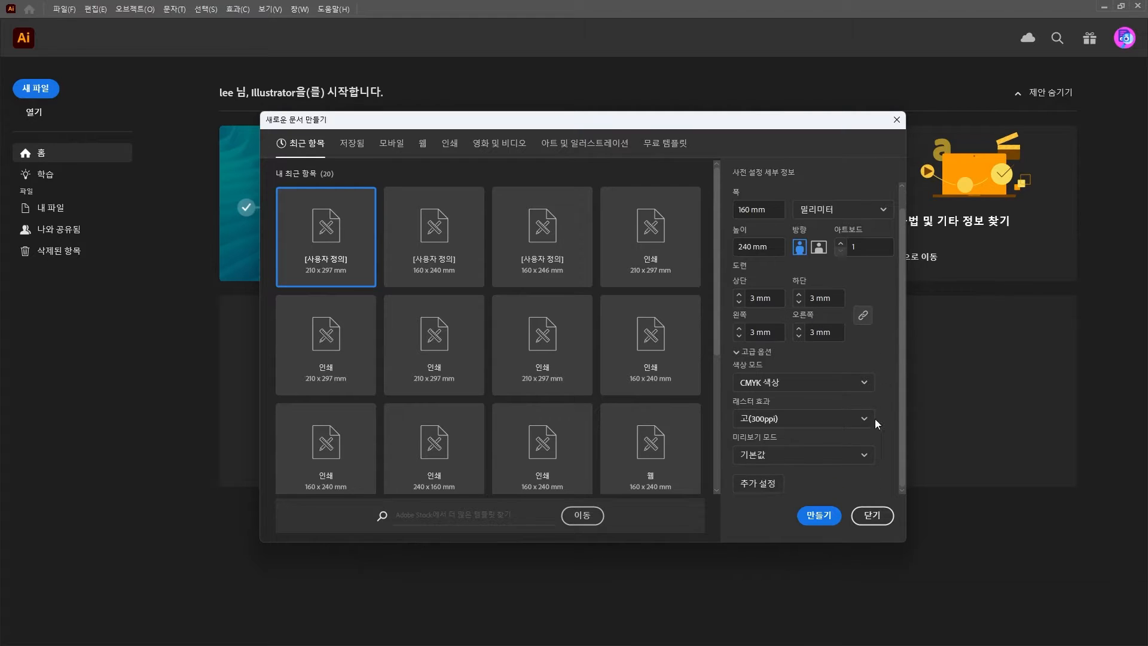
pyautogui.click(817, 516)
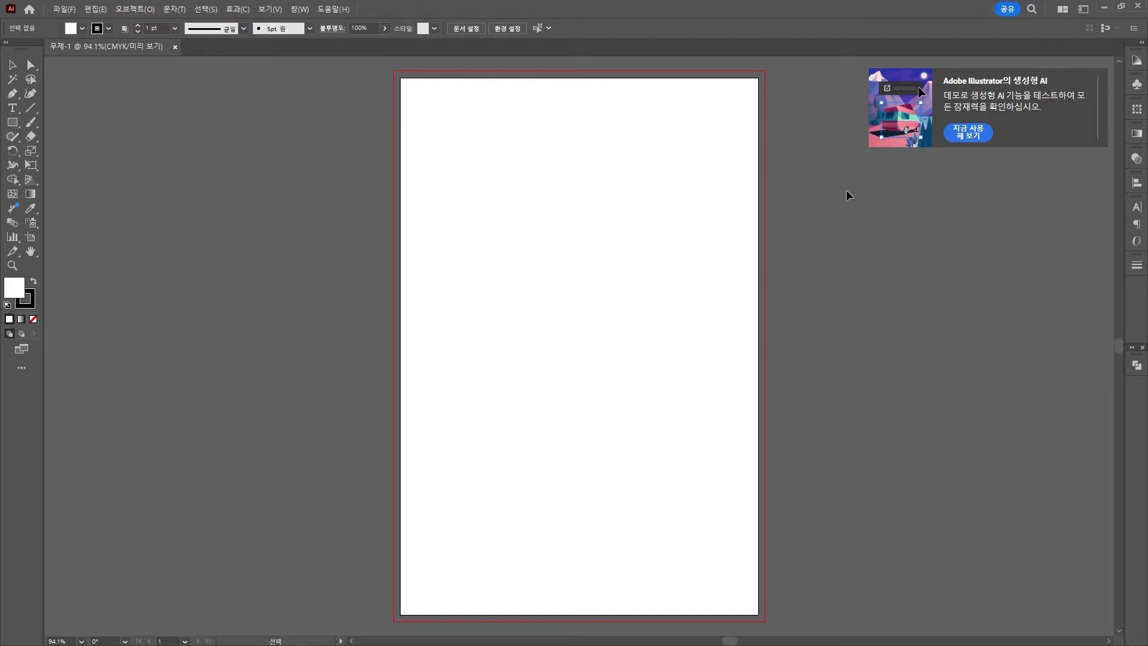
# Step: Create a 160 x 240 mm rectangular grid with 3 horizontal and 3 vertical dividers
pyautogui.click(35, 113)
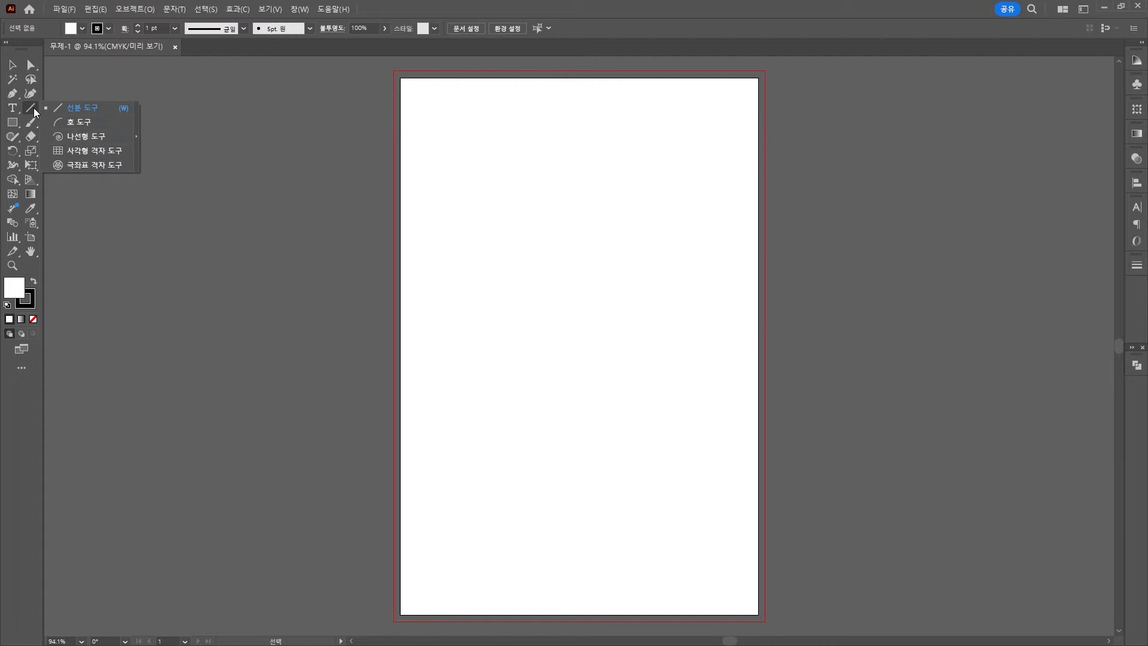
pyautogui.click(86, 152)
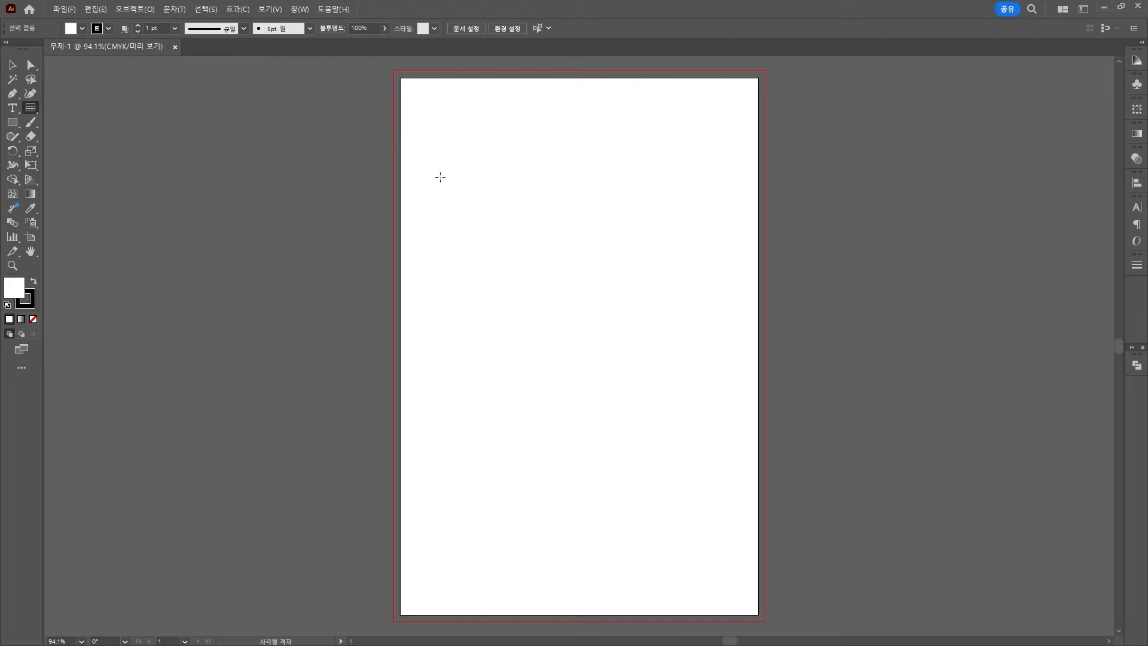
pyautogui.click(440, 177)
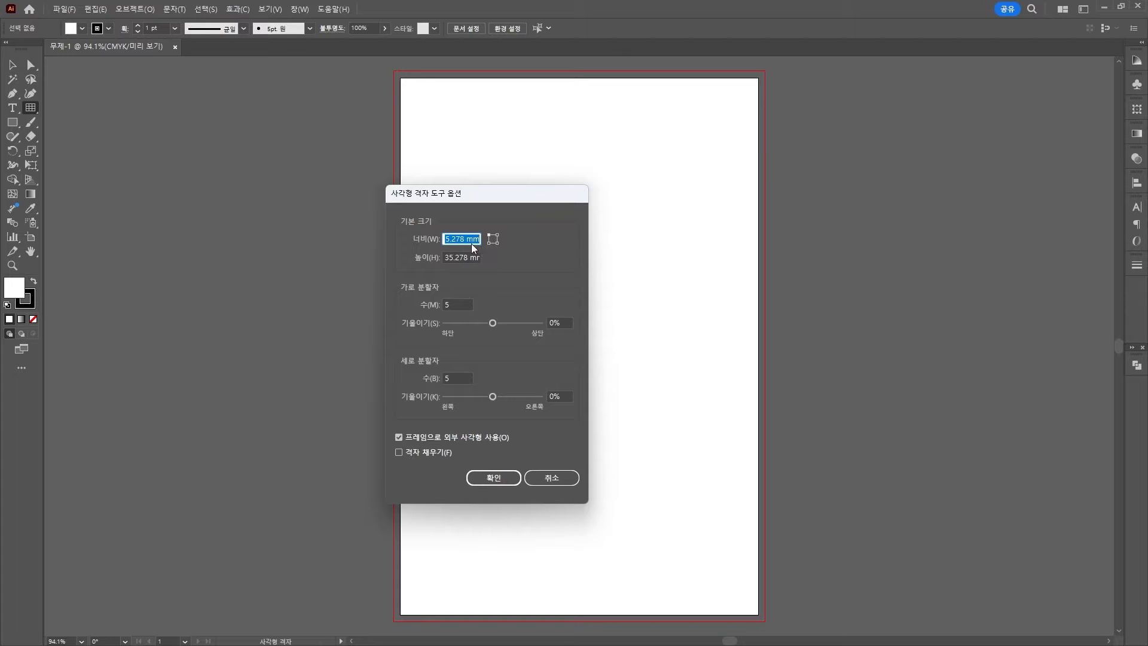
pyautogui.write('160')
pyautogui.press('Tab')
pyautogui.write('240')
pyautogui.click(460, 304)
pyautogui.write('3')
pyautogui.click(460, 377)
pyautogui.write('3')
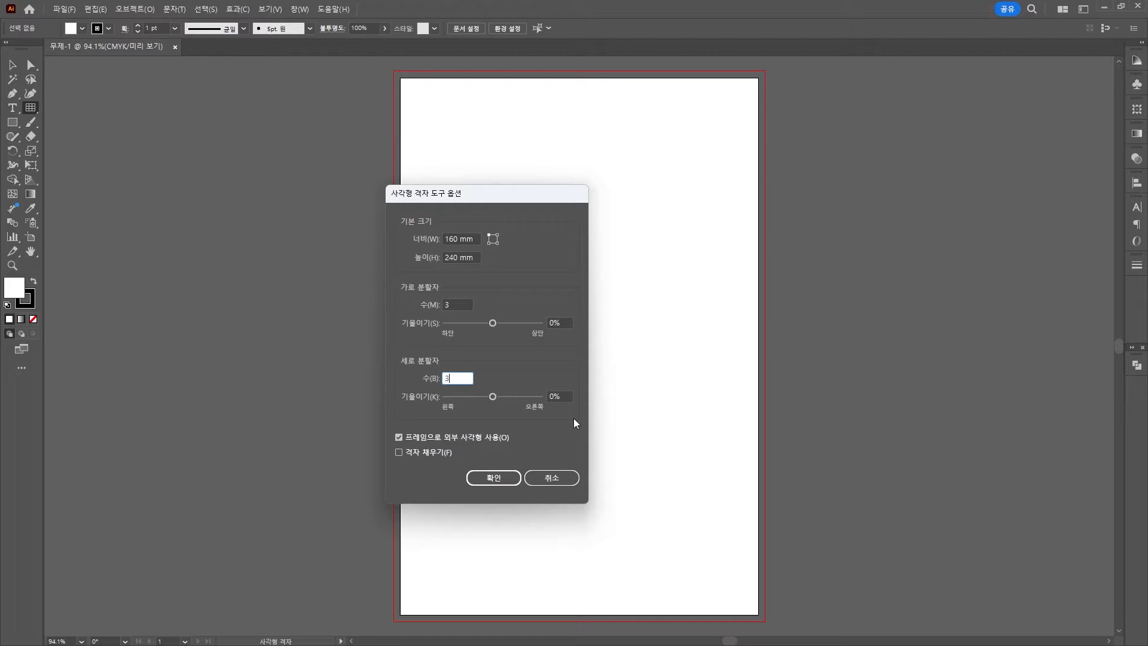
pyautogui.click(493, 479)
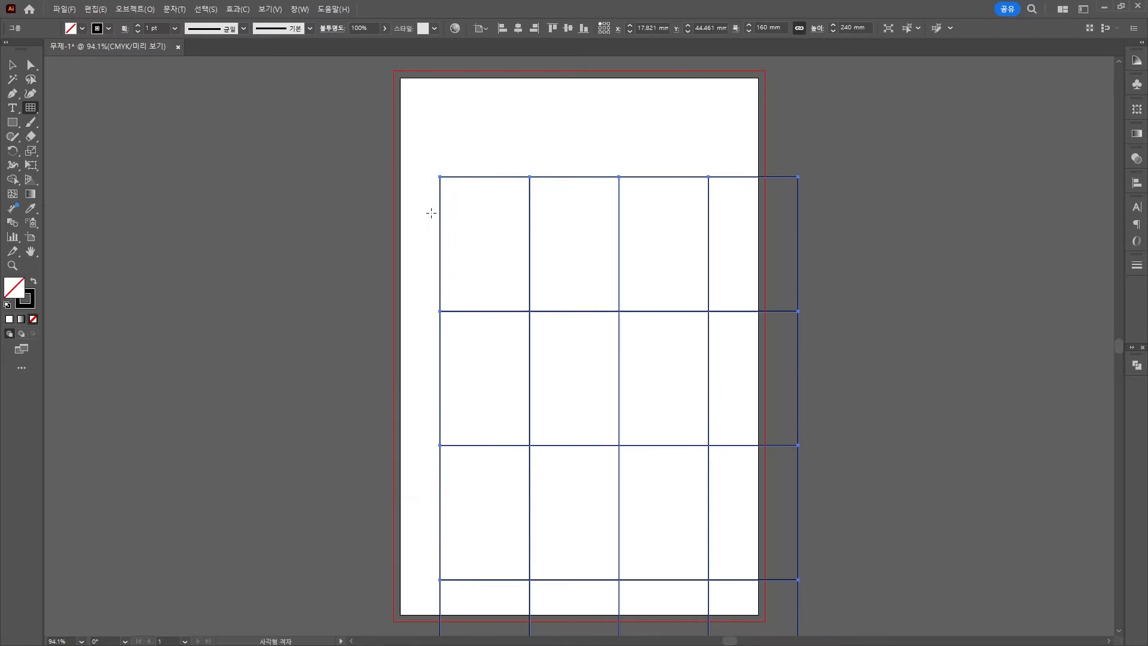
# Step: Align the grid with the artboard by setting its position to X 0 mm and Y 0 mm
pyautogui.click(652, 28)
pyautogui.doubleClick(652, 27)
pyautogui.write('0')
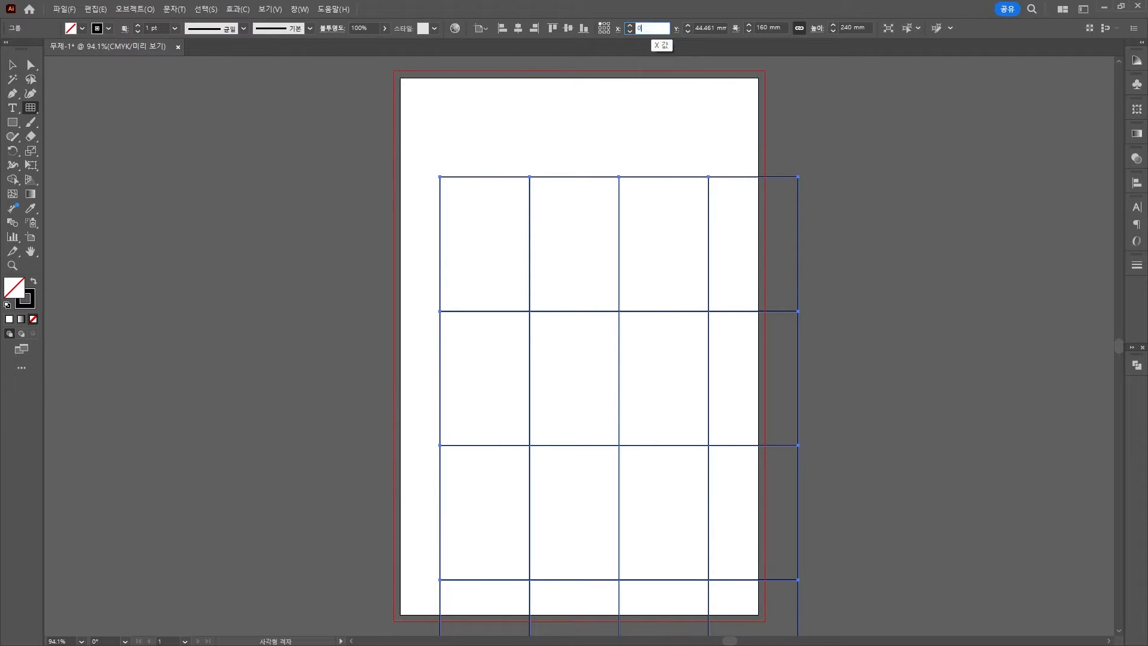
pyautogui.press('Tab')
pyautogui.write('0')
pyautogui.press('Return')
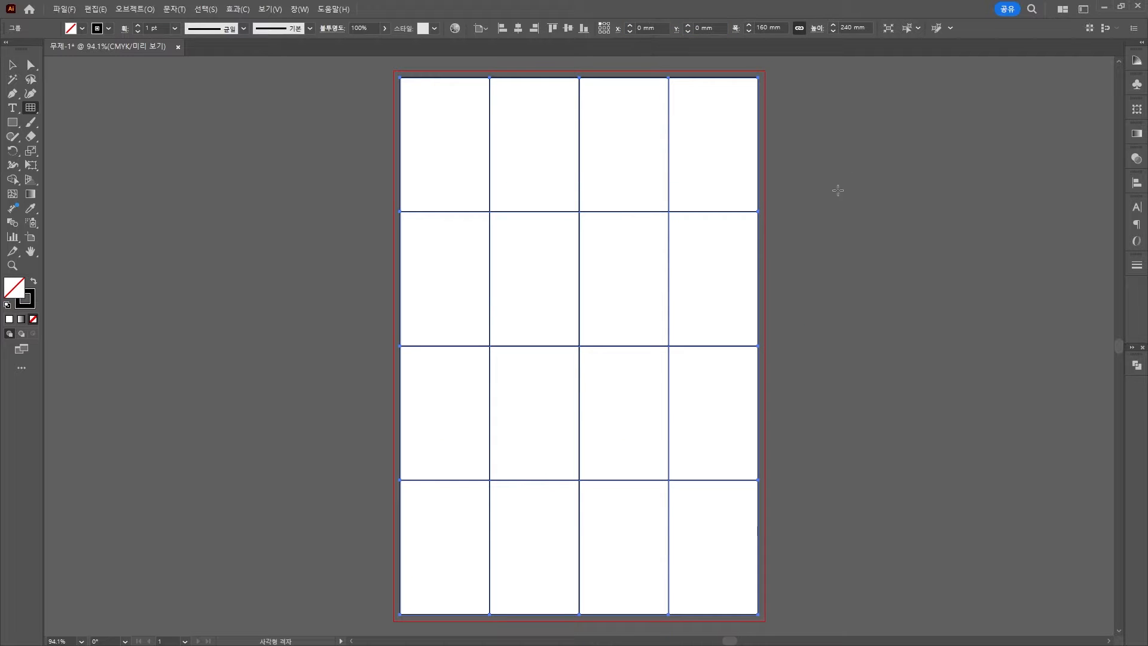
# Step: Activate the Line Segment tool and show the Layers panel beside the artboard
pyautogui.click(28, 114)
pyautogui.click(79, 111)
pyautogui.click(299, 9)
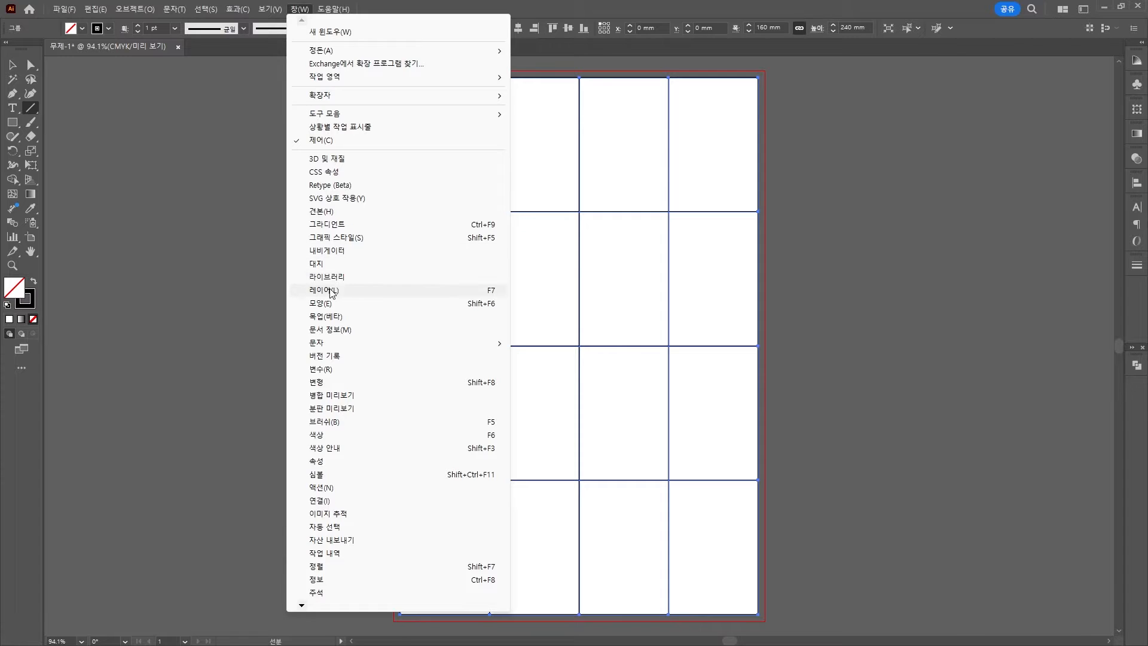
pyautogui.click(330, 293)
pyautogui.moveTo(906, 51); pyautogui.dragTo(998, 92)
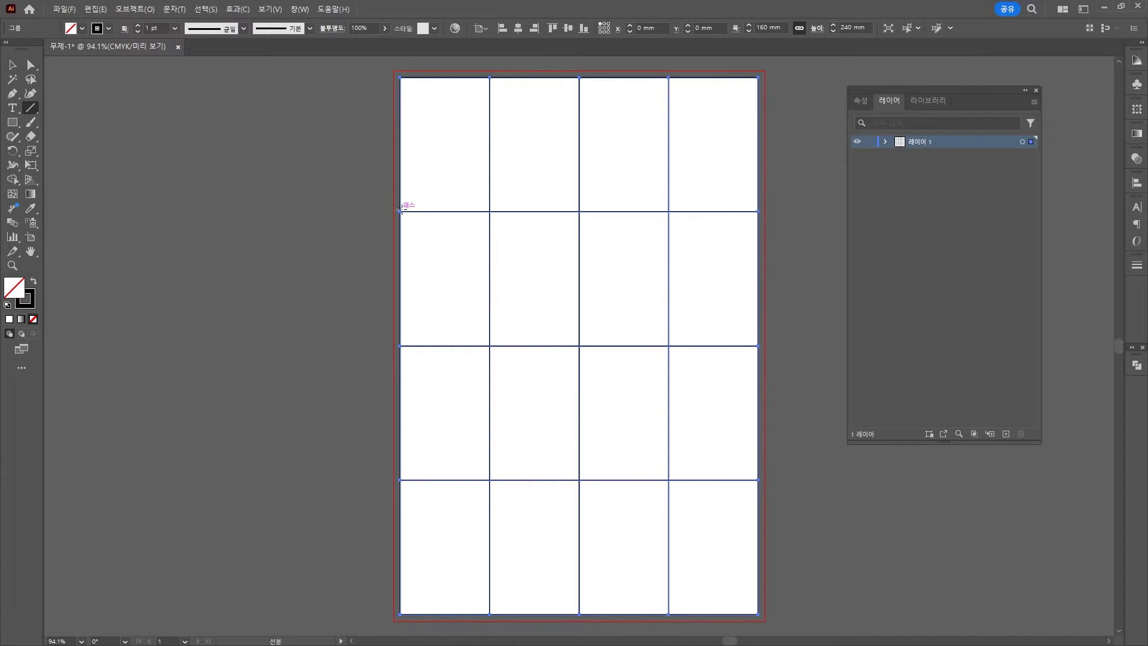
# Step: Draw seven parallel diagonal lines through the grid intersections, rising from the left and bottom edges to the top and right edges
pyautogui.moveTo(401, 212); pyautogui.dragTo(490, 78)
pyautogui.moveTo(400, 346)
pyautogui.mouseDown()
pyautogui.moveTo(525, 210)
pyautogui.moveTo(580, 78)
pyautogui.mouseUp()
pyautogui.moveTo(400, 480)
pyautogui.mouseDown()
pyautogui.moveTo(674, 90)
pyautogui.moveTo(668, 78)
pyautogui.mouseUp()
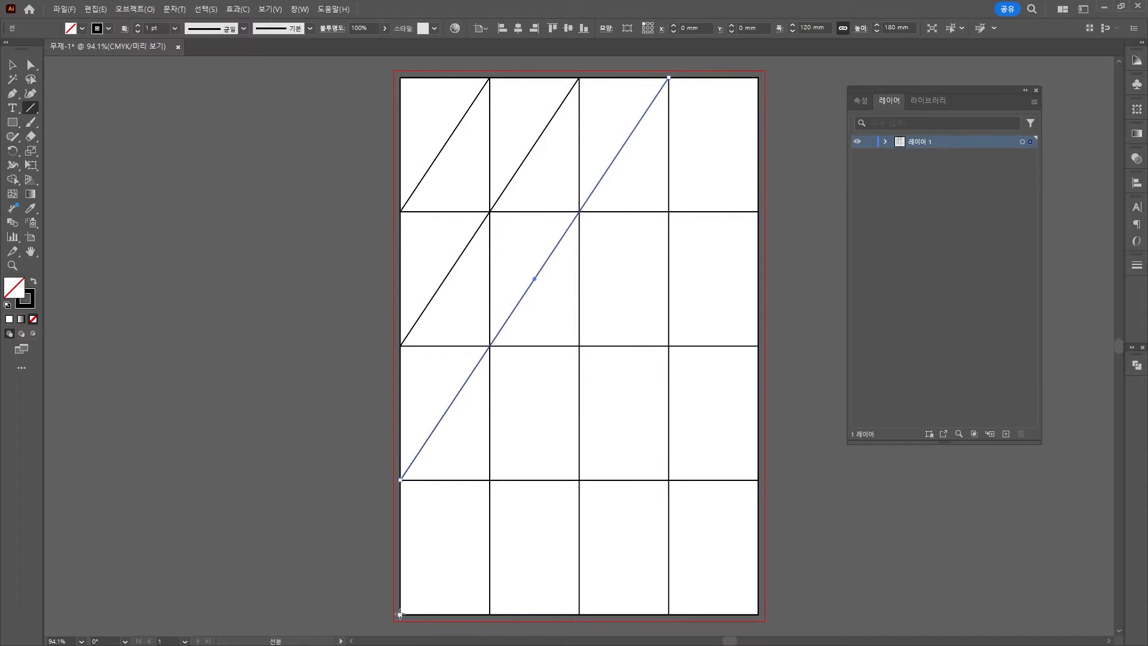
pyautogui.moveTo(400, 614)
pyautogui.mouseDown()
pyautogui.moveTo(758, 167)
pyautogui.moveTo(758, 78)
pyautogui.mouseUp()
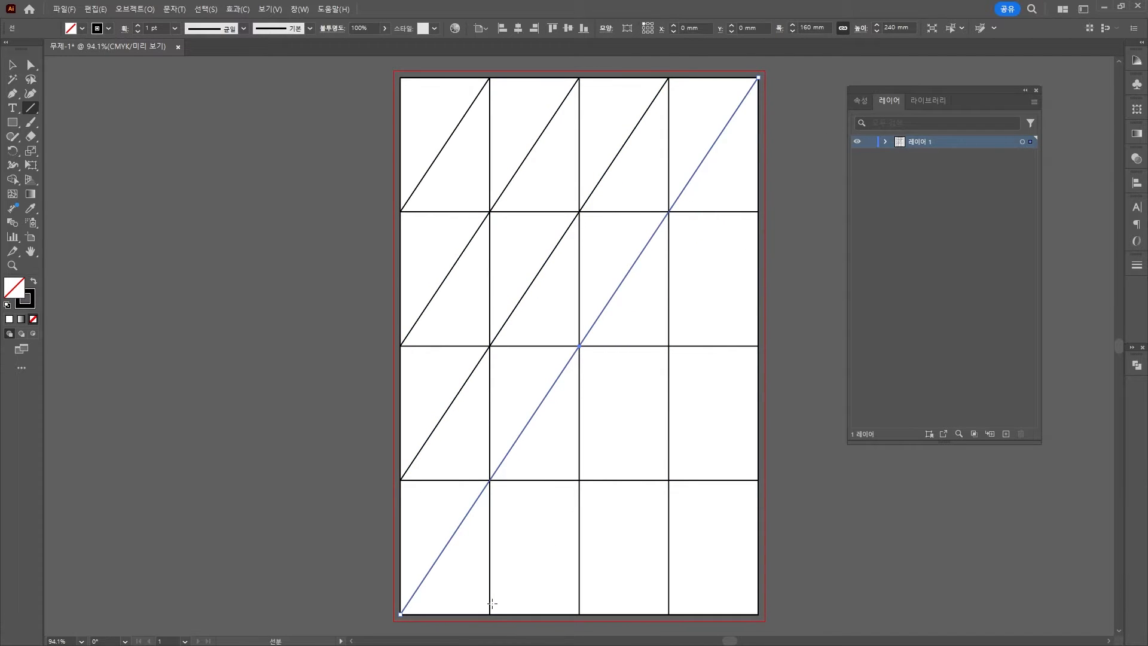
pyautogui.moveTo(490, 614); pyautogui.dragTo(758, 211)
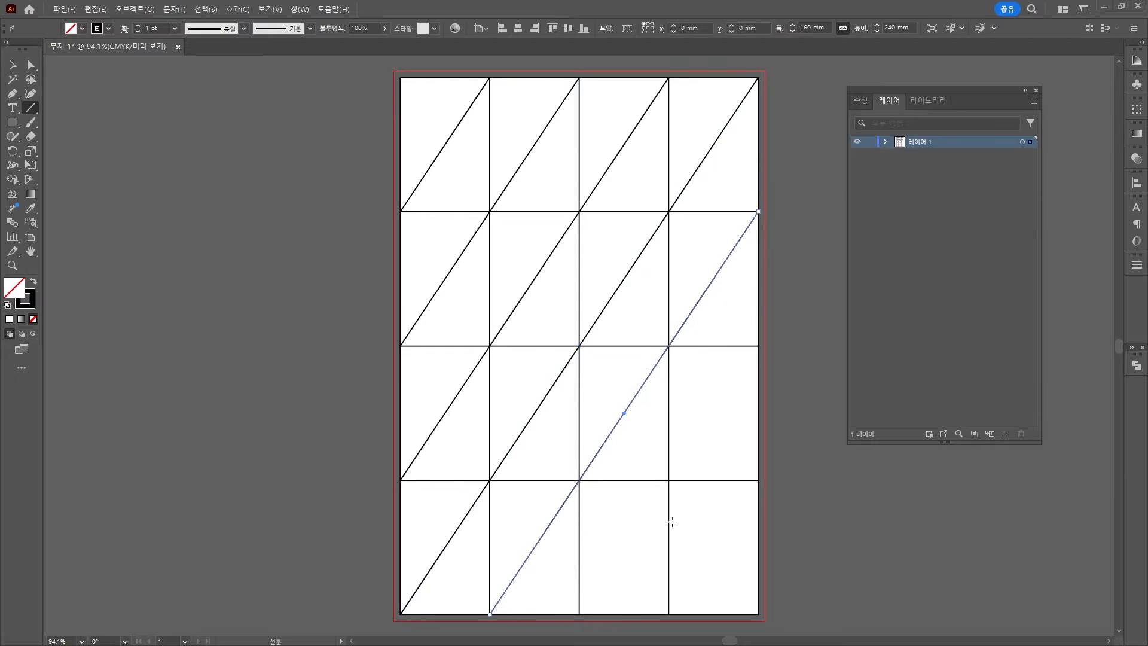
pyautogui.moveTo(580, 614); pyautogui.dragTo(758, 346)
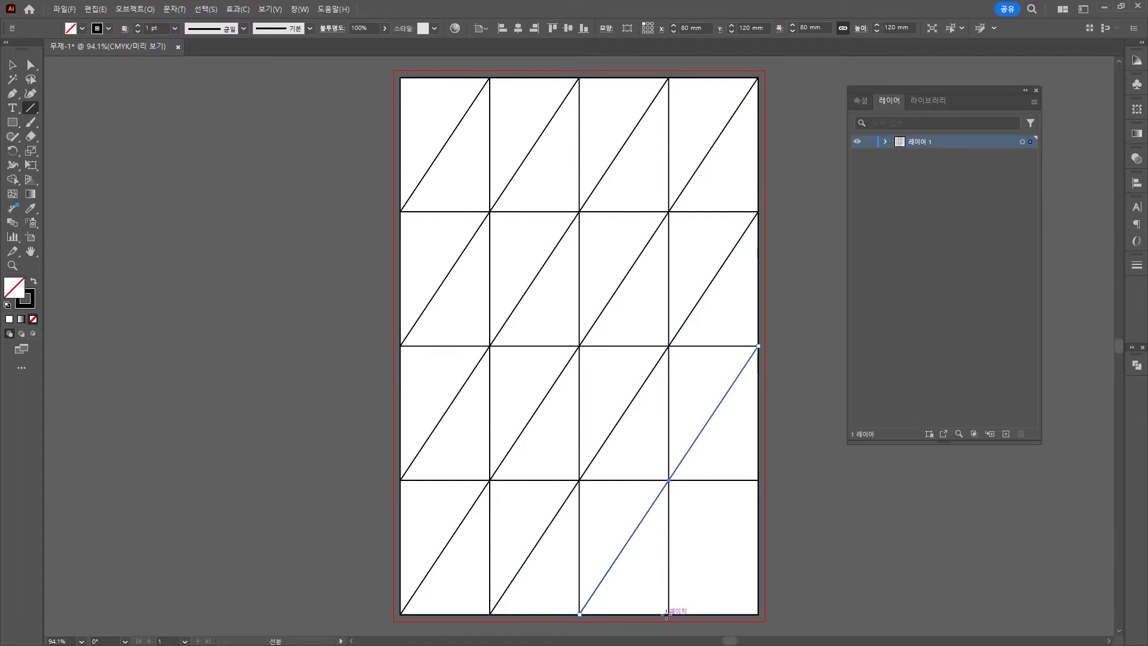
pyautogui.moveTo(668, 614); pyautogui.dragTo(758, 479)
# Step: Select only the diagonal lines, leaving out the rectangular grid, and paste a copy of them in front
pyautogui.click(12, 65)
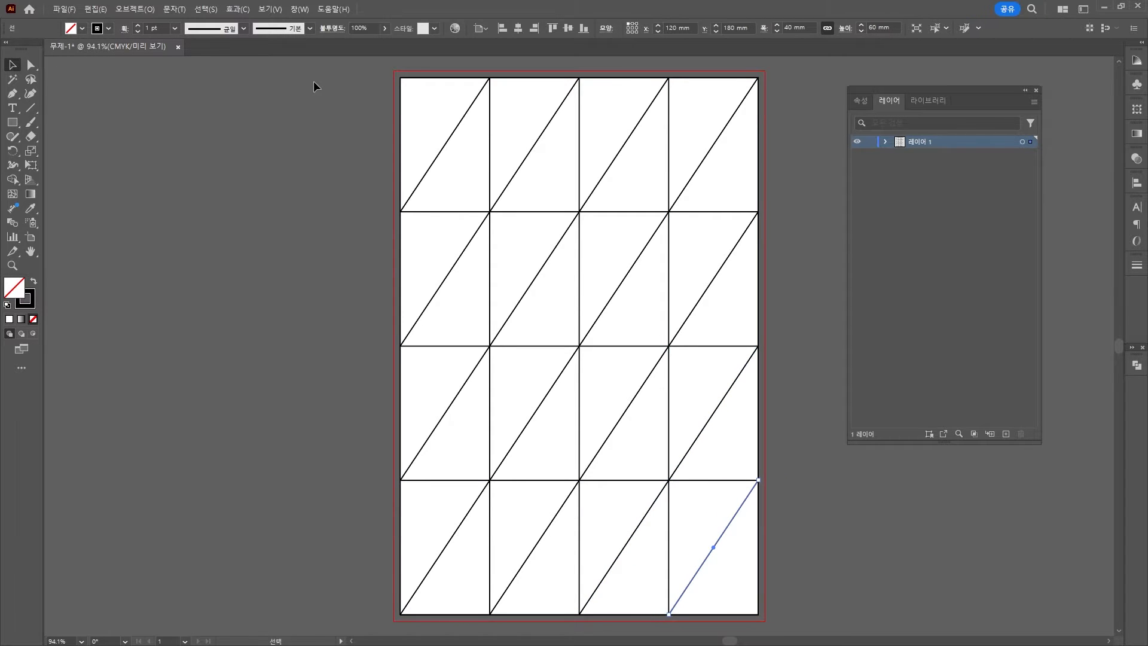
pyautogui.hotkey('ctrl', 'a')
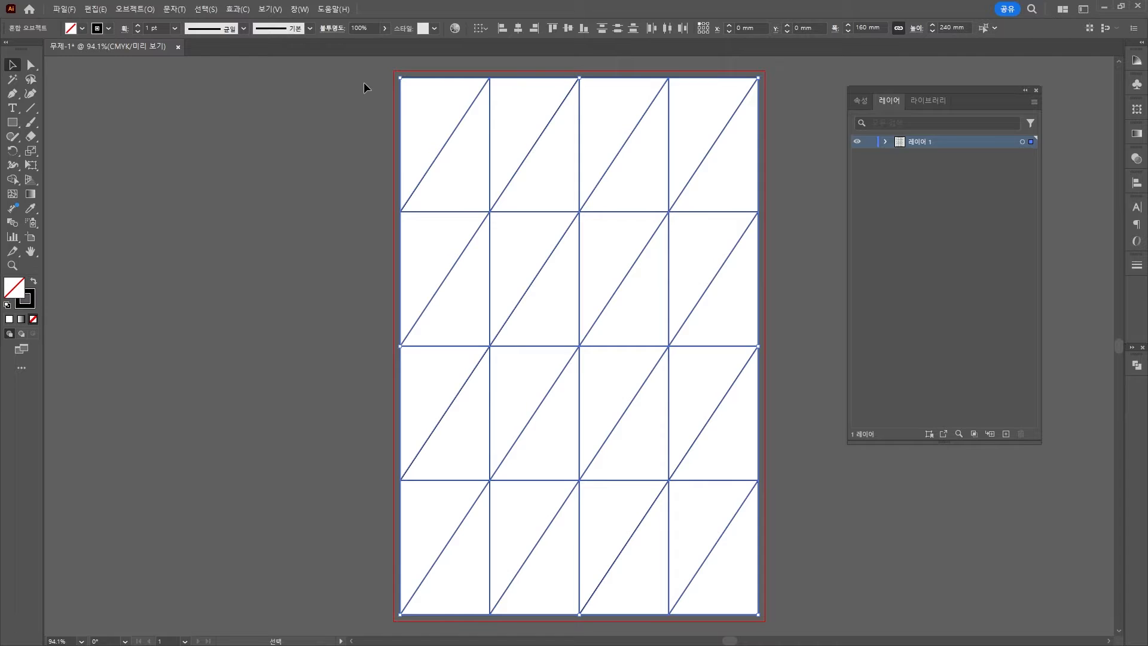
pyautogui.click(401, 95)
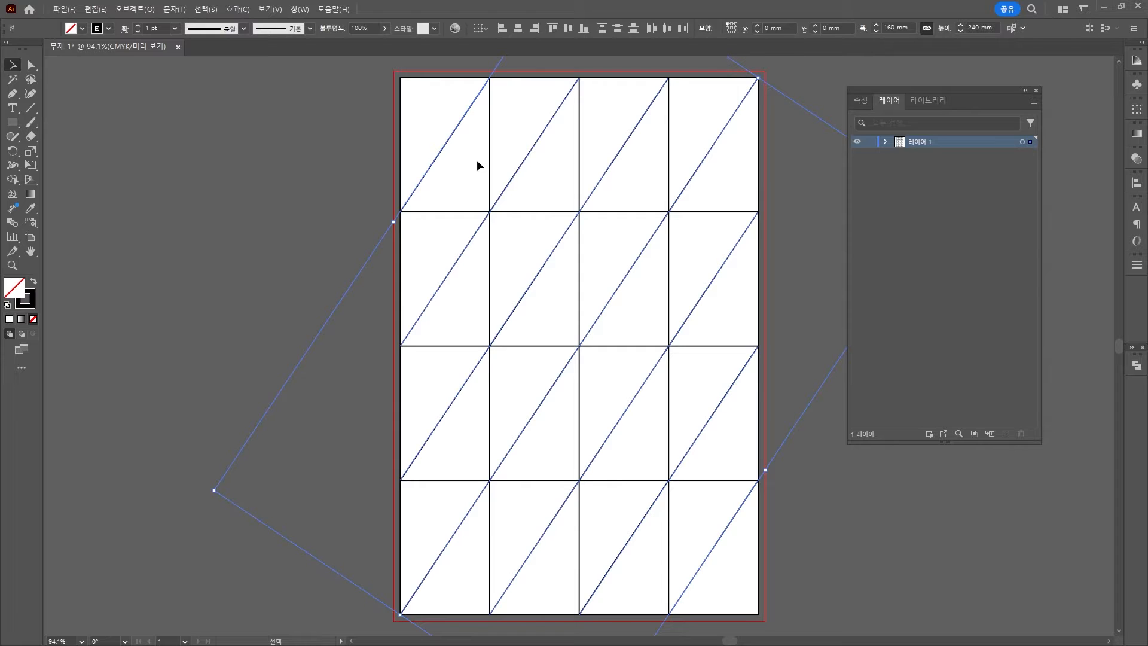
pyautogui.press('a')
pyautogui.press('v')
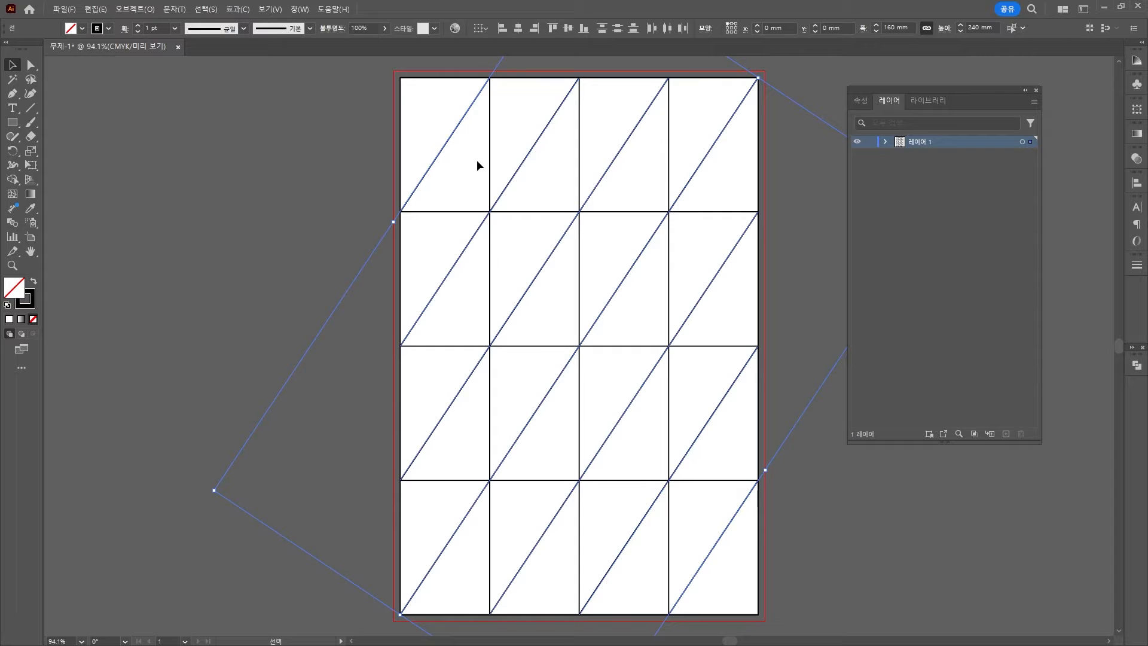
# Step: Reflect the copied diagonals across the vertical axis so that they cross the originals, and clear the selection
pyautogui.rightClick(477, 160)
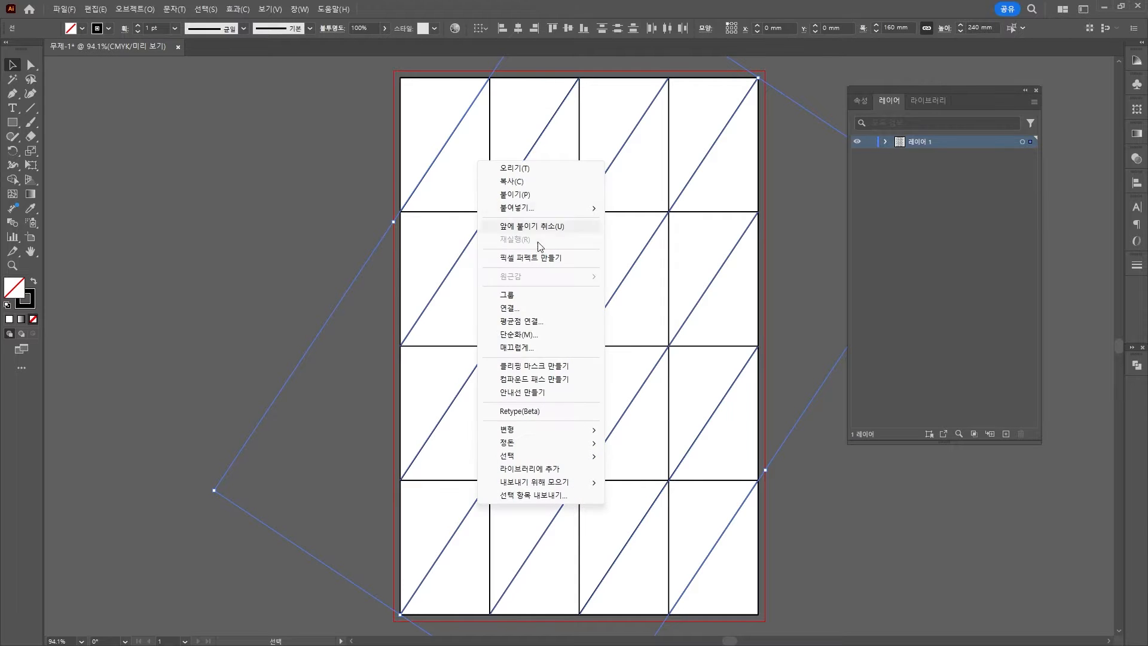
pyautogui.moveTo(518, 436)
pyautogui.click(637, 475)
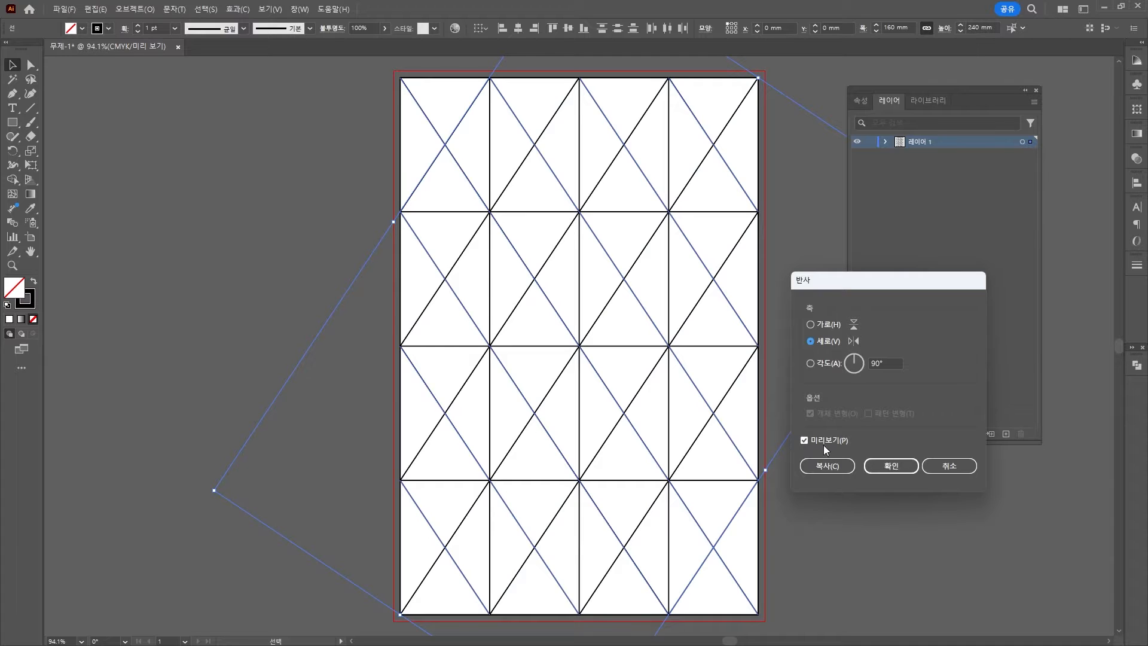
pyautogui.click(891, 465)
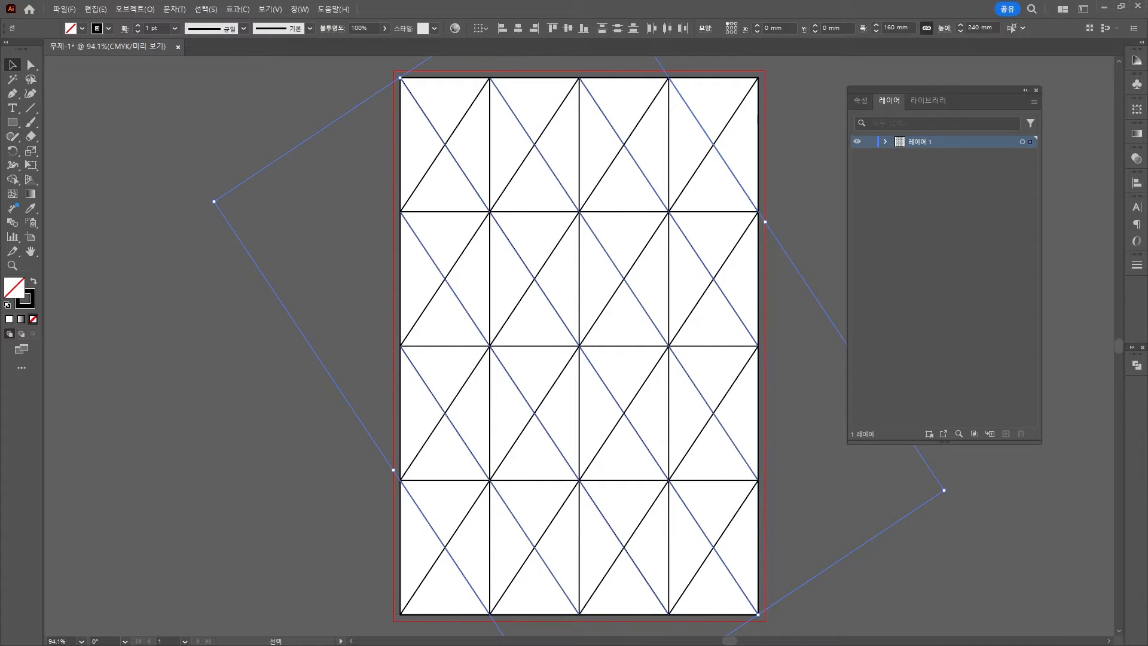
pyautogui.click(159, 105)
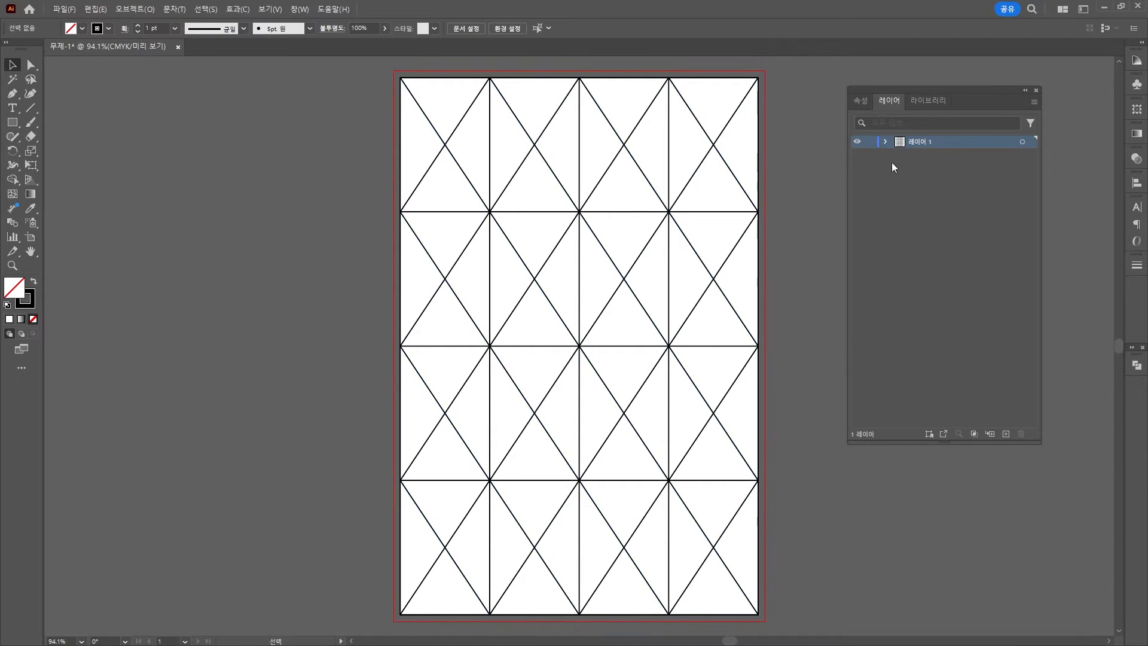
# Step: Rename the grid's layer to "가이드" and lock it, and add a new layer for the artwork
pyautogui.doubleClick(921, 142)
pyautogui.write('가이드')
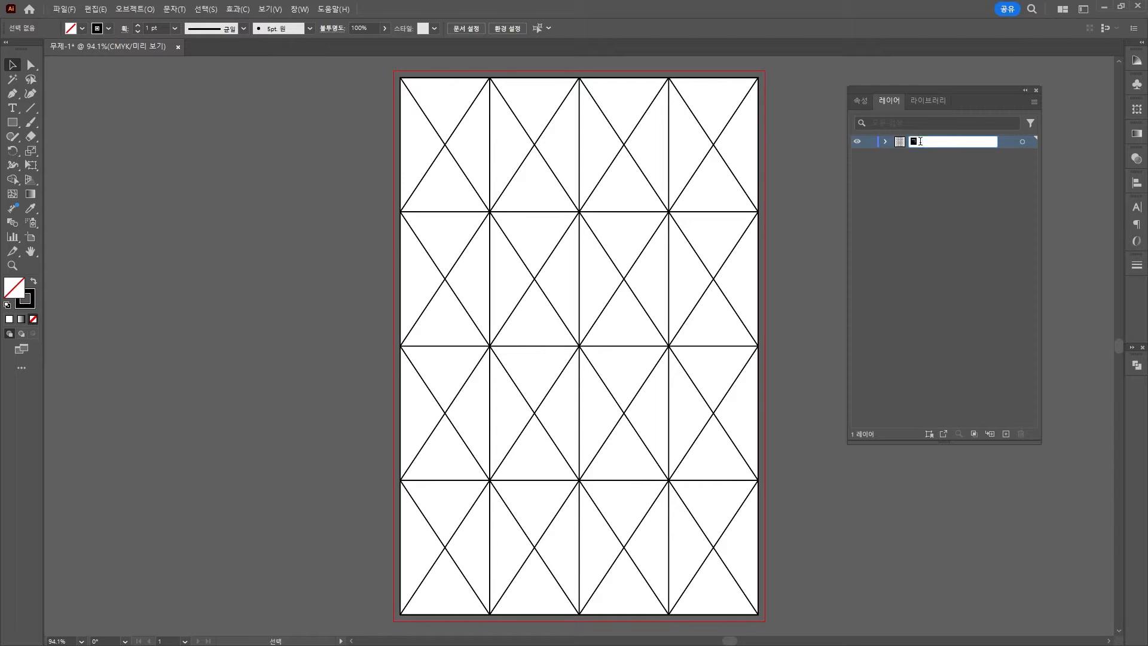
pyautogui.press('Return')
pyautogui.click(870, 142)
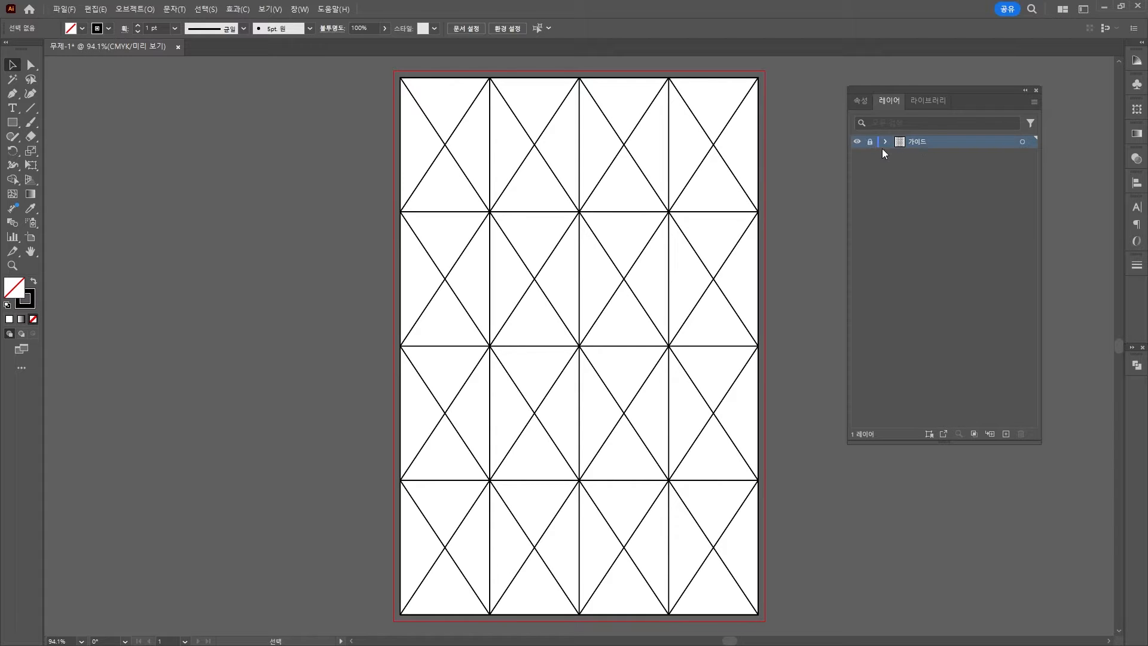
pyautogui.click(1007, 433)
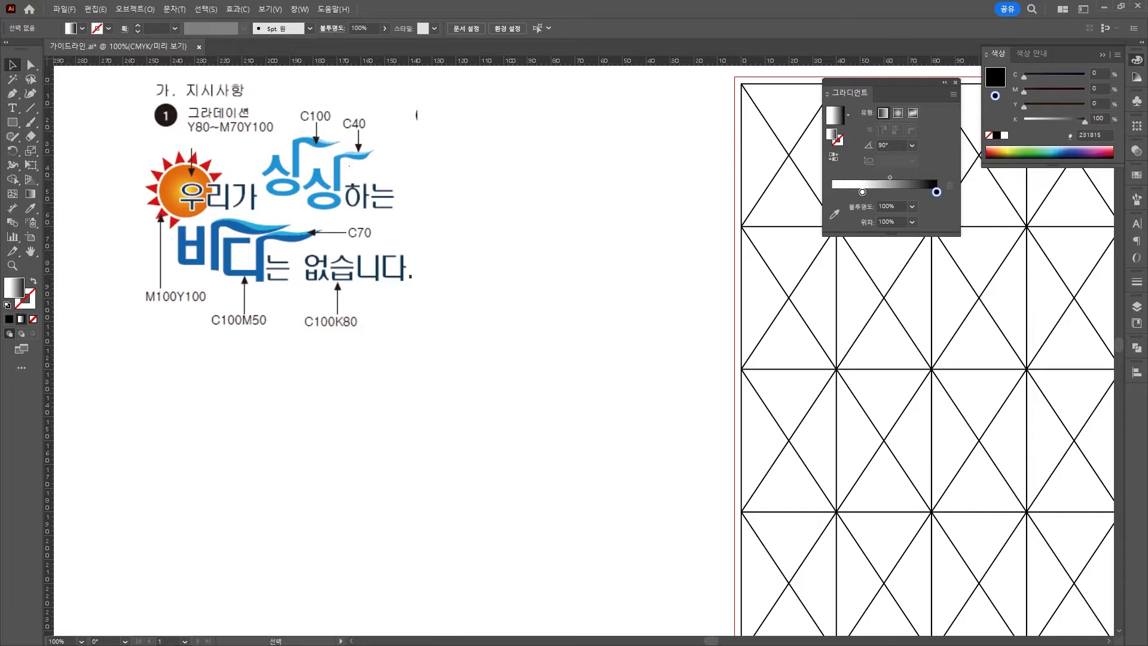
# Step: Add the two-line text "우리가 상상하는 / 바다는 없습니다." in the empty area beside the reference logo
pyautogui.click(12, 108)
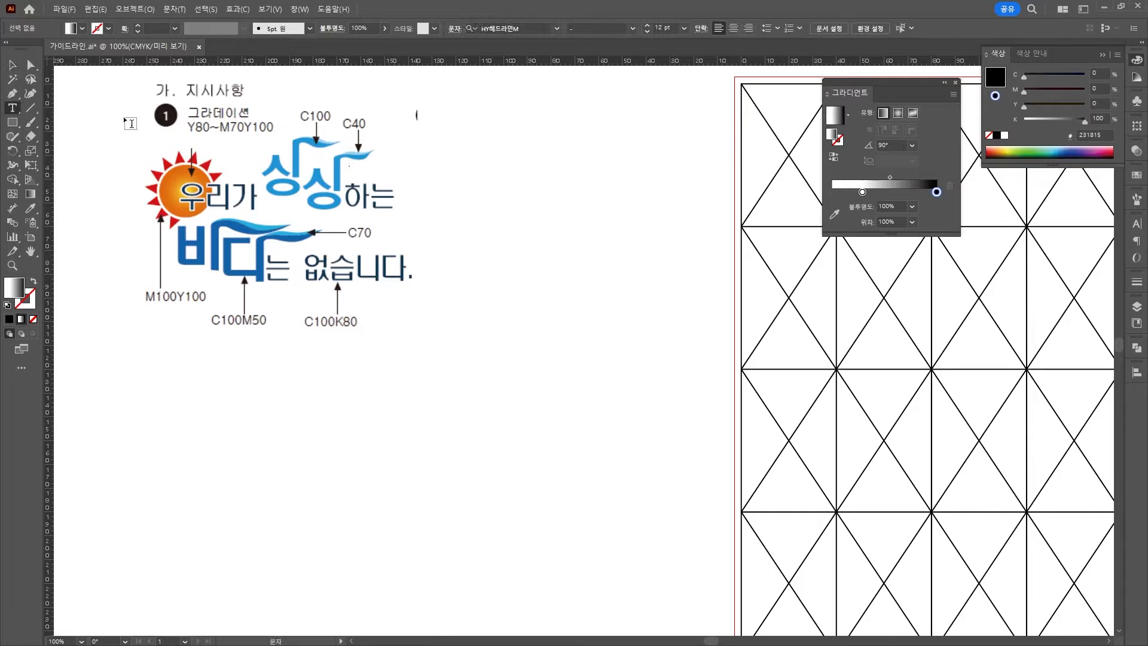
pyautogui.click(482, 182)
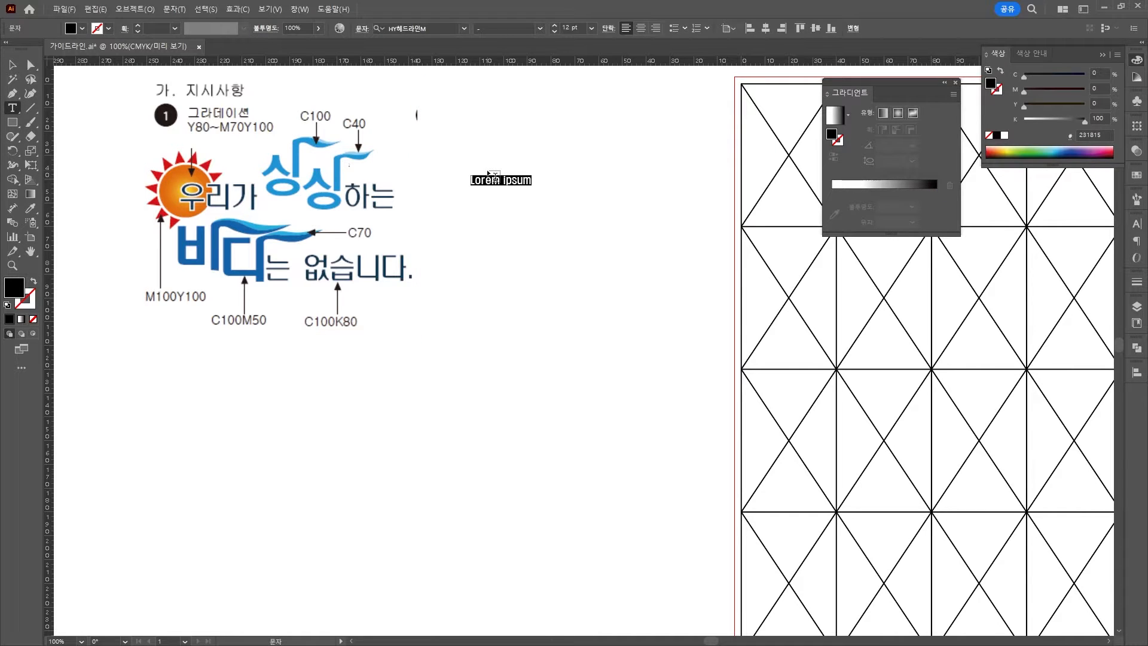
pyautogui.write('위')
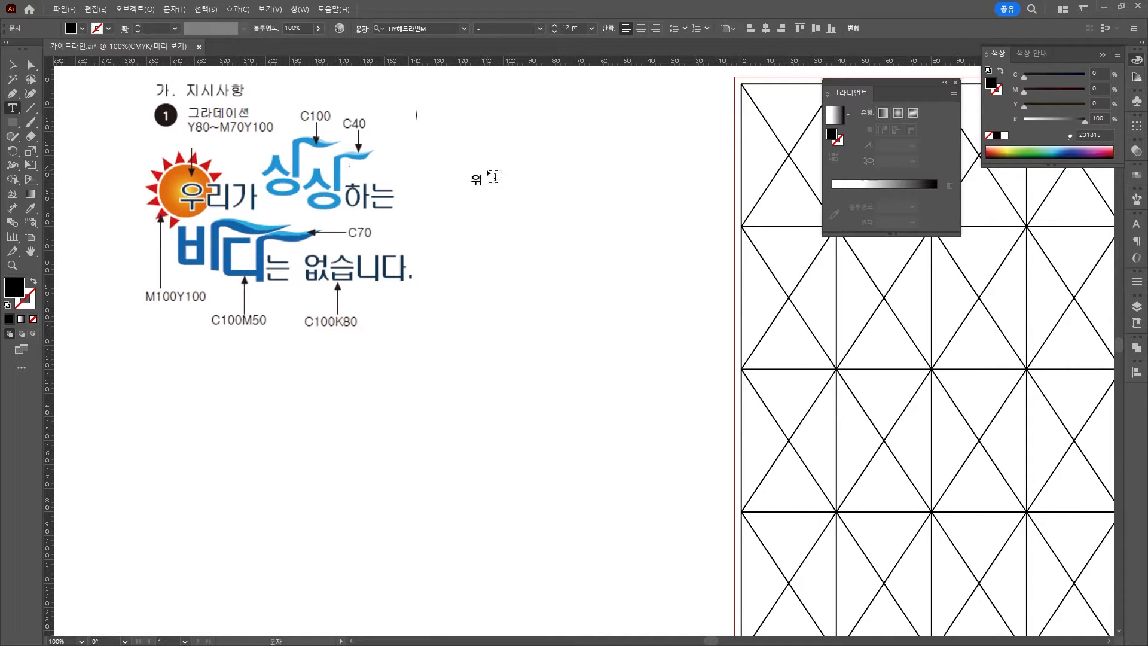
pyautogui.write('리가 상상하는 바다는 ')
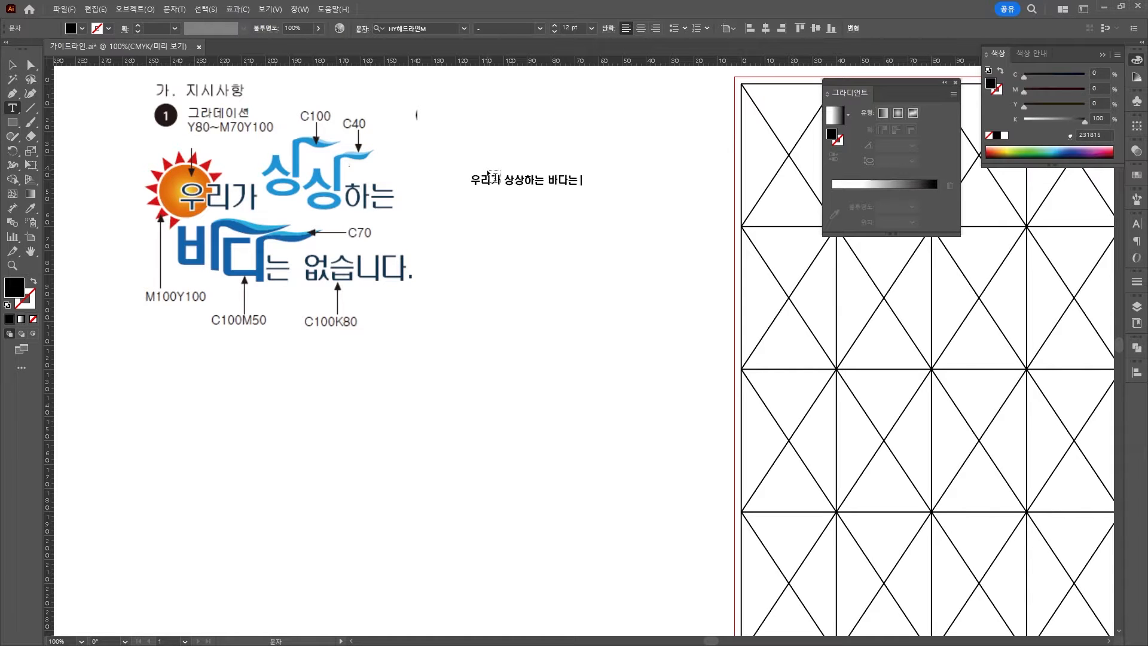
pyautogui.write('없습니다!')
pyautogui.click(546, 179)
pyautogui.press('Return')
pyautogui.click(12, 64)
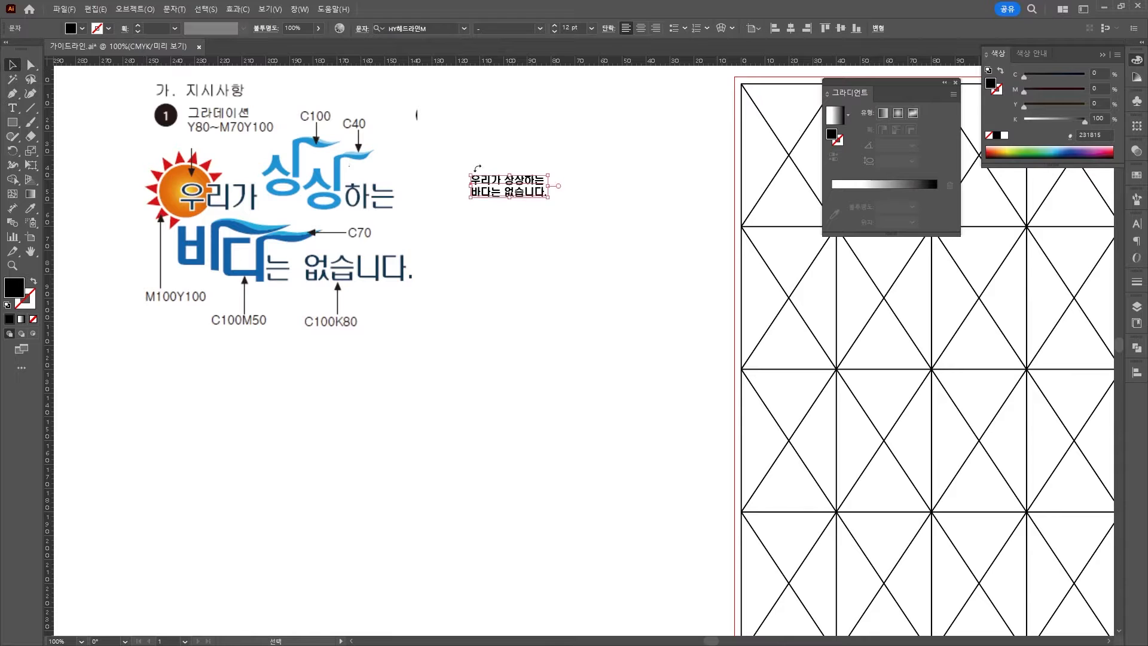
# Step: Move the lettering and the reference image aside, and draw a circle about 29.7 mm across between them
pyautogui.moveTo(478, 182); pyautogui.dragTo(553, 215)
pyautogui.moveTo(237, 203); pyautogui.dragTo(182, 213)
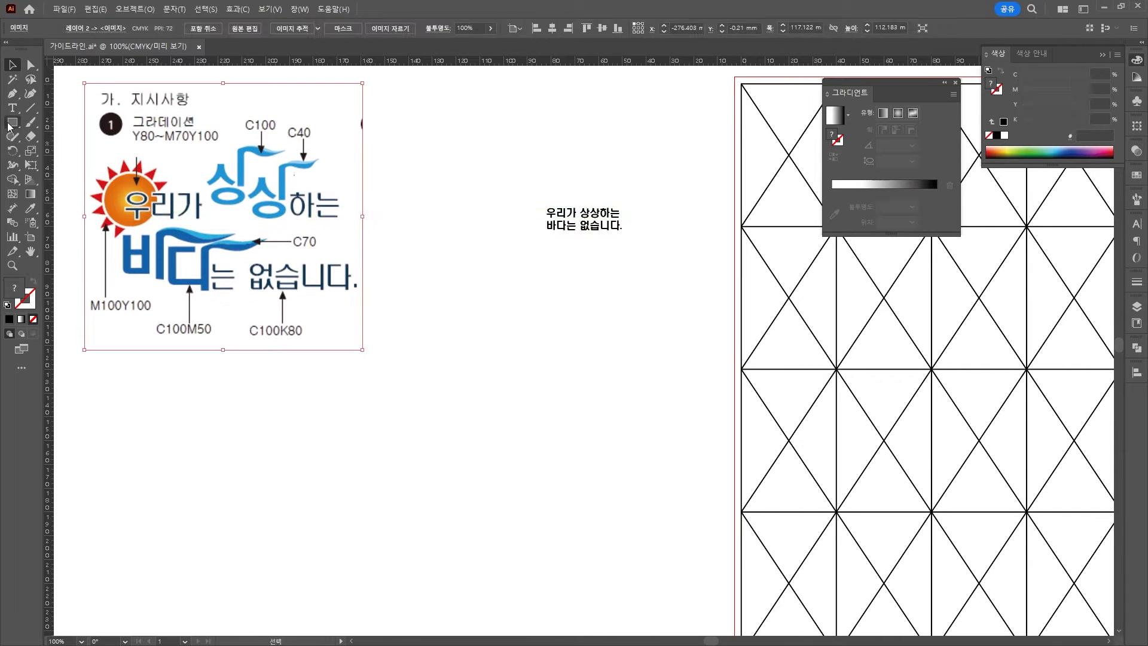
pyautogui.moveTo(9, 126); pyautogui.dragTo(60, 150)
pyautogui.moveTo(446, 129); pyautogui.dragTo(517, 198)
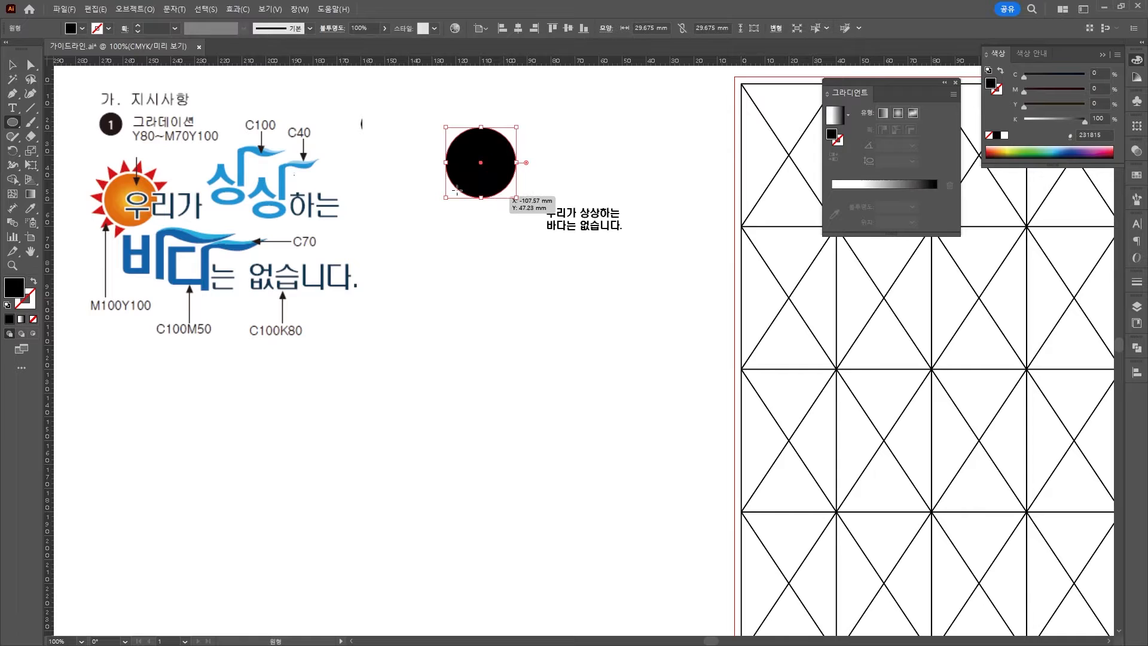
# Step: Apply a gradient fill to the circle and set its start stop to Y 80 at 0% position
pyautogui.click(903, 185)
pyautogui.click(861, 206)
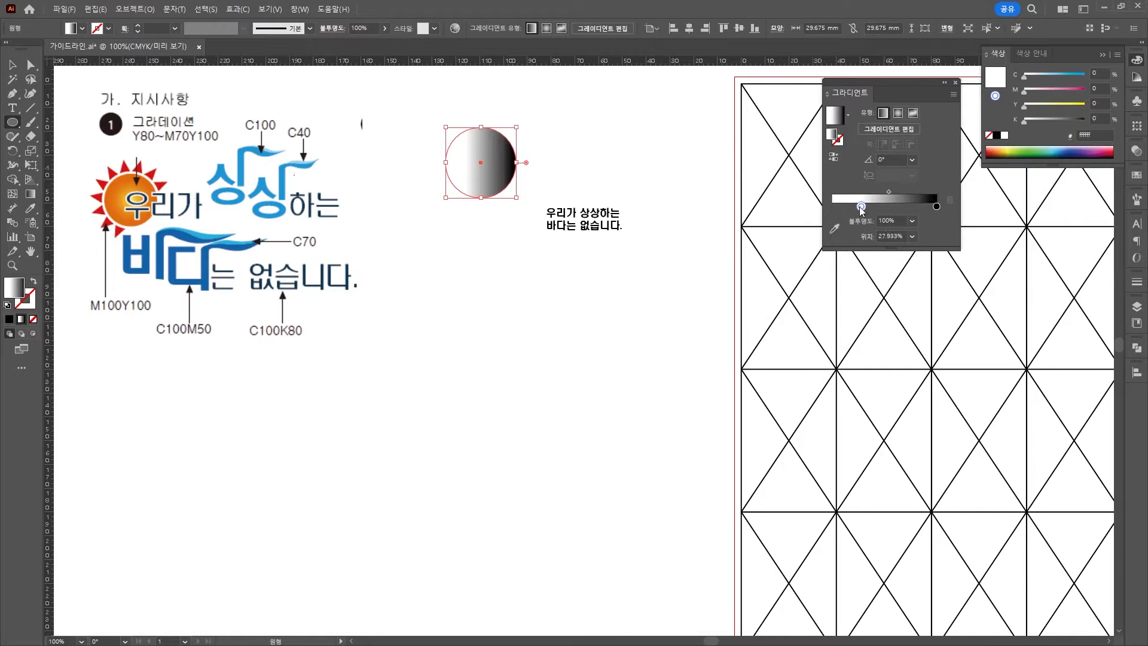
pyautogui.moveTo(859, 207); pyautogui.dragTo(832, 206)
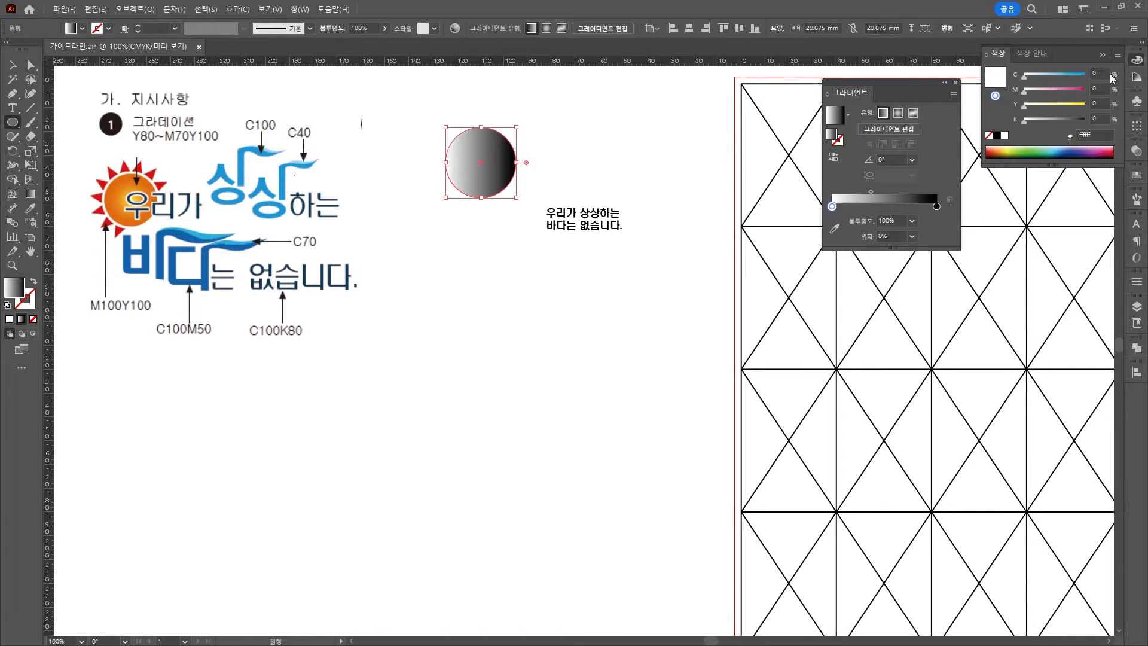
pyautogui.click(1100, 104)
pyautogui.write('80')
pyautogui.press('Return')
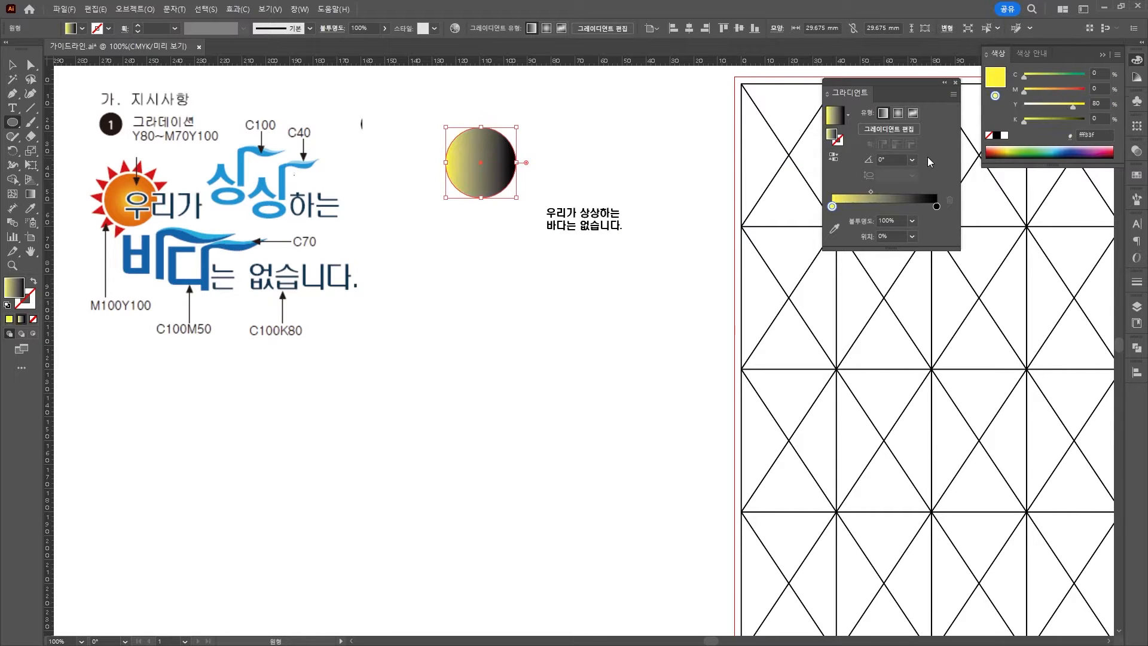
# Step: Set the gradient's end stop to M 70, Y 100 and K 0
pyautogui.click(937, 207)
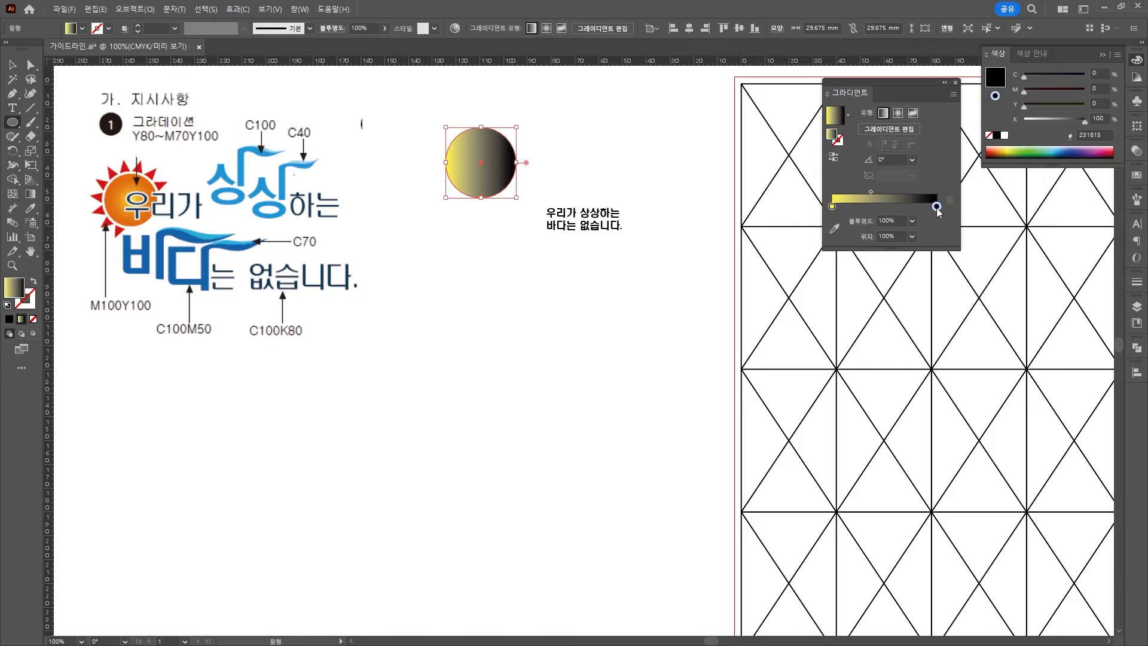
pyautogui.click(1100, 88)
pyautogui.write('70')
pyautogui.press('Tab')
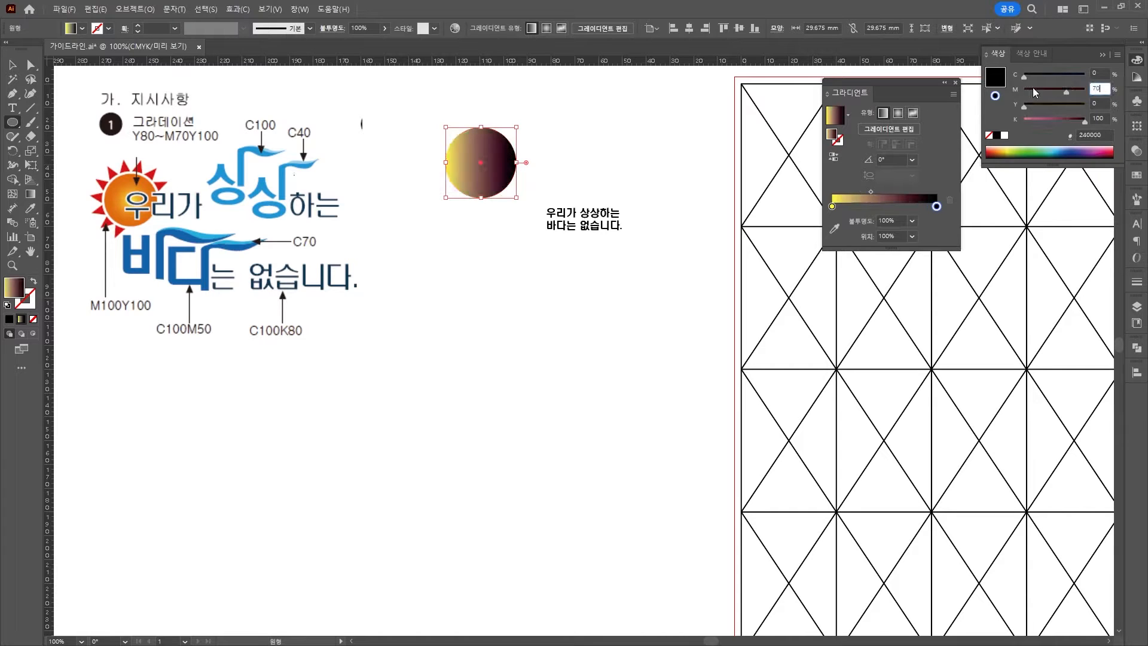
pyautogui.write('100')
pyautogui.press('Tab')
pyautogui.write('0')
pyautogui.press('Return')
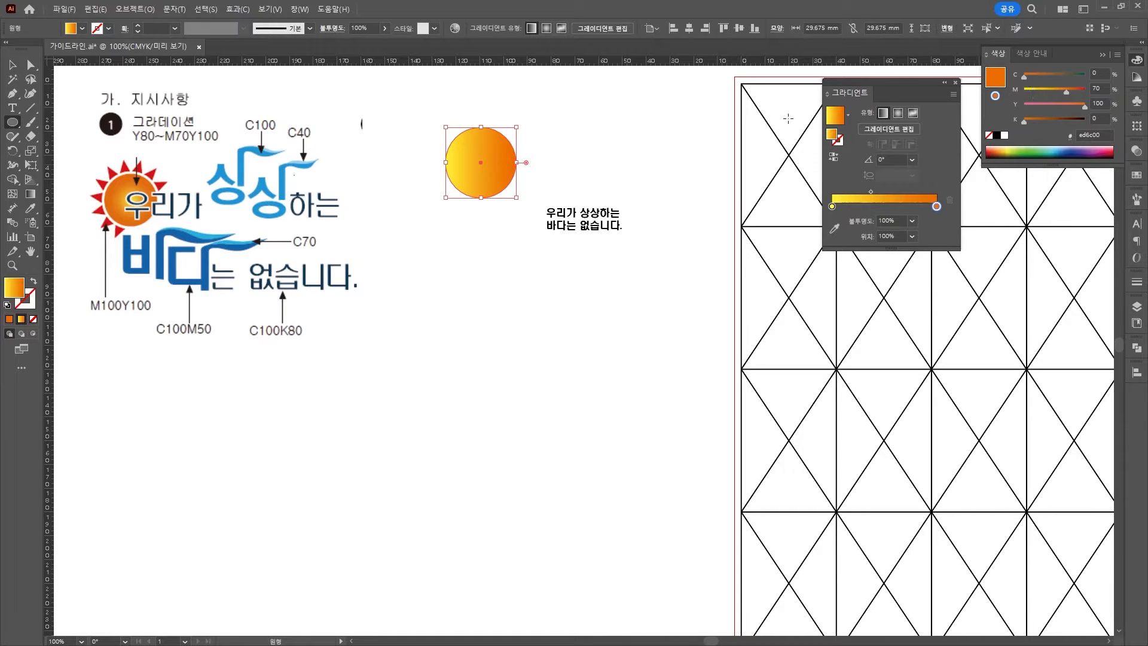
# Step: Make the circle's gradient radial, shift its midpoint to about 26%, and clear the selection
pyautogui.click(898, 113)
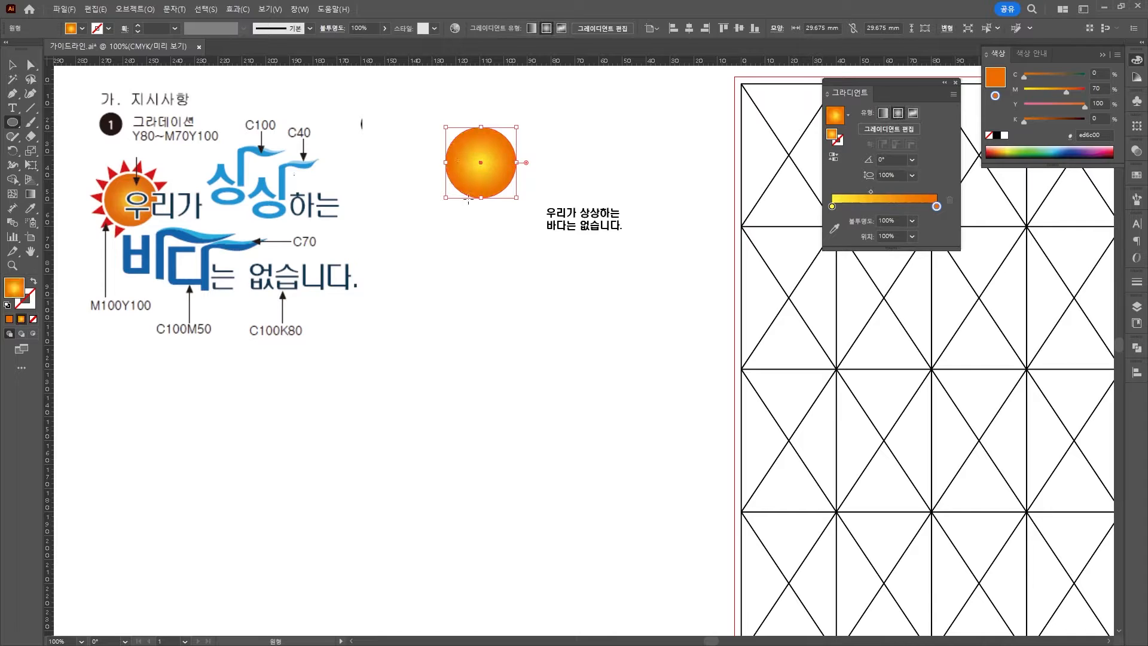
pyautogui.moveTo(871, 191); pyautogui.dragTo(859, 191)
pyautogui.click(12, 64)
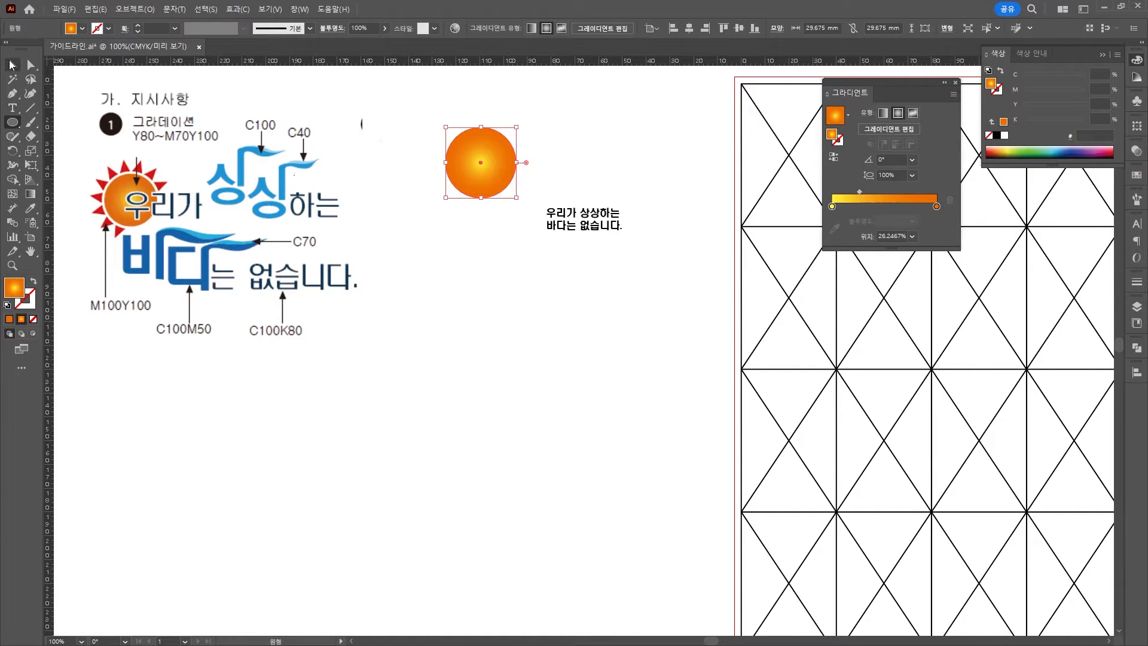
pyautogui.click(602, 129)
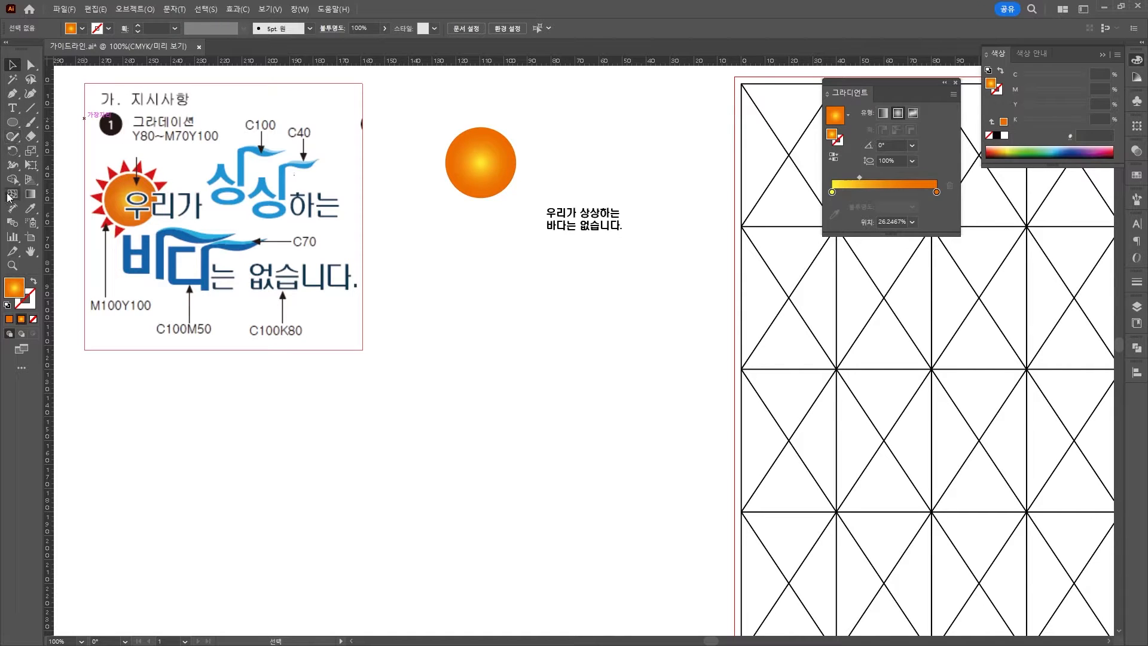
# Step: Draw a small triangle above the circle with the Polygon tool and reshape it into a tall, pointed ray
pyautogui.rightClick(12, 122)
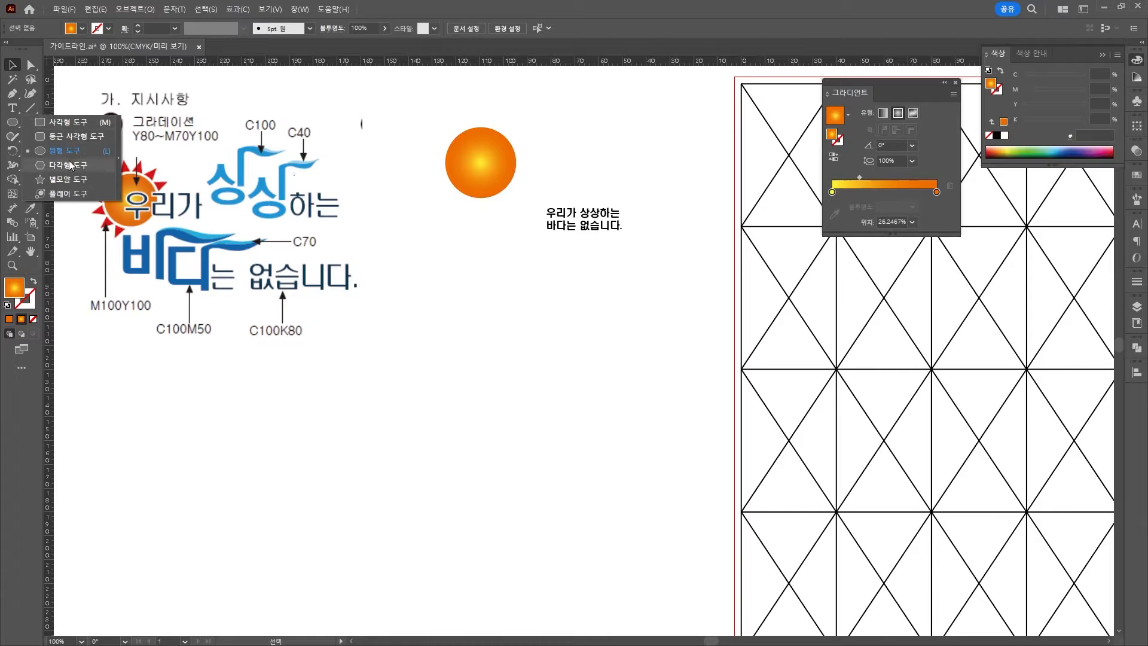
pyautogui.click(70, 165)
pyautogui.moveTo(464, 97)
pyautogui.mouseDown()
pyautogui.moveTo(486, 111)
pyautogui.moveTo(477, 104)
pyautogui.mouseUp()
pyautogui.moveTo(473, 104); pyautogui.dragTo(481, 92)
pyautogui.click(31, 64)
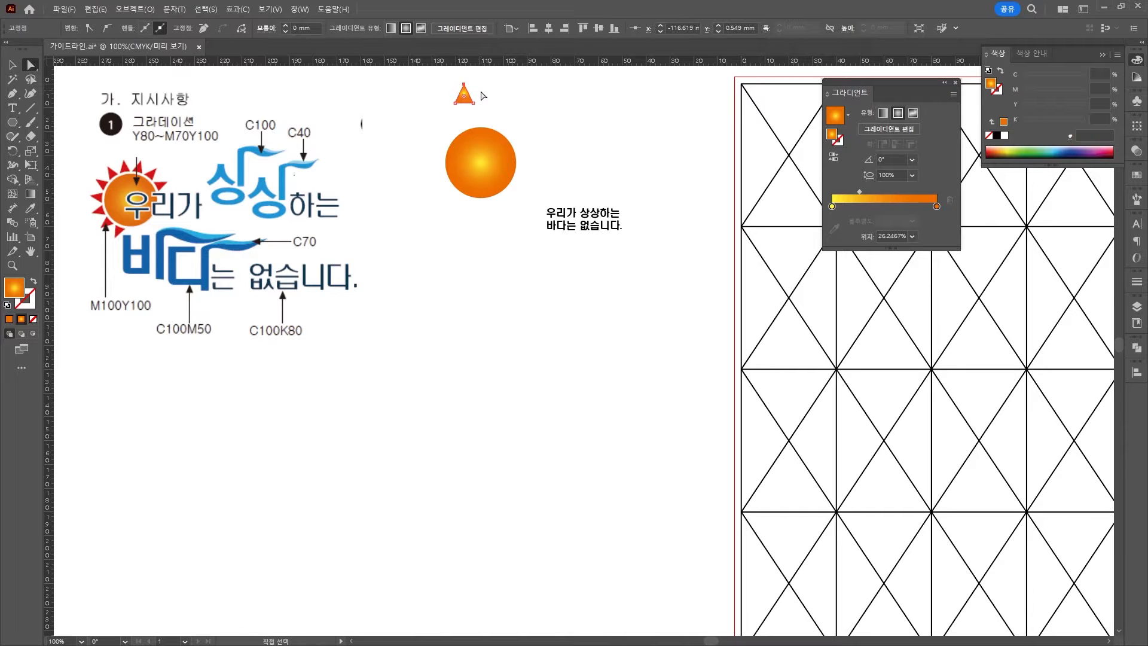
pyautogui.click(13, 64)
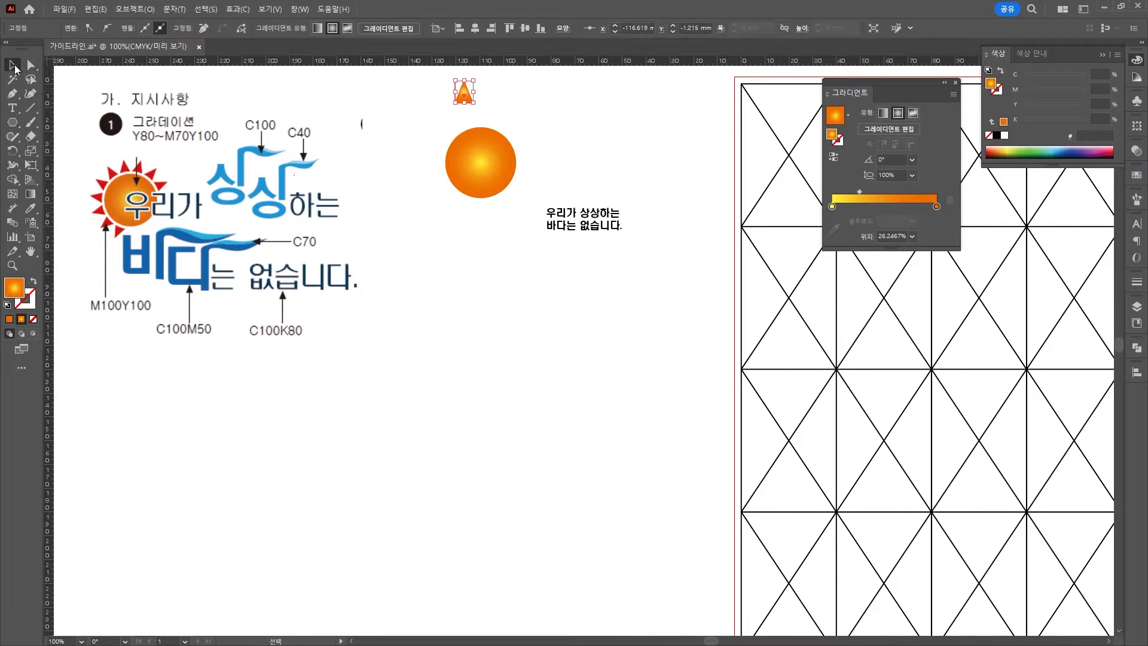
# Step: Place the triangle centred on the circle's upper edge and scale it to about 6.4 mm wide and 7.6 mm high
pyautogui.moveTo(461, 93); pyautogui.dragTo(479, 117)
pyautogui.scroll(3, 513, 105)
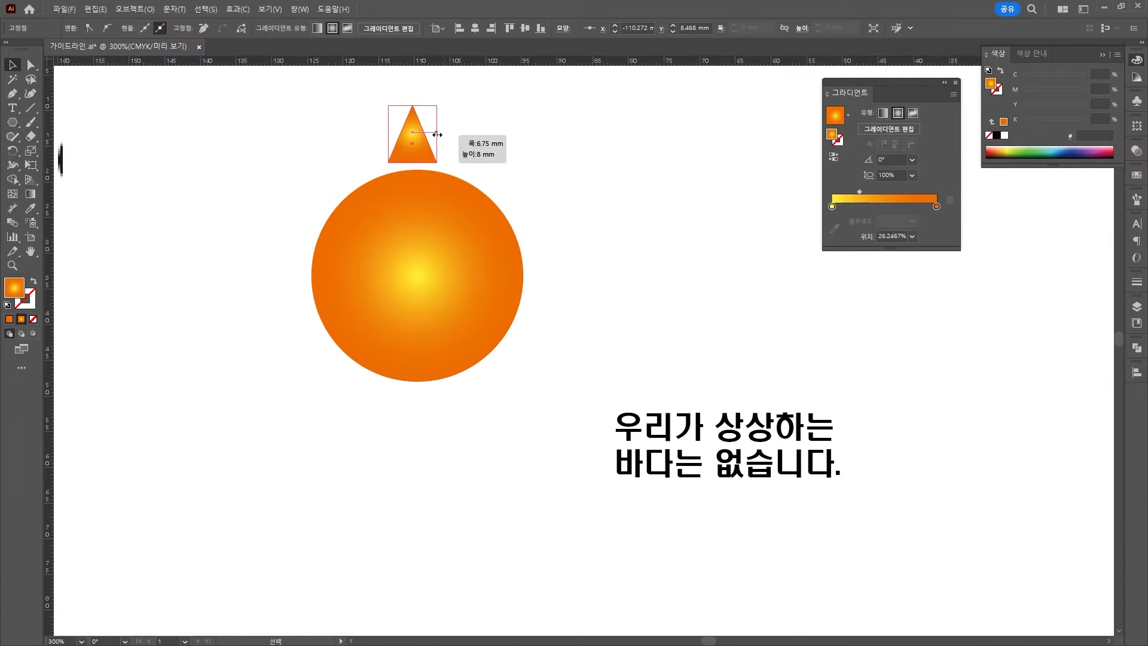
pyautogui.moveTo(420, 148); pyautogui.dragTo(425, 152)
pyautogui.scroll(-3, 300, 196)
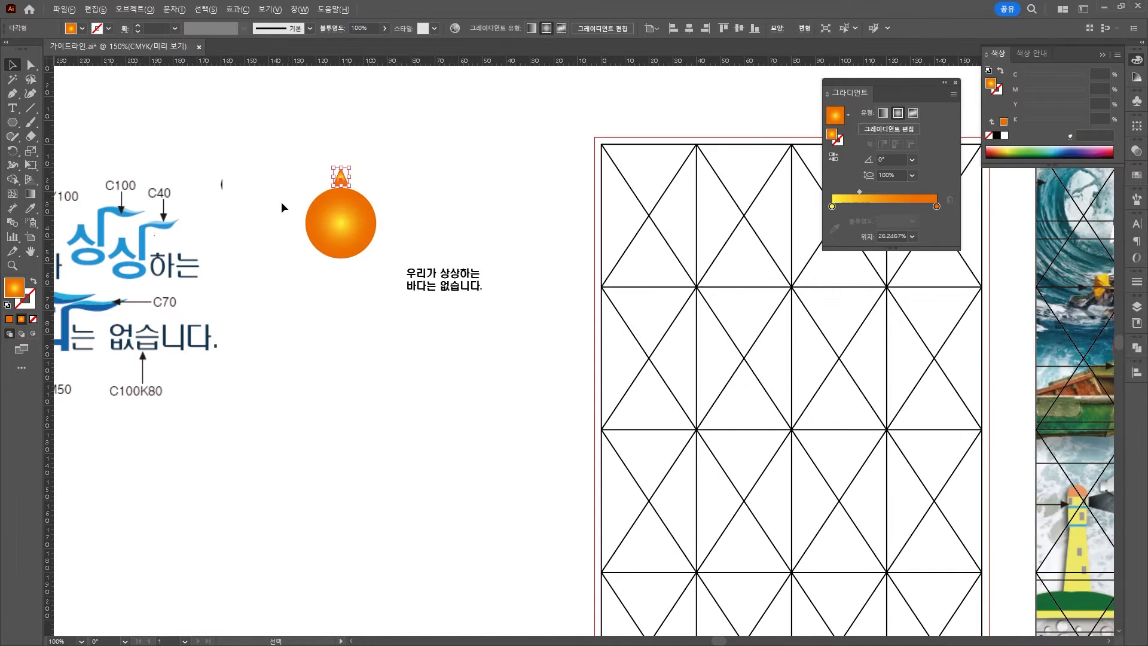
# Step: Fill the triangle with solid red M 100, Y 100 and clear the selection
pyautogui.moveTo(256, 203); pyautogui.dragTo(479, 182)
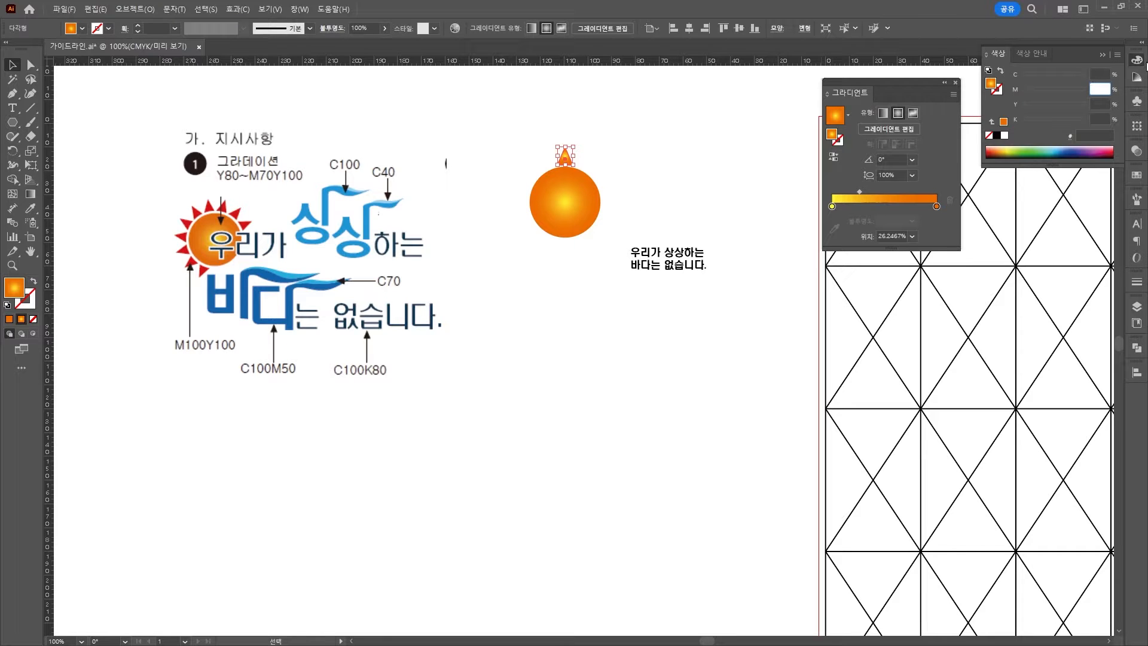
pyautogui.write('100')
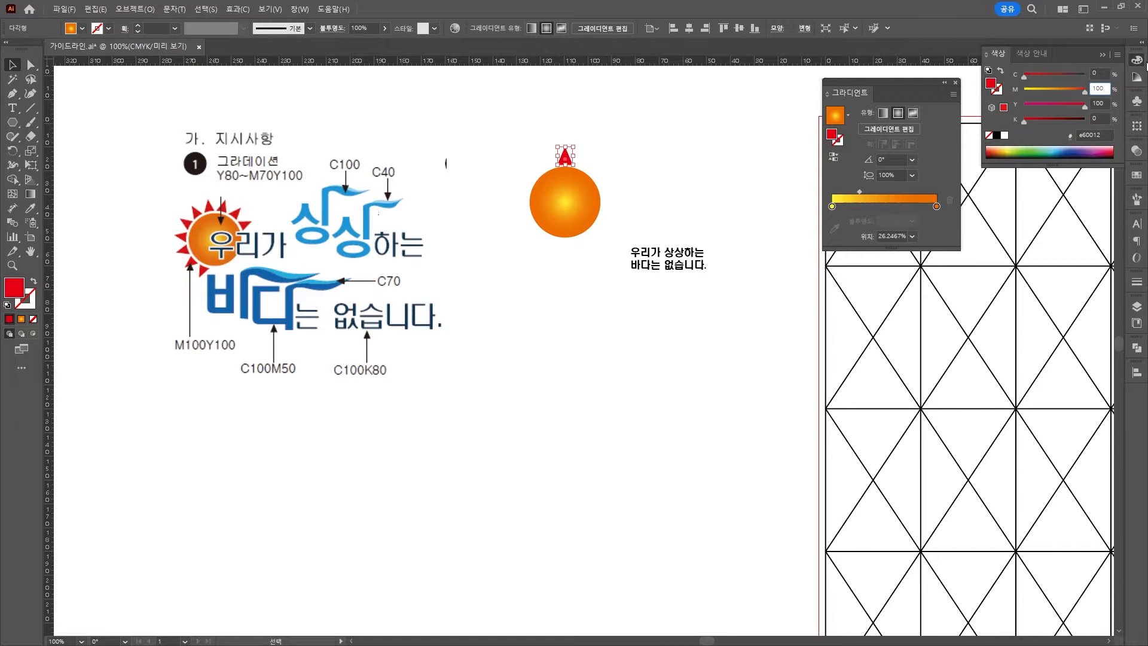
pyautogui.press('Tab')
pyautogui.write('1000')
pyautogui.press('BackSpace')
pyautogui.press('BackSpace')
pyautogui.write('0')
pyautogui.press('Return')
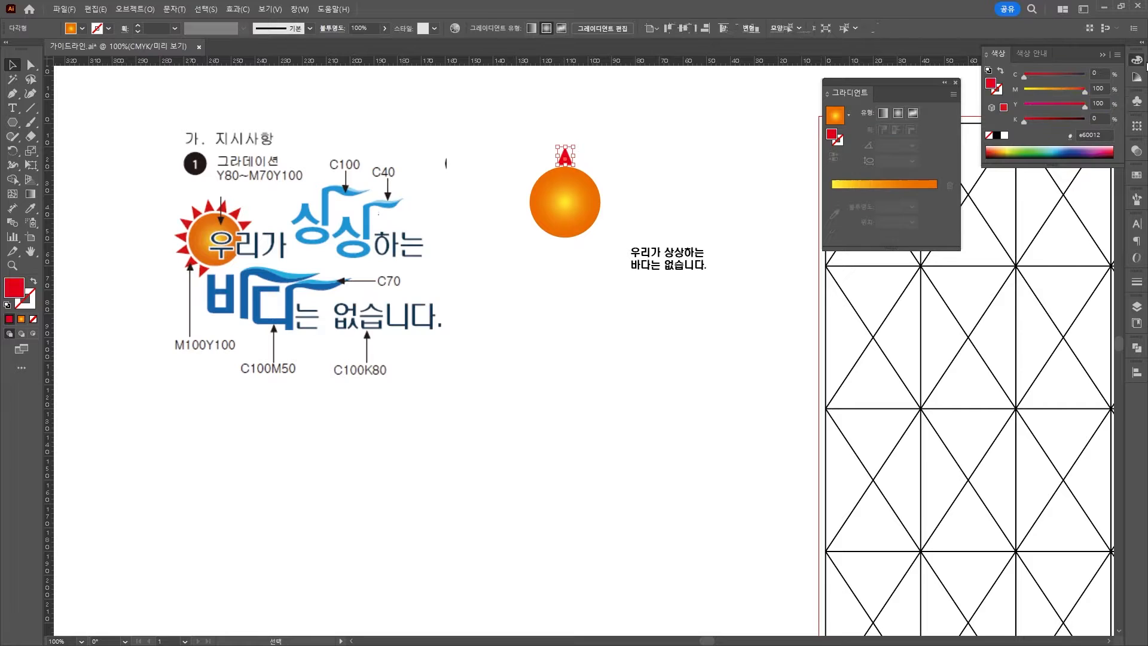
pyautogui.click(676, 159)
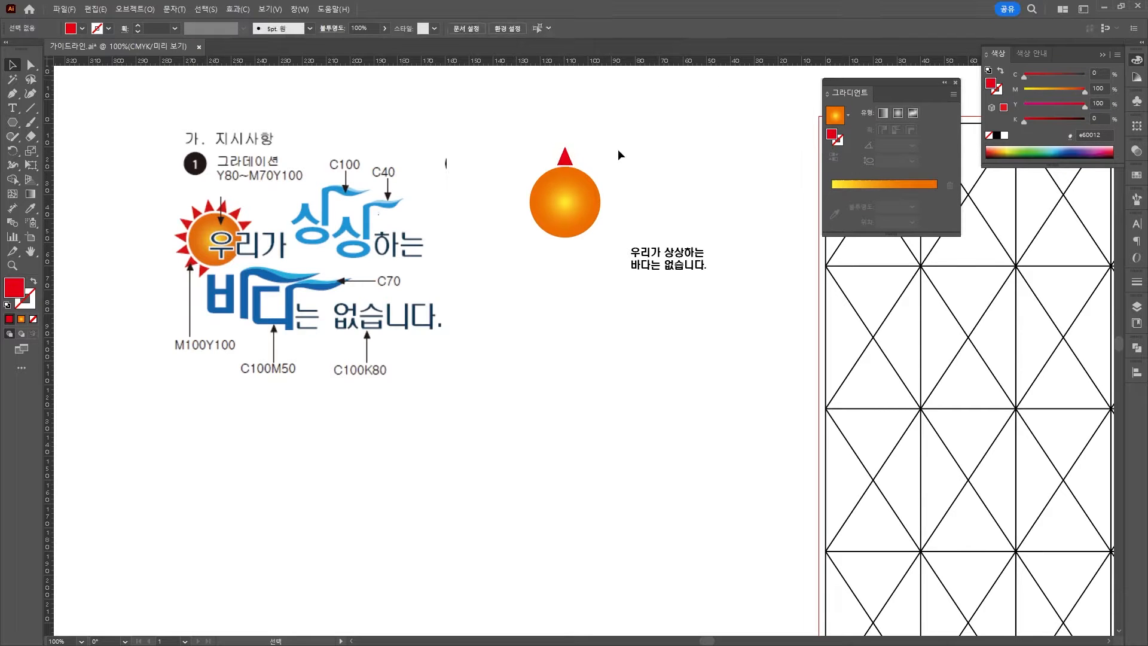
# Step: Turn the red triangle into a radial repeat with 15 instances
pyautogui.click(565, 157)
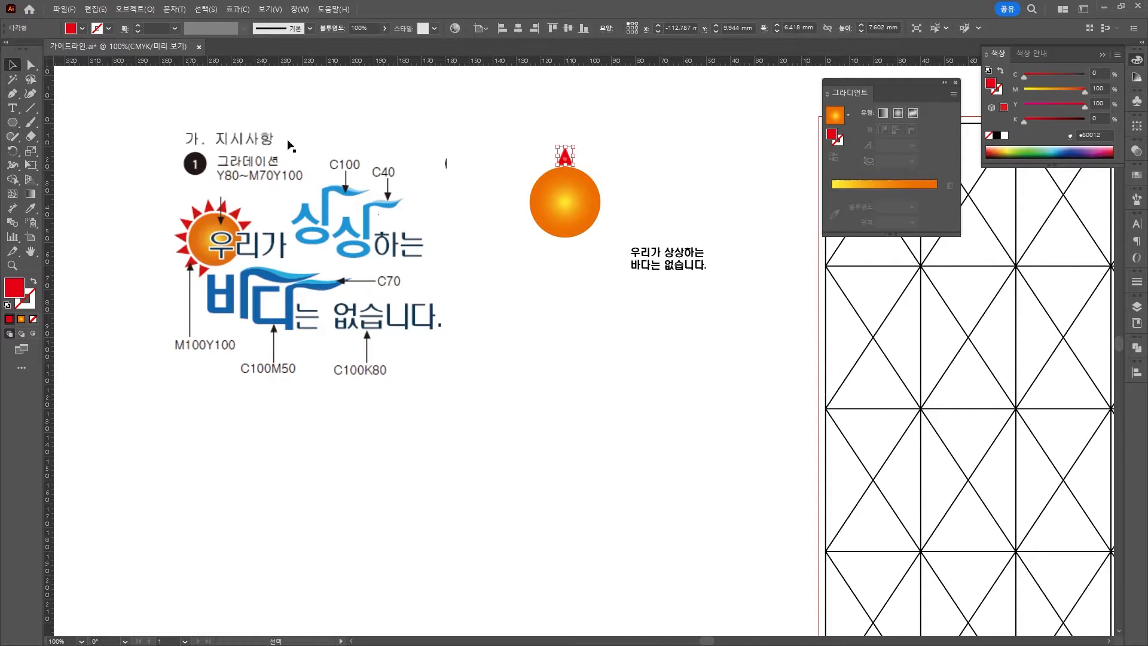
pyautogui.click(148, 11)
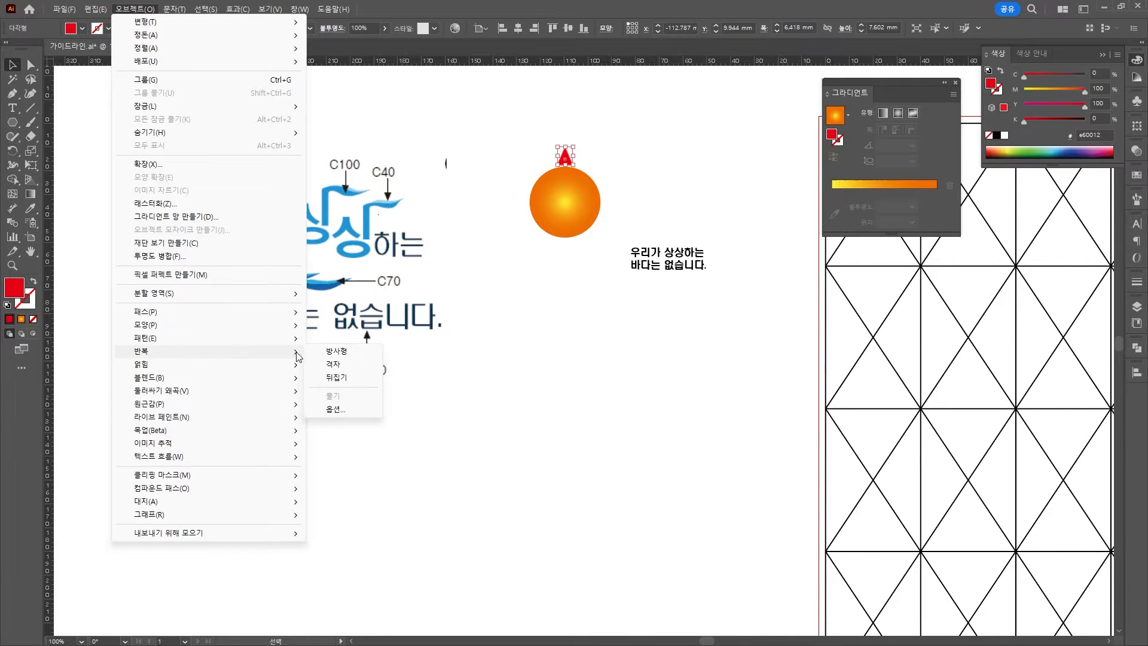
pyautogui.click(330, 352)
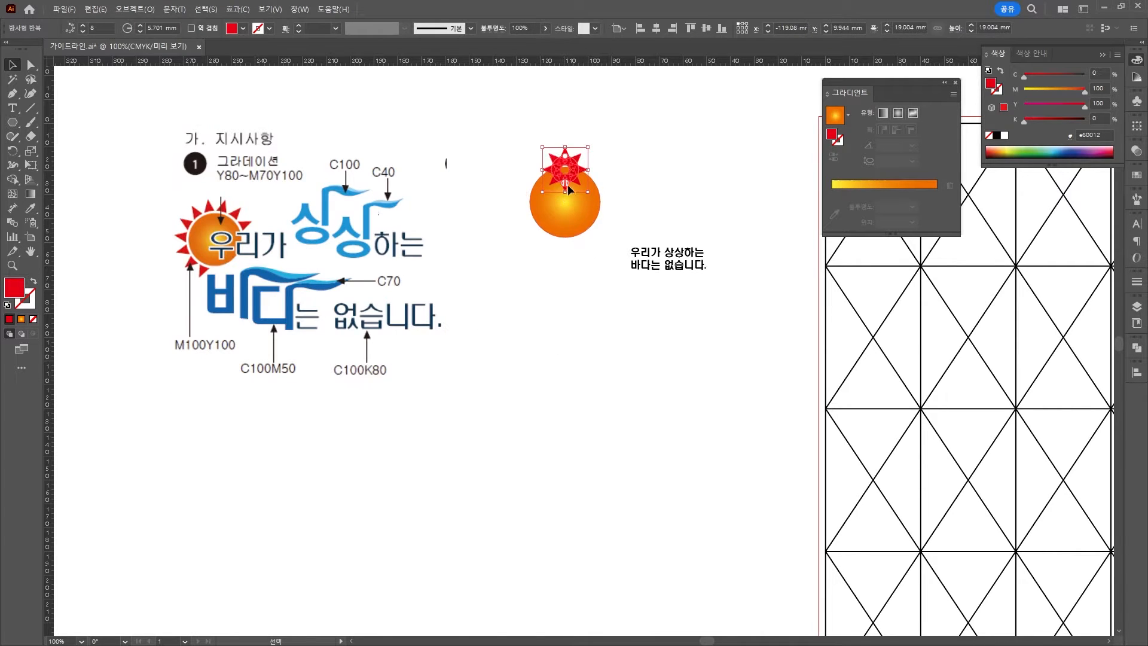
pyautogui.click(84, 25)
pyautogui.click(83, 25)
pyautogui.click(84, 25)
pyautogui.click(84, 26)
pyautogui.click(84, 25)
pyautogui.click(83, 25)
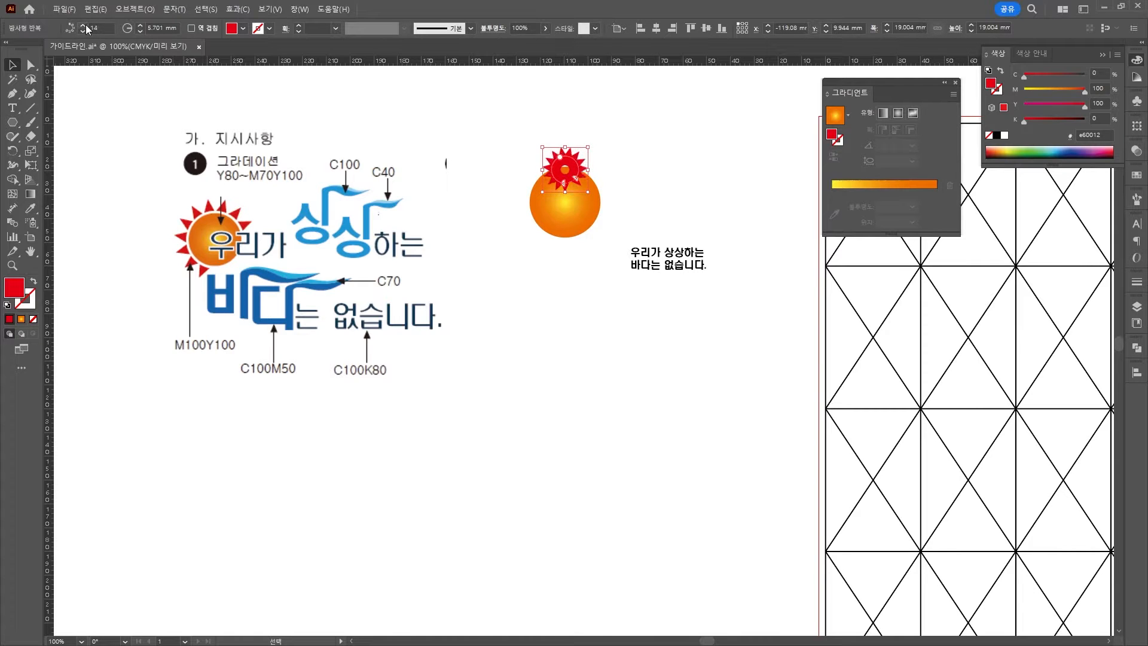
pyautogui.click(83, 25)
pyautogui.click(84, 25)
pyautogui.click(84, 31)
# Step: Set the radial repeat's radius to 22 mm
pyautogui.click(159, 27)
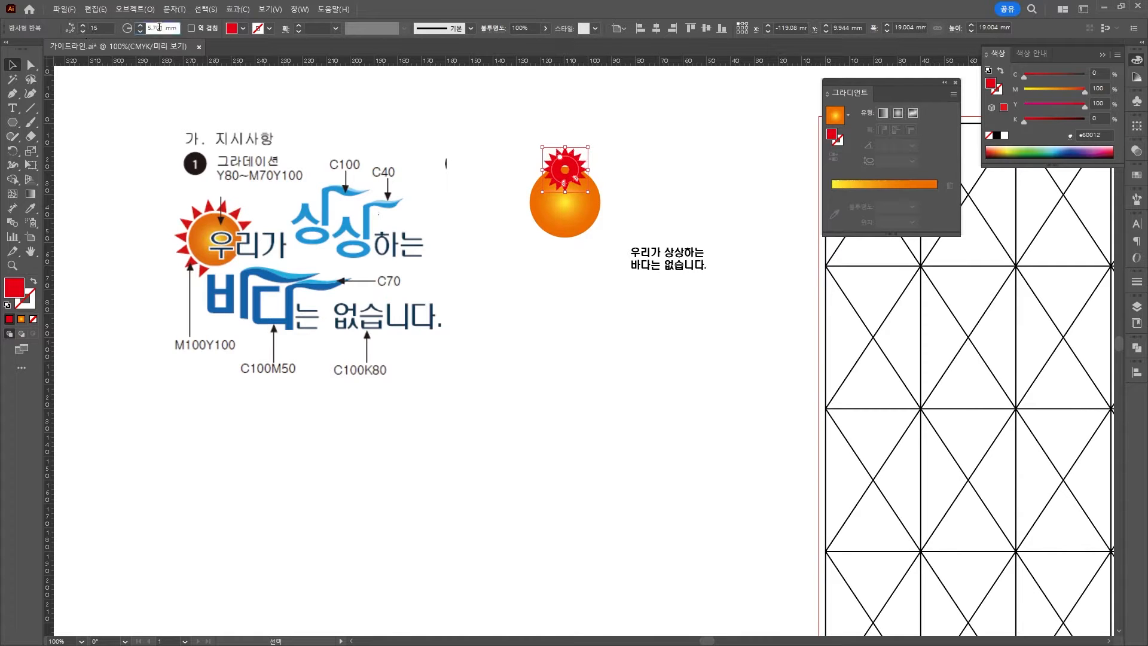
pyautogui.press('Up')
pyautogui.press('Up')
pyautogui.press('Up')
pyautogui.press('Up')
pyautogui.press('Up')
pyautogui.press('Up')
pyautogui.press('Up')
pyautogui.press('Up')
pyautogui.press('Up')
pyautogui.press('Up')
pyautogui.press('Up')
pyautogui.press('Up')
pyautogui.press('Up')
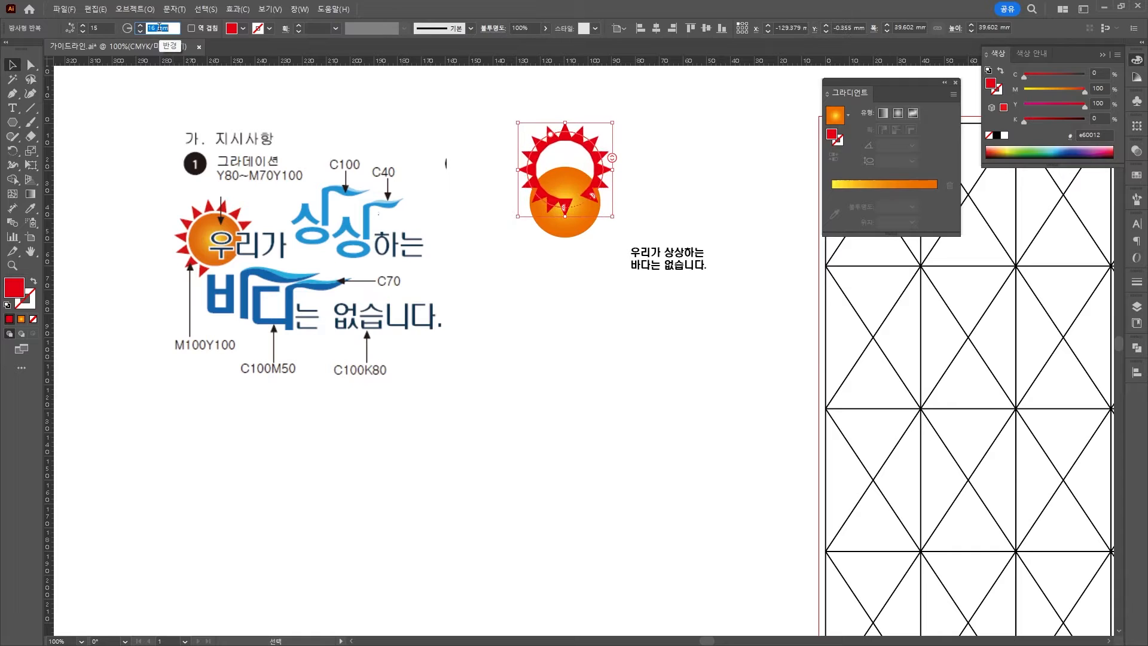
pyautogui.press('Up')
pyautogui.press('Up')
pyautogui.press('Up')
pyautogui.press('Up')
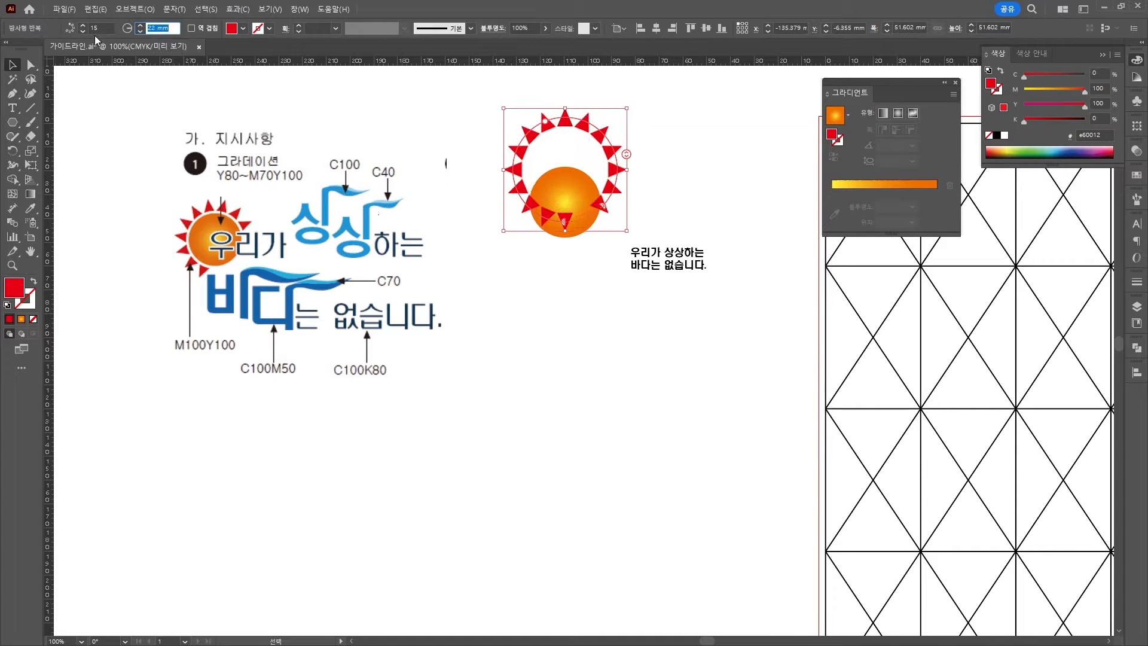
# Step: Reduce the radial repeat to 13 instances and trim its arc to leave a gap at the ring's lower side
pyautogui.click(84, 31)
pyautogui.click(84, 31)
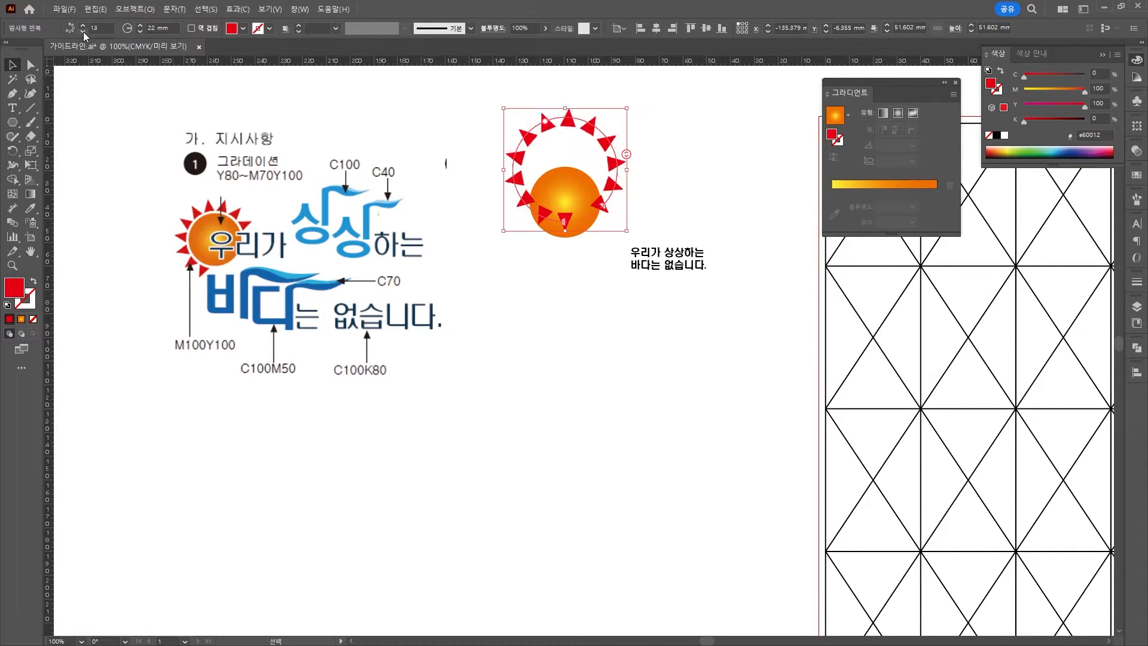
pyautogui.moveTo(559, 218); pyautogui.dragTo(530, 216)
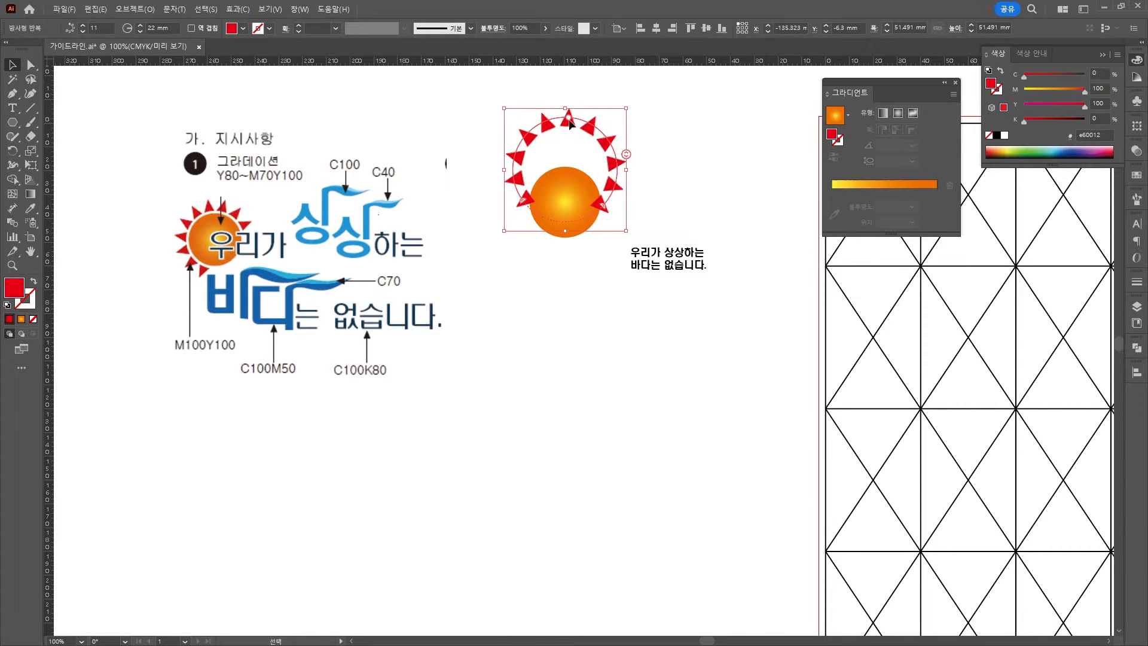
# Step: Shrink the ring of rays to a radius of about 18.6 mm and set its instance count to 10
pyautogui.moveTo(569, 122); pyautogui.dragTo(569, 126)
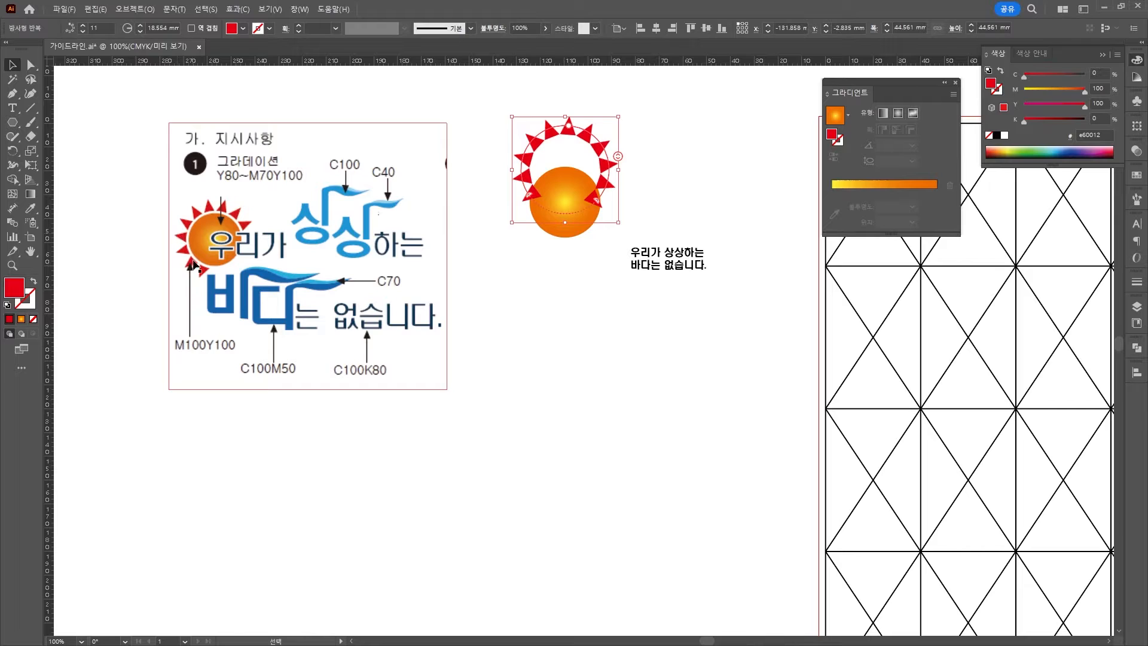
pyautogui.click(94, 28)
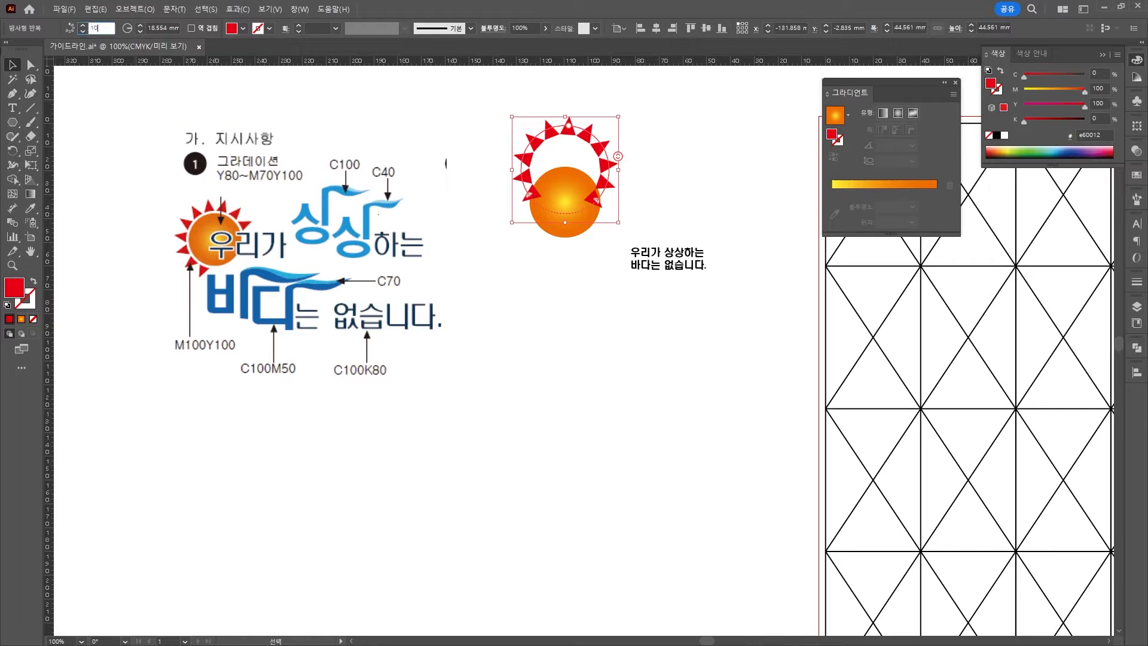
pyautogui.write('10')
pyautogui.press('Return')
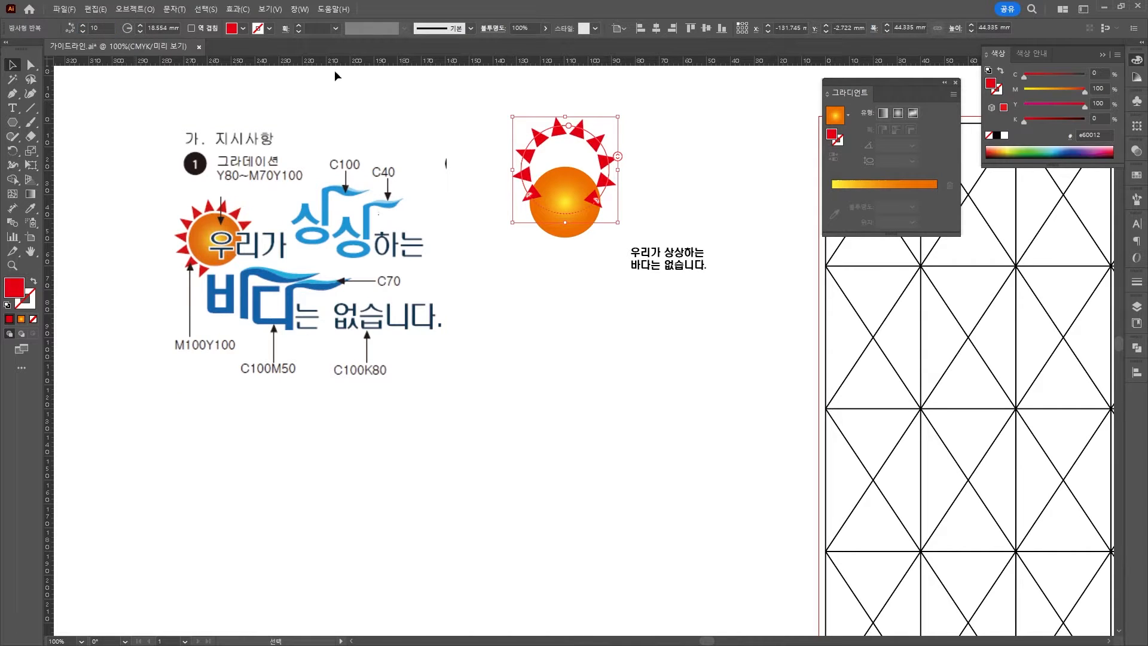
# Step: Set the ring's radius to 18 mm and move the rays so they surround the gradient circle evenly
pyautogui.click(140, 32)
pyautogui.click(139, 32)
pyautogui.click(140, 31)
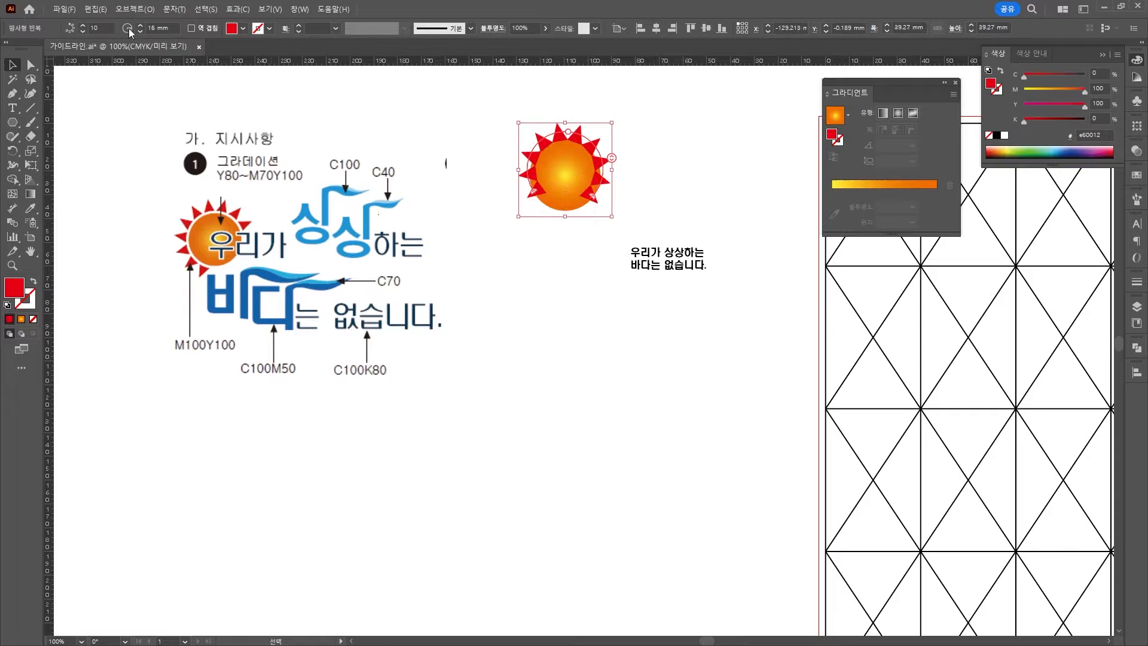
pyautogui.click(140, 25)
pyautogui.click(140, 25)
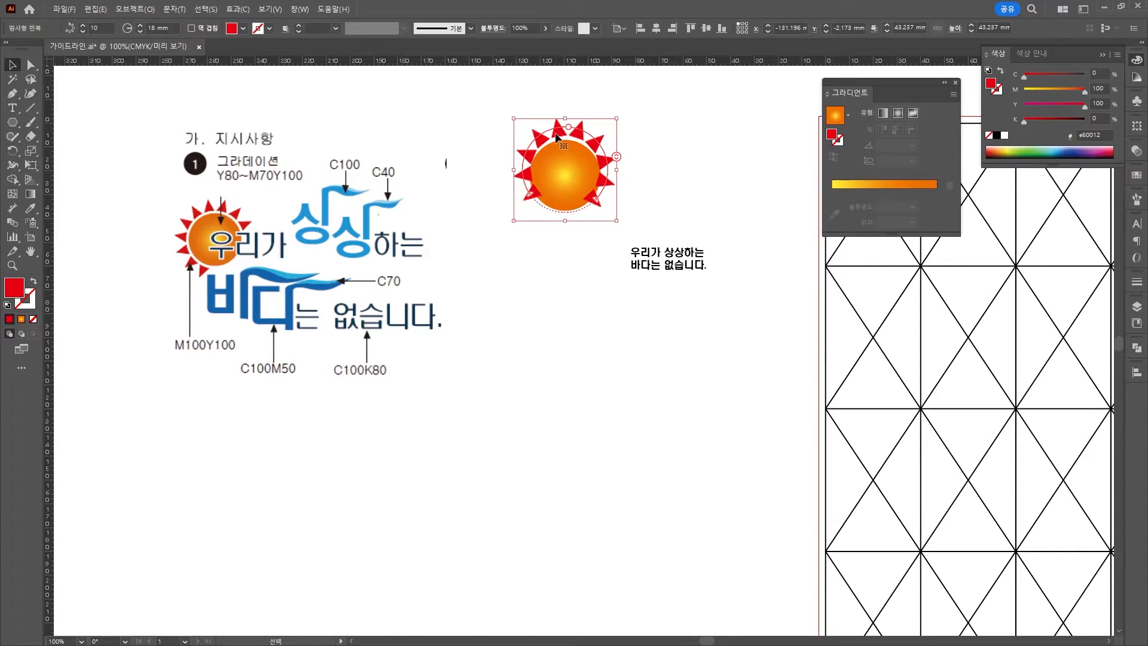
pyautogui.moveTo(559, 133); pyautogui.dragTo(561, 147)
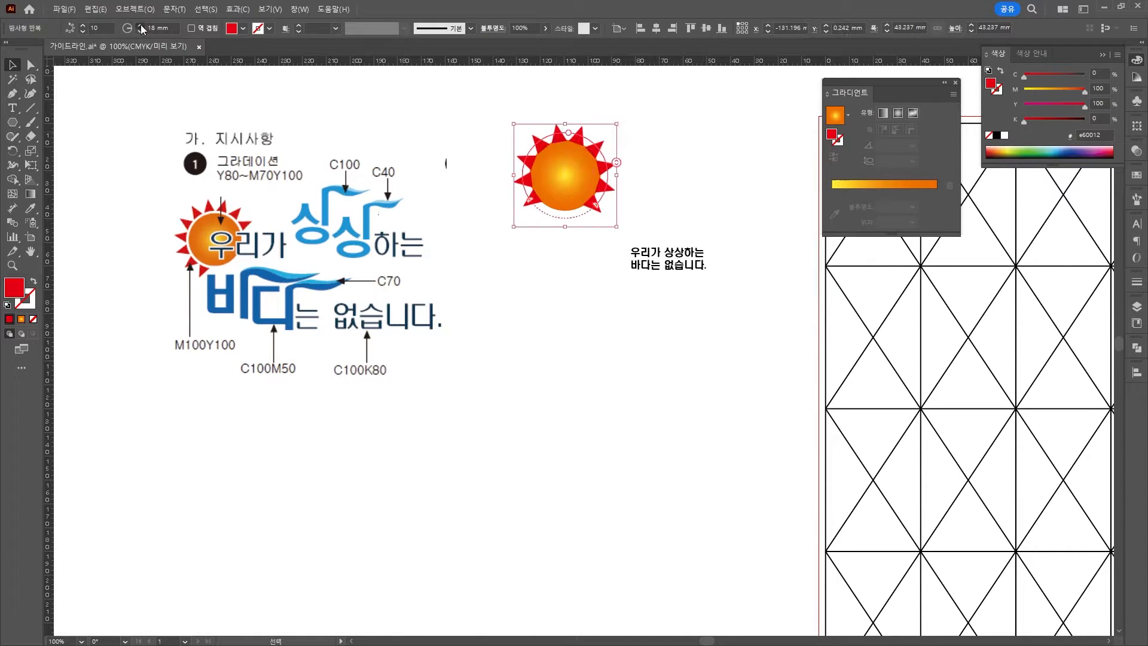
# Step: Enlarge the ring of rays around the gradient circle to a radius of about 20.1 mm and rotate it slightly
pyautogui.click(142, 26)
pyautogui.click(141, 26)
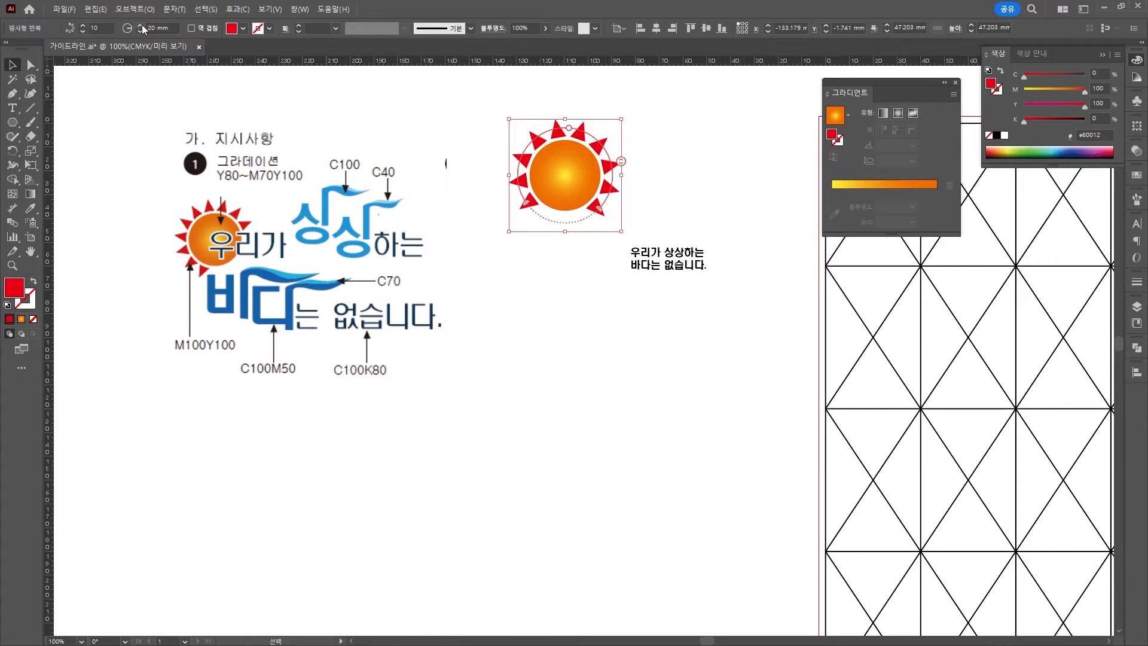
pyautogui.click(142, 31)
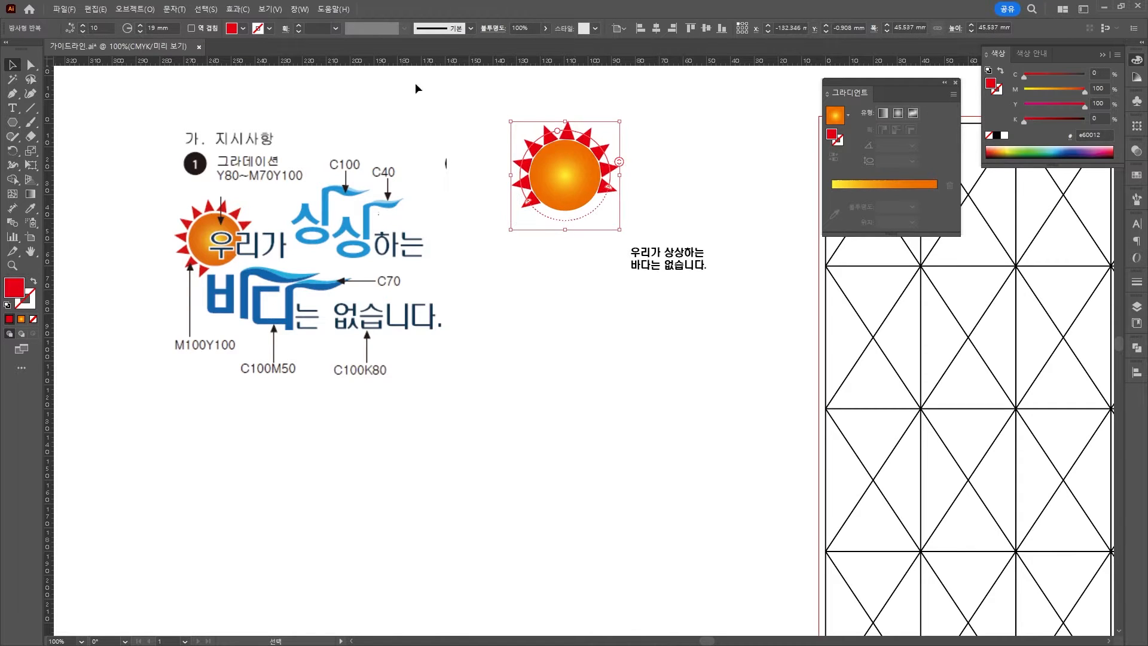
pyautogui.moveTo(559, 134); pyautogui.dragTo(558, 133)
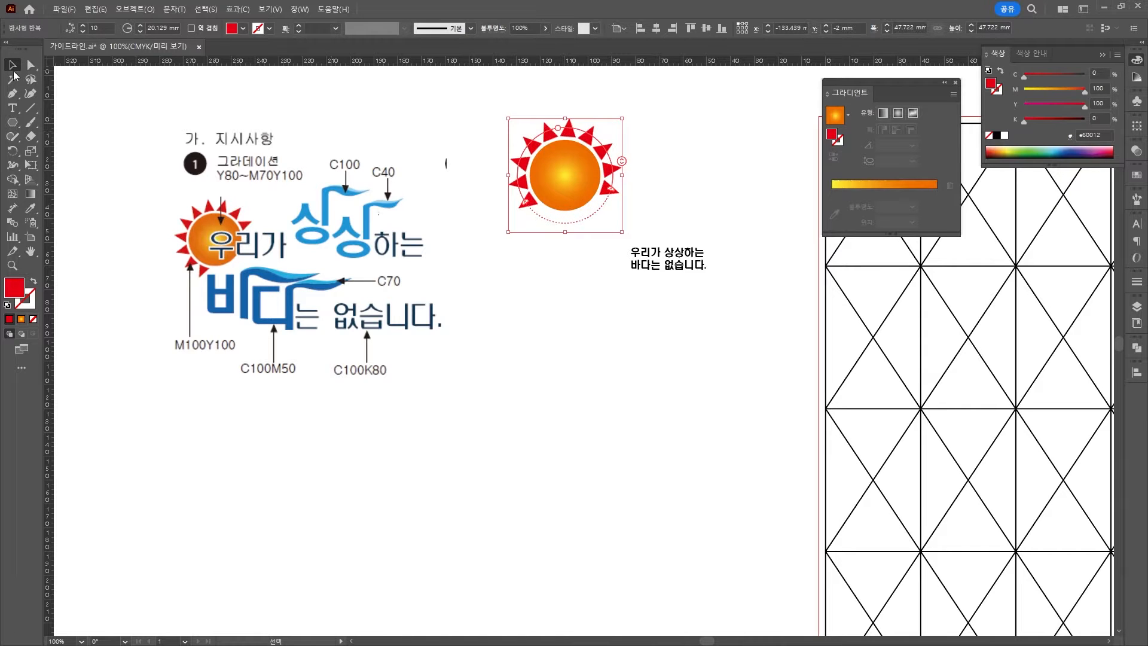
# Step: Expand the radial repeat of rays with both the object and fill options on
pyautogui.click(643, 171)
pyautogui.click(610, 142)
pyautogui.click(140, 10)
pyautogui.click(160, 188)
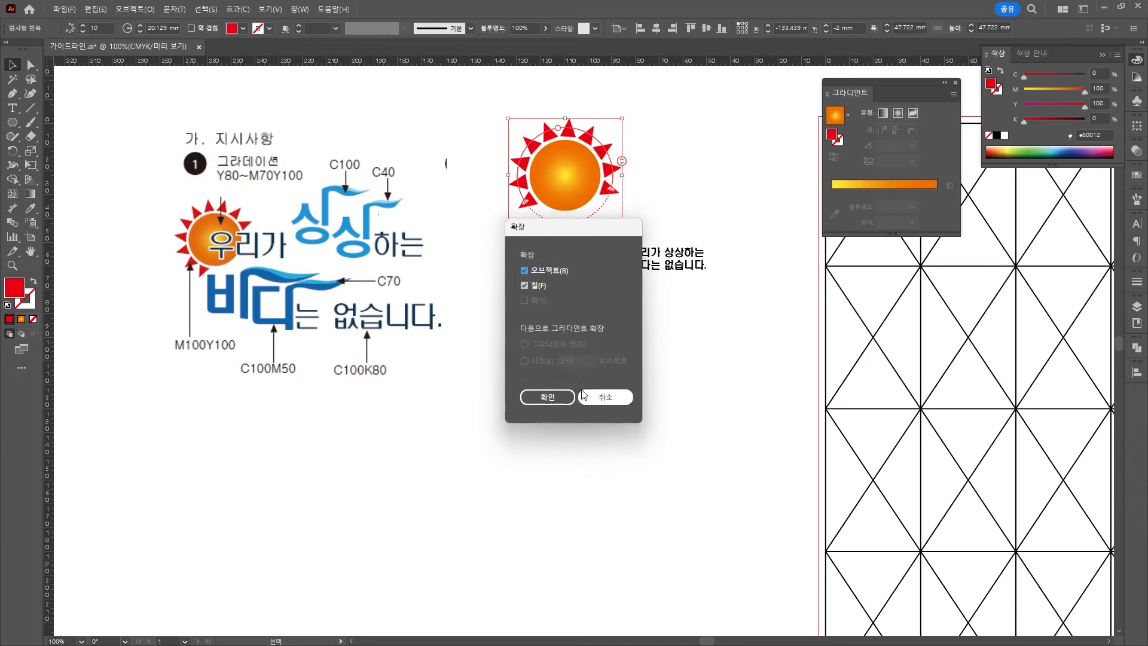
pyautogui.click(558, 397)
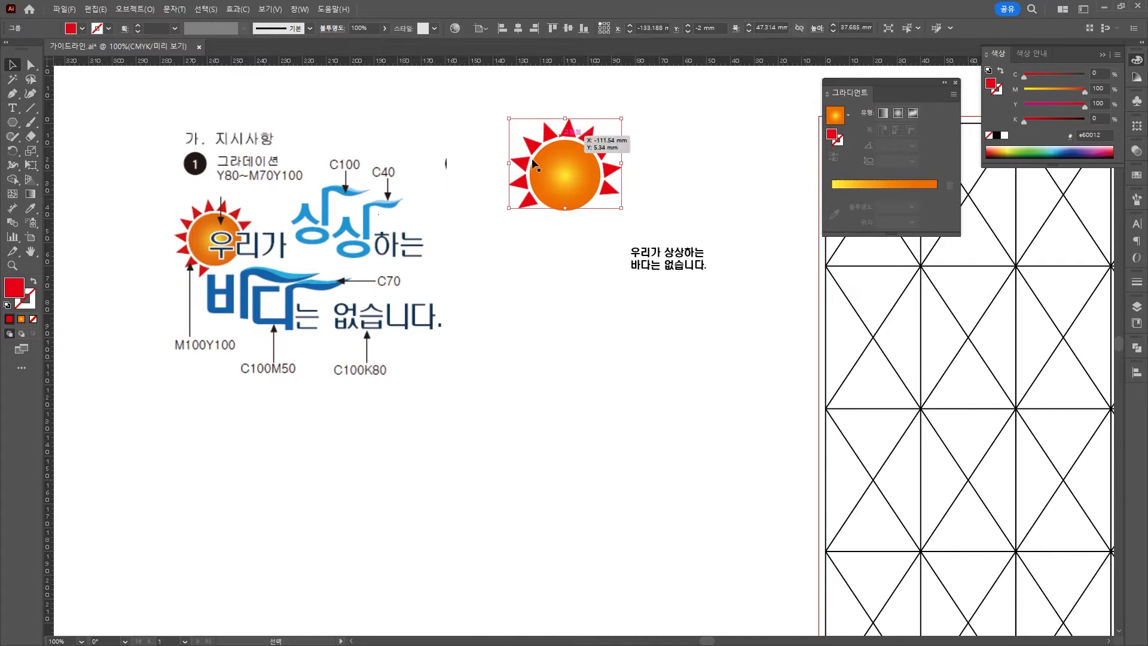
# Step: Rotate the expanded rays counterclockwise about the gradient circle's centre so the gap faces the lower right, as in the reference
pyautogui.moveTo(625, 141); pyautogui.dragTo(568, 78)
pyautogui.hotkey('ctrl', 'z')
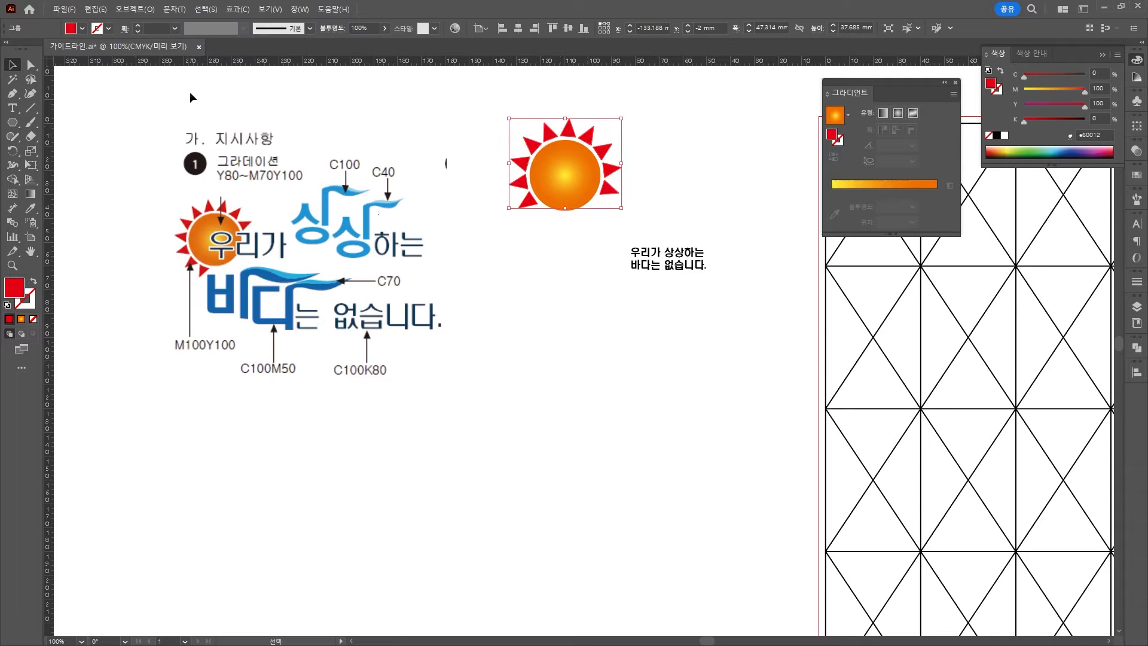
pyautogui.click(12, 150)
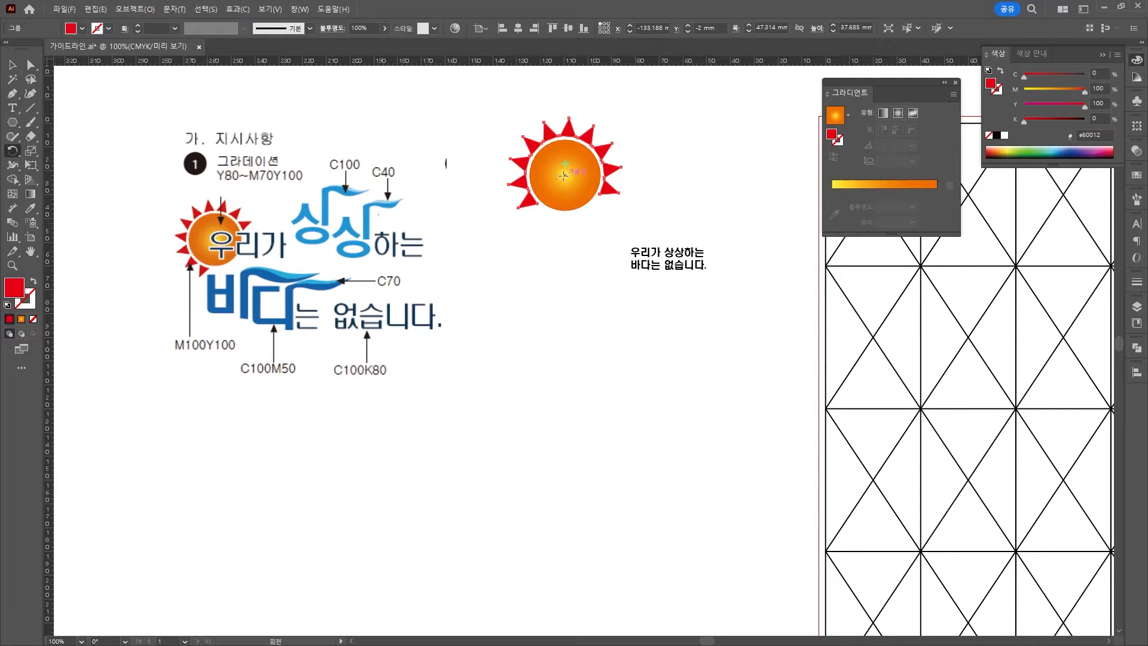
pyautogui.moveTo(570, 133); pyautogui.dragTo(537, 138)
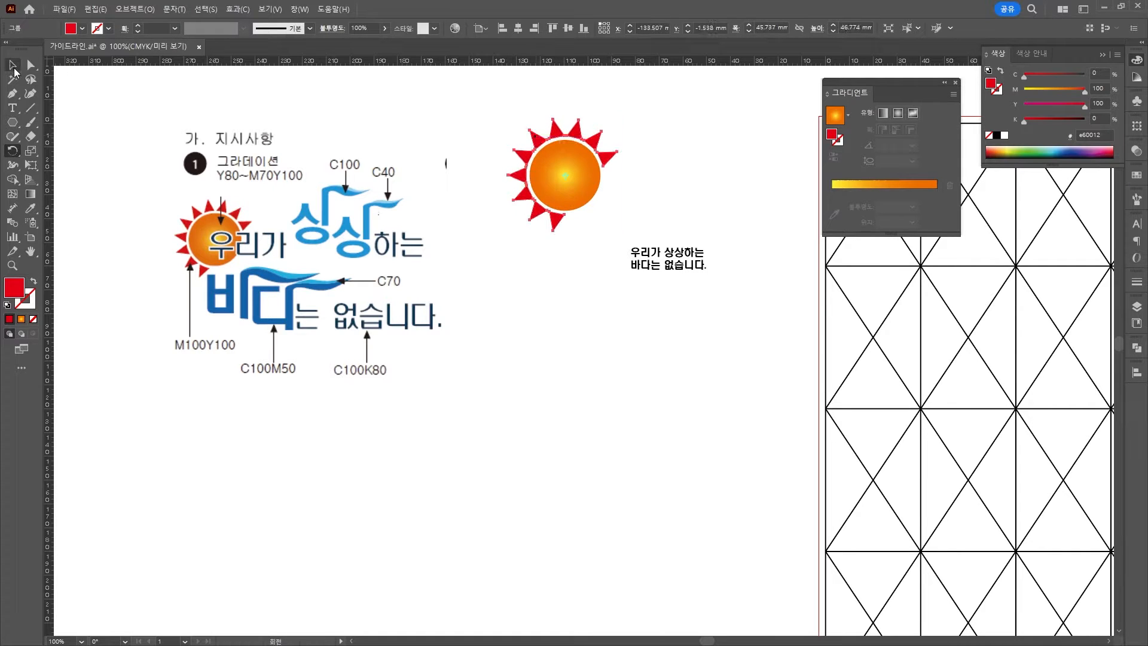
# Step: Move the sun below the reference logo and place the two-line lettering, enlarged to about 40 pt, overlapping the sun's right side
pyautogui.click(13, 68)
pyautogui.moveTo(585, 189); pyautogui.dragTo(225, 456)
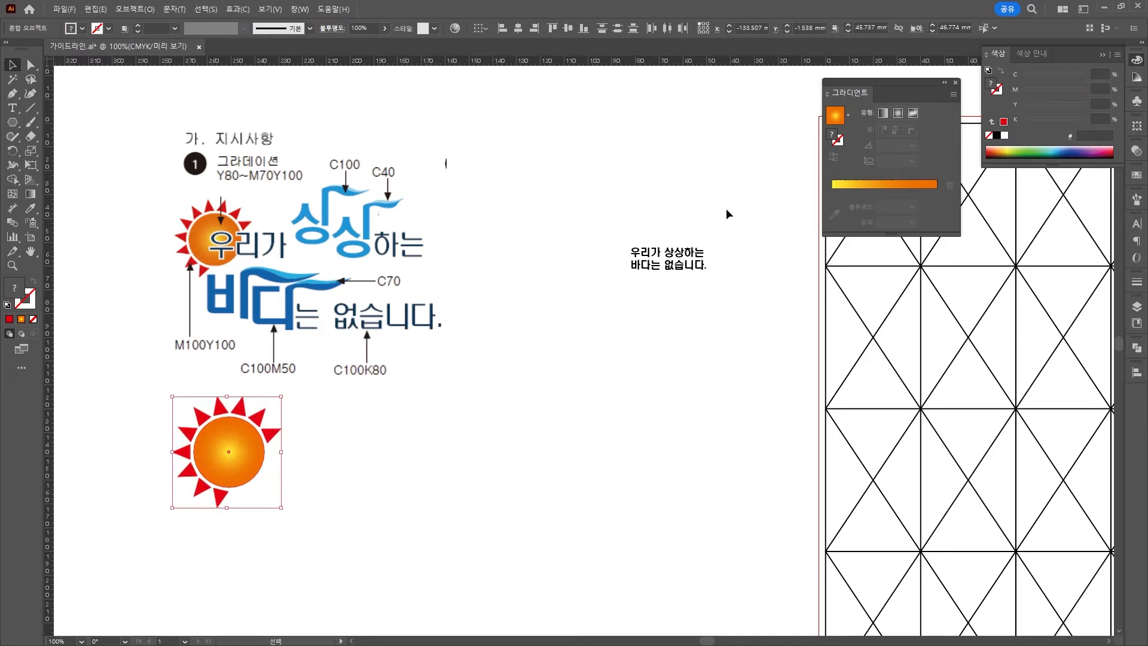
pyautogui.moveTo(659, 265); pyautogui.dragTo(589, 567)
pyautogui.moveTo(399, 490); pyautogui.dragTo(303, 481)
# Step: Bring the two-line lettering in front of the sun
pyautogui.rightClick(293, 479)
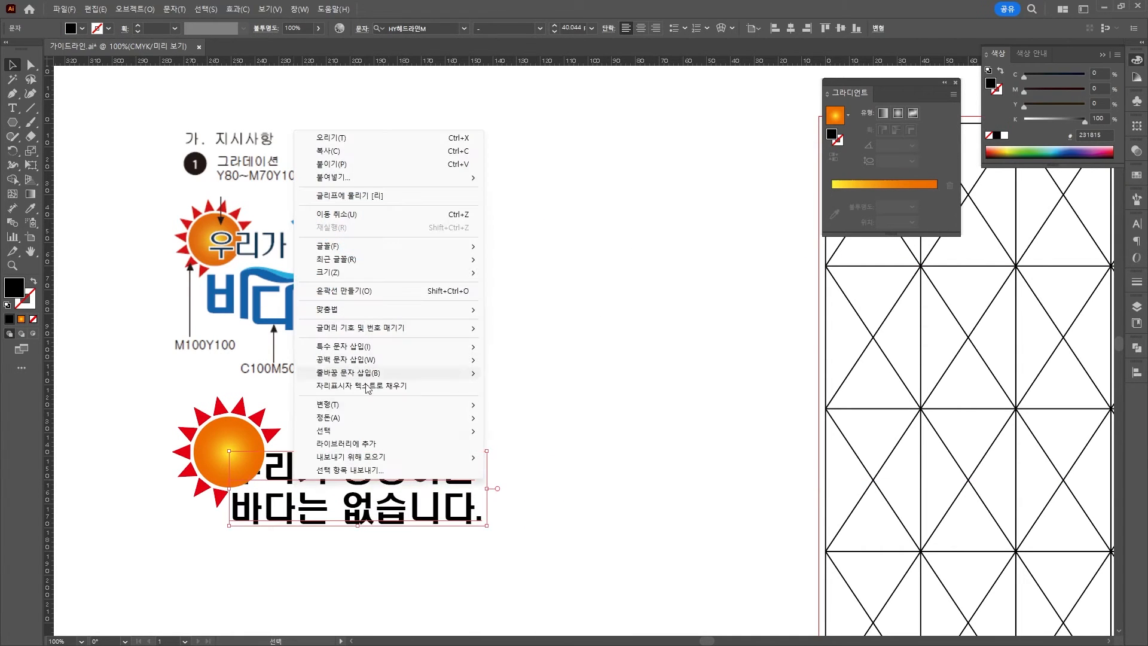
pyautogui.moveTo(389, 418)
pyautogui.click(538, 418)
pyautogui.click(513, 389)
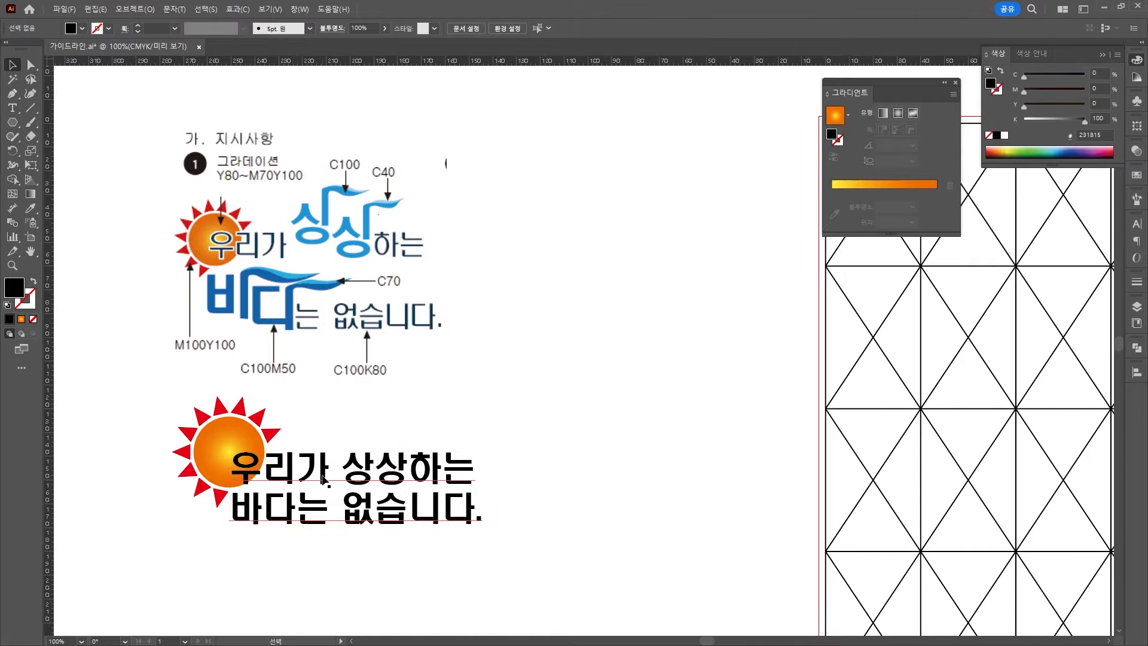
# Step: Convert the lettering to outlines and ungroup it into separate letters
pyautogui.rightClick(325, 480)
pyautogui.click(397, 291)
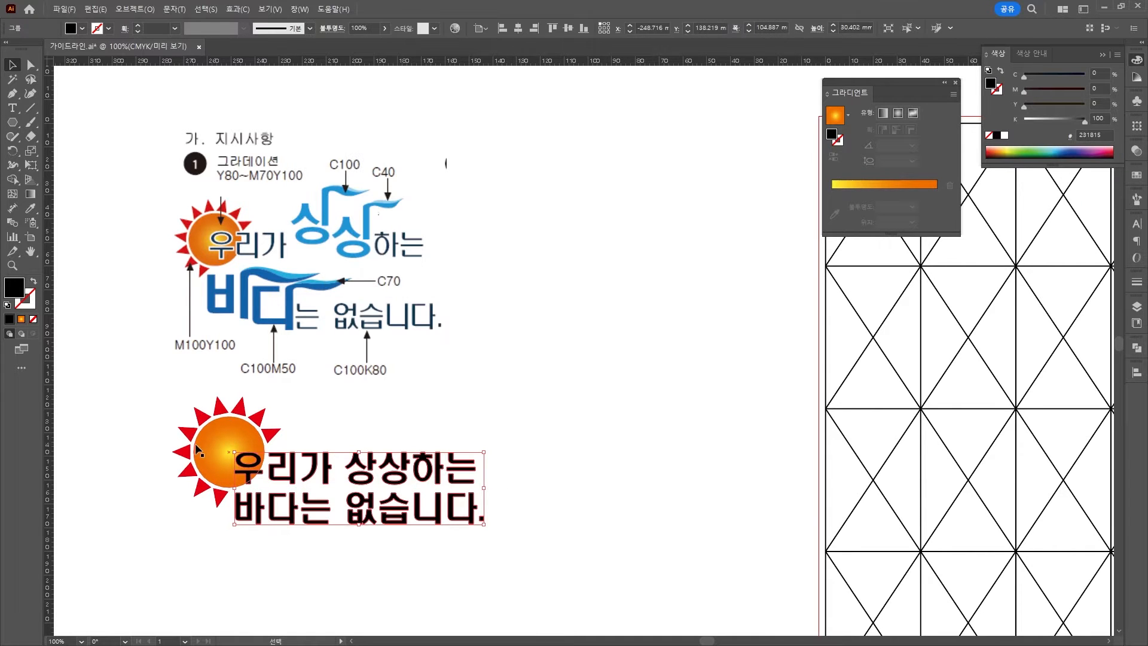
pyautogui.scroll(-4, 367, 514)
pyautogui.rightClick(361, 352)
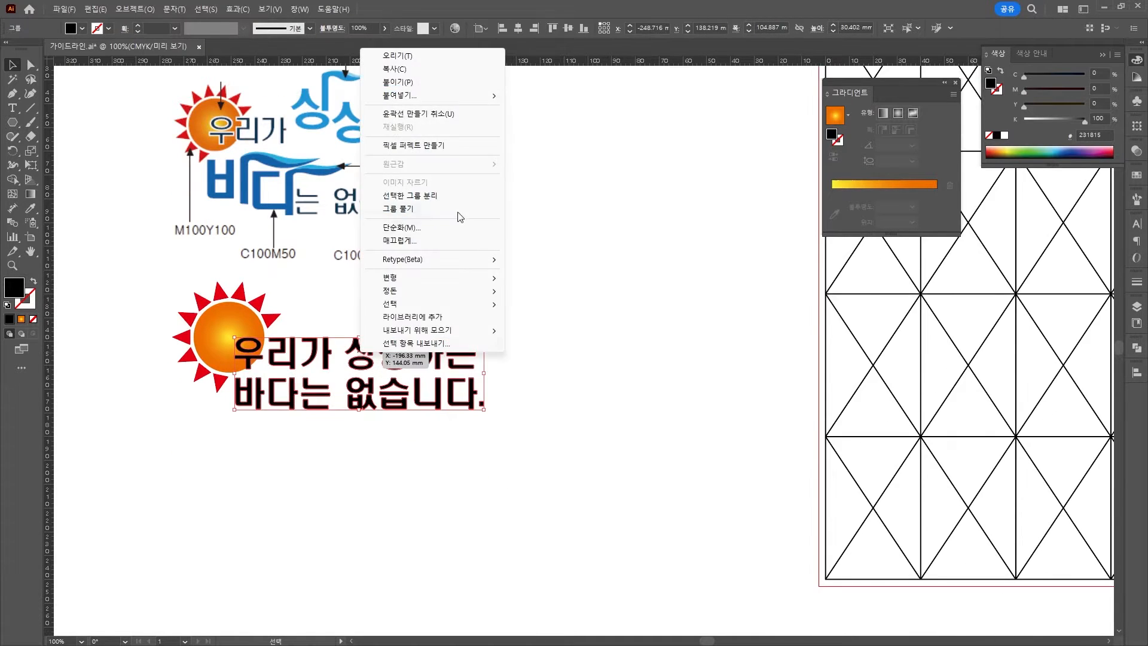
pyautogui.click(455, 209)
pyautogui.click(583, 383)
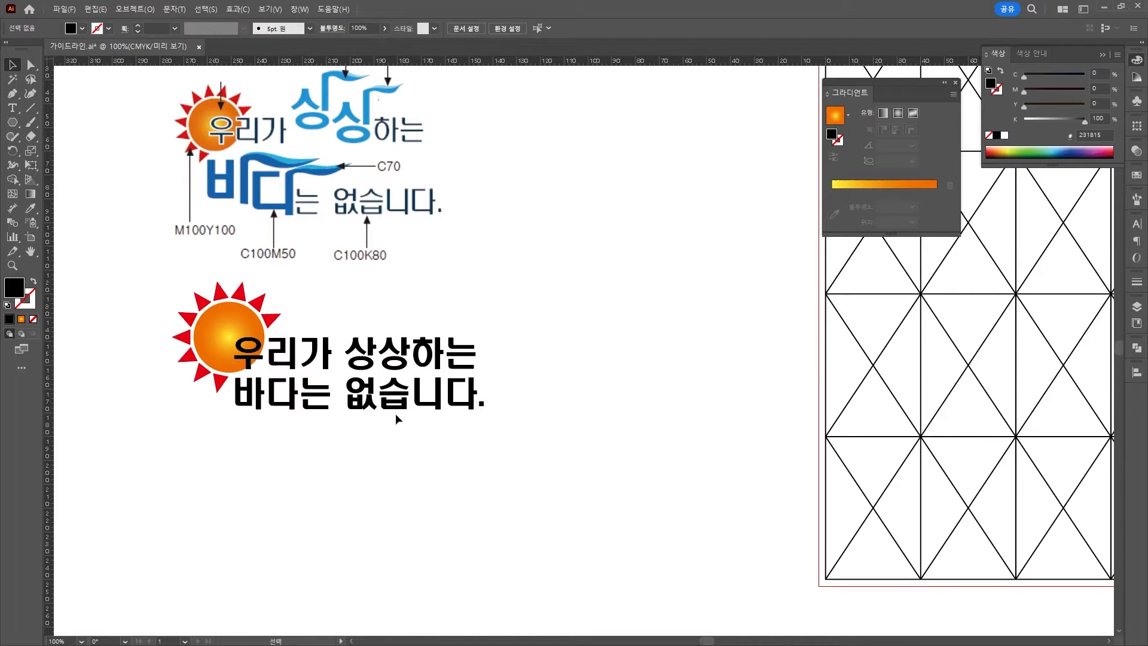
# Step: Shift all the letters slightly up and left over the sun, and offset the second line about 3.7 mm right and 2.45 mm down
pyautogui.click(305, 356)
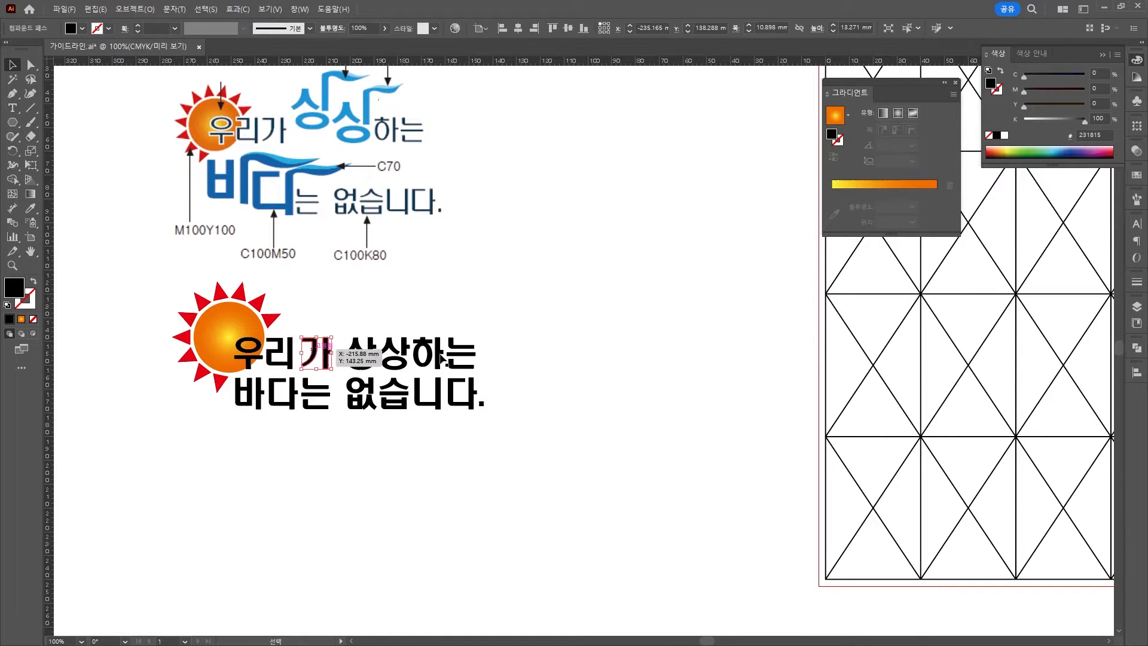
pyautogui.moveTo(519, 346); pyautogui.dragTo(255, 407)
pyautogui.keyDown('shift'); pyautogui.click(251, 345); pyautogui.keyUp('shift')
pyautogui.moveTo(251, 343); pyautogui.dragTo(241, 338)
pyautogui.click(452, 443)
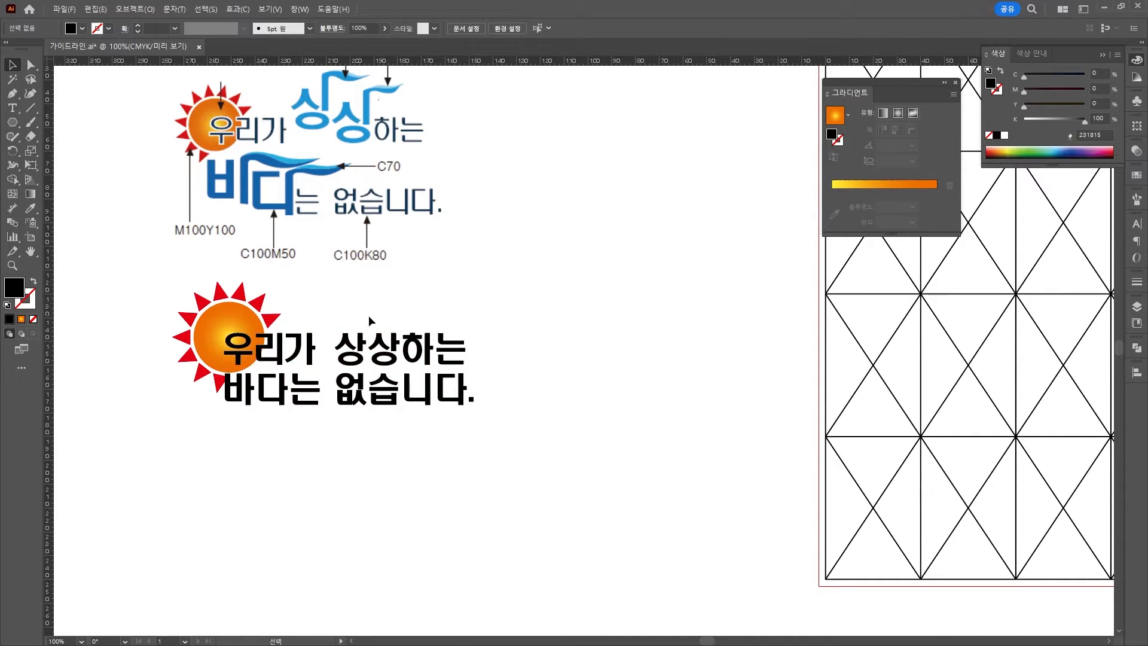
pyautogui.moveTo(509, 440); pyautogui.dragTo(260, 400)
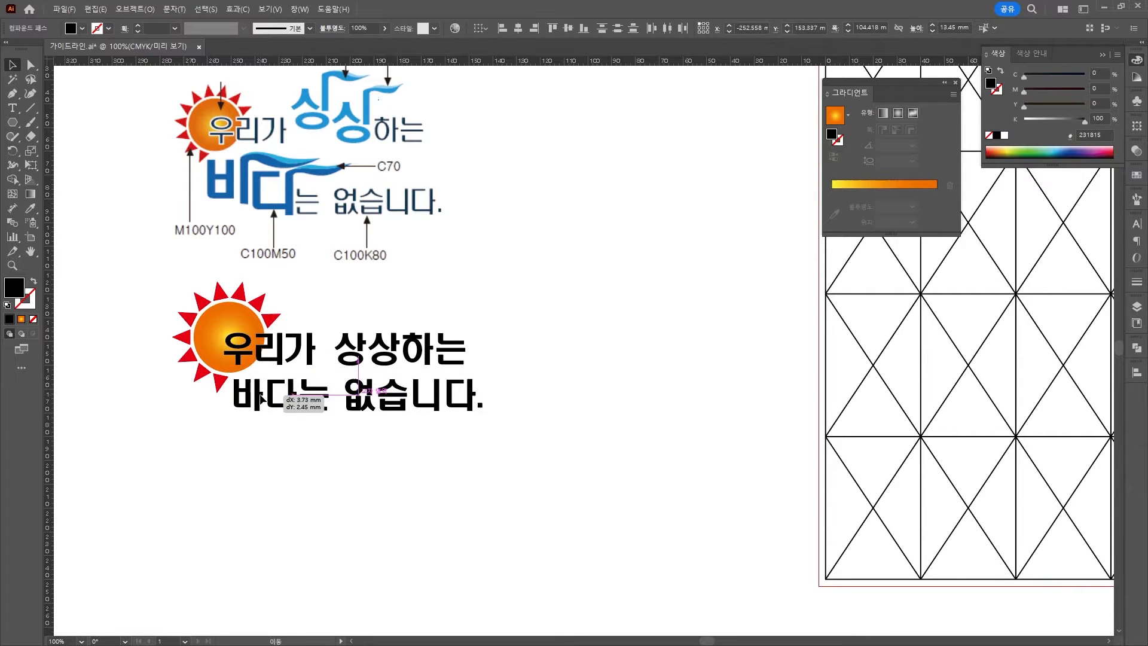
pyautogui.click(283, 440)
# Step: Move the letters 상상 out to the empty area right of the reference and release the first 상's compound path
pyautogui.moveTo(398, 361); pyautogui.dragTo(603, 256)
pyautogui.click(553, 240)
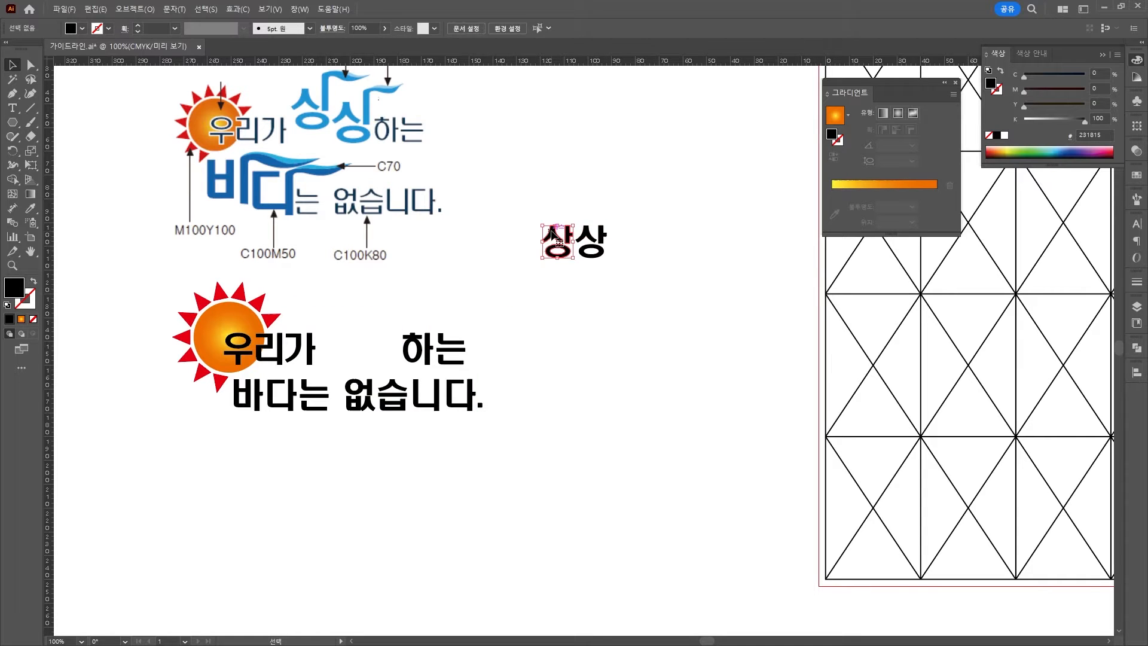
pyautogui.rightClick(549, 229)
pyautogui.click(590, 380)
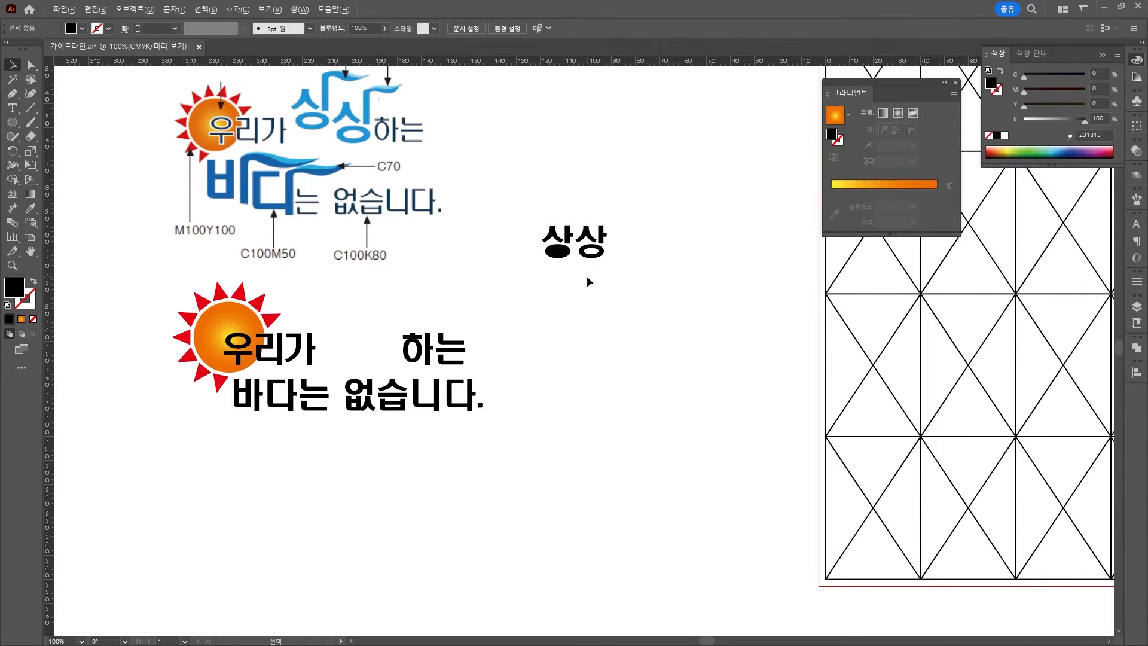
# Step: Cut the inner oval out of the first 상's ㅇ with the Shape Builder tool to restore its hole
pyautogui.scroll(4, 587, 275)
pyautogui.click(559, 250)
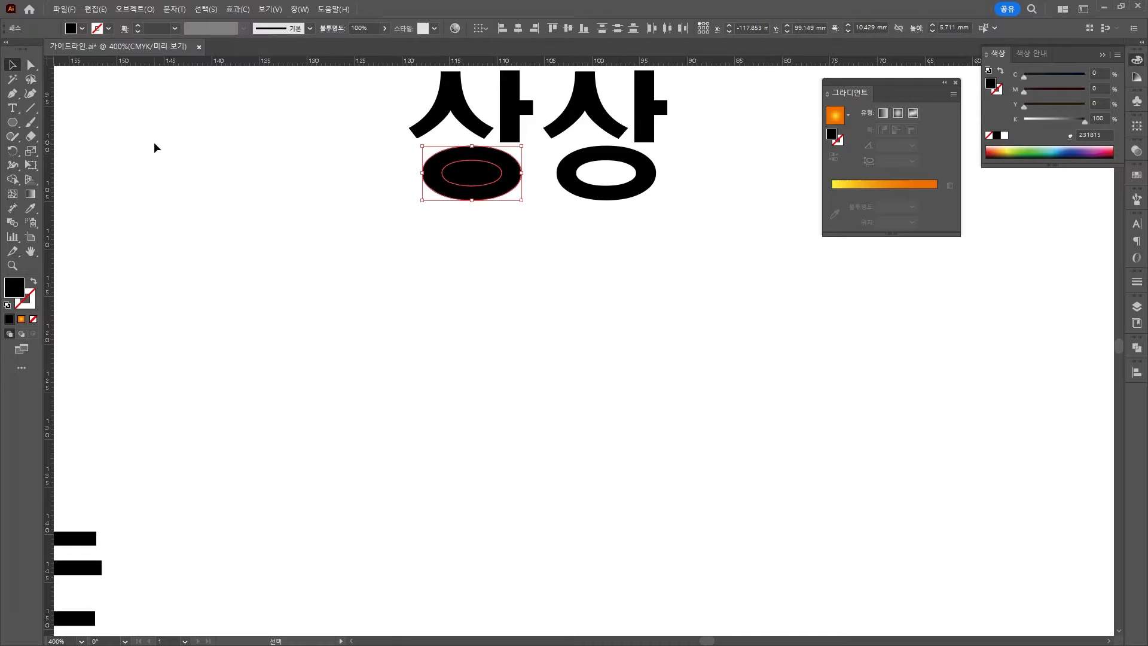
pyautogui.click(14, 185)
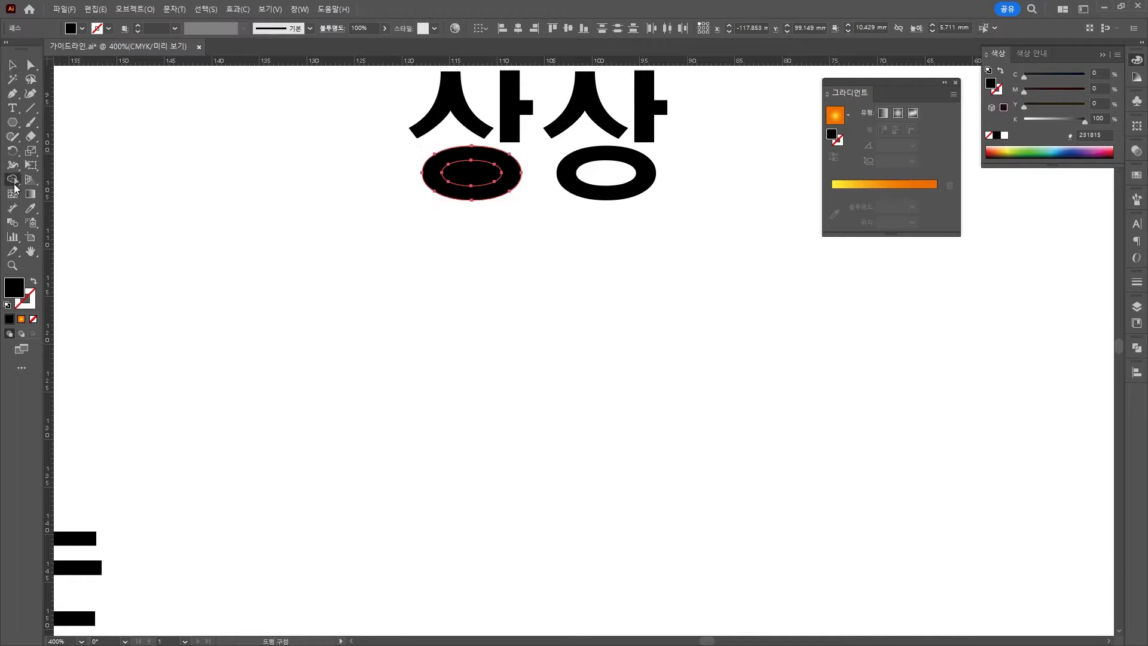
pyautogui.keyDown('alt'); pyautogui.click(460, 178); pyautogui.keyUp('alt')
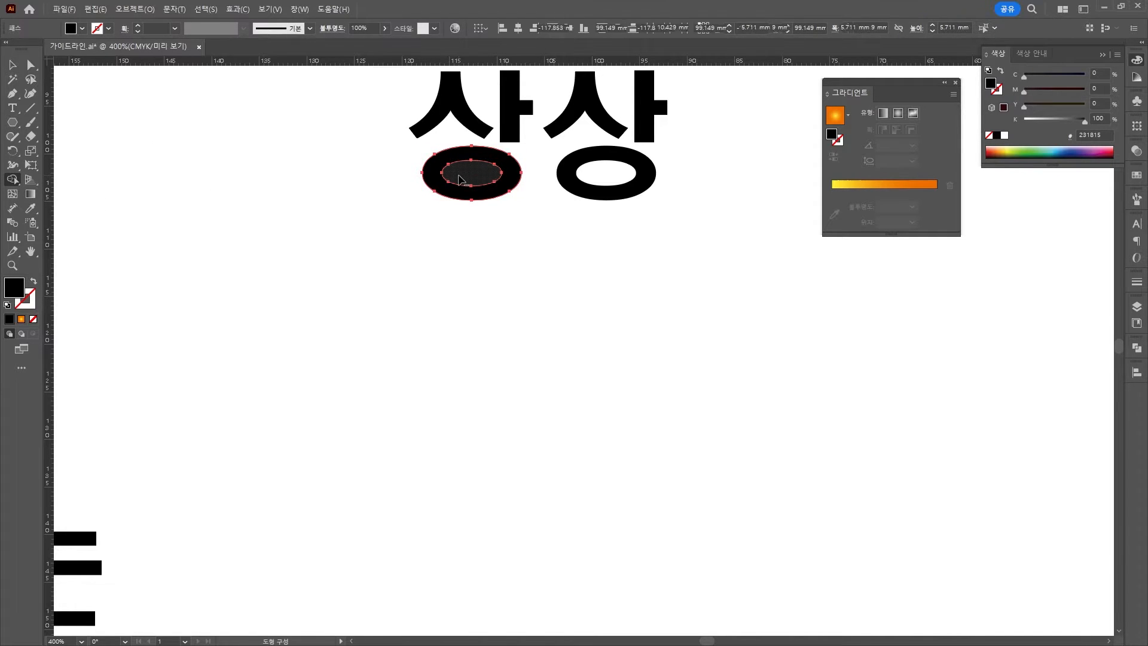
pyautogui.scroll(-3, 476, 209)
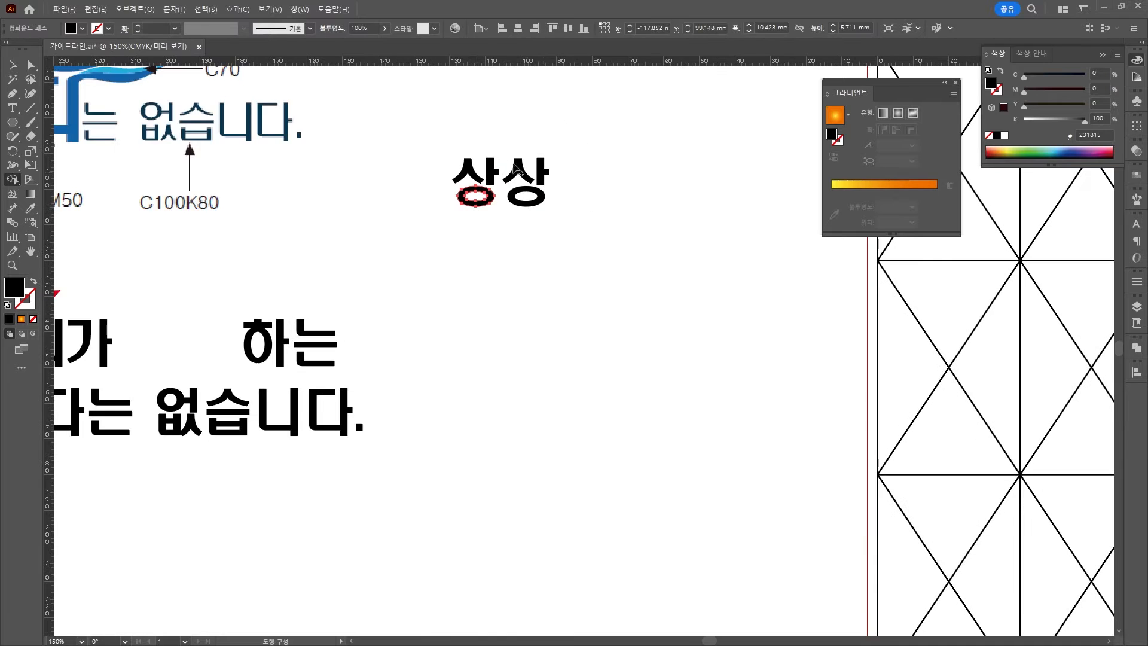
# Step: Remove the first 상's short side branch by deleting its anchor points so it reads 싱, and delete the second 상
pyautogui.scroll(3, 527, 189)
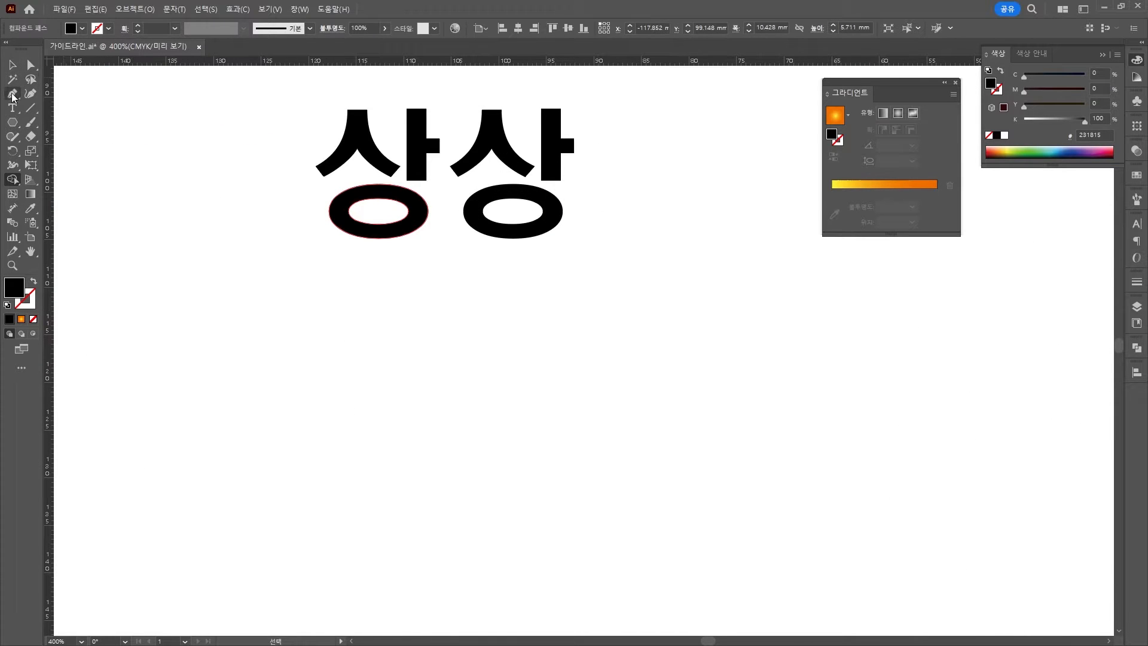
pyautogui.moveTo(12, 93); pyautogui.dragTo(99, 123)
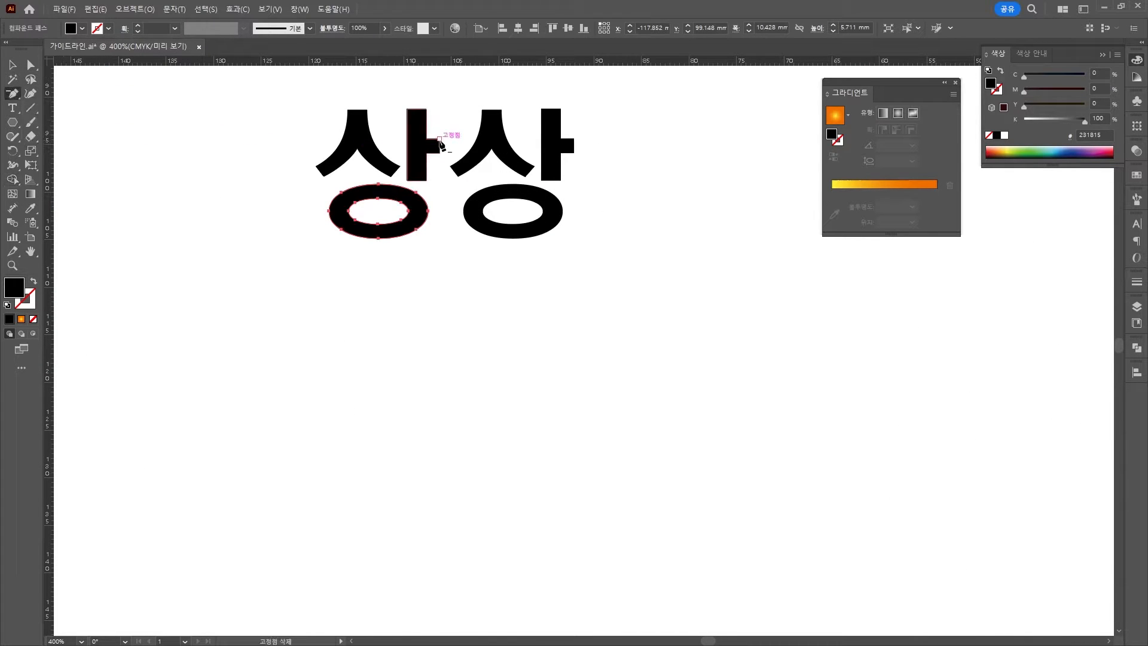
pyautogui.click(440, 139)
pyautogui.click(440, 153)
pyautogui.click(427, 153)
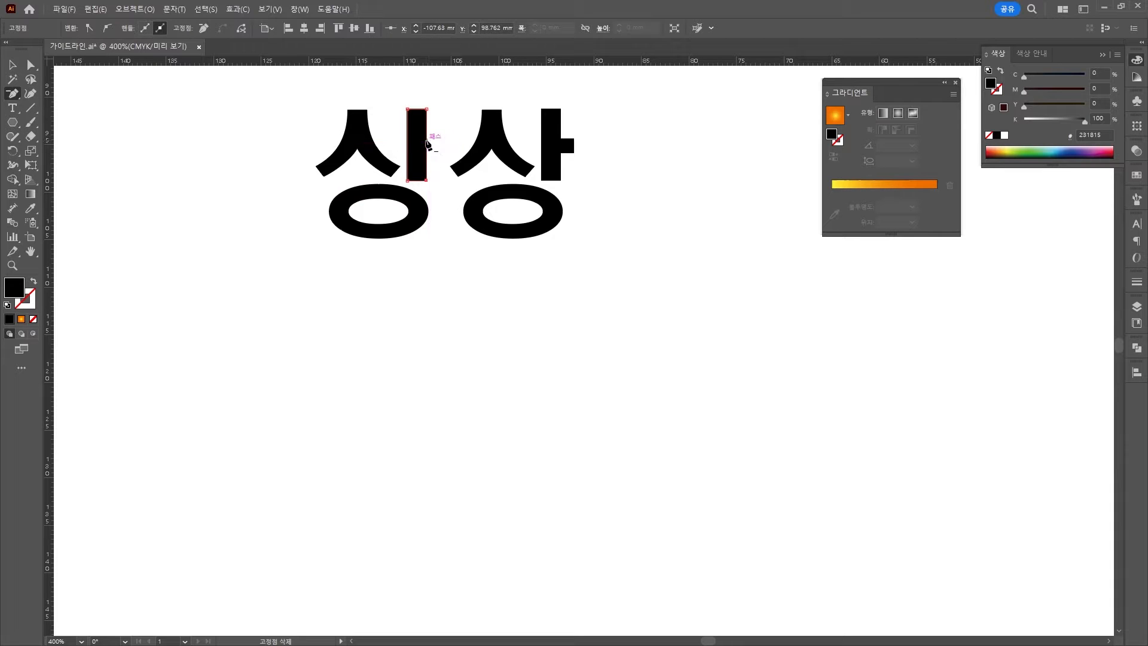
pyautogui.moveTo(456, 102); pyautogui.dragTo(628, 272)
pyautogui.press('Delete')
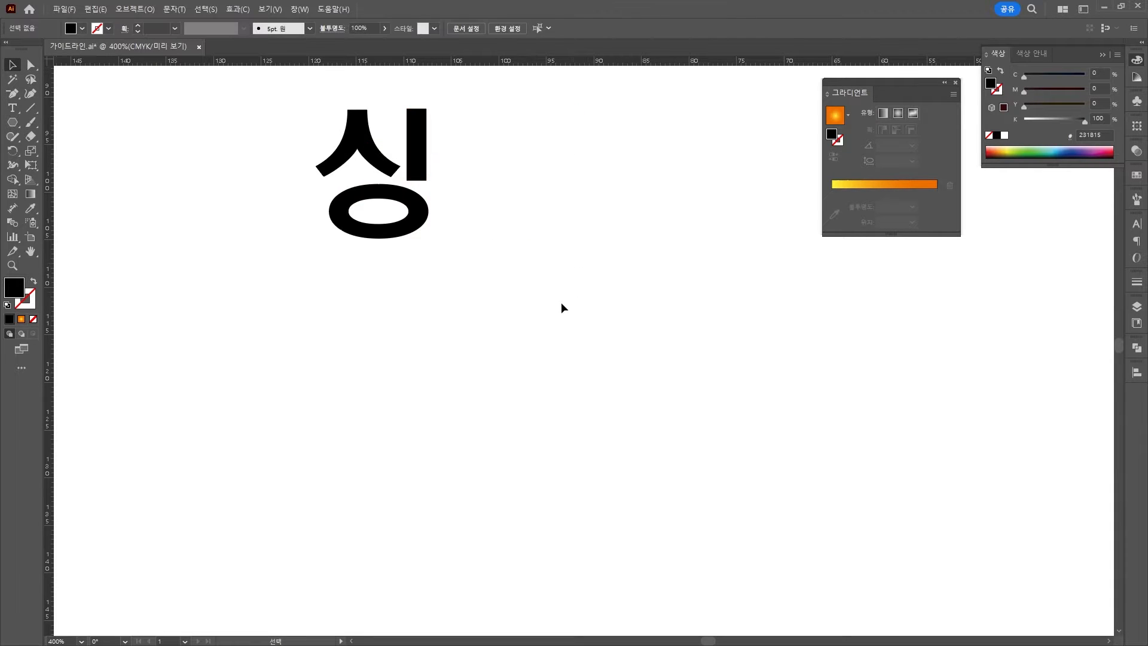
# Step: Extend the vertical stroke of 싱 upward to a height of about 15 mm by moving its top anchor points
pyautogui.hotkey('ctrl', '1')
pyautogui.scroll(-1, 398, 271)
pyautogui.scroll(1, 398, 272)
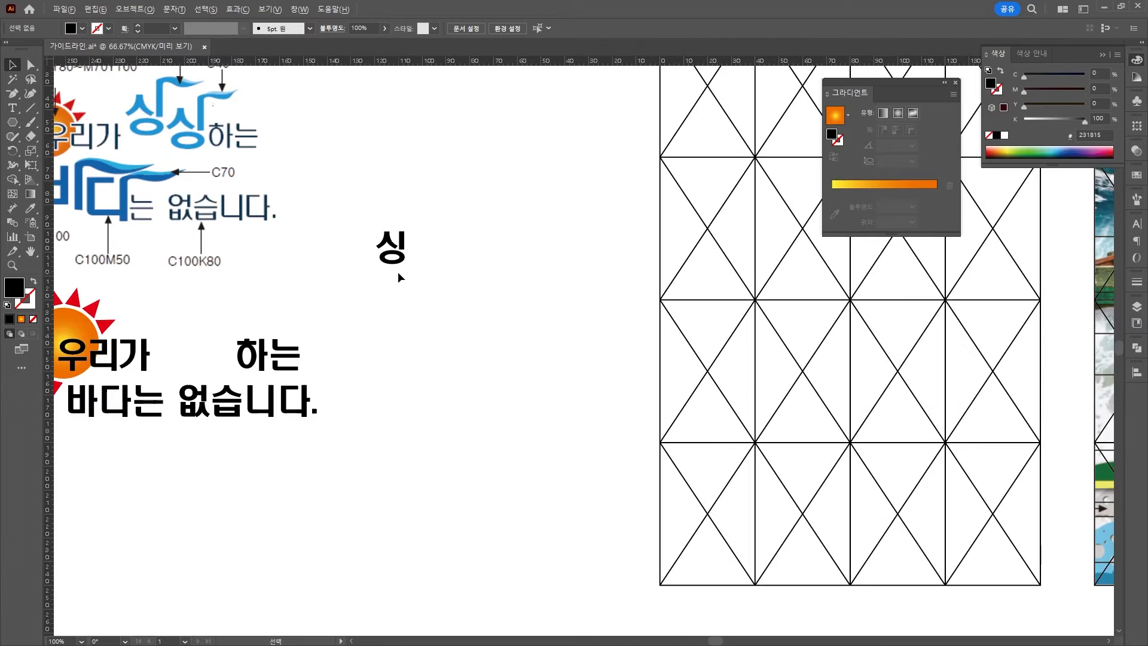
pyautogui.click(31, 65)
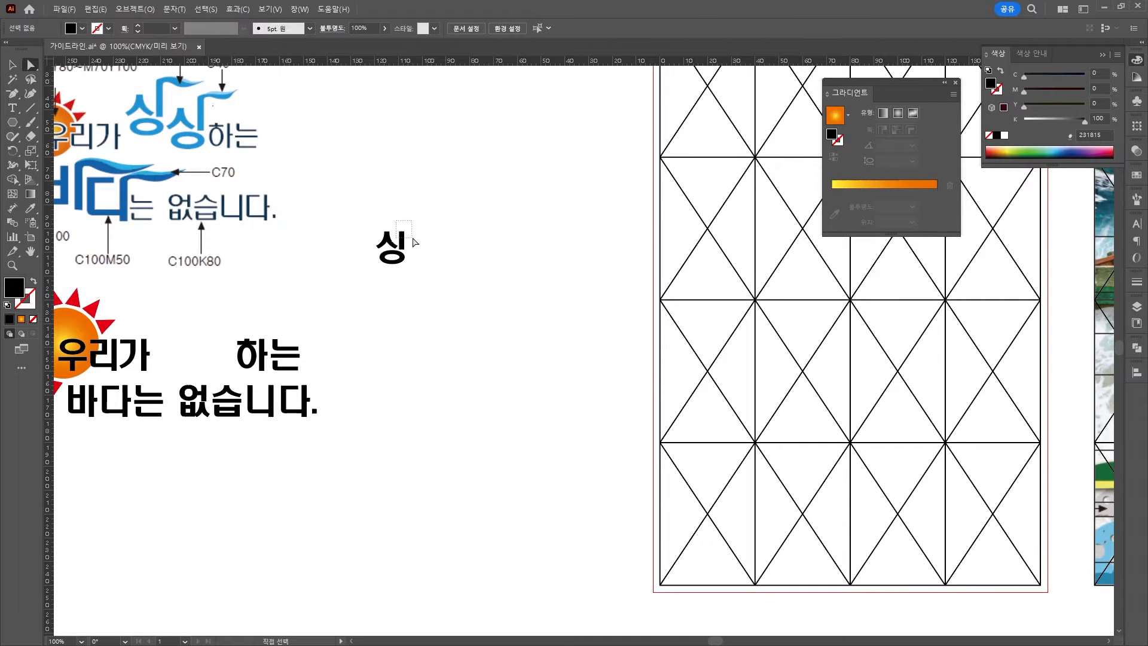
pyautogui.moveTo(413, 239); pyautogui.dragTo(404, 213)
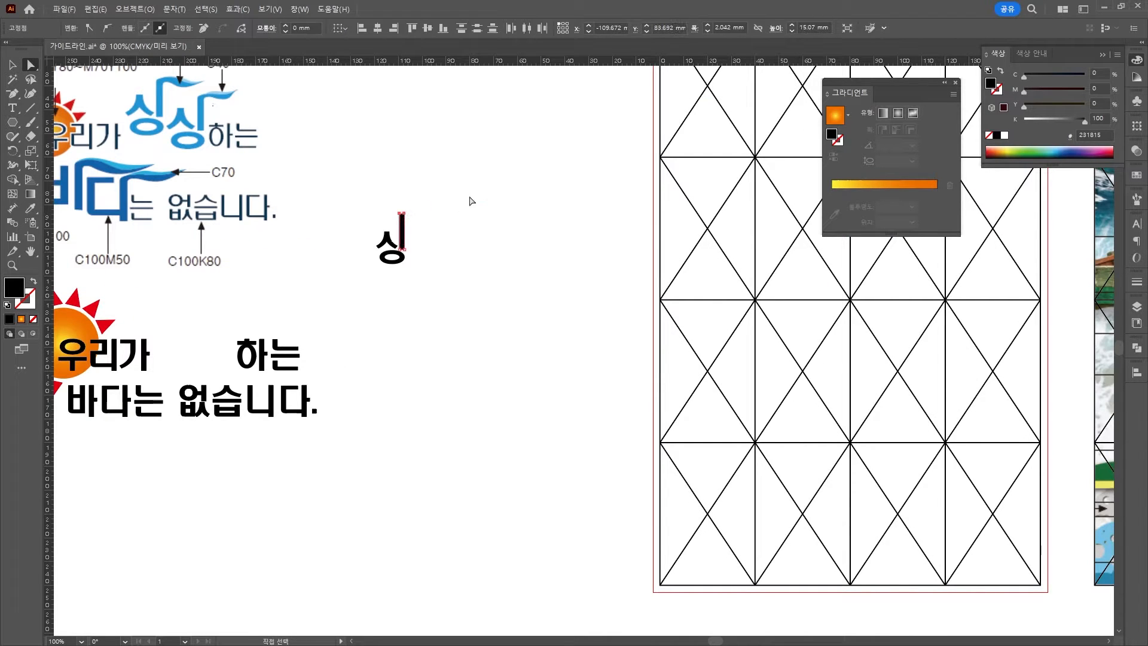
pyautogui.click(472, 201)
# Step: Draw a closed wave-shaped flag with the Pen tool, running right from the top of the 싱 vertical stroke to a point
pyautogui.moveTo(11, 94); pyautogui.dragTo(65, 99)
pyautogui.click(400, 213)
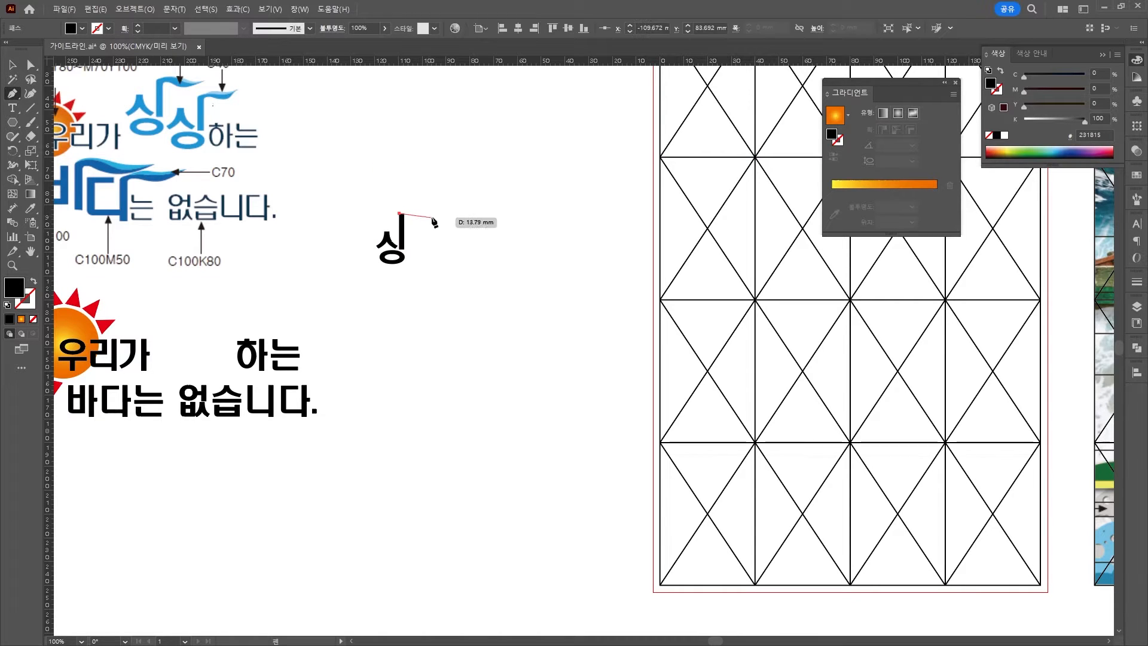
pyautogui.keyDown('shift'); pyautogui.click(435, 214); pyautogui.keyUp('shift')
pyautogui.moveTo(472, 218); pyautogui.dragTo(407, 215)
pyautogui.click(402, 228)
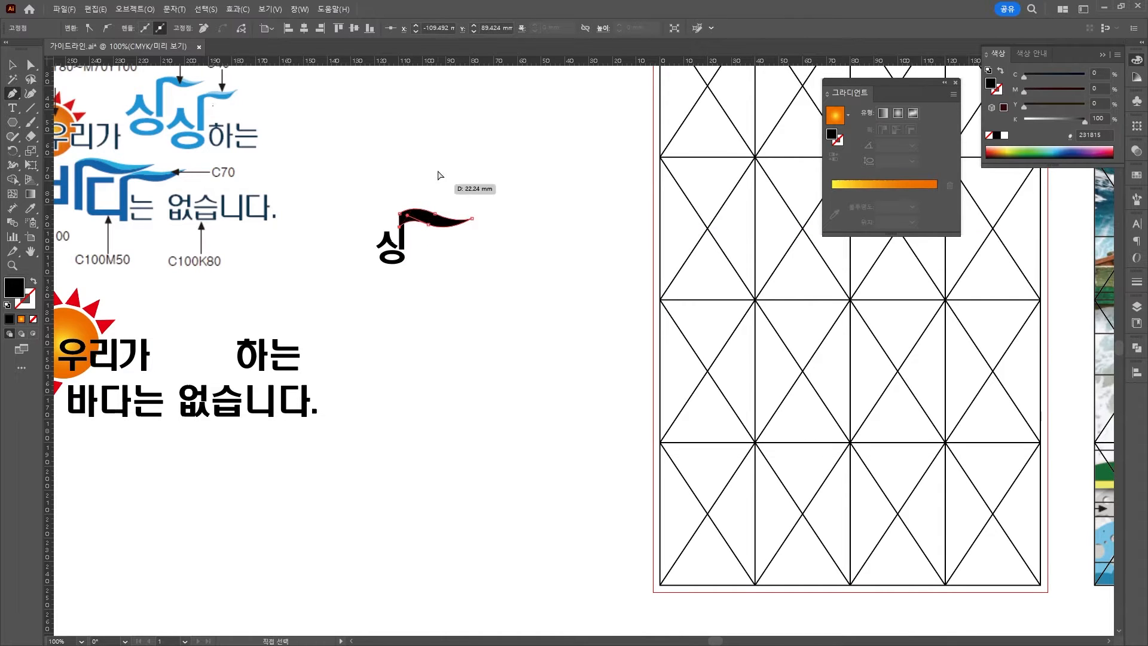
# Step: Shorten the wave flag by pulling its pointed tip inward to about 22.7 mm wide and 8.5 mm high, and select the shape
pyautogui.keyDown('ctrl'); pyautogui.click(473, 165); pyautogui.keyUp('ctrl')
pyautogui.press('a')
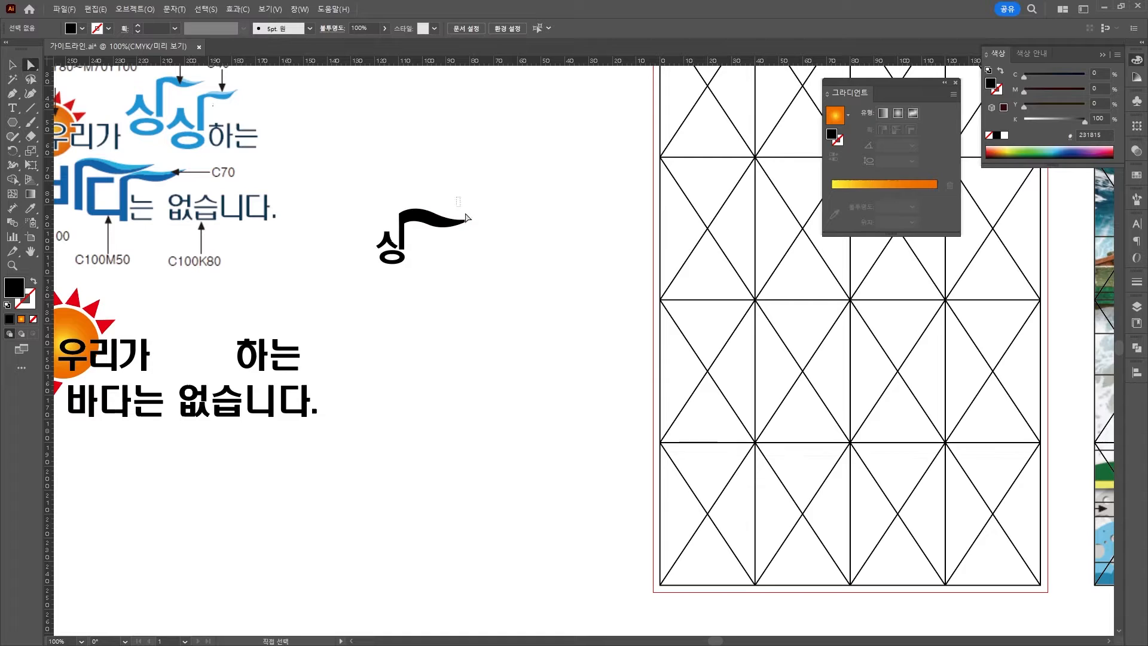
pyautogui.moveTo(457, 198)
pyautogui.mouseDown()
pyautogui.moveTo(472, 246)
pyautogui.moveTo(418, 202)
pyautogui.moveTo(419, 222)
pyautogui.moveTo(483, 226)
pyautogui.moveTo(452, 217)
pyautogui.mouseUp()
pyautogui.click(433, 185)
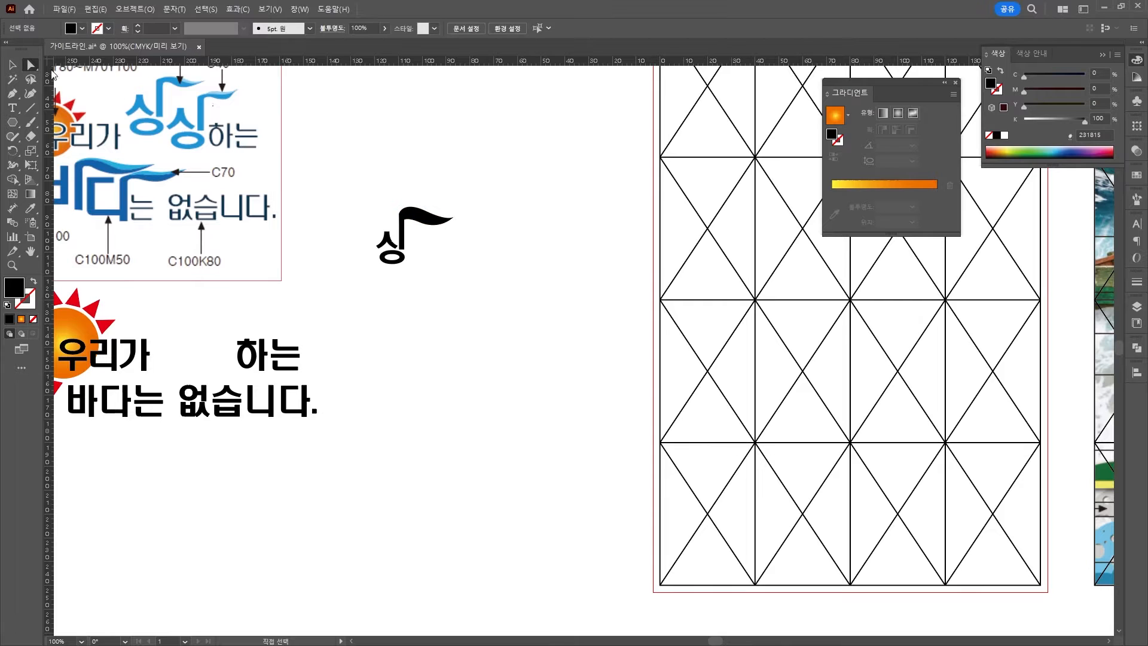
pyautogui.click(421, 231)
pyautogui.press('v')
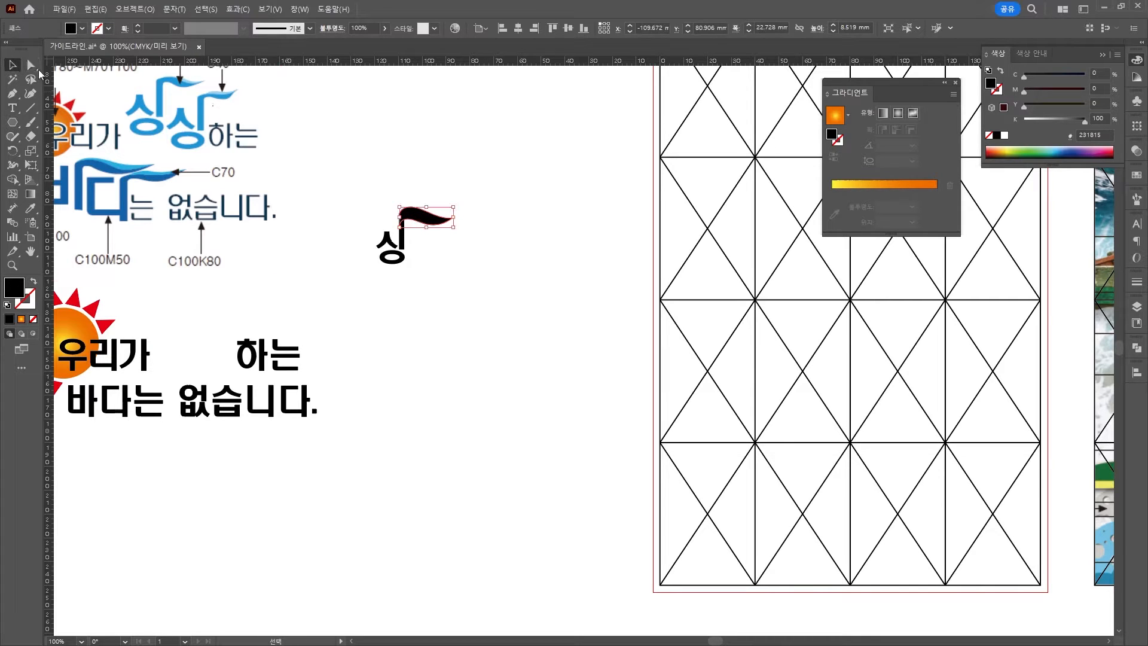
# Step: Flatten the wave flag slightly and draw a curved dividing line about 23.8 mm wide across it with the Pen tool
pyautogui.moveTo(427, 227); pyautogui.dragTo(427, 222)
pyautogui.click(471, 219)
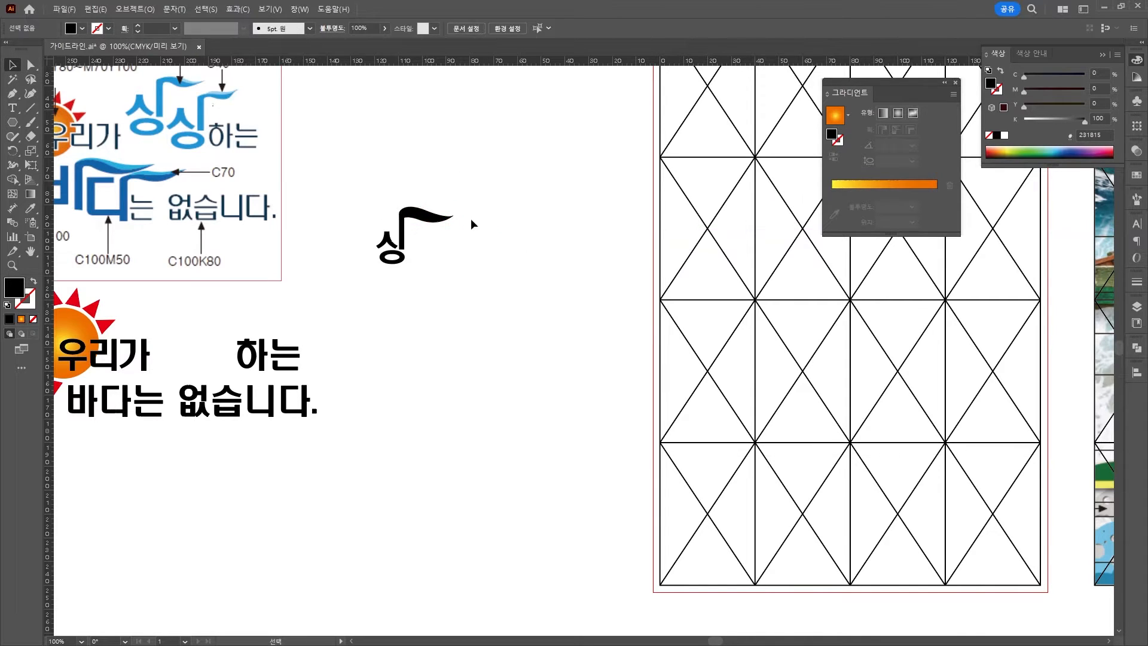
pyautogui.scroll(2, 477, 243)
pyautogui.click(12, 94)
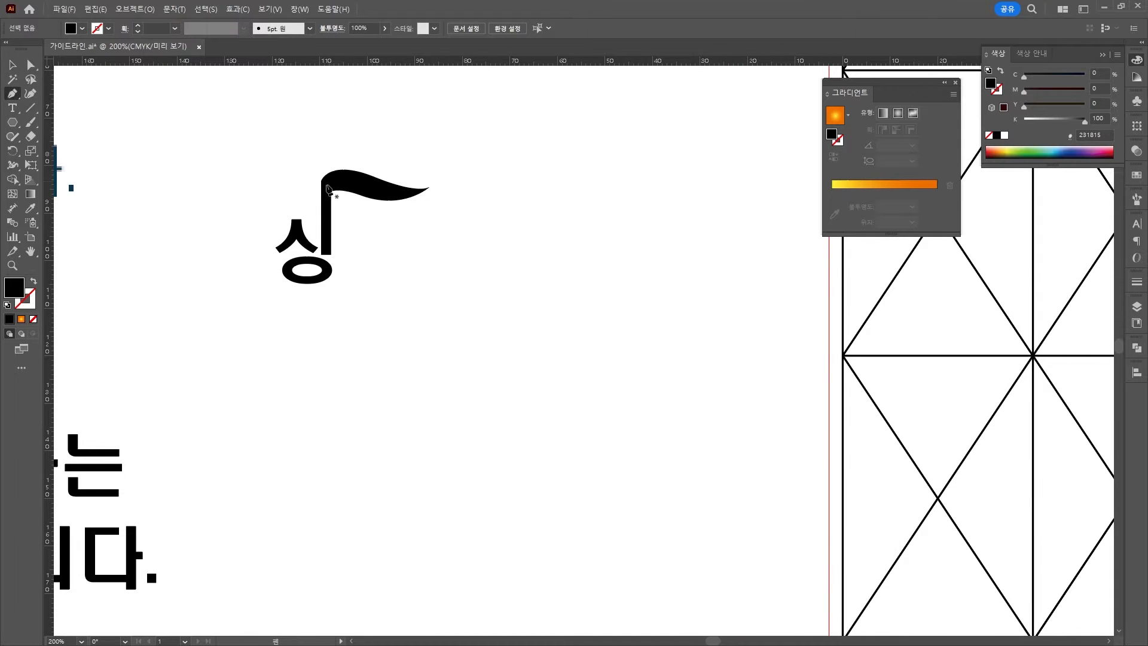
pyautogui.scroll(-3, 335, 191)
pyautogui.scroll(3, 365, 191)
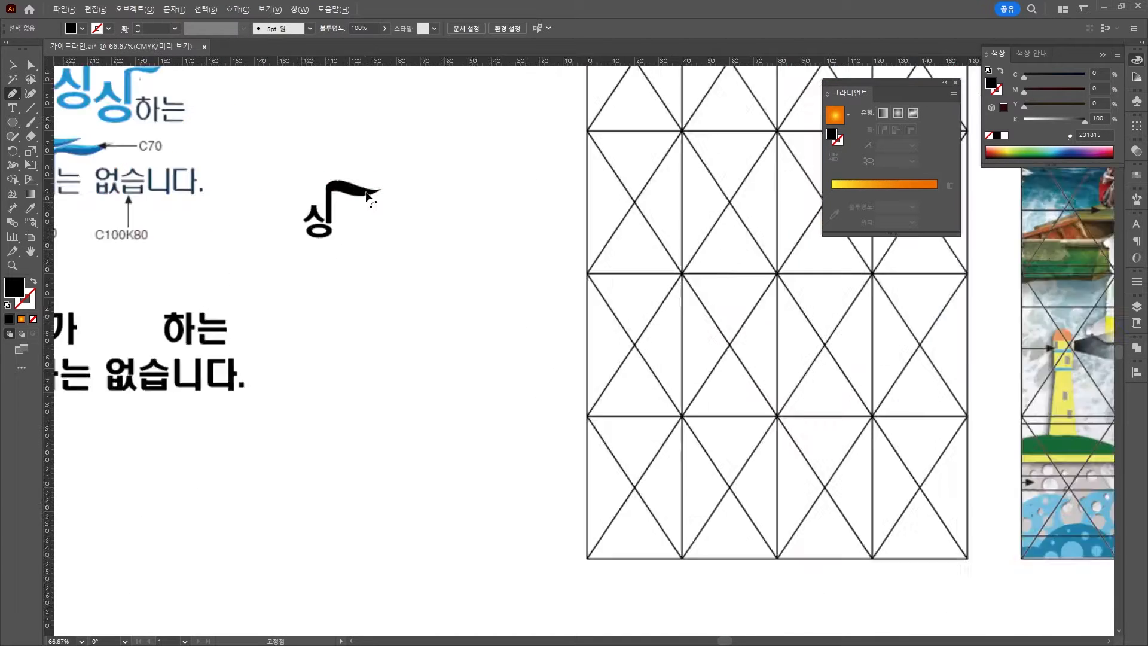
pyautogui.click(348, 192)
pyautogui.moveTo(351, 194); pyautogui.dragTo(376, 206)
pyautogui.click(410, 183)
pyautogui.keyDown('ctrl'); pyautogui.click(324, 103); pyautogui.keyUp('ctrl')
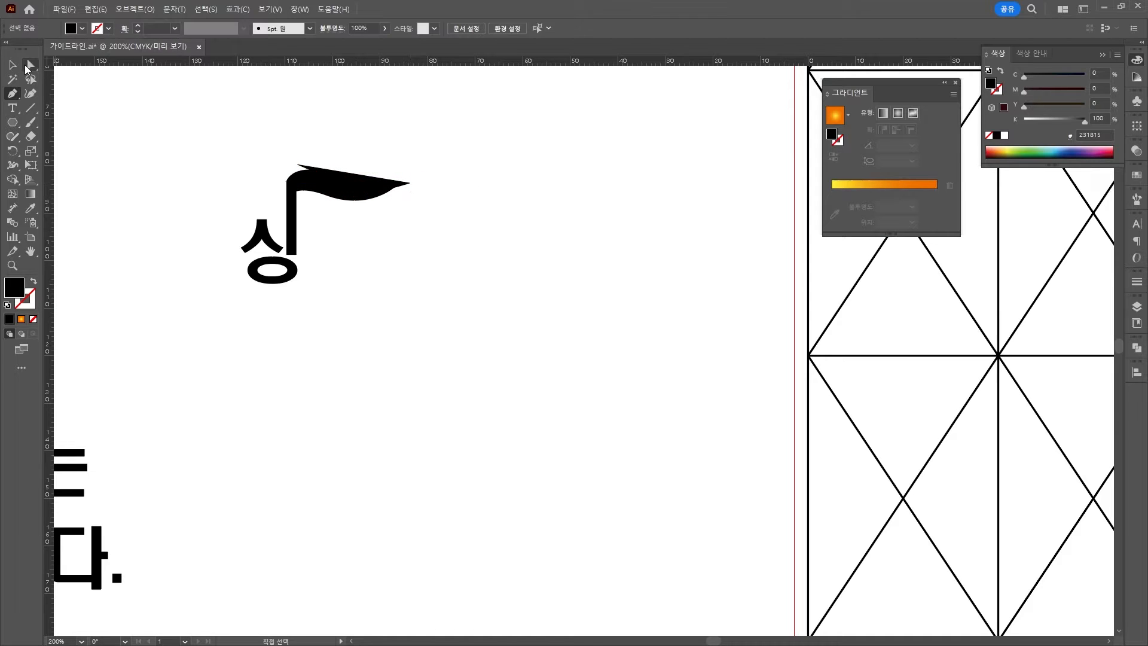
# Step: Give the dividing curve on the wave flag a white stroke and no fill
pyautogui.click(27, 69)
pyautogui.click(332, 177)
pyautogui.click(8, 305)
pyautogui.click(34, 281)
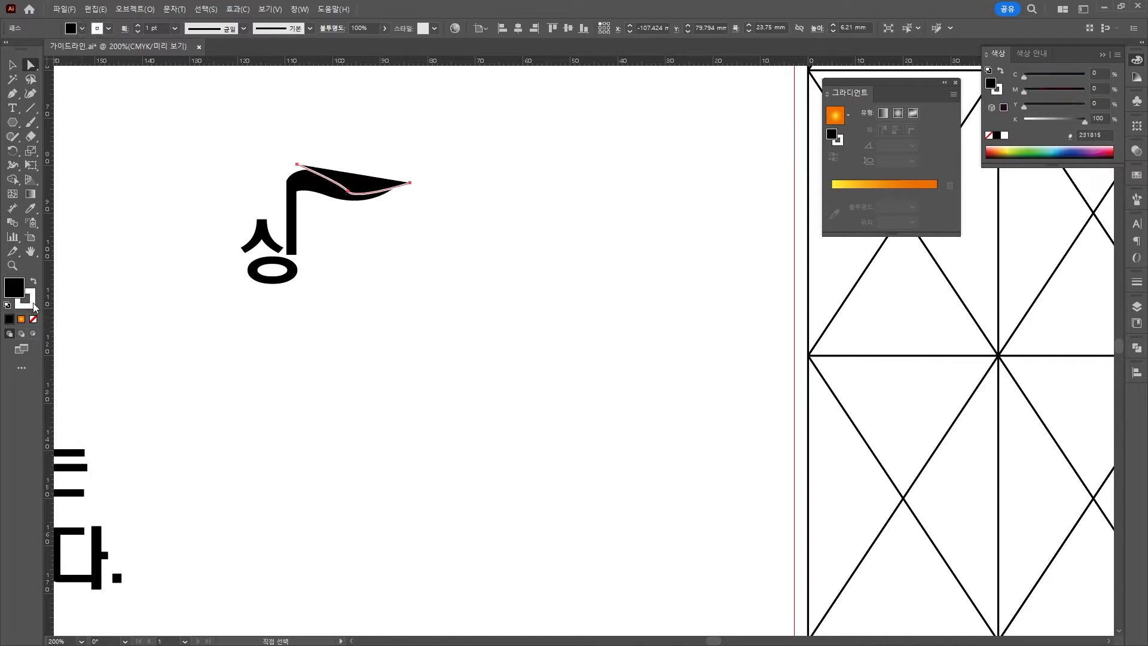
pyautogui.click(33, 318)
# Step: Reshape the dividing curve by moving its anchor points and handles so it follows the flag and extends past both ends
pyautogui.scroll(2, 326, 236)
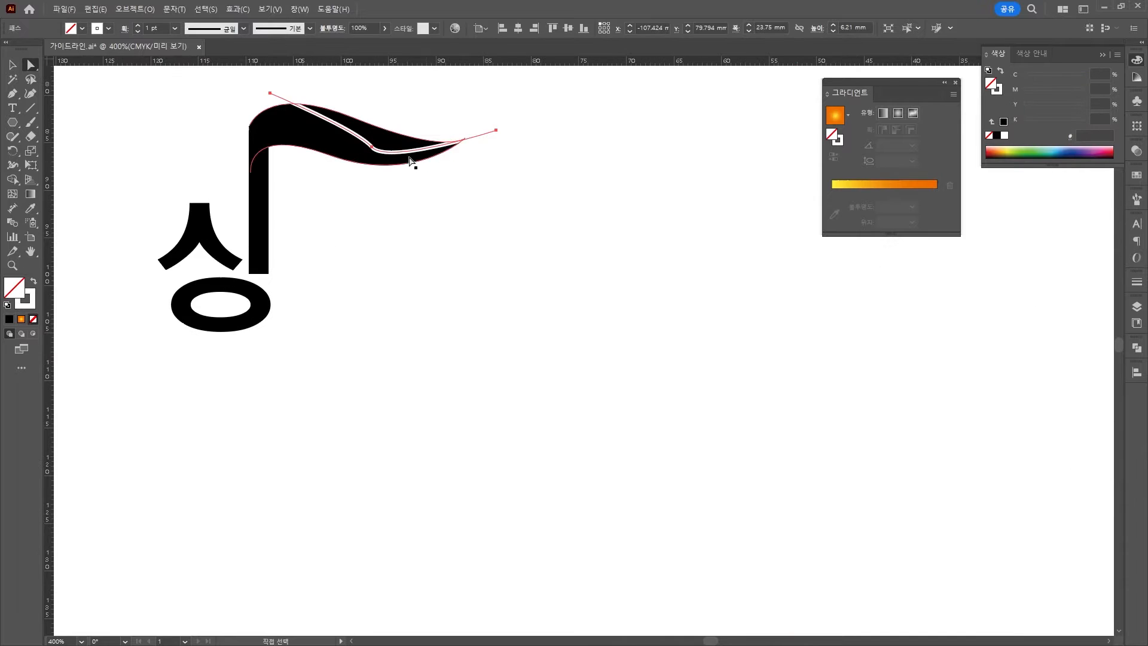
pyautogui.click(372, 147)
pyautogui.moveTo(371, 148); pyautogui.dragTo(401, 158)
pyautogui.moveTo(497, 130); pyautogui.dragTo(489, 138)
pyautogui.moveTo(271, 94); pyautogui.dragTo(242, 90)
pyautogui.moveTo(352, 129); pyautogui.dragTo(318, 111)
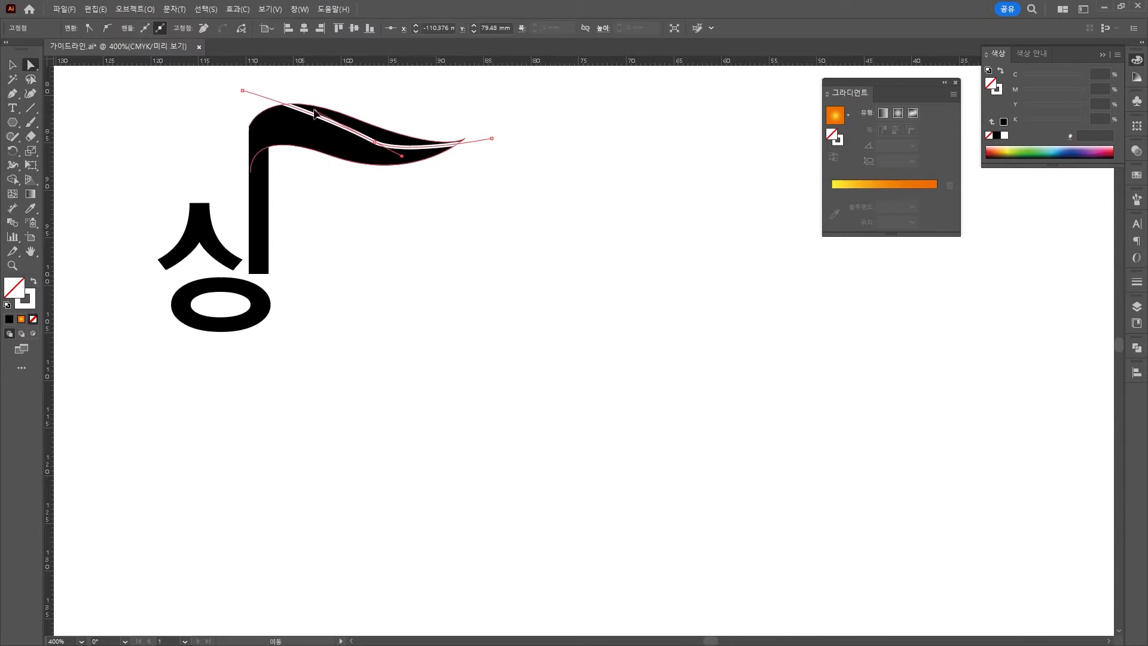
pyautogui.moveTo(489, 139); pyautogui.dragTo(488, 135)
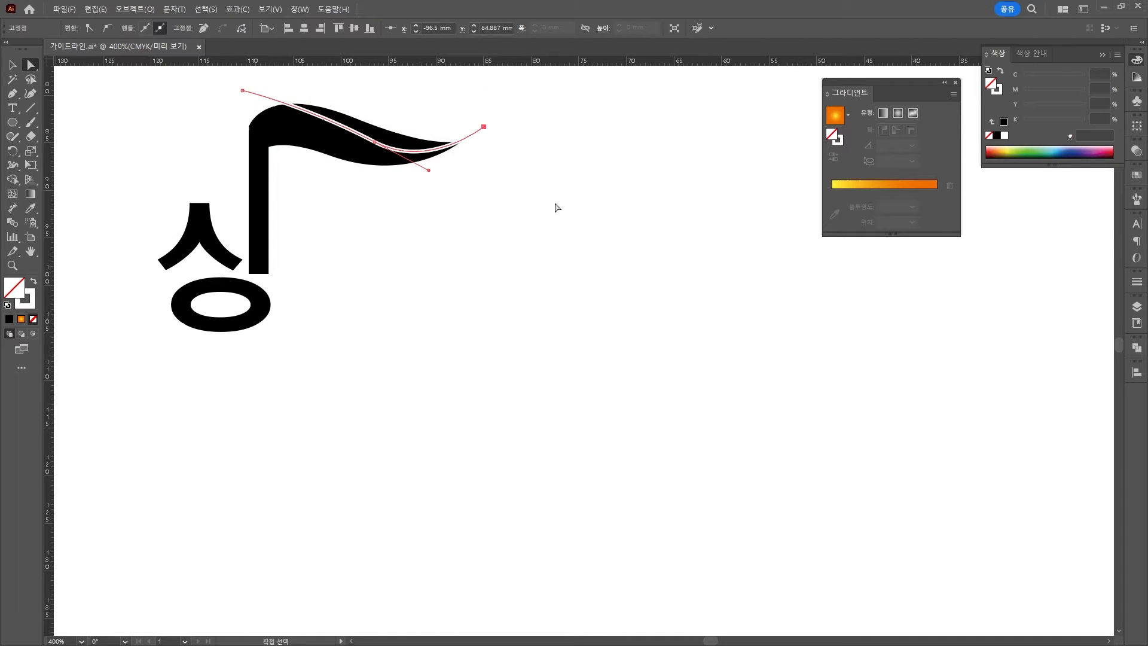
# Step: Divide the wave flag along the curve with Pathfinder Divide and ungroup the resulting pieces
pyautogui.click(557, 205)
pyautogui.click(12, 65)
pyautogui.moveTo(321, 95); pyautogui.dragTo(468, 242)
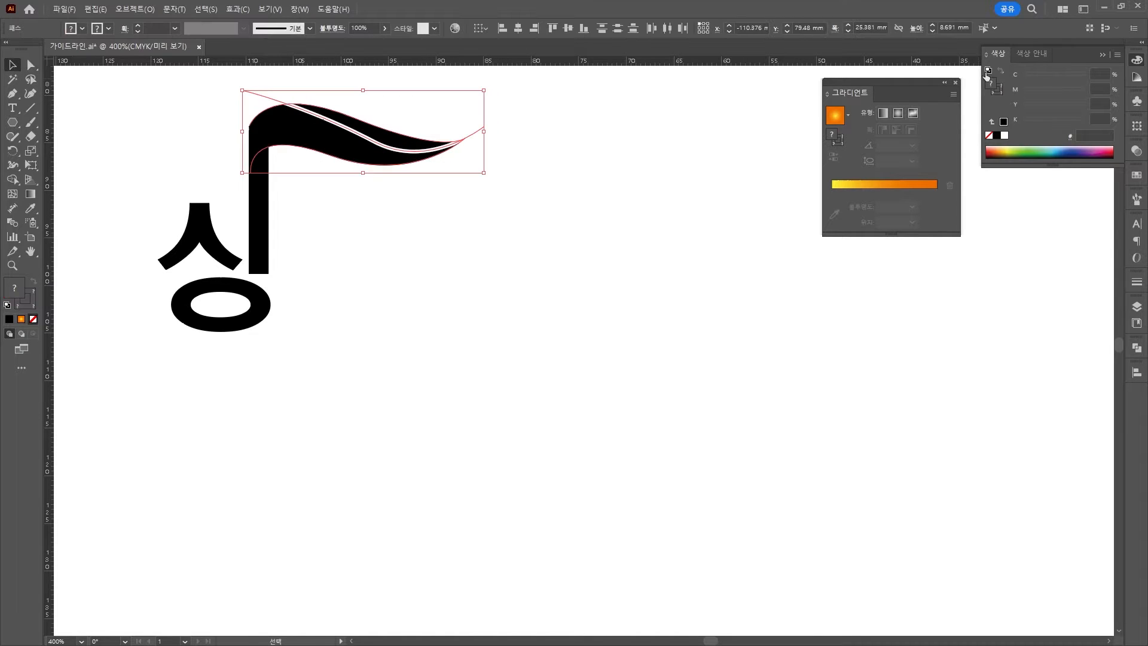
pyautogui.click(1138, 350)
pyautogui.click(999, 406)
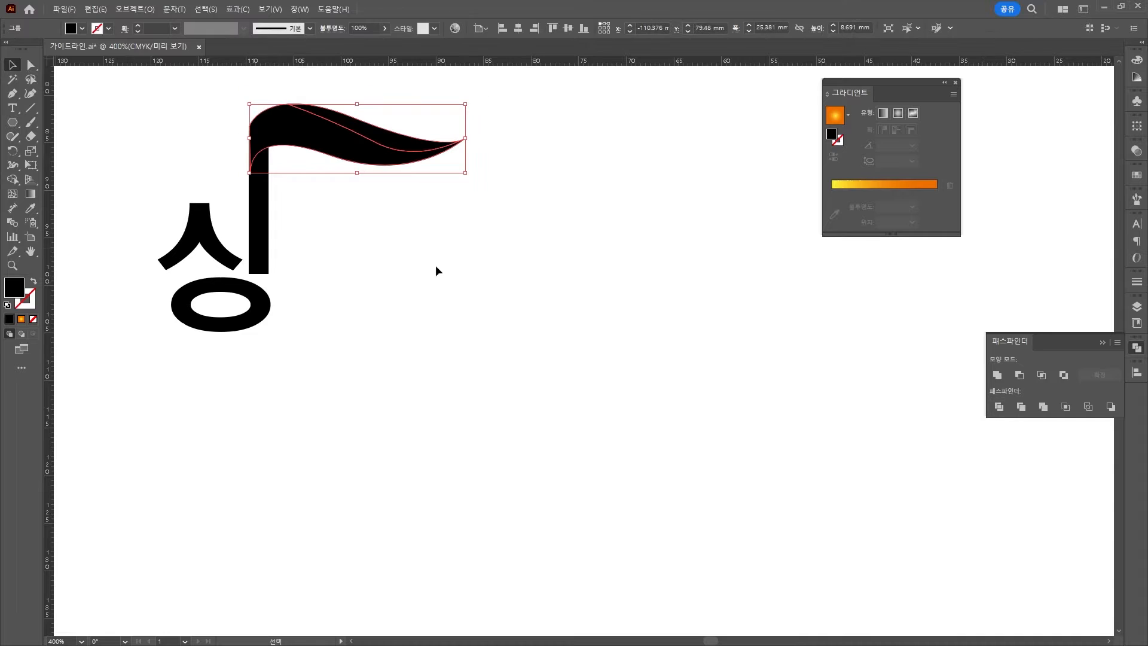
pyautogui.rightClick(429, 249)
pyautogui.click(465, 412)
pyautogui.click(425, 404)
# Step: Move 싱 with its wave flag into the gap after 우리가, slightly above the text line
pyautogui.scroll(-3, 424, 397)
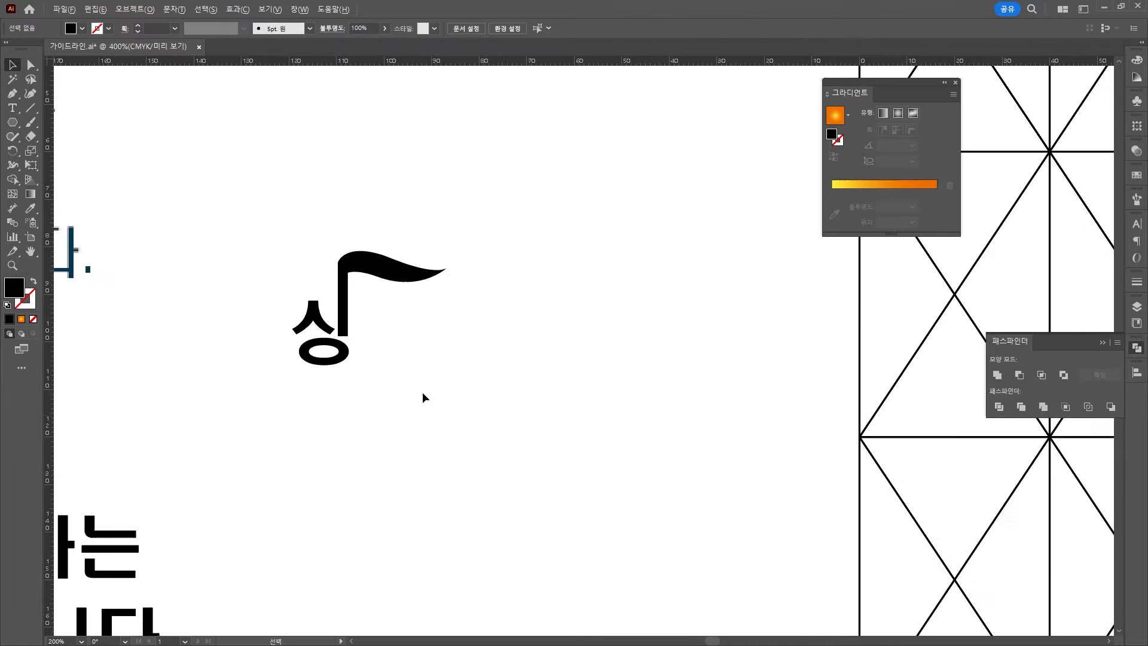
pyautogui.moveTo(313, 392); pyautogui.dragTo(537, 409)
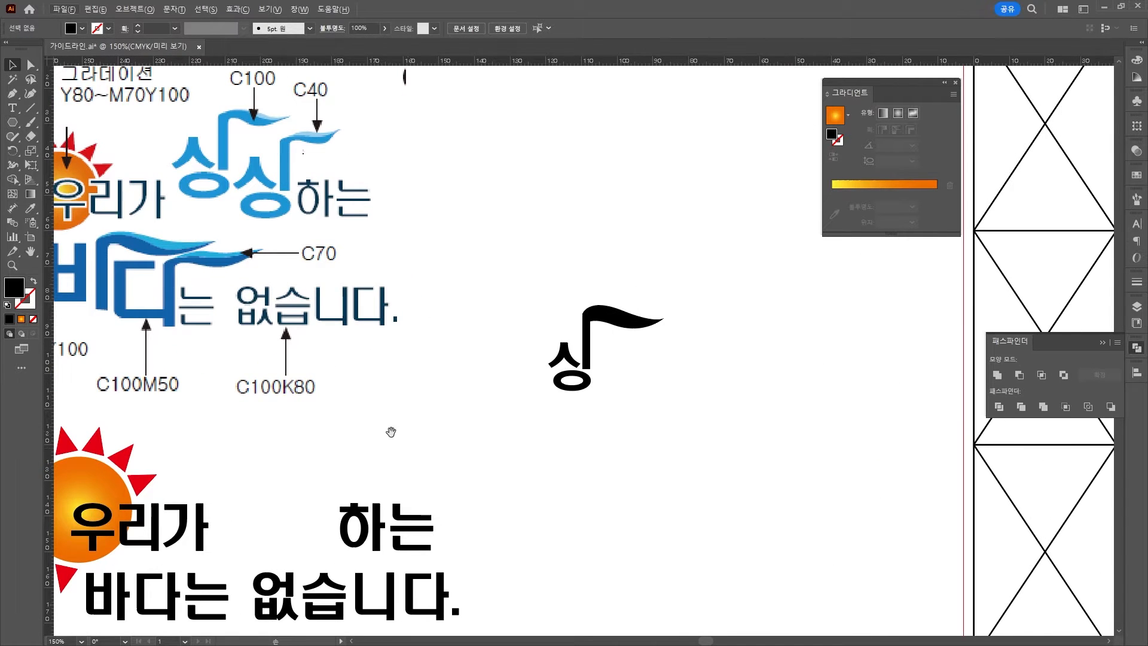
pyautogui.moveTo(390, 432); pyautogui.dragTo(524, 384)
pyautogui.moveTo(734, 347); pyautogui.dragTo(348, 488)
pyautogui.moveTo(389, 457); pyautogui.dragTo(385, 445)
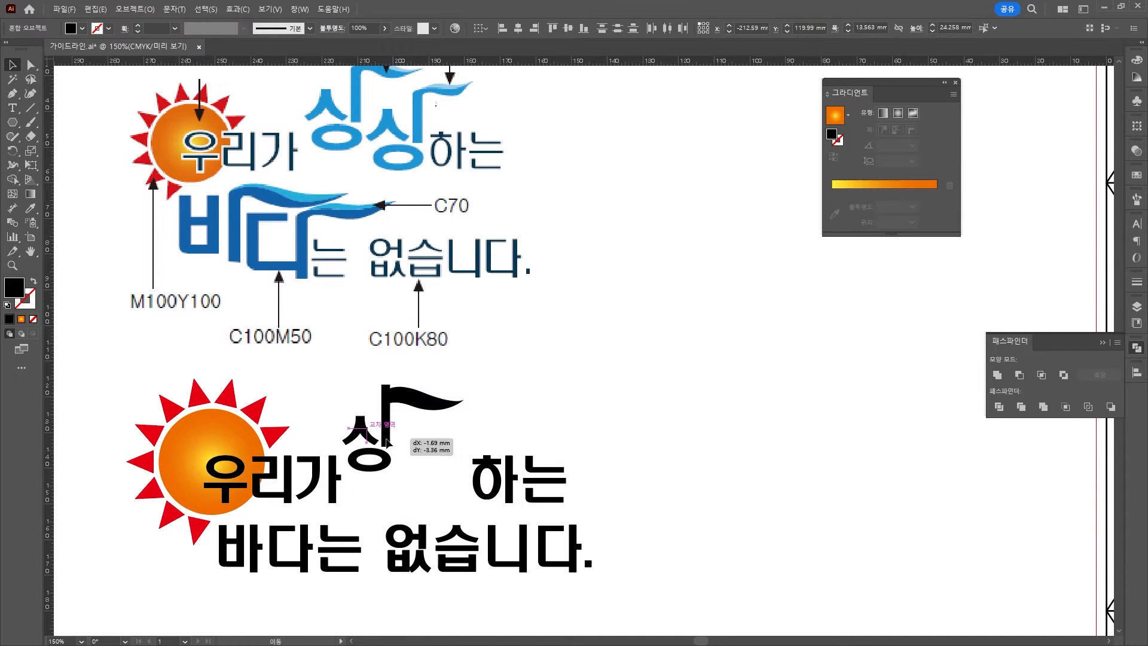
pyautogui.moveTo(570, 351); pyautogui.dragTo(533, 348)
pyautogui.moveTo(350, 458); pyautogui.dragTo(359, 472)
pyautogui.moveTo(357, 426); pyautogui.dragTo(398, 403)
pyautogui.click(294, 411)
# Step: Fill all the plain lettering except 바다 with C100 K80
pyautogui.scroll(2, 357, 377)
pyautogui.click(434, 512)
pyautogui.scroll(-2, 442, 525)
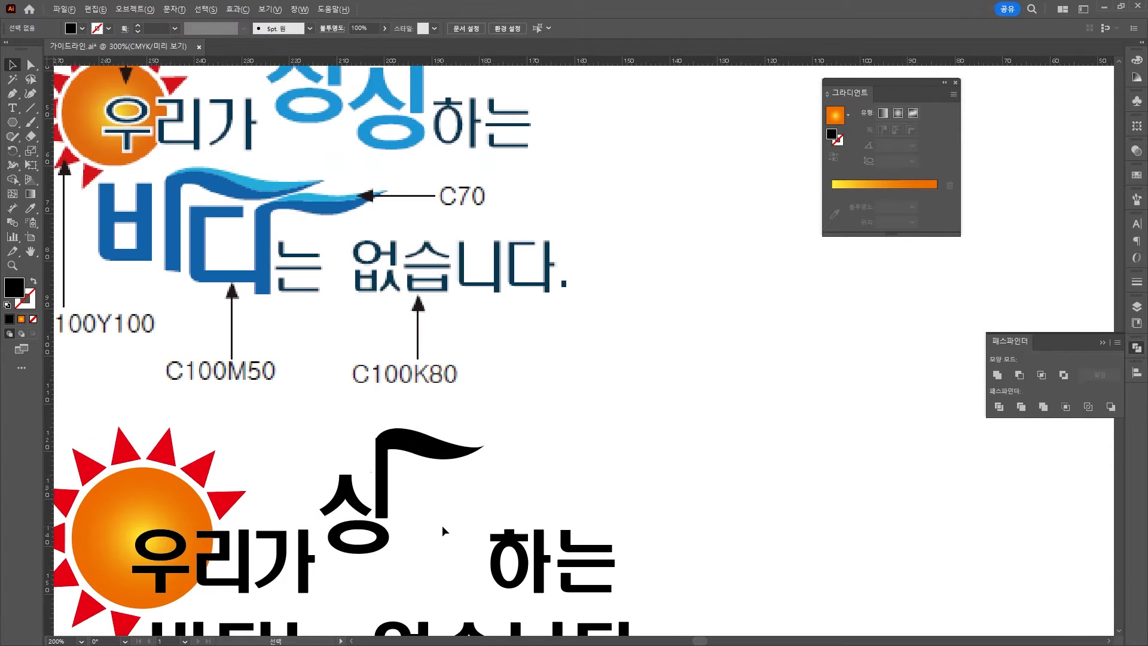
pyautogui.scroll(1, 443, 525)
pyautogui.moveTo(775, 557); pyautogui.dragTo(488, 400)
pyautogui.keyDown('shift'); pyautogui.click(323, 423); pyautogui.keyUp('shift')
pyautogui.keyDown('shift'); pyautogui.click(394, 422); pyautogui.keyUp('shift')
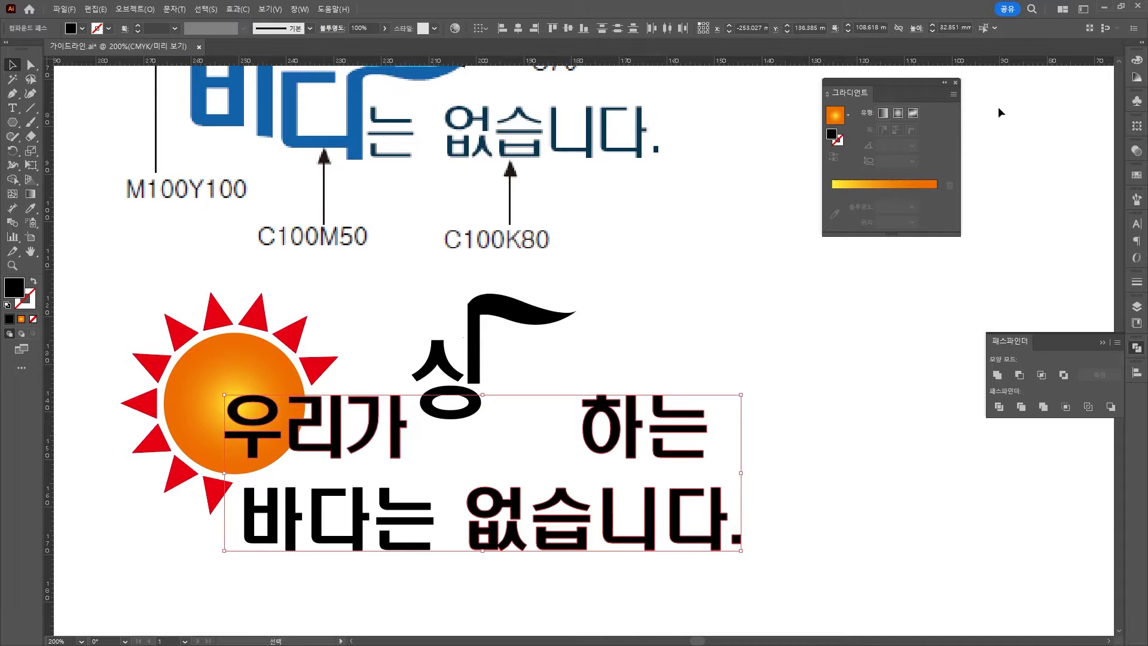
pyautogui.click(1137, 61)
pyautogui.write('100')
pyautogui.press('Tab')
pyautogui.press('Tab')
pyautogui.press('Tab')
pyautogui.write('80')
# Step: Fill 싱 and the lower part of its wave flag with C100, and the flag's upper highlight with C40
pyautogui.scroll(-1, 359, 508)
pyautogui.moveTo(466, 412); pyautogui.dragTo(418, 478)
pyautogui.scroll(2, 745, 127)
pyautogui.scroll(1, 745, 127)
pyautogui.write('100')
pyautogui.click(490, 498)
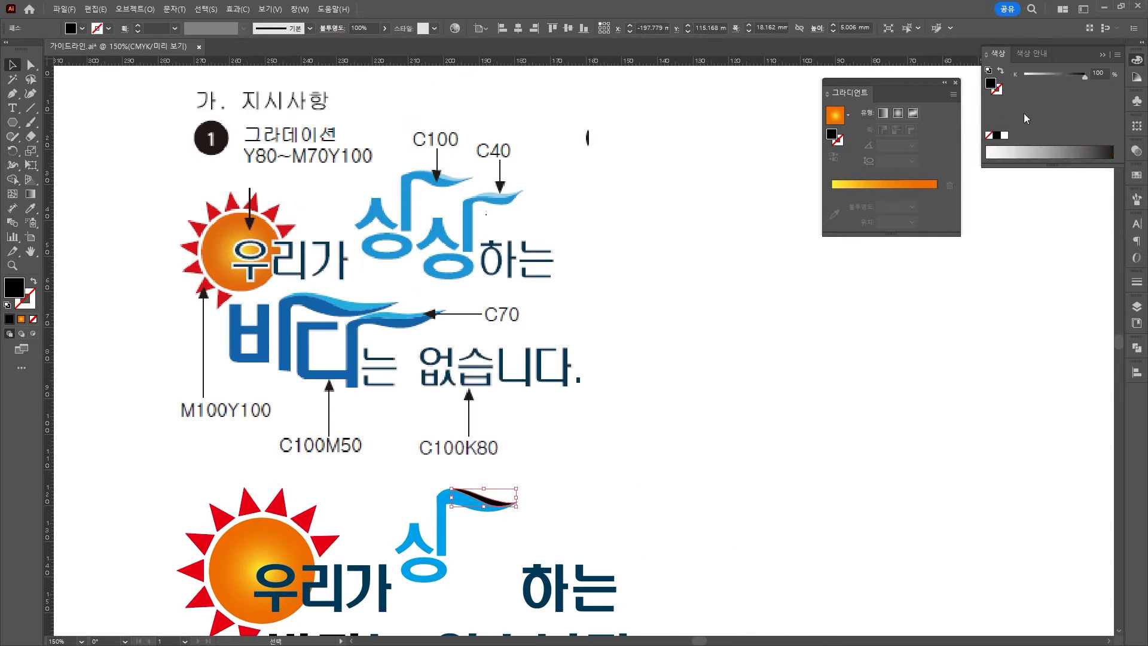
pyautogui.write('40')
# Step: Duplicate the flagged 싱 and place the copy lower, just before 하는
pyautogui.scroll(3, 434, 526)
pyautogui.click(455, 335)
pyautogui.moveTo(456, 383); pyautogui.dragTo(614, 457)
pyautogui.scroll(-4, 614, 458)
pyautogui.scroll(3, 462, 486)
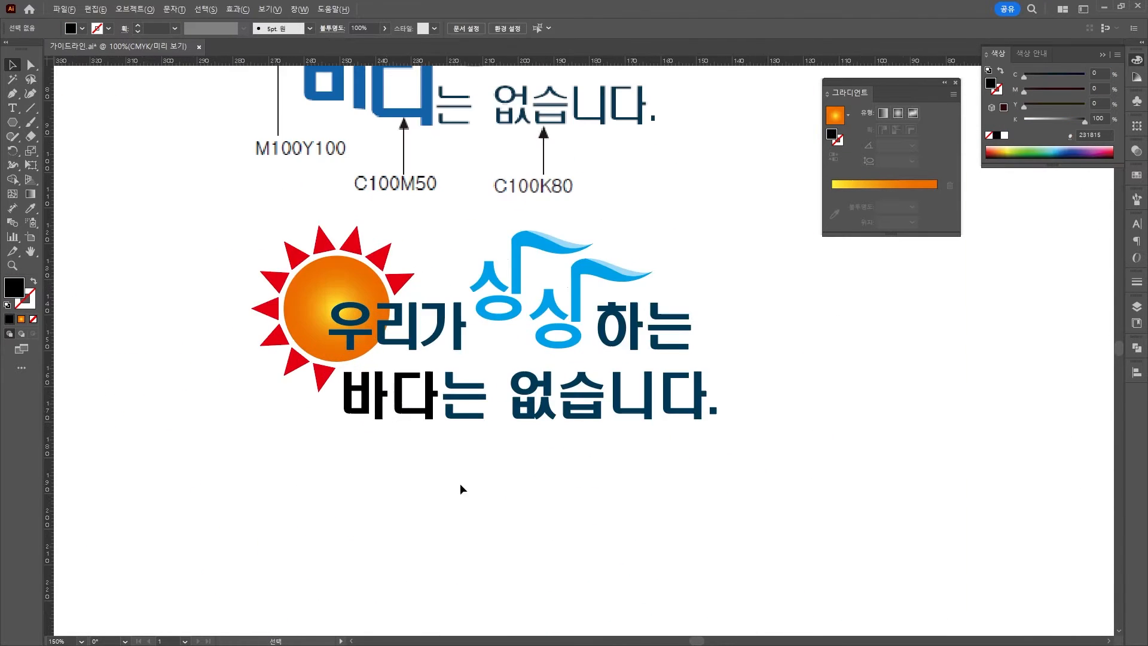
# Step: Release 바's compound path, restore the opening in ㅂ with the Shape Builder tool, and delete the ㅏ stroke
pyautogui.click(366, 369)
pyautogui.rightClick(366, 369)
pyautogui.click(389, 234)
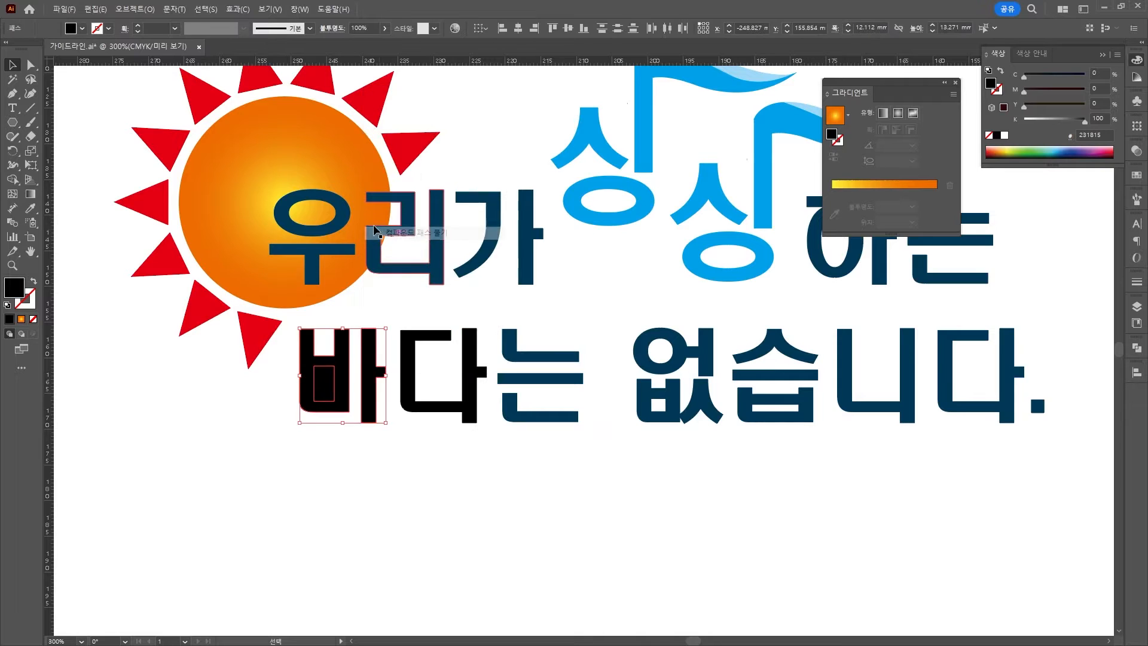
pyautogui.click(12, 180)
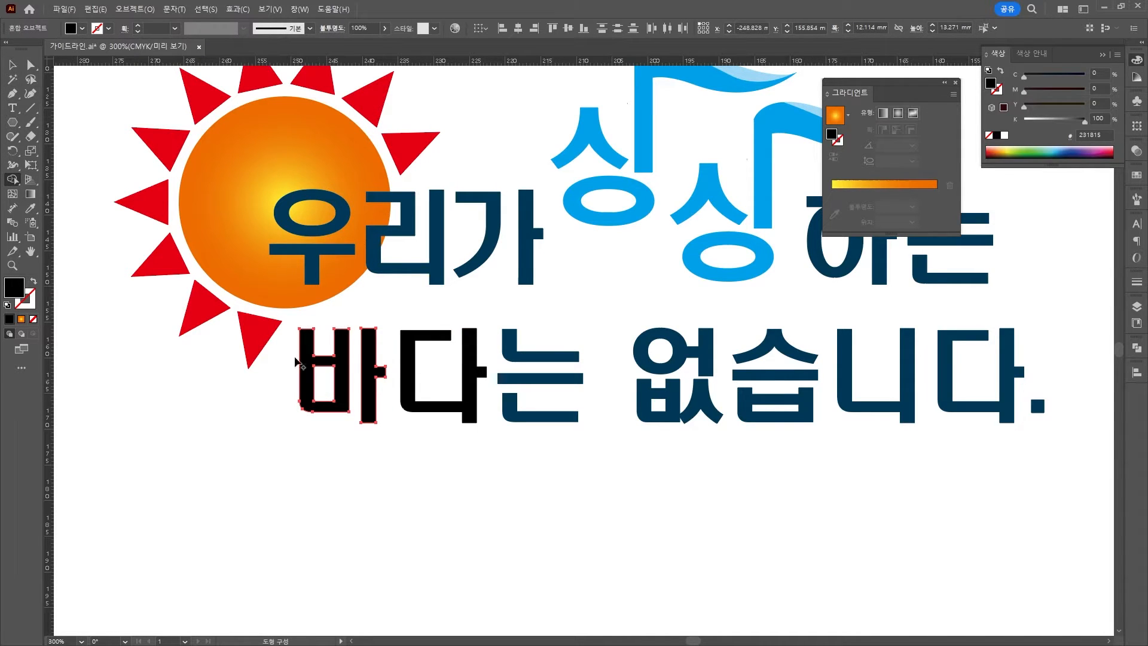
pyautogui.click(12, 64)
pyautogui.click(390, 521)
pyautogui.press('Delete')
pyautogui.scroll(1, 690, 145)
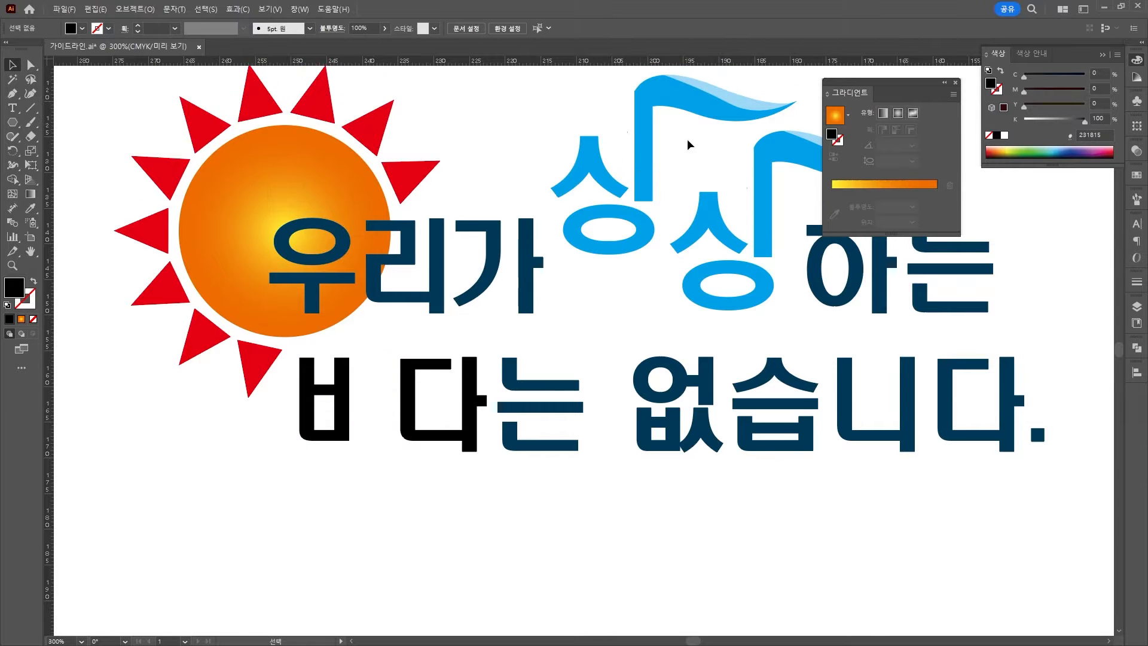
# Step: Copy the flagged vertical stroke of the first 싱 and place it beside ㅂ
pyautogui.click(662, 99)
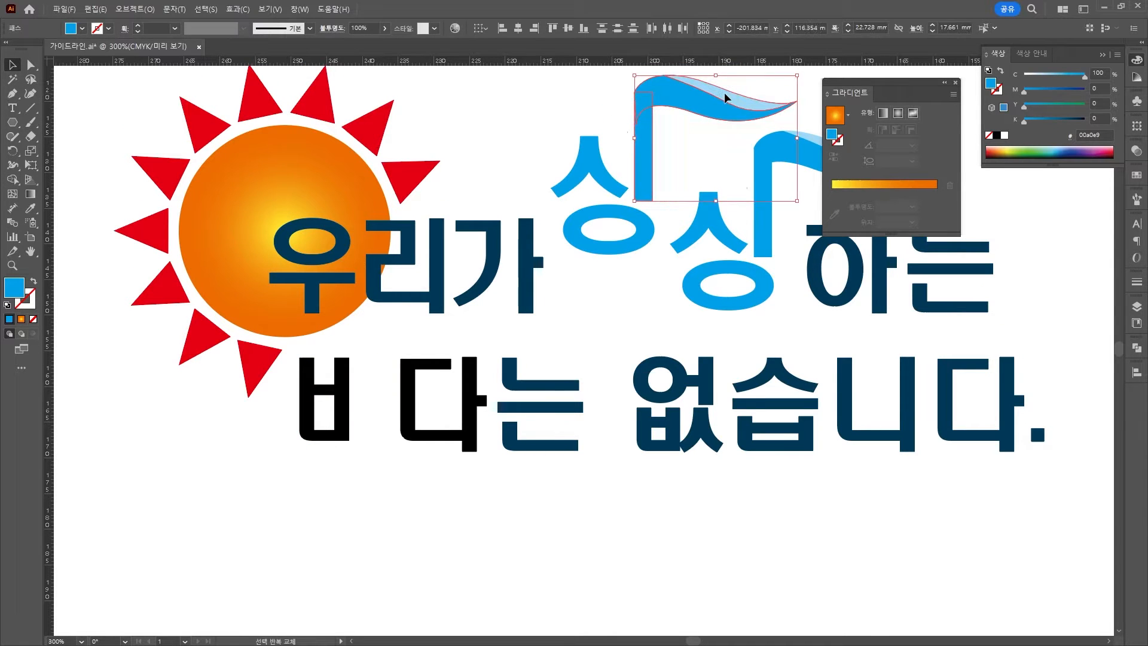
pyautogui.moveTo(680, 110); pyautogui.dragTo(412, 358)
pyautogui.moveTo(368, 412); pyautogui.dragTo(289, 477)
pyautogui.scroll(-3, 293, 475)
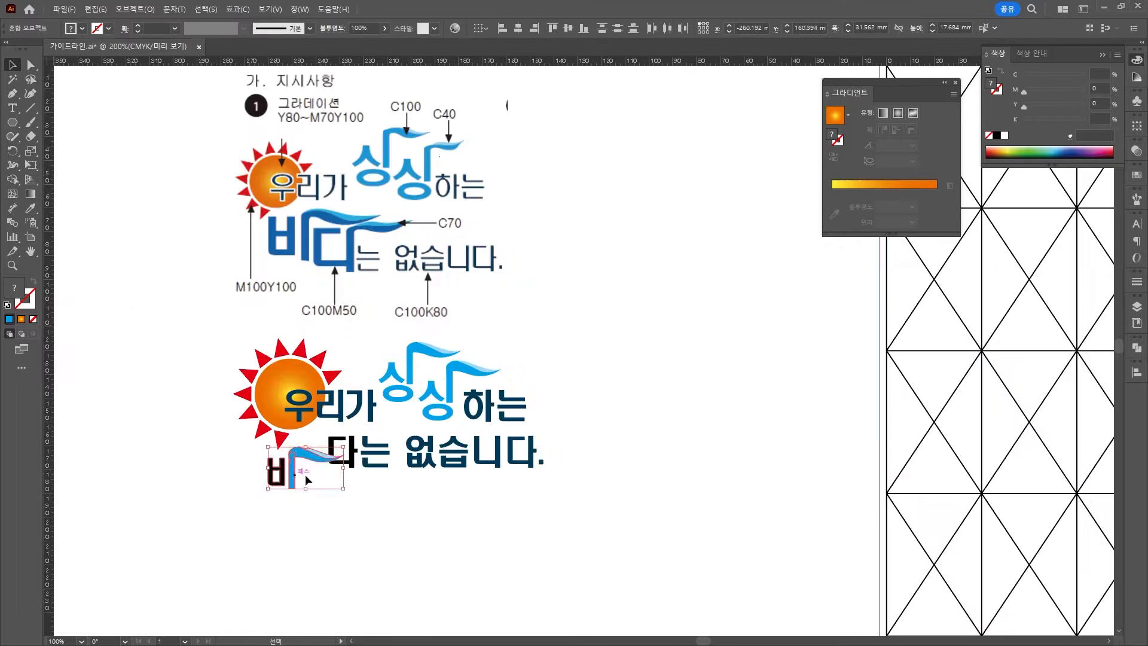
# Step: Enlarge ㅂ to the height of the flagged stroke, and move 다 below it at a larger size
pyautogui.keyDown('shift'); pyautogui.click(284, 478); pyautogui.keyUp('shift')
pyautogui.moveTo(351, 453); pyautogui.dragTo(366, 549)
pyautogui.press('a')
pyautogui.moveTo(246, 447); pyautogui.dragTo(265, 500)
# Step: Move 는 없습니다. down to the right and enlarge the flagged stroke beside ㅂ
pyautogui.moveTo(286, 441); pyautogui.dragTo(346, 488)
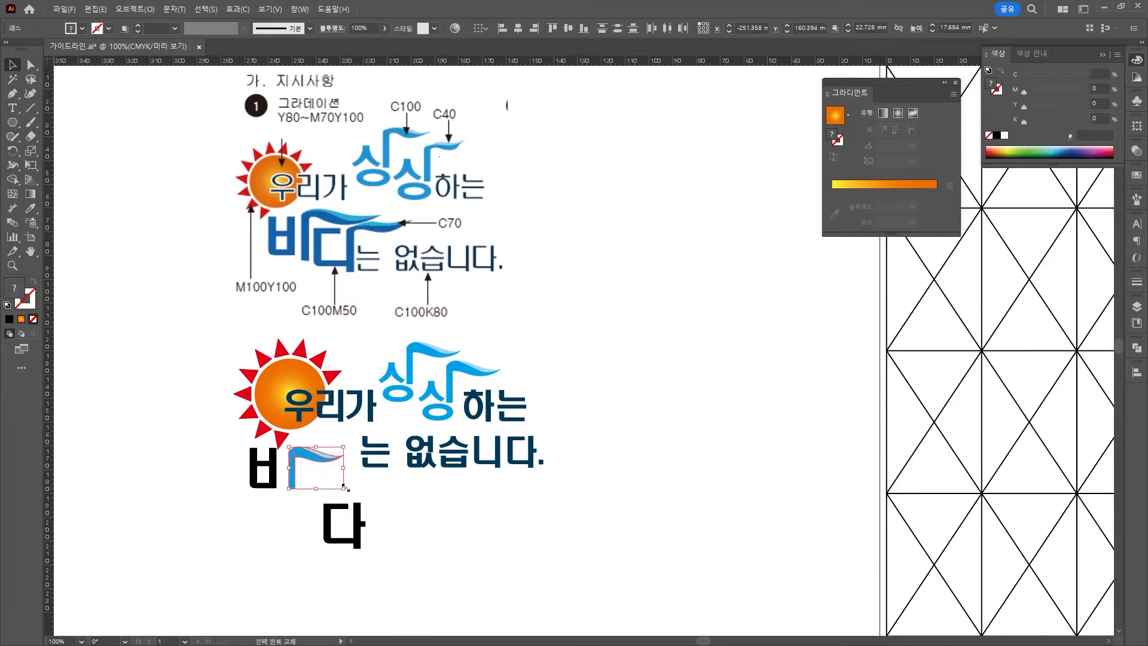
pyautogui.moveTo(449, 455); pyautogui.dragTo(510, 511)
pyautogui.moveTo(344, 489); pyautogui.dragTo(365, 505)
# Step: Move ㅂ close to the flagged stroke and place a copy of the stroke to the right of 다
pyautogui.moveTo(273, 473); pyautogui.dragTo(296, 472)
pyautogui.moveTo(358, 519); pyautogui.dragTo(431, 467)
pyautogui.scroll(4, 352, 514)
# Step: Remove the ㅏ stroke of 다 by deleting its anchor points, and attach the copied flagged stroke to ㄷ
pyautogui.click(367, 505)
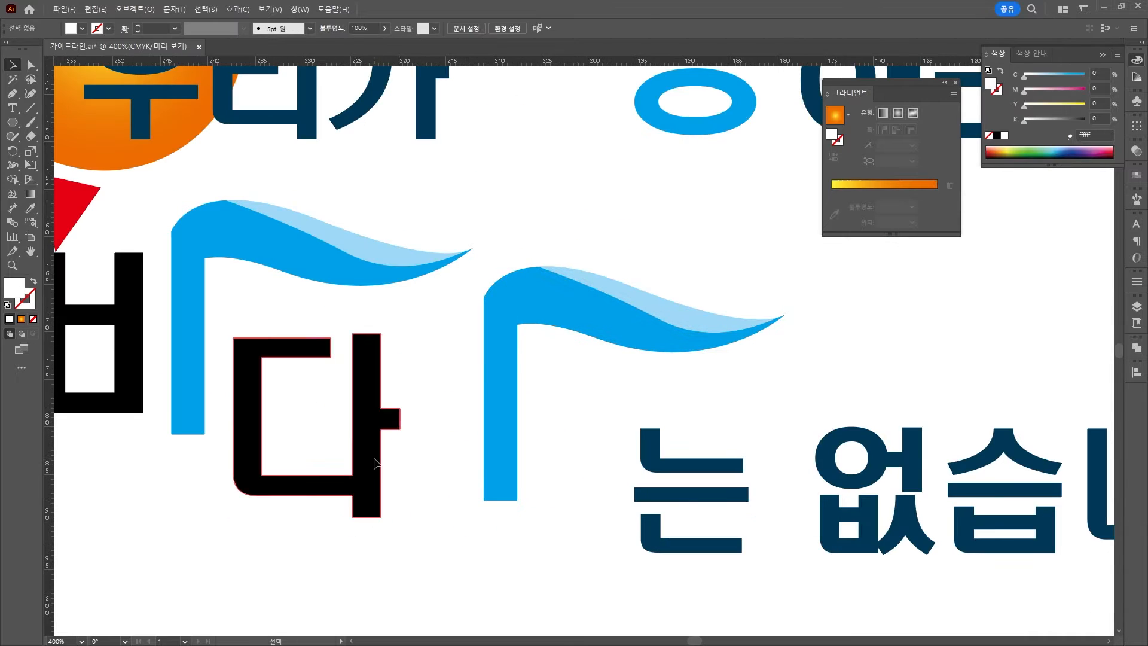
pyautogui.press('r')
pyautogui.click(14, 95)
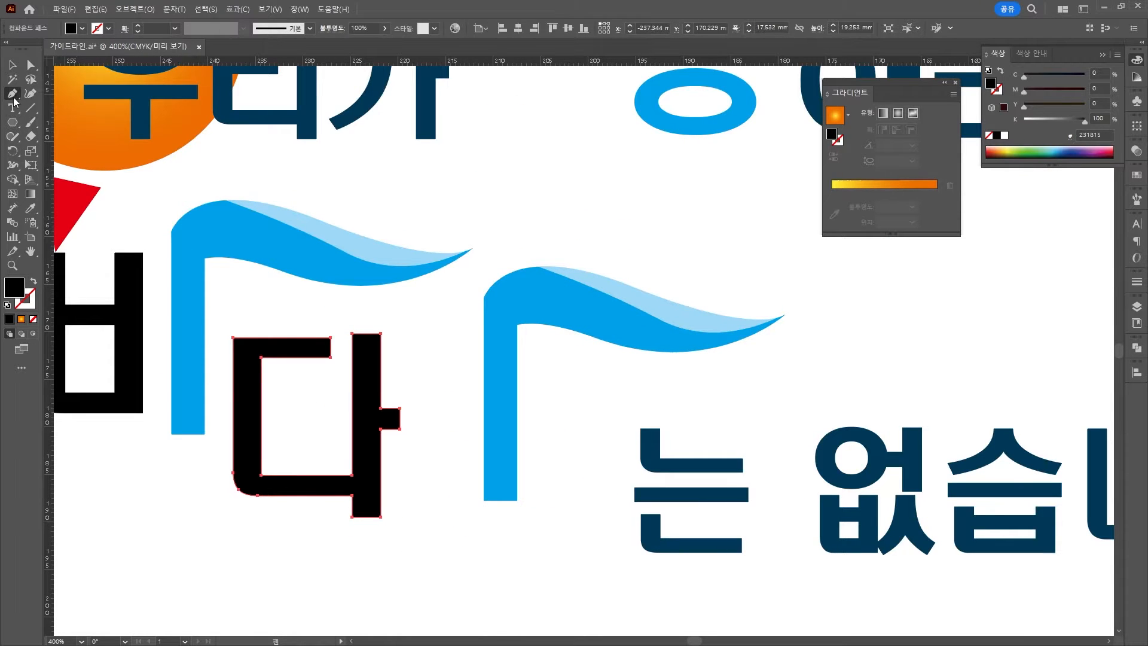
pyautogui.moveTo(15, 95); pyautogui.dragTo(48, 136)
pyautogui.moveTo(14, 95); pyautogui.dragTo(47, 123)
pyautogui.click(352, 334)
pyautogui.click(381, 334)
pyautogui.moveTo(619, 296); pyautogui.dragTo(493, 330)
# Step: Fill ㅂ, ㄷ and both flagged strokes of 바다, except their light highlights, with C100 M50
pyautogui.scroll(-4, 439, 372)
pyautogui.click(391, 368)
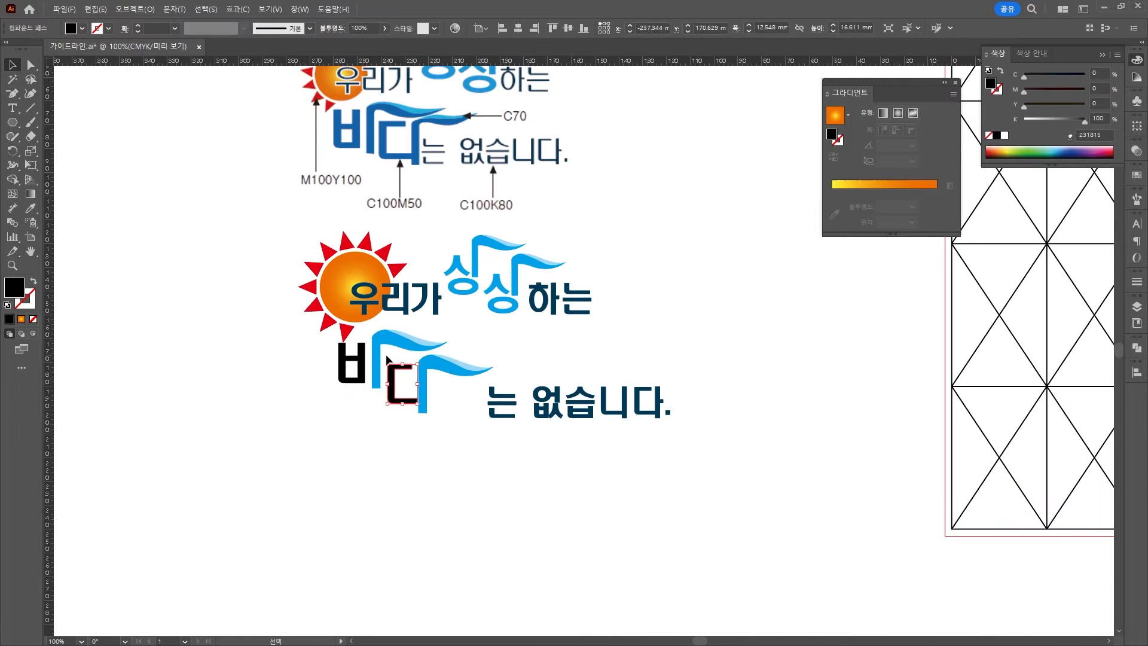
pyautogui.press('a')
pyautogui.click(385, 447)
pyautogui.press('v')
pyautogui.click(401, 336)
pyautogui.keyDown('shift'); pyautogui.click(342, 364); pyautogui.keyUp('shift')
pyautogui.click(342, 364)
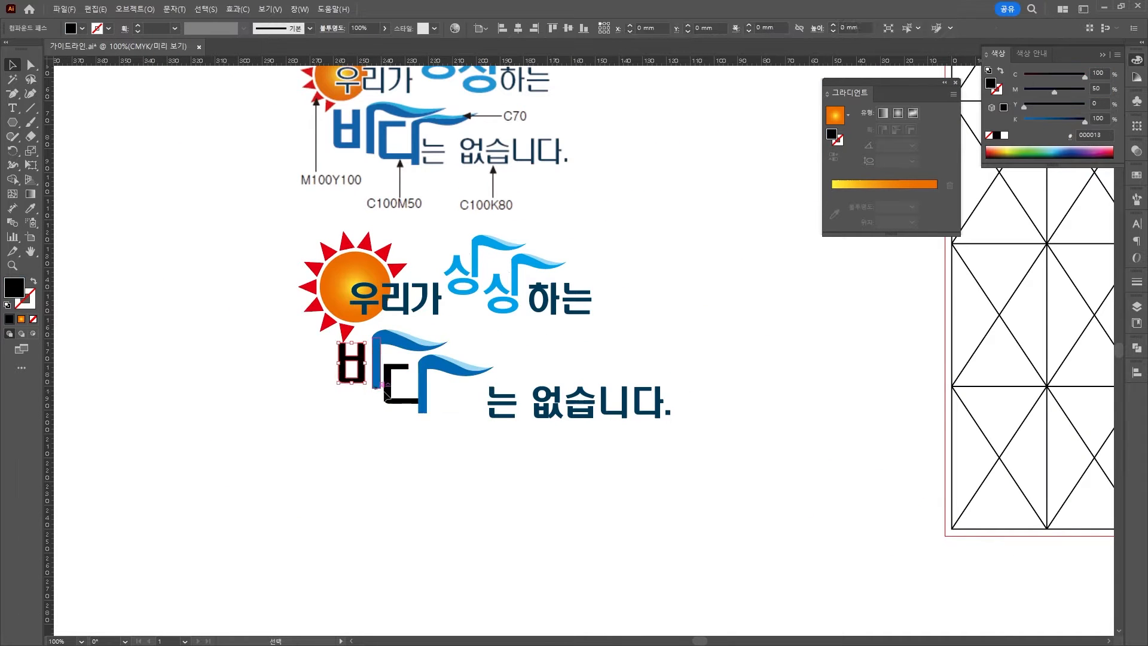
pyautogui.keyDown('shift'); pyautogui.click(387, 399); pyautogui.keyUp('shift')
# Step: Tighten the arrangement of 바다 and move 는 없습니다. up against it to complete the second line
pyautogui.click(377, 377)
pyautogui.moveTo(467, 430); pyautogui.dragTo(434, 387)
pyautogui.moveTo(506, 331); pyautogui.dragTo(515, 325)
pyautogui.scroll(-1, 671, 410)
pyautogui.moveTo(658, 408); pyautogui.dragTo(633, 404)
pyautogui.click(552, 464)
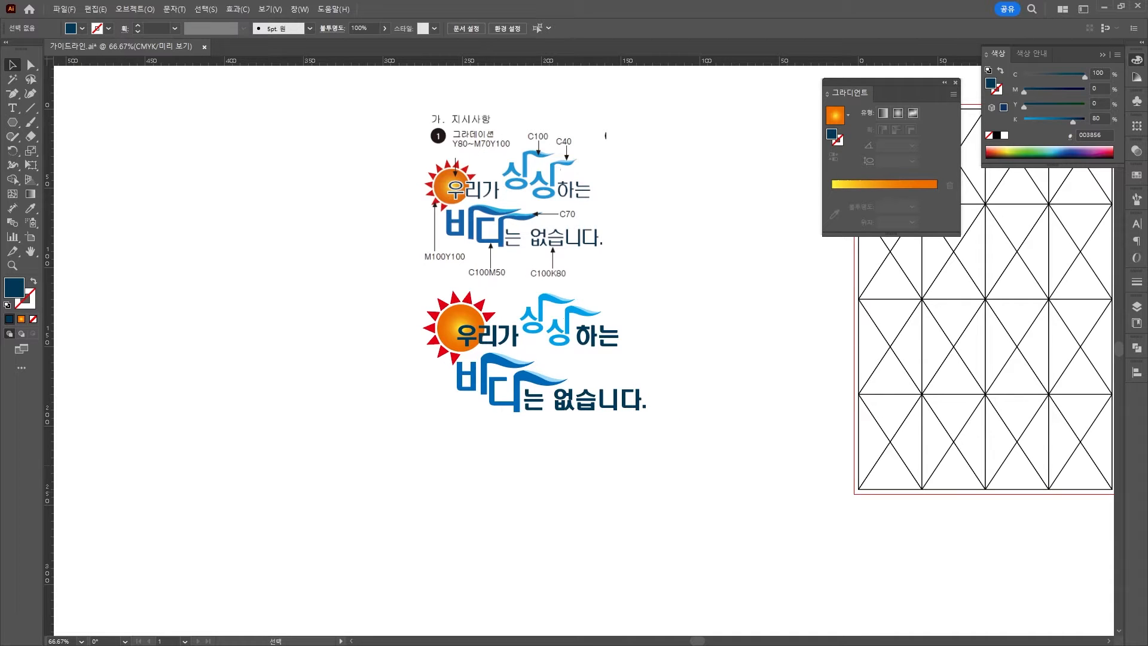
# Step: Add a white 0.5 pt stroke to the letters 우리 overlapping the sun
pyautogui.click(473, 339)
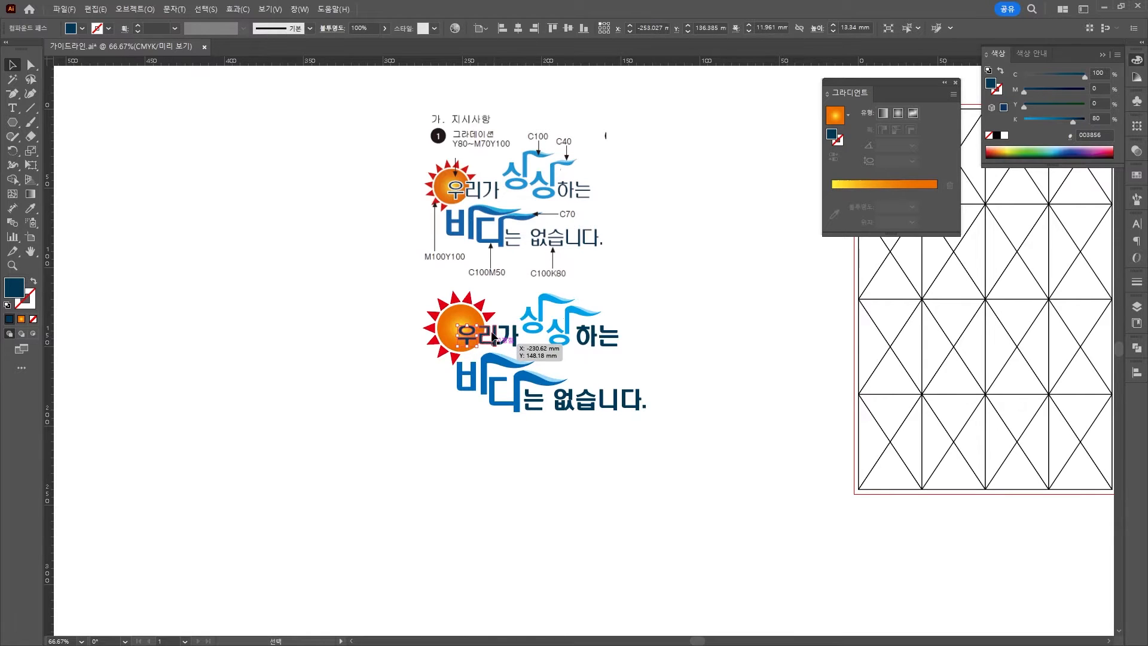
pyautogui.keyDown('shift'); pyautogui.click(494, 338); pyautogui.keyUp('shift')
pyautogui.scroll(3, 637, 380)
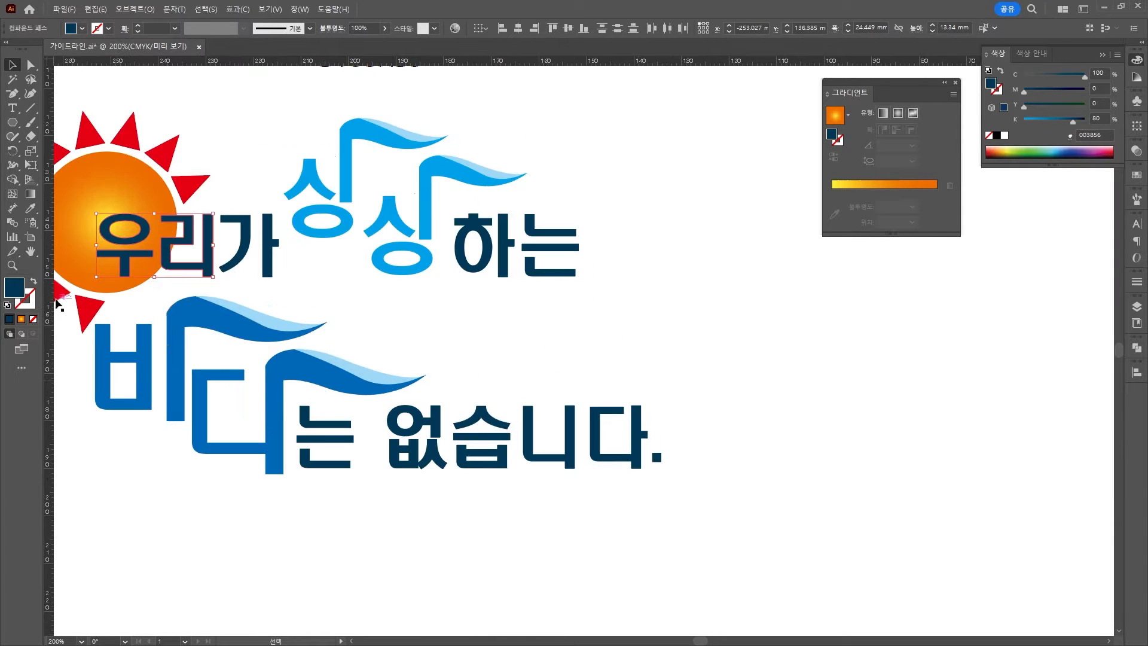
pyautogui.scroll(1, 58, 303)
pyautogui.click(33, 302)
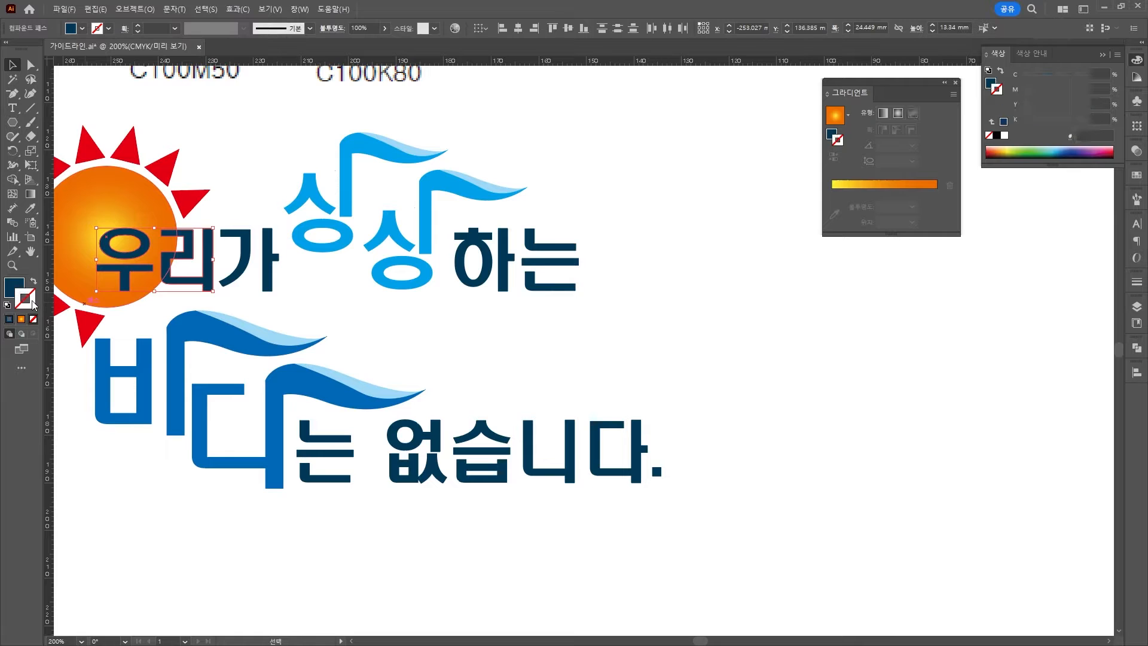
pyautogui.click(138, 25)
pyautogui.click(138, 27)
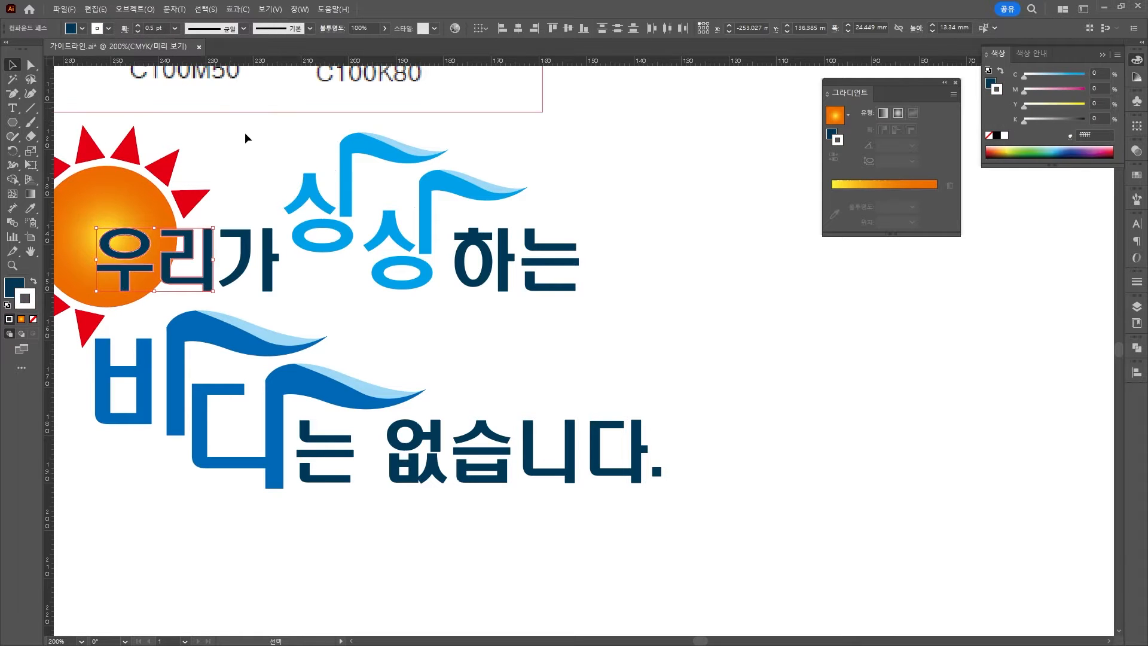
pyautogui.click(245, 134)
# Step: Draw a cap rectangle about 20.6 mm wide beside the bottle reference, round its top corners about 4.5 mm and extend its lower edge slightly
pyautogui.scroll(-3, 293, 170)
pyautogui.scroll(3, 353, 179)
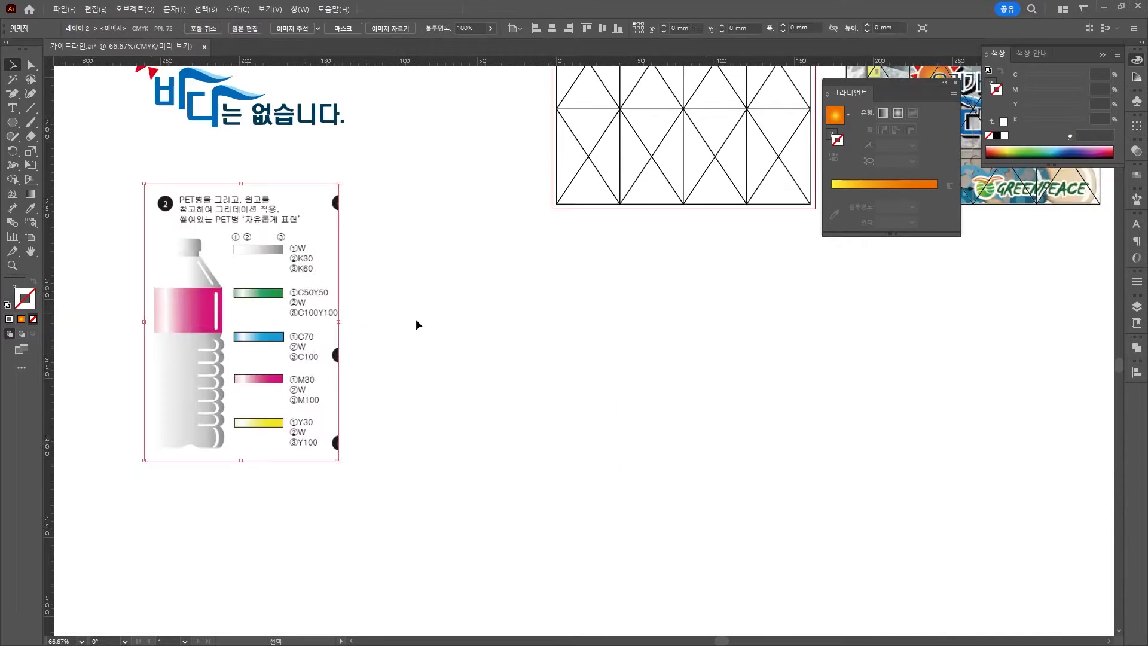
pyautogui.scroll(1, 417, 322)
pyautogui.moveTo(396, 319); pyautogui.dragTo(461, 307)
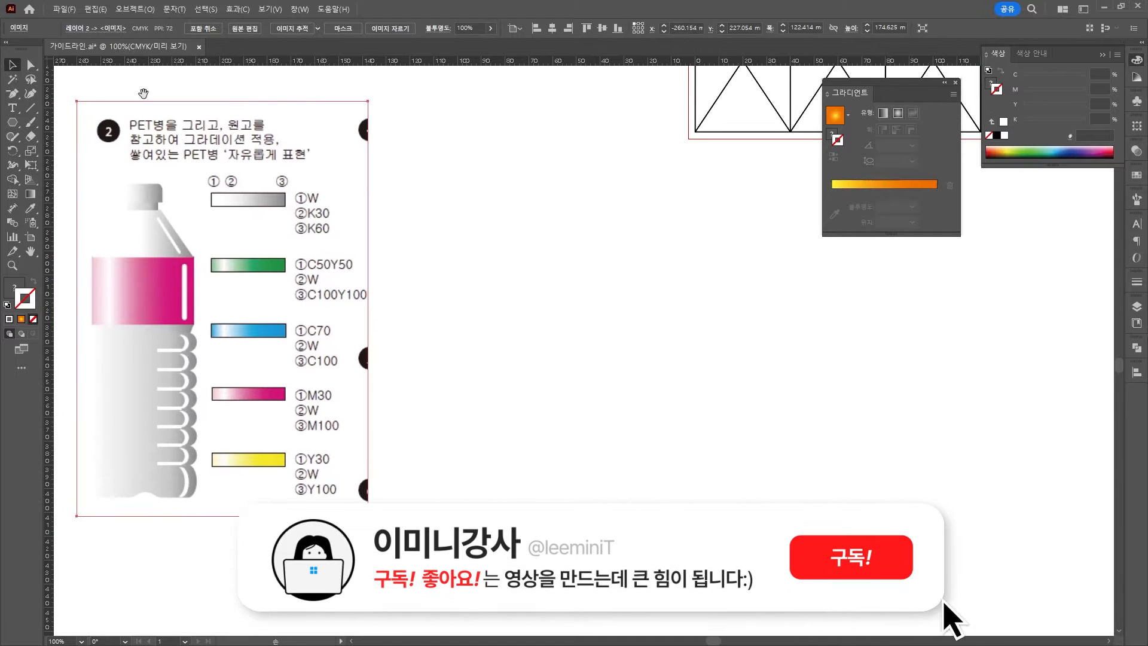
pyautogui.moveTo(17, 126); pyautogui.dragTo(42, 123)
pyautogui.moveTo(441, 145); pyautogui.dragTo(489, 168)
pyautogui.press('a')
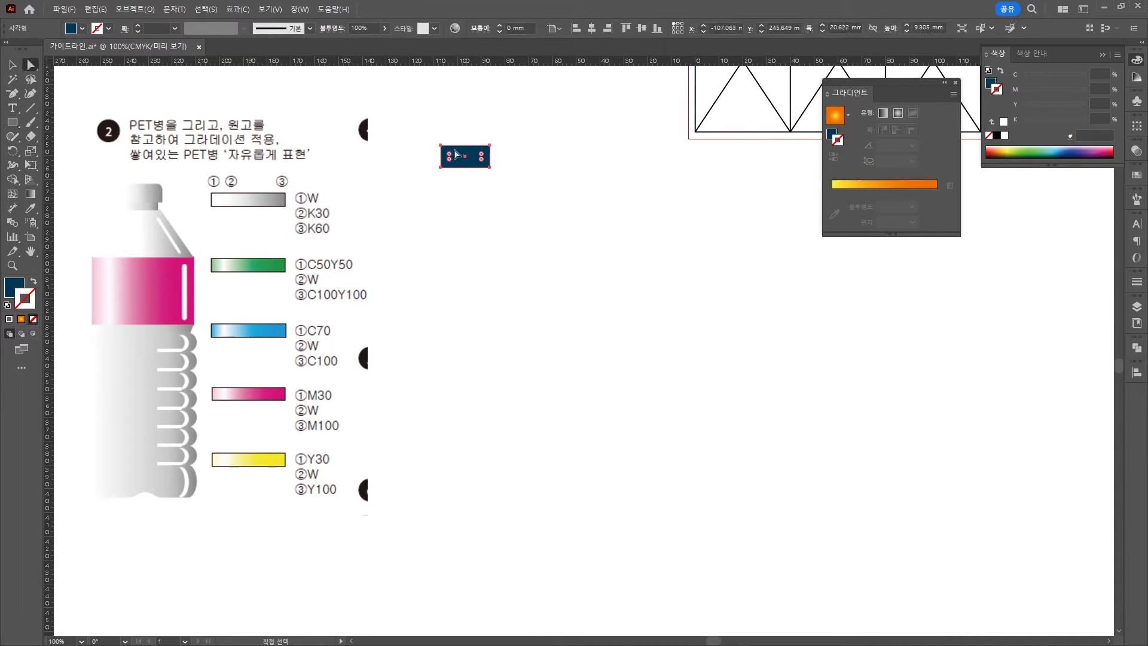
pyautogui.moveTo(484, 156); pyautogui.dragTo(482, 160)
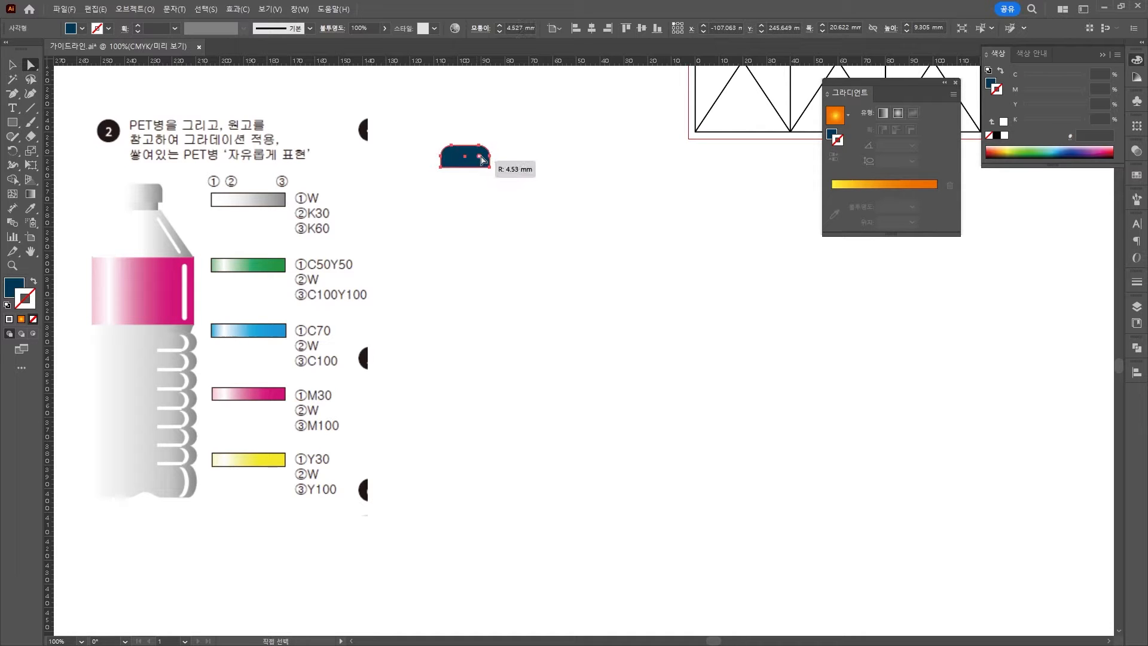
pyautogui.click(441, 168)
pyautogui.moveTo(440, 171); pyautogui.dragTo(442, 168)
pyautogui.click(500, 206)
# Step: Add a narrower neck rectangle beneath the cap and widen the cap about 2 mm on the right so it overhangs evenly
pyautogui.click(17, 123)
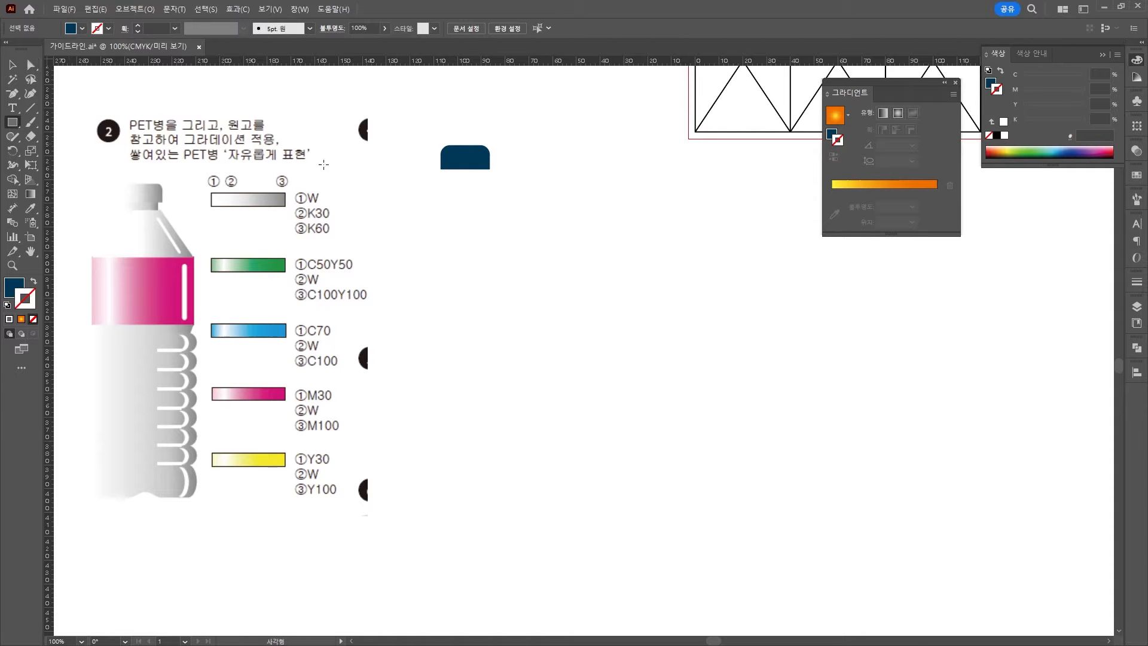
pyautogui.scroll(2, 457, 182)
pyautogui.moveTo(438, 156); pyautogui.dragTo(511, 174)
pyautogui.press('a')
pyautogui.moveTo(503, 102); pyautogui.dragTo(531, 165)
pyautogui.moveTo(522, 155); pyautogui.dragTo(533, 155)
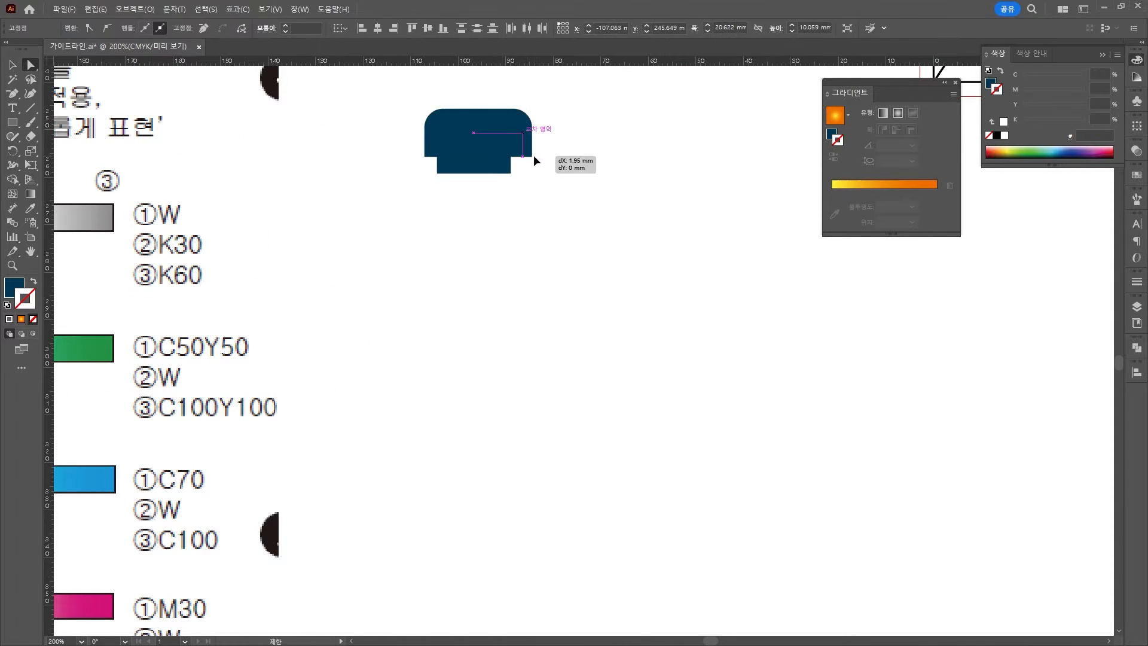
pyautogui.scroll(1, 547, 135)
pyautogui.press('v')
pyautogui.click(463, 191)
pyautogui.scroll(-3, 494, 247)
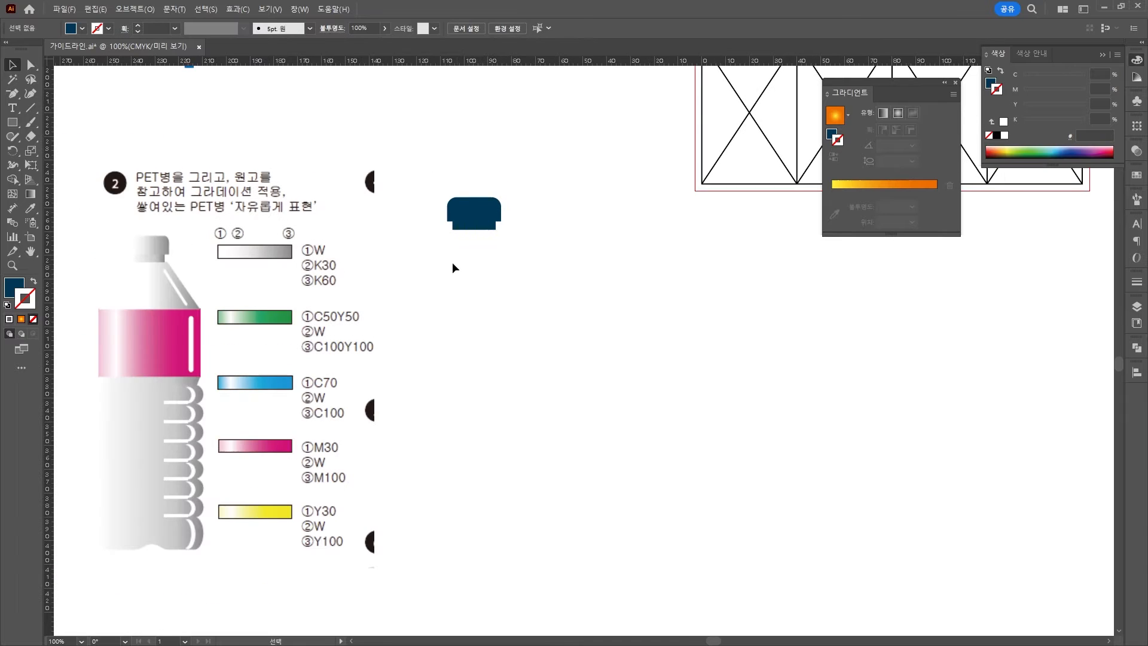
# Step: Draw stacked shoulder and body rectangles about 59.6 mm wide, 23.6 mm and 36 mm high, below the neck and centre all parts horizontally
pyautogui.click(454, 266)
pyautogui.moveTo(485, 233); pyautogui.dragTo(487, 288)
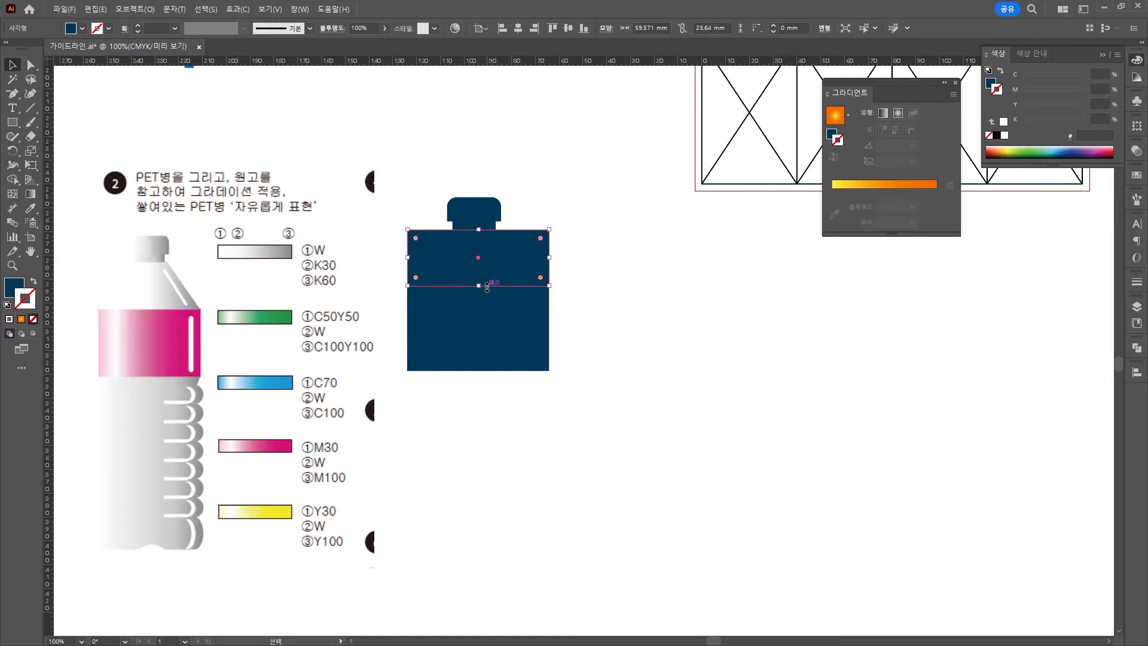
pyautogui.moveTo(459, 157); pyautogui.dragTo(560, 388)
pyautogui.click(518, 28)
pyautogui.click(583, 159)
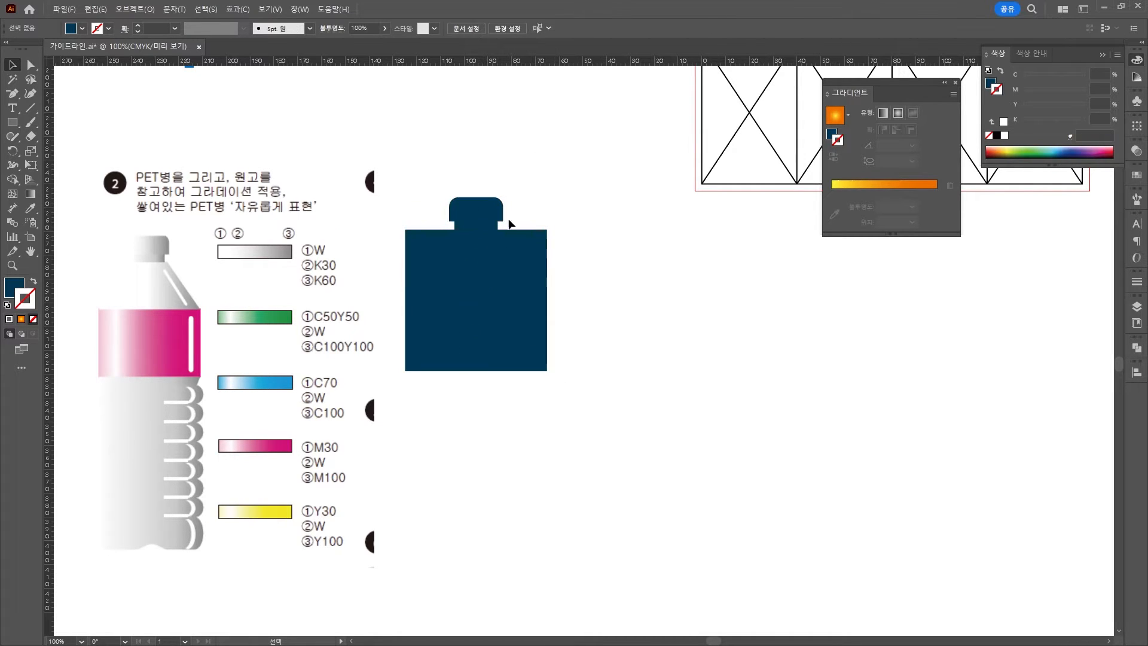
# Step: Scale the two top corner points of the shoulder rectangle inward to taper it toward the neck
pyautogui.click(482, 254)
pyautogui.scroll(1, 387, 240)
pyautogui.press('a')
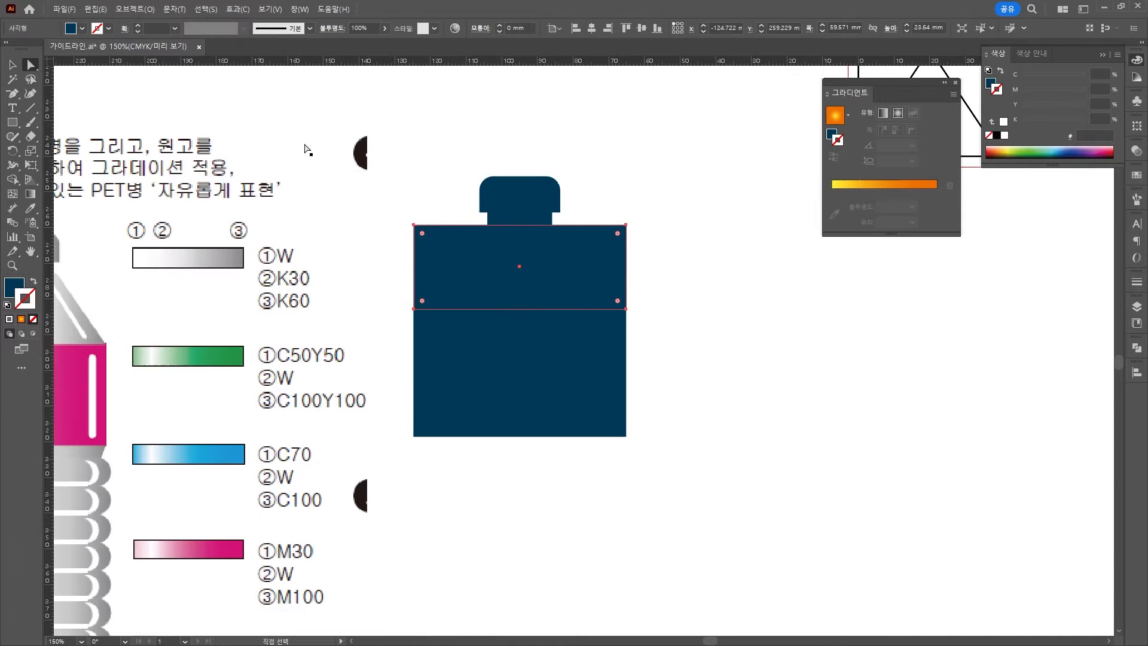
pyautogui.click(406, 230)
pyautogui.keyDown('shift'); pyautogui.click(626, 226); pyautogui.keyUp('shift')
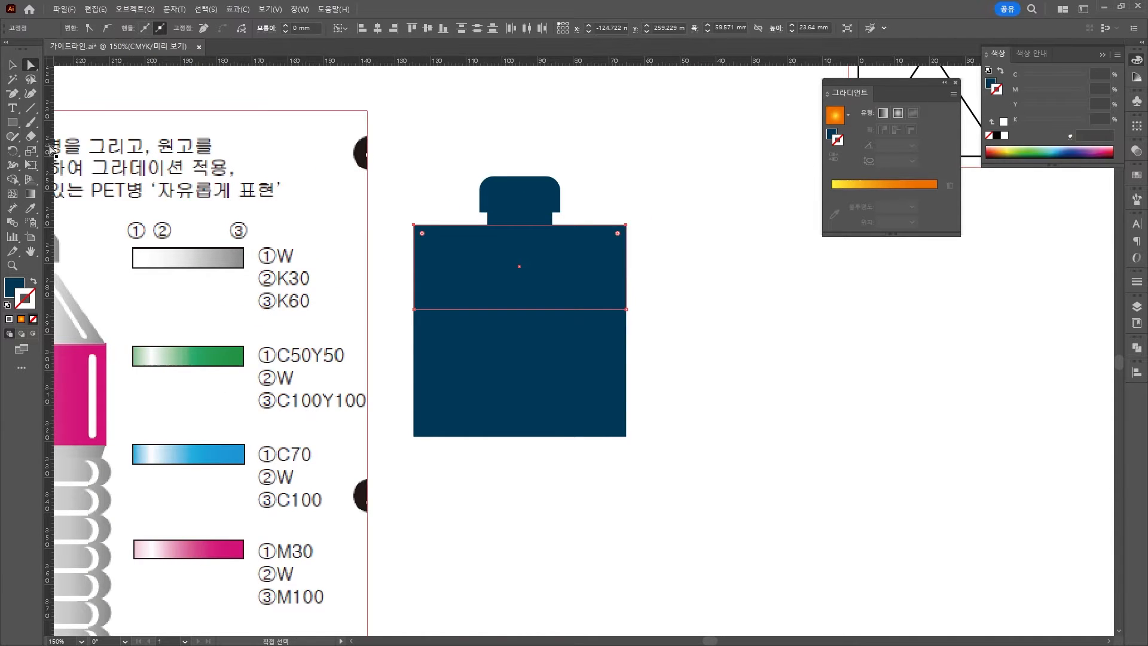
pyautogui.click(32, 152)
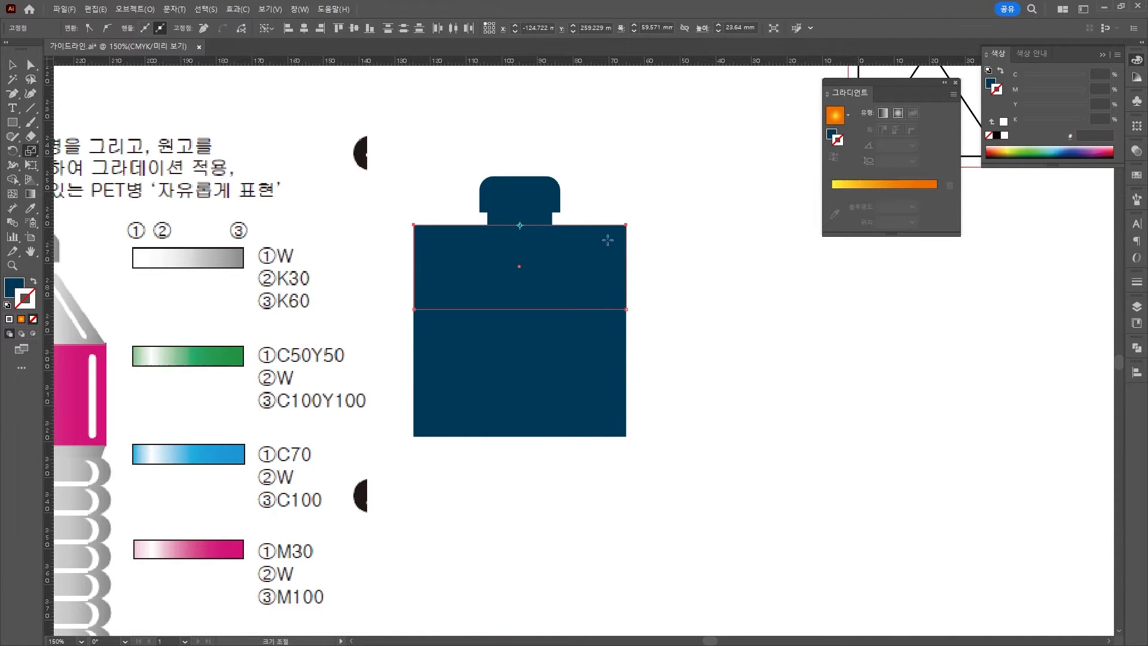
pyautogui.moveTo(626, 224); pyautogui.dragTo(566, 223)
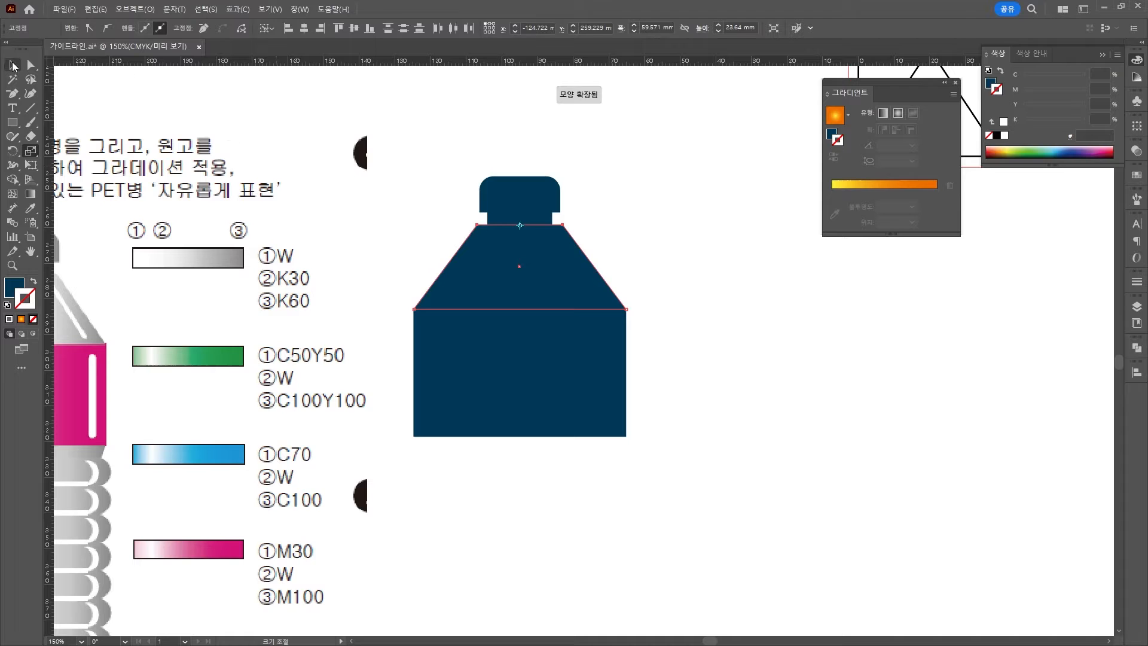
pyautogui.click(14, 64)
pyautogui.click(658, 265)
pyautogui.scroll(-1, 710, 339)
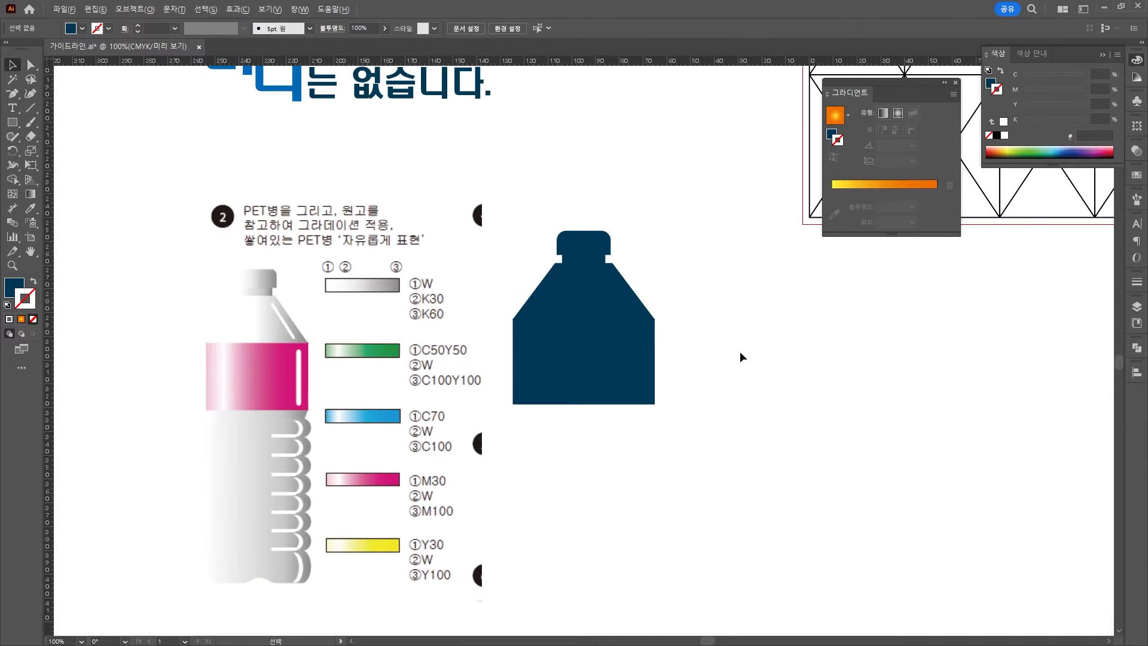
pyautogui.moveTo(595, 287); pyautogui.dragTo(600, 466)
pyautogui.hotkey('ctrl', 'z')
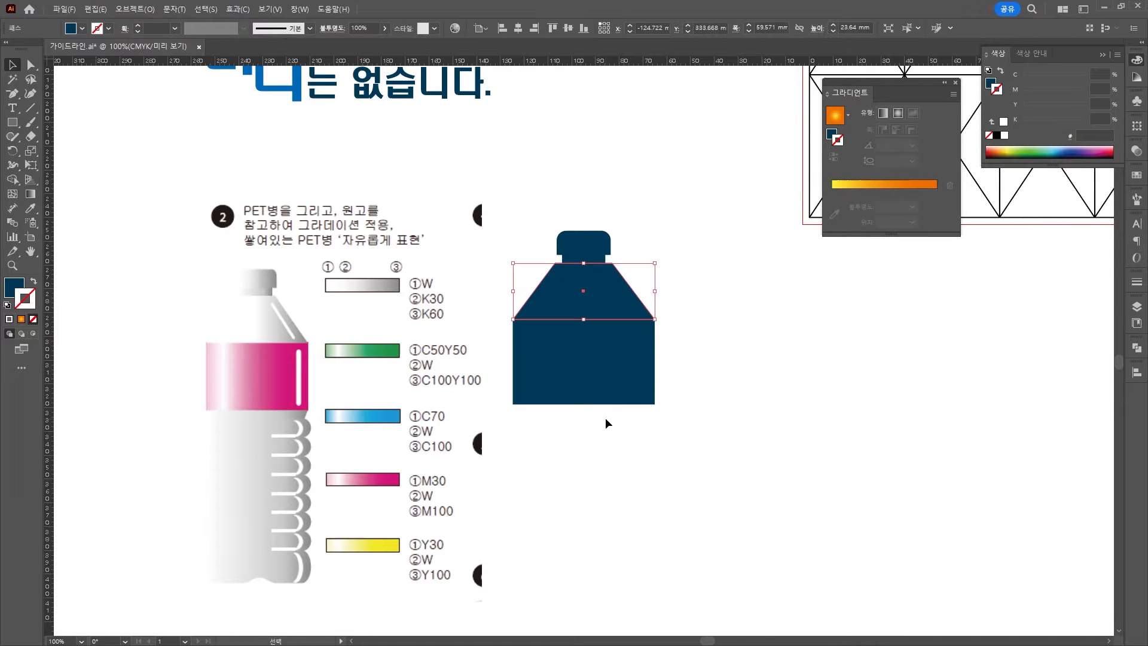
# Step: Add a thin band below the body and move both of its bottom corners inward about 3.5 mm
pyautogui.click(609, 373)
pyautogui.moveTo(609, 374); pyautogui.dragTo(652, 426)
pyautogui.click(602, 431)
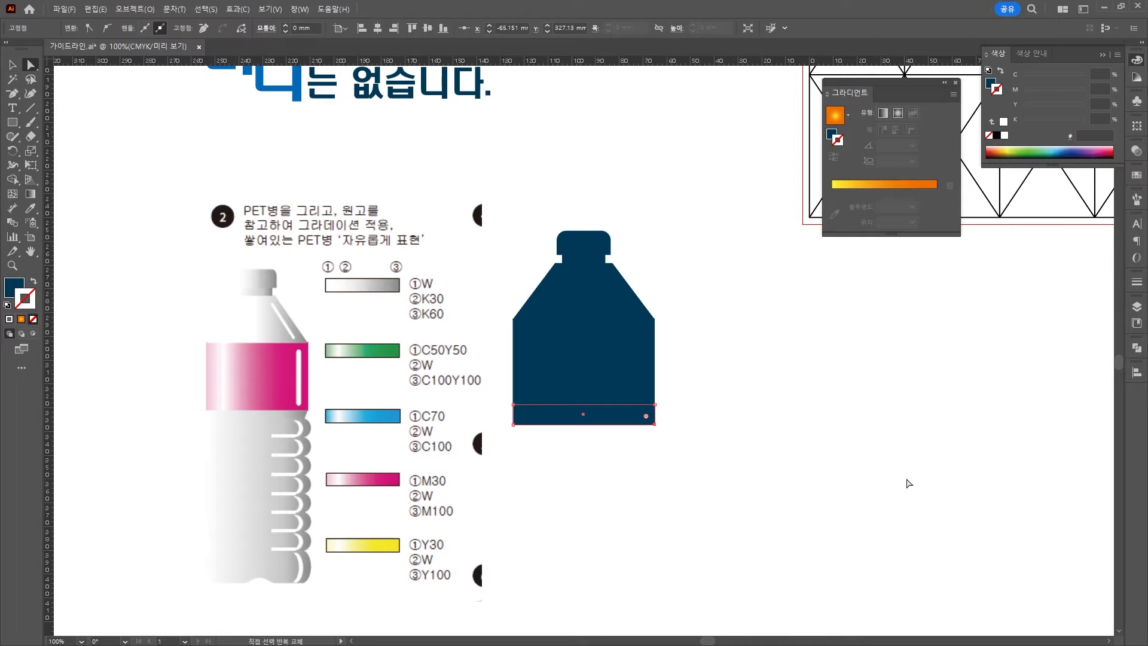
pyautogui.hotkey('shift', 'Left')
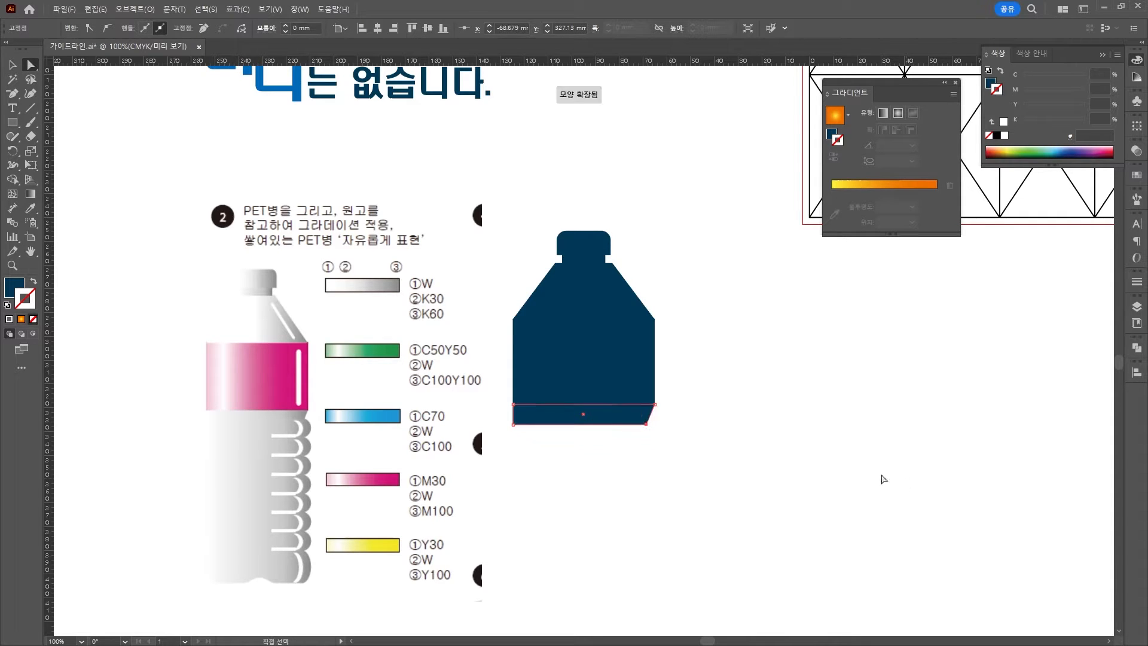
pyautogui.click(884, 480)
pyautogui.click(514, 426)
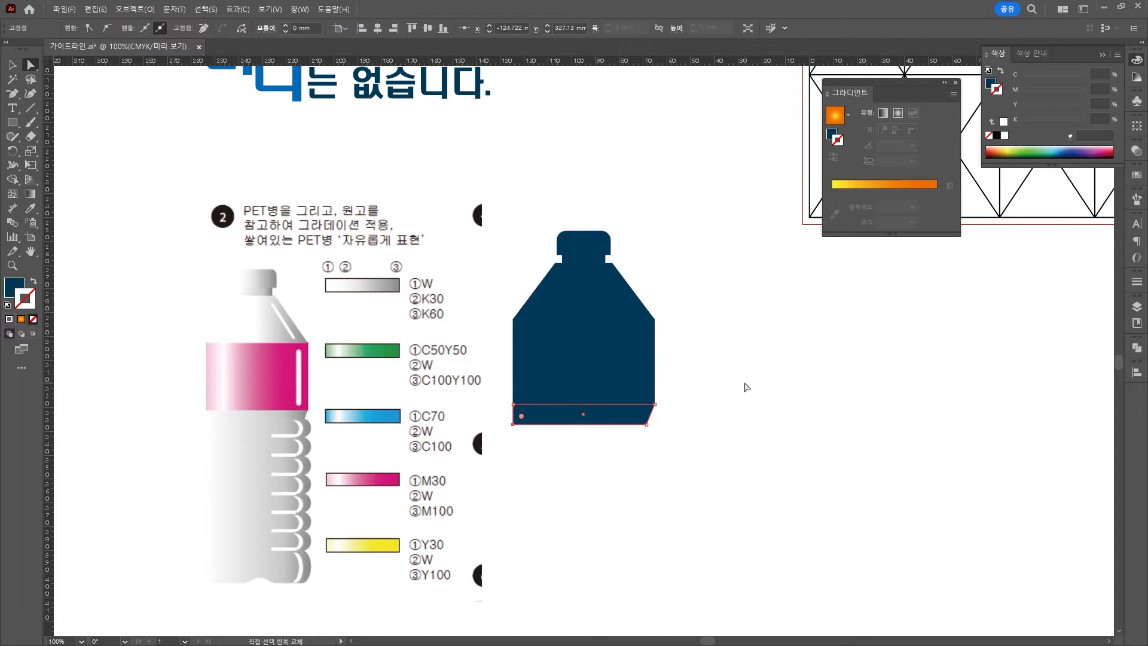
pyautogui.click(746, 388)
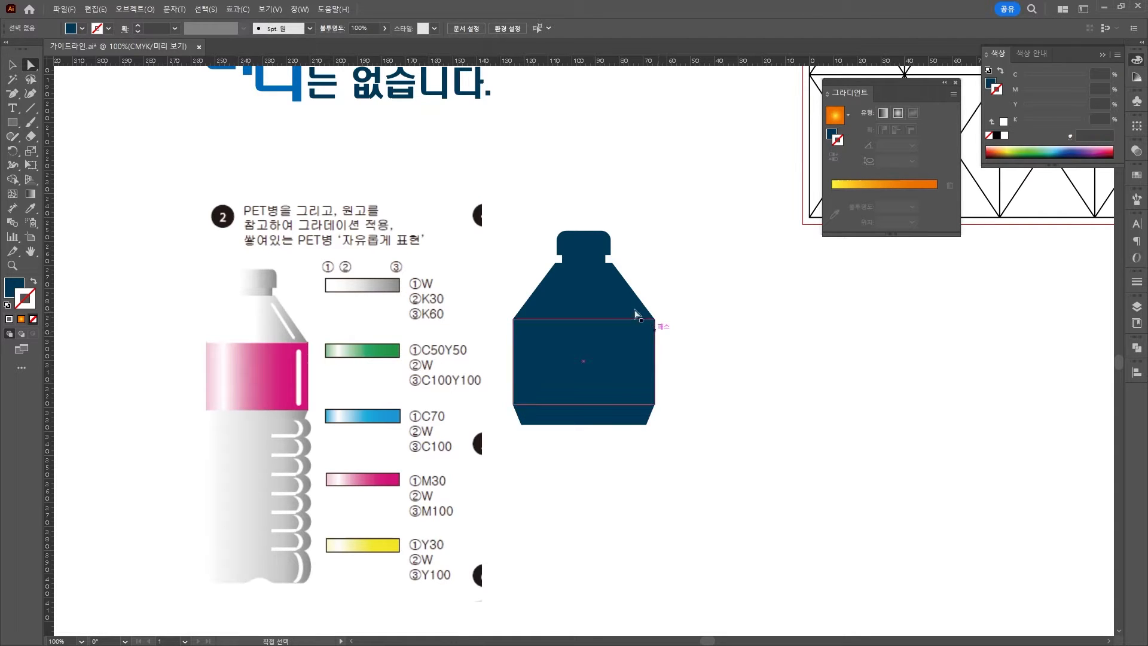
# Step: Shorten the body rectangle from its bottom edge and move the tapered band up against it
pyautogui.click(592, 323)
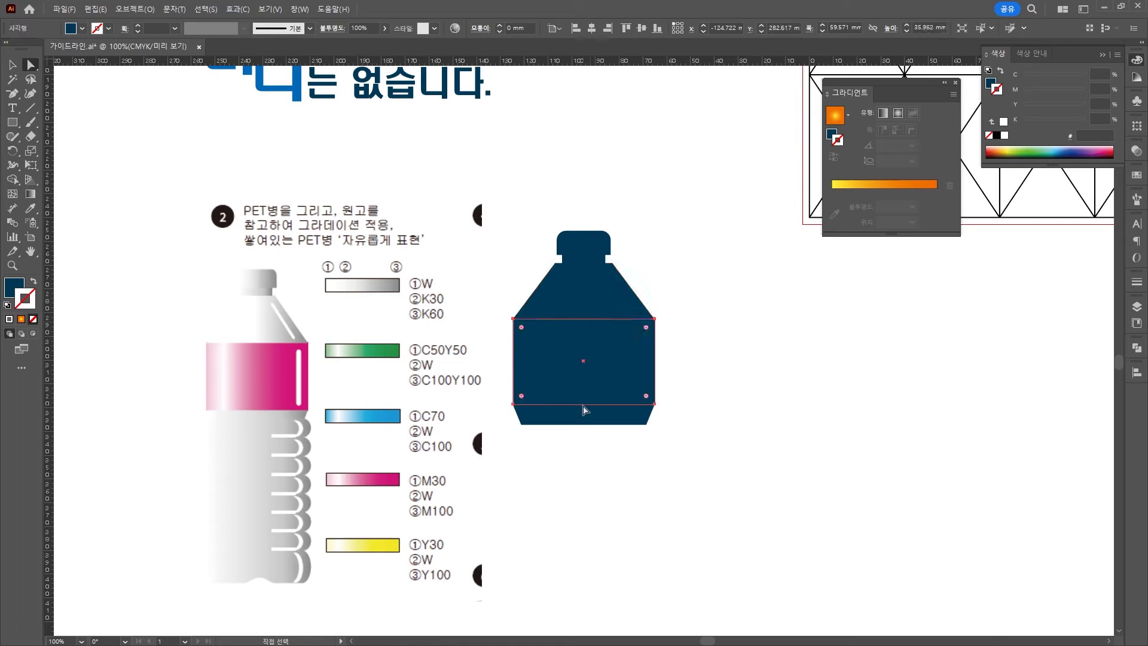
pyautogui.press('v')
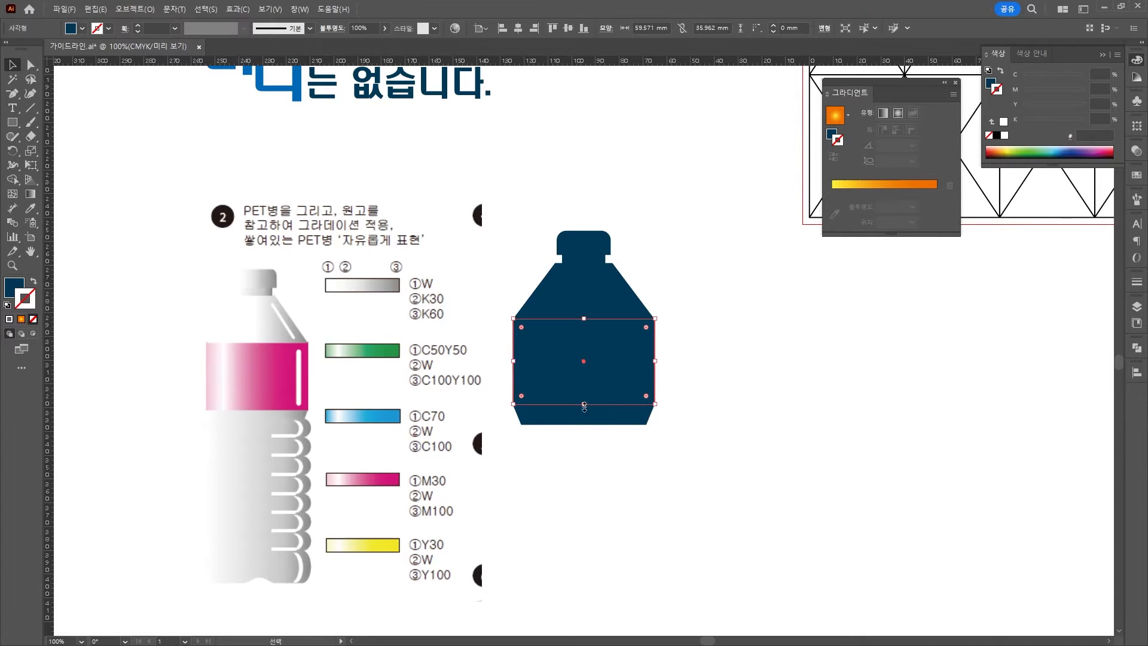
pyautogui.moveTo(585, 405); pyautogui.dragTo(585, 394)
pyautogui.moveTo(610, 415); pyautogui.dragTo(610, 404)
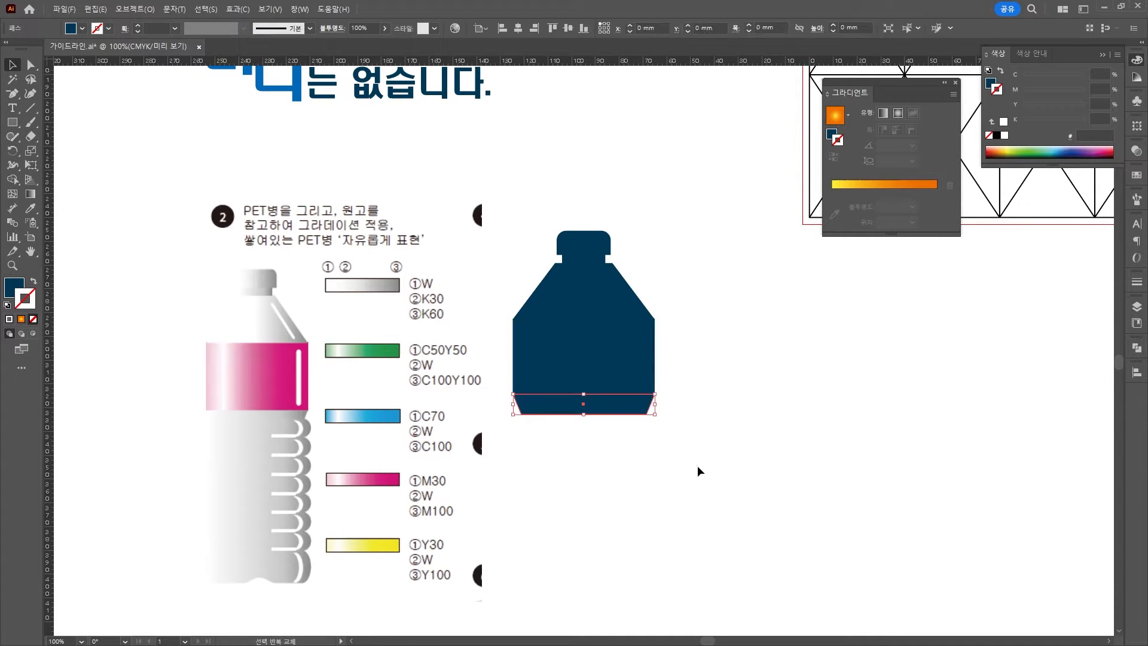
pyautogui.click(697, 465)
# Step: Draw a fully rounded rib about 60.7 mm wide and 11.3 mm high below the tapered band and duplicate it directly beneath
pyautogui.moveTo(574, 518); pyautogui.dragTo(606, 456)
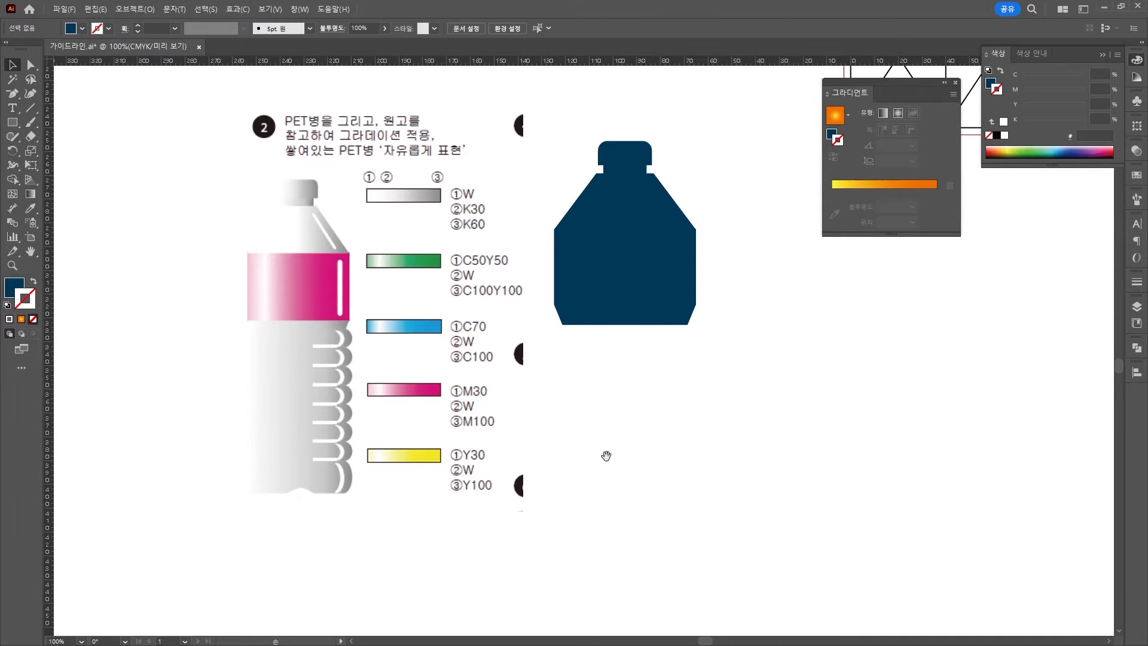
pyautogui.rightClick(13, 122)
pyautogui.click(88, 136)
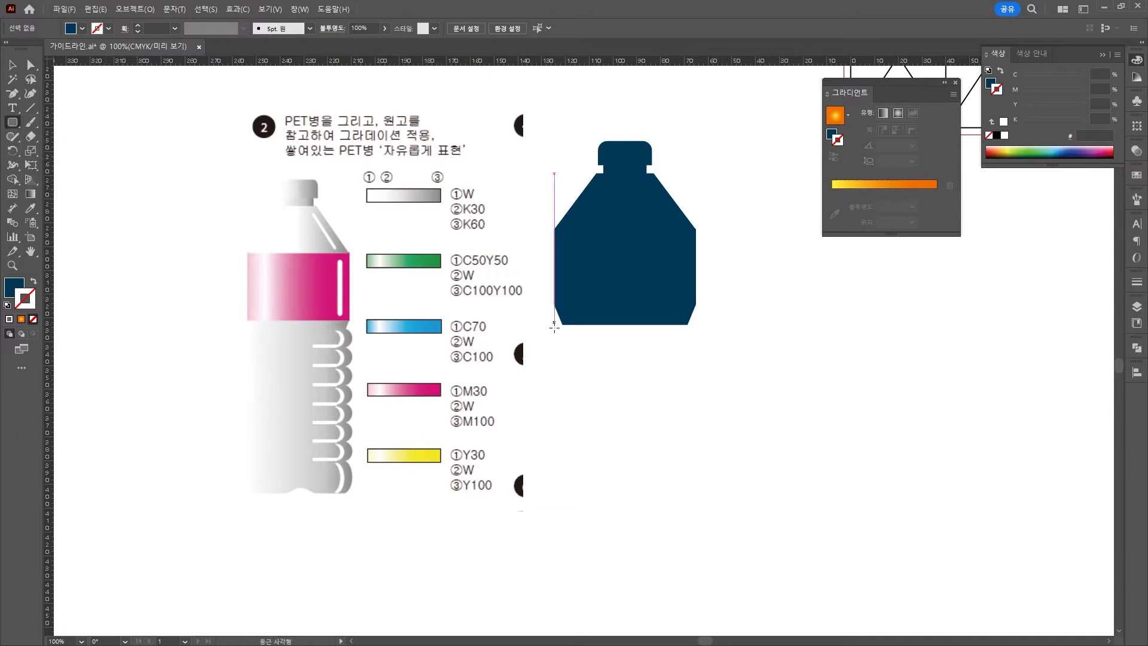
pyautogui.moveTo(555, 326); pyautogui.dragTo(678, 368)
pyautogui.press('v')
pyautogui.click(690, 383)
# Step: Repeat the rib duplication down to seven ribs and add a taller rounded base section below them
pyautogui.hotkey('ctrl', 'd')
pyautogui.hotkey('ctrl', 'd')
pyautogui.hotkey('ctrl', 'd')
pyautogui.hotkey('ctrl', 'd')
pyautogui.hotkey('ctrl', 'd')
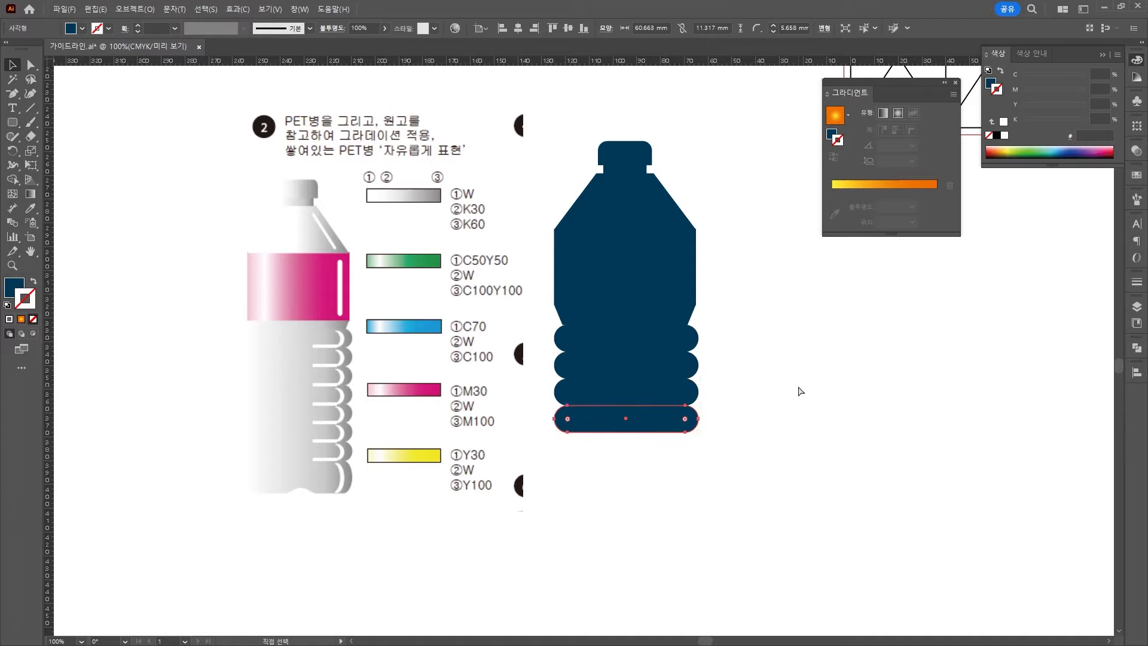
pyautogui.click(800, 390)
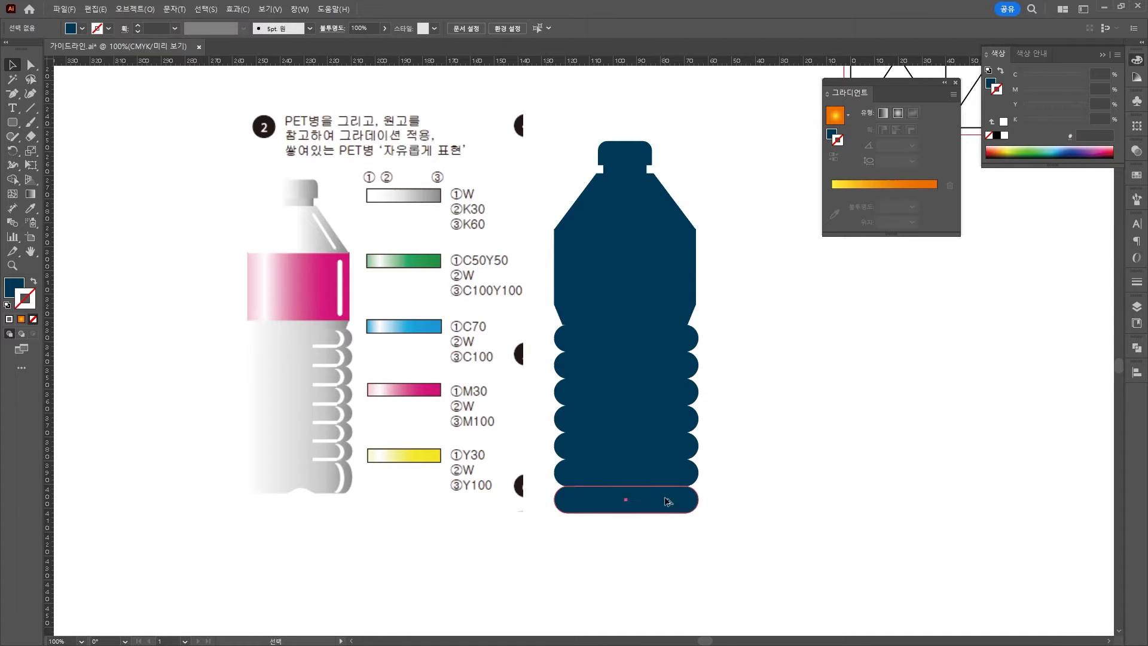
pyautogui.moveTo(667, 497); pyautogui.dragTo(629, 553)
pyautogui.click(849, 500)
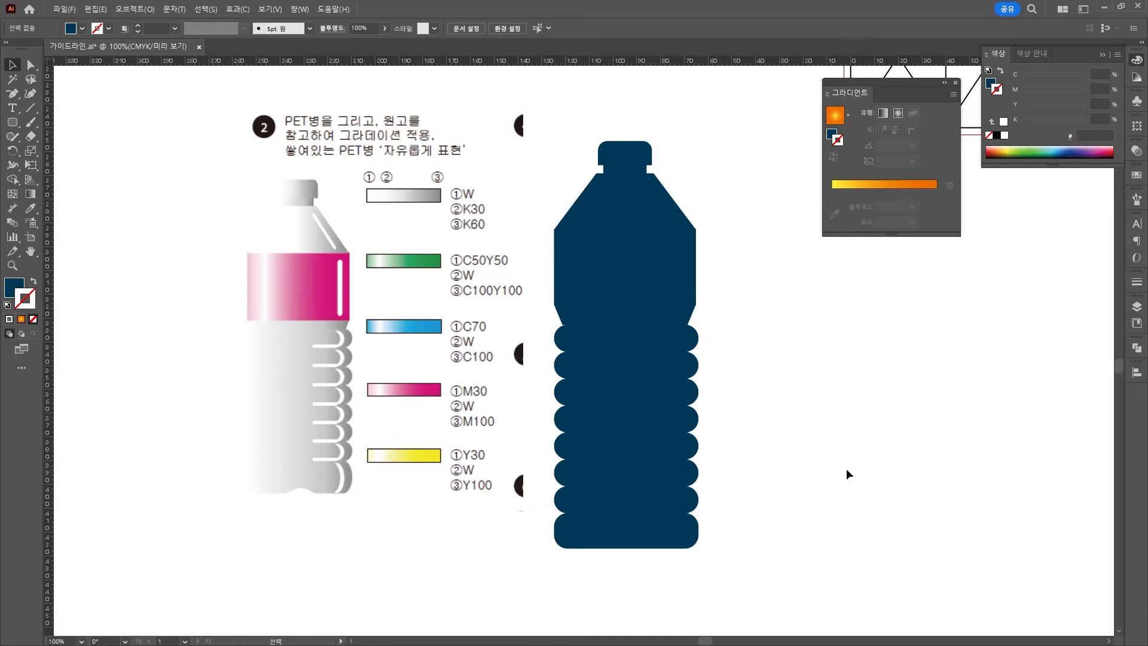
# Step: Compress the ribs and base vertically, and close them up against a shortened tapered band
pyautogui.click(659, 285)
pyautogui.moveTo(755, 573); pyautogui.dragTo(646, 339)
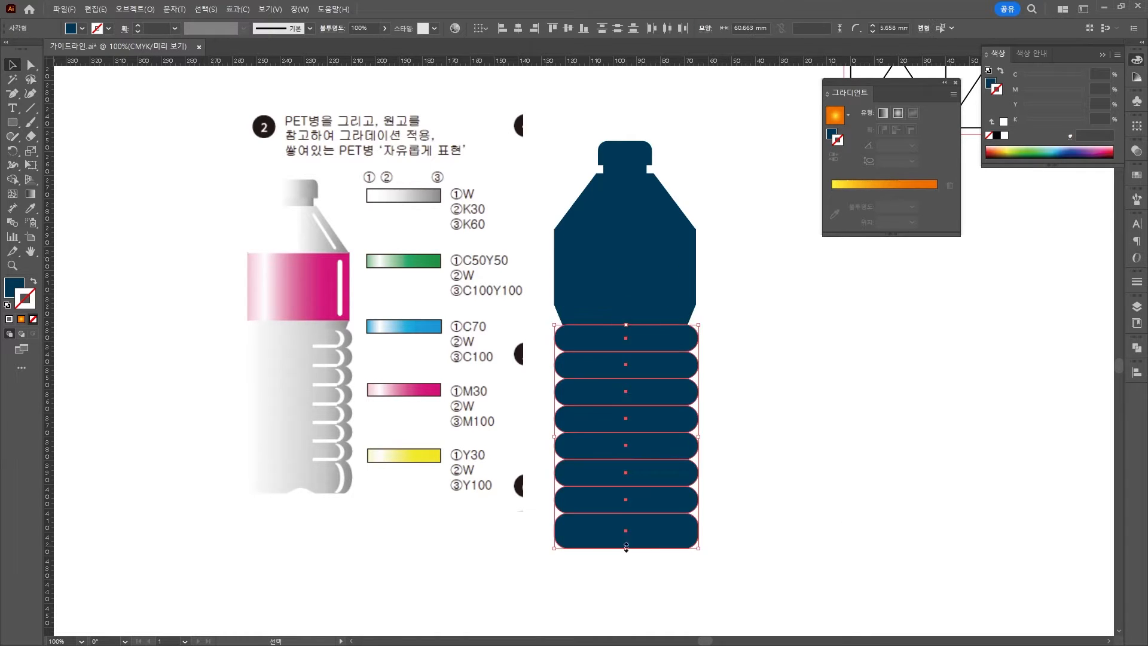
pyautogui.moveTo(627, 548); pyautogui.dragTo(626, 522)
pyautogui.moveTo(742, 210); pyautogui.dragTo(625, 319)
pyautogui.click(627, 315)
pyautogui.moveTo(755, 551); pyautogui.dragTo(646, 338)
pyautogui.moveTo(615, 415); pyautogui.dragTo(615, 406)
# Step: Shorten the shoulder from its top edge and lower the cap and neck onto it
pyautogui.click(626, 207)
pyautogui.moveTo(626, 174); pyautogui.dragTo(639, 162)
pyautogui.click(685, 98)
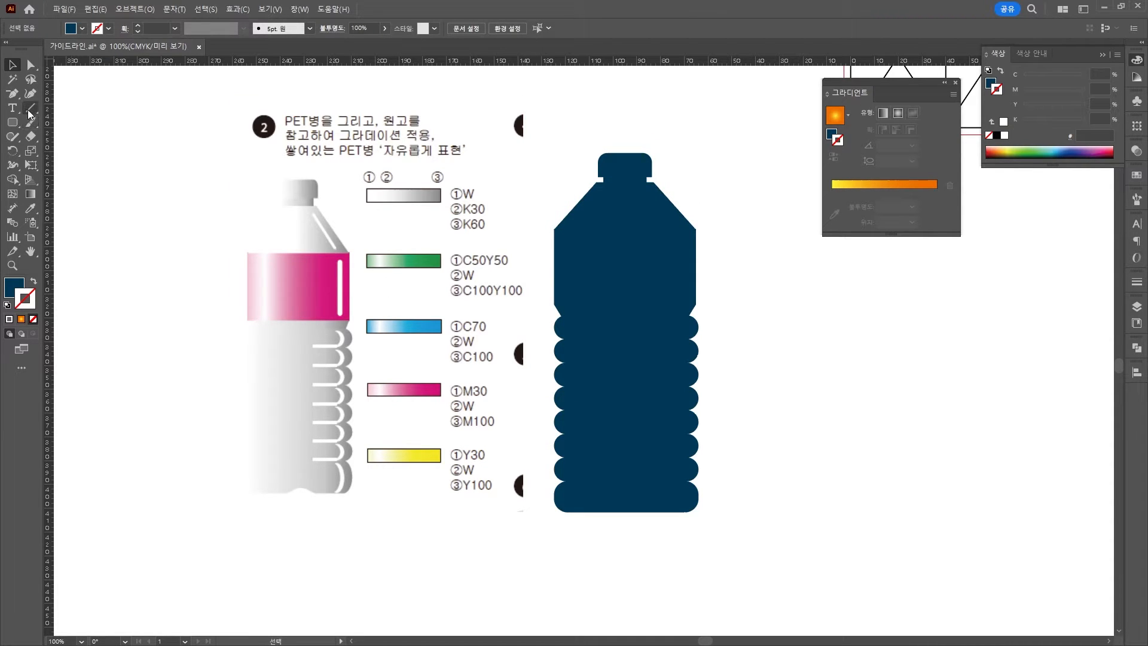
# Step: Draw a diagonal highlight line about 12.3 by 13.1 mm on the right of the shoulder with a white 3 pt round-capped stroke
pyautogui.moveTo(647, 191); pyautogui.dragTo(676, 222)
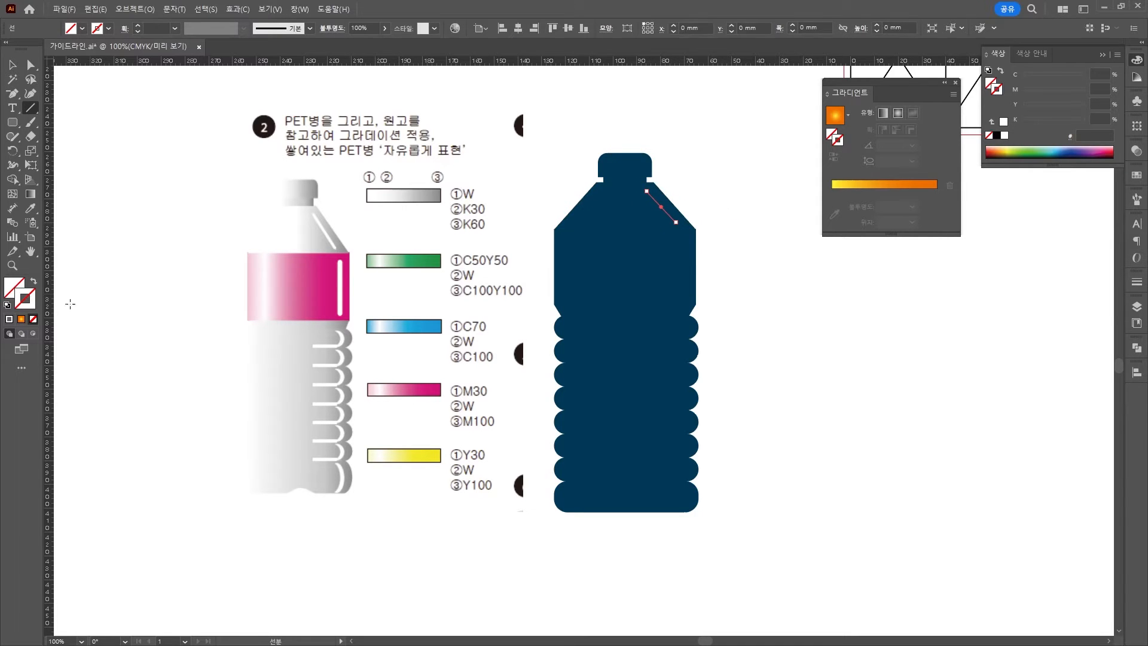
pyautogui.click(9, 304)
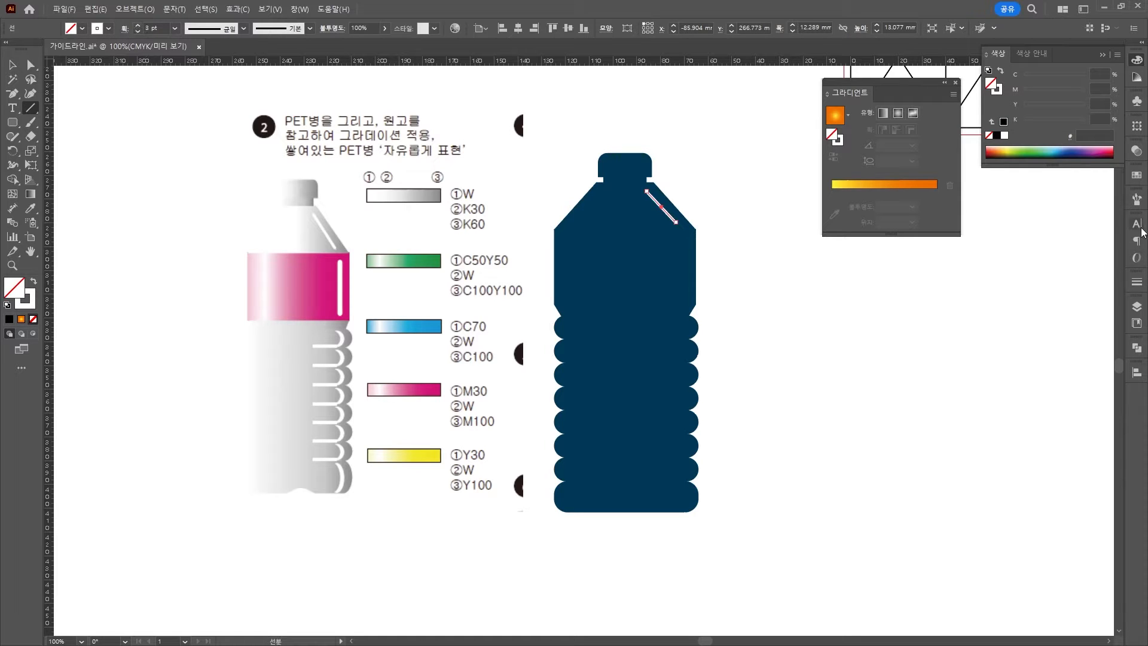
pyautogui.click(1137, 283)
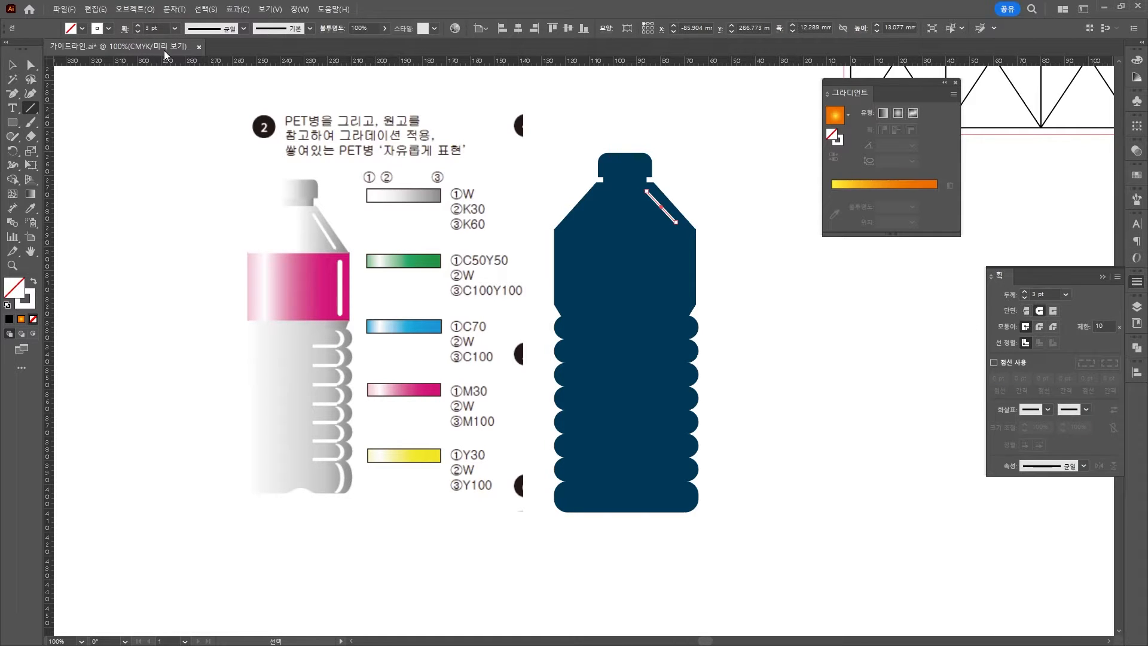
pyautogui.click(14, 64)
pyautogui.click(115, 97)
# Step: Move the highlight line closer to the shoulder's right slanted edge
pyautogui.scroll(2, 660, 210)
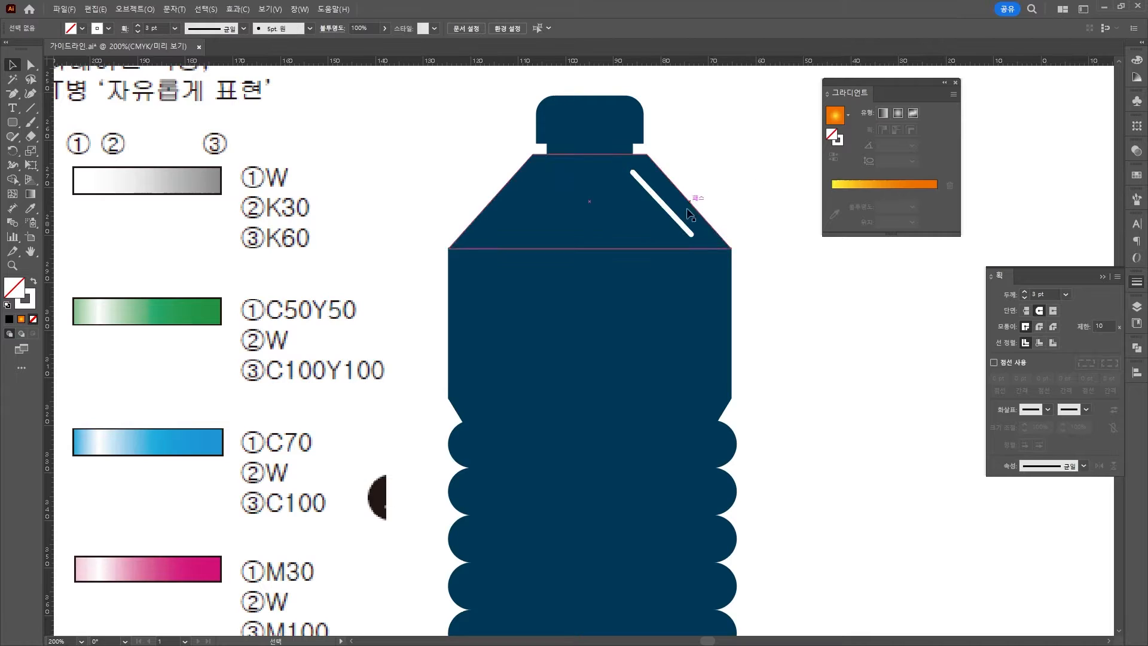
pyautogui.moveTo(680, 222); pyautogui.dragTo(686, 223)
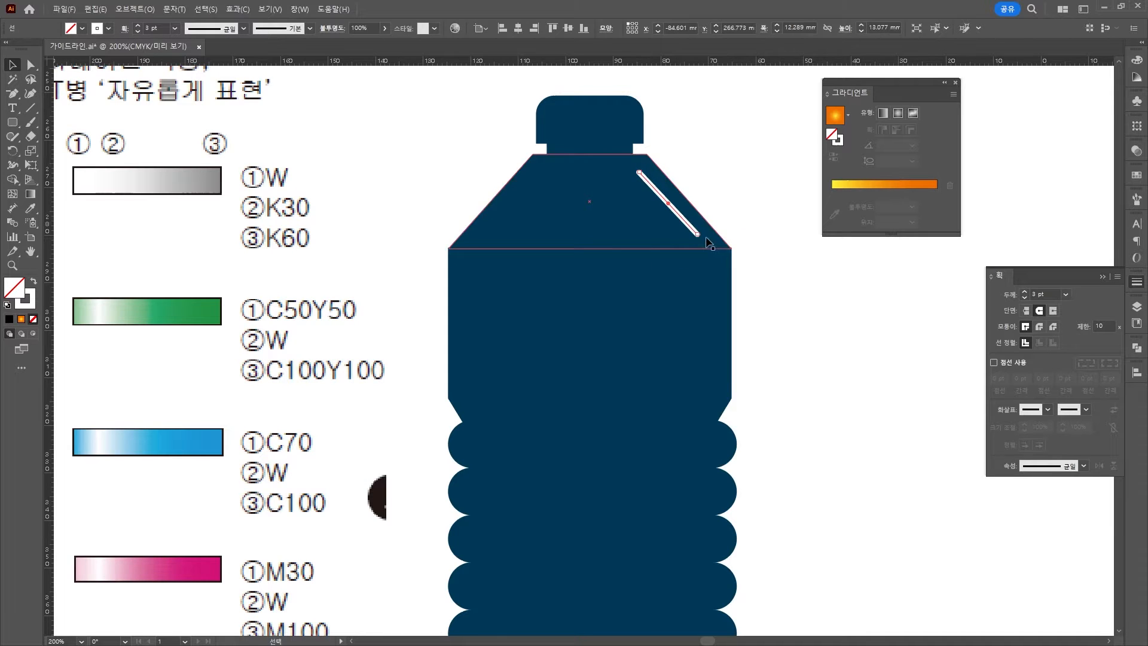
pyautogui.moveTo(704, 238)
pyautogui.mouseDown()
pyautogui.moveTo(712, 248)
pyautogui.moveTo(696, 233)
pyautogui.mouseUp()
pyautogui.click(780, 231)
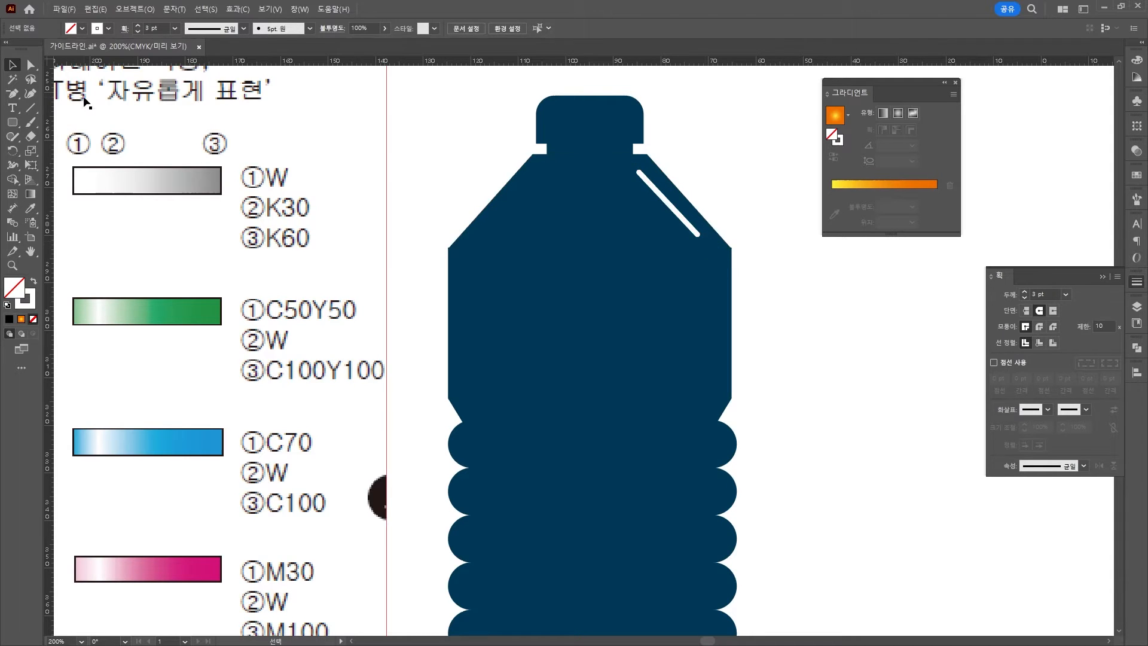
# Step: Draw a vertical highlight line about 23.6 mm long near the label band's right edge with a white 5 pt stroke
pyautogui.click(31, 109)
pyautogui.moveTo(704, 265); pyautogui.dragTo(704, 378)
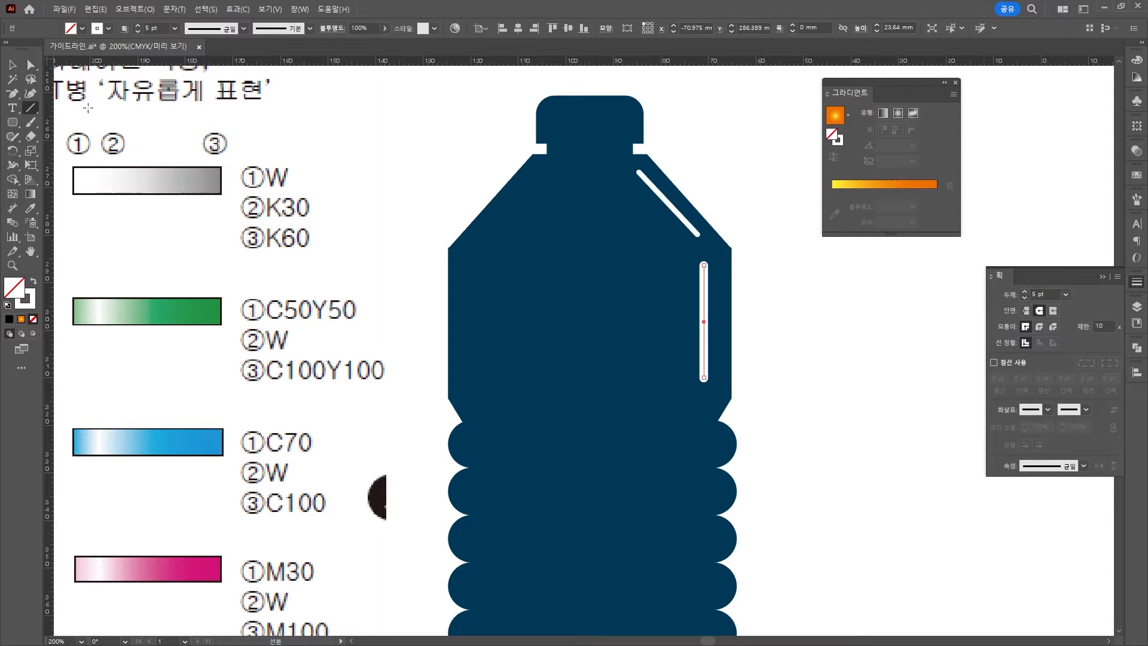
pyautogui.press('v')
pyautogui.click(863, 426)
pyautogui.scroll(-1, 785, 441)
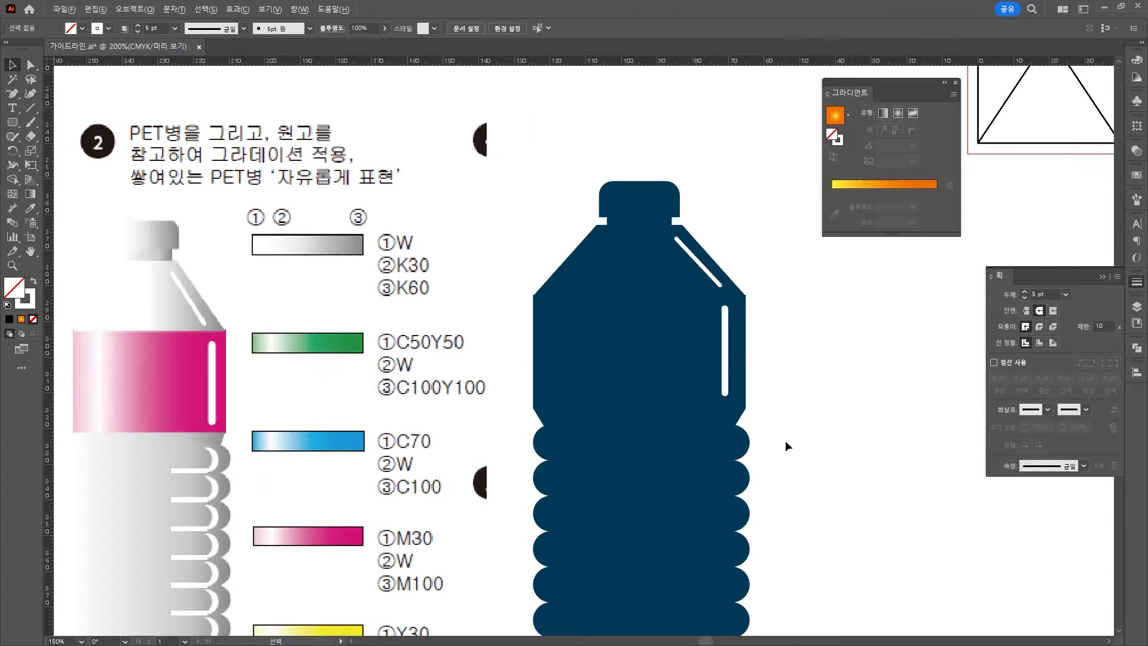
# Step: Draw a thin white bar without a stroke near the right end of the top rib and align it to the rib's lower edge
pyautogui.moveTo(752, 430); pyautogui.dragTo(740, 288)
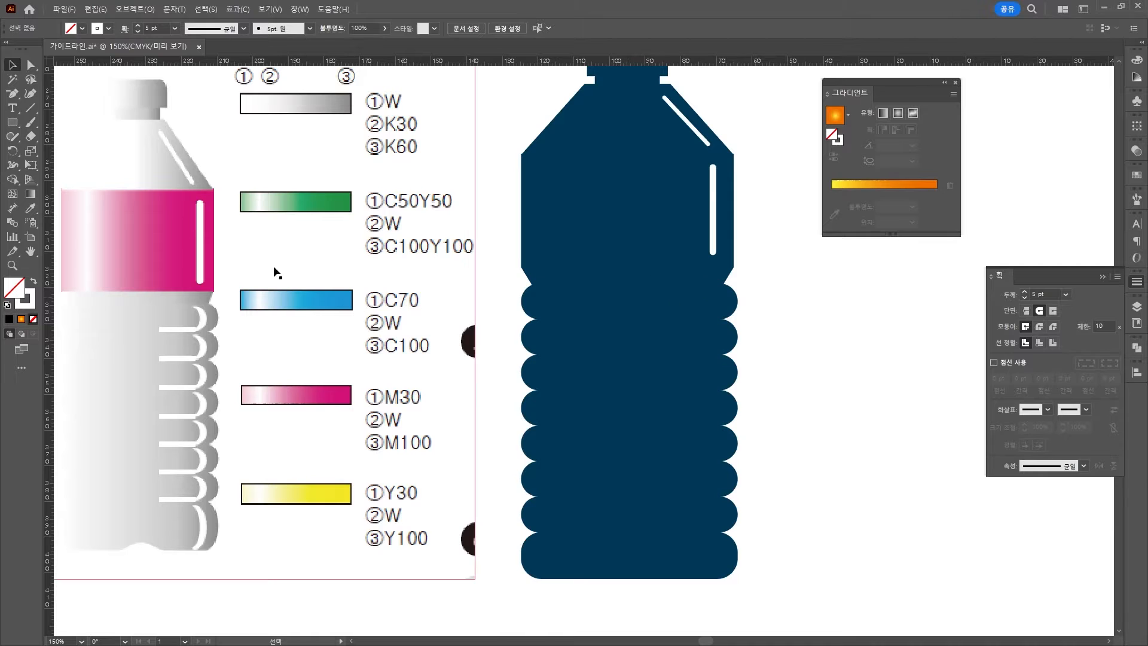
pyautogui.click(13, 124)
pyautogui.click(36, 124)
pyautogui.moveTo(665, 302); pyautogui.dragTo(707, 314)
pyautogui.click(33, 282)
pyautogui.press('v')
pyautogui.scroll(3, 623, 291)
pyautogui.moveTo(795, 324); pyautogui.dragTo(776, 405)
pyautogui.keyDown('shift'); pyautogui.click(834, 355); pyautogui.keyUp('shift')
pyautogui.click(834, 355)
pyautogui.click(583, 28)
# Step: Copy the white bar straight down at rib spacing so that each of the seven upper ribs has one
pyautogui.scroll(-2, 731, 355)
pyautogui.moveTo(777, 404); pyautogui.dragTo(778, 451)
pyautogui.hotkey('ctrl', 'd')
pyautogui.hotkey('ctrl', 'd')
pyautogui.hotkey('ctrl', 'd')
pyautogui.hotkey('ctrl', 'd')
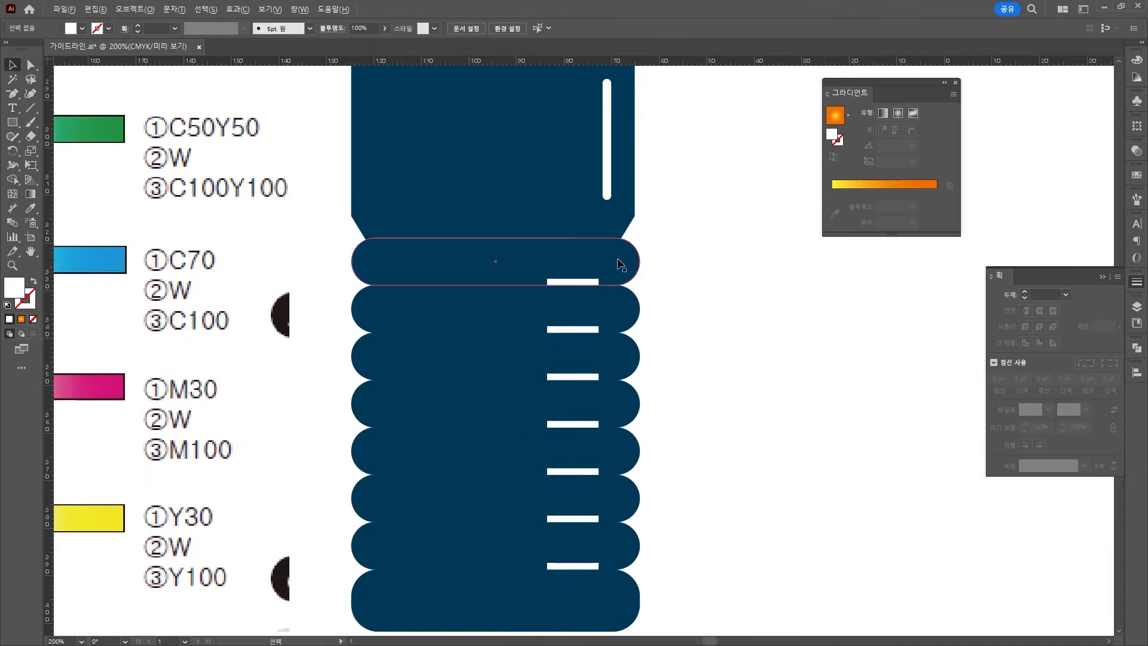
# Step: Copy the top rib out beside the bottle, overlap a second copy slightly shifted left, and subtract it to leave a crescent
pyautogui.moveTo(614, 263); pyautogui.dragTo(948, 293)
pyautogui.moveTo(948, 293); pyautogui.dragTo(941, 296)
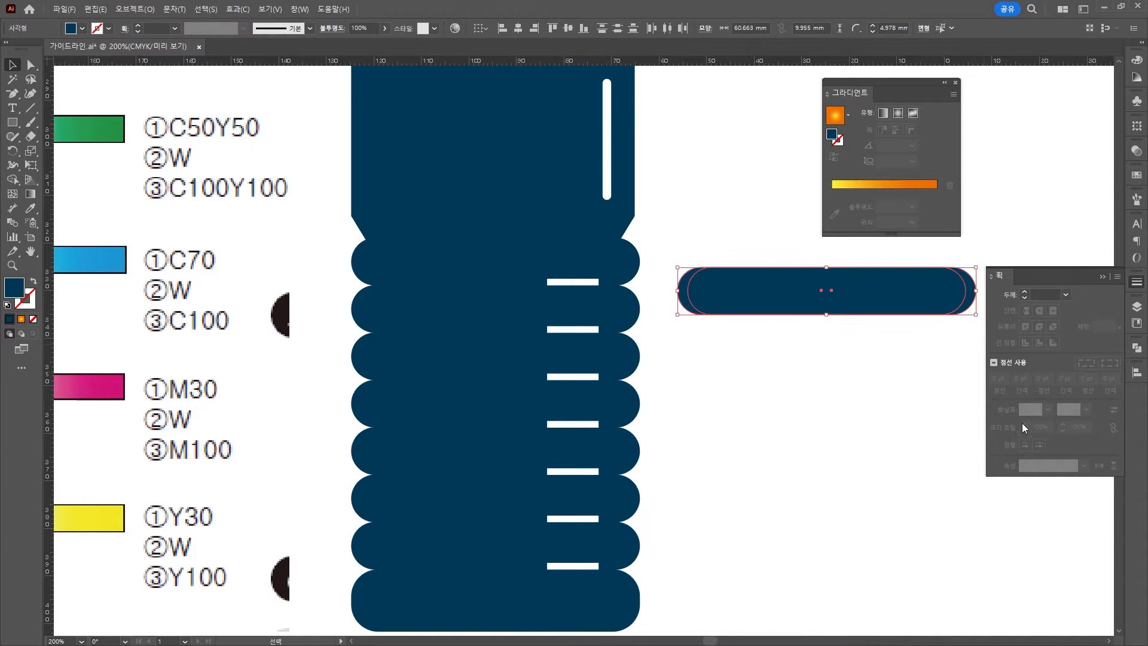
pyautogui.click(1137, 282)
pyautogui.click(1137, 349)
pyautogui.click(1020, 375)
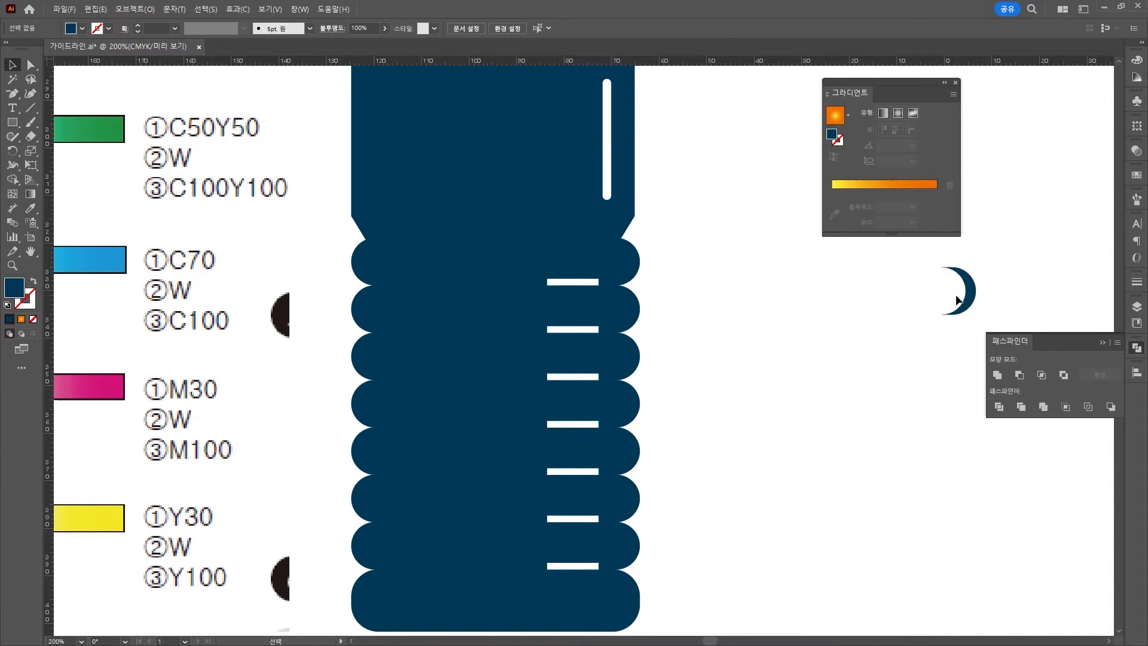
# Step: Place the crescent near the right end of the top rib with a white fill and no stroke
pyautogui.moveTo(957, 292)
pyautogui.mouseDown()
pyautogui.moveTo(760, 296)
pyautogui.moveTo(598, 247)
pyautogui.moveTo(611, 259)
pyautogui.mouseUp()
pyautogui.click(7, 305)
pyautogui.click(27, 305)
pyautogui.click(33, 319)
pyautogui.hotkey('ctrl', 'shift', 'a')
# Step: Fit the crescent against the end of the top white bar and copy it down the remaining ribs
pyautogui.moveTo(517, 299); pyautogui.dragTo(598, 247)
pyautogui.scroll(3, 682, 221)
pyautogui.moveTo(419, 264); pyautogui.dragTo(431, 406)
pyautogui.rightClick(423, 417)
pyautogui.click(604, 354)
pyautogui.moveTo(457, 117); pyautogui.dragTo(457, 259)
pyautogui.hotkey('ctrl', 'd')
pyautogui.hotkey('ctrl', 'd')
pyautogui.hotkey('ctrl', 'd')
# Step: Copy a crescent highlight onto the bottle's taller base section and fit it to that height
pyautogui.scroll(-5, 615, 414)
pyautogui.scroll(-4, 615, 414)
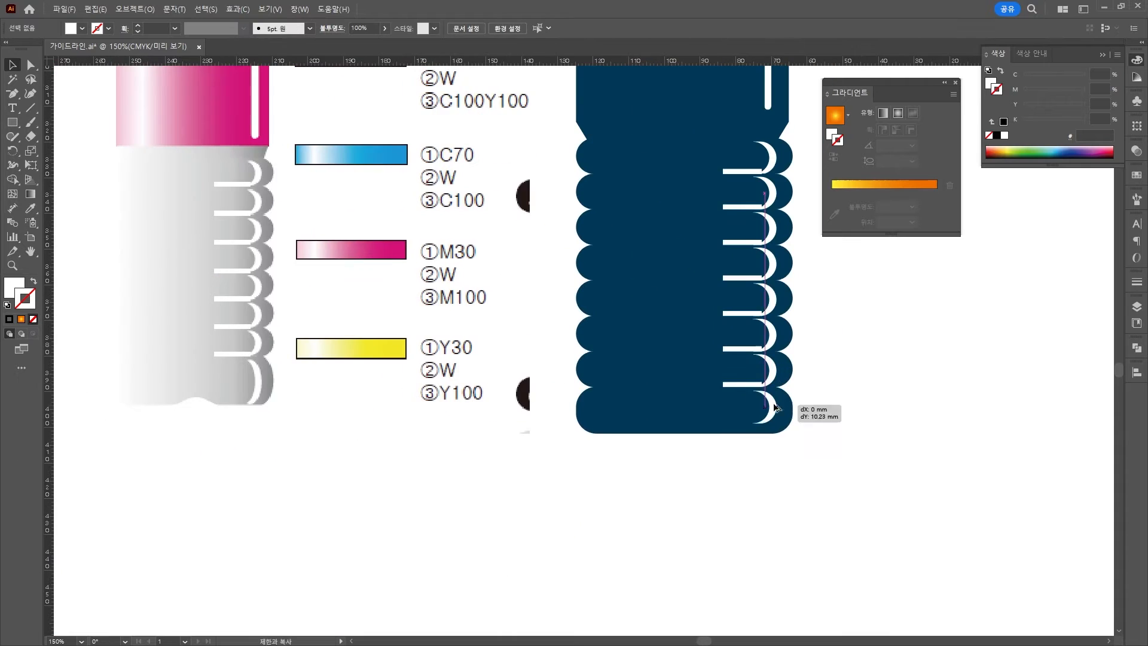
pyautogui.scroll(3, 873, 386)
pyautogui.scroll(-1, 916, 485)
pyautogui.moveTo(915, 485); pyautogui.dragTo(676, 408)
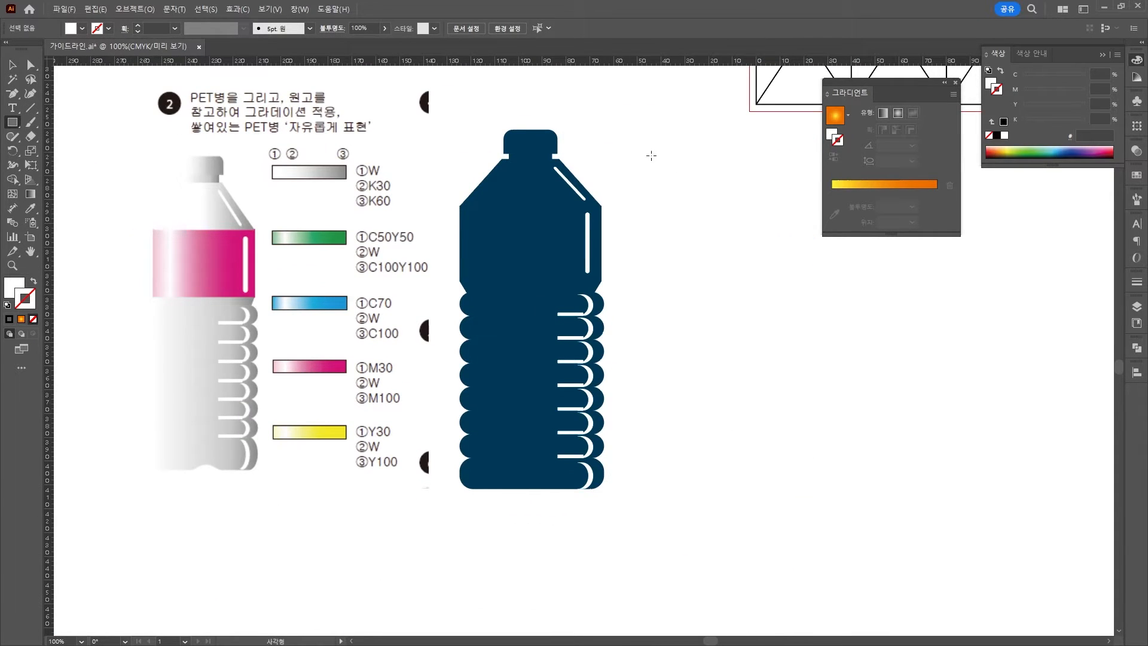
# Step: Draw a swatch rectangle about 24.4 by 9.8 mm beside the bottle and give it a gradient fill with a white first stop
pyautogui.moveTo(651, 155)
pyautogui.mouseDown()
pyautogui.moveTo(743, 184)
pyautogui.moveTo(711, 177)
pyautogui.mouseUp()
pyautogui.press('v')
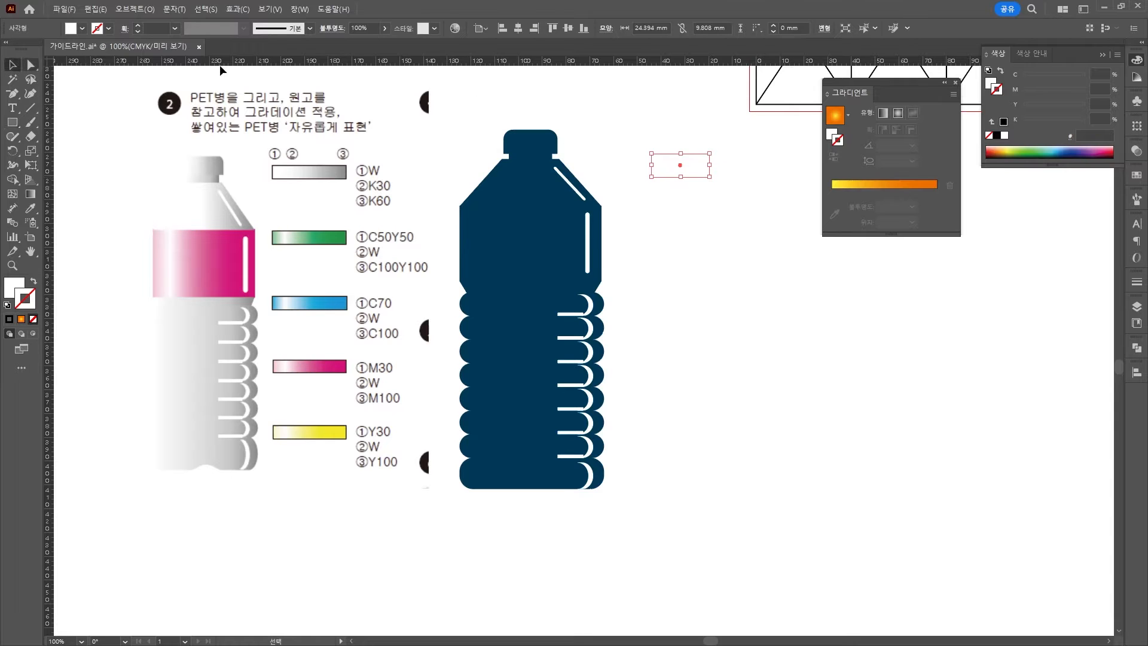
pyautogui.click(854, 187)
pyautogui.doubleClick(833, 206)
pyautogui.click(832, 134)
pyautogui.click(841, 185)
pyautogui.doubleClick(833, 206)
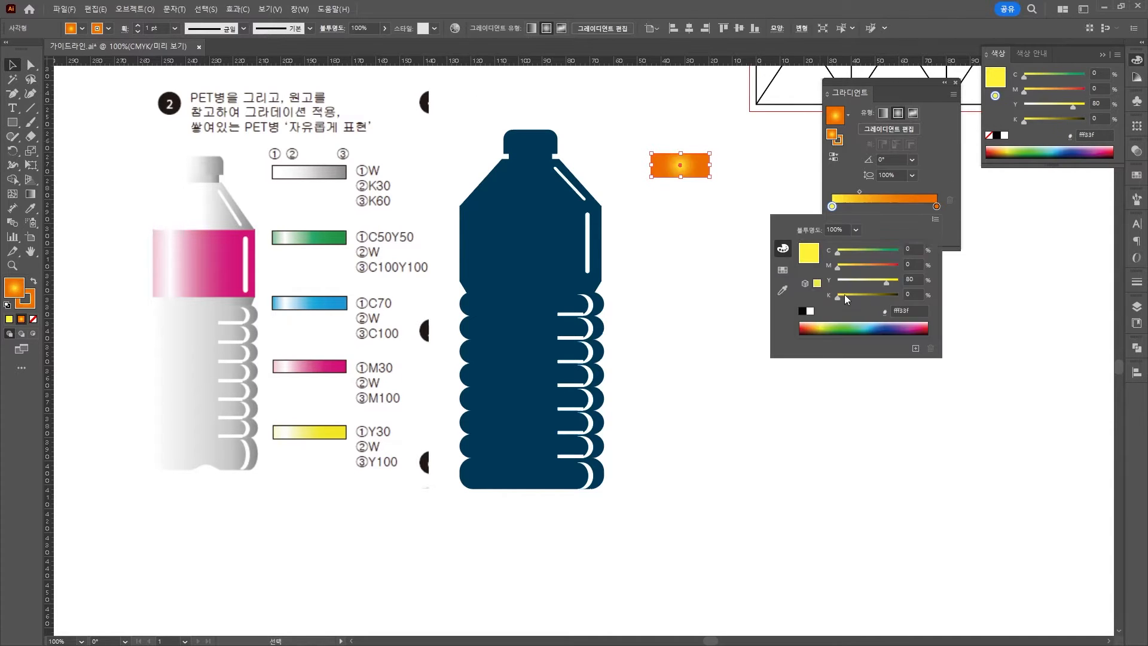
pyautogui.press('Tab')
pyautogui.write('0\t0\t0\t0')
# Step: Make the swatch's gradient linear with a K 30 stop at about 60% and a K 60 end stop
pyautogui.click(884, 113)
pyautogui.click(890, 206)
pyautogui.doubleClick(889, 207)
pyautogui.write('0\t0\t0\t30')
pyautogui.doubleClick(937, 206)
pyautogui.write('0\t0\t0\t60')
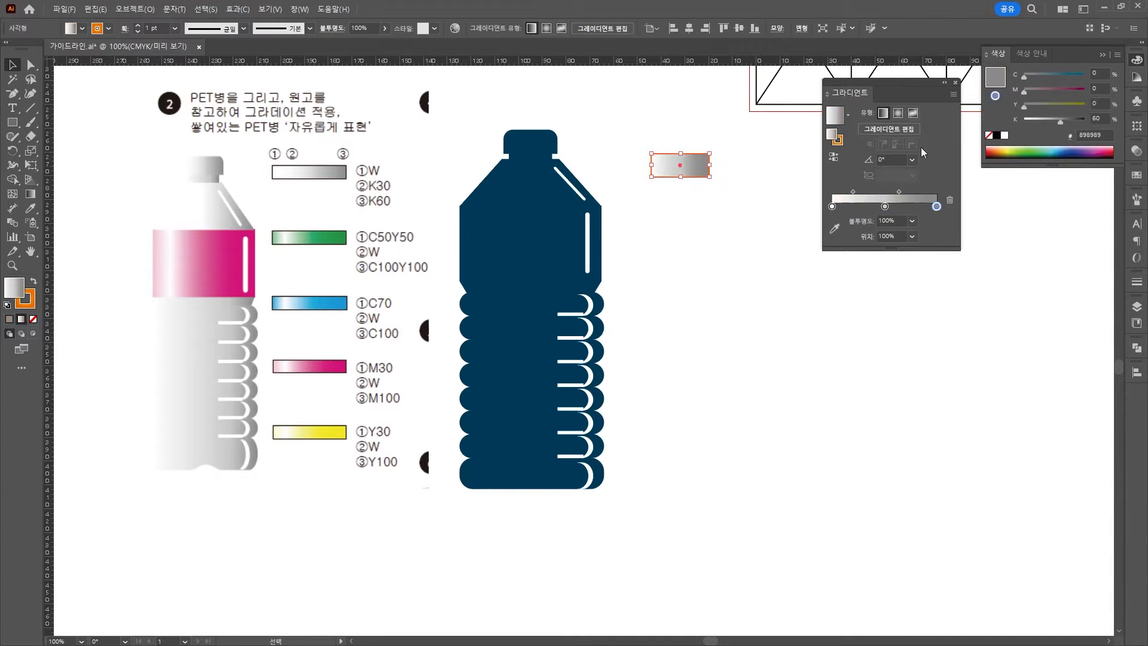
pyautogui.click(890, 207)
pyautogui.moveTo(892, 207); pyautogui.dragTo(895, 207)
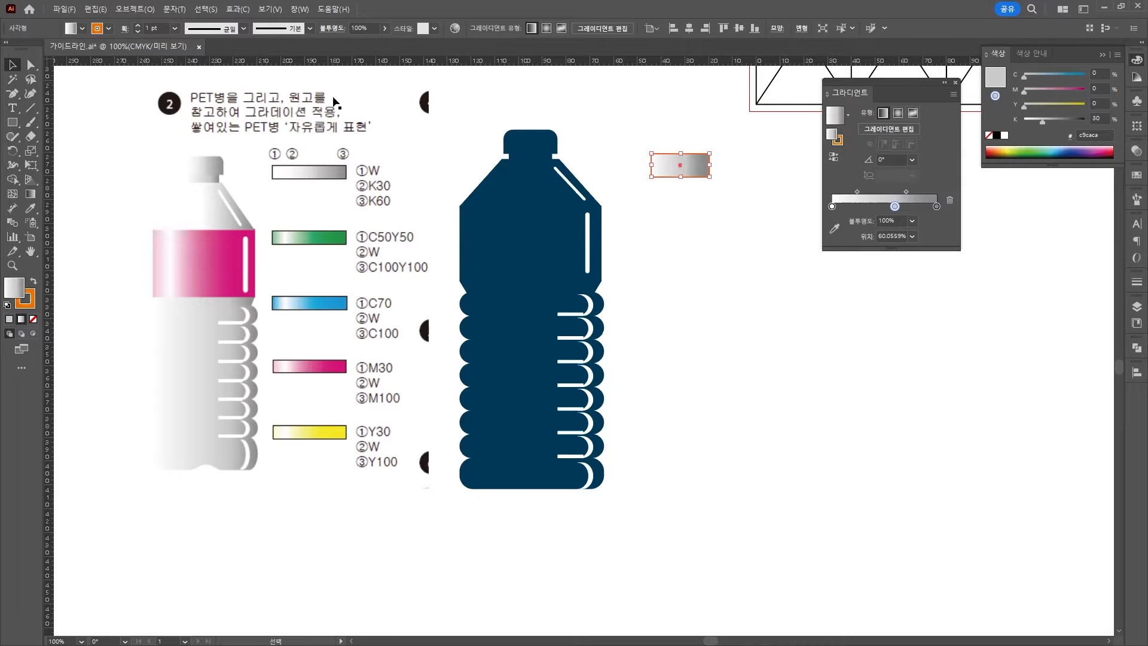
# Step: Copy the gray gradient swatch straight down and remove the stroke from both swatches
pyautogui.moveTo(694, 166); pyautogui.dragTo(692, 220)
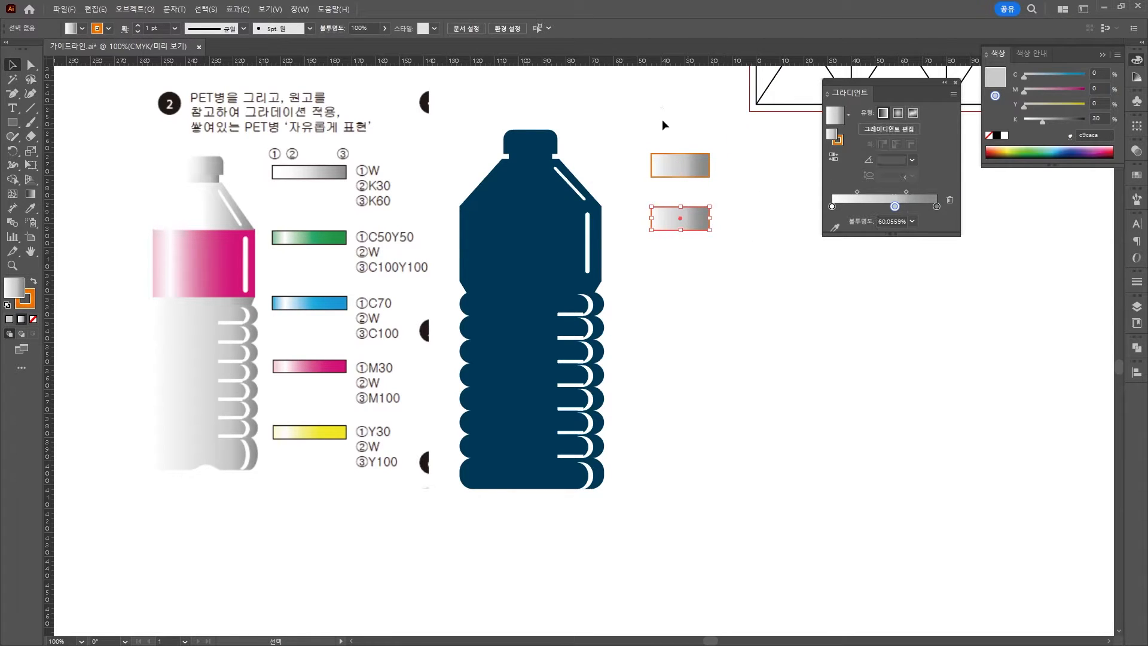
pyautogui.moveTo(663, 120); pyautogui.dragTo(680, 222)
pyautogui.click(28, 302)
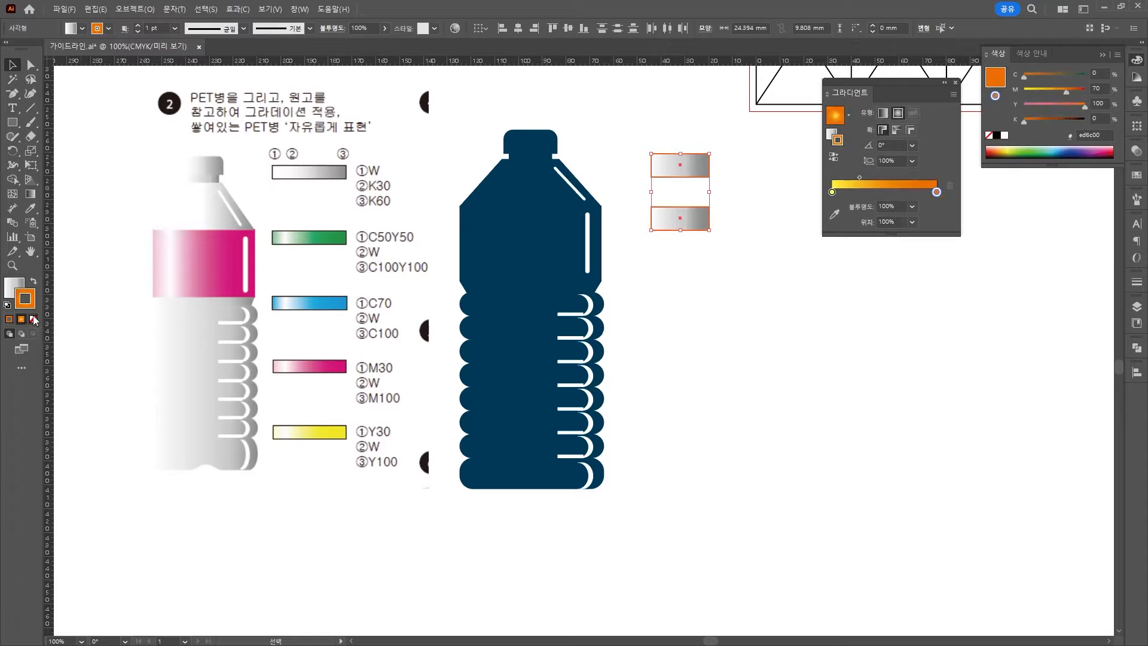
pyautogui.click(33, 319)
pyautogui.click(785, 257)
# Step: On the lower swatch, move the white stop inward and set the gradient's starting stop to C 50, Y 50 at 0%
pyautogui.click(694, 221)
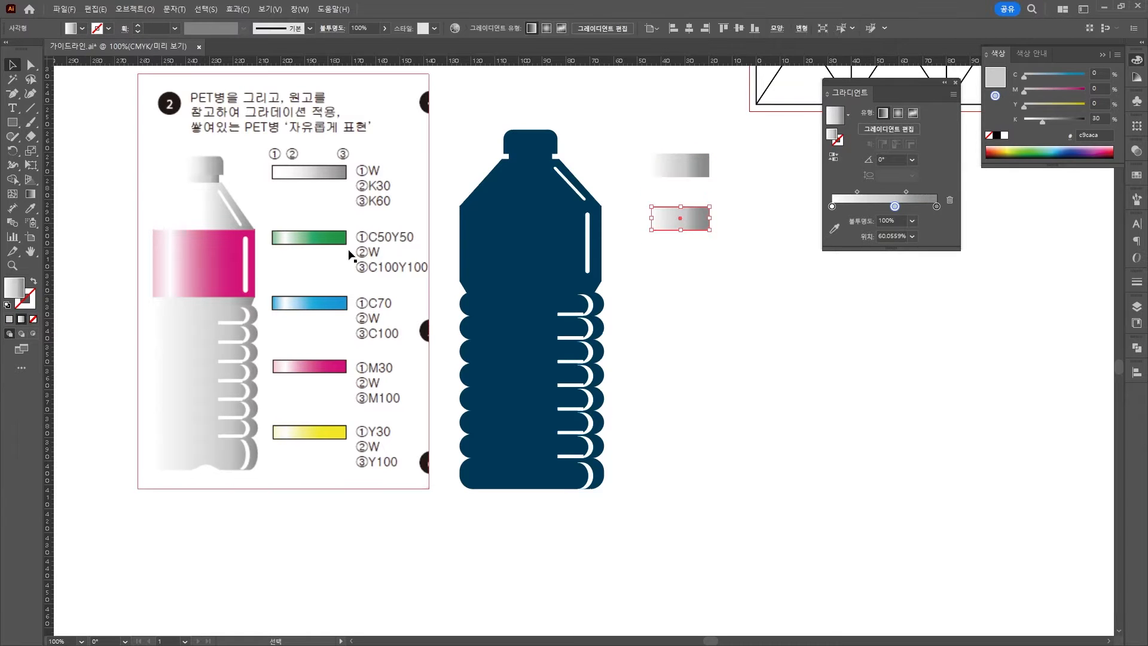
pyautogui.moveTo(832, 206); pyautogui.dragTo(877, 207)
pyautogui.moveTo(895, 206); pyautogui.dragTo(832, 206)
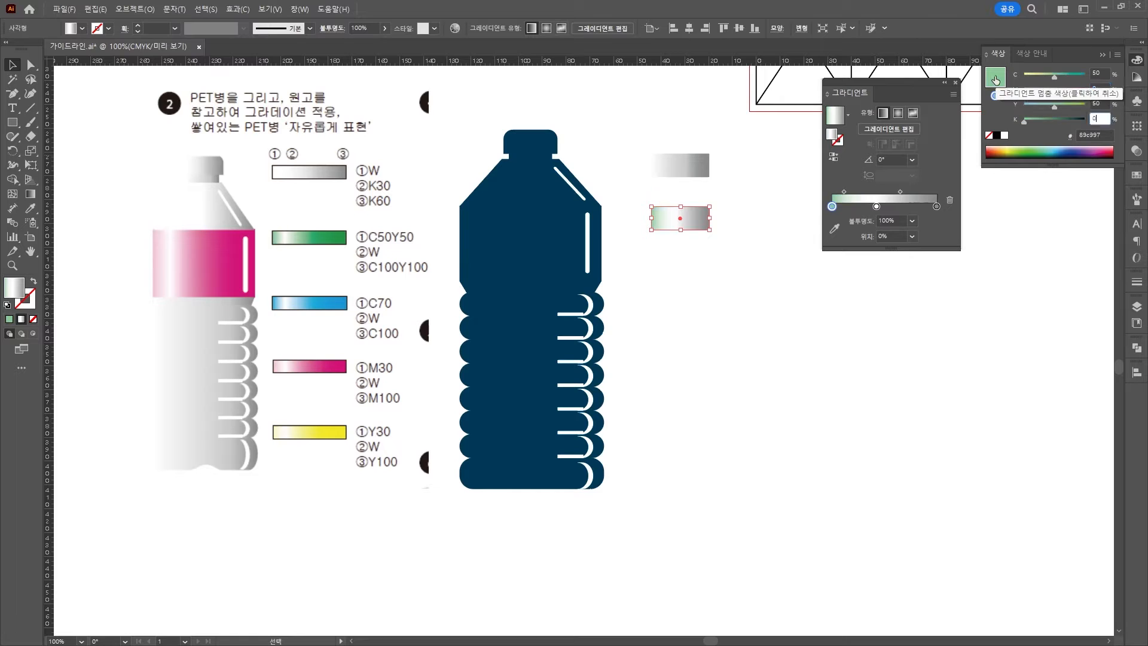
pyautogui.press('Return')
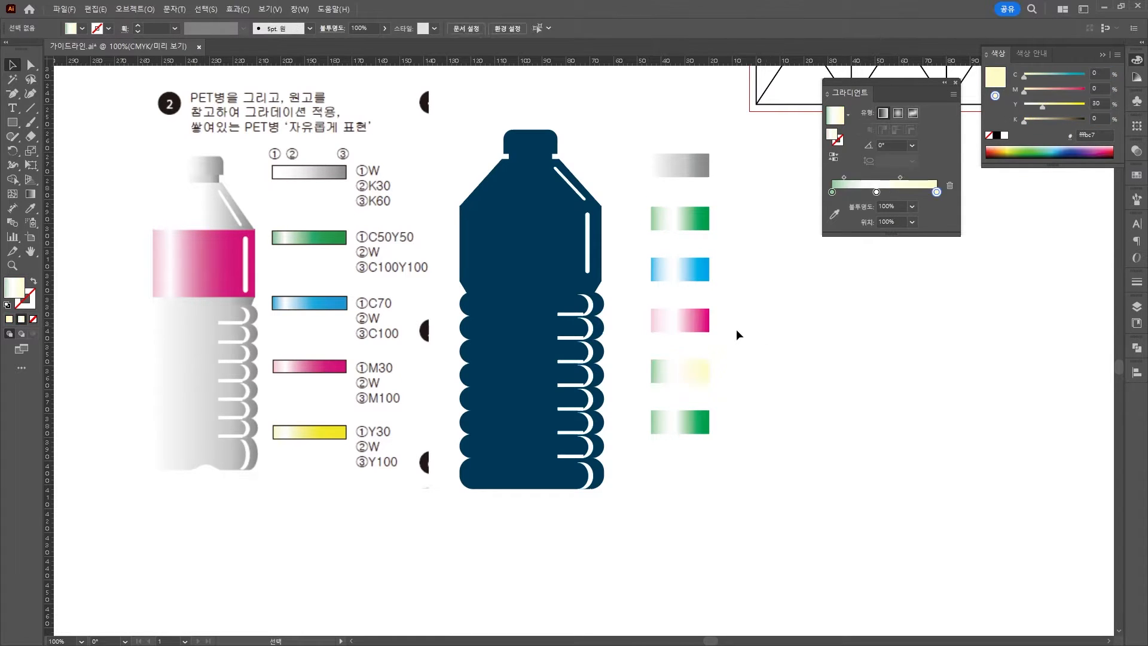
# Step: Finish the yellow swatch as pale yellow through white to Y 100, and delete the spare green swatch below it
pyautogui.click(937, 207)
pyautogui.click(1097, 103)
pyautogui.write('100')
pyautogui.click(721, 450)
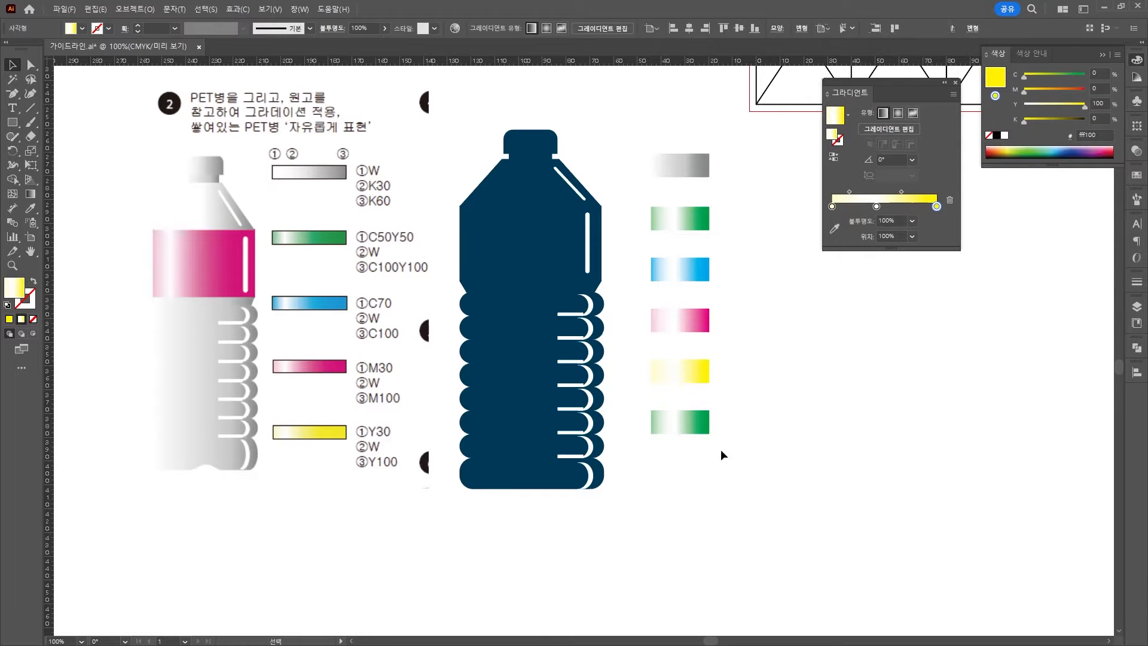
pyautogui.click(692, 418)
pyautogui.press('Delete')
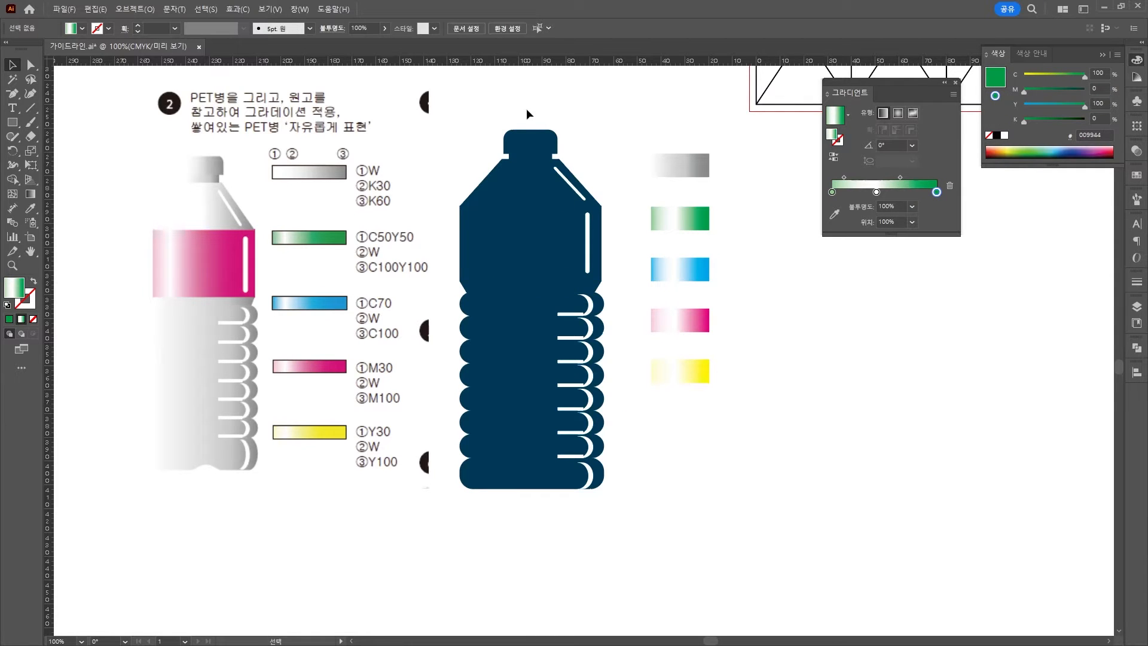
# Step: Apply the gray swatch's gradient to the cap, neck, shoulder, all ribs and the base with the Eyedropper
pyautogui.click(519, 207)
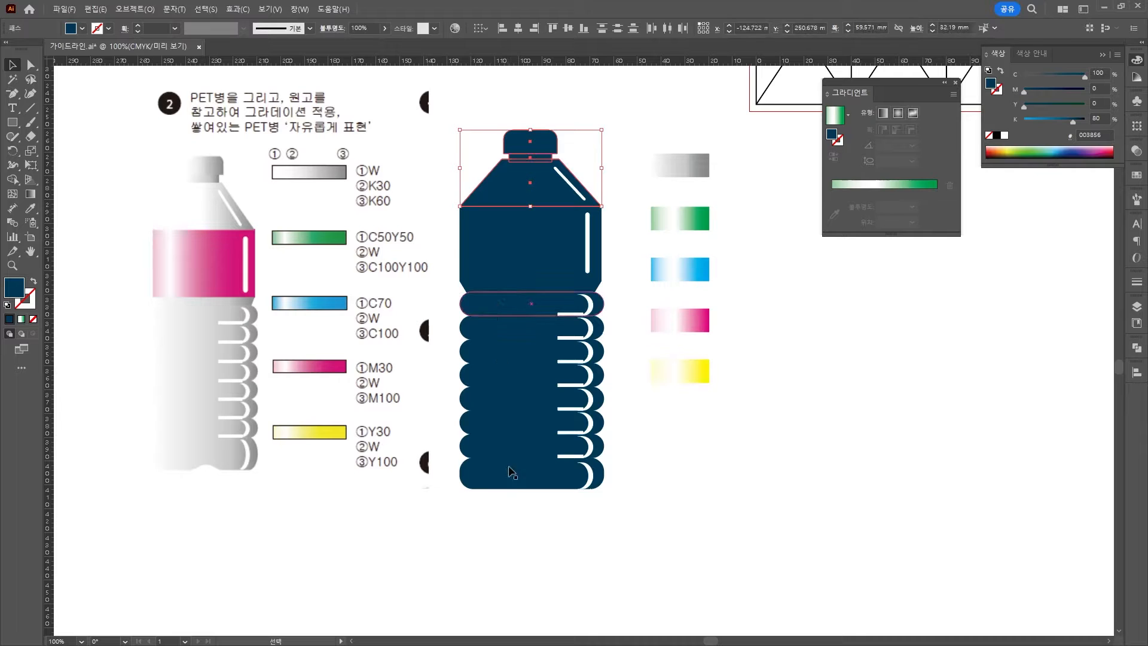
pyautogui.moveTo(489, 302); pyautogui.dragTo(489, 299)
pyautogui.press('i')
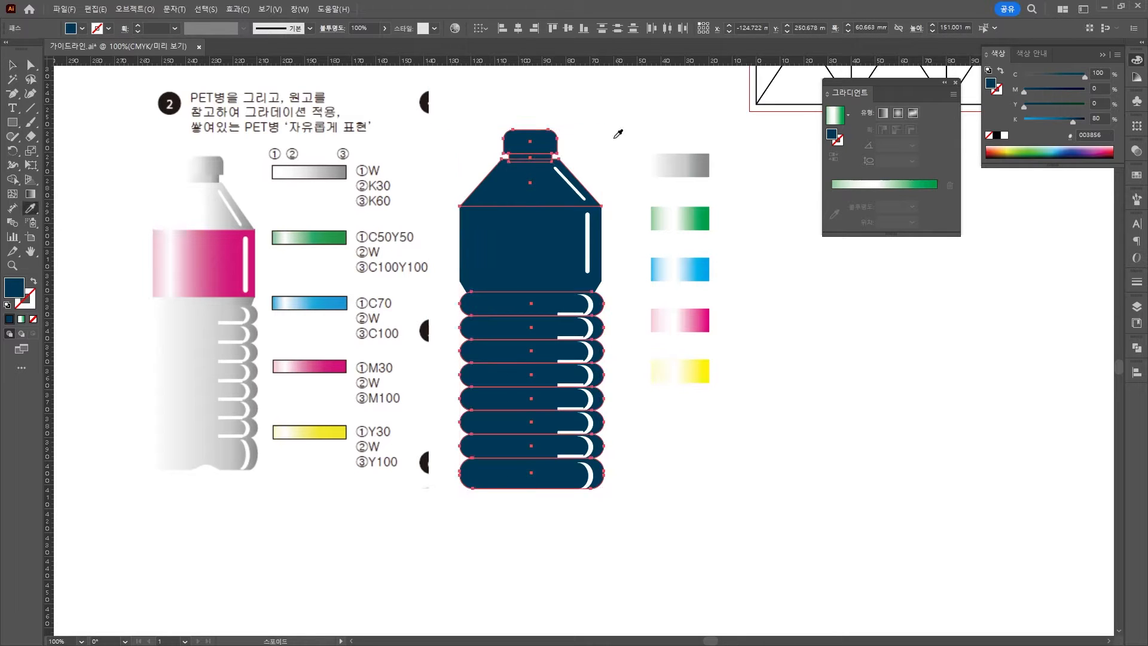
pyautogui.click(680, 165)
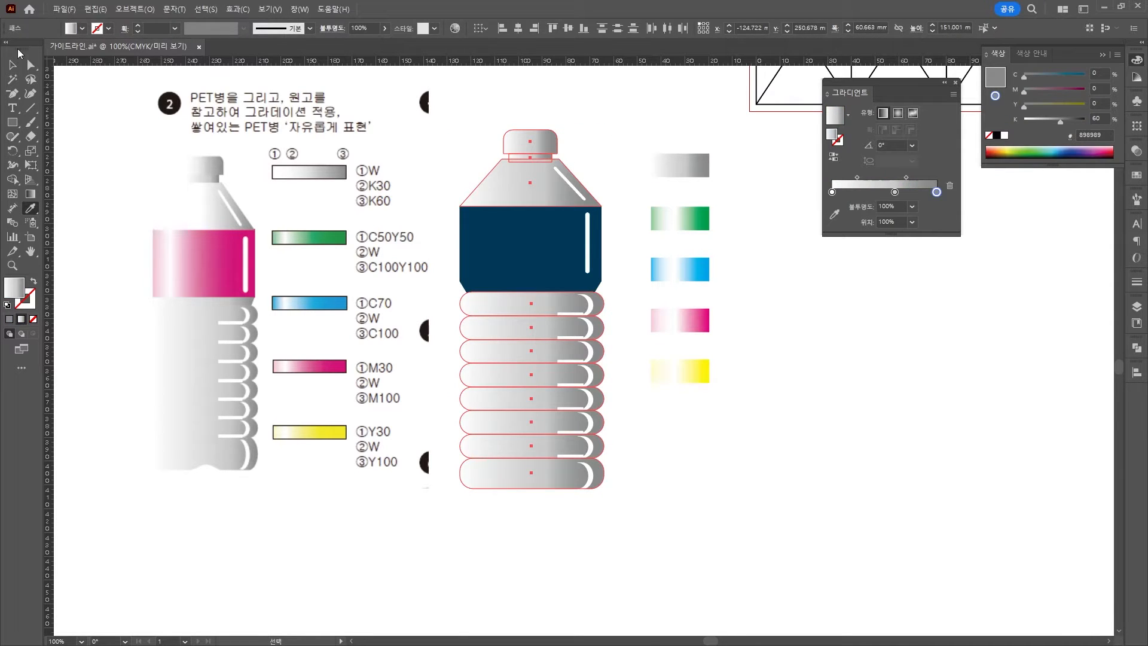
pyautogui.click(13, 65)
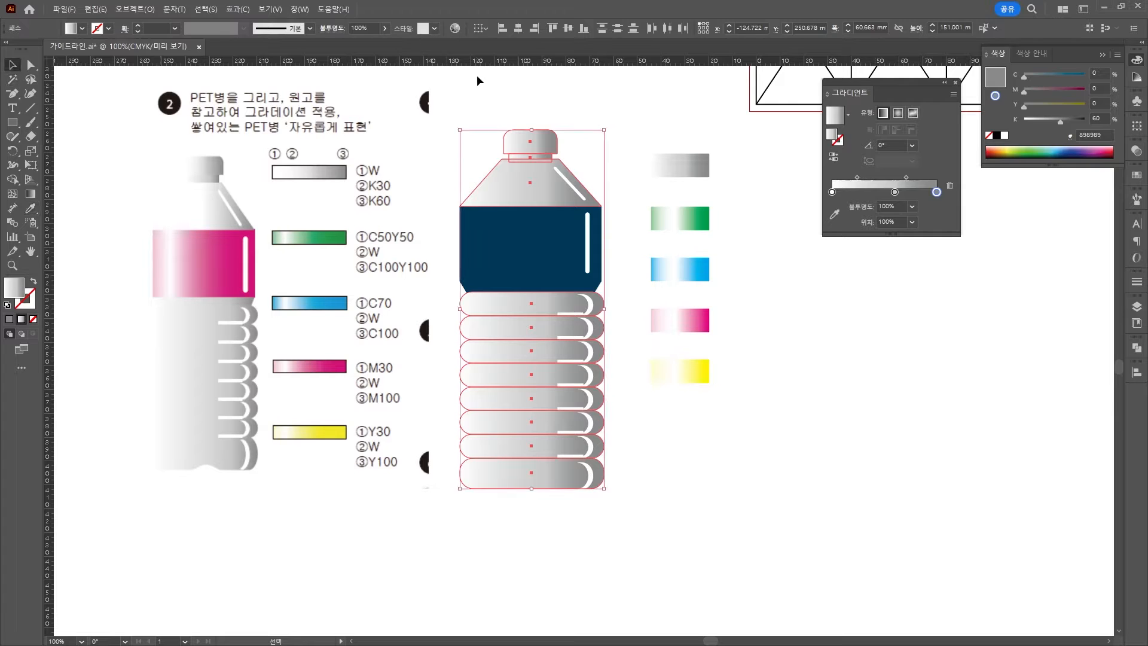
pyautogui.click(528, 114)
# Step: Apply the same gray gradient to the narrow tapered band below the label
pyautogui.click(595, 290)
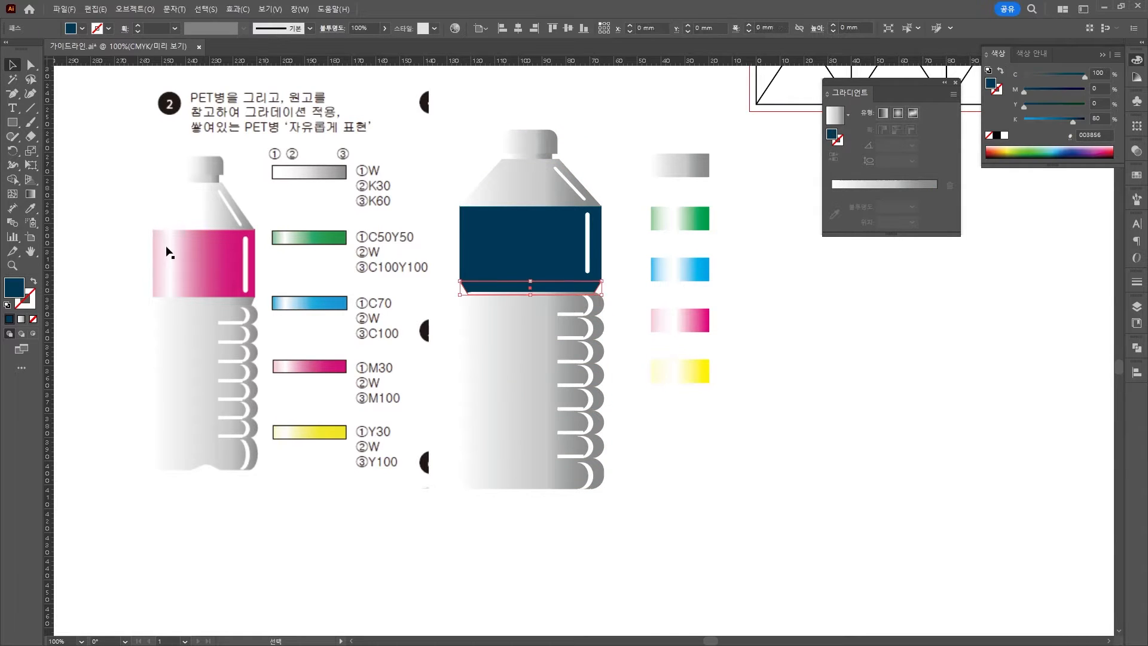
pyautogui.click(31, 209)
pyautogui.click(666, 171)
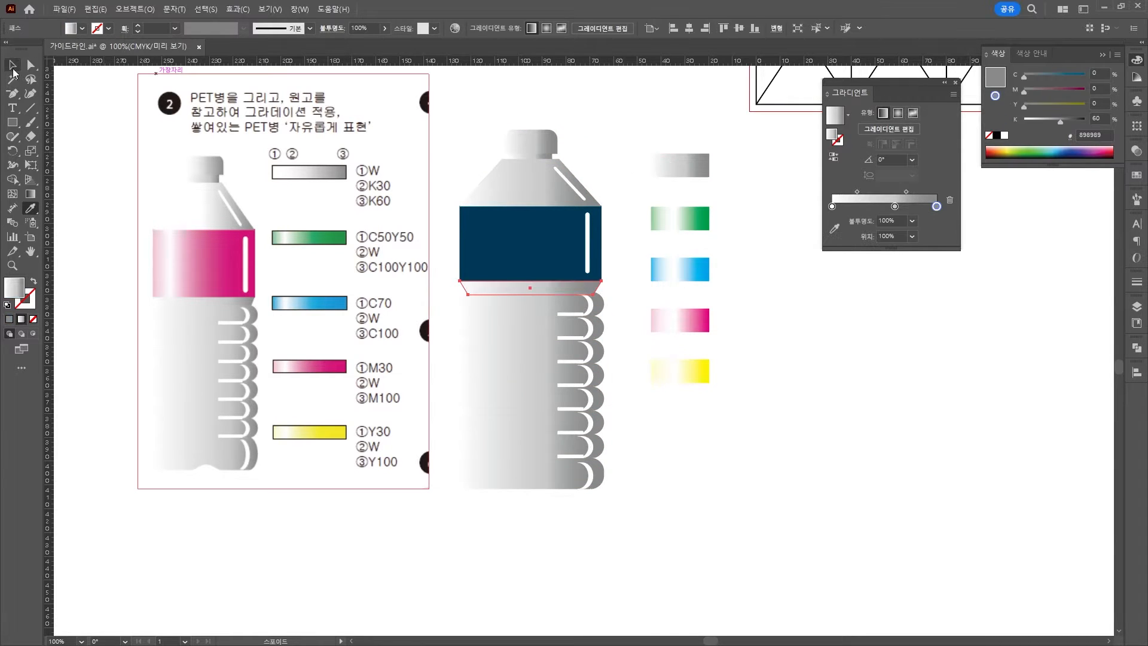
pyautogui.click(13, 65)
pyautogui.click(608, 97)
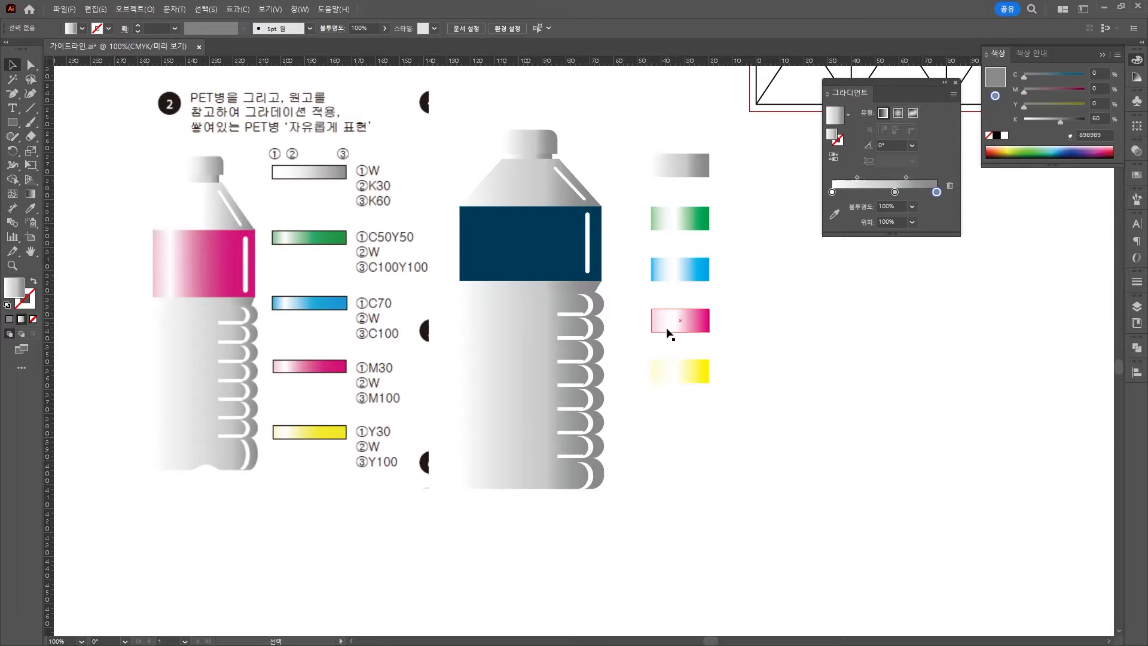
# Step: Draw an arched path about 27.4 by 10.7 mm across the middle of the base's lower edge with the Pen tool
pyautogui.click(494, 486)
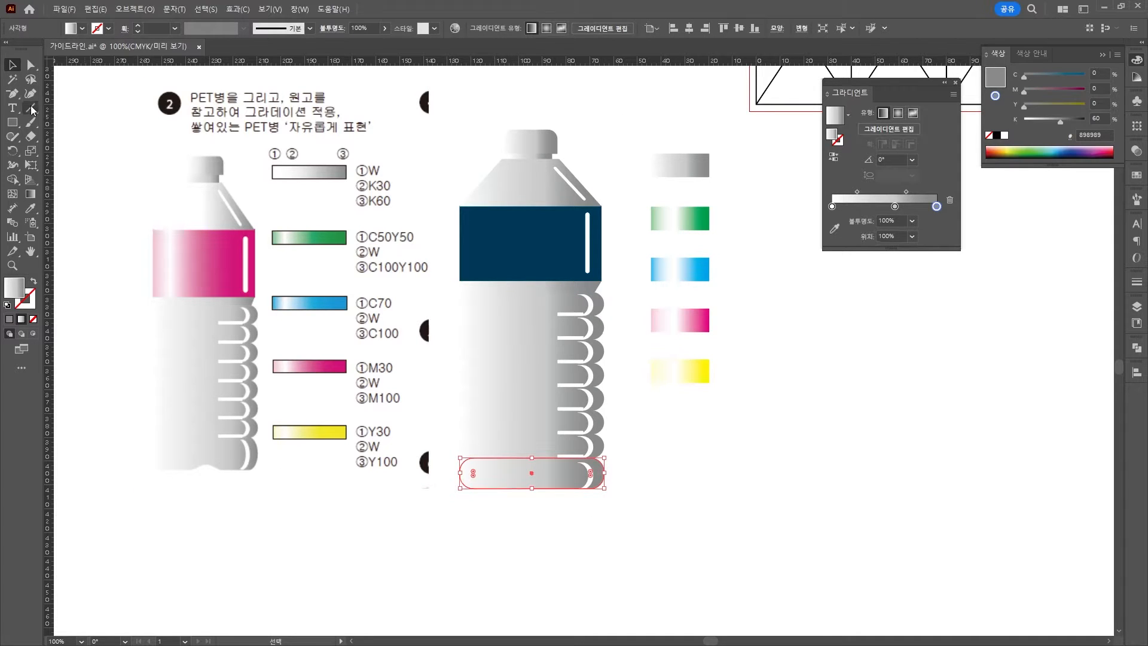
pyautogui.click(14, 94)
pyautogui.click(60, 94)
pyautogui.click(498, 493)
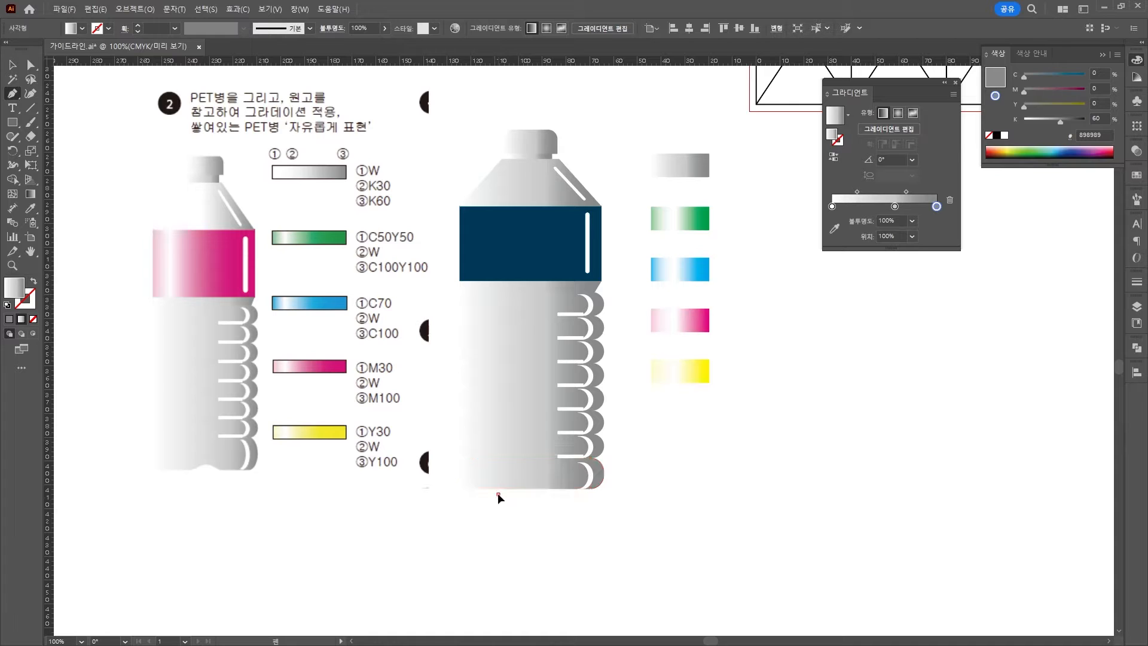
pyautogui.moveTo(523, 475); pyautogui.dragTo(544, 497)
pyautogui.click(563, 501)
# Step: Subtract the arched path from the base and round the resulting notch's corners by about 2.9 mm
pyautogui.press('v')
pyautogui.keyDown('shift'); pyautogui.click(548, 473); pyautogui.keyUp('shift')
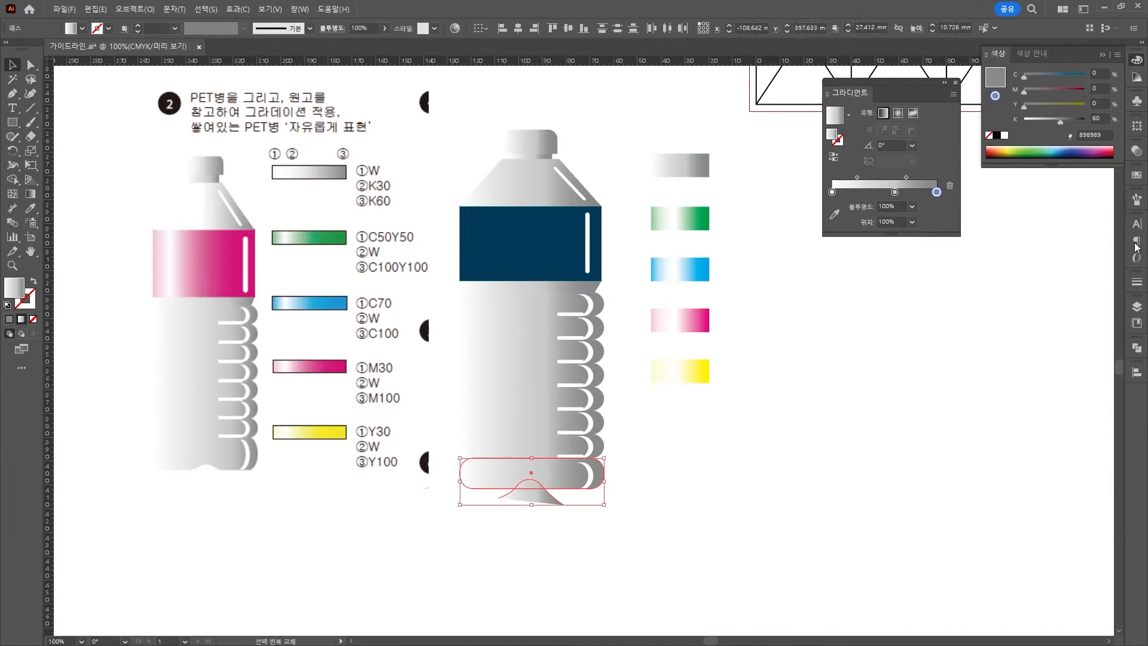
pyautogui.click(1135, 351)
pyautogui.click(1020, 375)
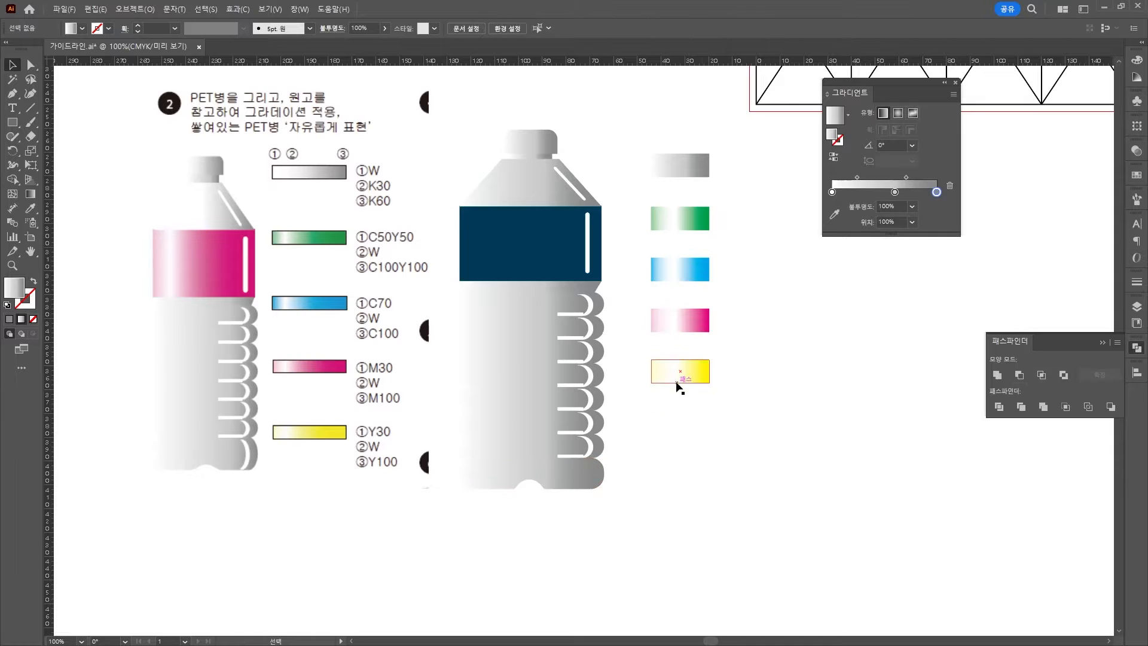
pyautogui.click(32, 67)
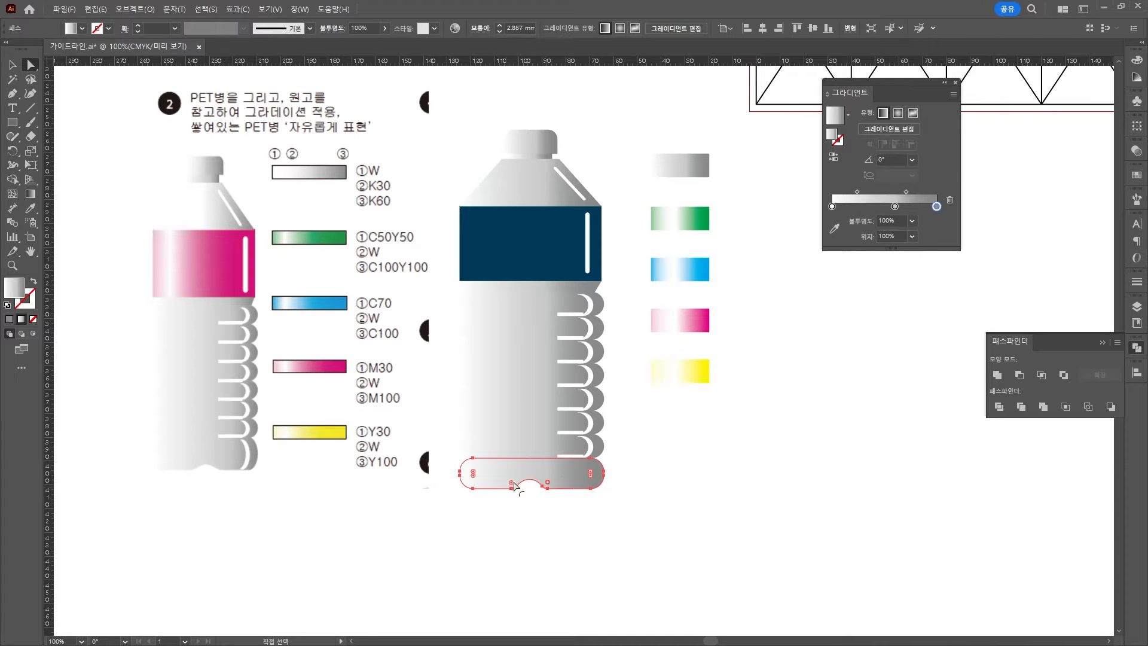
pyautogui.click(512, 505)
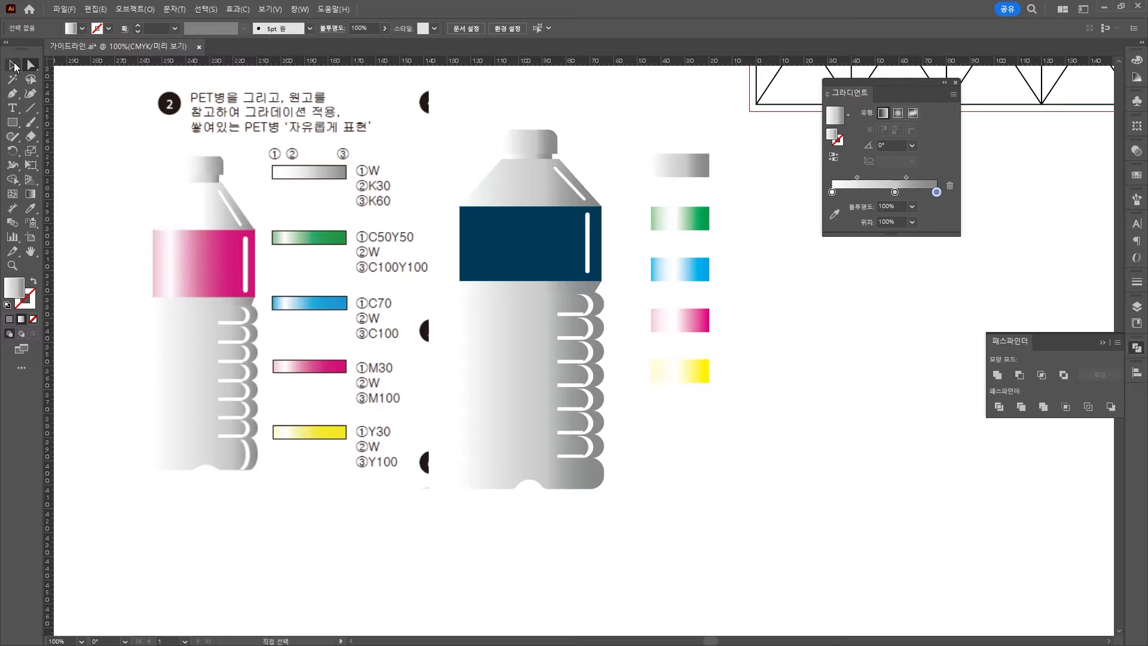
# Step: Fill the dark blue label band with the magenta swatch's gradient using the Eyedropper
pyautogui.click(495, 242)
pyautogui.press('i')
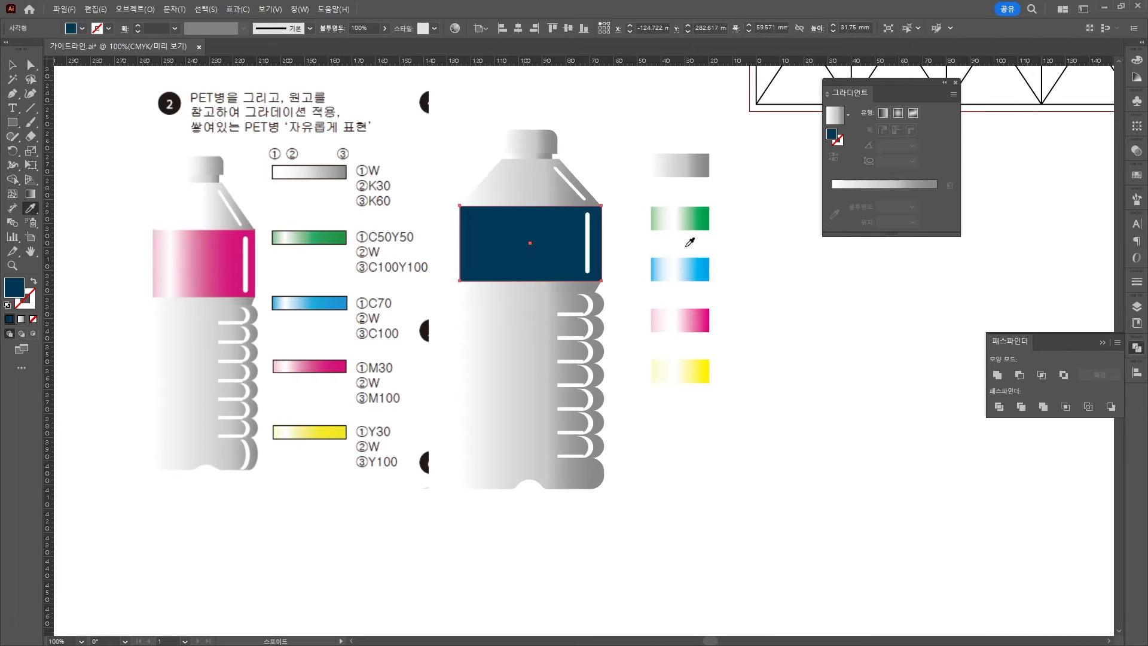
pyautogui.click(680, 318)
pyautogui.press('v')
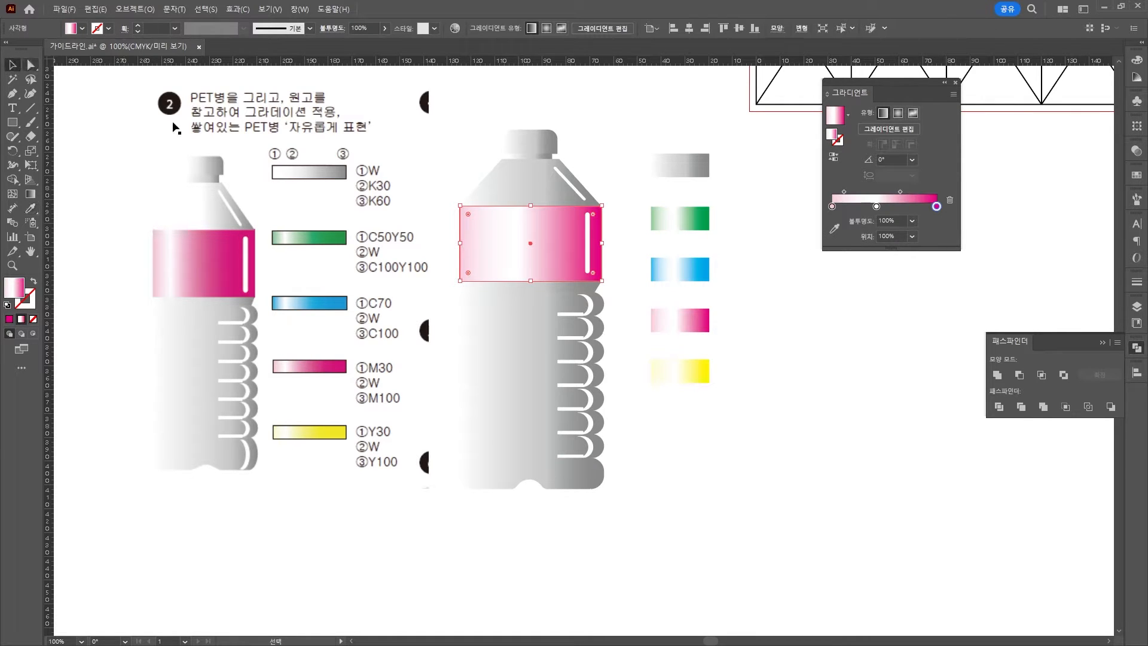
pyautogui.hotkey('ctrl', 'shift', 'a')
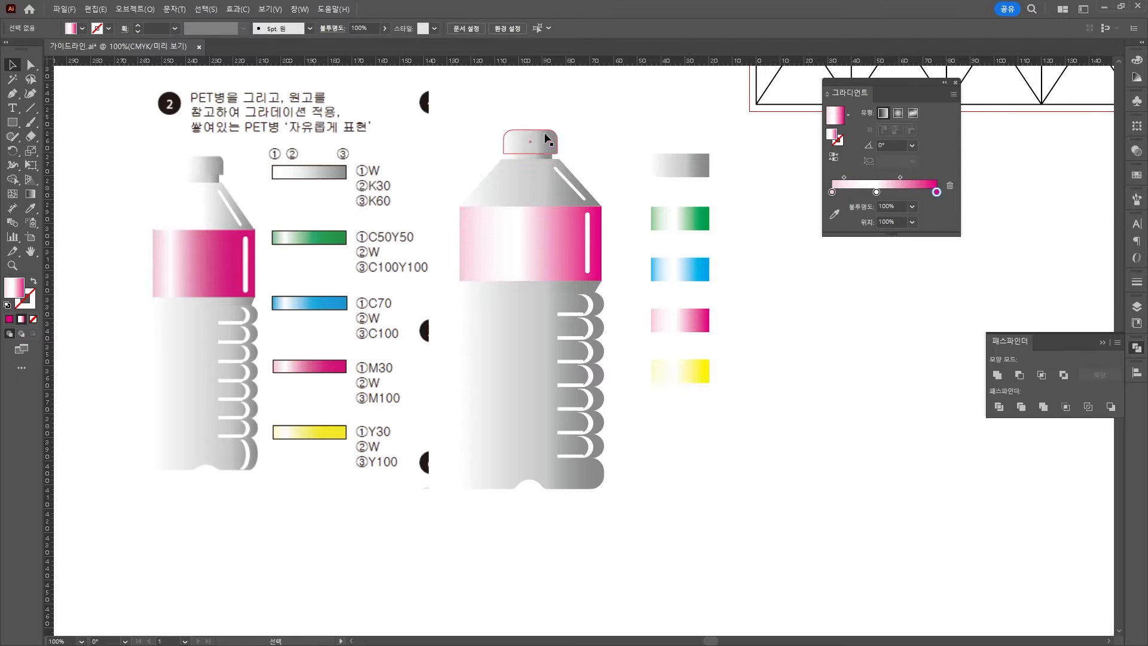
# Step: Nudge the bottle's cap and the neck ring beneath it slightly upward
pyautogui.press('Up')
pyautogui.press('Up')
pyautogui.press('Up')
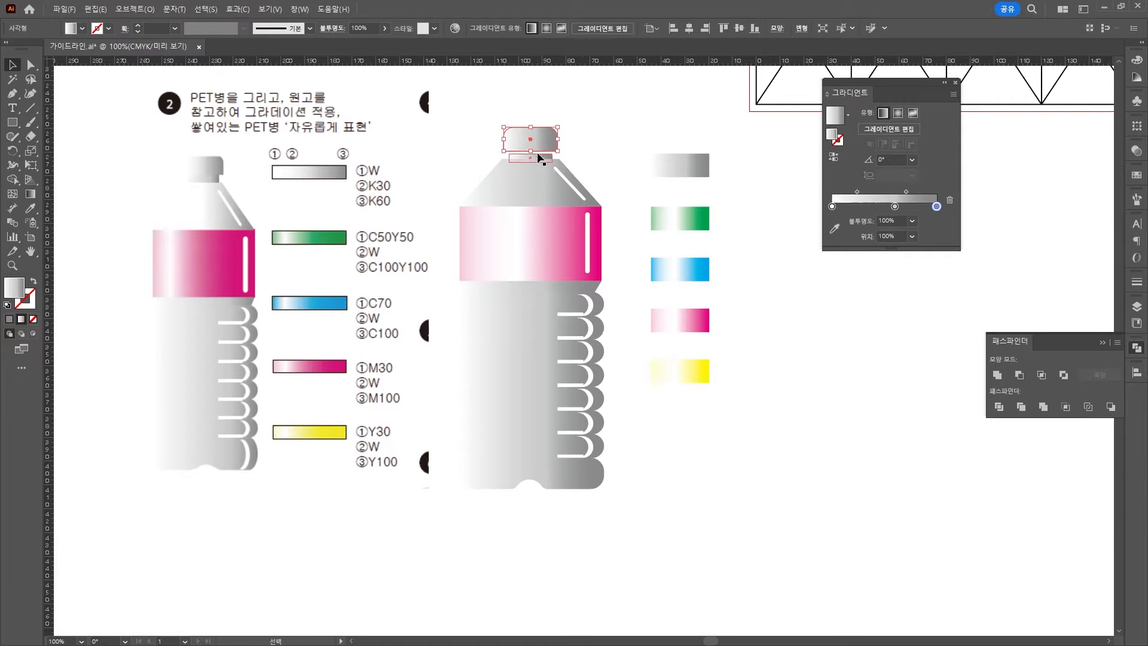
pyautogui.hotkey('ctrl', 'shift', 'a')
pyautogui.click(545, 156)
pyautogui.press('Up')
pyautogui.press('Up')
pyautogui.press('Up')
pyautogui.click(597, 150)
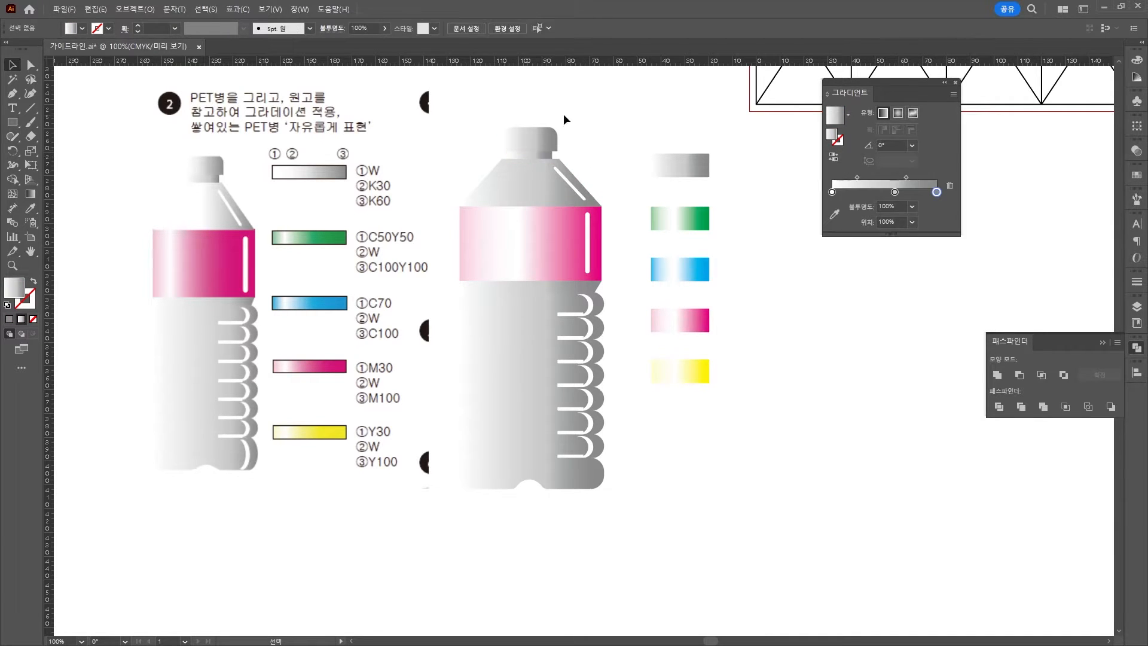
# Step: Redraw the gray gradients across the bottle's shoulder and the narrow tapered band below the label with the Gradient tool
pyautogui.click(521, 178)
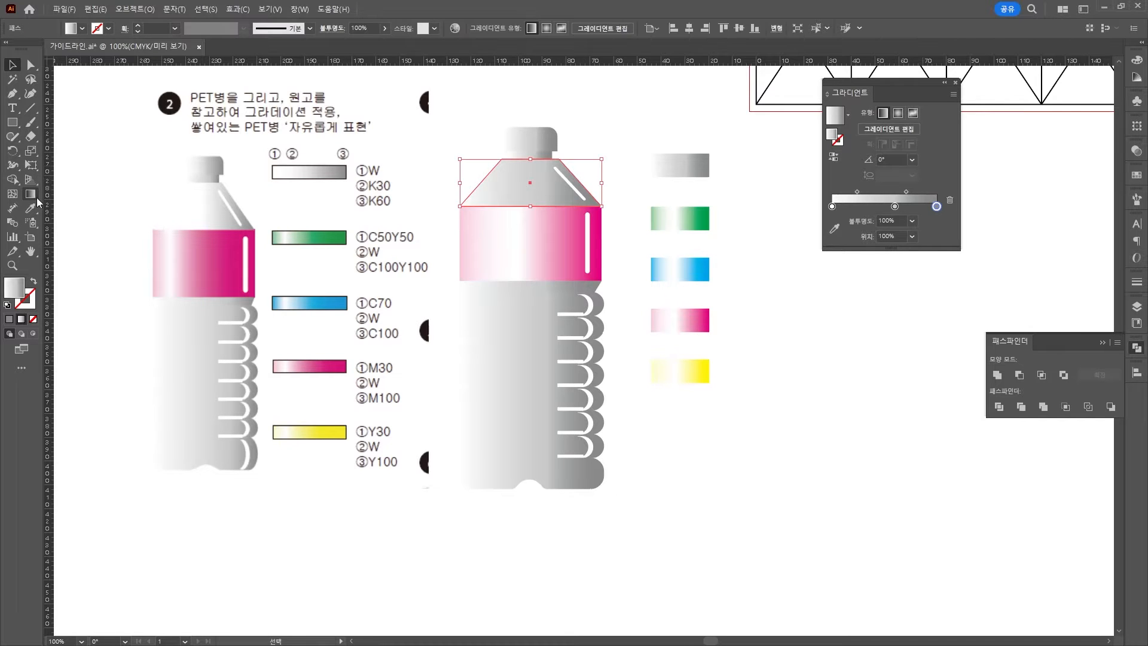
pyautogui.click(30, 193)
pyautogui.moveTo(473, 188)
pyautogui.mouseDown()
pyautogui.moveTo(664, 191)
pyautogui.moveTo(611, 194)
pyautogui.mouseUp()
pyautogui.press('v')
pyautogui.click(623, 311)
pyautogui.click(504, 286)
pyautogui.press('g')
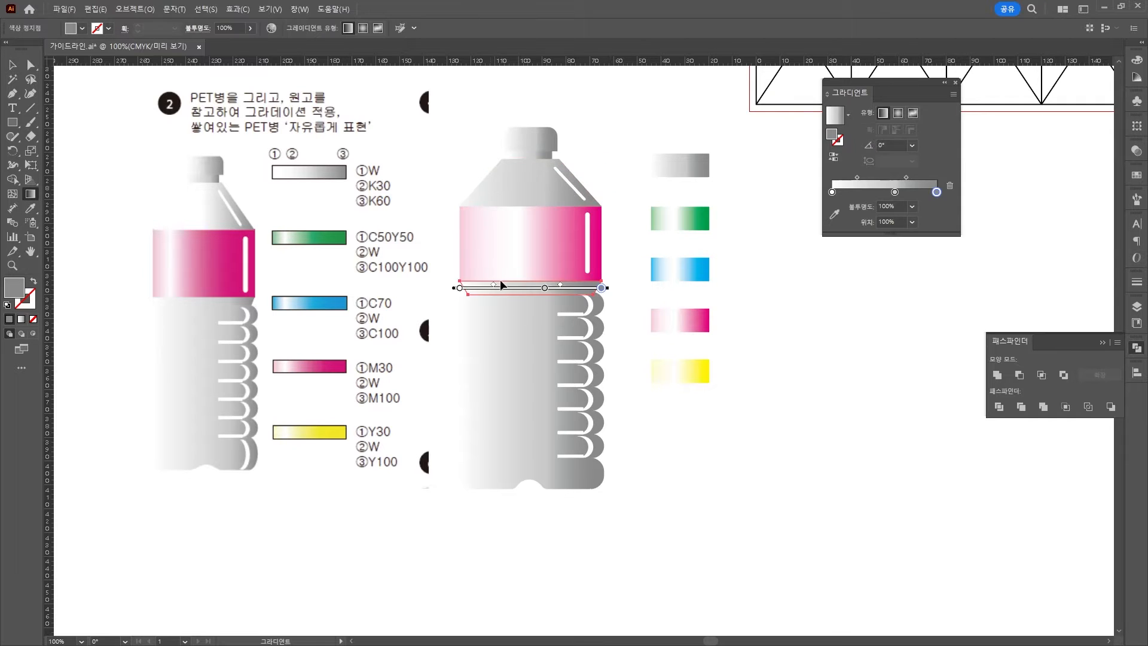
pyautogui.moveTo(454, 287); pyautogui.dragTo(609, 287)
pyautogui.press('v')
pyautogui.click(623, 269)
# Step: Stretch the cap's gray gradient horizontally past both of its side edges with the Gradient tool
pyautogui.click(543, 130)
pyautogui.press('g')
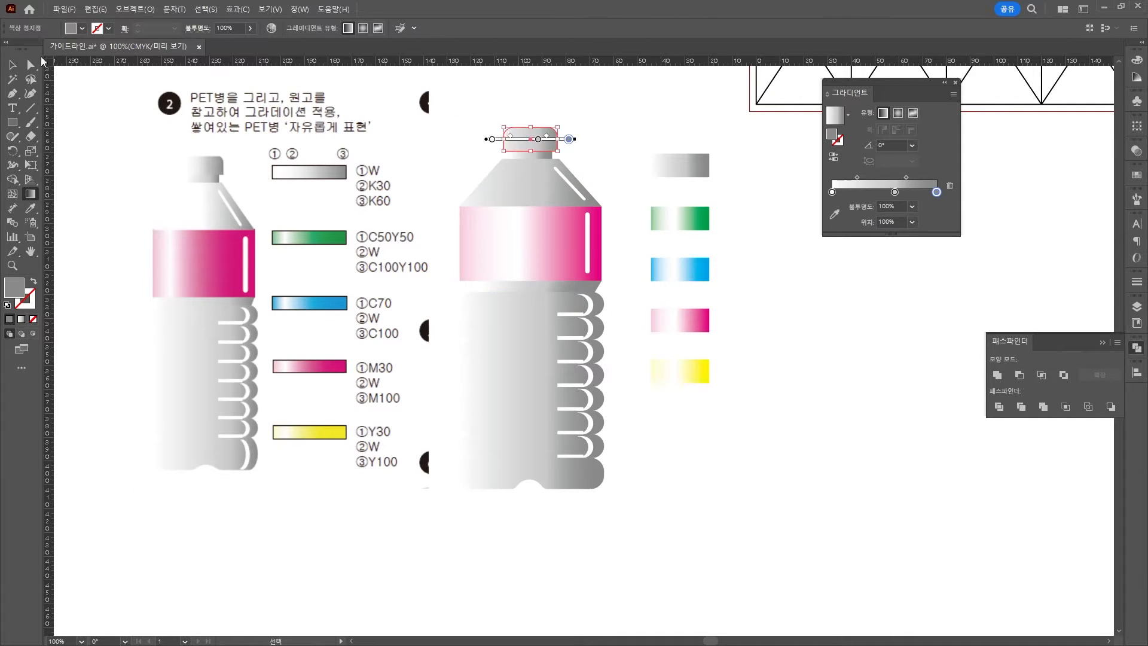
pyautogui.press('v')
pyautogui.click(623, 519)
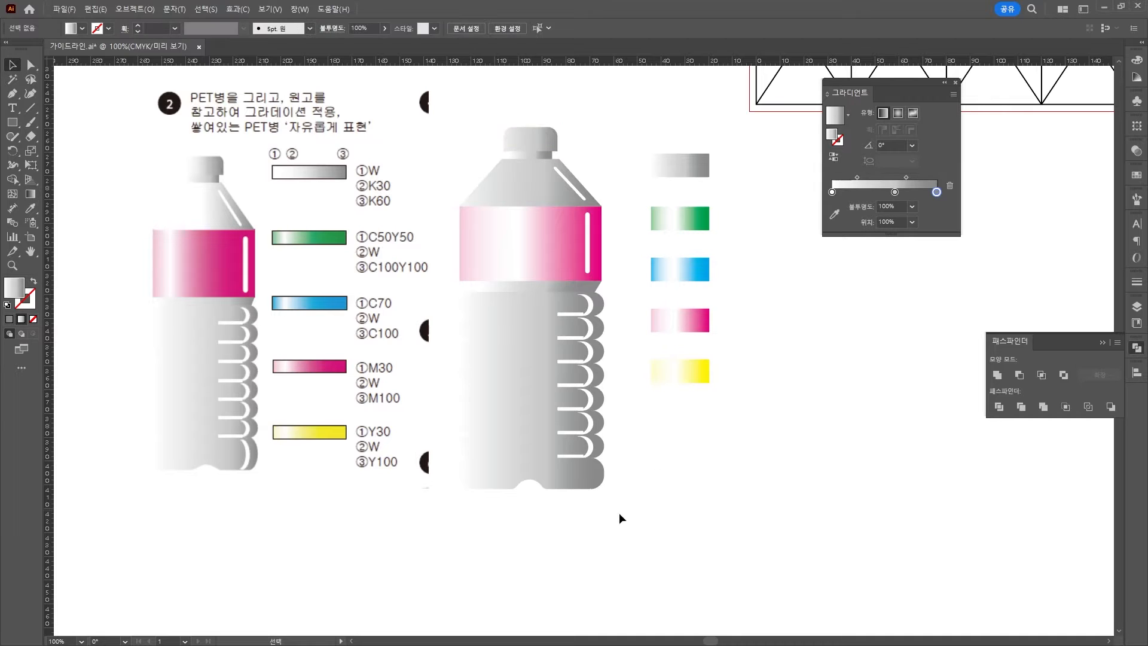
# Step: Raise the cap and neck ring and extend the top of the bottle's shoulder upward to meet them
pyautogui.hotkey('shift', 'Up')
pyautogui.click(524, 180)
pyautogui.moveTo(555, 174); pyautogui.dragTo(531, 148)
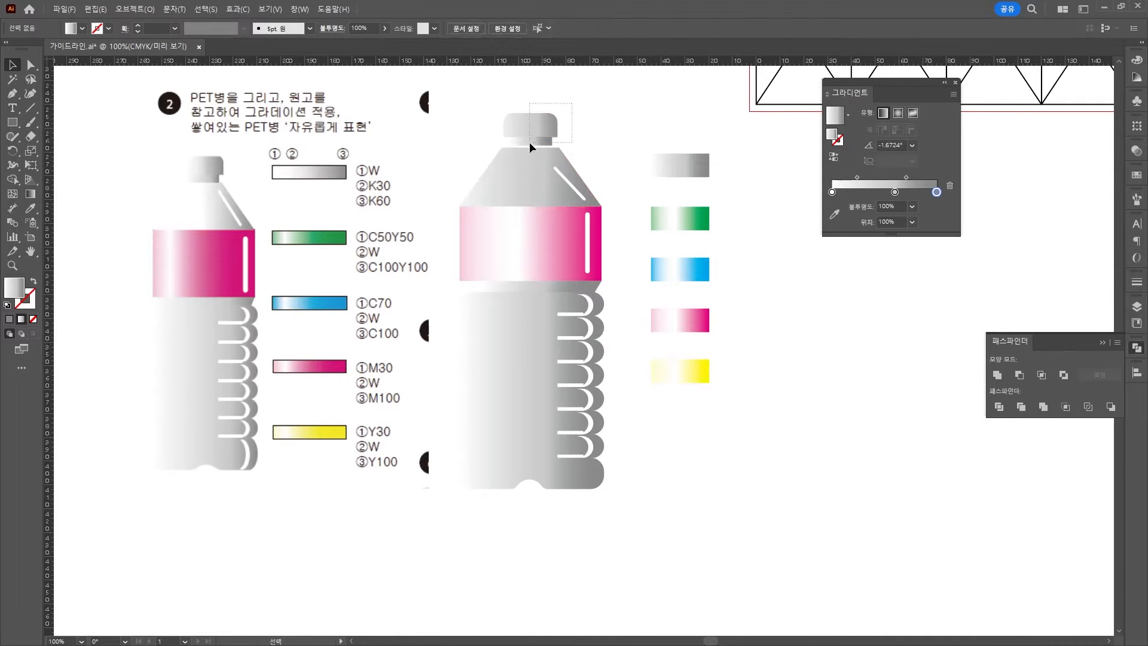
pyautogui.click(625, 174)
pyautogui.click(570, 183)
pyautogui.scroll(2, 699, 218)
# Step: Select the cap, neck ring and shoulder together and nudge them upward above the label
pyautogui.click(32, 64)
pyautogui.click(12, 64)
pyautogui.moveTo(413, 117); pyautogui.dragTo(445, 202)
pyautogui.scroll(-3, 488, 213)
pyautogui.click(544, 316)
pyautogui.hotkey('shift', 'Up')
pyautogui.hotkey('shift', 'Up')
pyautogui.click(445, 221)
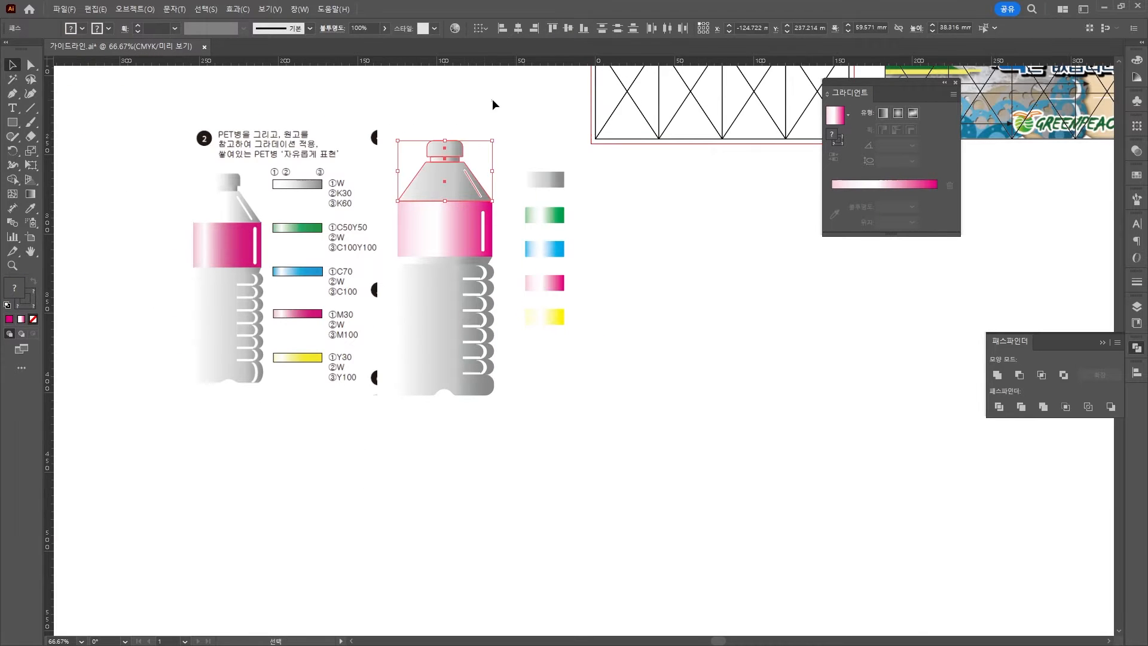
# Step: Select the whole bottle and place four evenly spaced copies in a row beside the gradient swatches
pyautogui.click(425, 116)
pyautogui.moveTo(497, 412); pyautogui.dragTo(435, 250)
pyautogui.scroll(2, 436, 250)
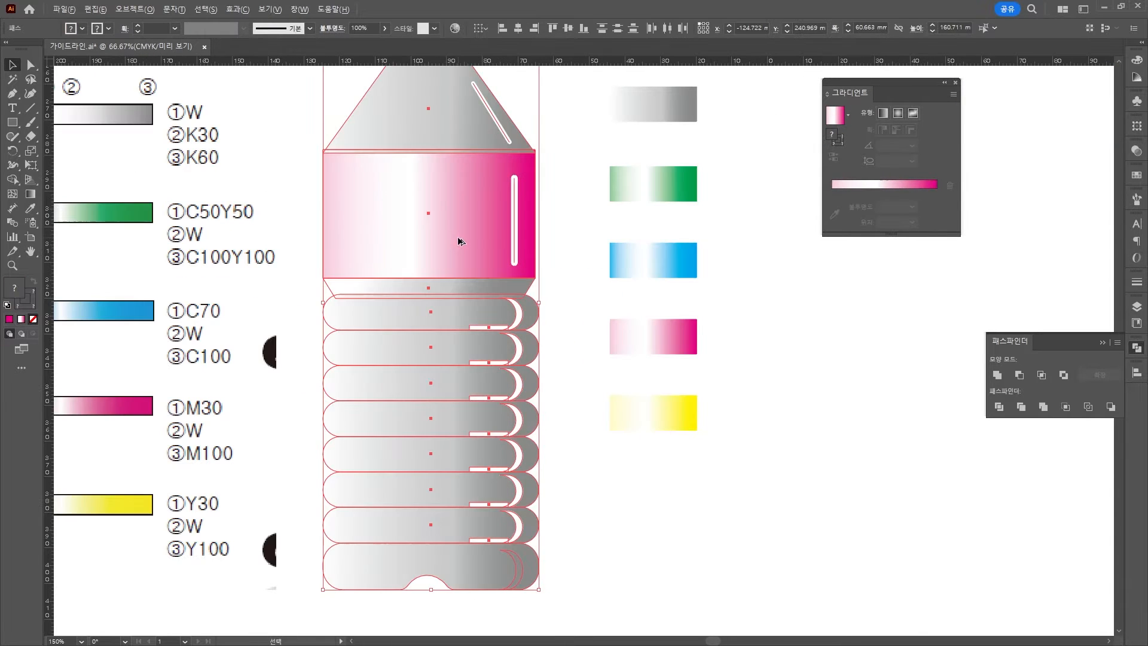
pyautogui.click(564, 165)
pyautogui.scroll(2, 564, 165)
pyautogui.moveTo(385, 85); pyautogui.dragTo(525, 200)
pyautogui.scroll(-3, 570, 156)
pyautogui.moveTo(556, 111); pyautogui.dragTo(506, 331)
pyautogui.moveTo(522, 251); pyautogui.dragTo(675, 278)
pyautogui.moveTo(495, 267); pyautogui.dragTo(583, 267)
pyautogui.moveTo(583, 267); pyautogui.dragTo(759, 267)
# Step: Fill the first three copies' labels with the green, blue and yellow swatch gradients and delete the fourth copy
pyautogui.click(485, 275)
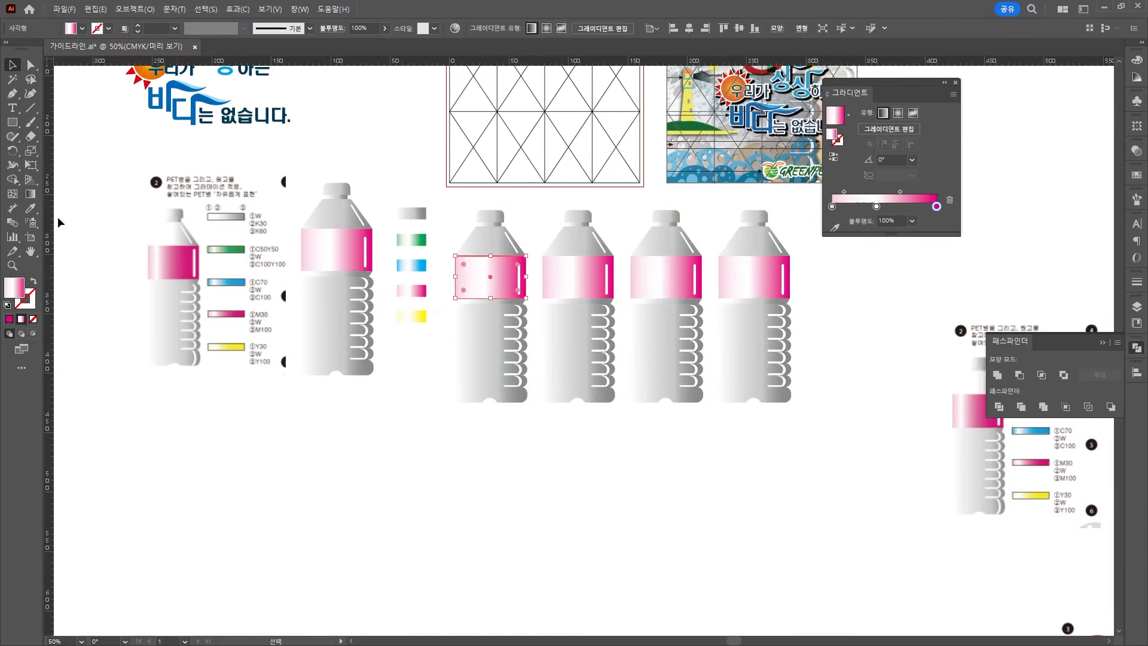
pyautogui.click(30, 209)
pyautogui.click(413, 240)
pyautogui.keyDown('ctrl'); pyautogui.click(578, 277); pyautogui.keyUp('ctrl')
pyautogui.click(412, 264)
pyautogui.keyDown('ctrl'); pyautogui.click(665, 276); pyautogui.keyUp('ctrl')
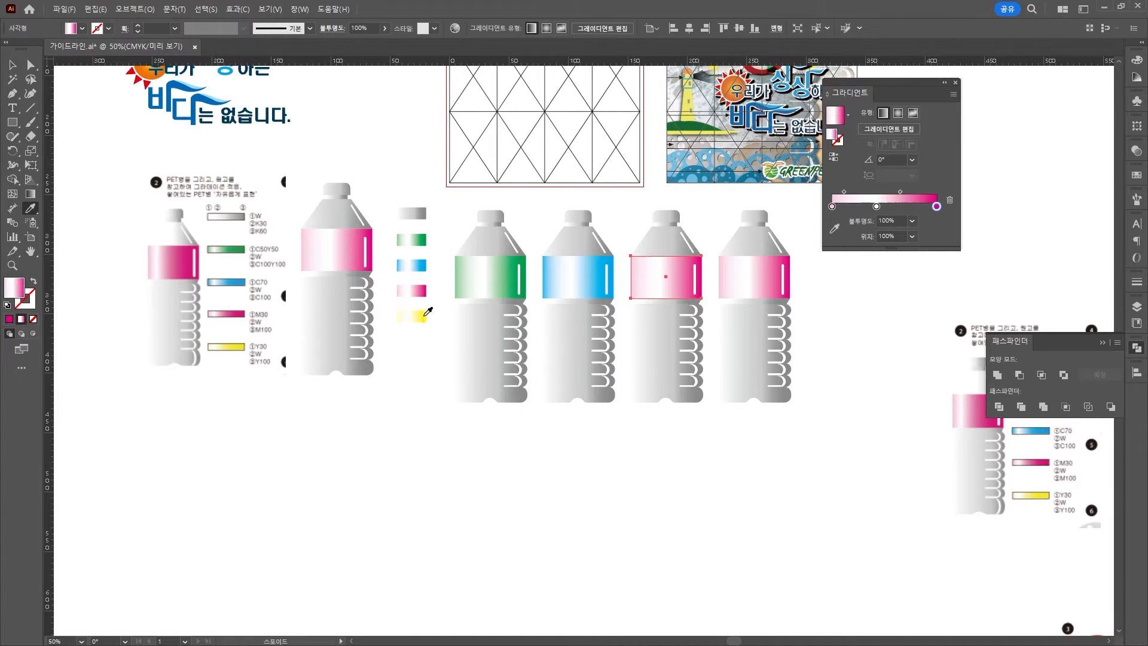
pyautogui.click(411, 316)
pyautogui.click(12, 65)
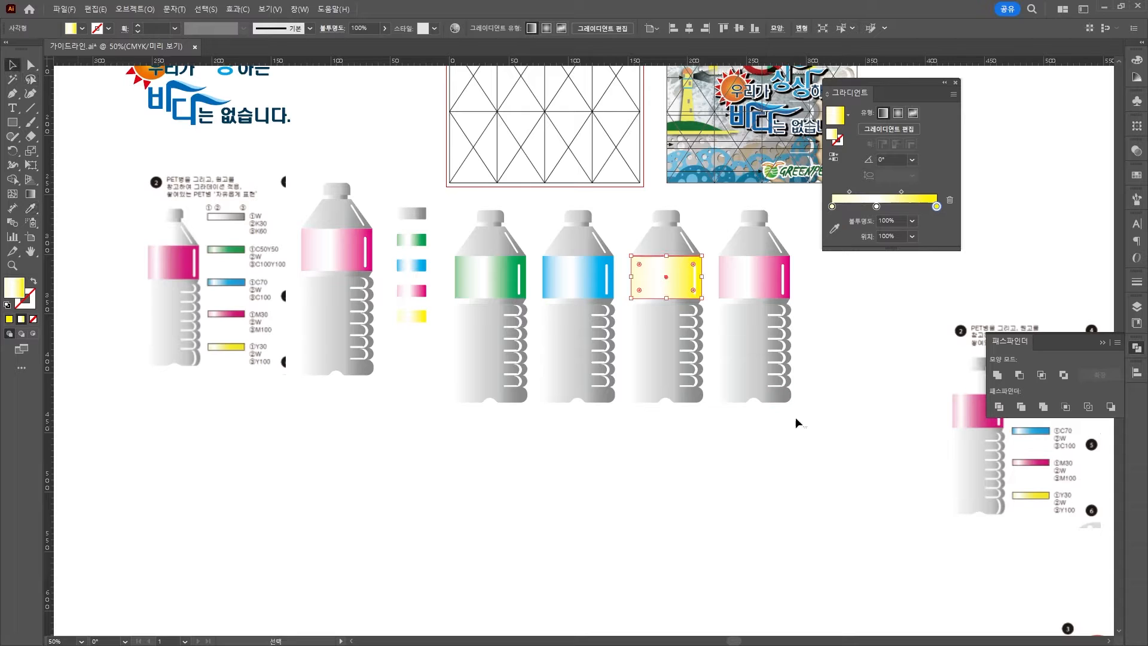
pyautogui.moveTo(799, 422); pyautogui.dragTo(733, 212)
pyautogui.press('Delete')
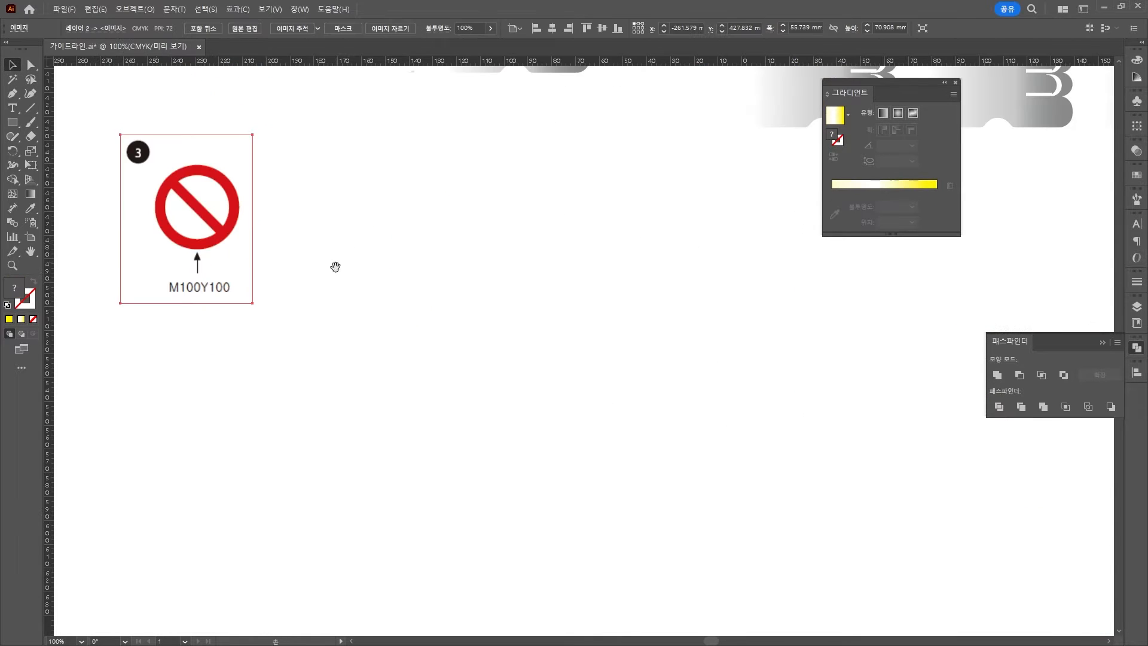
# Step: Draw an unfilled circle about 36.7 mm in diameter beside the prohibition sign reference and give it a 16 pt red stroke
pyautogui.click(12, 122)
pyautogui.click(57, 151)
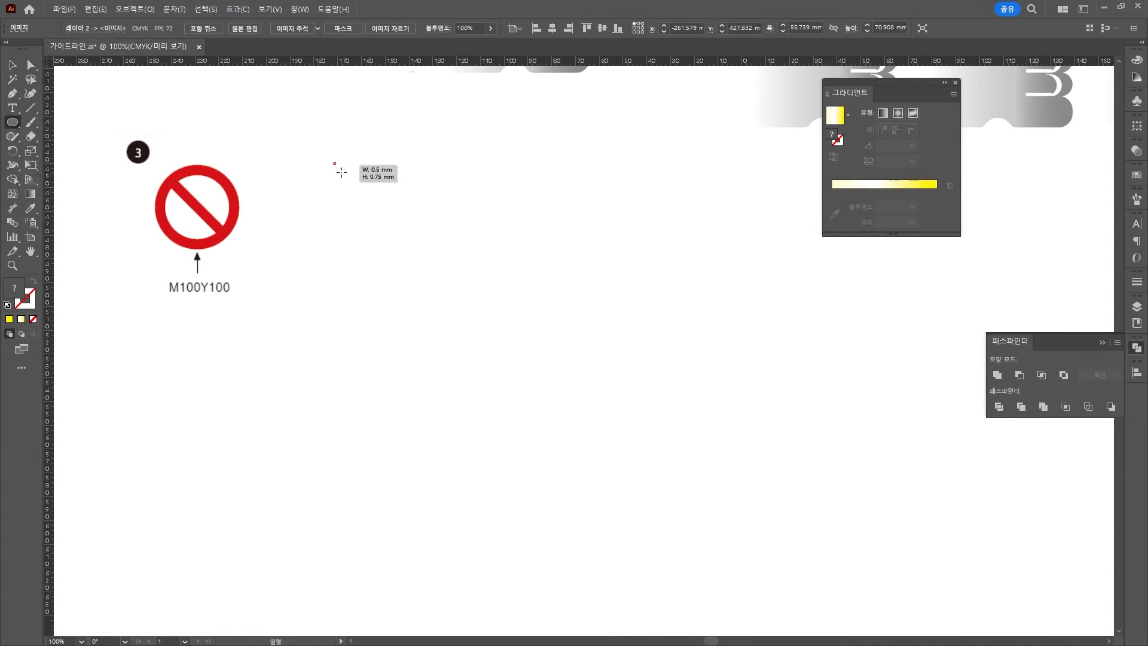
pyautogui.moveTo(335, 163); pyautogui.dragTo(423, 250)
pyautogui.click(137, 26)
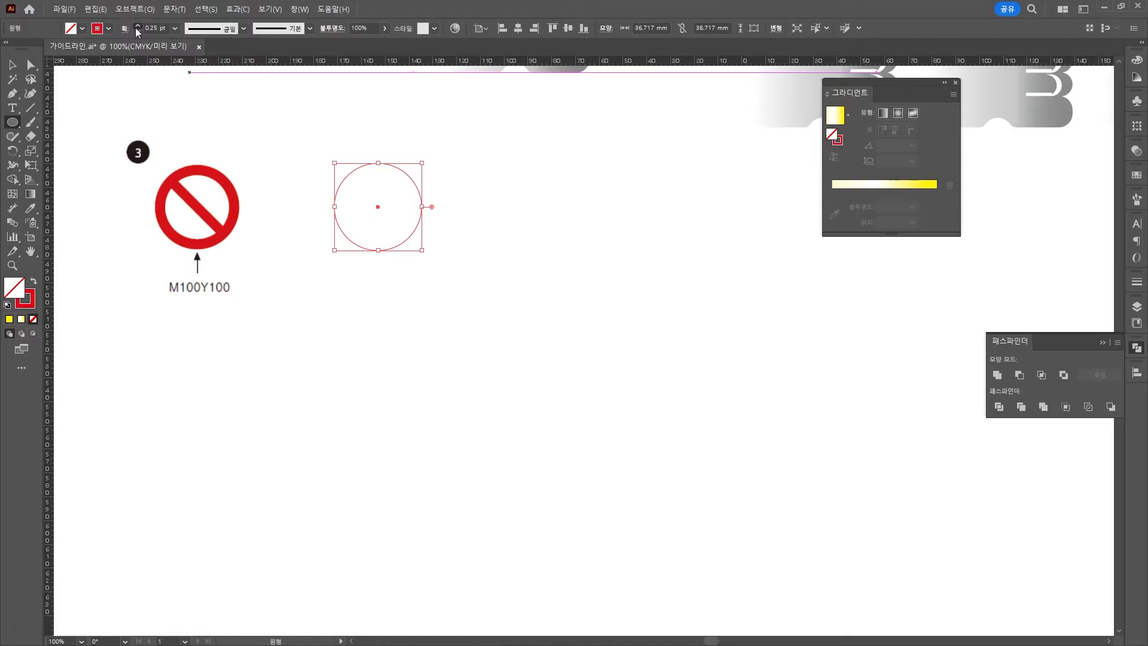
pyautogui.click(137, 27)
pyautogui.click(137, 27)
pyautogui.click(137, 27)
pyautogui.click(174, 29)
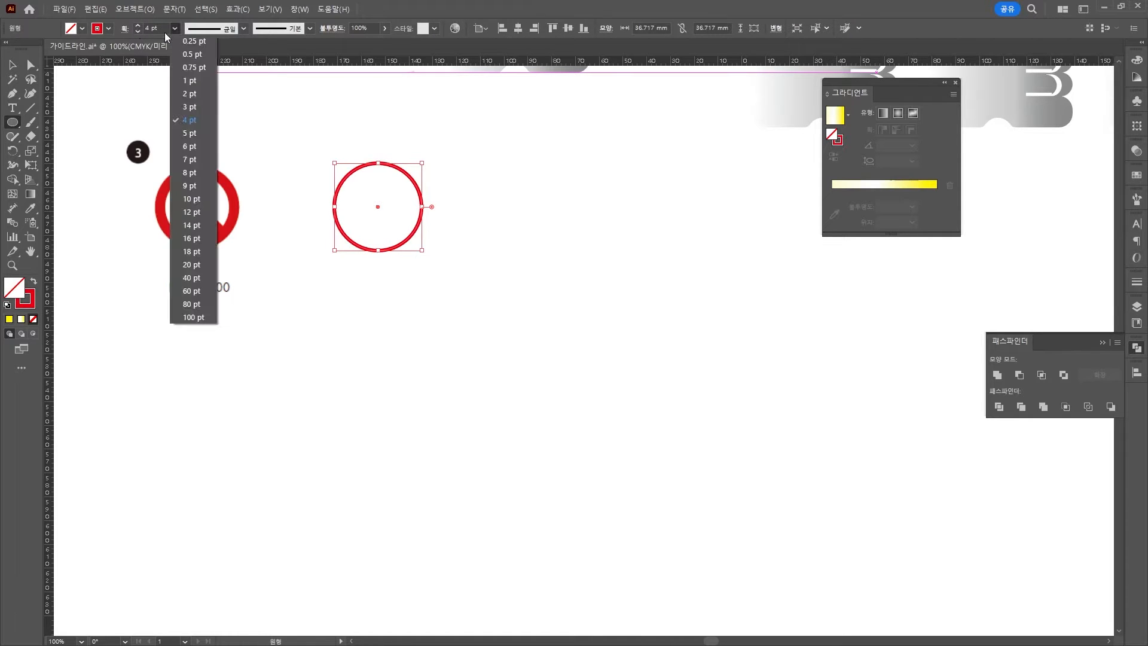
pyautogui.click(202, 241)
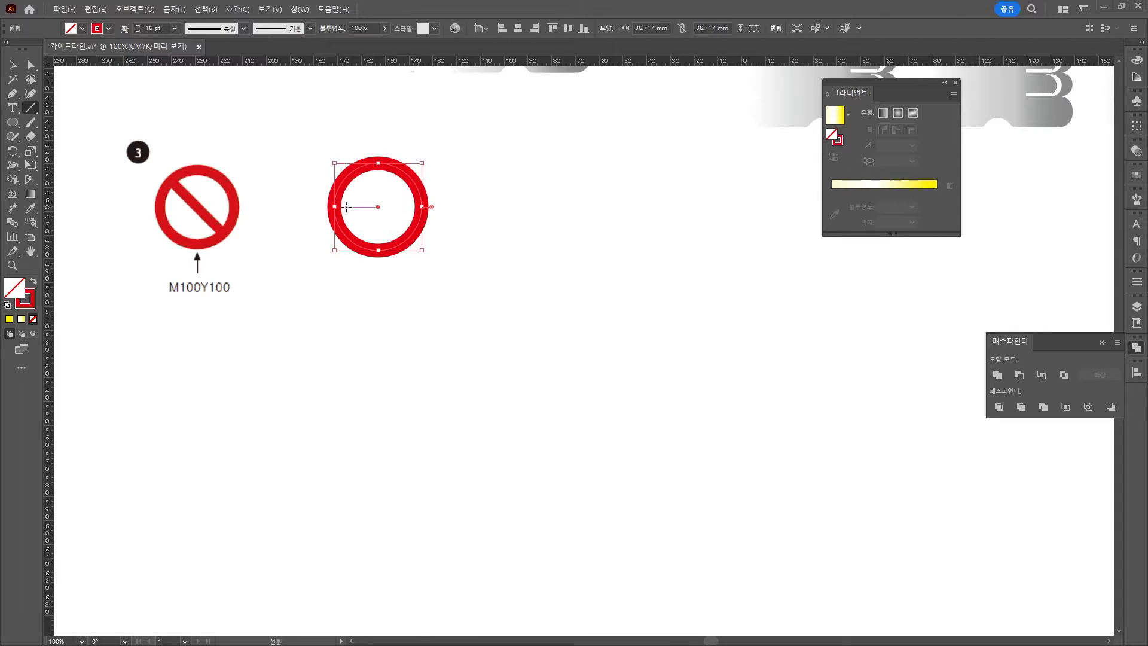
# Step: Draw a horizontal line about 39.7 mm long across the circle and align both by their horizontal centers
pyautogui.moveTo(347, 207); pyautogui.dragTo(442, 207)
pyautogui.press('v')
pyautogui.moveTo(321, 105); pyautogui.dragTo(430, 308)
pyautogui.click(518, 28)
# Step: Rotate the circle and line about 45° clockwise and reduce their red stroke to 14 pt
pyautogui.moveTo(352, 134); pyautogui.dragTo(500, 293)
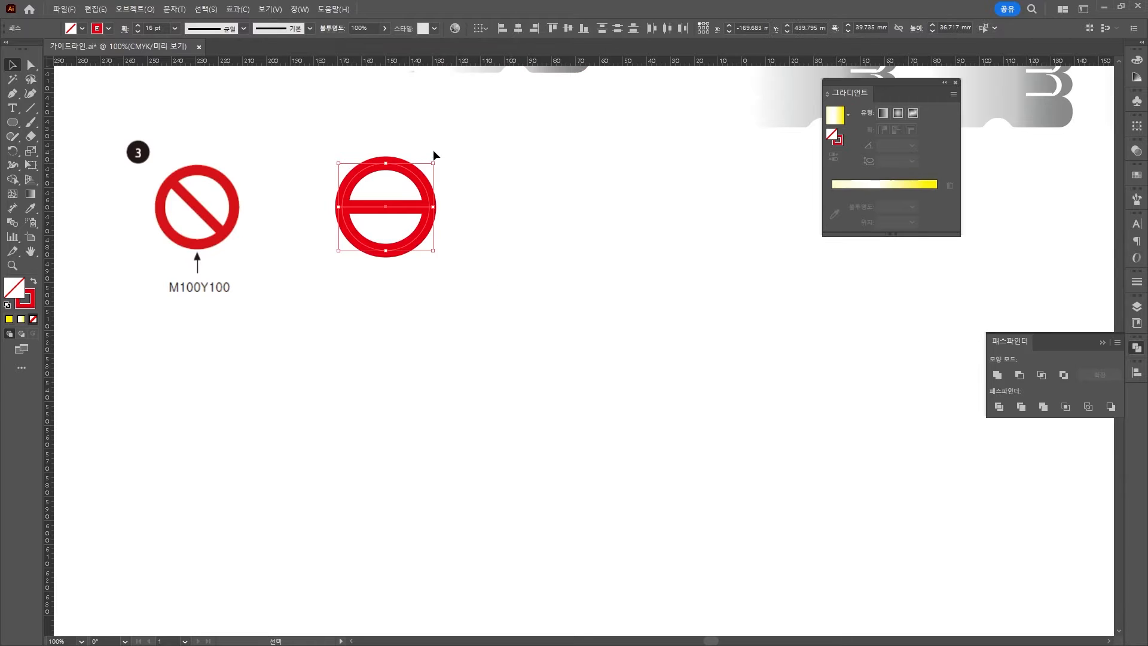
pyautogui.moveTo(435, 159); pyautogui.dragTo(480, 177)
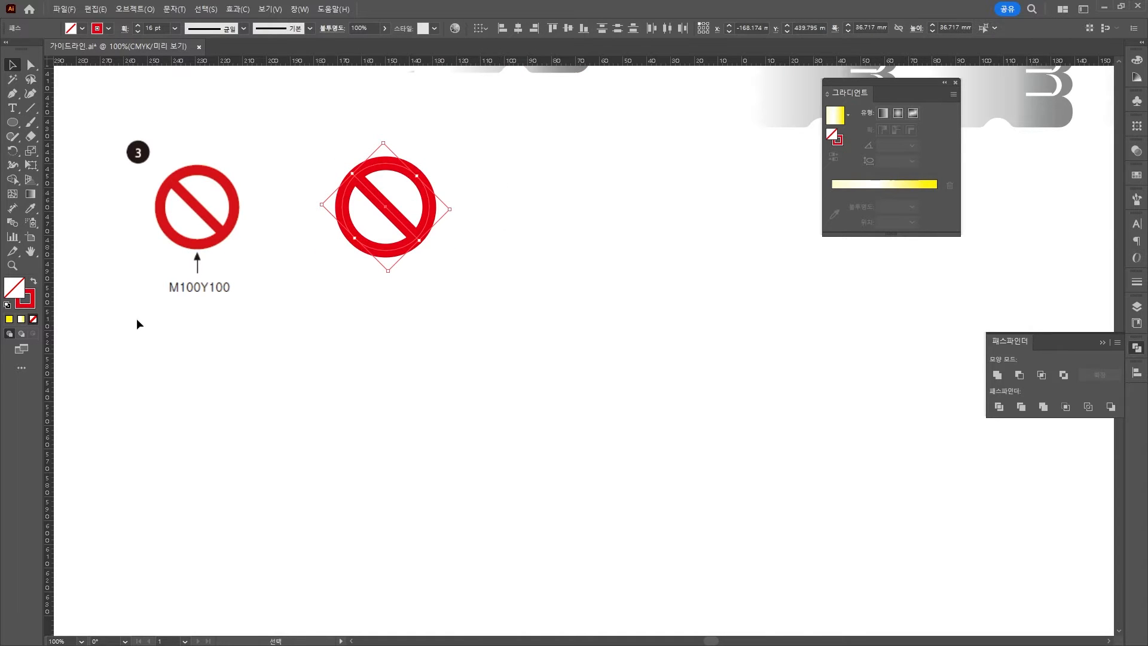
pyautogui.click(31, 308)
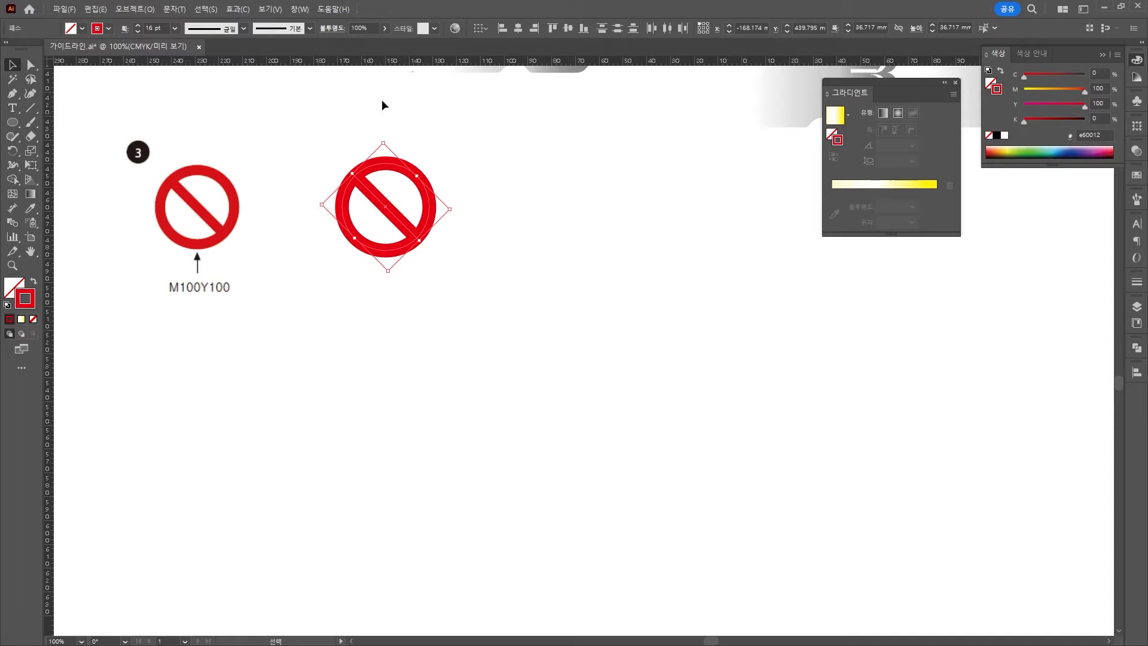
pyautogui.click(138, 32)
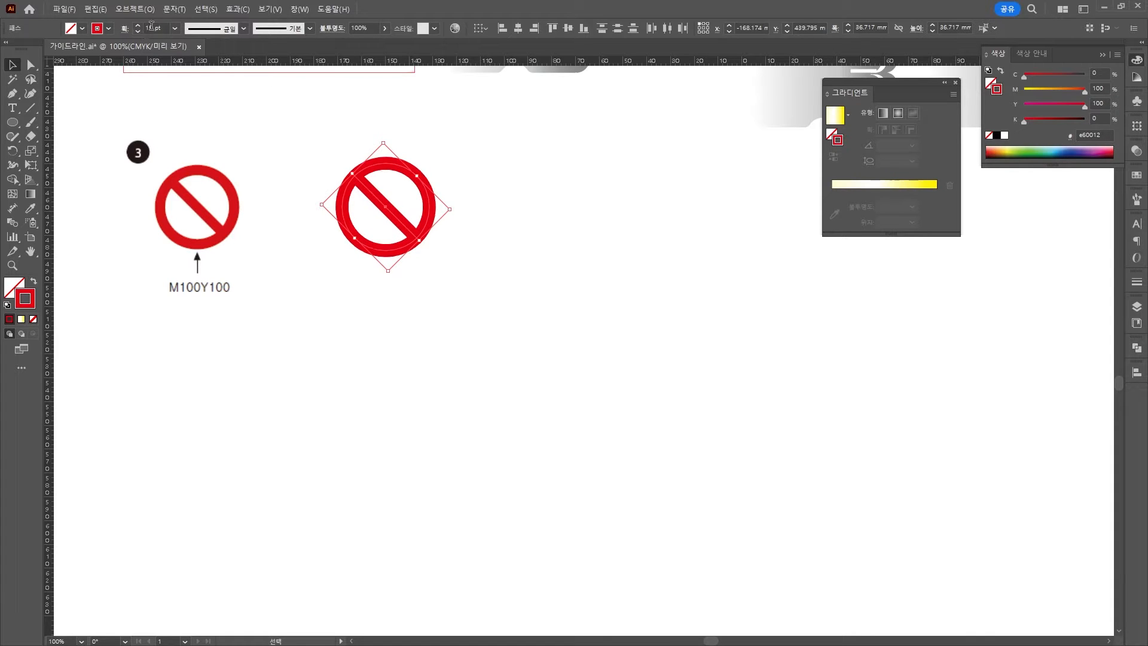
pyautogui.click(694, 324)
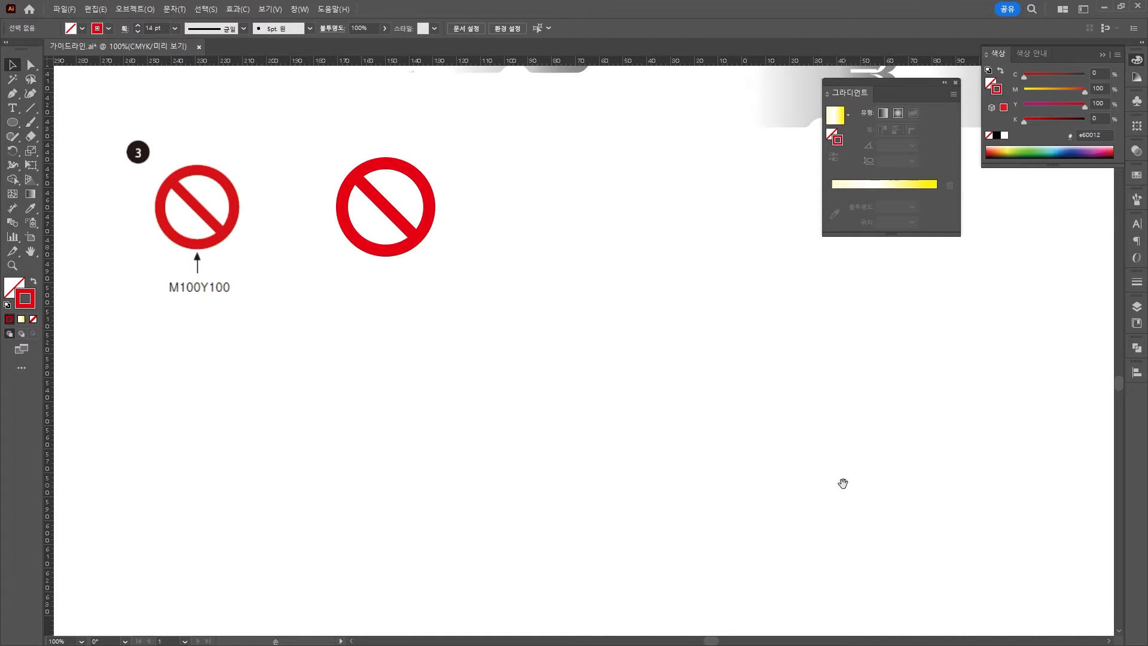
# Step: Draw a circle about 18.3 mm wide beside the lighthouse reference and delete its lowest anchor point to leave a semicircle
pyautogui.moveTo(825, 346); pyautogui.dragTo(476, 301)
pyautogui.click(419, 296)
pyautogui.click(651, 305)
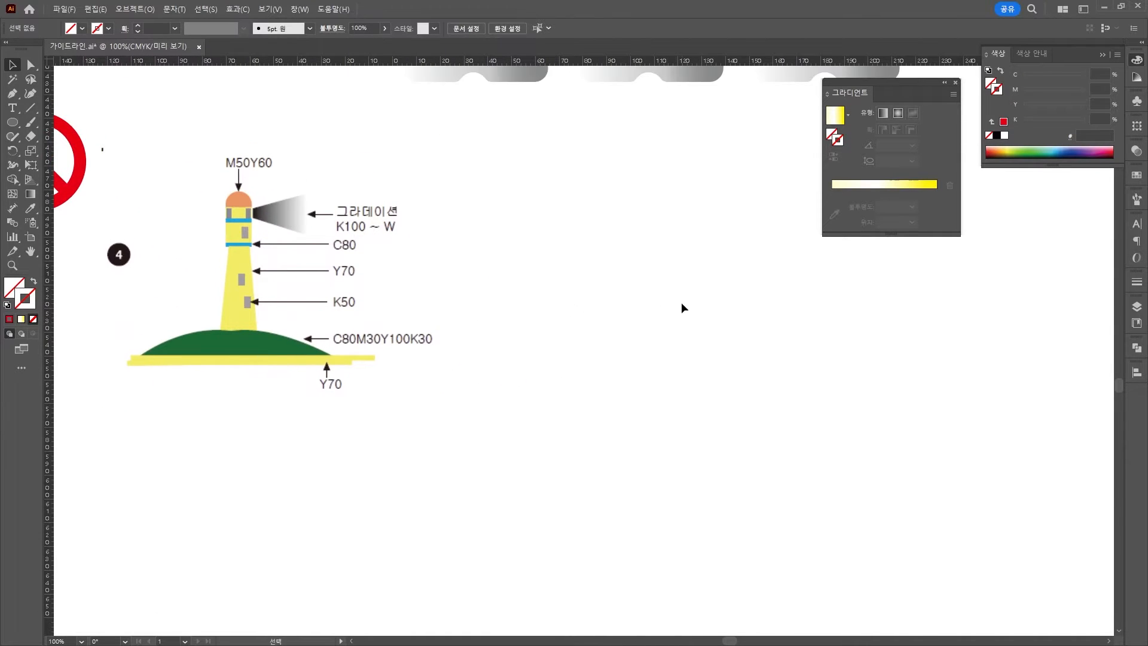
pyautogui.scroll(1, 677, 322)
pyautogui.moveTo(481, 255); pyautogui.dragTo(707, 335)
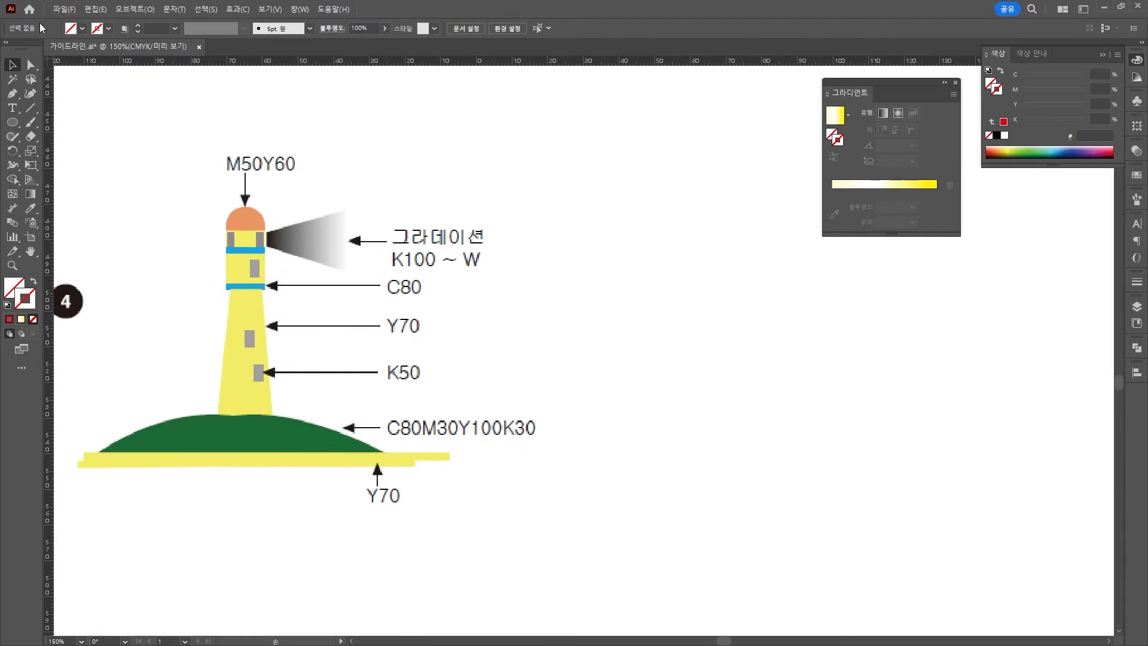
pyautogui.moveTo(600, 153)
pyautogui.mouseDown()
pyautogui.moveTo(666, 219)
pyautogui.moveTo(656, 243)
pyautogui.mouseUp()
pyautogui.click(31, 64)
pyautogui.press('Delete')
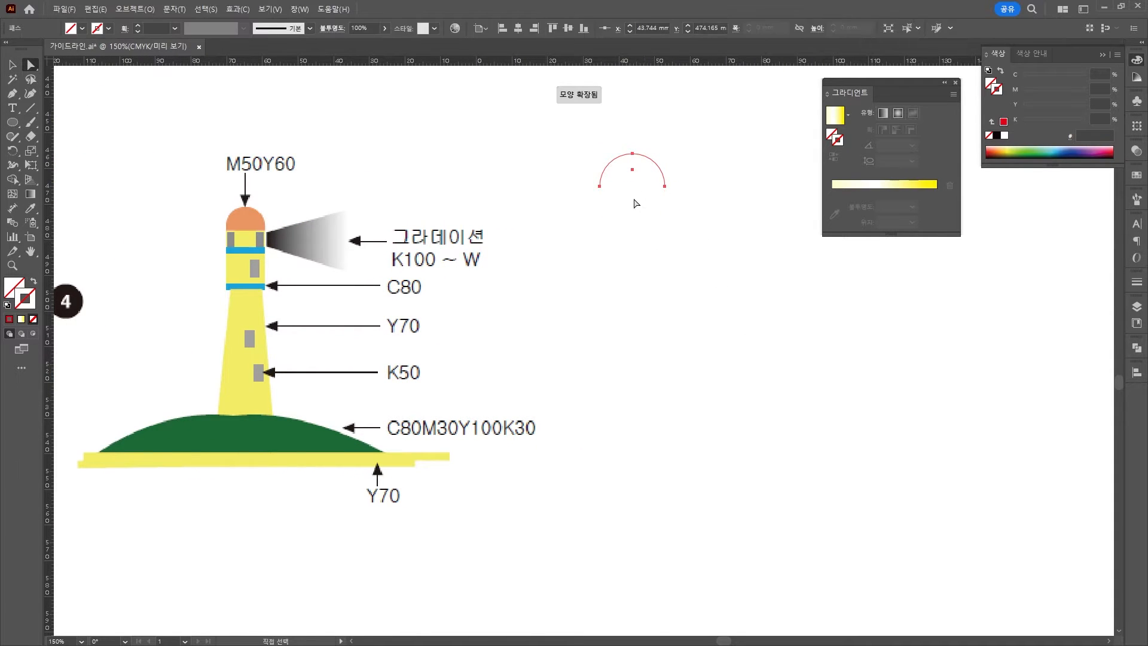
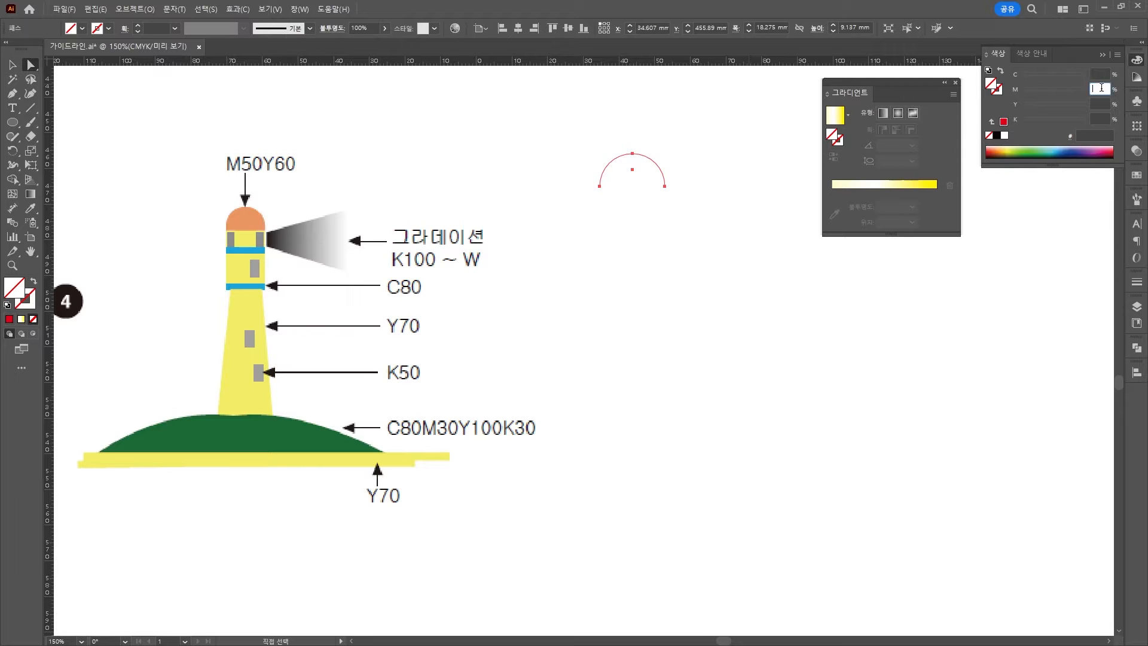
# Step: Fill the lighthouse's semicircular dome with M50 Y60
pyautogui.write('50')
pyautogui.press('Tab')
pyautogui.write('60')
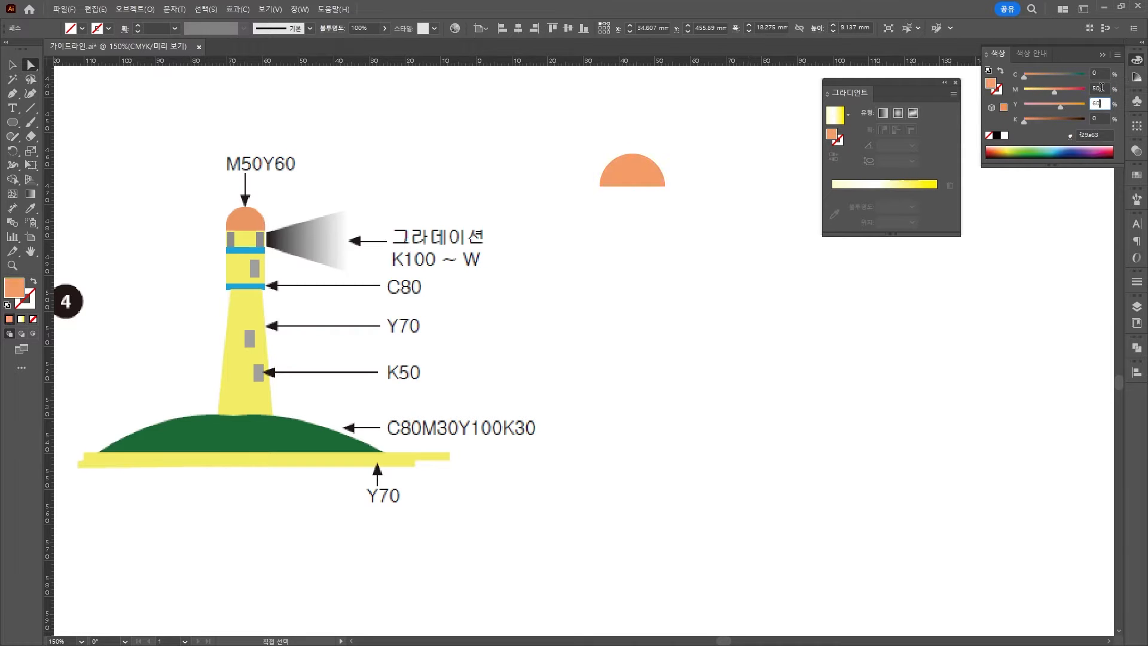
# Step: Extend the dome's lower edge straight down by about 2 mm with the Pen tool
pyautogui.hotkey('ctrl', '=')
pyautogui.hotkey('ctrl', '=')
pyautogui.hotkey('ctrl', '=')
pyautogui.hotkey('ctrl', '=')
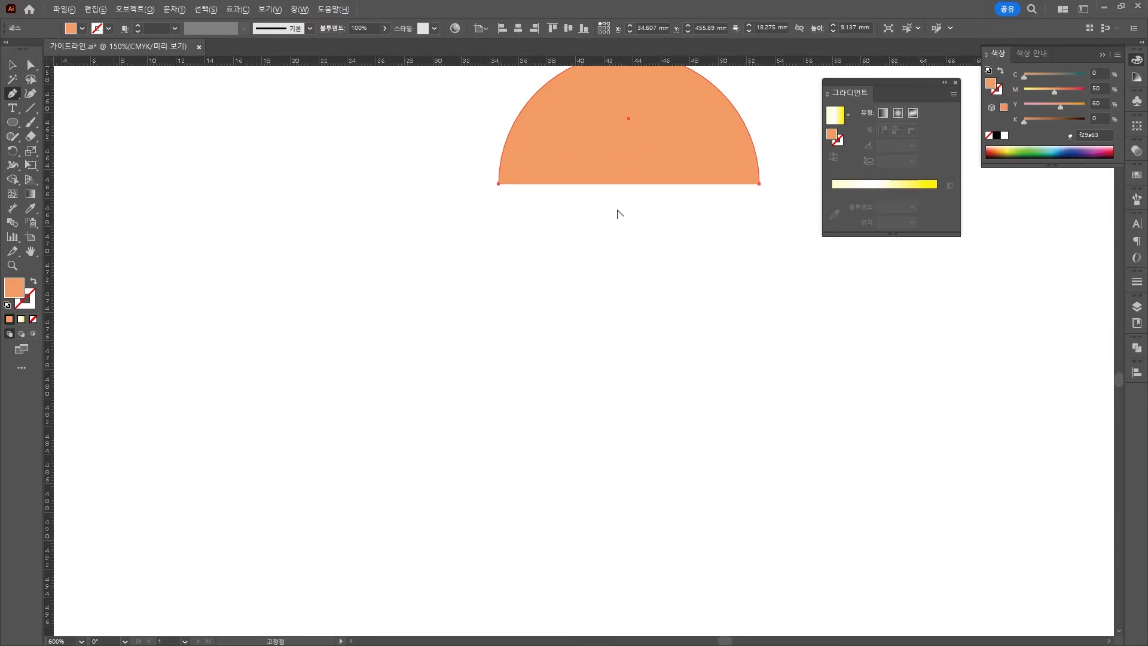
pyautogui.moveTo(499, 184); pyautogui.dragTo(499, 212)
pyautogui.moveTo(759, 184); pyautogui.dragTo(760, 213)
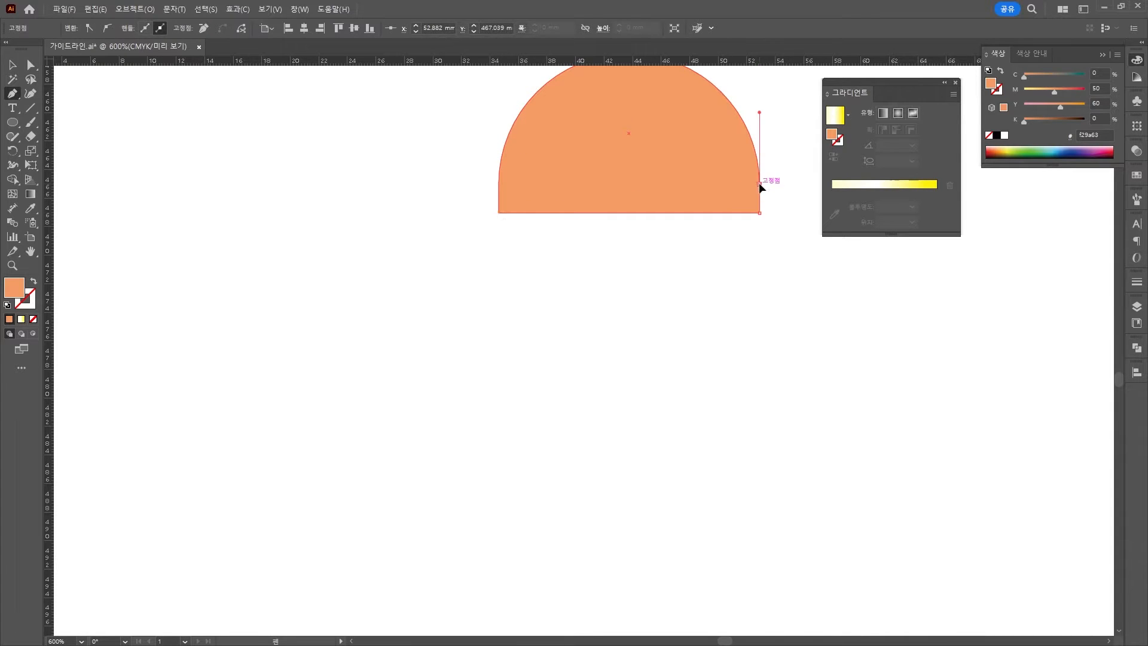
pyautogui.hotkey('ctrl', '-')
pyautogui.hotkey('ctrl', '-')
pyautogui.hotkey('ctrl', '-')
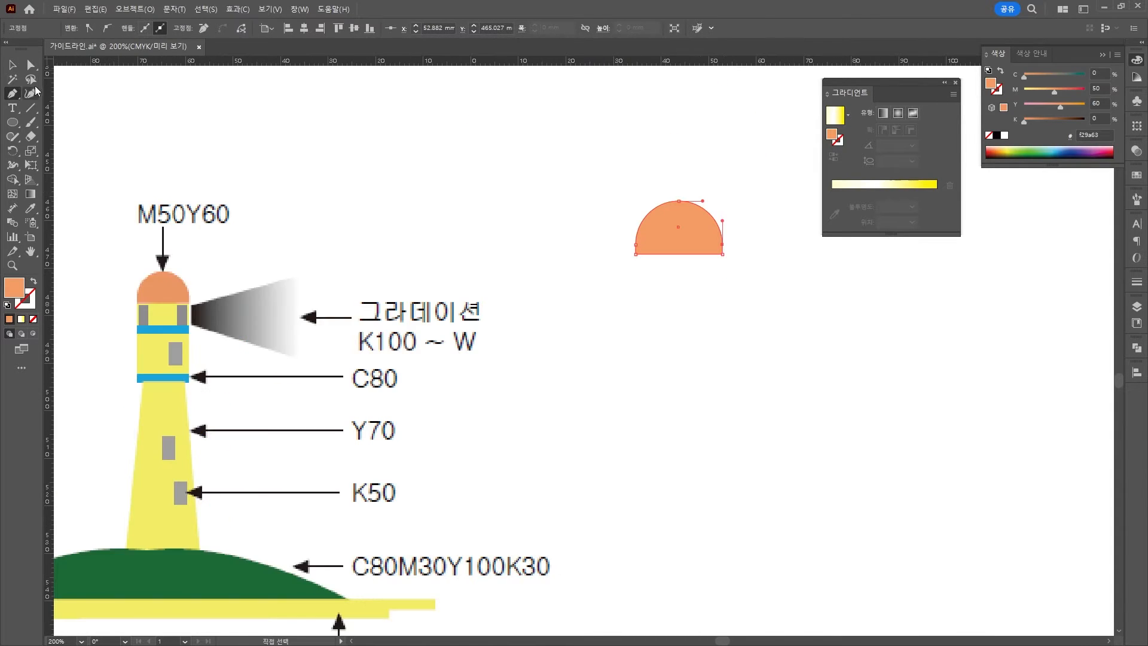
# Step: Draw a rectangle about 18.3 by 8.7 mm directly beneath the lighthouse dome
pyautogui.moveTo(12, 122); pyautogui.dragTo(12, 122)
pyautogui.click(54, 126)
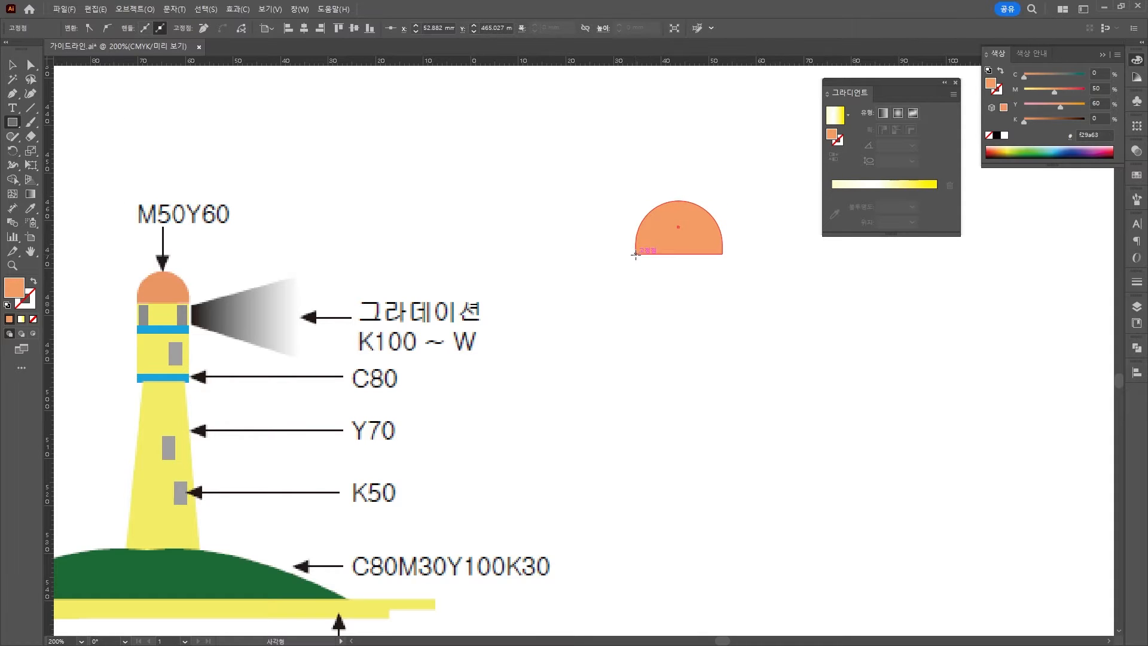
pyautogui.moveTo(636, 254)
pyautogui.mouseDown()
pyautogui.moveTo(728, 304)
pyautogui.moveTo(722, 295)
pyautogui.mouseUp()
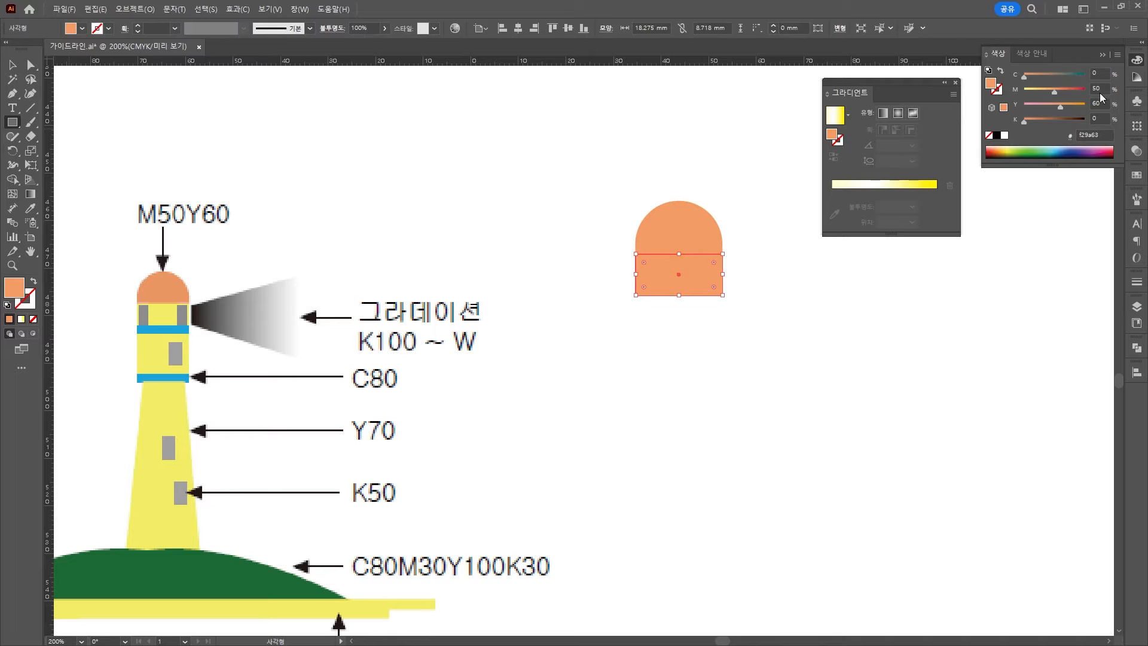
# Step: Fill the rectangle beneath the dome with C0 M0 Y70
pyautogui.write('0')
pyautogui.press('Tab')
pyautogui.write('0')
pyautogui.press('Tab')
pyautogui.write('70')
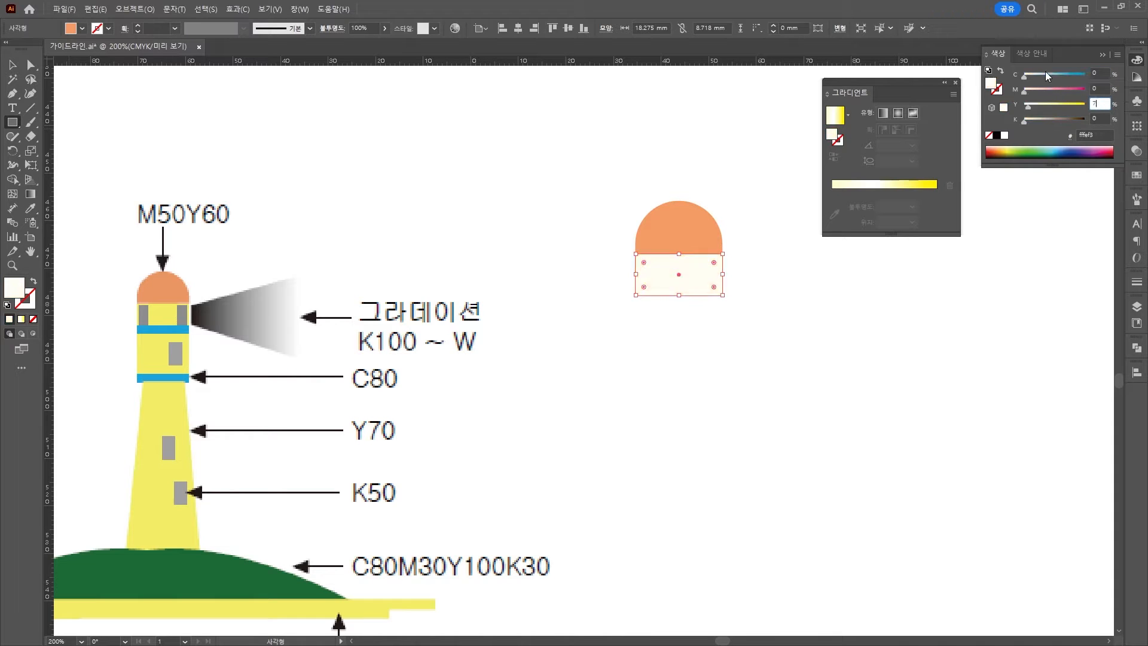
pyautogui.press('Return')
pyautogui.press('v')
pyautogui.click(12, 66)
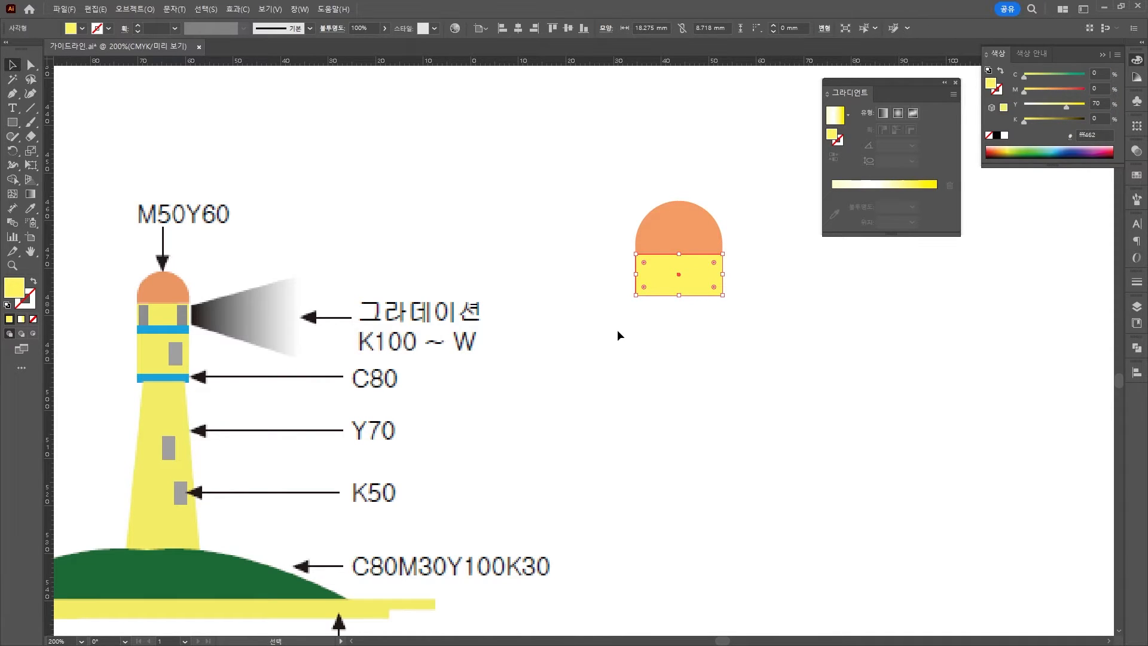
# Step: Add a thin strip about 18.3 by 1.9 mm along the lower edge of the yellow rectangle
pyautogui.click(619, 330)
pyautogui.moveTo(687, 287)
pyautogui.mouseDown()
pyautogui.moveTo(697, 327)
pyautogui.moveTo(679, 304)
pyautogui.mouseUp()
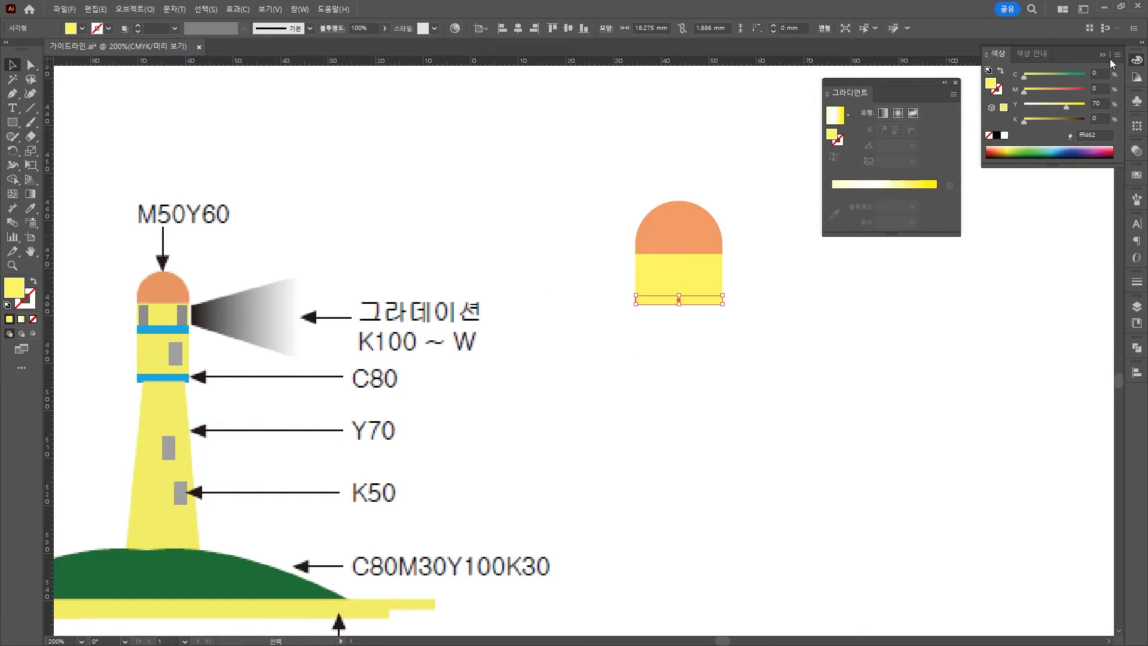
# Step: Fill the thin strip beneath the yellow section with C80 and Y0
pyautogui.write('80')
pyautogui.press('Tab')
pyautogui.press('Tab')
pyautogui.write('0')
pyautogui.press('Tab')
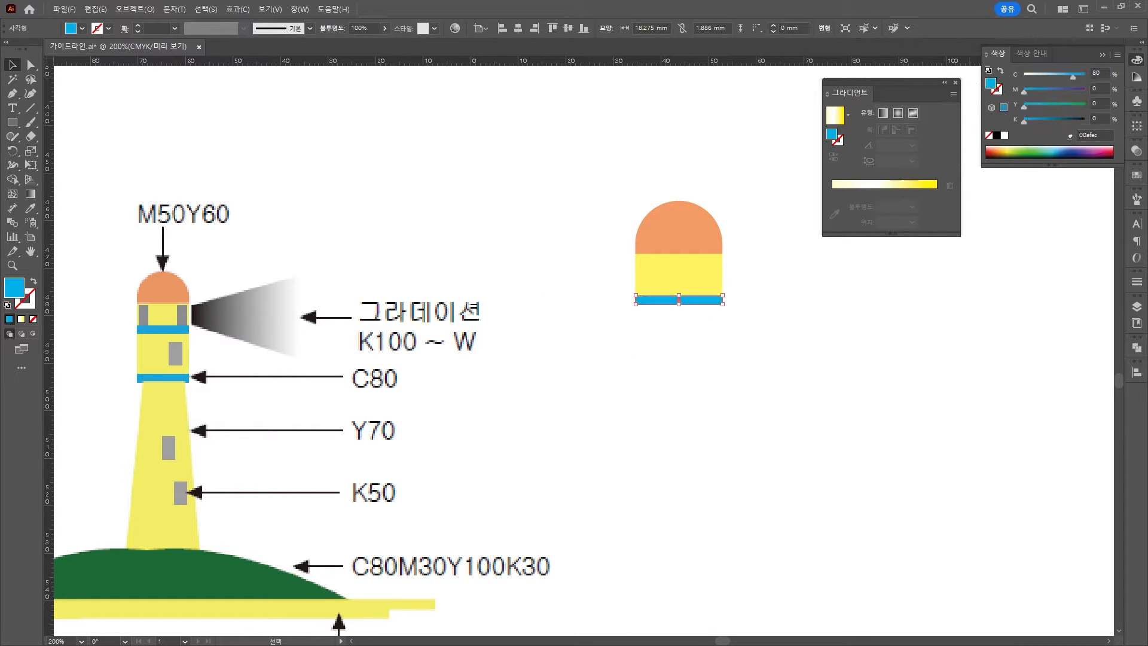
# Step: Copy the yellow section and its blue strip directly below, making the second yellow section taller than the first
pyautogui.click(638, 267)
pyautogui.moveTo(680, 295); pyautogui.dragTo(692, 376)
pyautogui.keyDown('shift'); pyautogui.click(703, 272); pyautogui.keyUp('shift')
pyautogui.hotkey('ctrl', 'shift', 'a')
pyautogui.click(717, 316)
pyautogui.click(682, 321)
pyautogui.moveTo(682, 335); pyautogui.dragTo(681, 371)
pyautogui.click(730, 375)
pyautogui.scroll(-3, 684, 369)
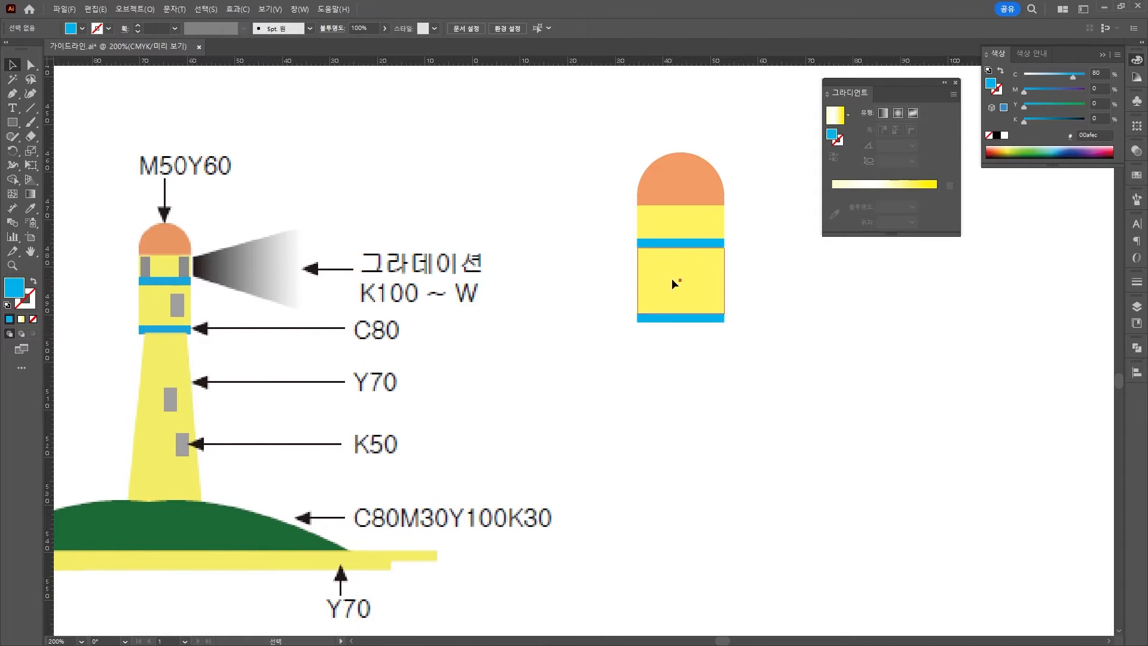
# Step: Add a yellow tower body about 18.3 by 48.2 mm beneath the lower blue strip and narrow its upper edge with the Scale tool
pyautogui.moveTo(672, 278); pyautogui.dragTo(683, 548)
pyautogui.press('a')
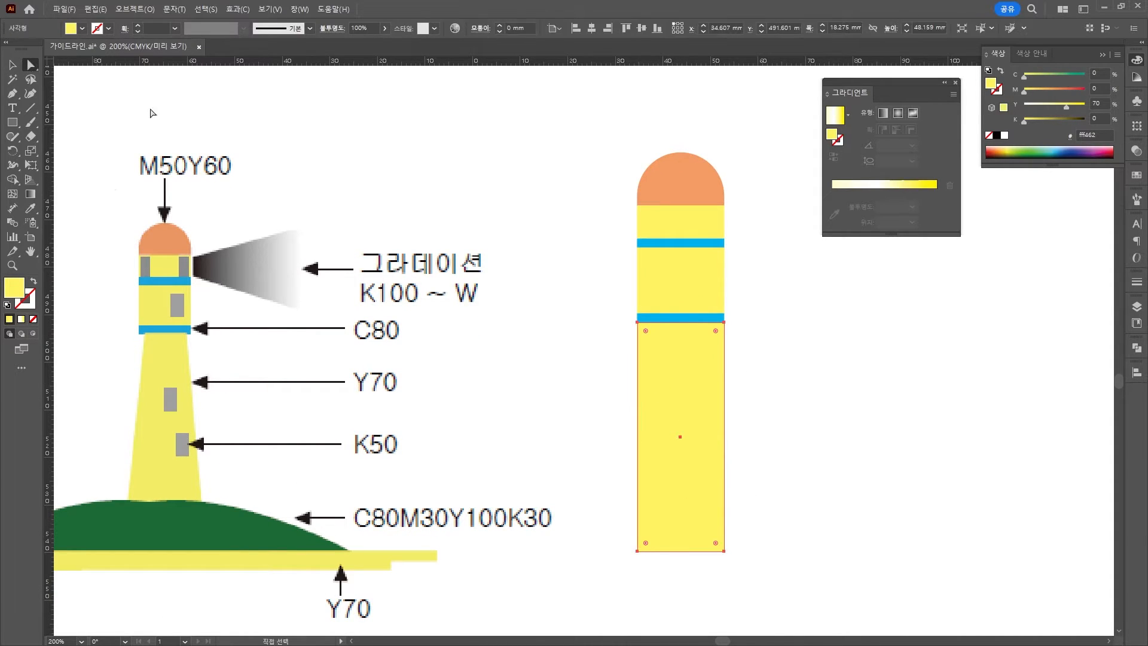
pyautogui.moveTo(636, 326); pyautogui.dragTo(730, 327)
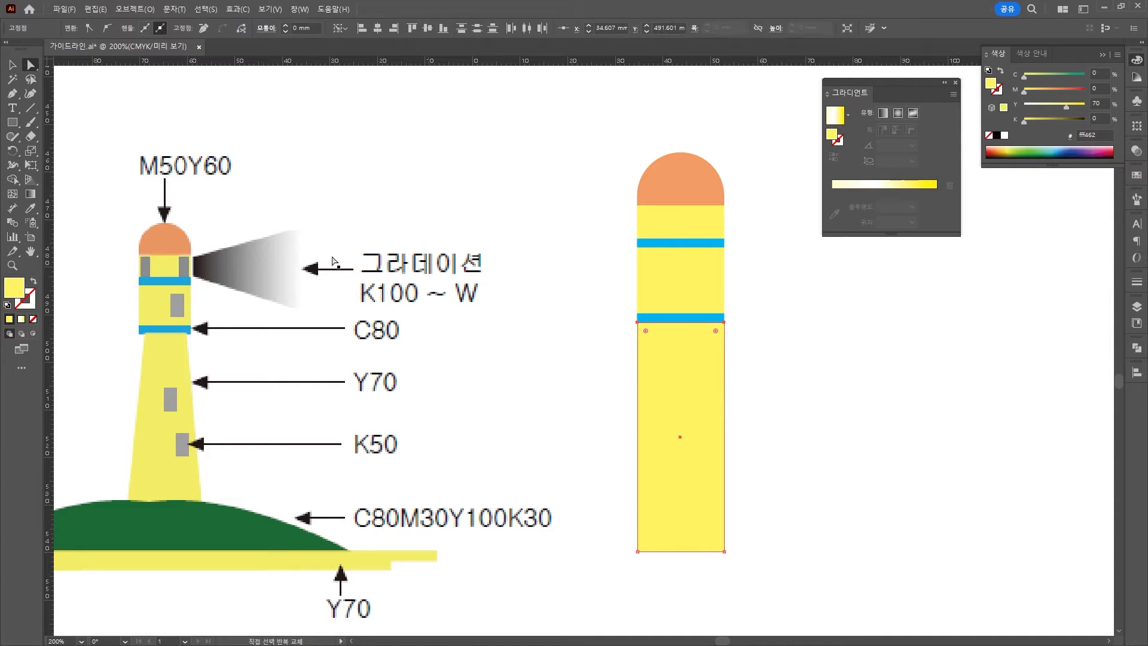
pyautogui.click(32, 154)
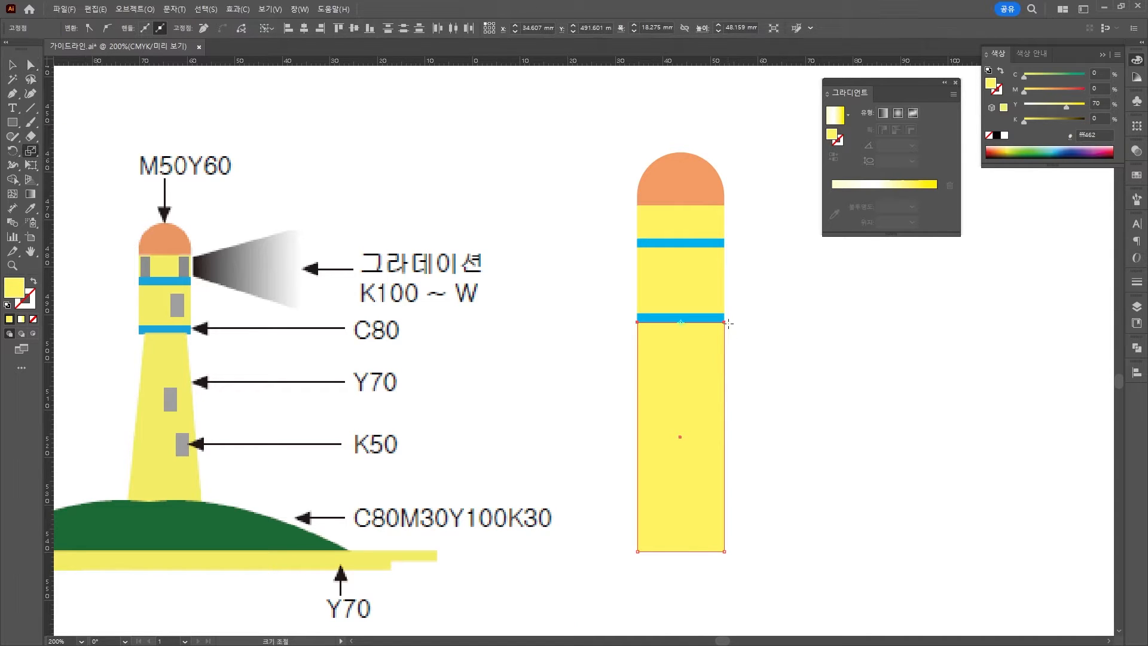
pyautogui.moveTo(729, 324); pyautogui.dragTo(717, 323)
pyautogui.moveTo(716, 321); pyautogui.dragTo(714, 321)
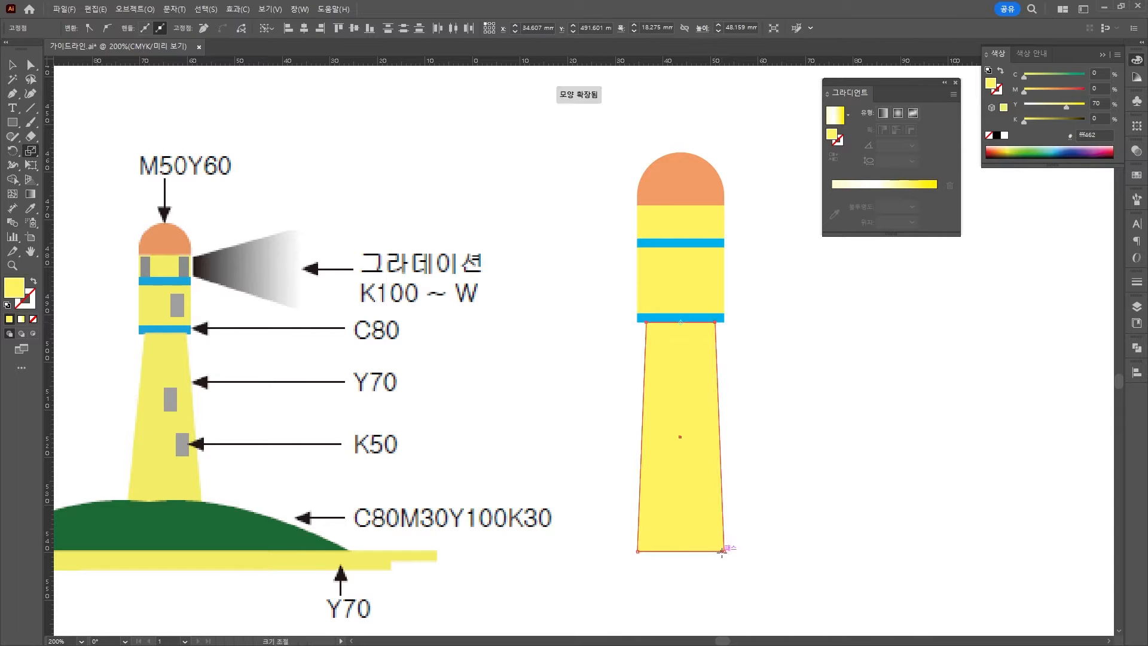
pyautogui.click(16, 64)
pyautogui.click(602, 395)
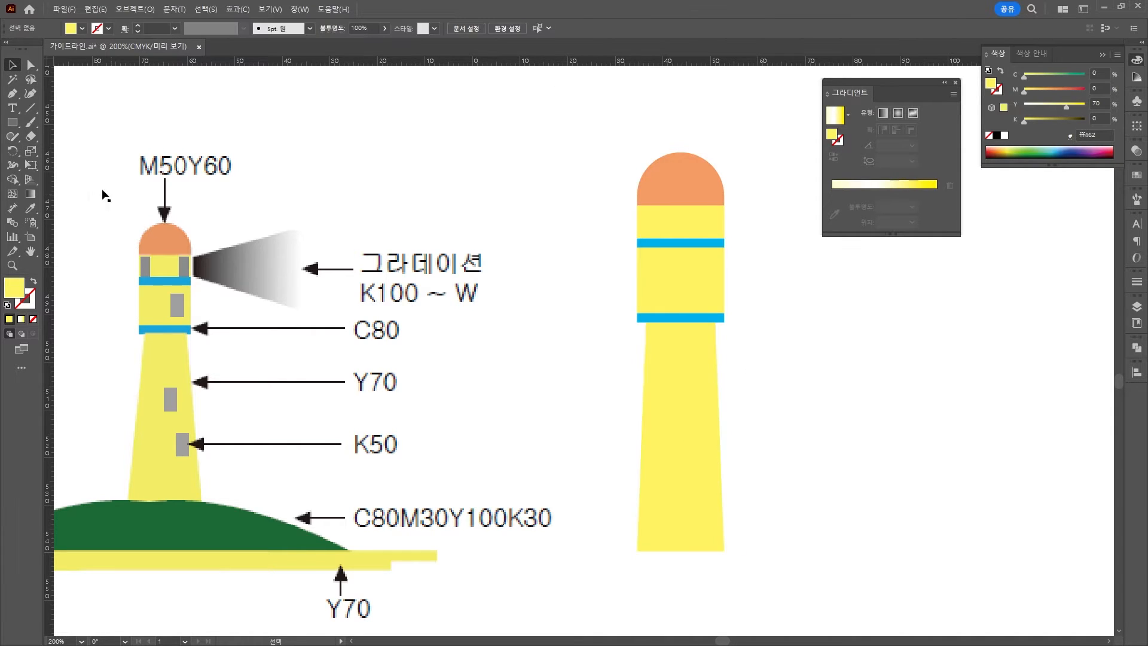
# Step: Draw a K50 window about 3.3 by 5.1 mm in the top yellow section and copy it to the other window positions
pyautogui.moveTo(12, 122); pyautogui.dragTo(60, 123)
pyautogui.moveTo(644, 222); pyautogui.dragTo(660, 256)
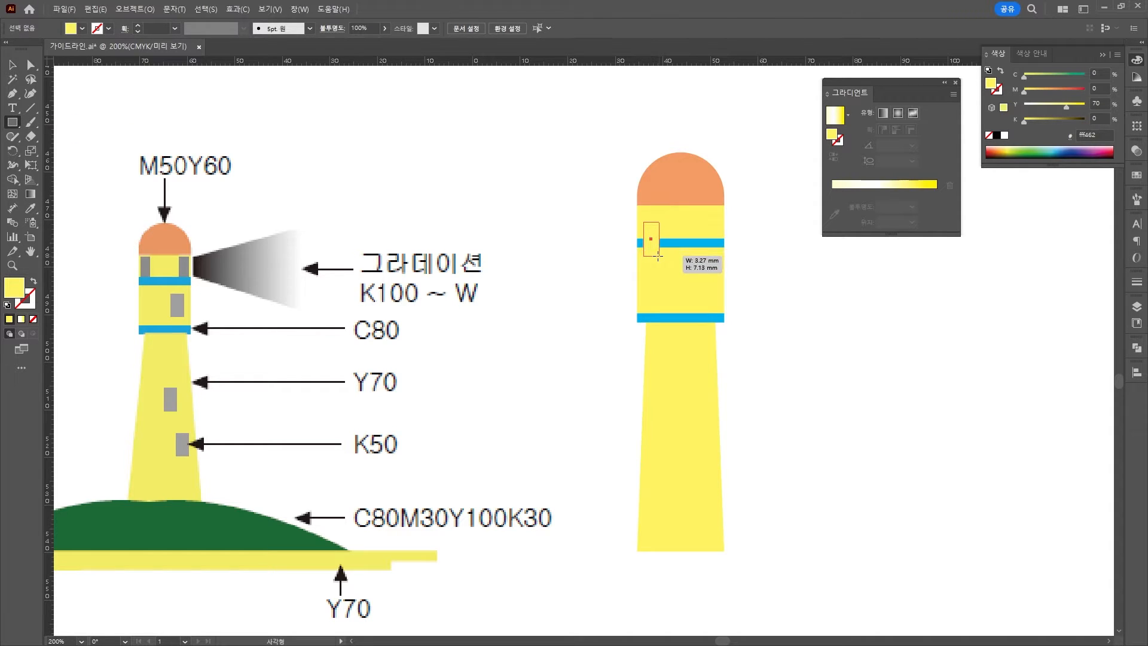
pyautogui.press('v')
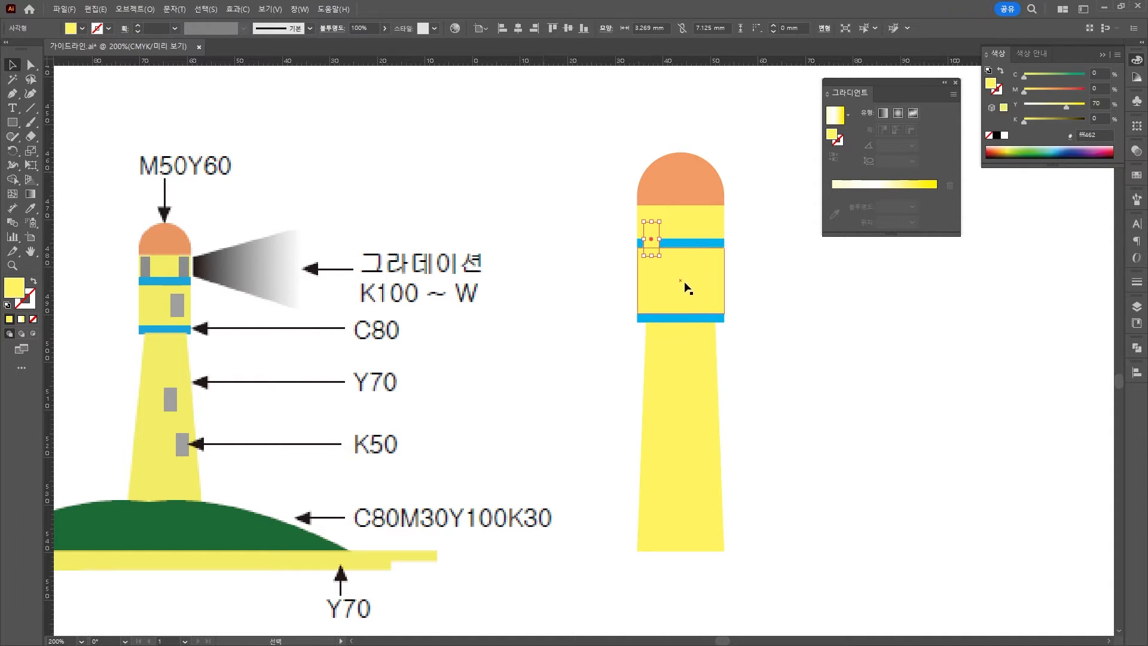
pyautogui.moveTo(652, 235); pyautogui.dragTo(654, 218)
pyautogui.moveTo(438, 189); pyautogui.dragTo(431, 178)
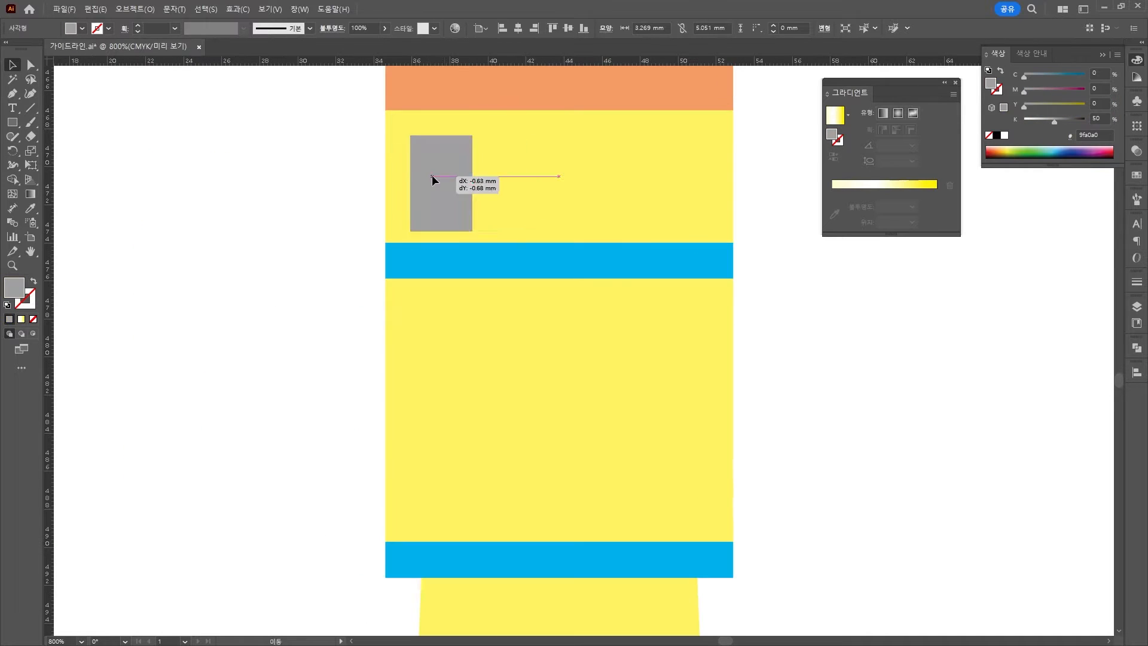
pyautogui.moveTo(437, 189); pyautogui.dragTo(683, 190)
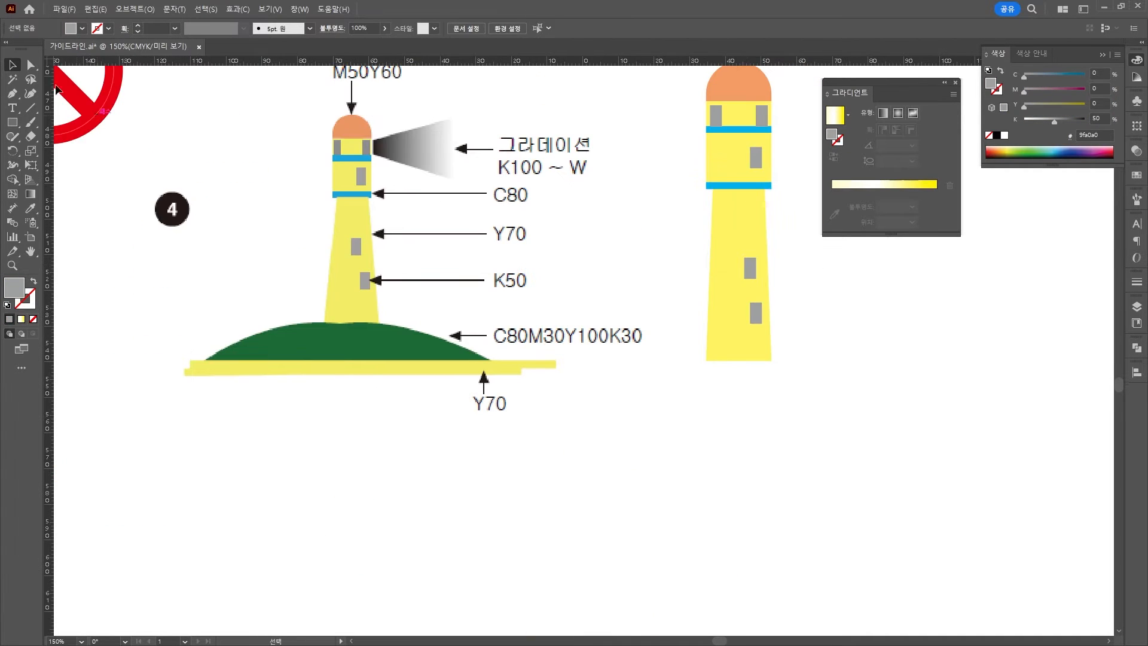
# Step: Draw a two-humped hill about 75.8 by 8.4 mm across the lighthouse base with the Pen tool
pyautogui.click(12, 94)
pyautogui.click(612, 386)
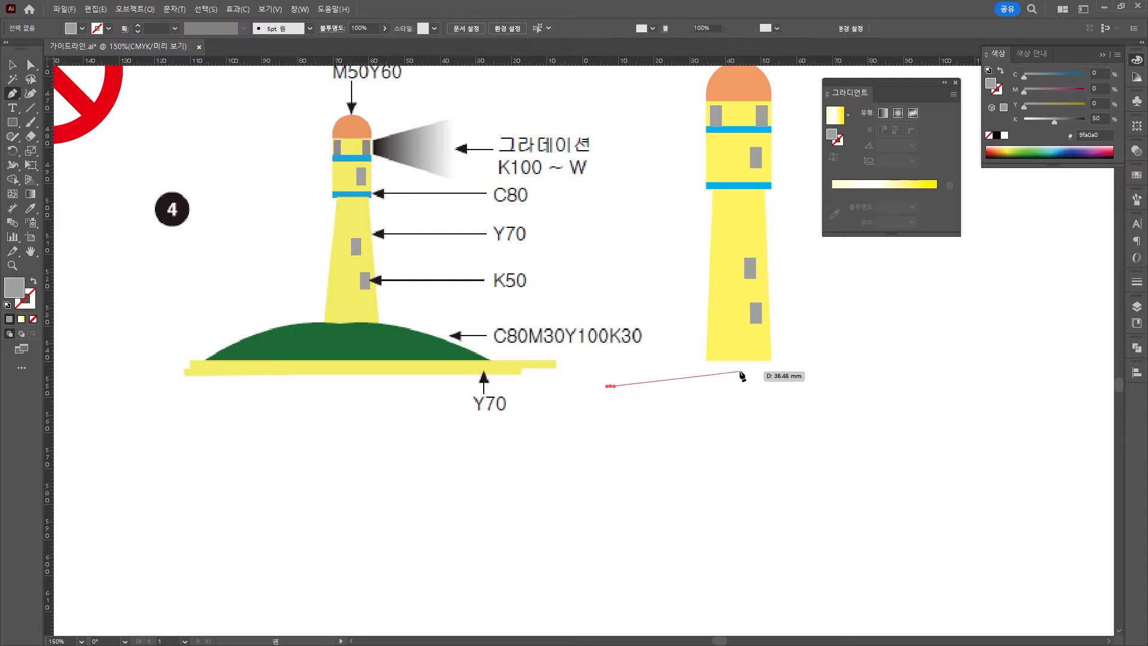
pyautogui.moveTo(734, 360); pyautogui.dragTo(779, 379)
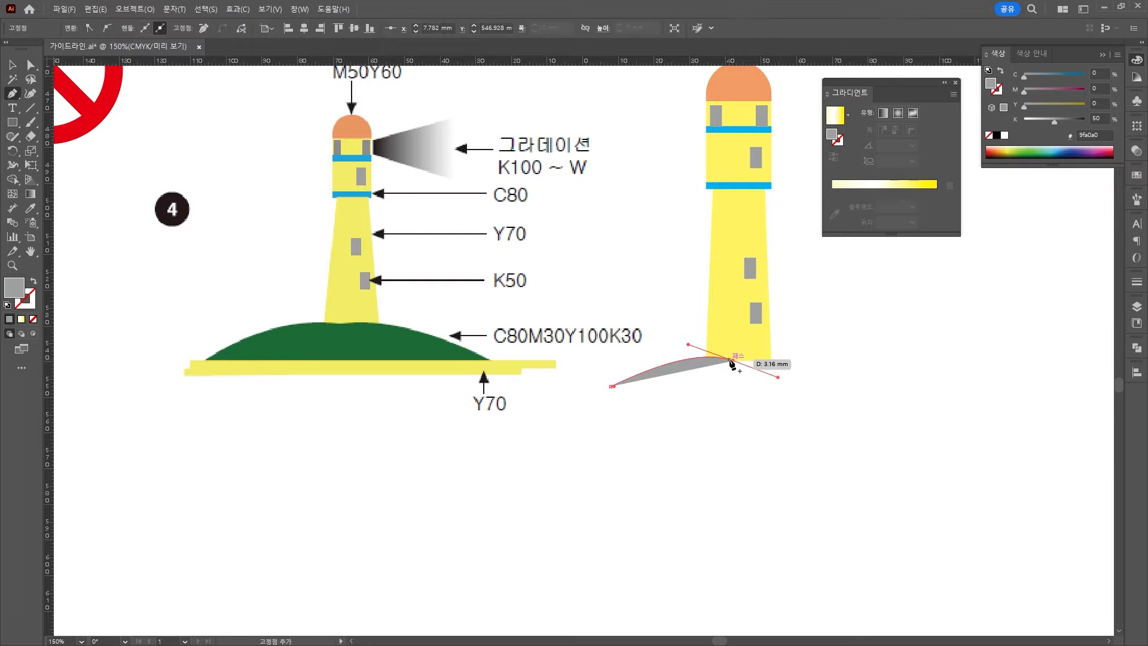
pyautogui.moveTo(881, 387); pyautogui.dragTo(976, 432)
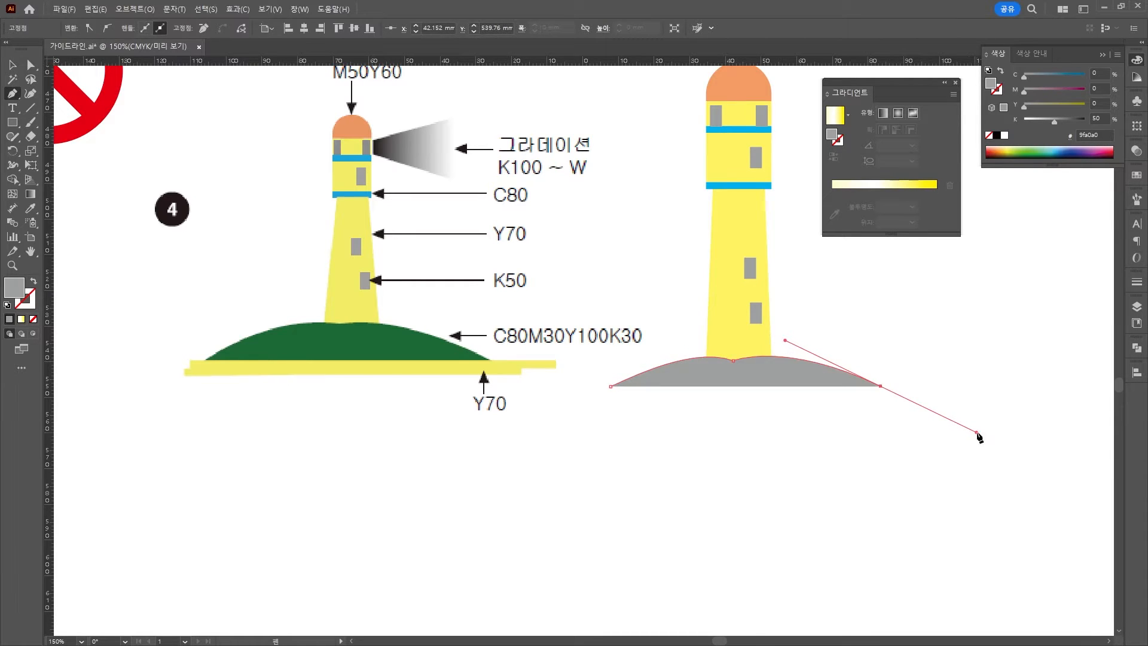
pyautogui.keyDown('ctrl'); pyautogui.click(991, 355); pyautogui.keyUp('ctrl')
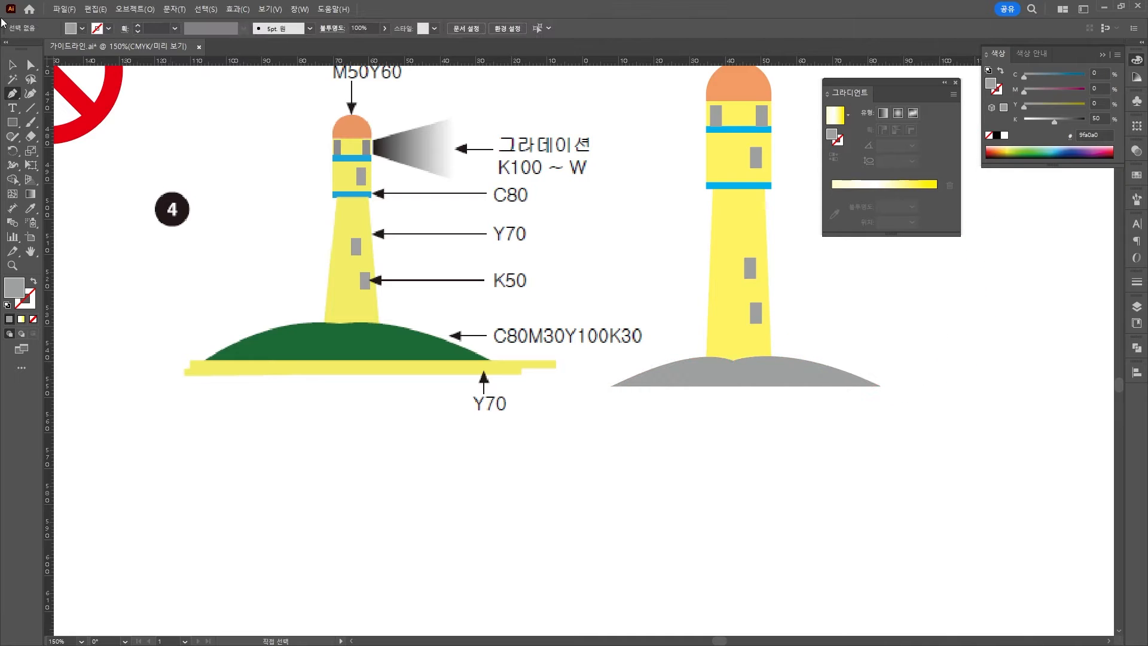
# Step: Fill the hill with C80 M30 Y100 K30
pyautogui.click(13, 64)
pyautogui.click(695, 372)
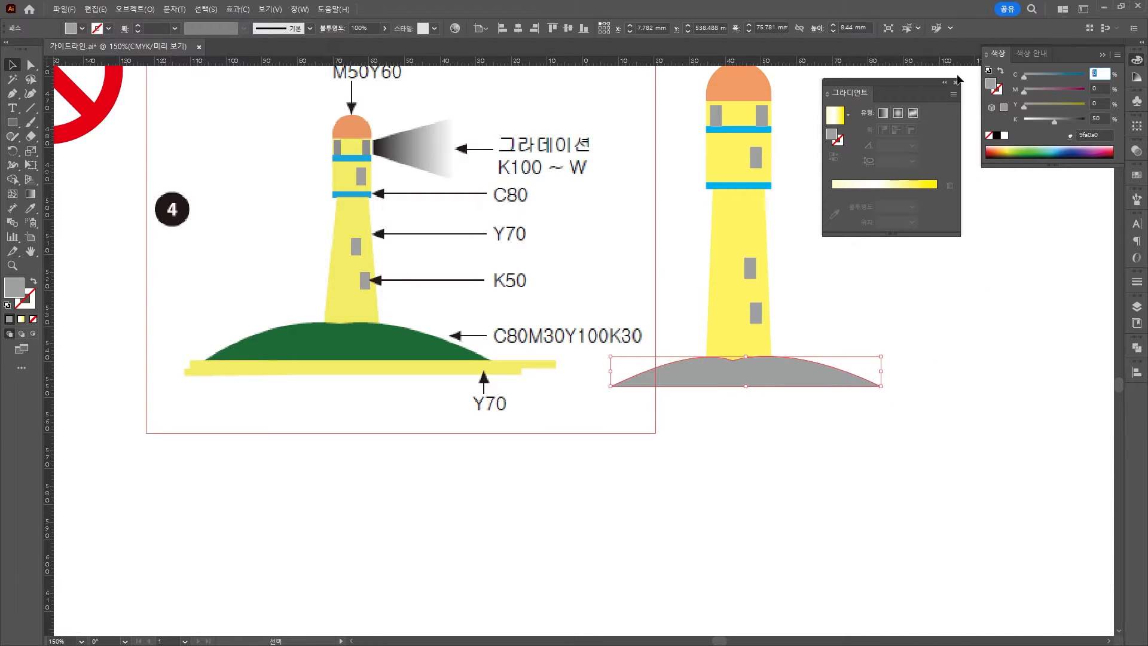
pyautogui.write('80')
pyautogui.press('Tab')
pyautogui.write('30')
pyautogui.press('Tab')
pyautogui.write('100')
pyautogui.press('Tab')
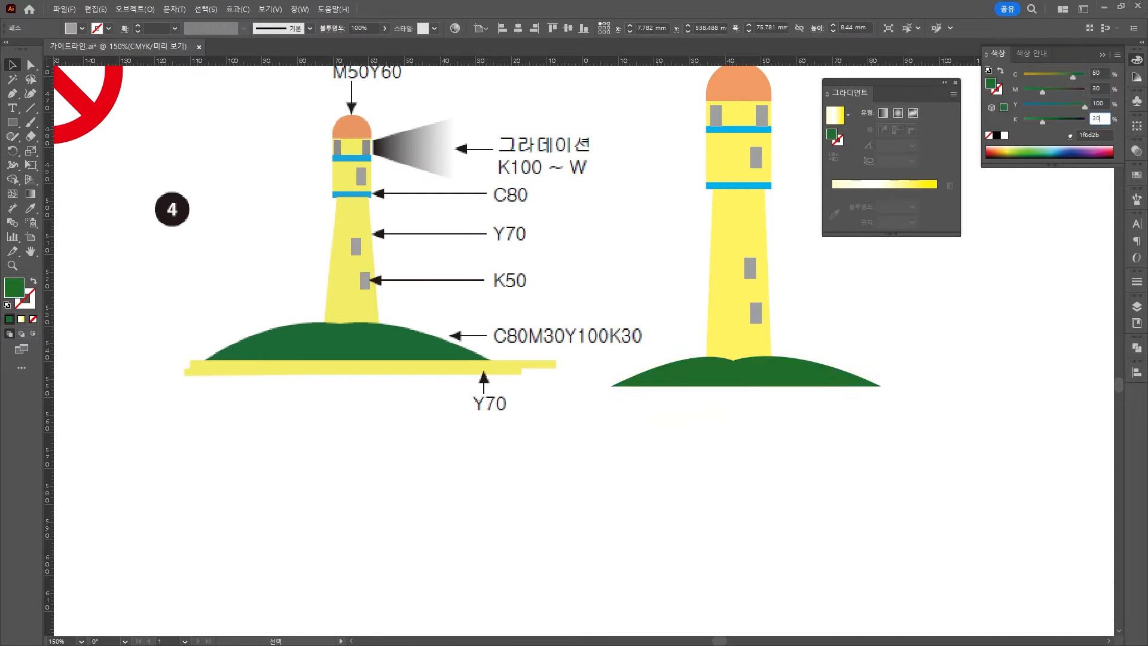
pyautogui.write('30')
pyautogui.press('Tab')
pyautogui.click(909, 414)
# Step: Stretch the hill to about 10.6 mm tall, keeping its width
pyautogui.click(741, 382)
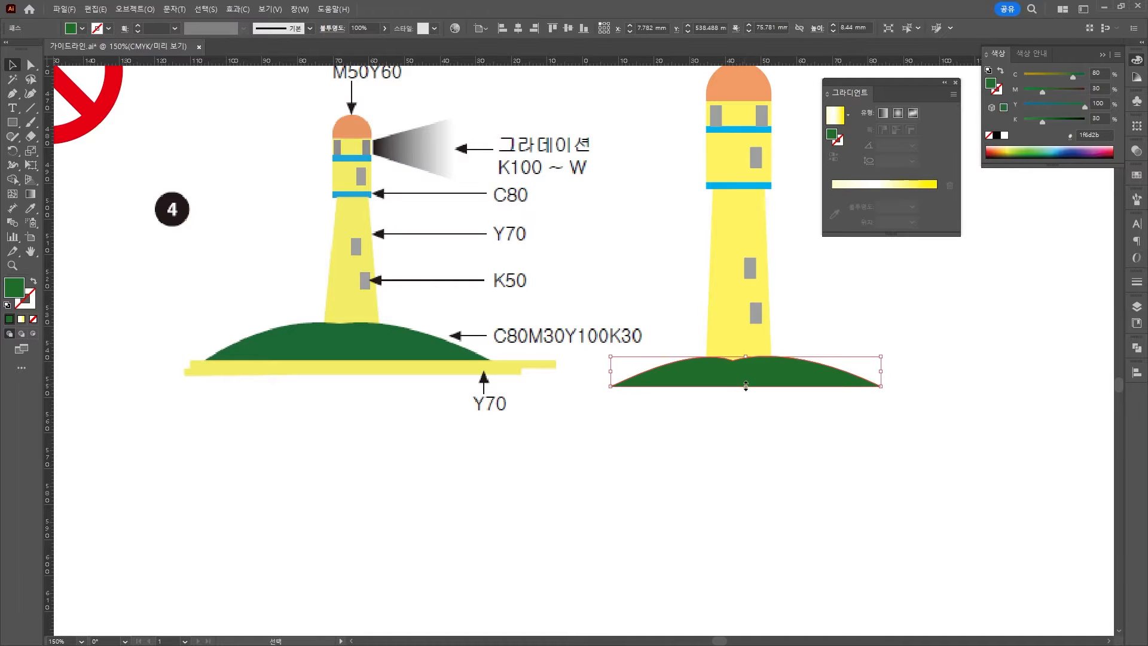
pyautogui.moveTo(746, 387); pyautogui.dragTo(746, 394)
pyautogui.moveTo(755, 376); pyautogui.dragTo(755, 377)
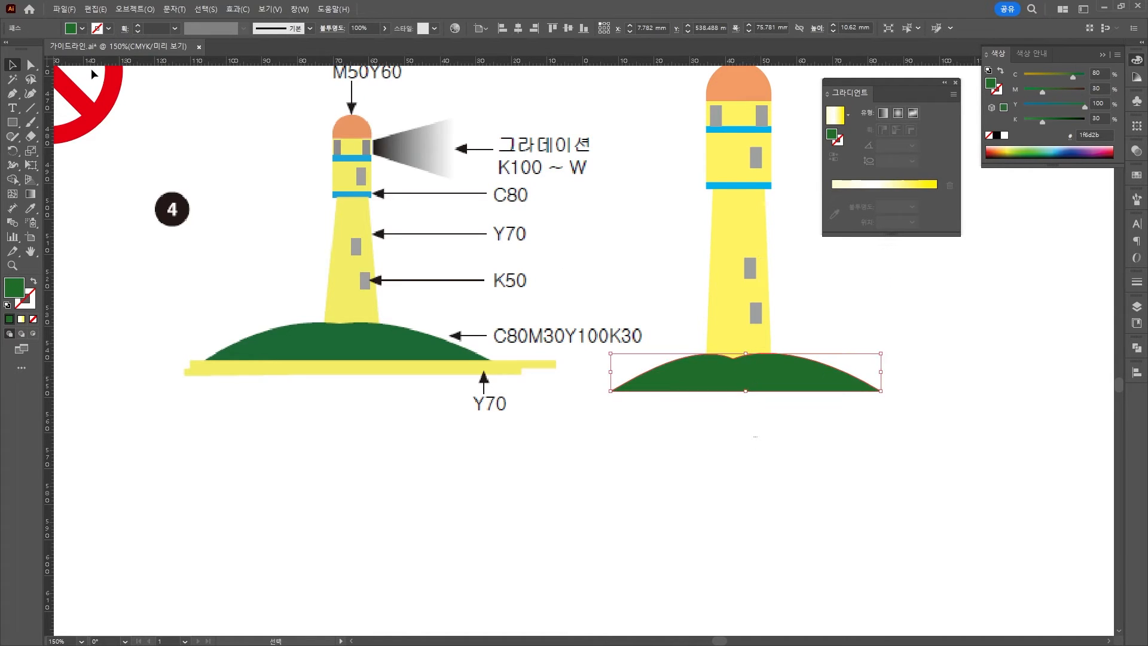
# Step: Add two horizontally offset ground strips beneath the hill, filled with Y70
pyautogui.click(755, 436)
pyautogui.moveTo(720, 160); pyautogui.dragTo(616, 419)
pyautogui.moveTo(668, 441); pyautogui.dragTo(956, 404)
pyautogui.click(936, 442)
pyautogui.moveTo(921, 400); pyautogui.dragTo(910, 414)
pyautogui.scroll(-1, 891, 407)
pyautogui.moveTo(919, 405); pyautogui.dragTo(906, 405)
pyautogui.scroll(2, 915, 411)
pyautogui.moveTo(837, 397); pyautogui.dragTo(838, 389)
pyautogui.click(732, 421)
pyautogui.scroll(-2, 728, 436)
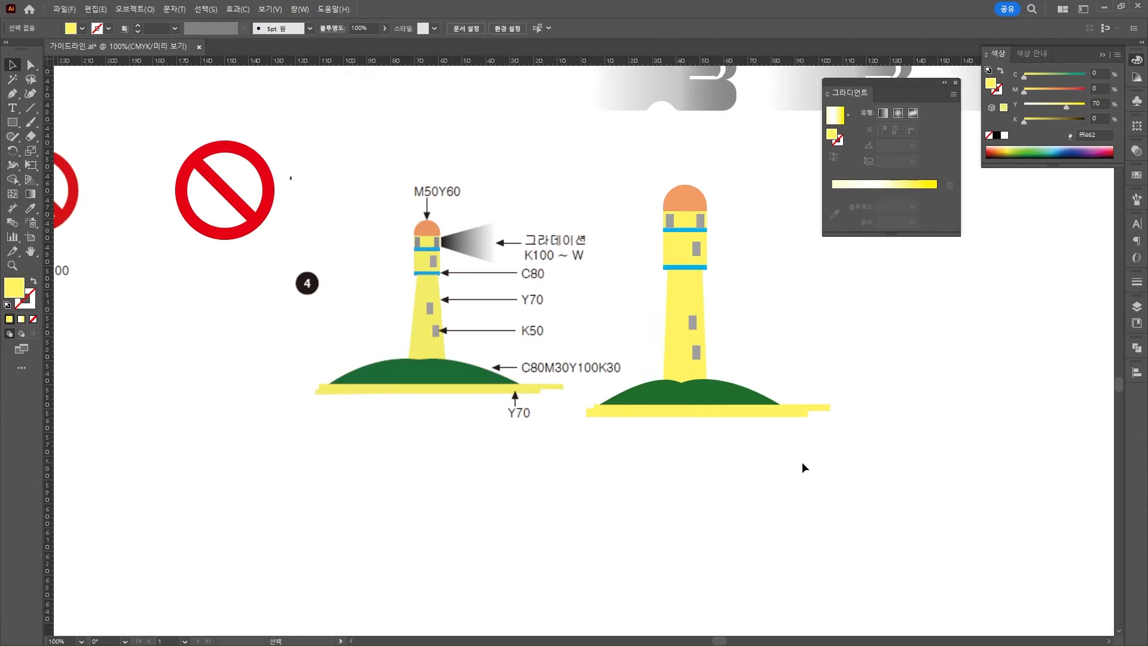
# Step: Draw a rectangle about 28.7 by 13.5 mm beside the lighthouse's top windows and narrow its edge facing the tower with the Scale tool
pyautogui.moveTo(782, 337); pyautogui.dragTo(551, 353)
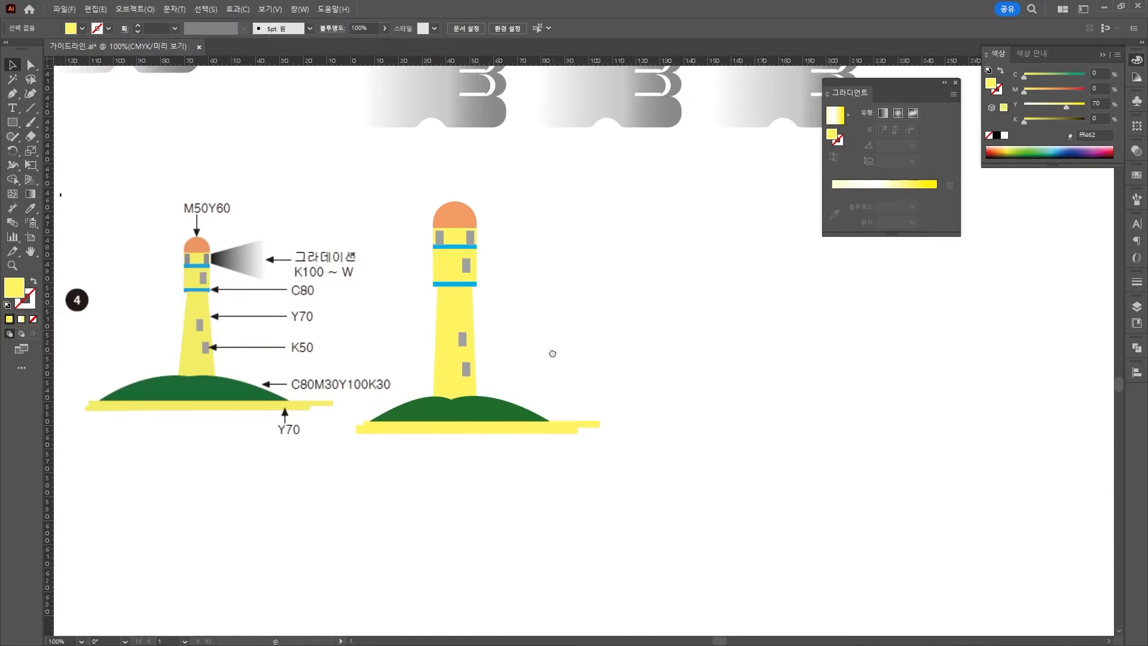
pyautogui.scroll(2, 553, 355)
pyautogui.moveTo(499, 297); pyautogui.dragTo(598, 390)
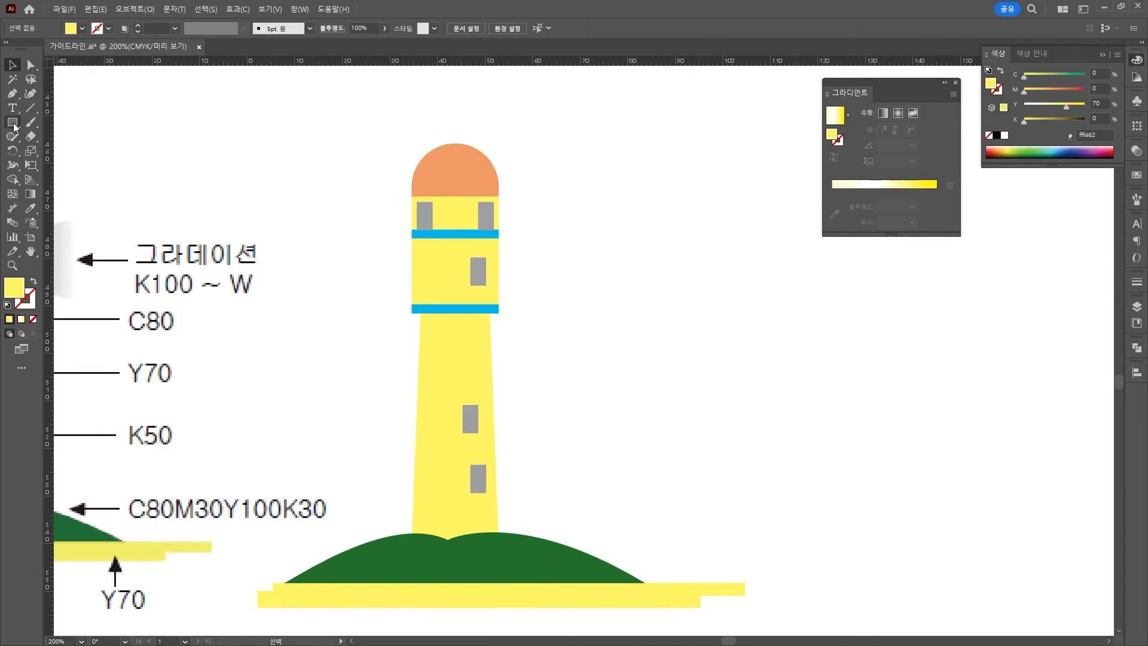
pyautogui.moveTo(522, 186)
pyautogui.mouseDown()
pyautogui.moveTo(672, 250)
pyautogui.moveTo(658, 250)
pyautogui.mouseUp()
pyautogui.click(31, 65)
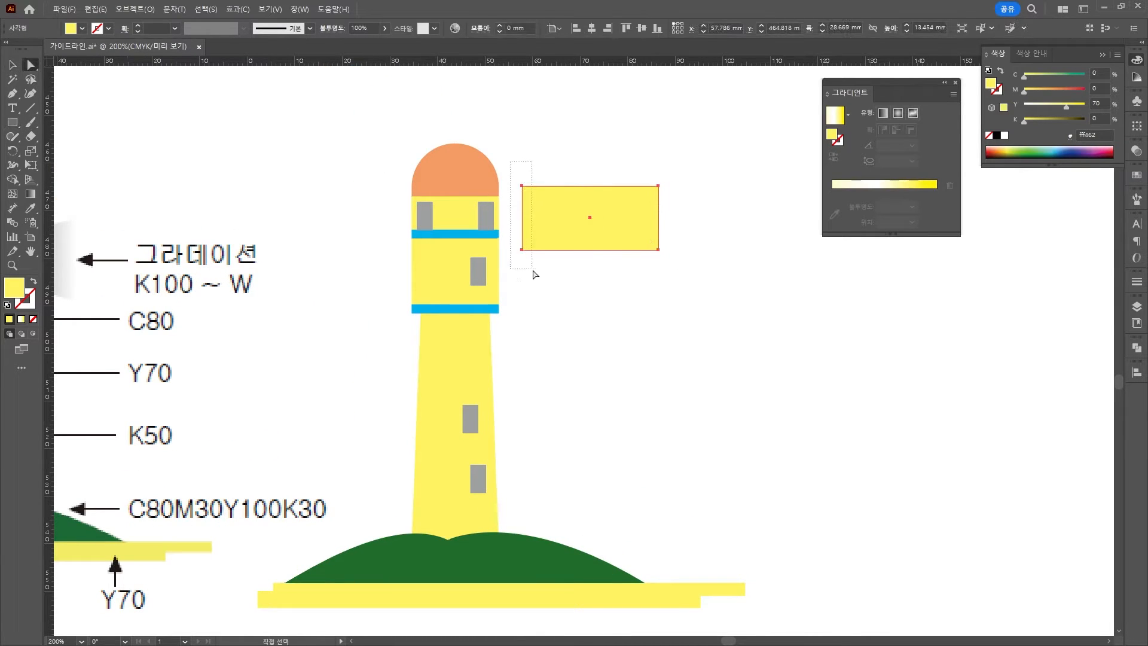
pyautogui.click(69, 175)
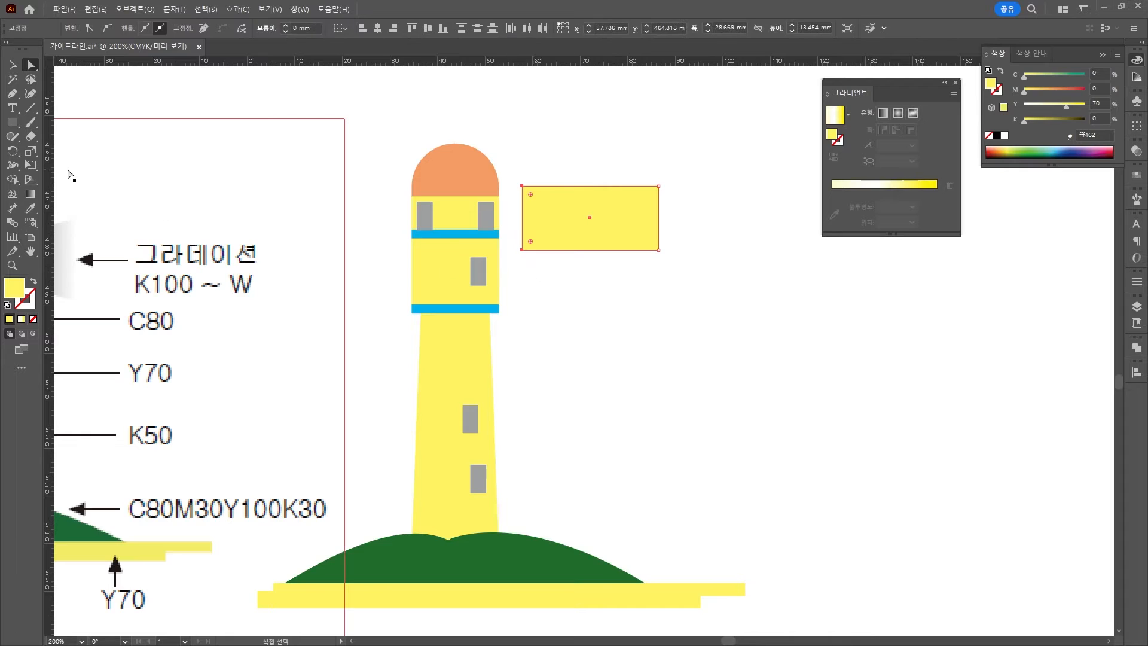
pyautogui.click(31, 154)
pyautogui.moveTo(522, 186); pyautogui.dragTo(524, 215)
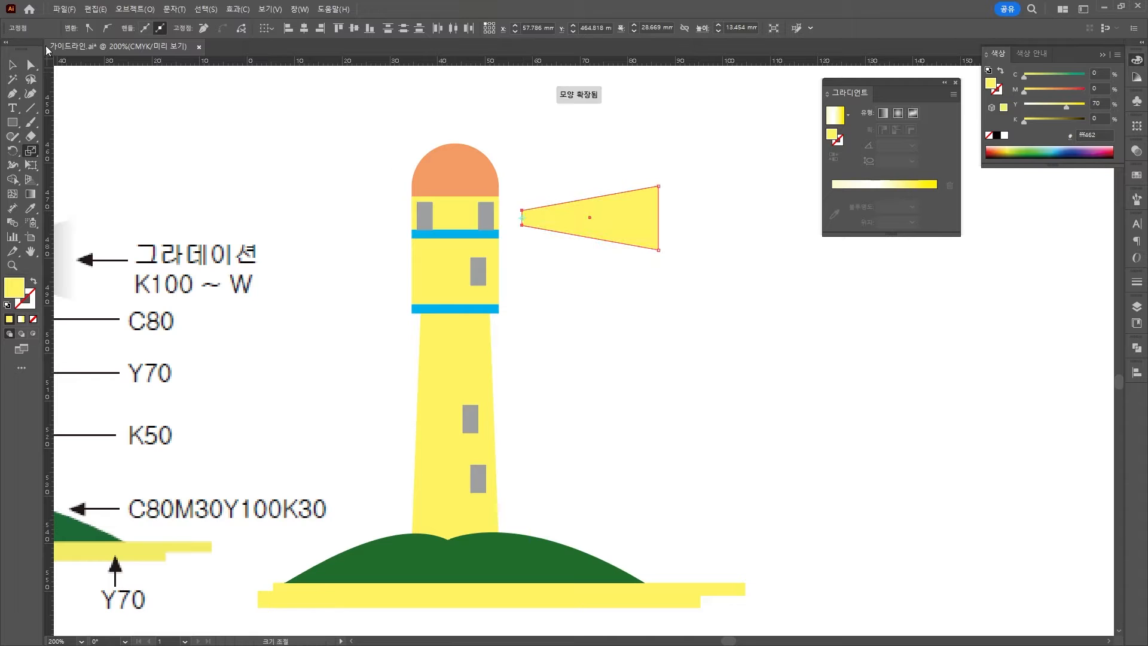
# Step: Fill the light beam with a linear gradient running from K100 at the tower side to white at the wide end
pyautogui.click(13, 65)
pyautogui.click(860, 182)
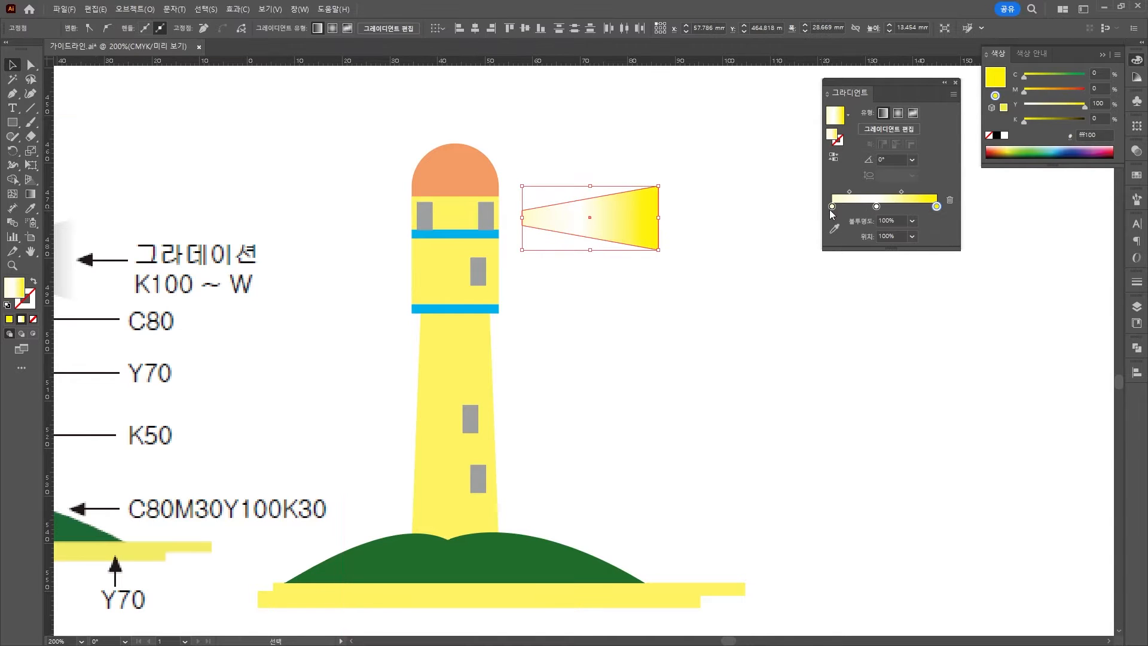
pyautogui.moveTo(832, 206); pyautogui.dragTo(832, 236)
pyautogui.moveTo(877, 206); pyautogui.dragTo(908, 192)
pyautogui.click(834, 156)
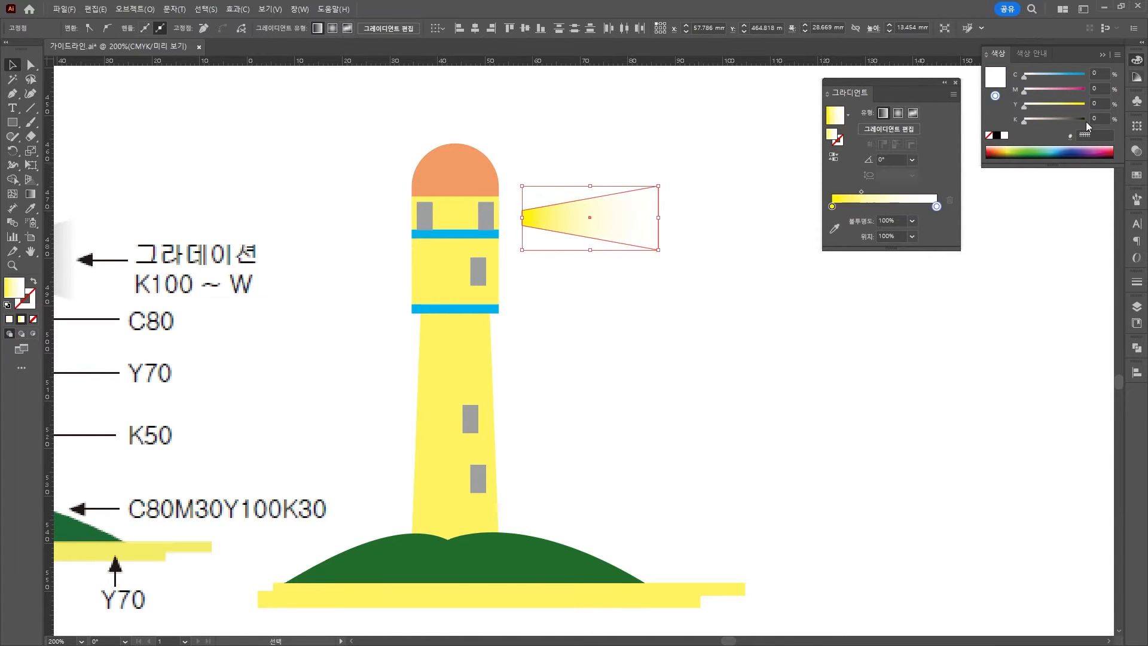
pyautogui.click(832, 206)
pyautogui.click(997, 135)
pyautogui.hscroll(1, 574, 218)
# Step: Widen the beam's narrow end slightly and move the beam flush against the tower's upper section
pyautogui.click(31, 65)
pyautogui.moveTo(563, 218); pyautogui.dragTo(492, 199)
pyautogui.click(31, 151)
pyautogui.click(13, 65)
pyautogui.scroll(-2, 441, 192)
pyautogui.click(531, 155)
pyautogui.scroll(5, 428, 203)
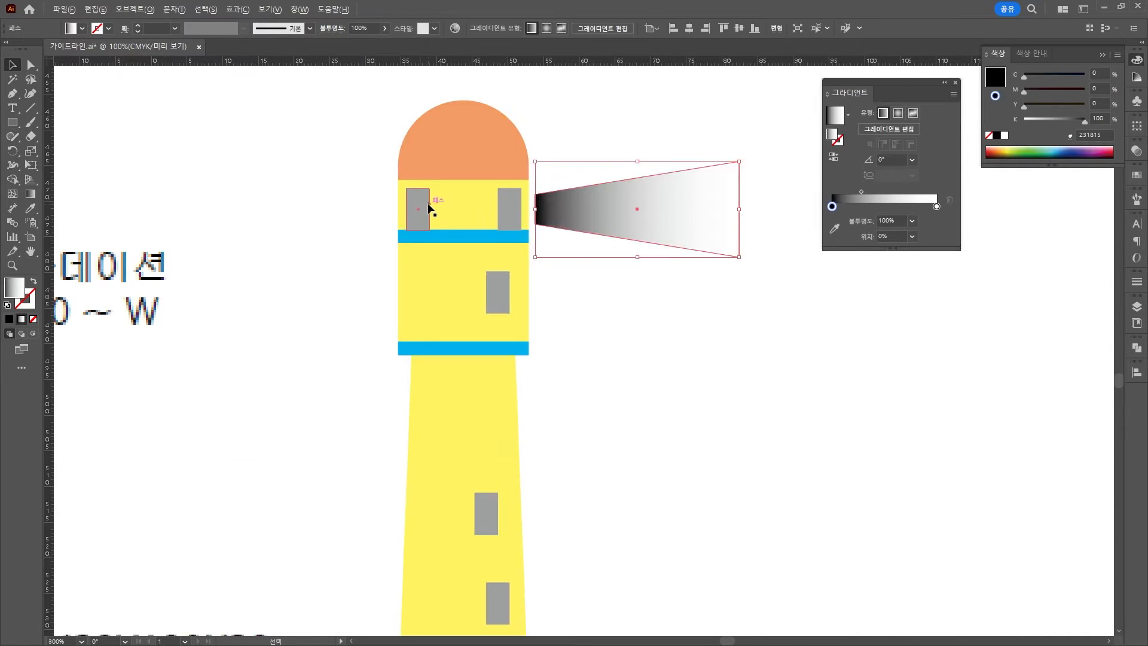
pyautogui.moveTo(665, 210); pyautogui.dragTo(656, 211)
pyautogui.scroll(-4, 656, 210)
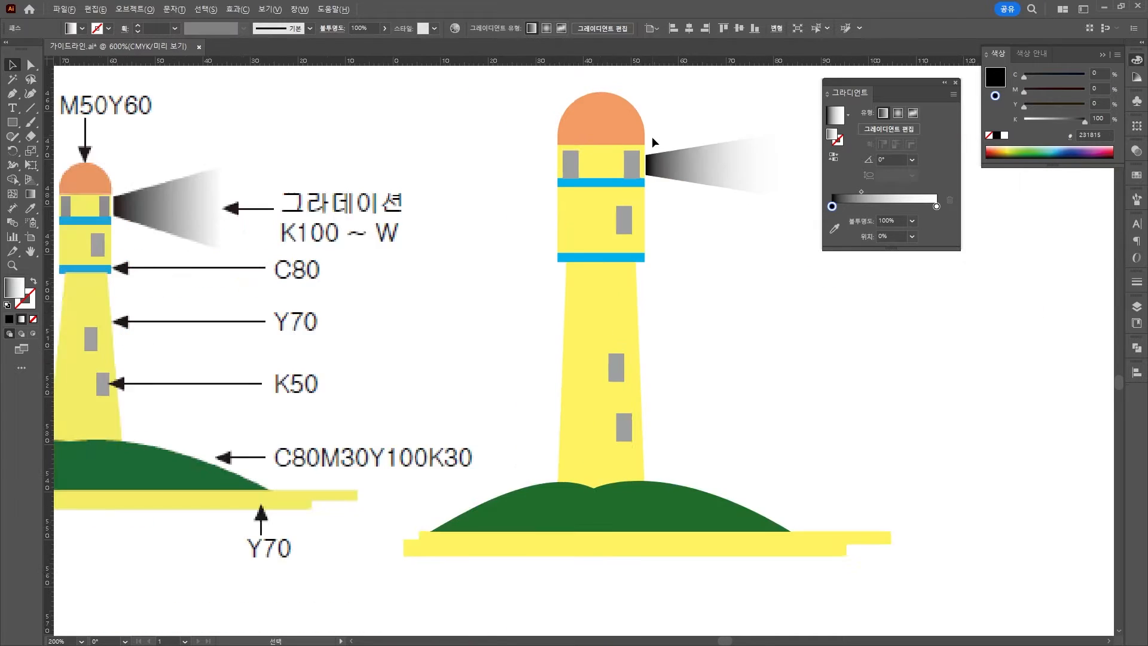
pyautogui.click(727, 269)
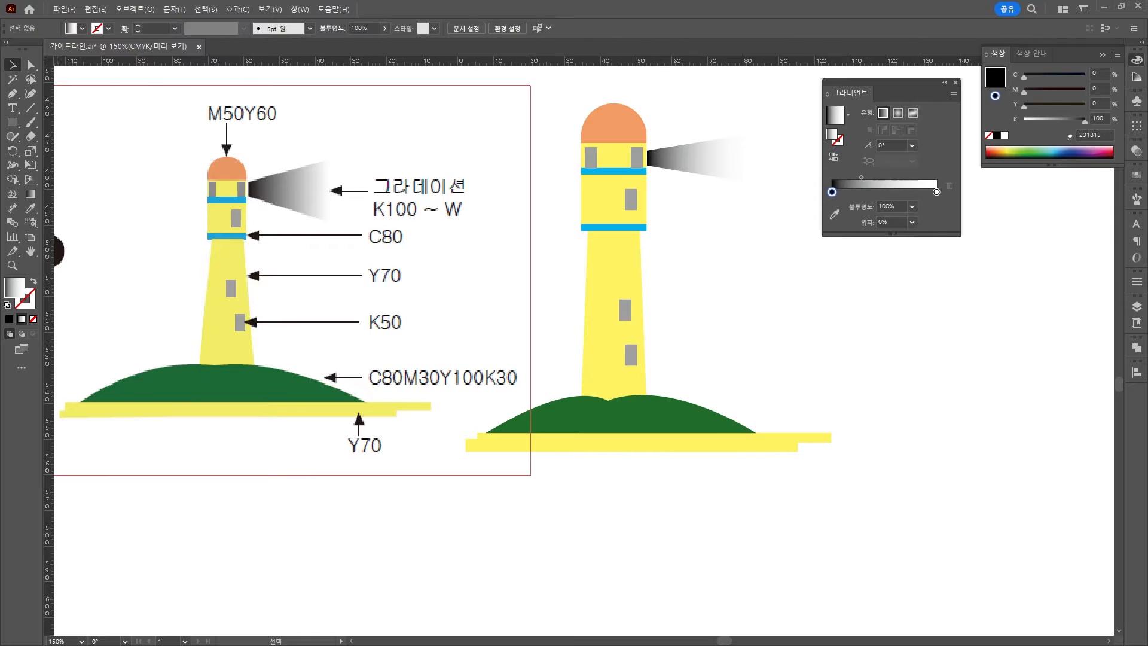
# Step: Draw a circle about 24.3 mm in diameter beneath the GREENPEACE reference with the Ellipse tool
pyautogui.scroll(-6, 281, 299)
pyautogui.hscroll(-2, 281, 299)
pyautogui.click(281, 300)
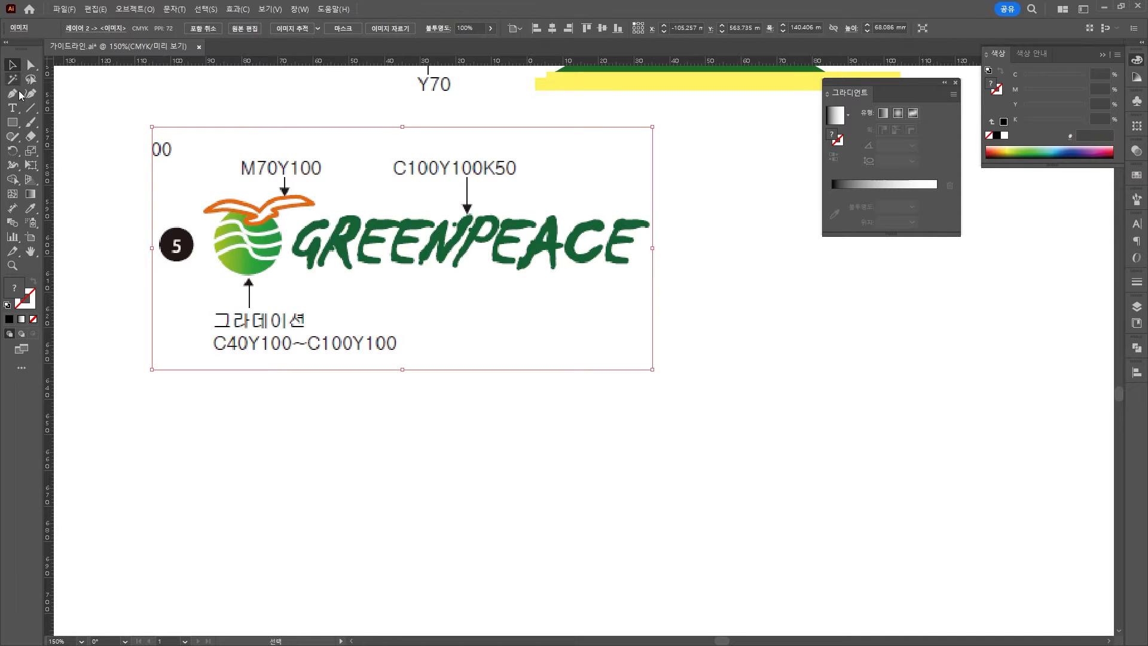
pyautogui.click(11, 122)
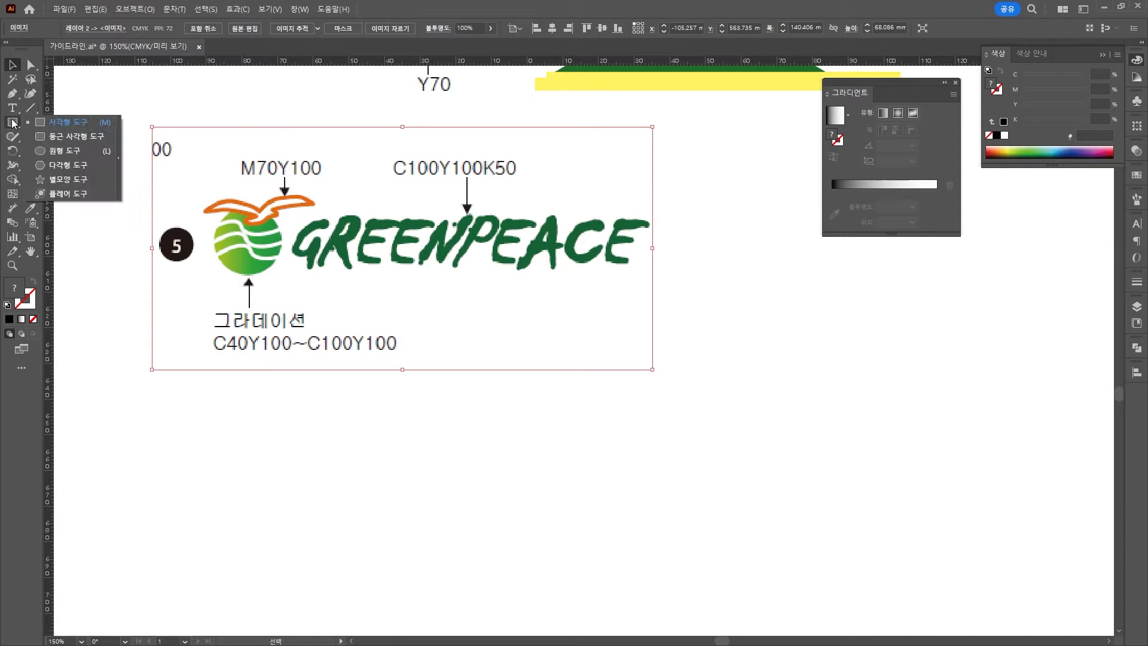
pyautogui.click(61, 152)
pyautogui.moveTo(225, 404); pyautogui.dragTo(312, 491)
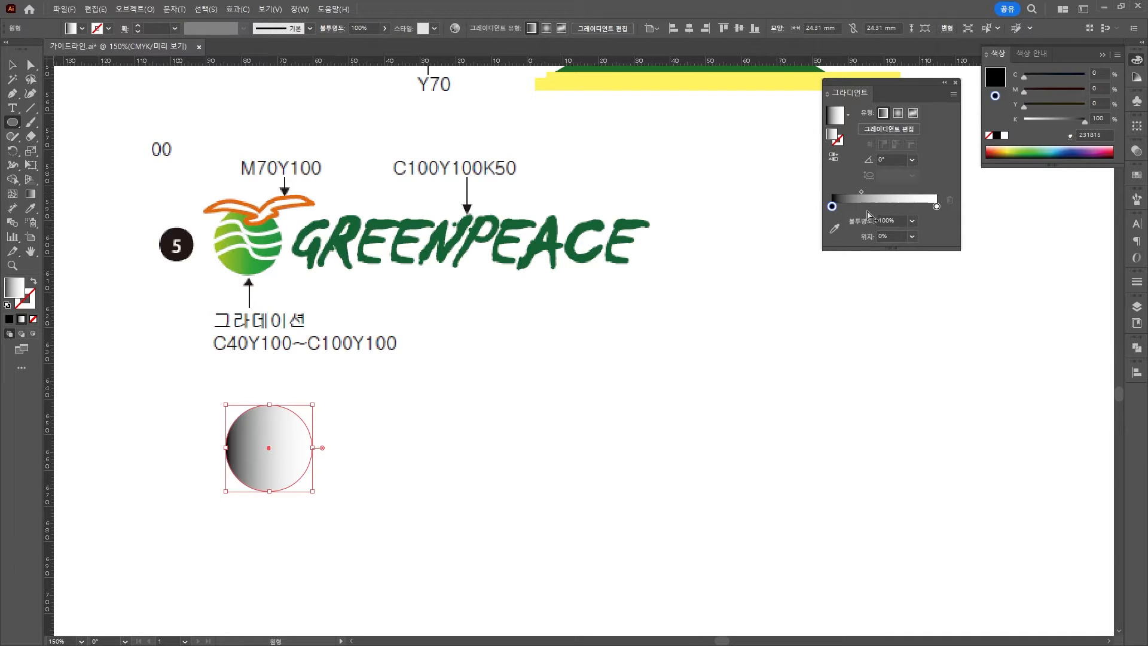
# Step: Set the circle's gradient to run from C40 Y100 to C100 Y100, with the midpoint at about 59.5%
pyautogui.click(1098, 74)
pyautogui.write('40')
pyautogui.press('Tab')
pyautogui.press('Tab')
pyautogui.write('100')
pyautogui.click(937, 206)
pyautogui.click(1098, 74)
pyautogui.write('100')
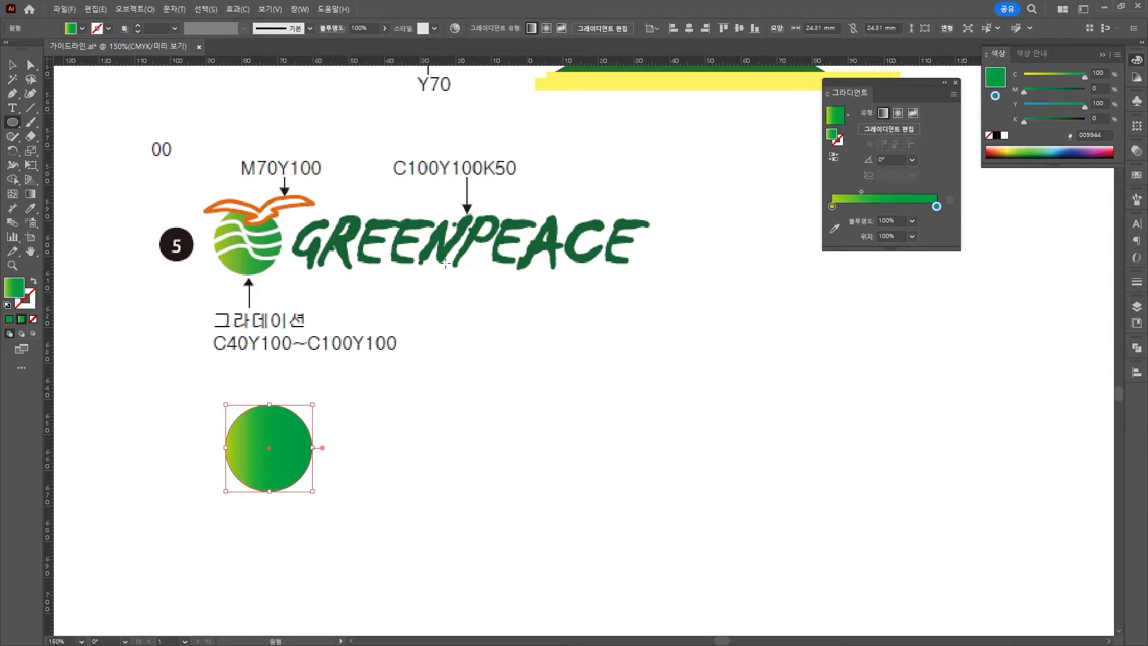
pyautogui.moveTo(861, 191); pyautogui.dragTo(896, 192)
# Step: Draw an S-curved wave line across the upper part of the circle with the Pen tool, using a white 4 pt stroke
pyautogui.click(16, 96)
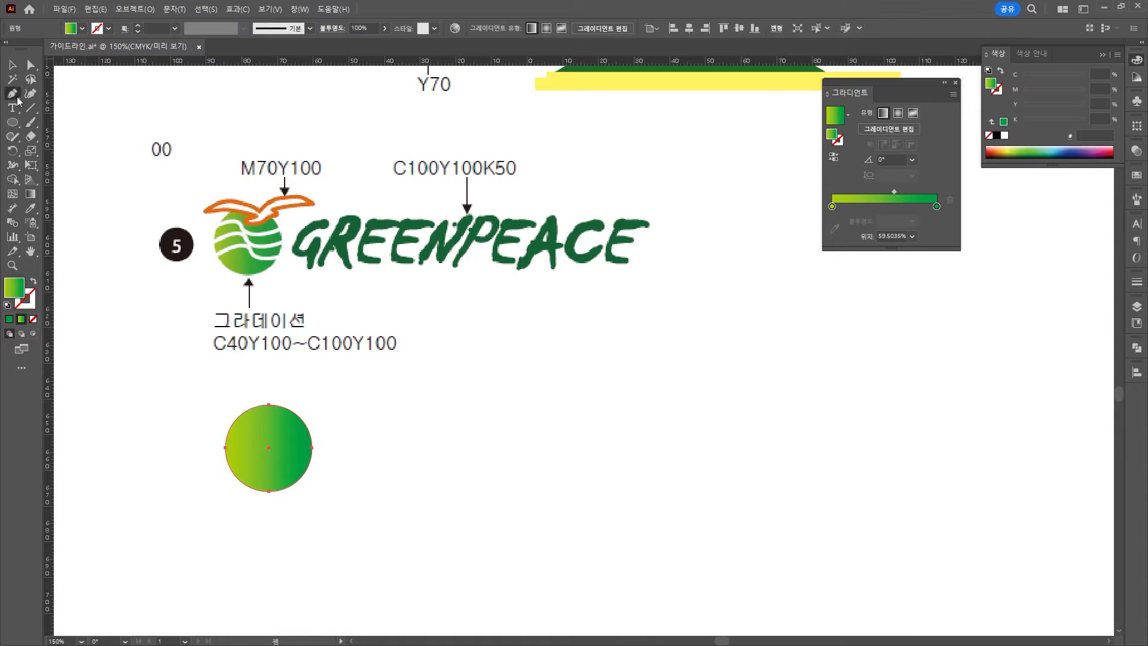
pyautogui.click(211, 438)
pyautogui.moveTo(263, 434); pyautogui.dragTo(271, 461)
pyautogui.click(318, 427)
pyautogui.keyDown('ctrl'); pyautogui.click(338, 413); pyautogui.keyUp('ctrl')
pyautogui.click(12, 65)
pyautogui.click(239, 431)
pyautogui.tripleClick(138, 26)
pyautogui.scroll(3, 280, 459)
pyautogui.click(101, 200)
pyautogui.scroll(-2, 295, 429)
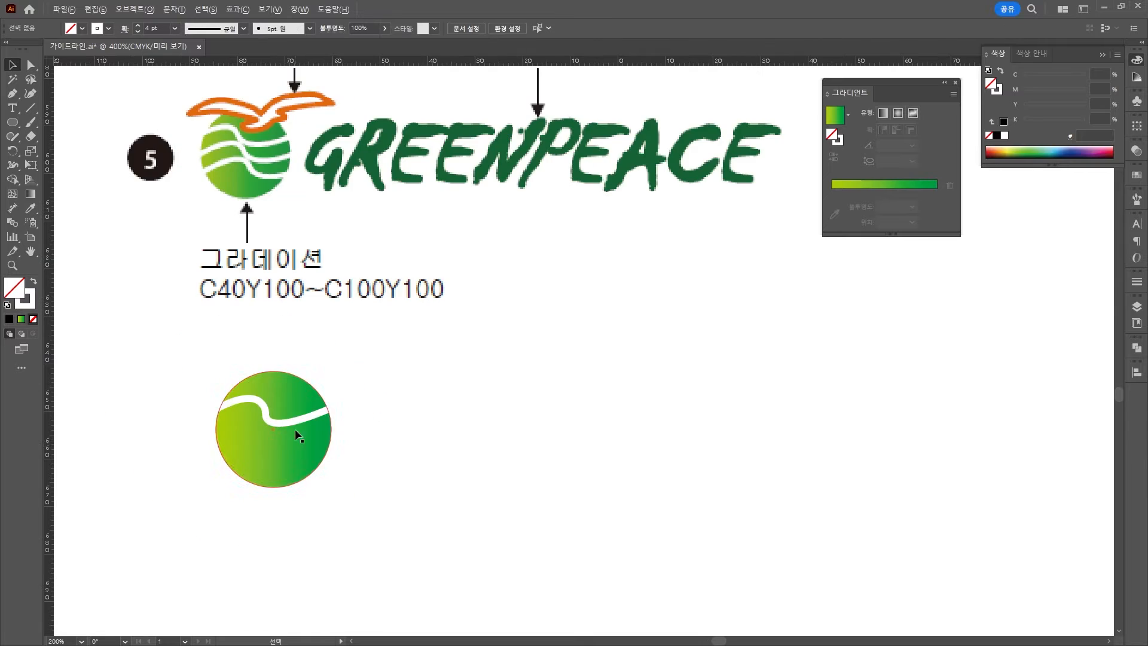
# Step: Duplicate the white wave line to make three stacked waves across the circle, adjusting their curves and end points
pyautogui.moveTo(298, 422); pyautogui.dragTo(293, 441)
pyautogui.moveTo(341, 423); pyautogui.dragTo(341, 432)
pyautogui.keyDown('shift'); pyautogui.click(299, 394); pyautogui.keyUp('shift')
pyautogui.moveTo(352, 398)
pyautogui.mouseDown()
pyautogui.moveTo(320, 443)
pyautogui.moveTo(358, 413)
pyautogui.mouseUp()
pyautogui.click(278, 444)
pyautogui.moveTo(279, 446); pyautogui.dragTo(345, 453)
pyautogui.moveTo(282, 465); pyautogui.dragTo(279, 469)
pyautogui.click(98, 89)
# Step: Draw the closed outline of a bird with two spread wings above the circle with the Pen tool
pyautogui.click(12, 93)
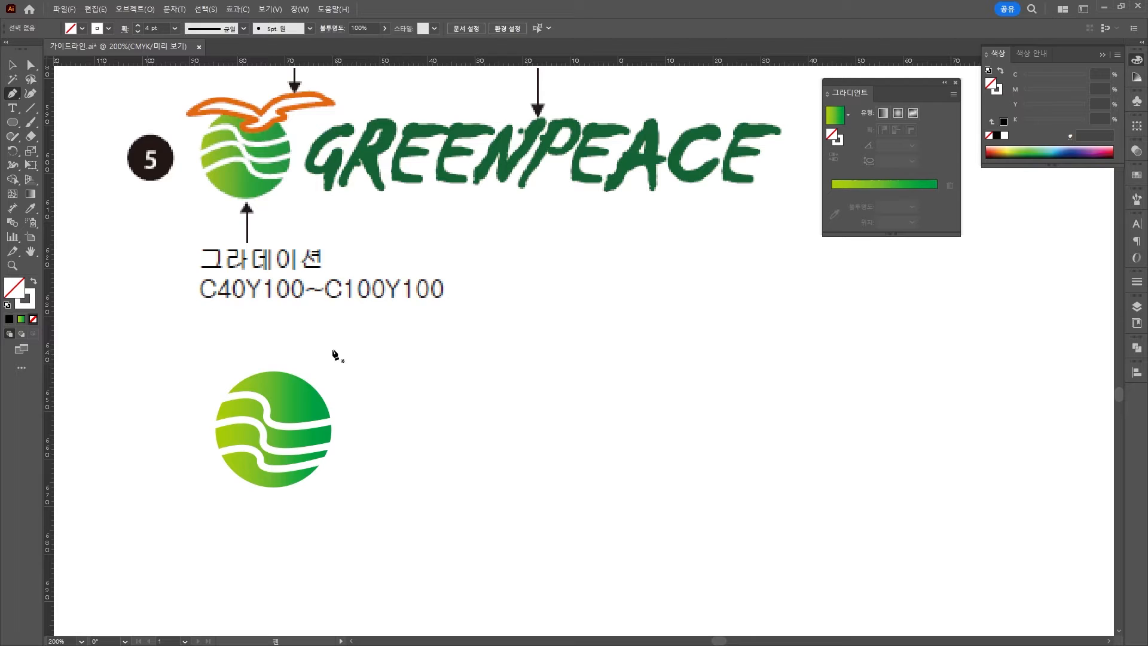
pyautogui.click(316, 353)
pyautogui.click(243, 342)
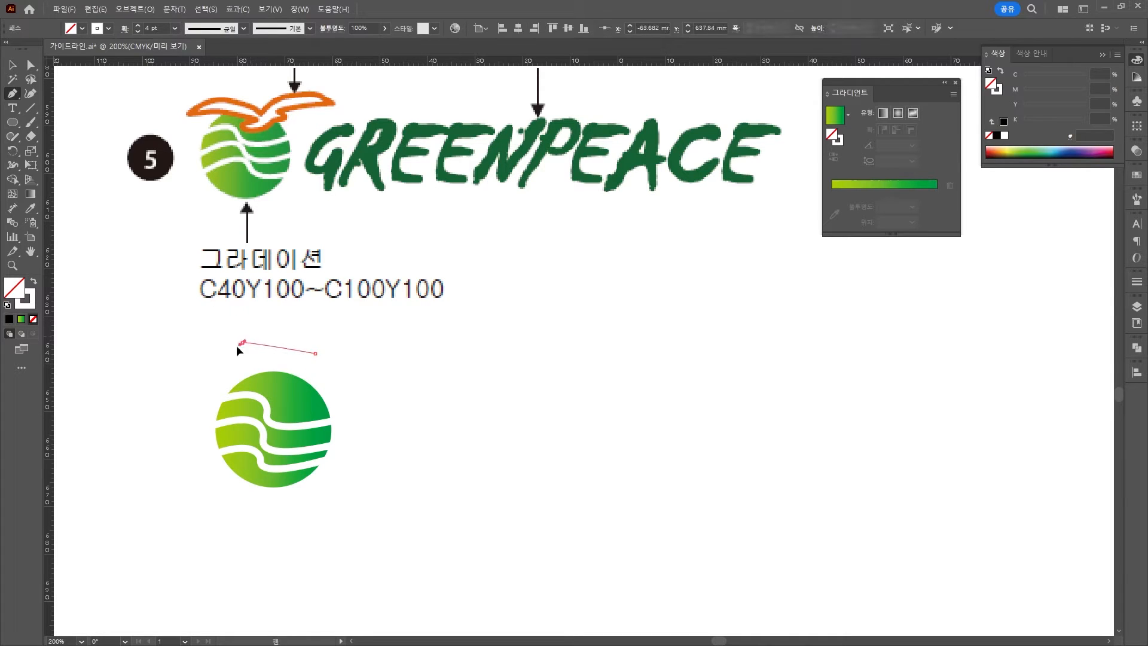
pyautogui.click(242, 342)
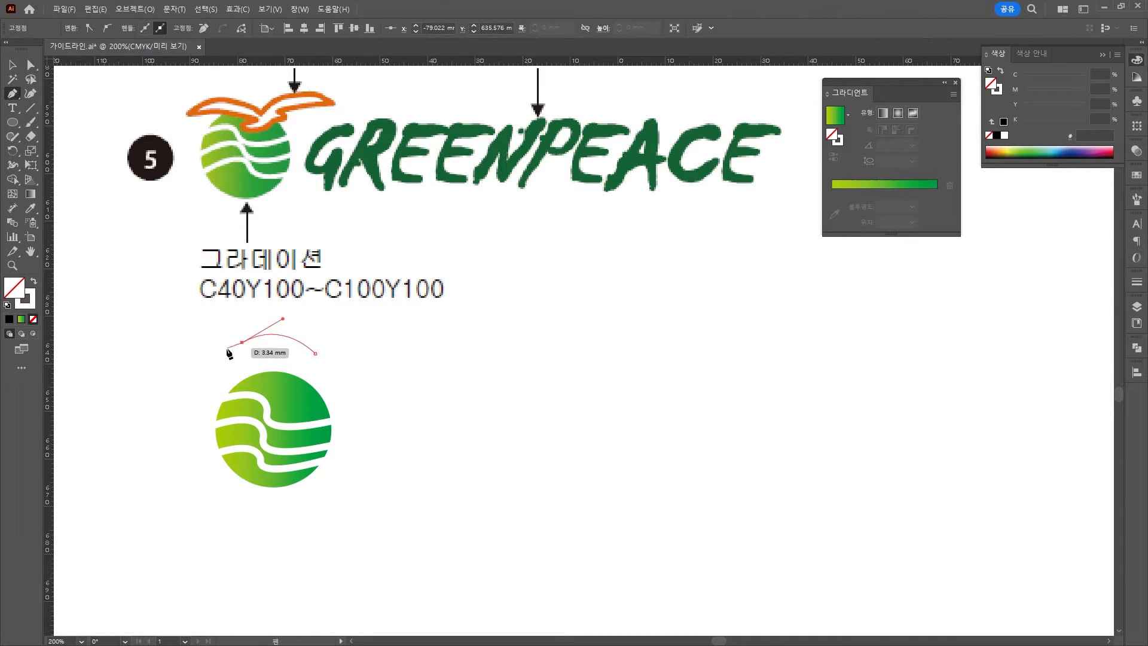
pyautogui.click(224, 354)
pyautogui.click(297, 358)
pyautogui.moveTo(296, 358)
pyautogui.mouseDown()
pyautogui.moveTo(323, 373)
pyautogui.moveTo(278, 373)
pyautogui.moveTo(292, 372)
pyautogui.mouseUp()
pyautogui.moveTo(327, 368); pyautogui.dragTo(336, 362)
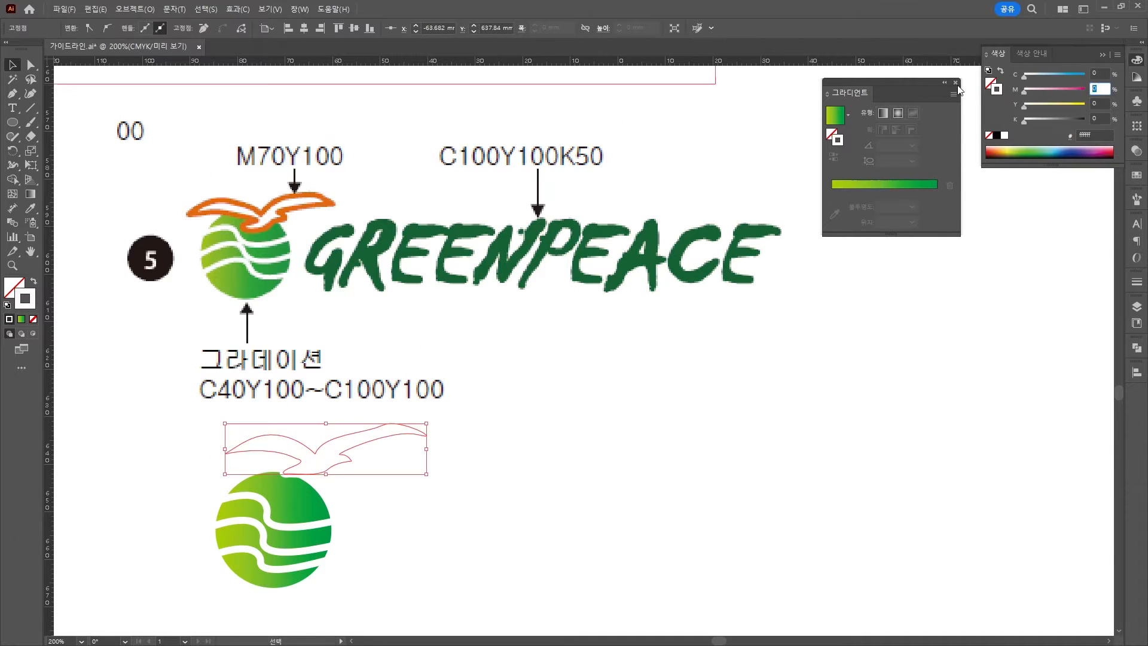
# Step: Set the bird outline's stroke color to M70 Y100 and adjust its stroke settings
pyautogui.write('70')
pyautogui.press('Tab')
pyautogui.write('100a')
pyautogui.moveTo(388, 425)
pyautogui.mouseDown()
pyautogui.moveTo(357, 425)
pyautogui.moveTo(306, 483)
pyautogui.mouseUp()
pyautogui.press('v')
pyautogui.click(1137, 282)
pyautogui.click(1024, 298)
# Step: Fill the bird with white, then resize and position it so it overlaps the top of the circle
pyautogui.click(1137, 60)
pyautogui.click(991, 83)
pyautogui.click(1004, 135)
pyautogui.moveTo(415, 456); pyautogui.dragTo(379, 464)
pyautogui.moveTo(300, 491); pyautogui.dragTo(304, 481)
pyautogui.click(321, 597)
pyautogui.moveTo(267, 519); pyautogui.dragTo(411, 483)
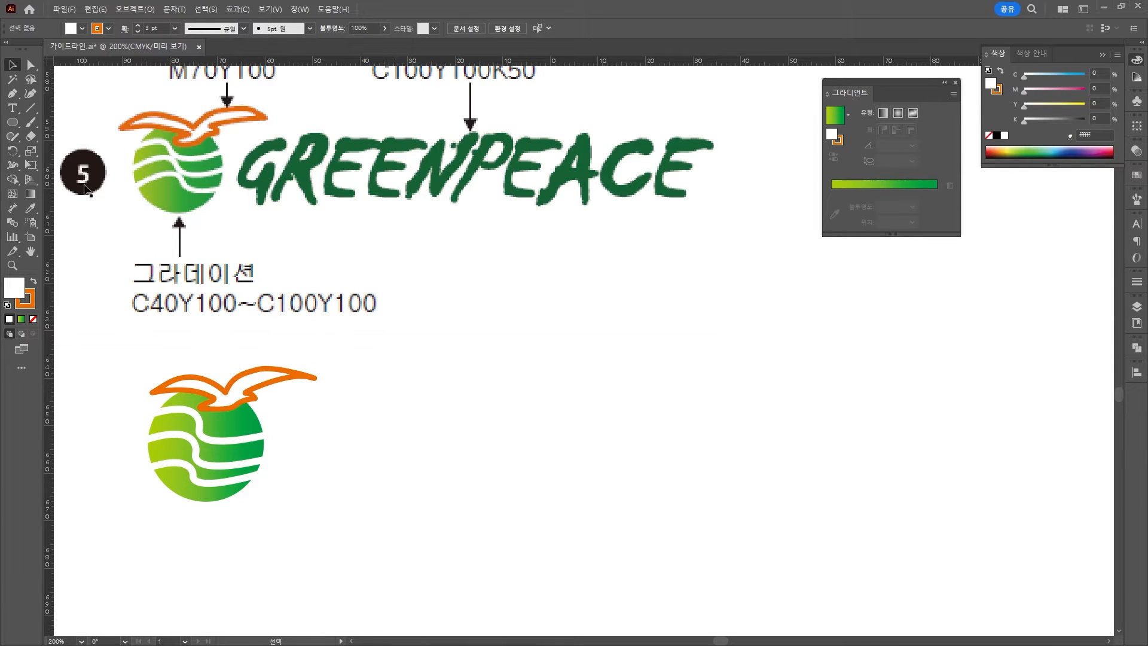
# Step: Add the text GREENPEACE beside the circle and set its font to Ink Free
pyautogui.click(14, 109)
pyautogui.click(342, 406)
pyautogui.write('ㅎ')
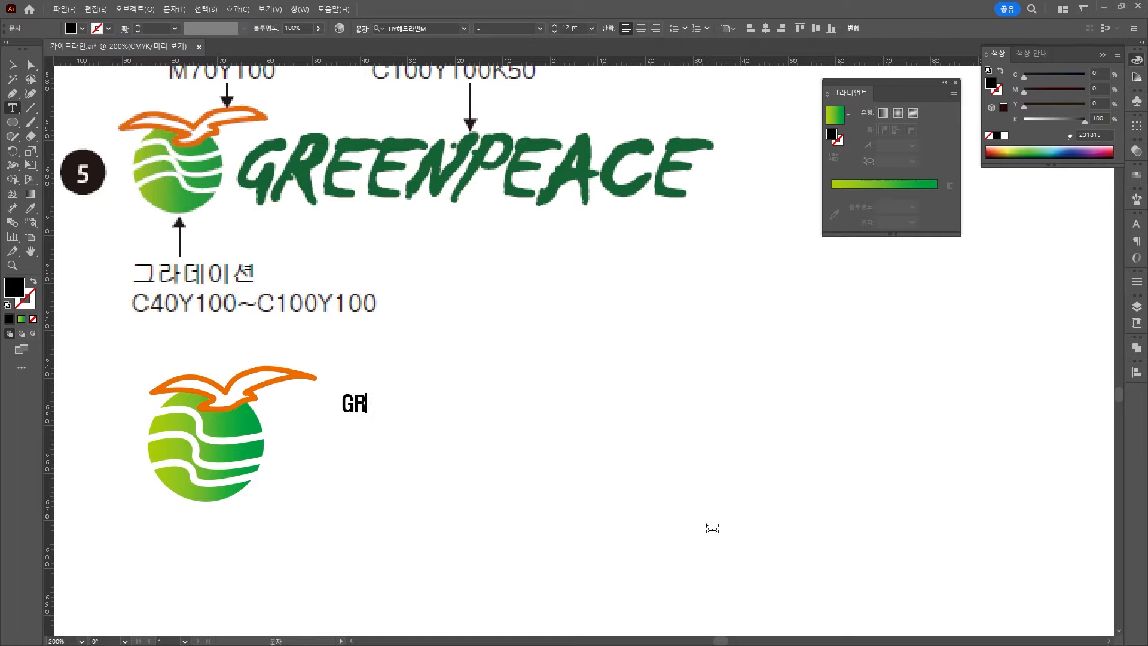
pyautogui.write('GREENPEA')
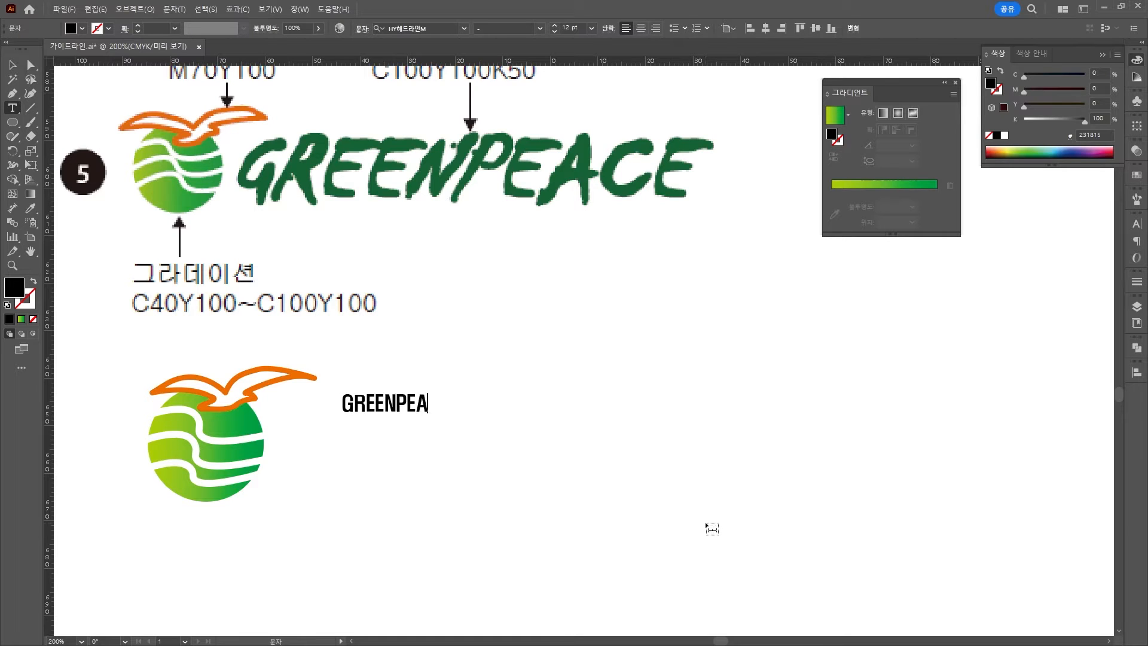
pyautogui.write('CE')
pyautogui.hotkey('ctrl', 'a')
pyautogui.click(464, 28)
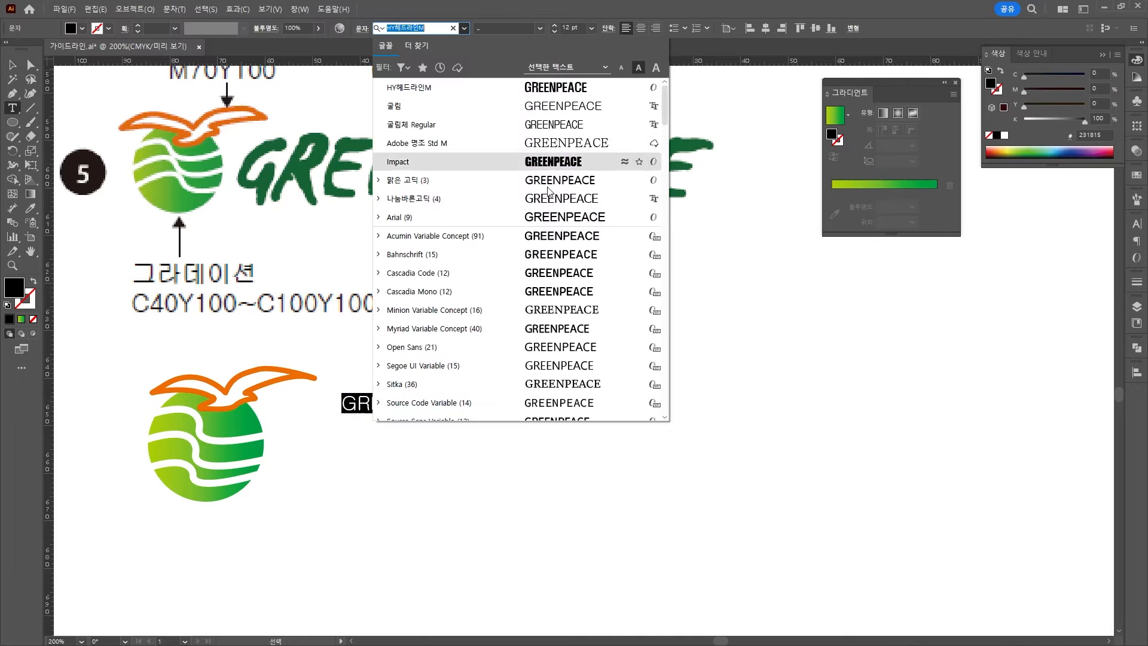
pyautogui.scroll(-10, 576, 357)
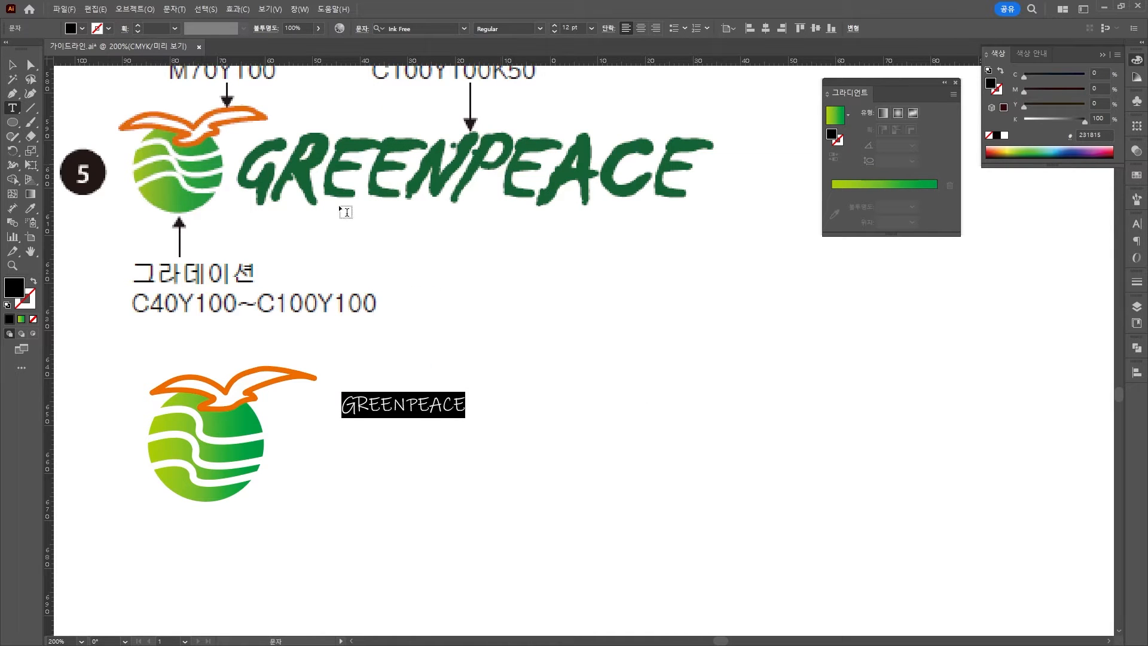
# Step: Enlarge the GREENPEACE text to about 32.87 pt and place it beside the circle
pyautogui.click(11, 65)
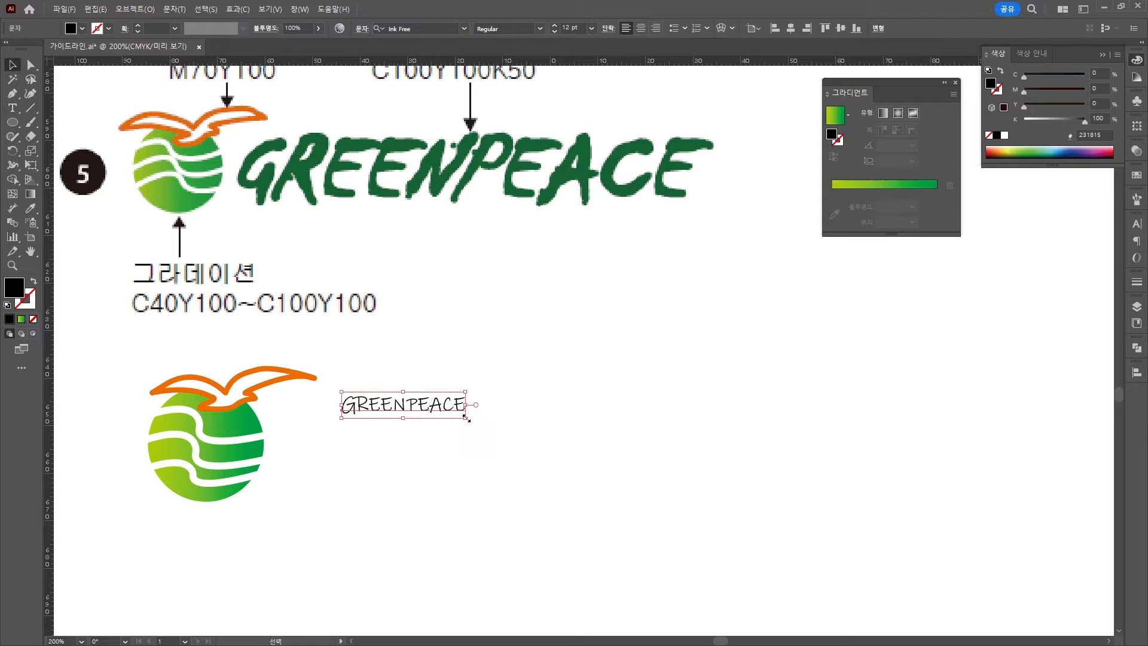
pyautogui.moveTo(466, 418); pyautogui.dragTo(616, 477)
pyautogui.moveTo(521, 430); pyautogui.dragTo(481, 443)
pyautogui.moveTo(579, 475); pyautogui.dragTo(618, 497)
# Step: Set the character rotation of the whole GREENPEACE text to -19°
pyautogui.doubleClick(601, 447)
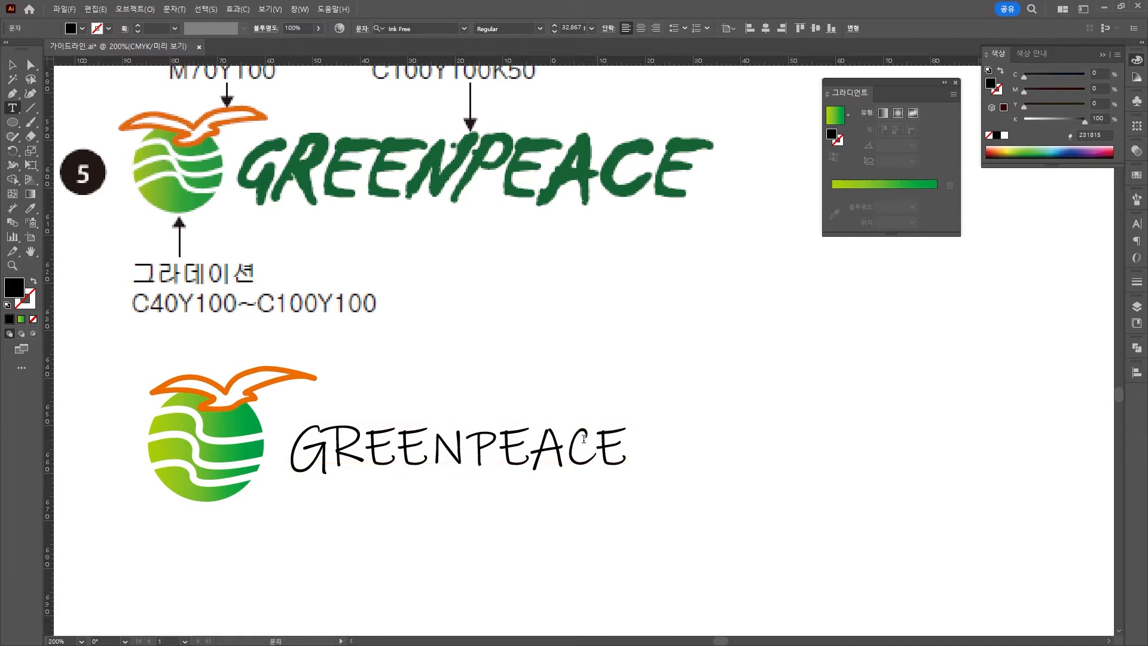
pyautogui.hotkey('ctrl', 'a')
pyautogui.hotkey('ctrl', 't')
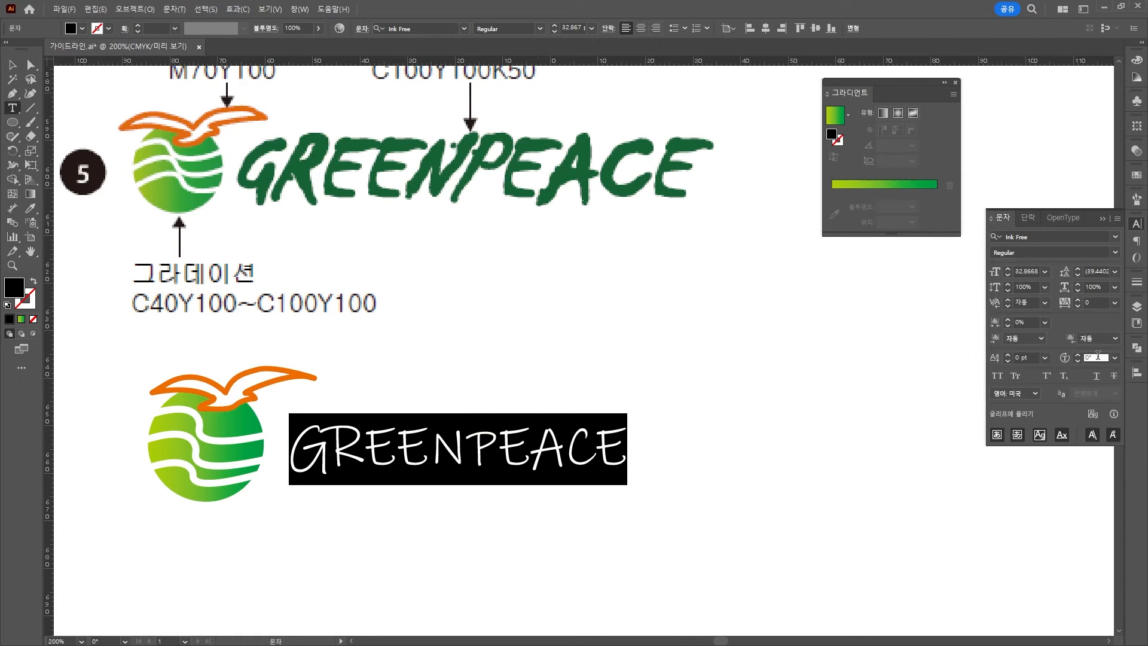
pyautogui.click(1099, 356)
pyautogui.scroll(4, 1098, 355)
pyautogui.scroll(-15, 1099, 355)
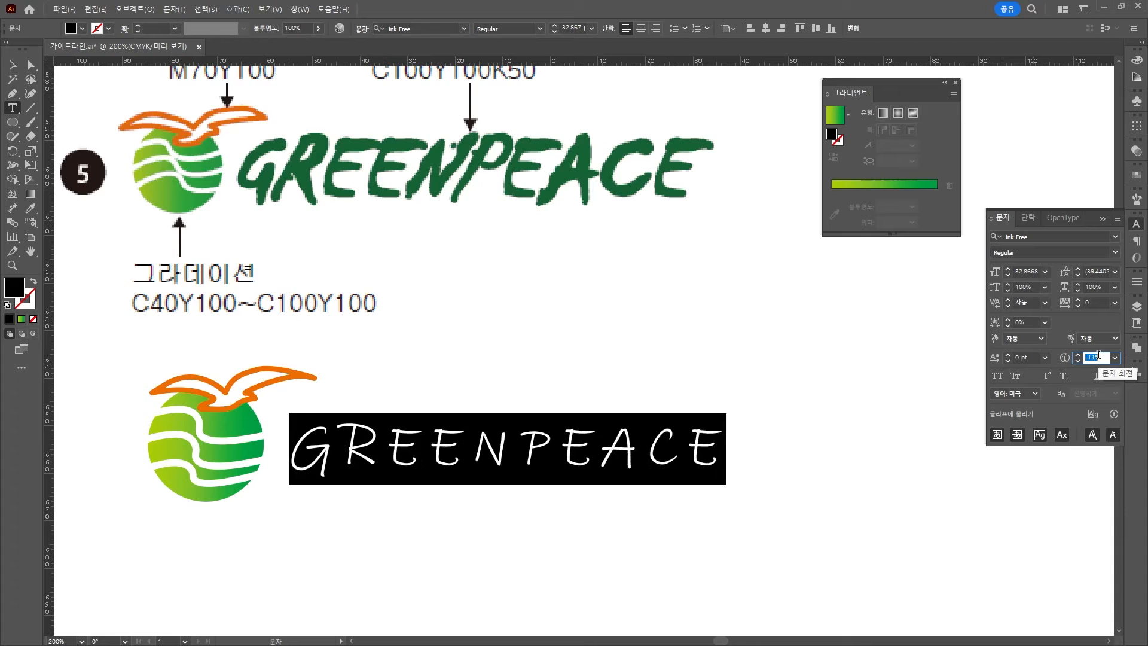
pyautogui.scroll(-8, 1099, 355)
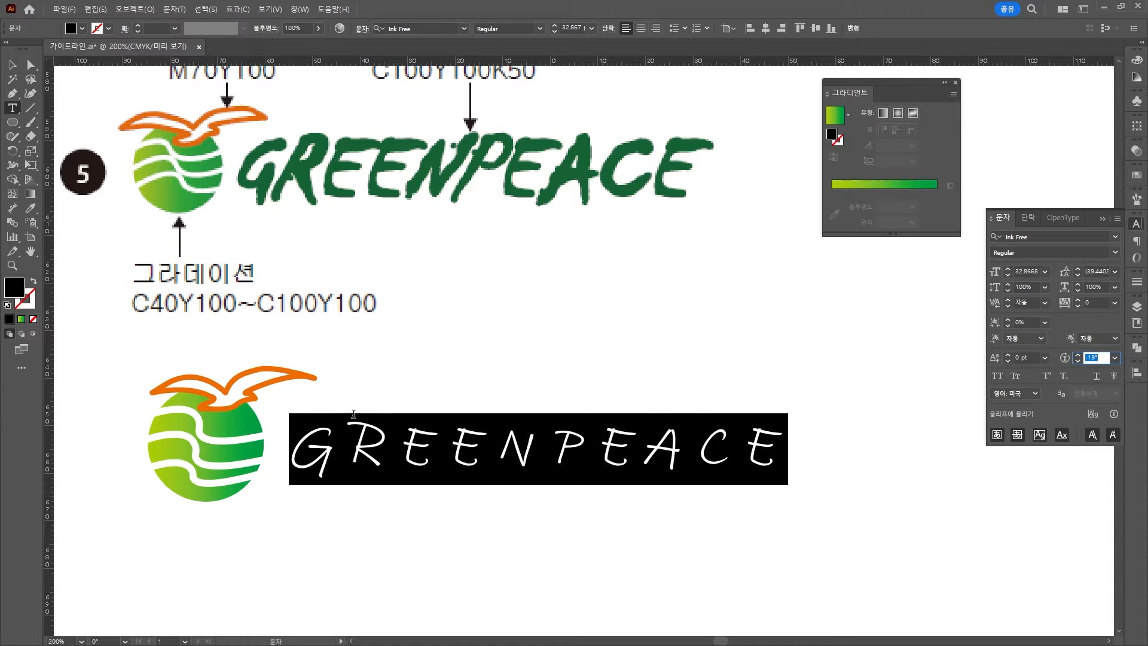
pyautogui.press('Return')
# Step: Tighten the tracking of the GREENPEACE text to -220
pyautogui.hotkey('alt', 'Left')
pyautogui.hotkey('alt', 'Left')
pyautogui.hotkey('alt', 'Left')
pyautogui.hotkey('alt', 'Left')
pyautogui.hotkey('alt', 'Left')
pyautogui.hotkey('alt', 'Left')
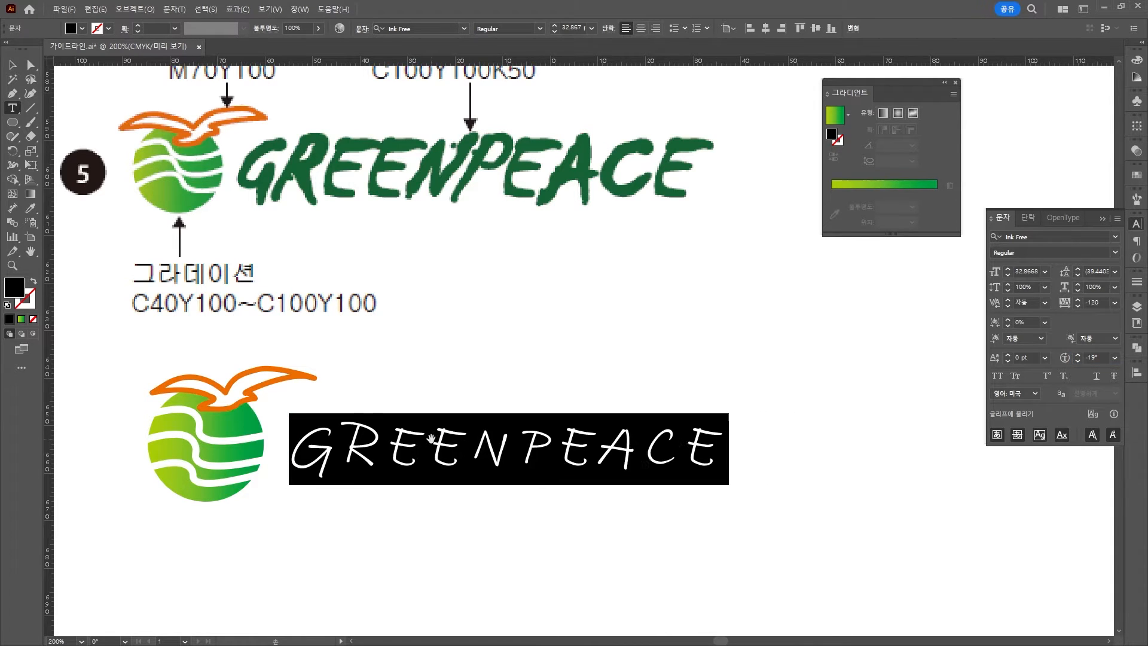
pyautogui.hotkey('alt', 'Left')
pyautogui.hotkey('alt', 'Left')
pyautogui.hotkey('alt', 'Left')
pyautogui.hotkey('alt', 'Left')
pyautogui.hotkey('alt', 'Left')
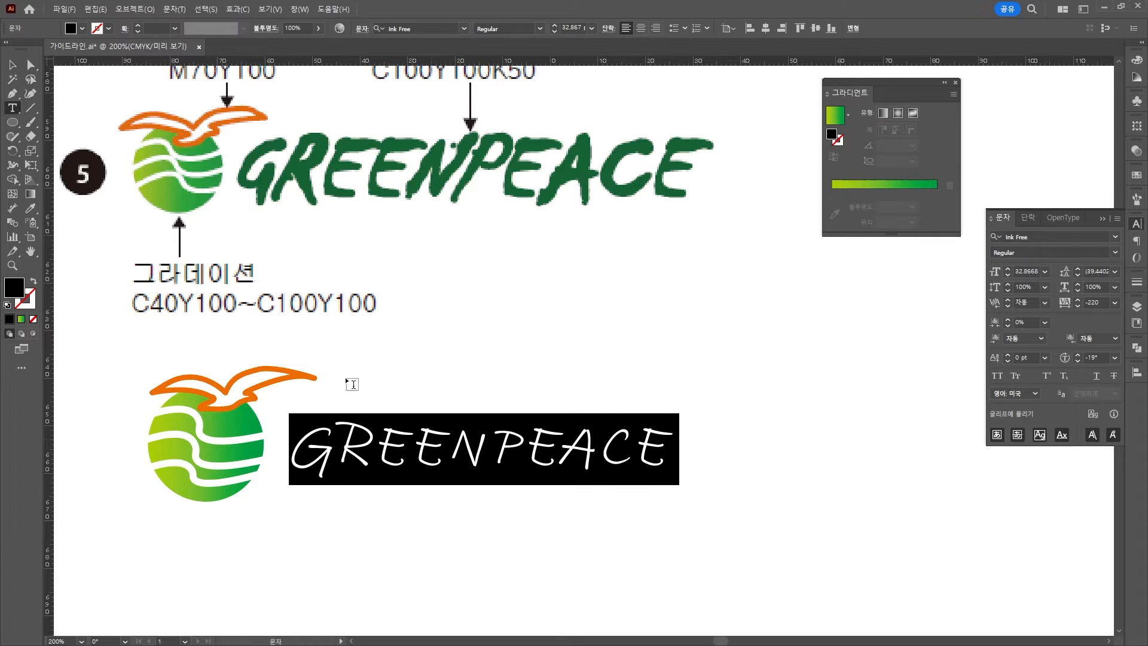
pyautogui.click(13, 64)
# Step: Try painting a letter G above the text with the Paintbrush tool, then undo the strokes
pyautogui.press('b')
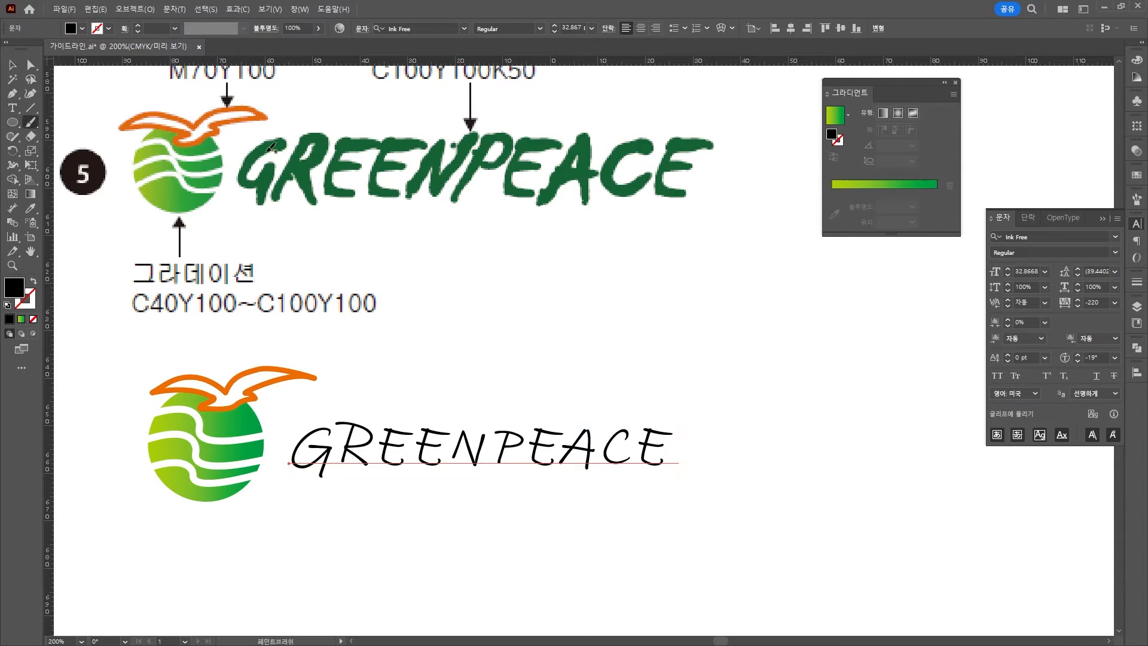
pyautogui.moveTo(488, 282)
pyautogui.mouseDown()
pyautogui.moveTo(448, 284)
pyautogui.moveTo(462, 319)
pyautogui.mouseUp()
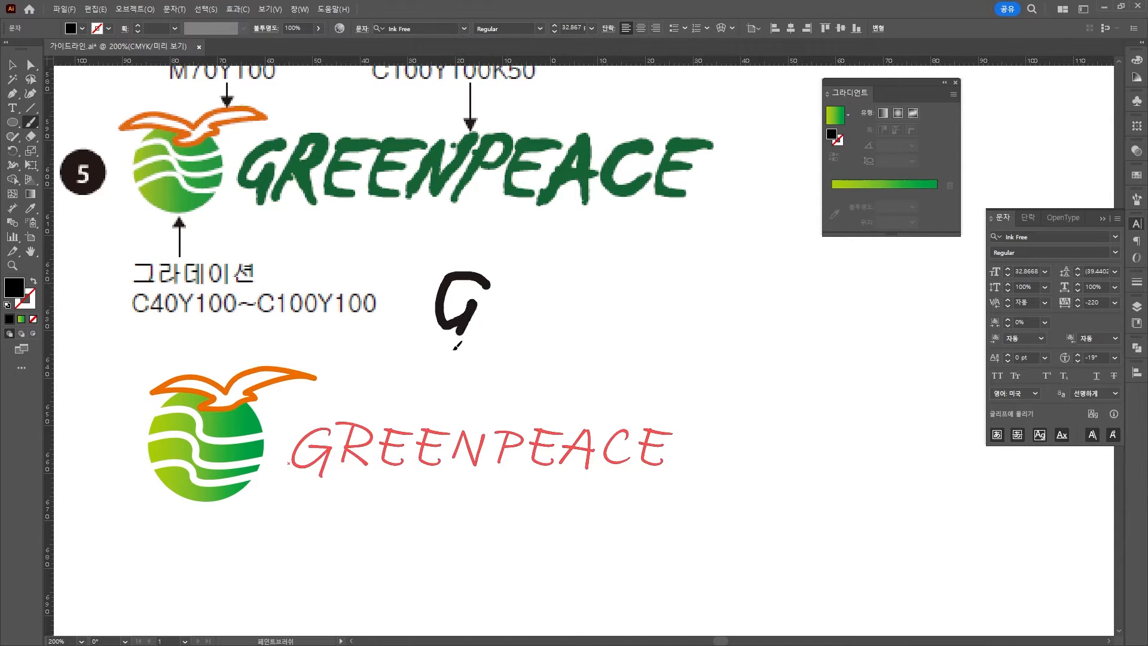
pyautogui.hotkey('ctrl', 'z')
pyautogui.hotkey('ctrl', 'z')
pyautogui.hotkey('ctrl', 'z')
# Step: Paint the letters G, R, E, N, P, A and C beside the circle by hand with the Paintbrush tool
pyautogui.moveTo(381, 394)
pyautogui.mouseDown()
pyautogui.moveTo(417, 395)
pyautogui.moveTo(440, 448)
pyautogui.moveTo(502, 385)
pyautogui.moveTo(539, 397)
pyautogui.moveTo(654, 389)
pyautogui.moveTo(690, 452)
pyautogui.mouseUp()
pyautogui.moveTo(331, 397)
pyautogui.mouseDown()
pyautogui.moveTo(286, 452)
pyautogui.moveTo(308, 472)
pyautogui.mouseUp()
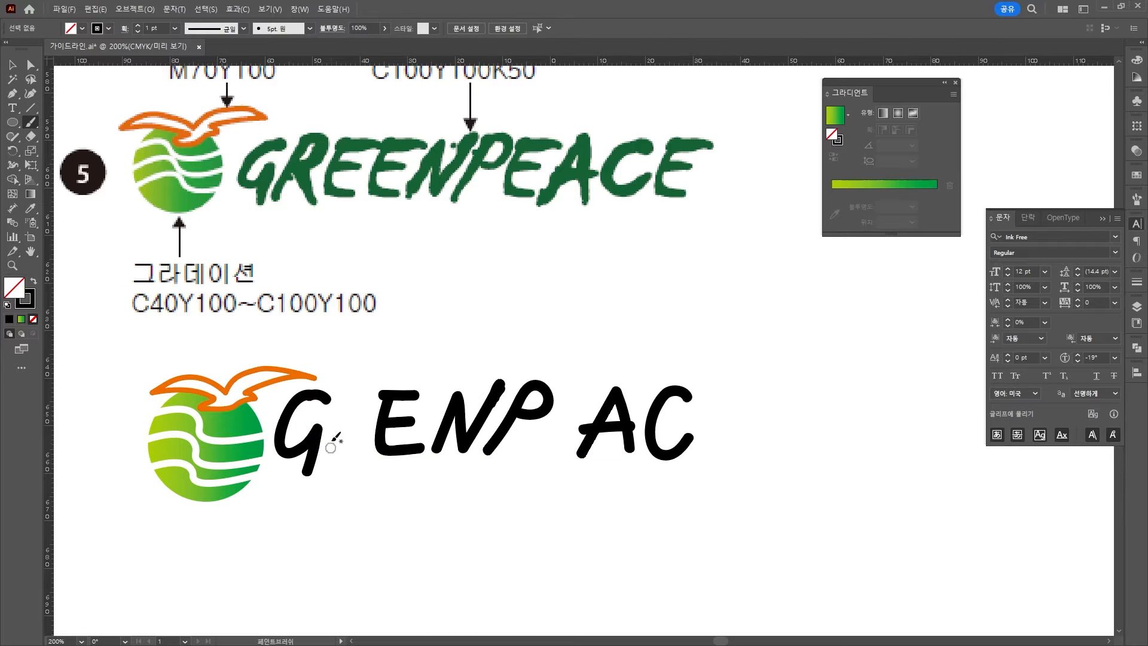
pyautogui.moveTo(447, 293); pyautogui.dragTo(426, 354)
pyautogui.moveTo(441, 290)
pyautogui.mouseDown()
pyautogui.moveTo(472, 356)
pyautogui.moveTo(343, 431)
pyautogui.mouseUp()
# Step: Copy the painted E for the missing letters and space all letters into the word GREENPEACE, about 113.7 mm wide
pyautogui.press('v')
pyautogui.moveTo(774, 389)
pyautogui.mouseDown()
pyautogui.moveTo(500, 464)
pyautogui.moveTo(651, 454)
pyautogui.mouseUp()
pyautogui.keyDown('alt'); pyautogui.moveTo(407, 432); pyautogui.dragTo(457, 432); pyautogui.keyUp('alt')
pyautogui.moveTo(711, 403)
pyautogui.mouseDown()
pyautogui.moveTo(607, 407)
pyautogui.moveTo(602, 382)
pyautogui.mouseUp()
pyautogui.keyDown('alt'); pyautogui.moveTo(461, 432); pyautogui.dragTo(627, 431); pyautogui.keyUp('alt')
pyautogui.moveTo(656, 395); pyautogui.dragTo(662, 402)
pyautogui.moveTo(771, 433); pyautogui.dragTo(687, 437)
pyautogui.moveTo(810, 434); pyautogui.dragTo(722, 434)
pyautogui.keyDown('alt'); pyautogui.moveTo(396, 412); pyautogui.dragTo(783, 413); pyautogui.keyUp('alt')
pyautogui.moveTo(895, 503); pyautogui.dragTo(298, 401)
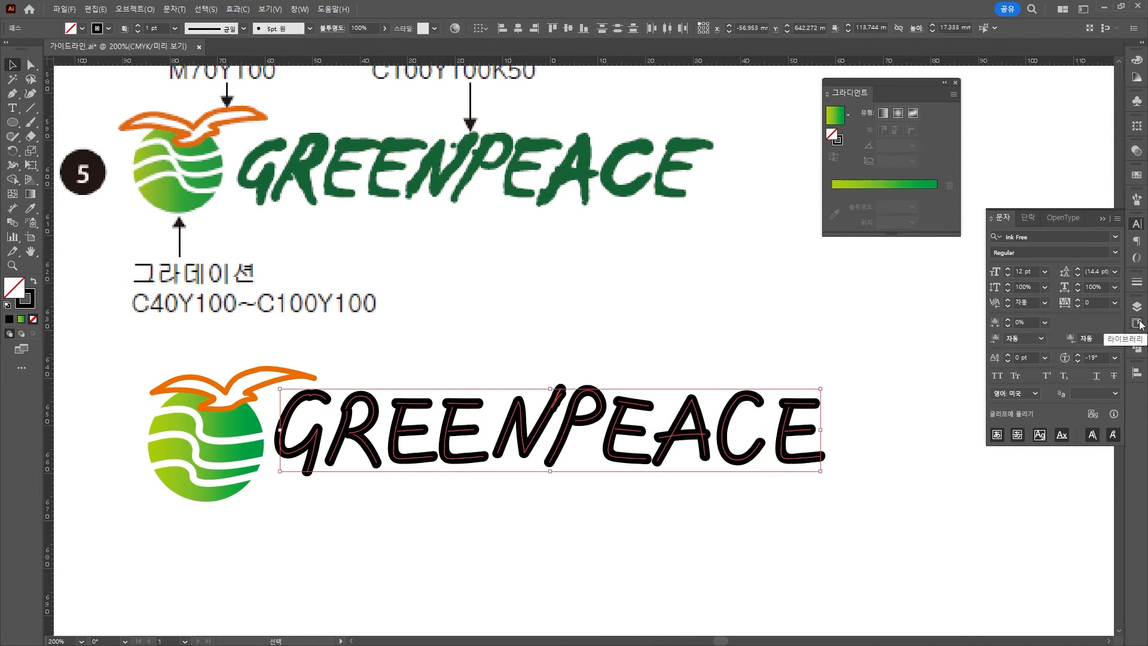
pyautogui.click(1137, 199)
pyautogui.click(997, 336)
pyautogui.click(563, 326)
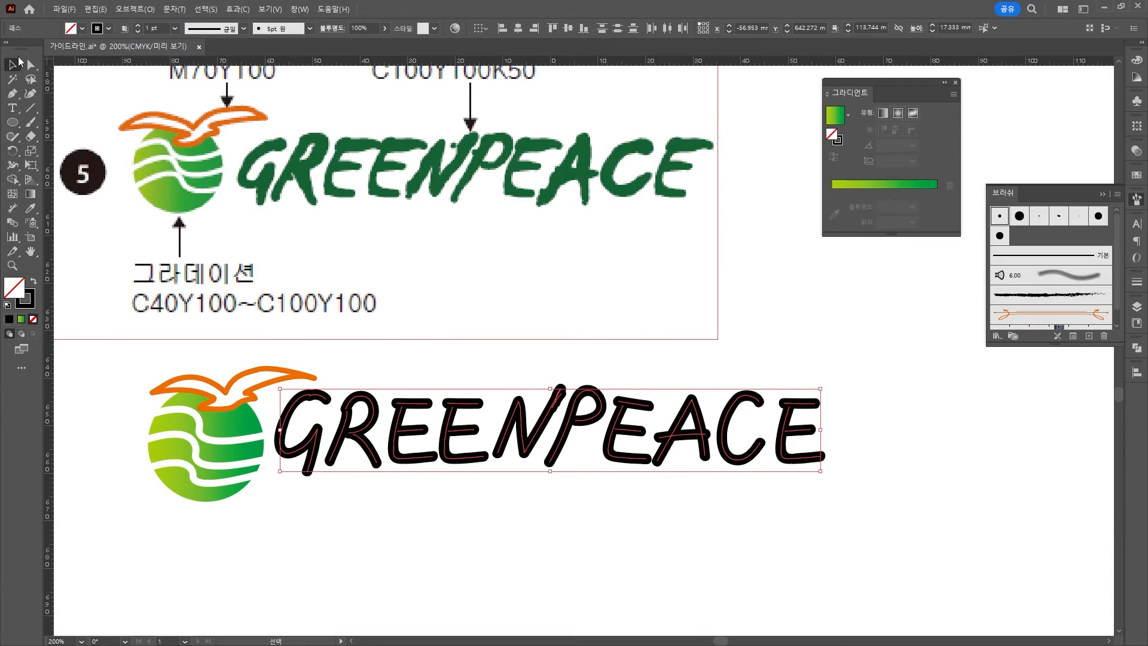
pyautogui.click(920, 490)
# Step: Set the lettering's stroke color to 006428 and move the letters NPEACE slightly closer to GREE
pyautogui.moveTo(890, 519)
pyautogui.mouseDown()
pyautogui.moveTo(275, 397)
pyautogui.moveTo(161, 346)
pyautogui.mouseUp()
pyautogui.doubleClick(28, 304)
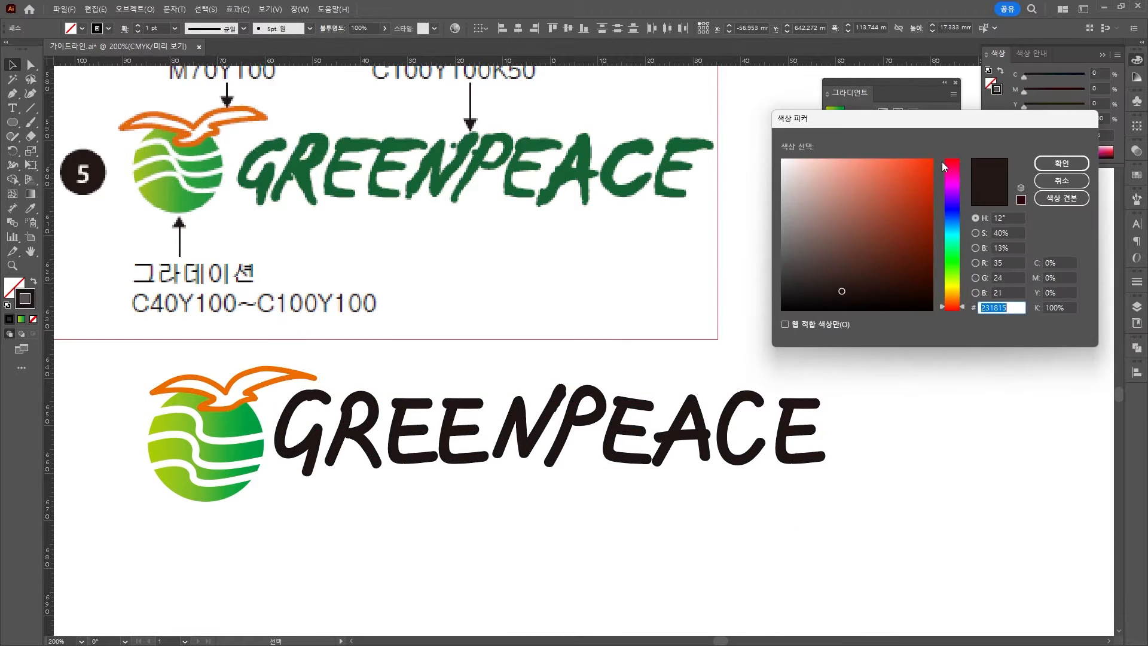
pyautogui.write('006428')
pyautogui.press('Return')
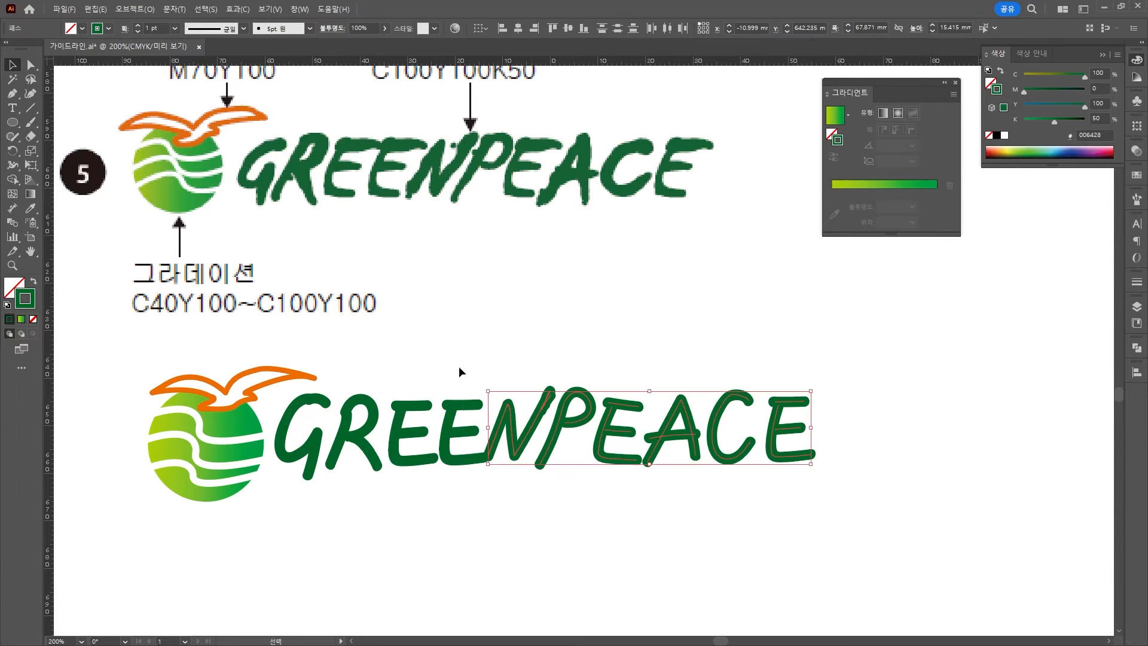
pyautogui.click(687, 540)
pyautogui.click(499, 426)
# Step: Paint small brush accents above the N and on several letter ends, removing the extra stroke at the second A-side foot
pyautogui.click(204, 201)
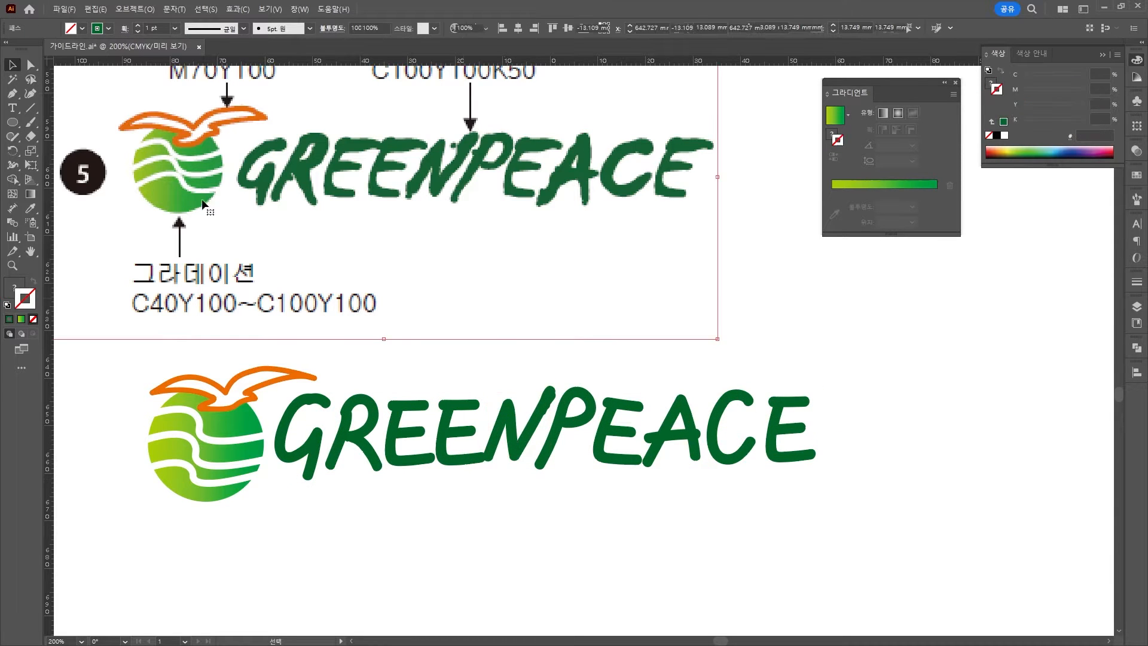
pyautogui.click(31, 122)
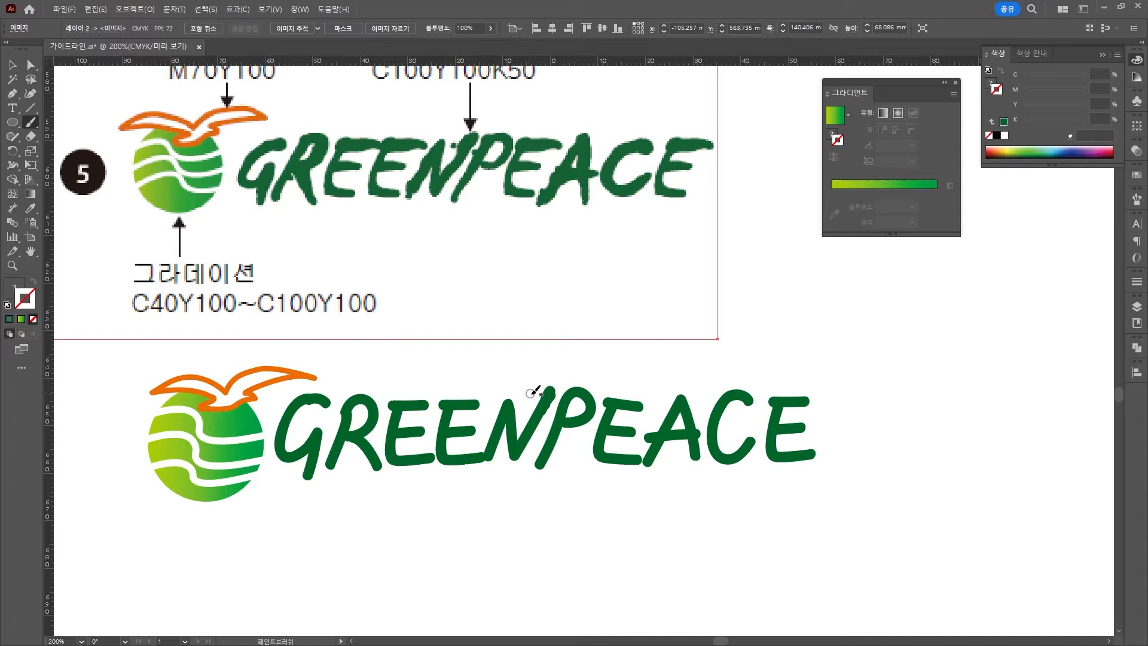
pyautogui.moveTo(530, 394); pyautogui.dragTo(529, 400)
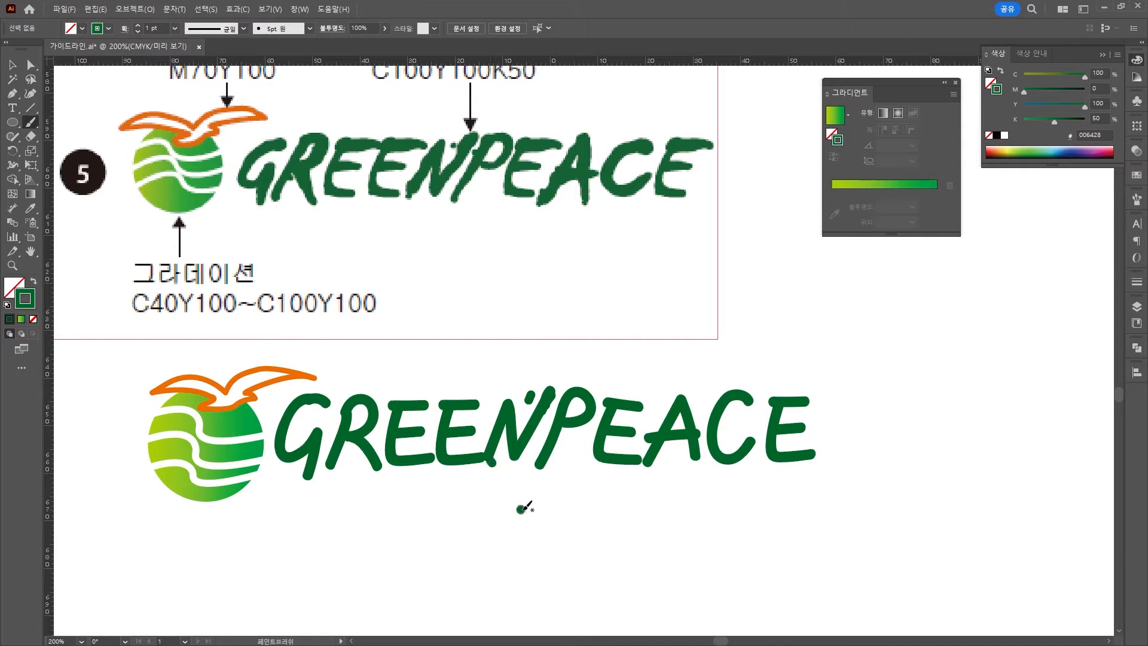
pyautogui.hotkey('ctrl', 'z')
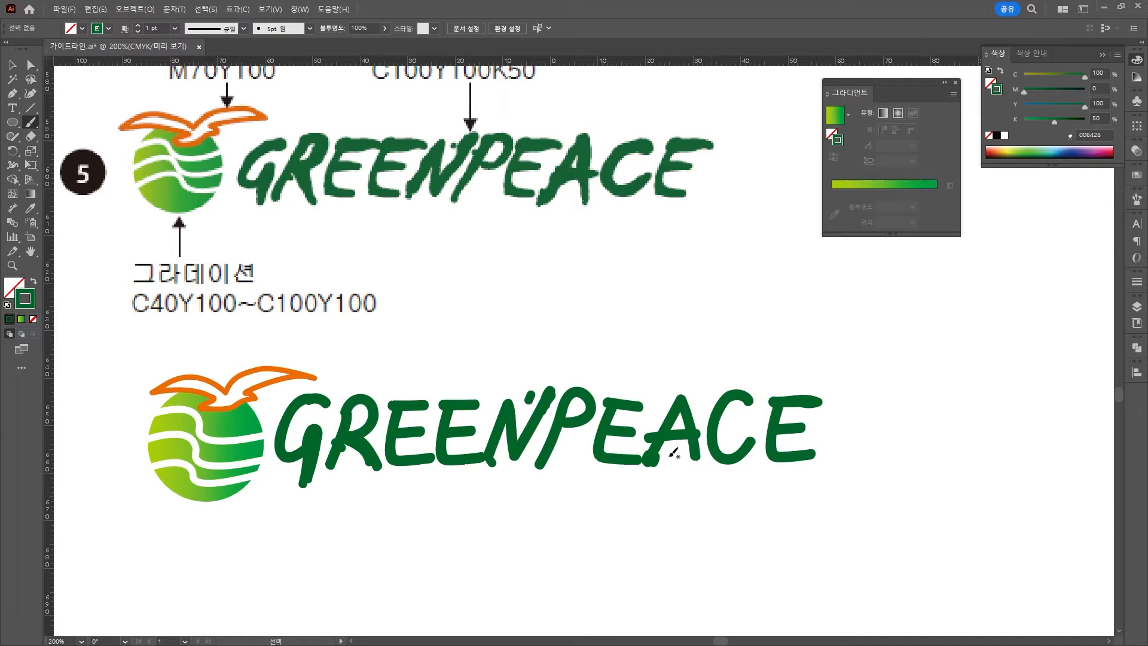
pyautogui.click(19, 63)
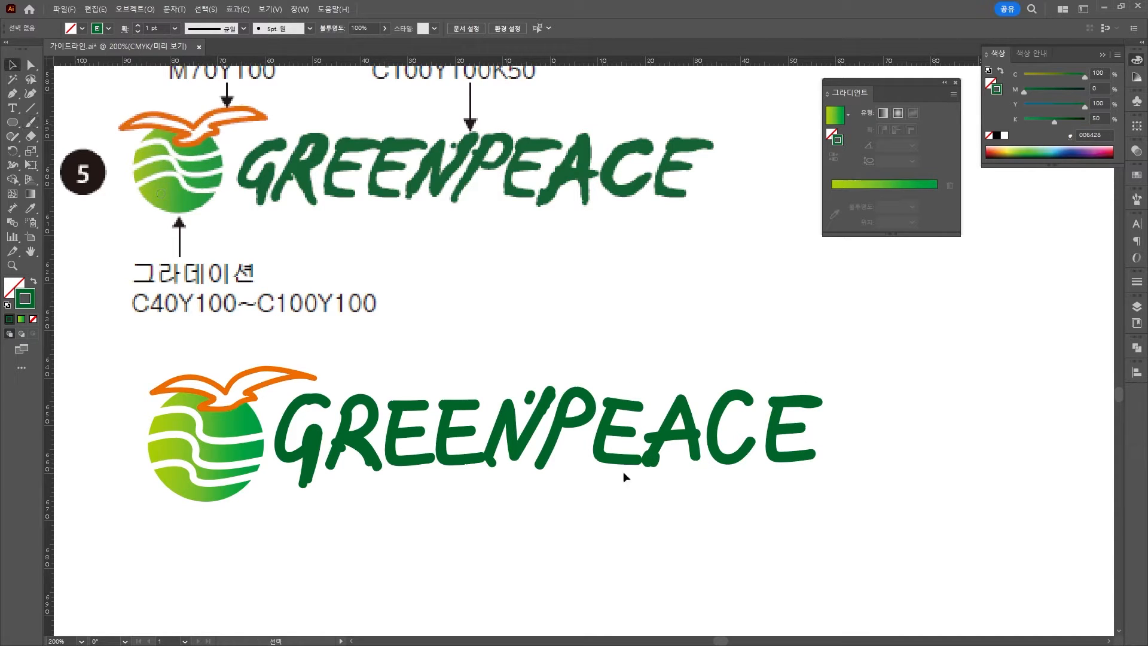
pyautogui.click(652, 458)
pyautogui.press('Delete')
# Step: Move the reference image numbered 6 with the bubble waves beside the lower-left edge of the grid artboard
pyautogui.scroll(-3, 906, 513)
pyautogui.scroll(-1, 888, 497)
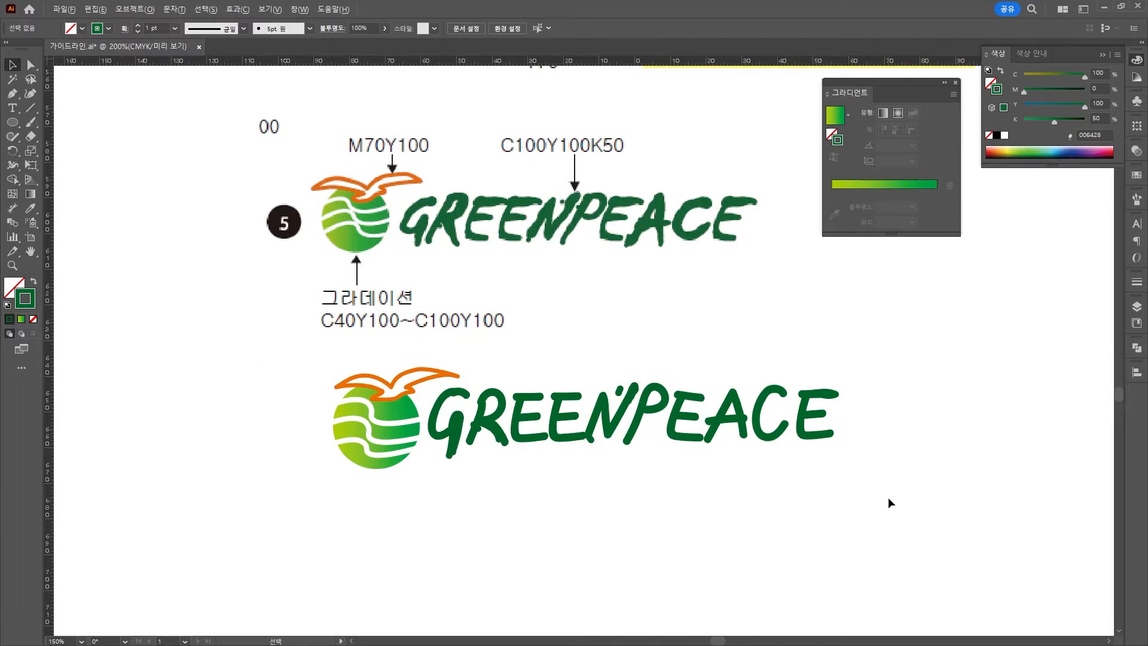
pyautogui.moveTo(870, 509); pyautogui.dragTo(837, 472)
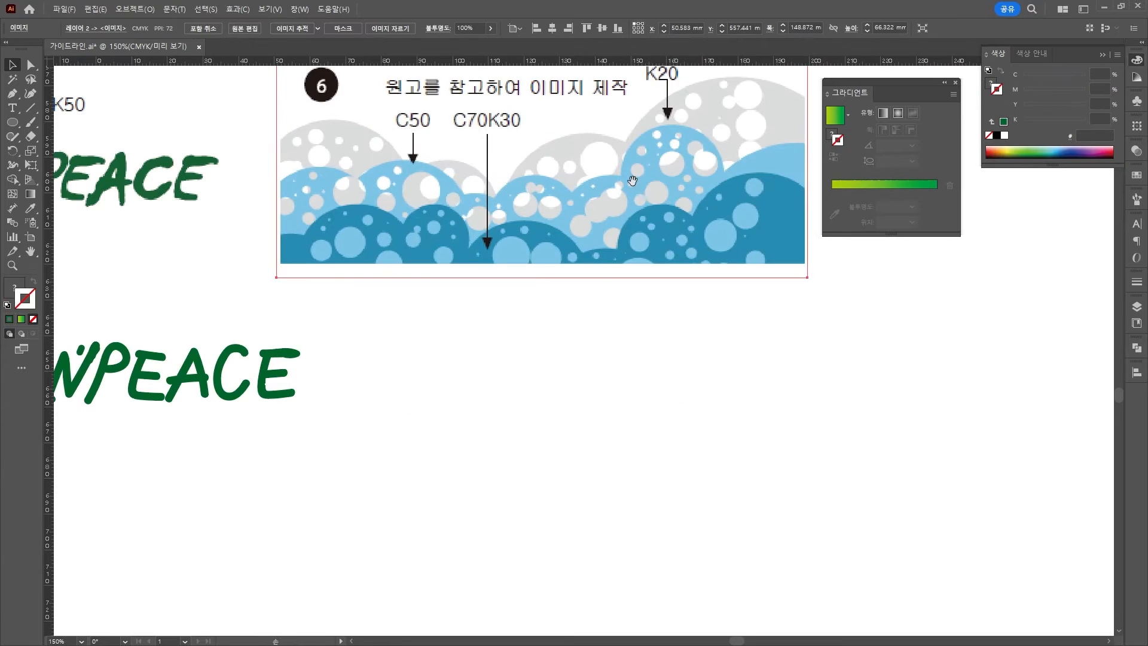
pyautogui.scroll(-1, 635, 192)
pyautogui.moveTo(635, 192); pyautogui.dragTo(273, 352)
pyautogui.scroll(-2, 748, 424)
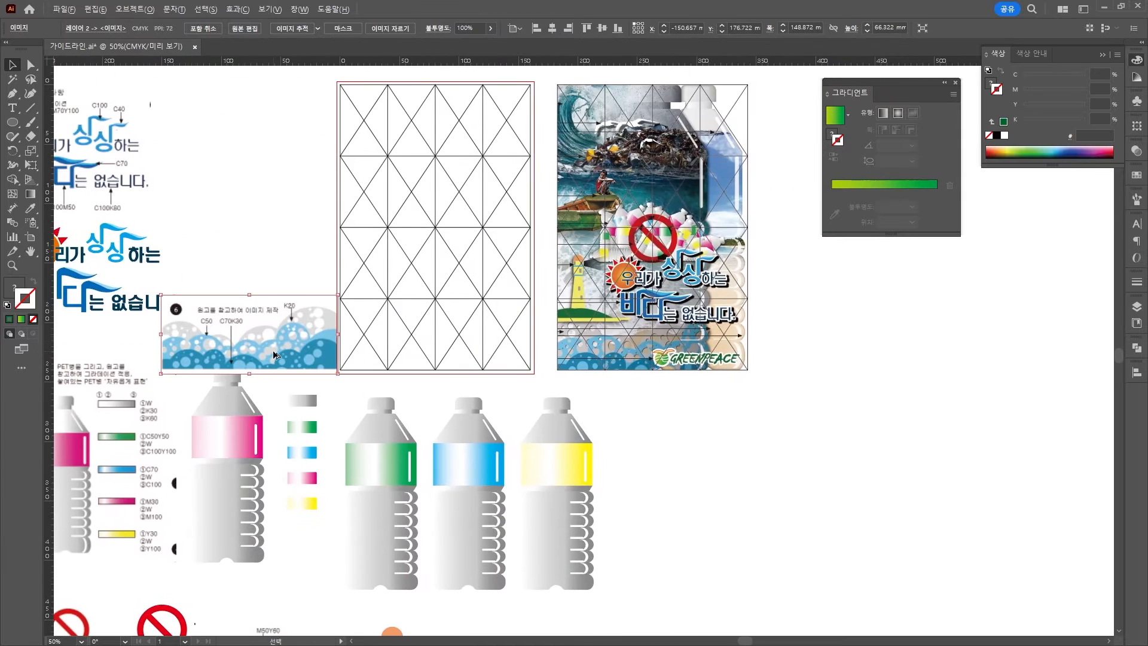
pyautogui.scroll(1, 273, 352)
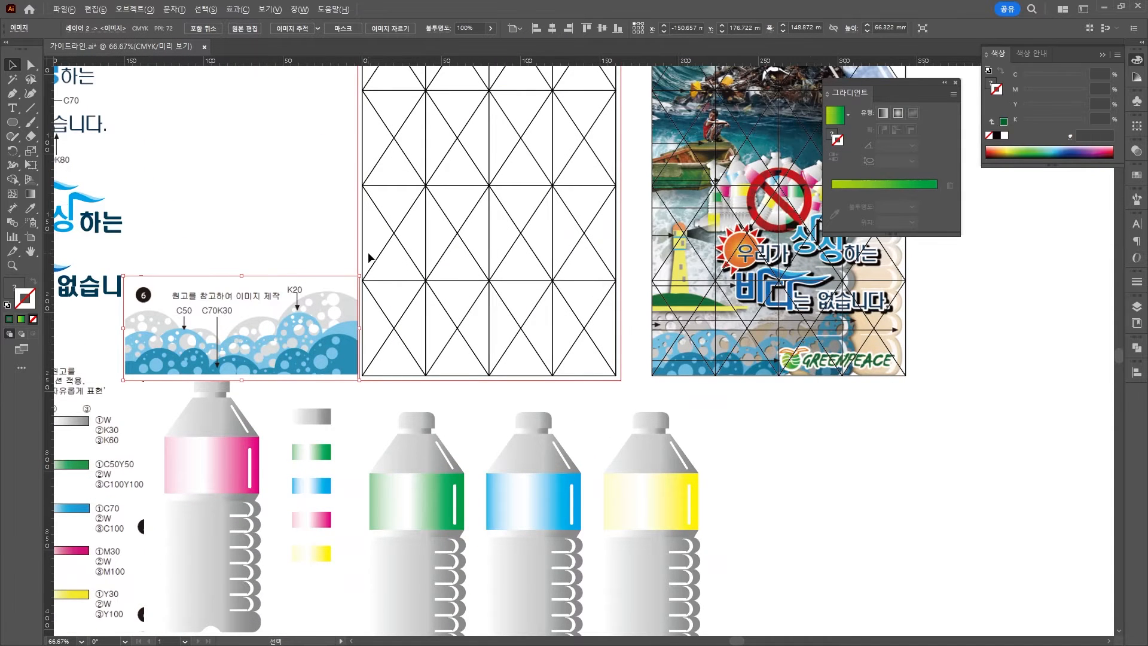
pyautogui.scroll(1, 369, 257)
pyautogui.scroll(-1, 338, 302)
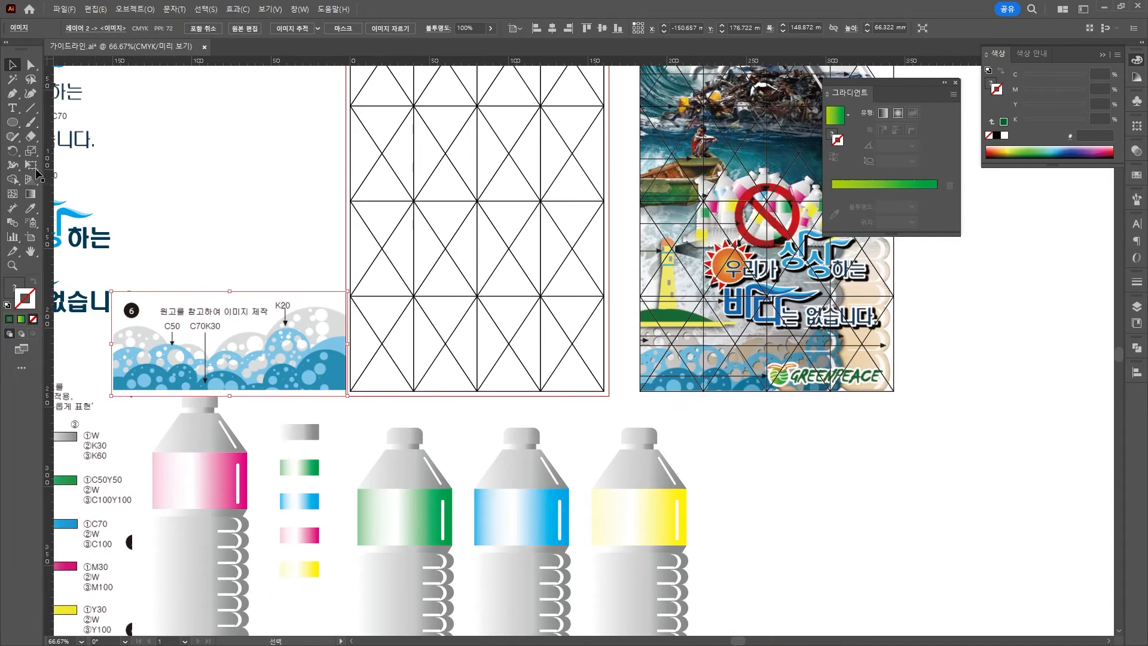
# Step: Draw a circle about 31.7 mm across at the grid artboard's lower-left corner, filled black with no stroke
pyautogui.click(12, 122)
pyautogui.moveTo(347, 364); pyautogui.dragTo(398, 413)
pyautogui.click(8, 304)
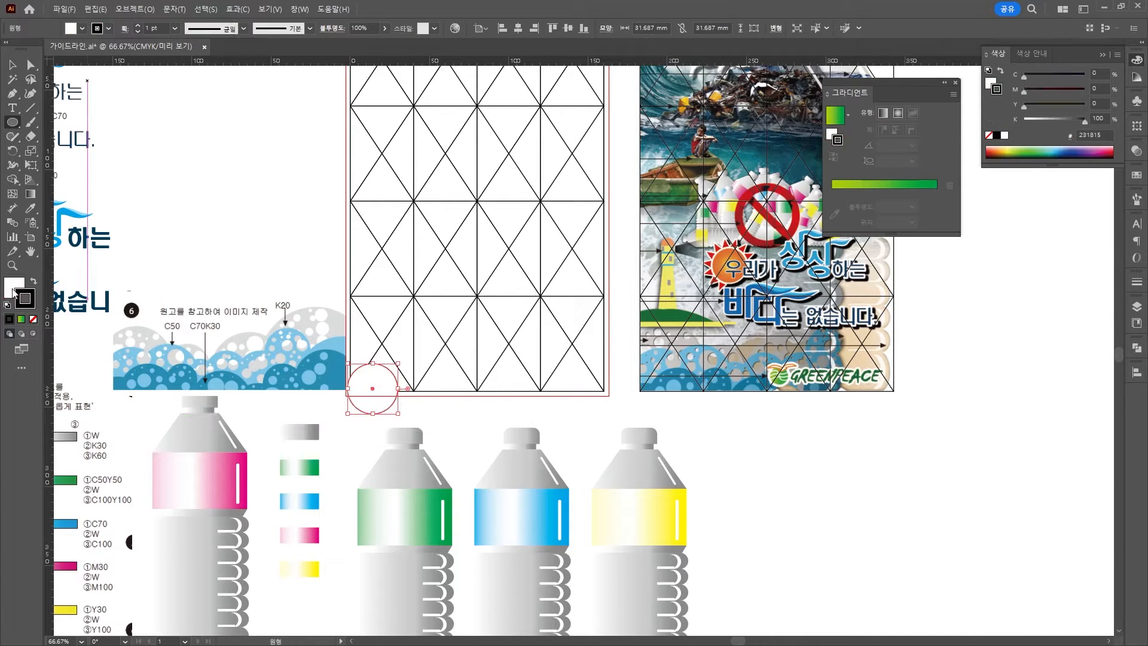
pyautogui.click(34, 285)
pyautogui.click(33, 319)
pyautogui.click(12, 64)
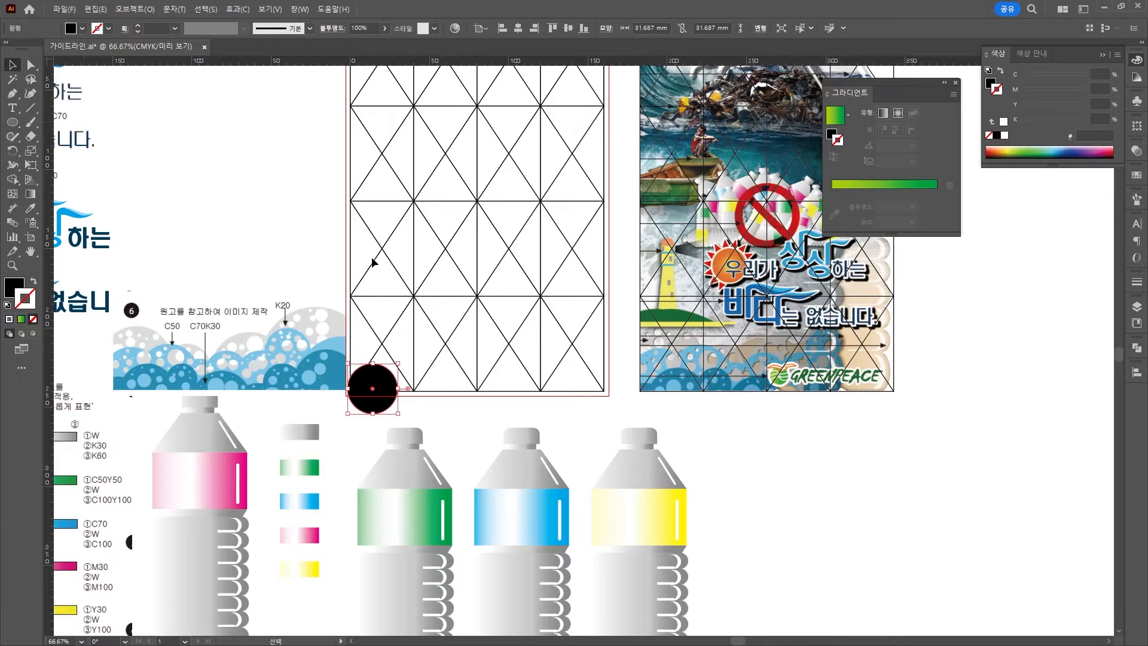
# Step: Copy and resize the black circle into five overlapping circles along the artboard's lower edge and unite them into one cloud shape
pyautogui.moveTo(388, 380); pyautogui.dragTo(480, 381)
pyautogui.moveTo(514, 422); pyautogui.dragTo(491, 399)
pyautogui.moveTo(468, 373); pyautogui.dragTo(465, 382)
pyautogui.moveTo(432, 372); pyautogui.dragTo(587, 373)
pyautogui.moveTo(625, 341); pyautogui.dragTo(363, 391)
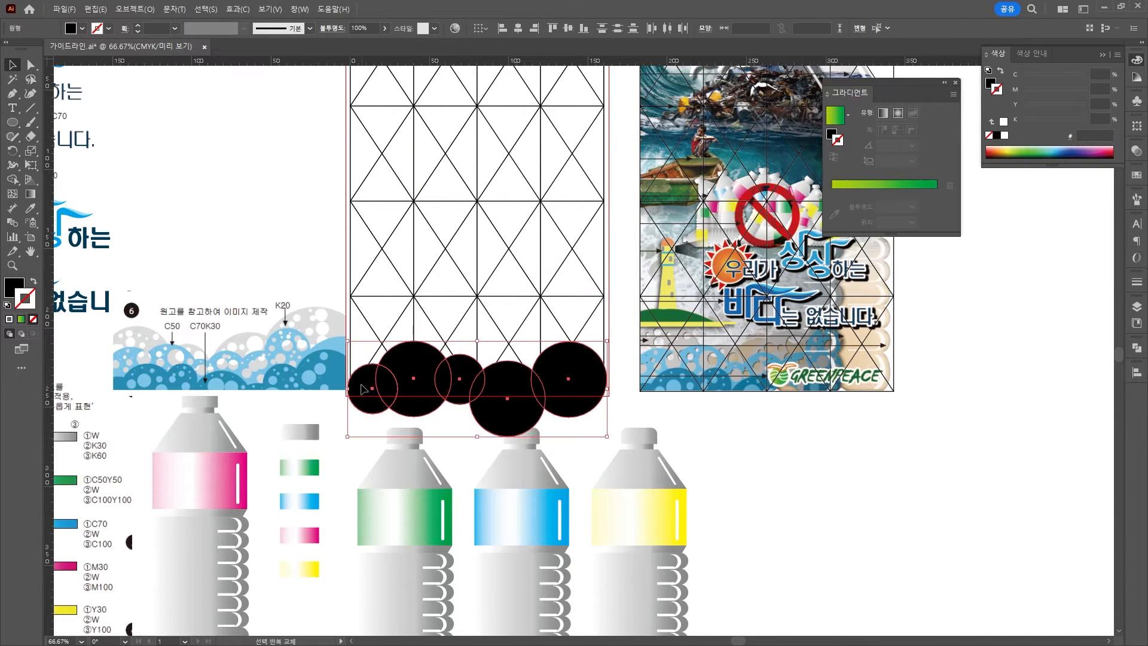
pyautogui.click(1137, 348)
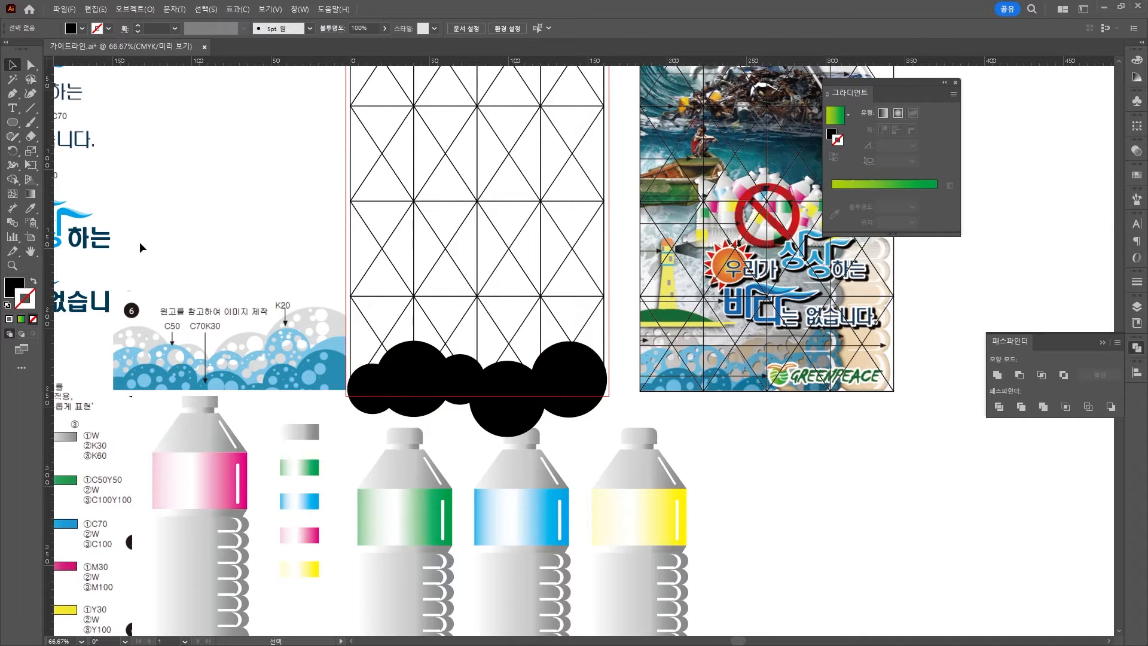
# Step: Draw a white circle without a stroke and scatter resized copies as bubbles over the left part of the black cloud
pyautogui.click(12, 122)
pyautogui.scroll(2, 410, 386)
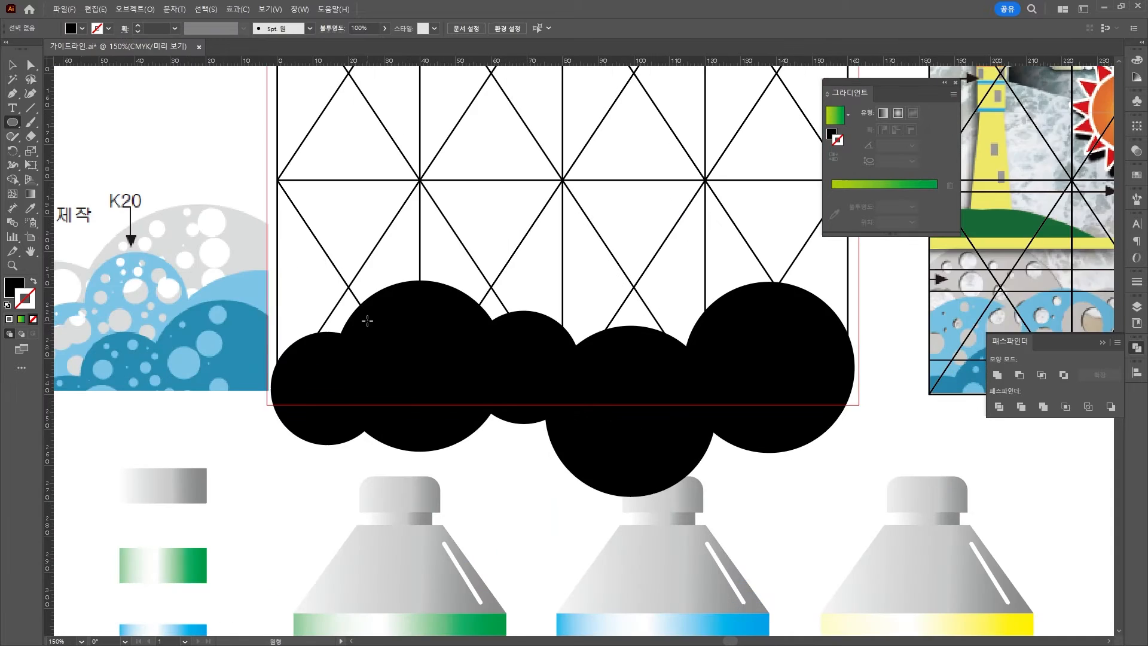
pyautogui.moveTo(714, 325); pyautogui.dragTo(523, 266)
pyautogui.moveTo(132, 299)
pyautogui.mouseDown()
pyautogui.moveTo(138, 306)
pyautogui.moveTo(189, 252)
pyautogui.moveTo(229, 262)
pyautogui.mouseUp()
pyautogui.press('d')
pyautogui.press('/')
pyautogui.press('v')
pyautogui.moveTo(229, 262)
pyautogui.mouseDown()
pyautogui.moveTo(217, 336)
pyautogui.moveTo(217, 321)
pyautogui.mouseUp()
pyautogui.moveTo(206, 306); pyautogui.dragTo(158, 332)
pyautogui.moveTo(157, 331); pyautogui.dragTo(359, 300)
pyautogui.moveTo(190, 252); pyautogui.dragTo(334, 269)
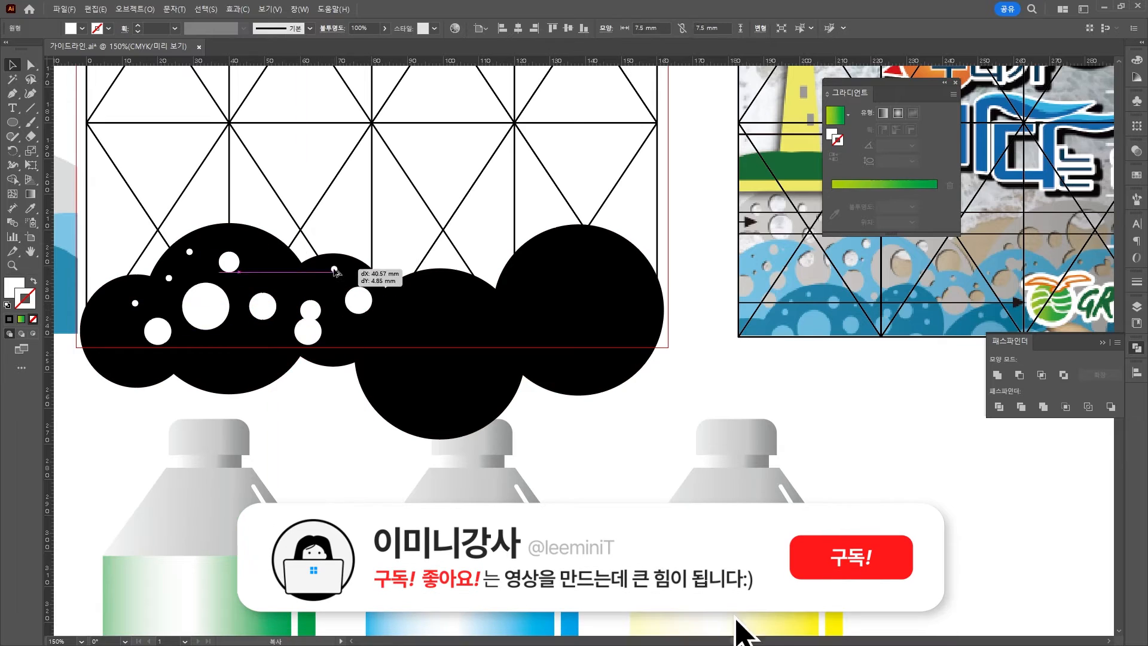
# Step: Copy and resize white bubbles of various sizes over the middle of the black cloud
pyautogui.moveTo(432, 340); pyautogui.dragTo(520, 334)
pyautogui.click(359, 301)
pyautogui.moveTo(190, 252); pyautogui.dragTo(386, 309)
pyautogui.moveTo(385, 309); pyautogui.dragTo(415, 298)
pyautogui.moveTo(418, 301); pyautogui.dragTo(423, 306)
pyautogui.moveTo(189, 252); pyautogui.dragTo(265, 255)
pyautogui.moveTo(158, 331); pyautogui.dragTo(461, 337)
pyautogui.moveTo(333, 269); pyautogui.dragTo(465, 297)
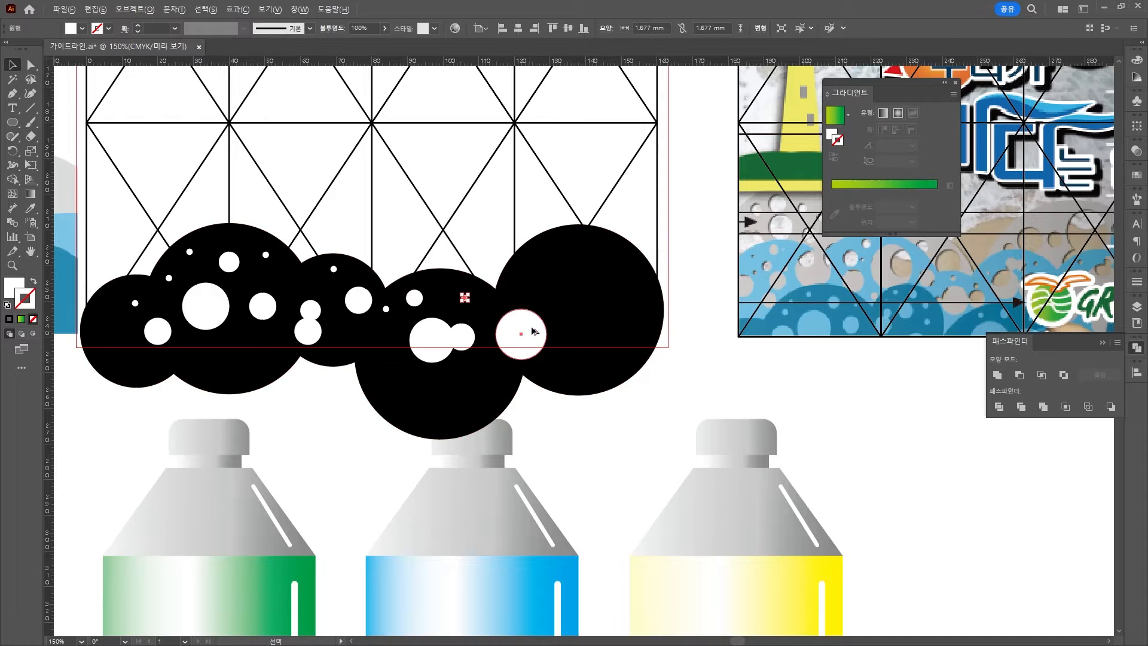
# Step: Add more large and small white bubbles, including dots about 1.7 mm across, mainly over the cloud's right half
pyautogui.moveTo(525, 328); pyautogui.dragTo(628, 311)
pyautogui.moveTo(414, 298); pyautogui.dragTo(543, 272)
pyautogui.moveTo(266, 255); pyautogui.dragTo(389, 338)
pyautogui.moveTo(464, 298); pyautogui.dragTo(492, 304)
pyautogui.moveTo(291, 283); pyautogui.dragTo(244, 326)
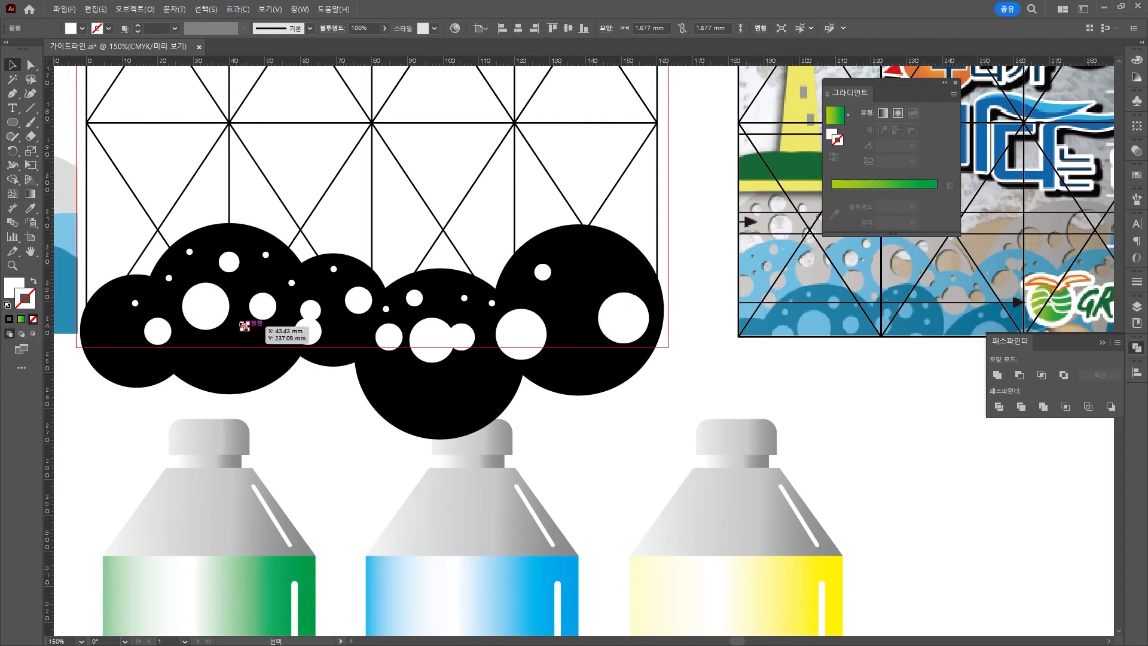
pyautogui.moveTo(491, 303); pyautogui.dragTo(484, 318)
pyautogui.moveTo(491, 304); pyautogui.dragTo(595, 254)
pyautogui.click(688, 257)
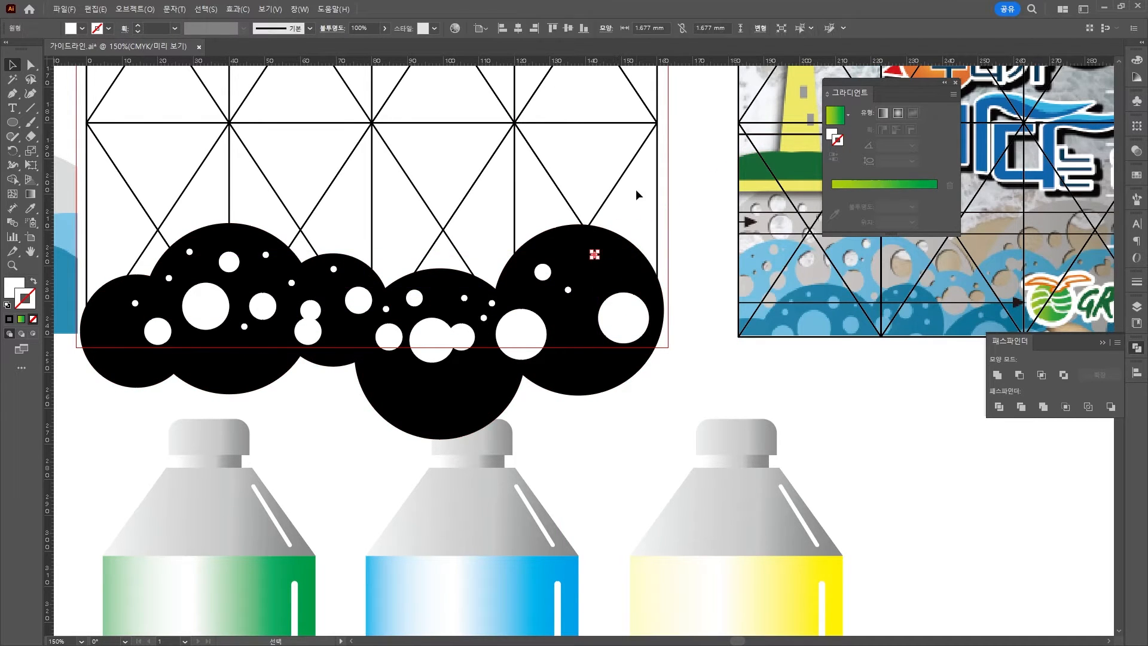
pyautogui.click(636, 189)
# Step: Duplicate the cloud with its bubbles directly above and punch the bubbles out of the copy with Minus Front
pyautogui.moveTo(97, 220); pyautogui.dragTo(624, 359)
pyautogui.moveTo(622, 361); pyautogui.dragTo(616, 163)
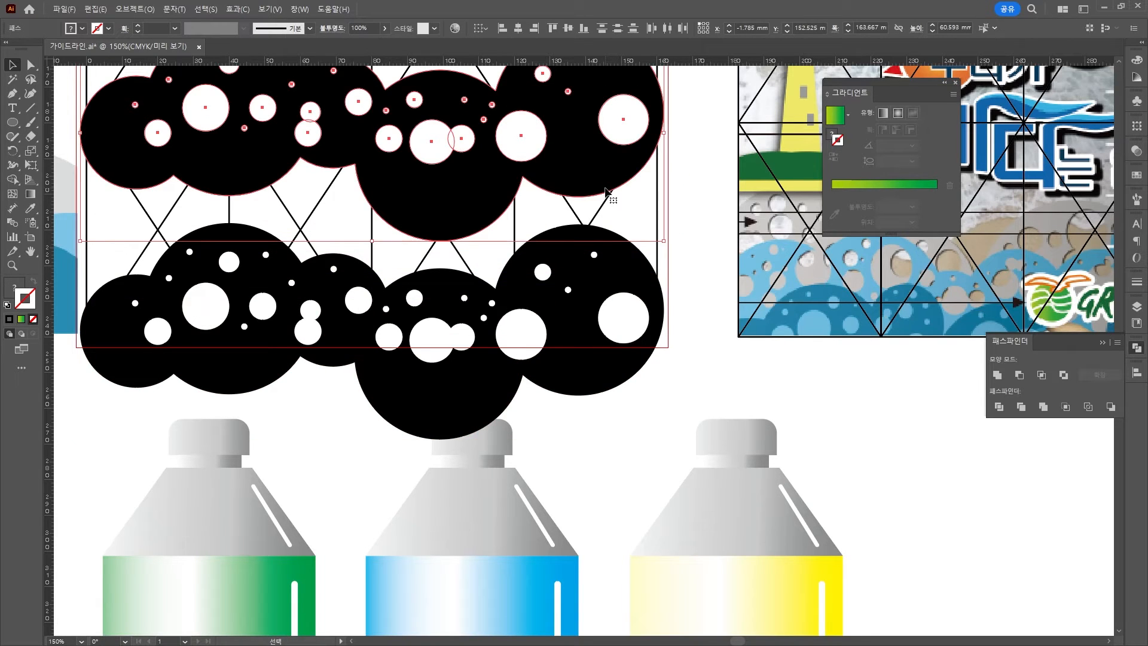
pyautogui.scroll(3, 316, 250)
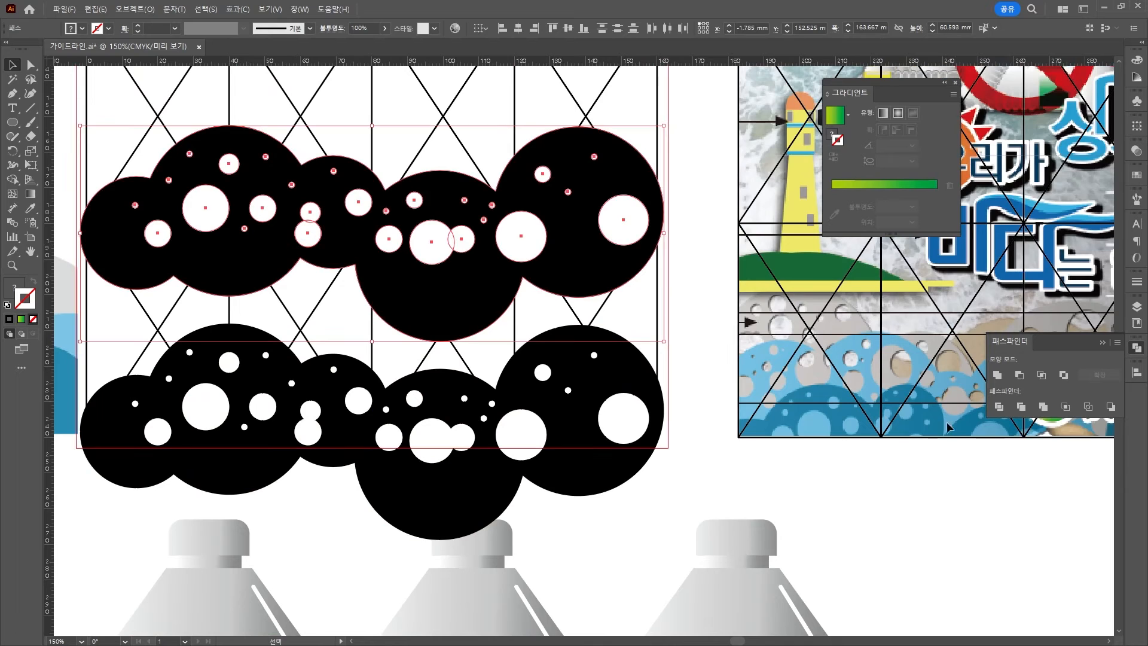
pyautogui.click(1020, 376)
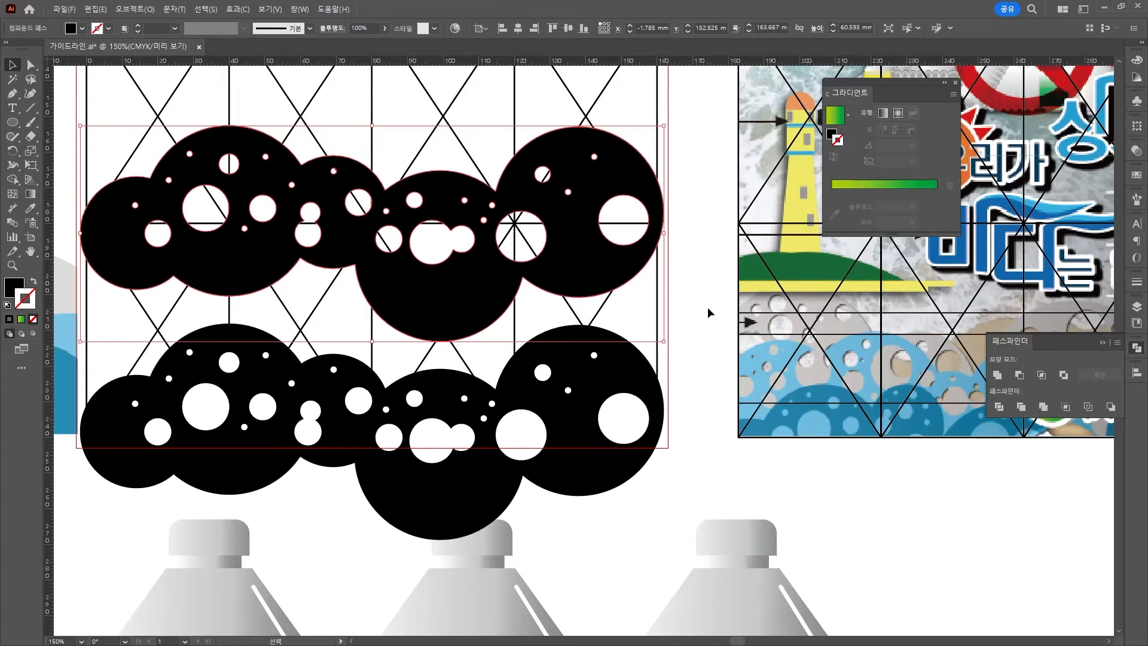
# Step: Fill the punched-out cloud copy with C50 M0 Y0 K0 and give it no stroke
pyautogui.click(1141, 61)
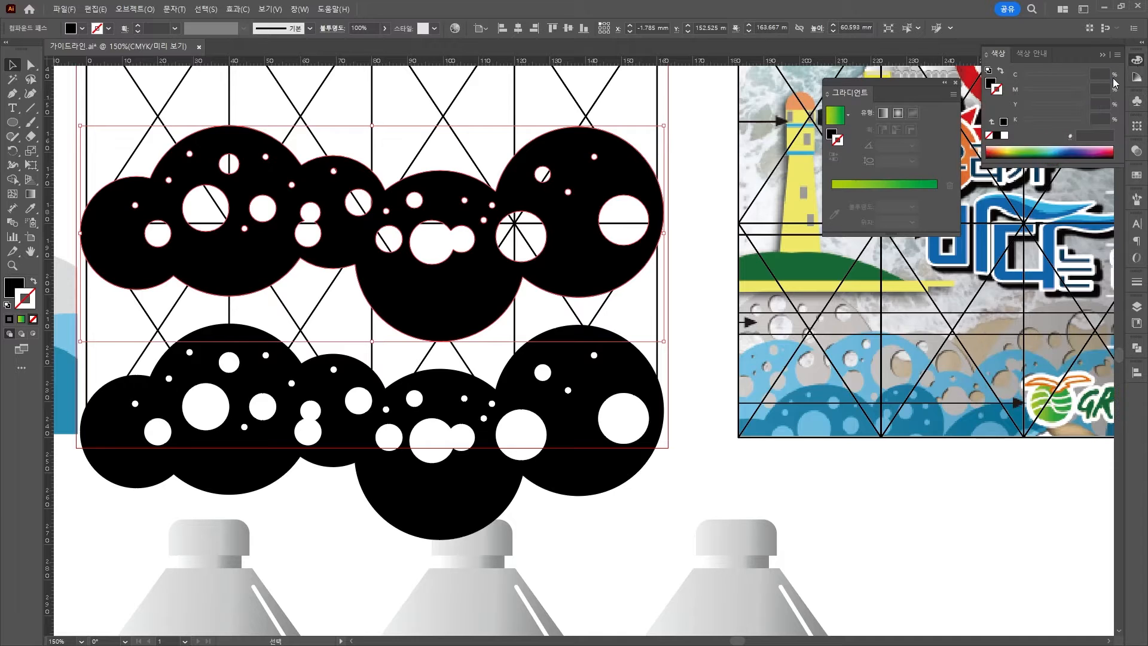
pyautogui.click(1102, 73)
pyautogui.click(990, 81)
pyautogui.moveTo(1104, 74); pyautogui.dragTo(905, 97)
pyautogui.write('50')
pyautogui.press('Return')
pyautogui.moveTo(1104, 119); pyautogui.dragTo(967, 123)
pyautogui.write('0')
pyautogui.press('Return')
pyautogui.click(998, 91)
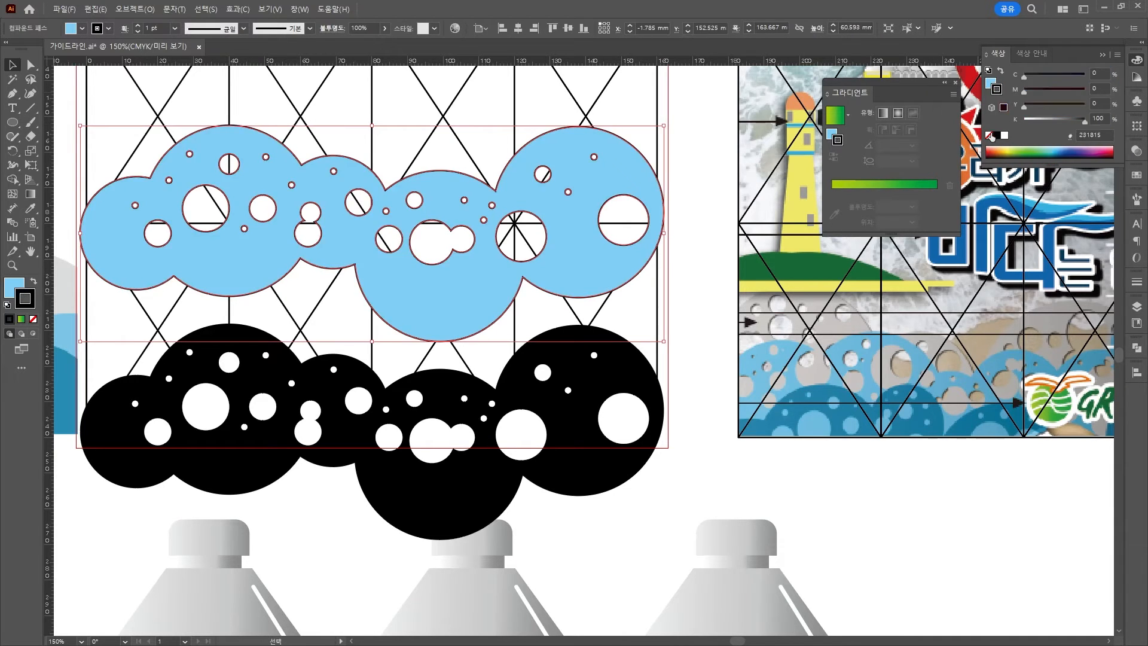
pyautogui.click(989, 135)
# Step: Duplicate the light blue cloud upward and fill the copy with K20 and no C, M or Y
pyautogui.scroll(2, 415, 278)
pyautogui.moveTo(415, 279); pyautogui.dragTo(442, 113)
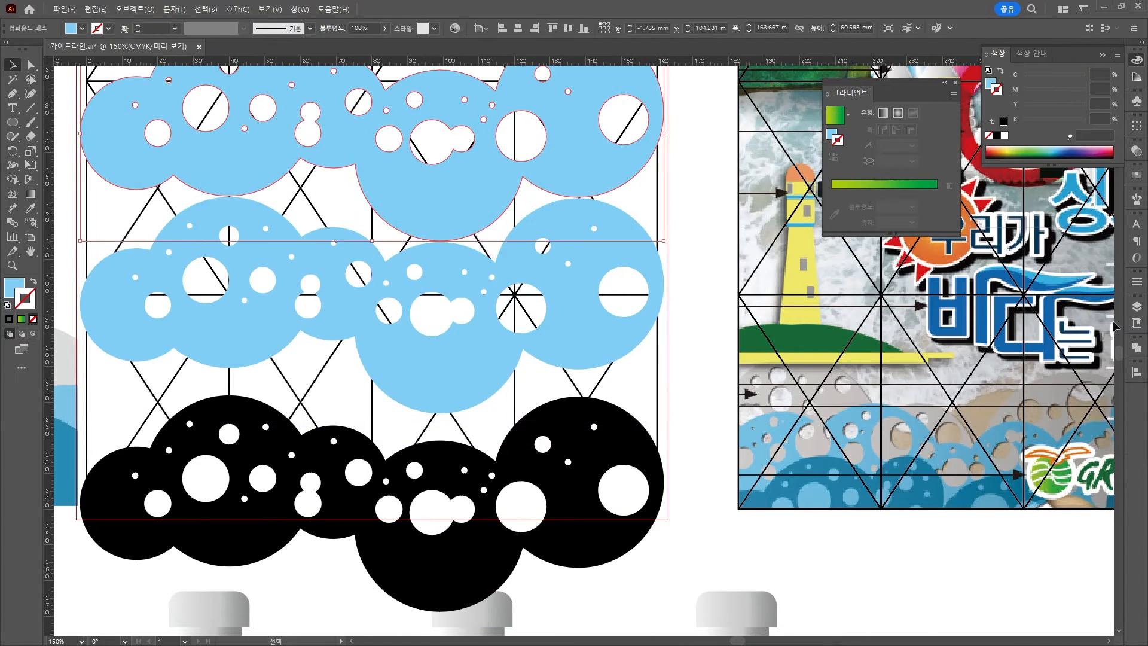
pyautogui.click(990, 82)
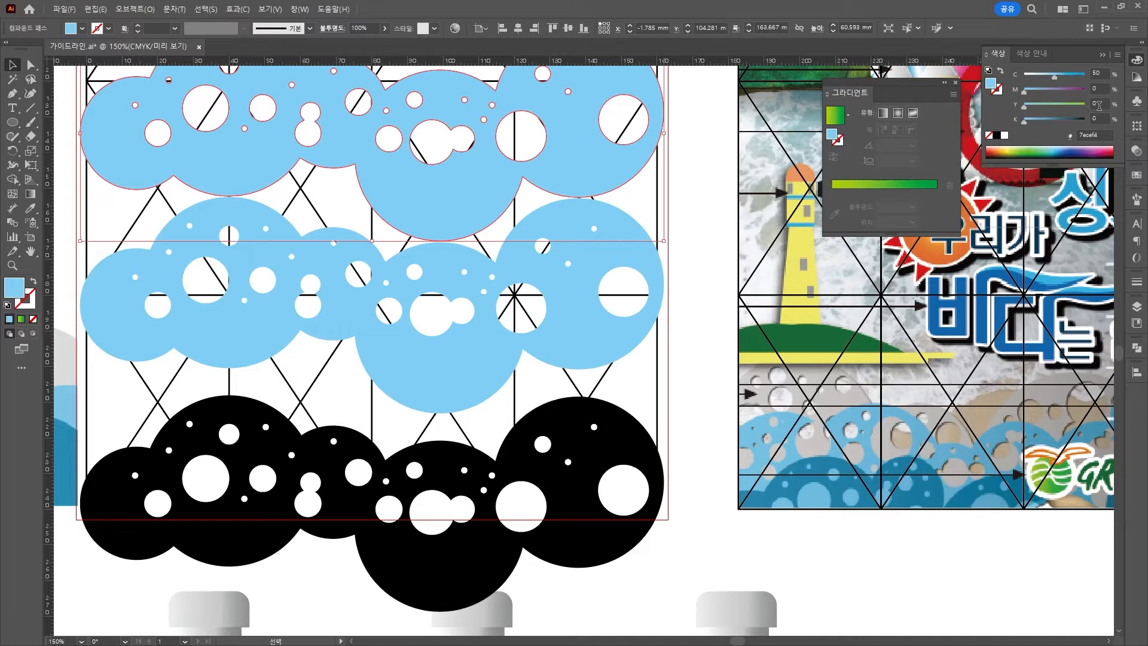
pyautogui.click(1097, 73)
pyautogui.write('0')
pyautogui.press('Tab')
pyautogui.press('Tab')
pyautogui.press('Tab')
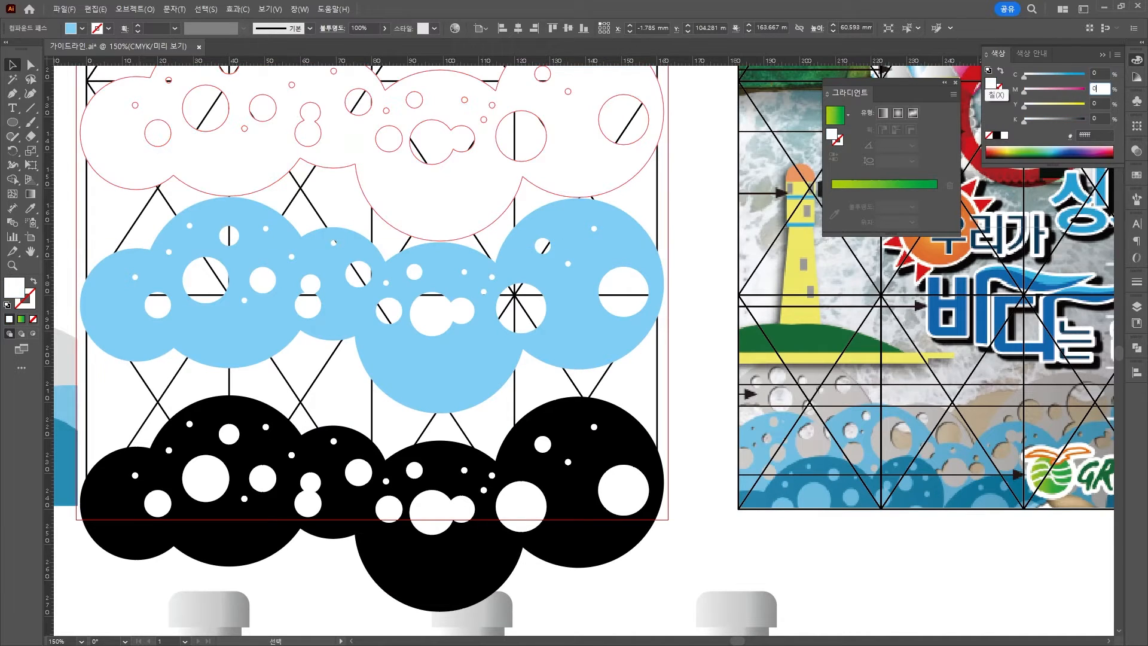
pyautogui.write('20')
pyautogui.press('Return')
# Step: Fill the lowest black cloud with C70 K30
pyautogui.click(298, 448)
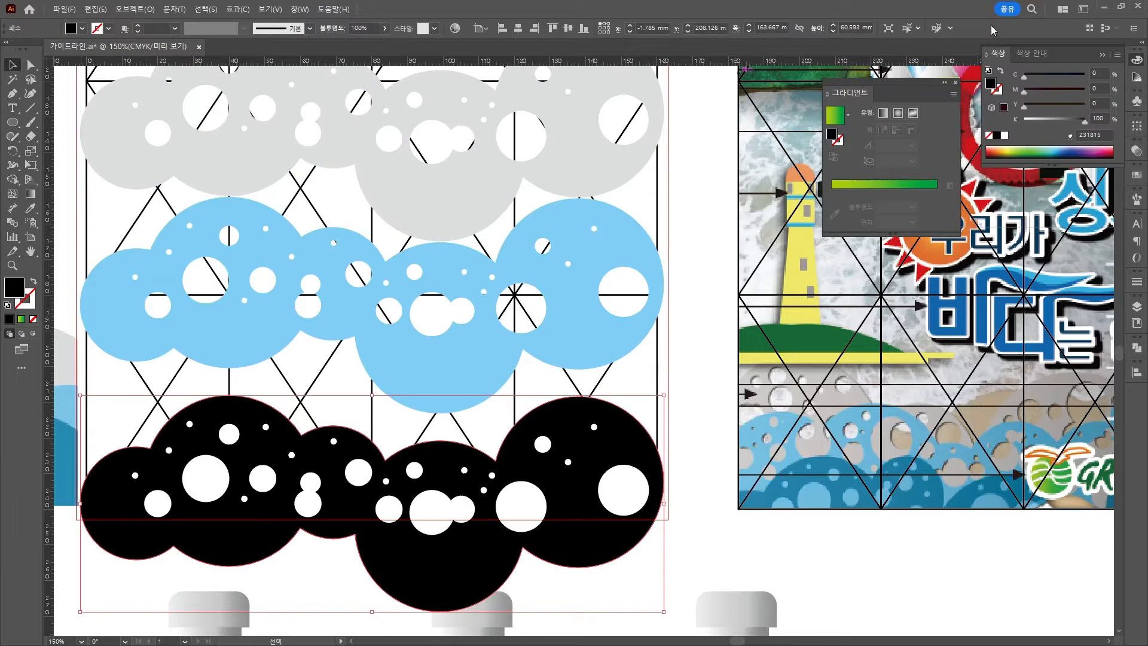
pyautogui.click(1098, 73)
pyautogui.write('70')
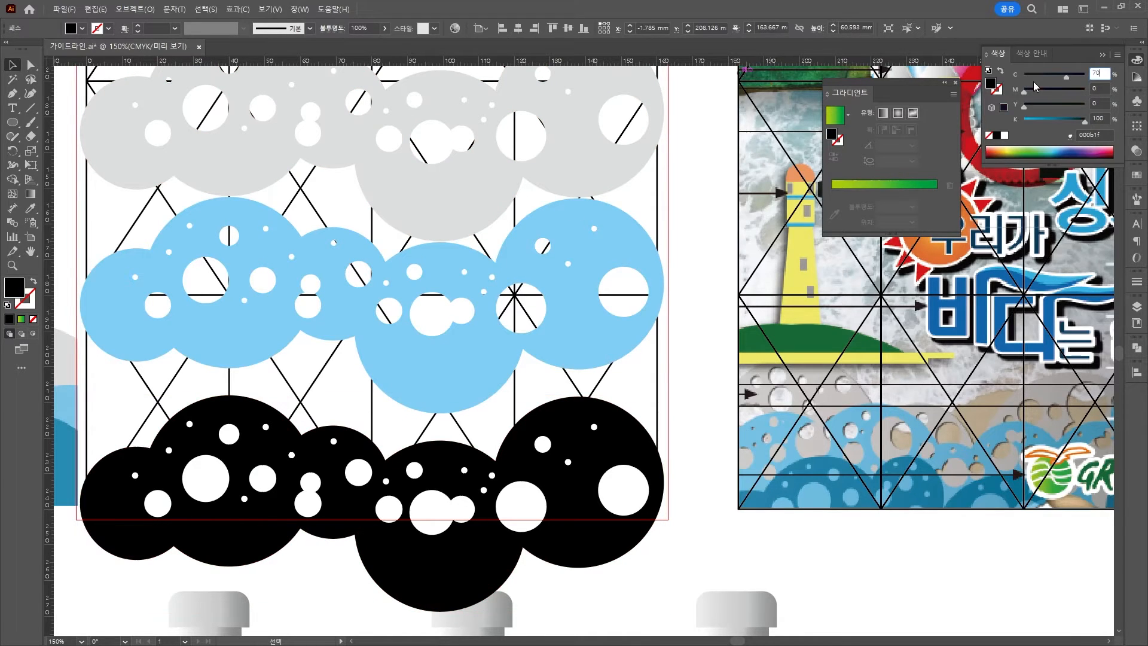
pyautogui.press('Tab')
pyautogui.press('Tab')
pyautogui.press('Tab')
pyautogui.write('30')
pyautogui.press('Return')
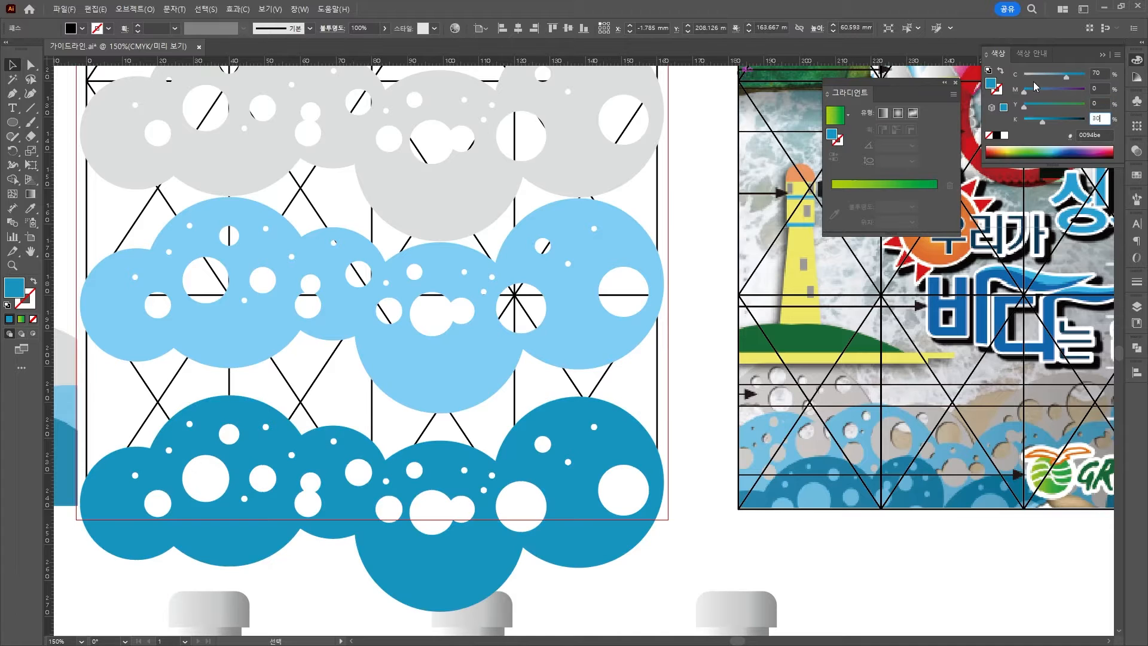
# Step: Move the light blue and gray clouds down so the three bubble waves overlap in stacked layers
pyautogui.moveTo(459, 329); pyautogui.dragTo(458, 427)
pyautogui.moveTo(376, 212); pyautogui.dragTo(385, 376)
pyautogui.click(461, 260)
# Step: Place the seagull photo 이미지08.jpg, scale it down and position it beside the reference numbered 7
pyautogui.scroll(-1, 460, 260)
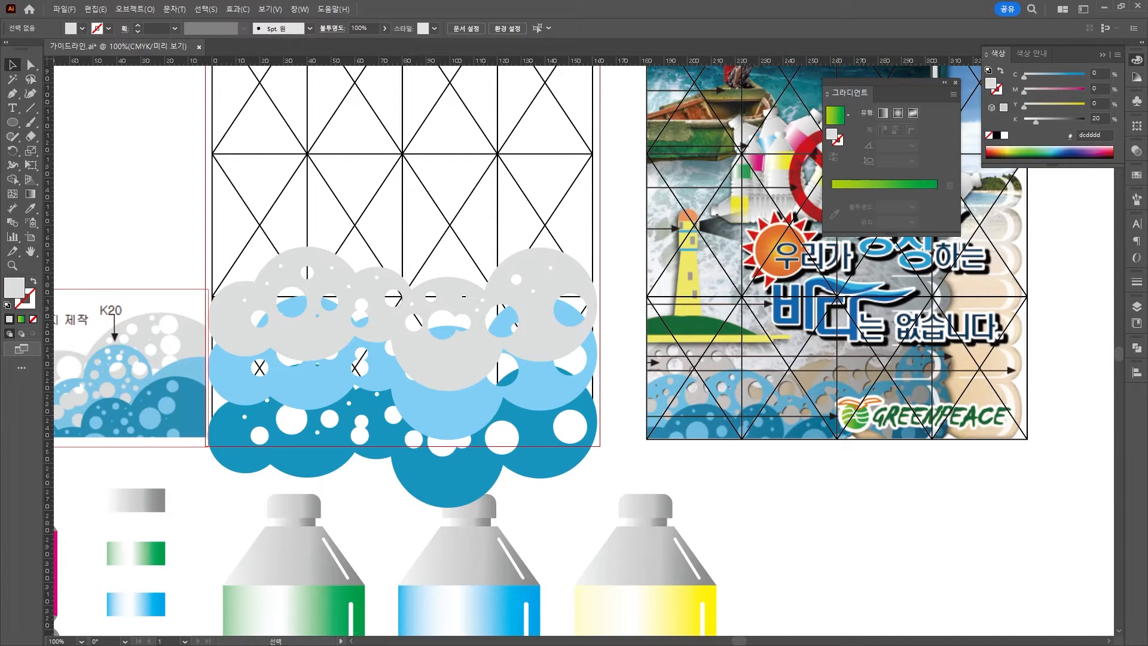
pyautogui.moveTo(541, 436); pyautogui.dragTo(104, 287)
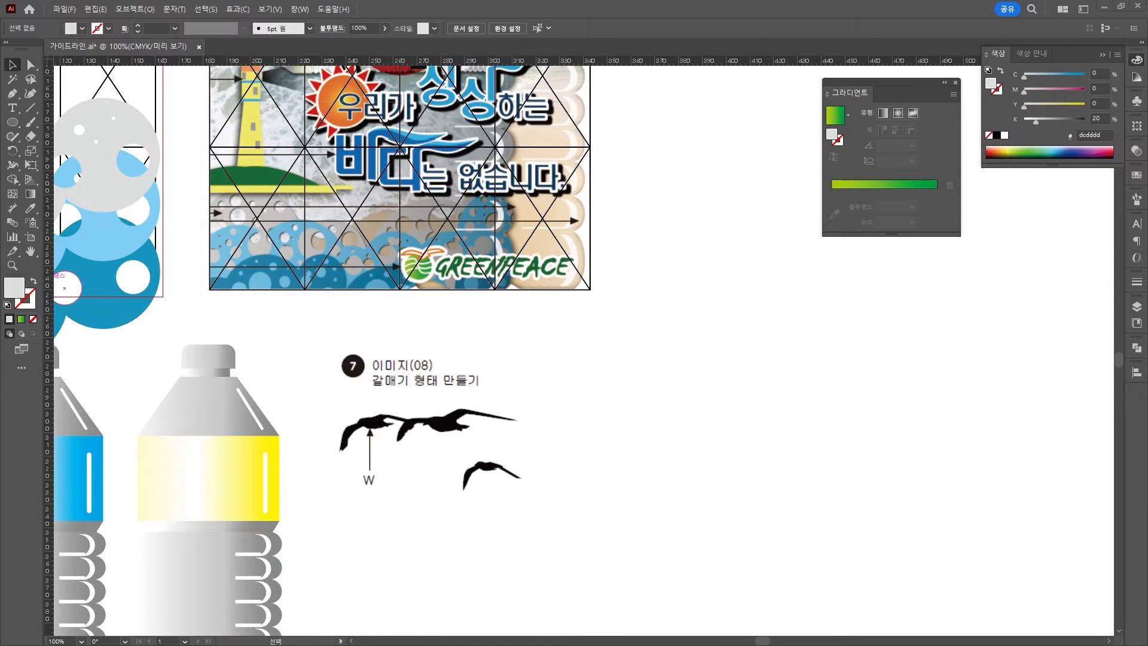
pyautogui.click(811, 366)
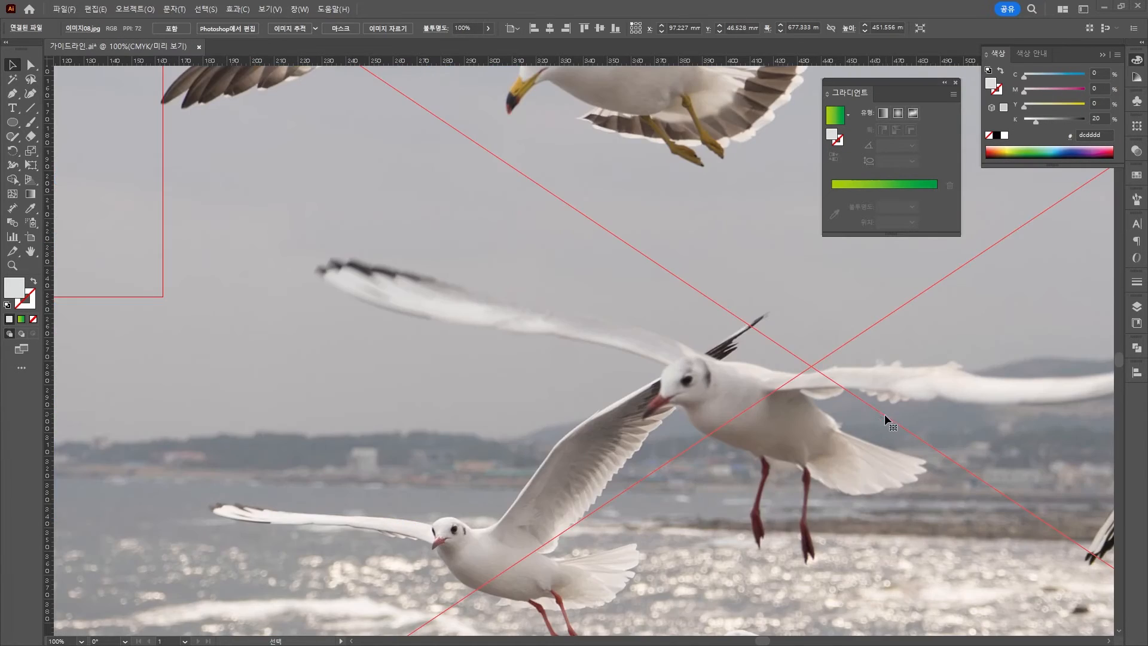
pyautogui.scroll(-3, 877, 423)
pyautogui.moveTo(877, 423); pyautogui.dragTo(372, 392)
pyautogui.moveTo(551, 241); pyautogui.dragTo(401, 339)
pyautogui.moveTo(352, 373); pyautogui.dragTo(703, 378)
pyautogui.scroll(5, 325, 410)
pyautogui.moveTo(700, 352); pyautogui.dragTo(674, 336)
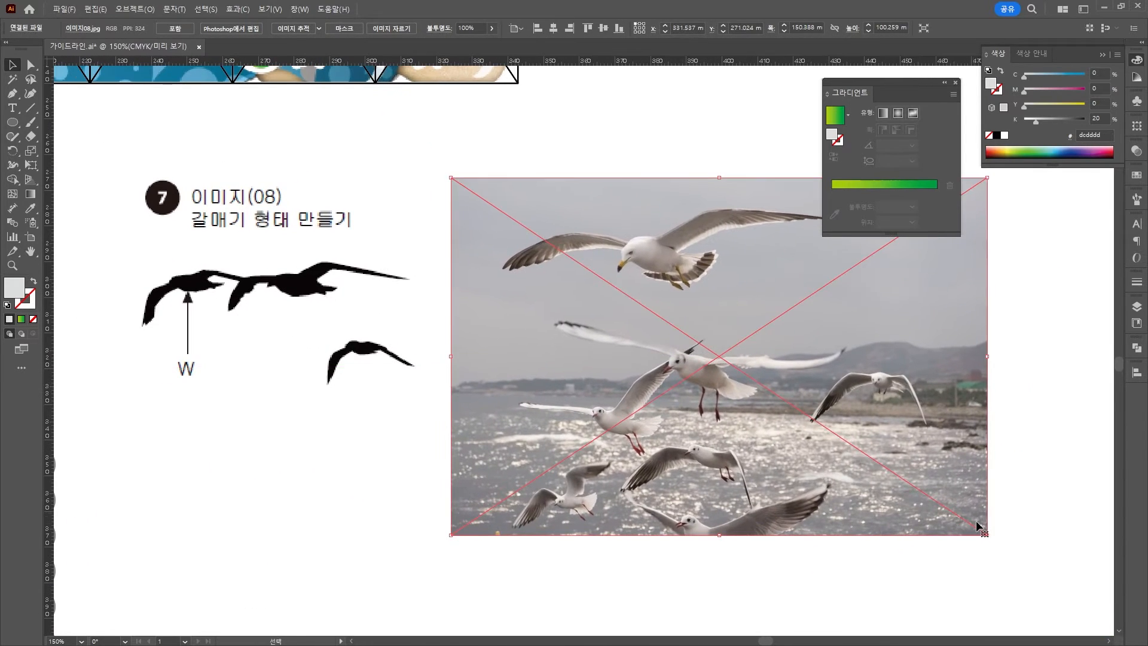
# Step: Reduce the seagull photo to about 110.6 x 73.8 mm and lock it in place
pyautogui.moveTo(988, 537); pyautogui.dragTo(846, 443)
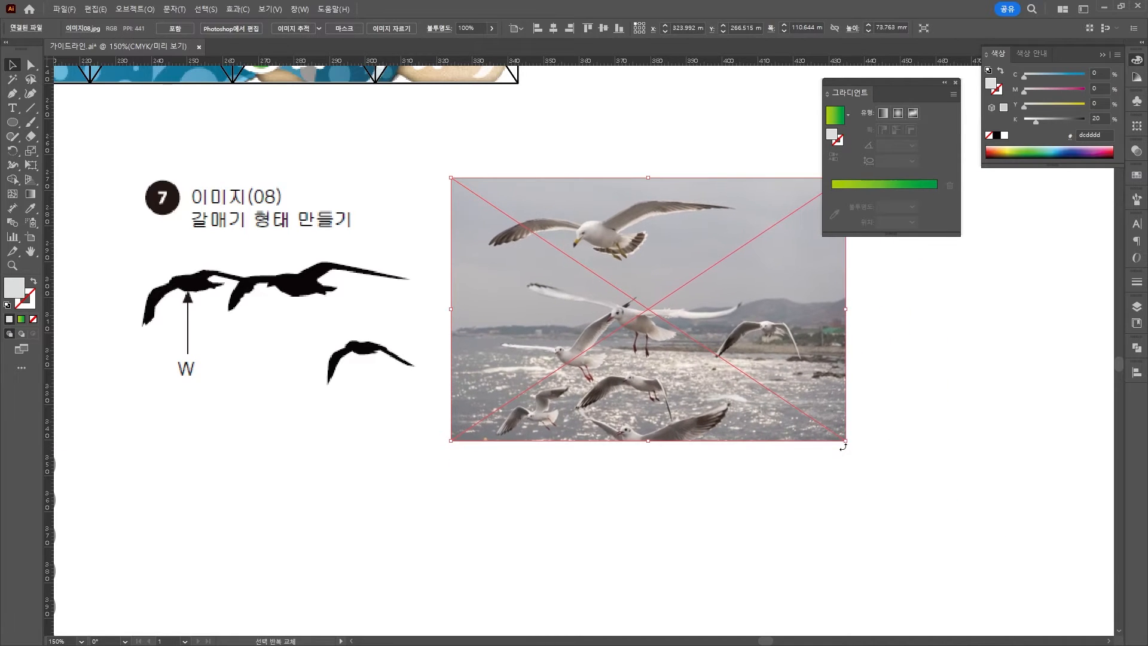
pyautogui.moveTo(541, 264); pyautogui.dragTo(591, 236)
pyautogui.moveTo(680, 314); pyautogui.dragTo(638, 283)
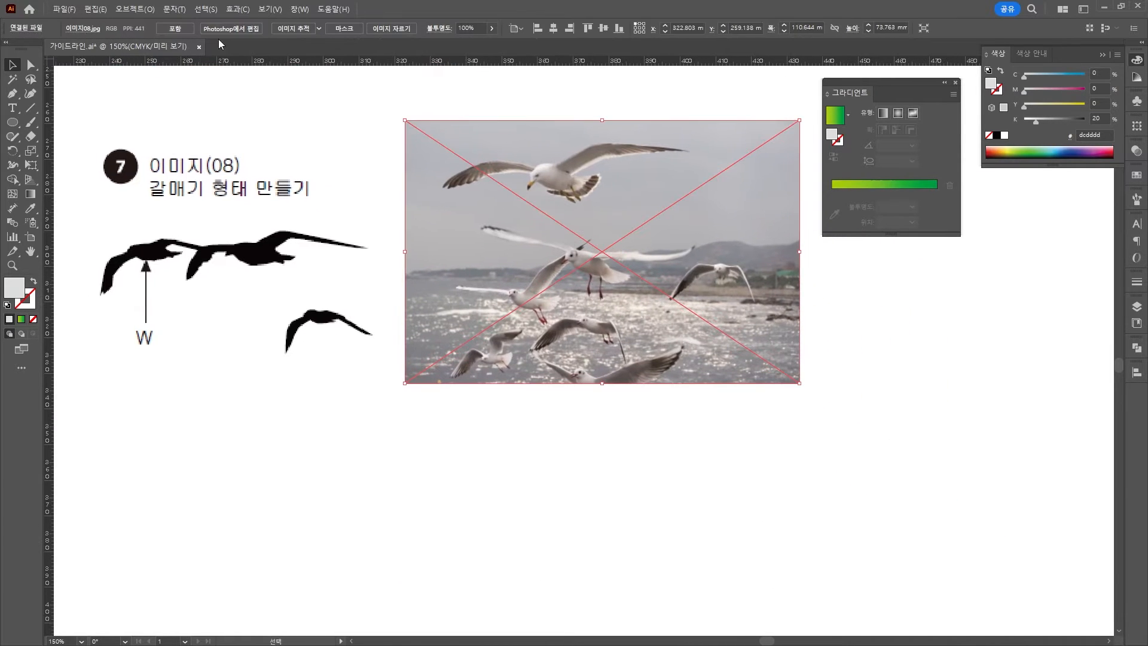
pyautogui.click(132, 10)
pyautogui.moveTo(179, 107)
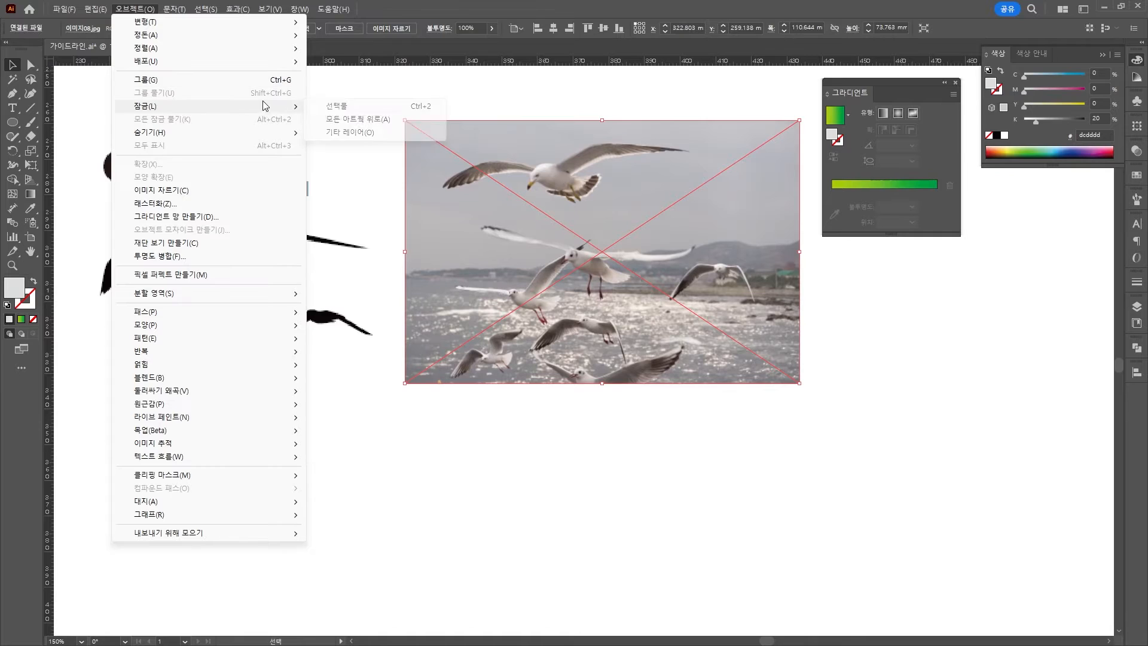
pyautogui.click(338, 106)
# Step: Trace the uppermost seagull in the photo with the Pen tool, following its head and wings
pyautogui.press('p')
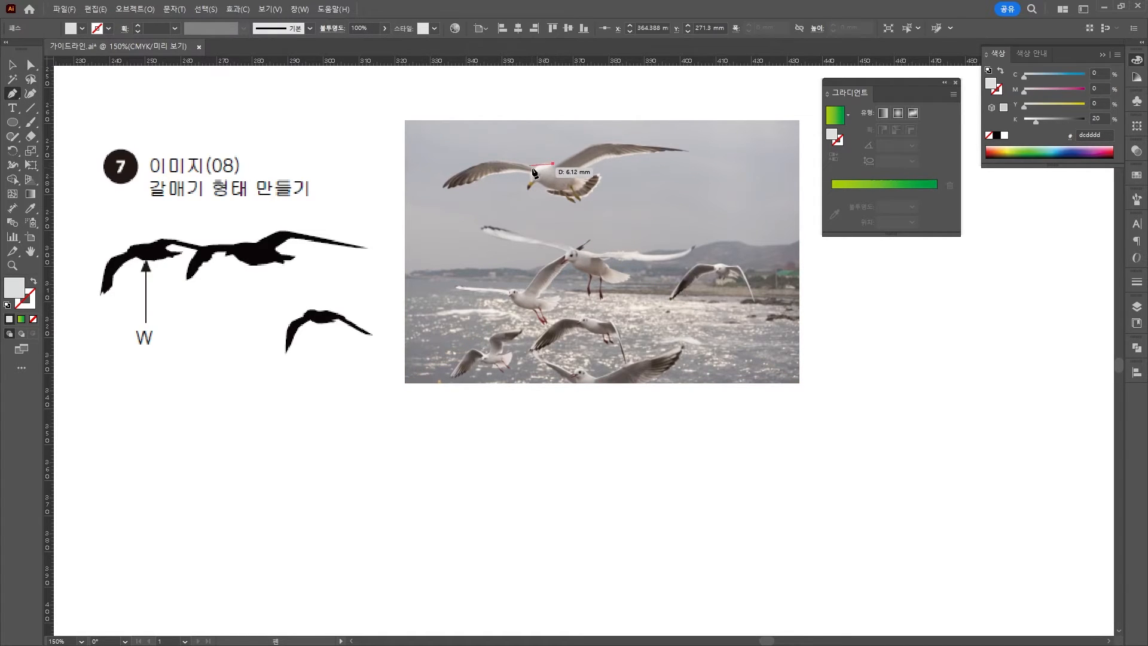
pyautogui.moveTo(533, 168); pyautogui.dragTo(458, 176)
pyautogui.click(532, 168)
pyautogui.moveTo(443, 188); pyautogui.dragTo(435, 200)
pyautogui.click(443, 188)
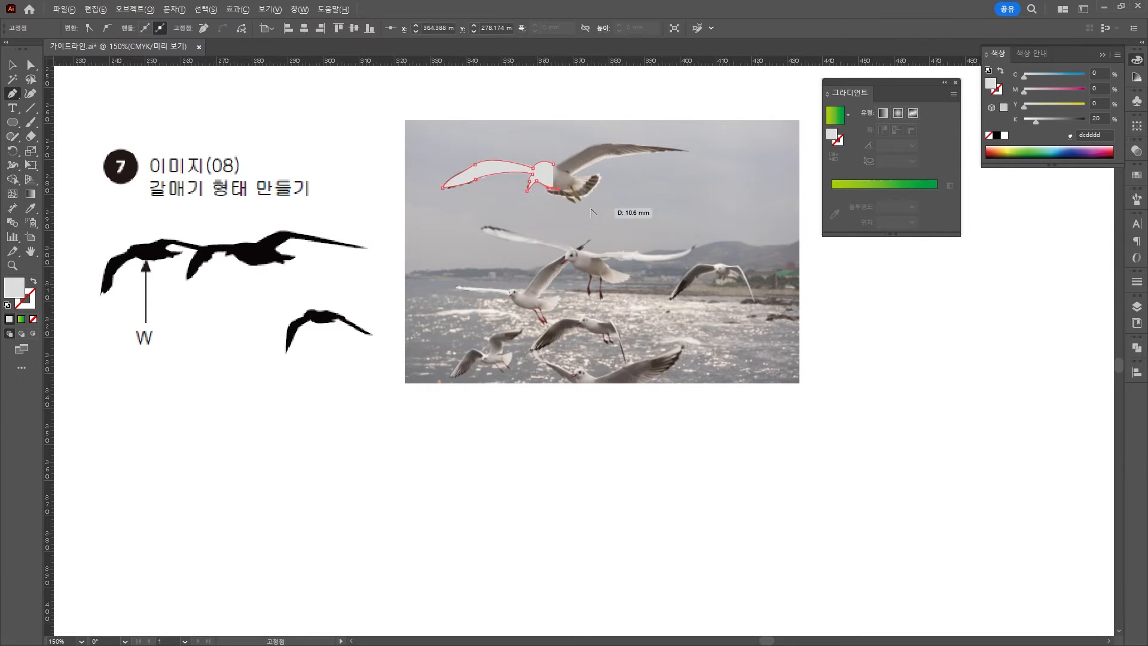
# Step: Trace the small seagull above the shore at the photo's right side and fill the seagull shapes black
pyautogui.hotkey('ctrl', '+')
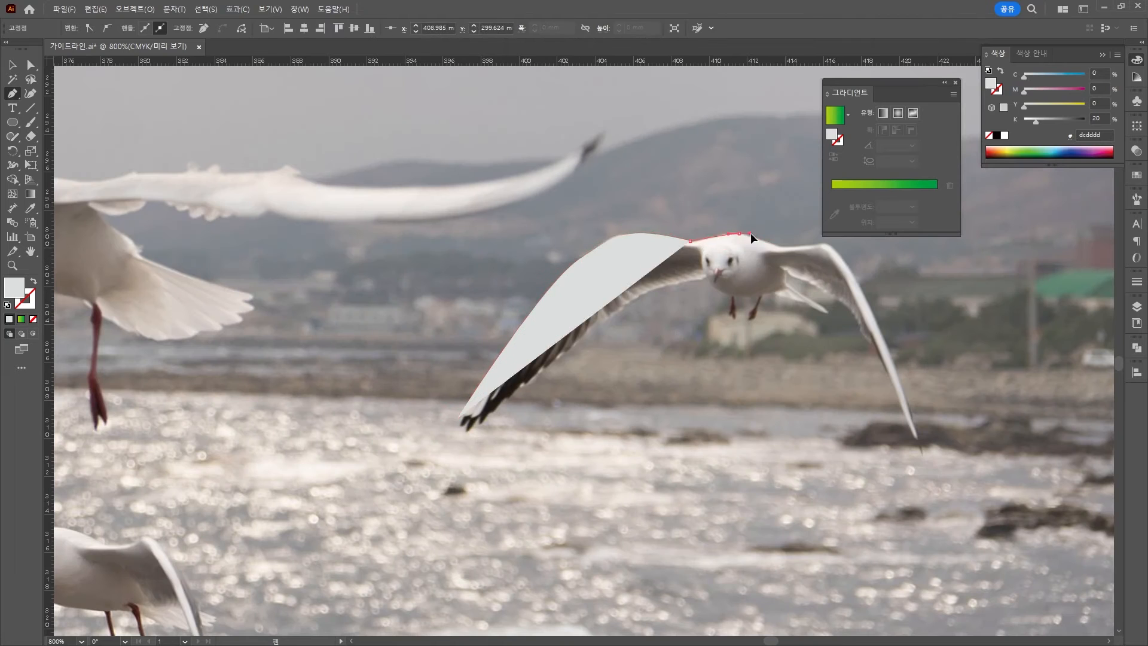
pyautogui.click(917, 436)
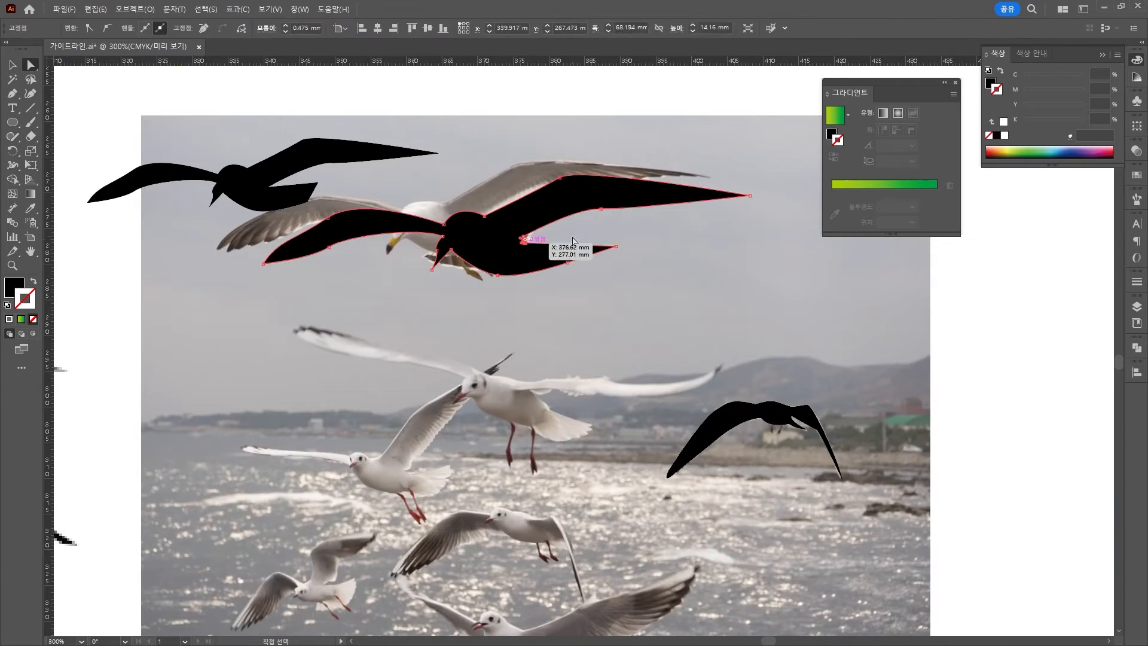
pyautogui.click(653, 345)
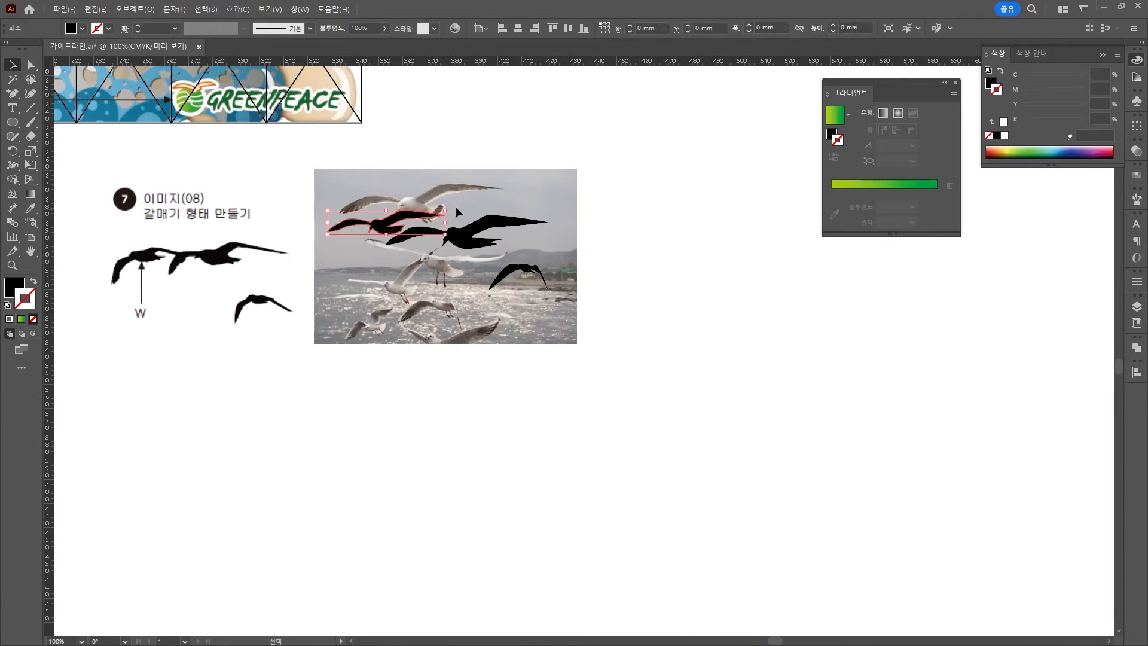
# Step: Arrange the two large seagull silhouettes so their wings overlap and move all three silhouettes off the photo, below reference 7
pyautogui.moveTo(395, 232); pyautogui.dragTo(397, 232)
pyautogui.click(478, 262)
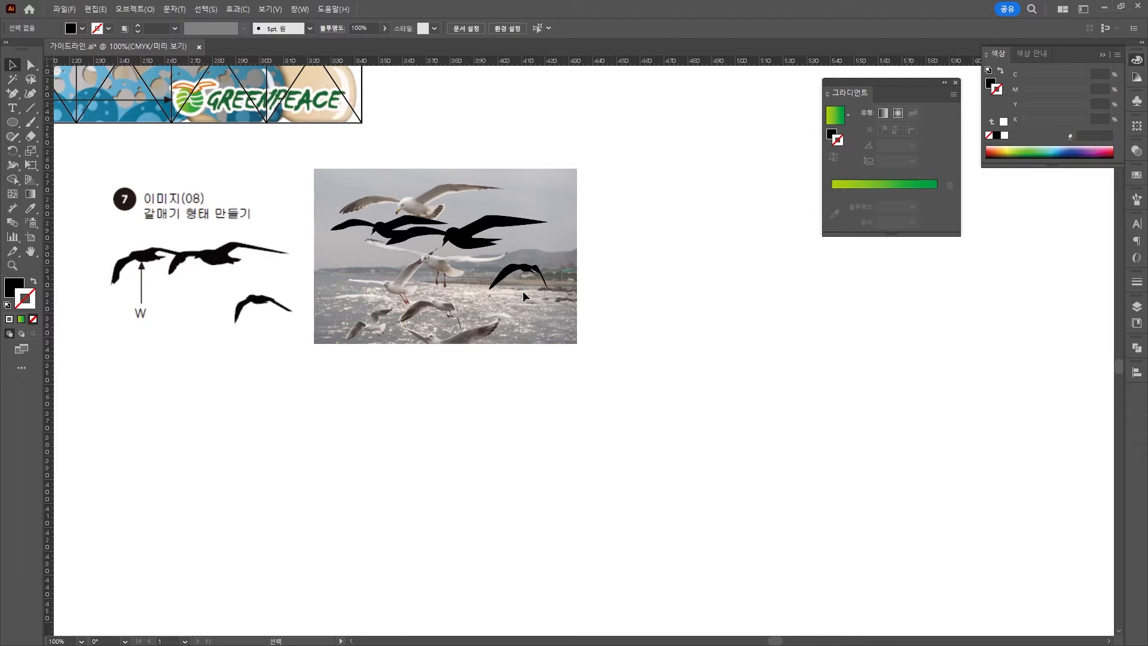
pyautogui.moveTo(640, 179); pyautogui.dragTo(340, 364)
pyautogui.moveTo(396, 241); pyautogui.dragTo(245, 385)
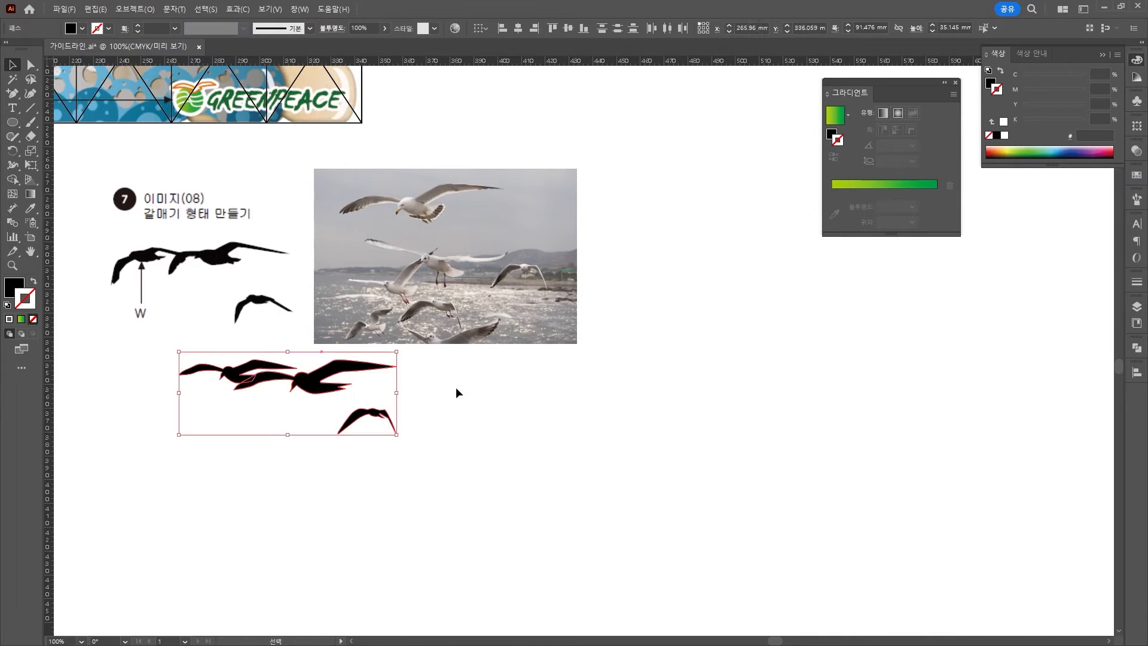
pyautogui.click(457, 393)
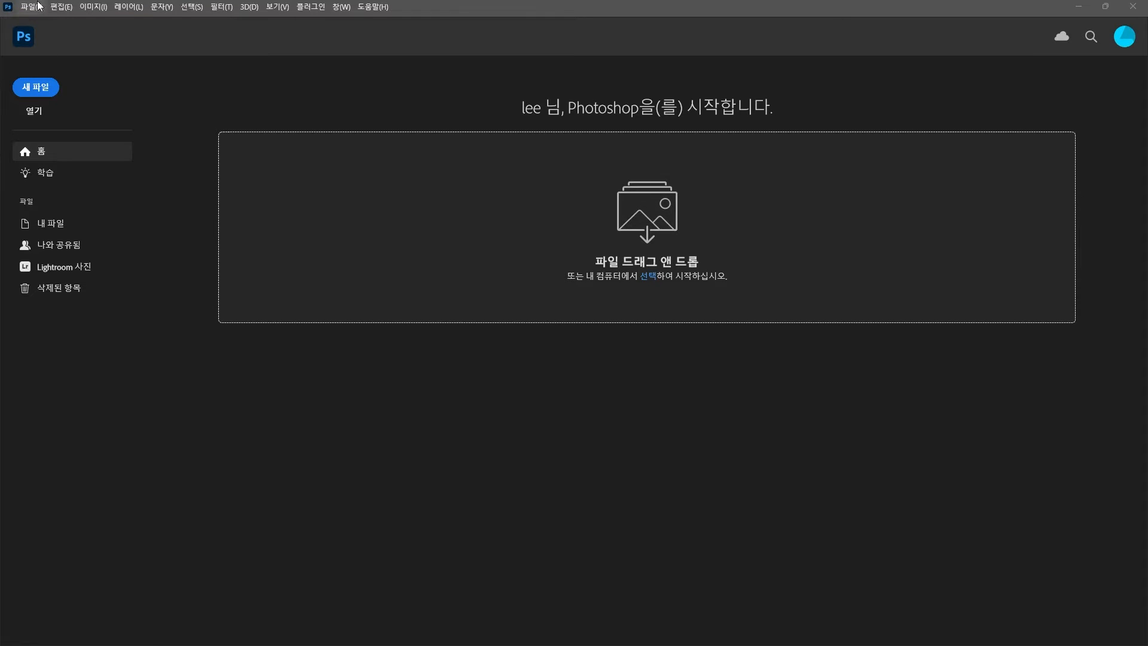
# Step: Start a new document in millimetres, 166 wide by 246 high, at 300 pixels per inch
pyautogui.click(38, 6)
pyautogui.click(42, 19)
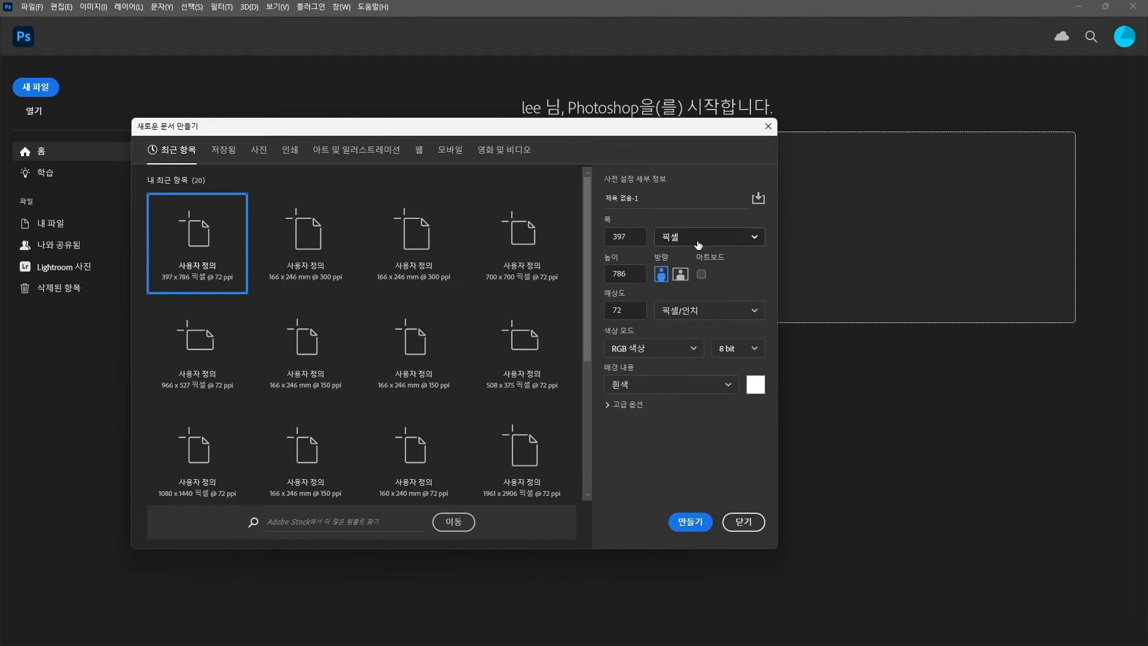
pyautogui.click(698, 245)
pyautogui.click(682, 318)
pyautogui.doubleClick(635, 237)
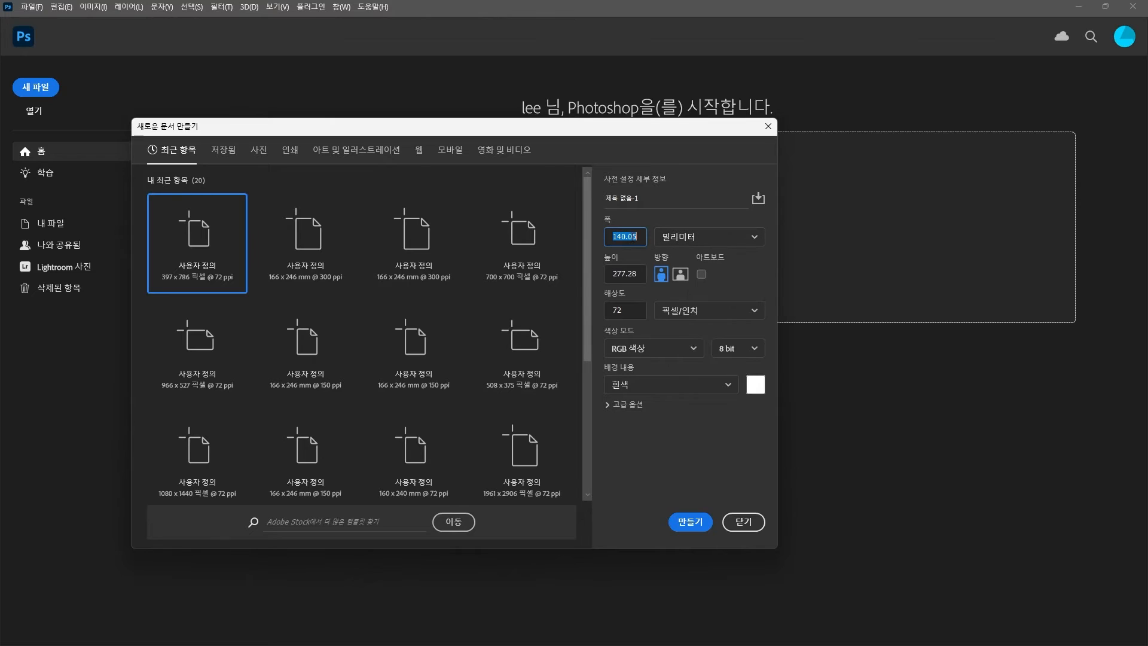
pyautogui.write('166')
pyautogui.press('Tab')
pyautogui.write('246')
pyautogui.press('Tab')
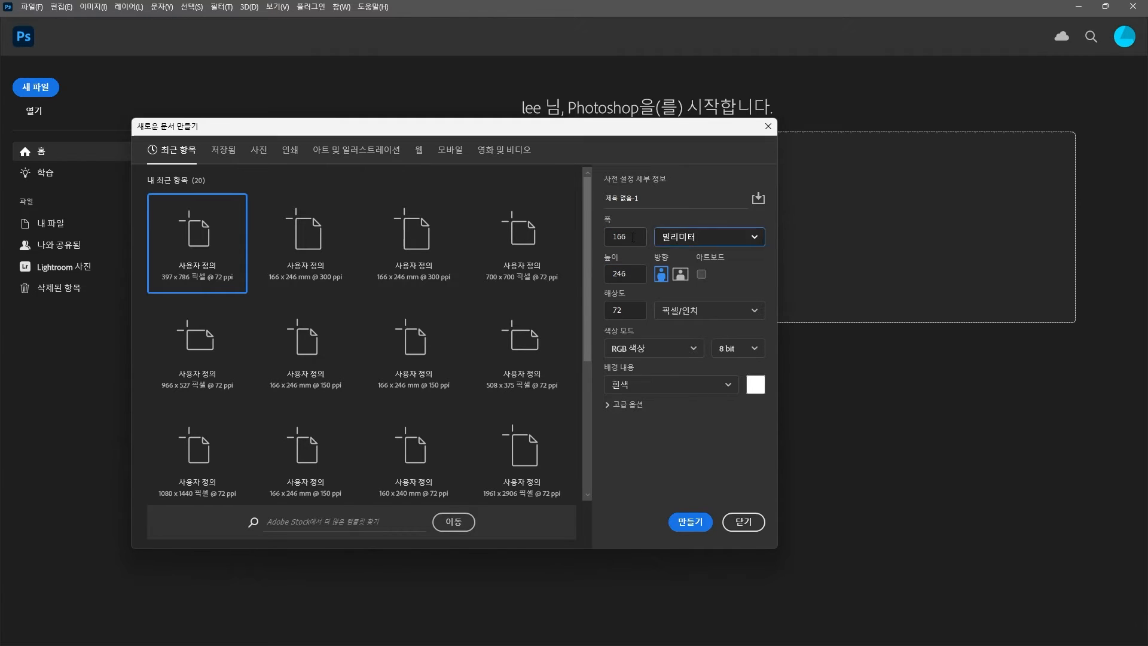
pyautogui.press('Tab')
pyautogui.press('Tab')
pyautogui.press('Tab')
pyautogui.press('Tab')
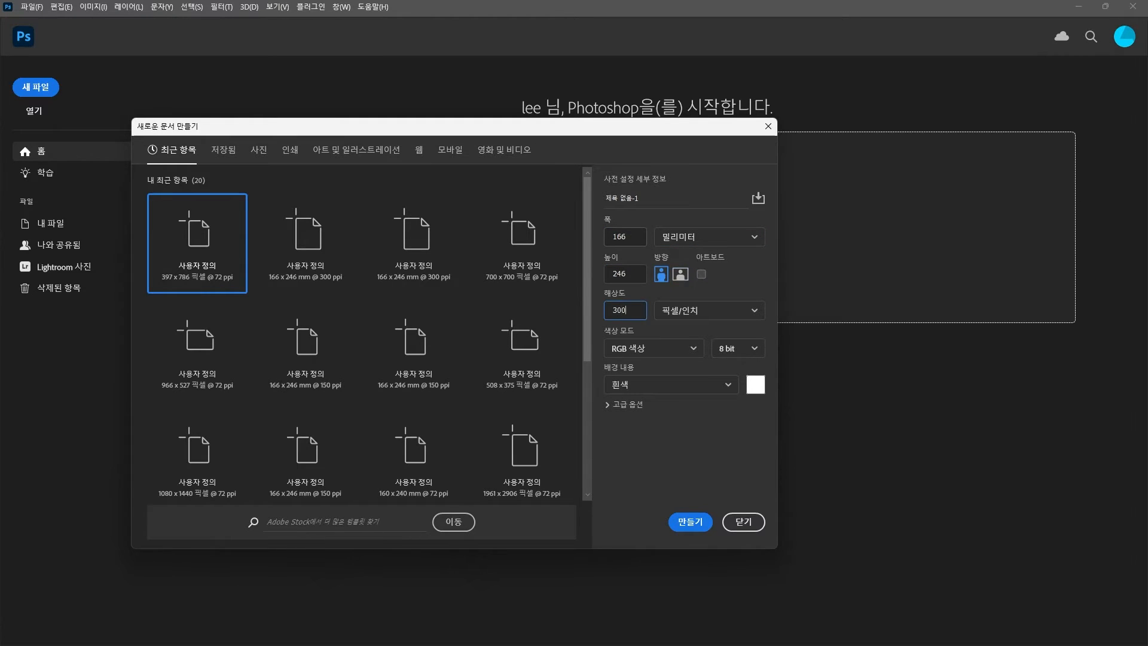
# Step: Name the new document 41, set its color mode to CMYK and create it
pyautogui.click(652, 200)
pyautogui.hotkey('ctrl', 'a')
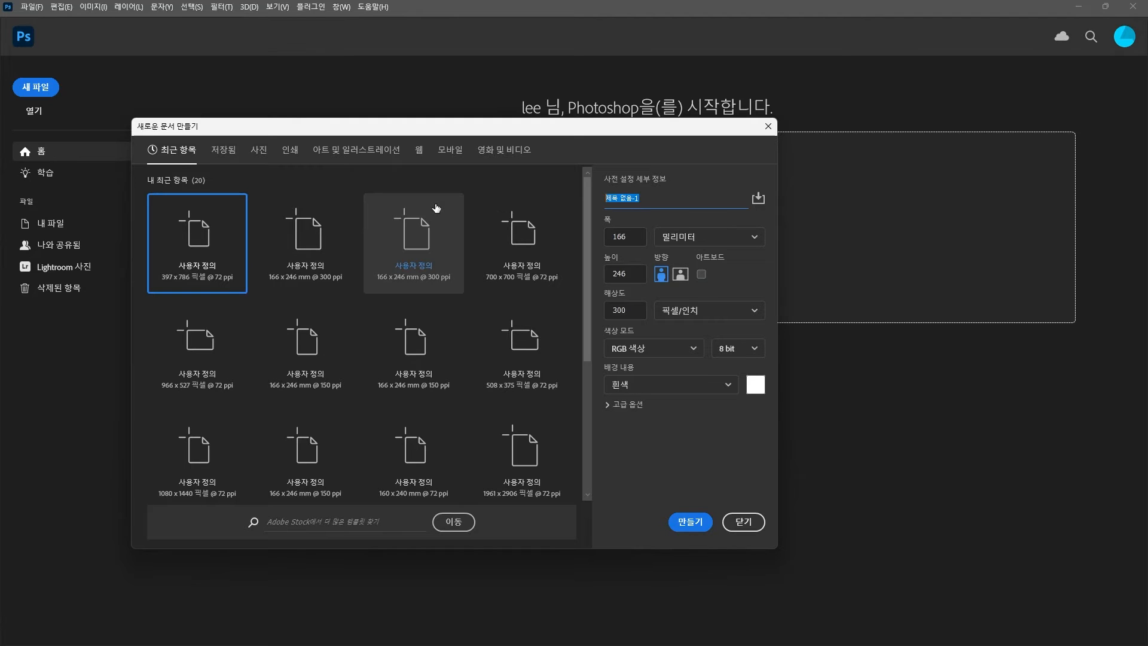
pyautogui.write('41')
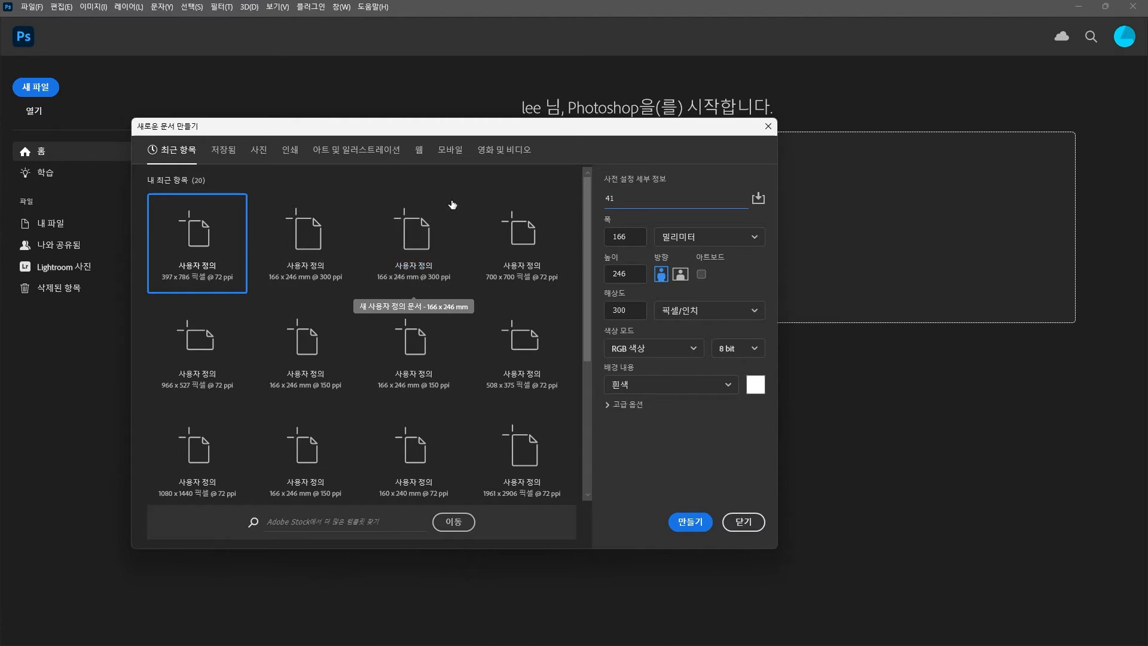
pyautogui.click(640, 348)
pyautogui.click(634, 429)
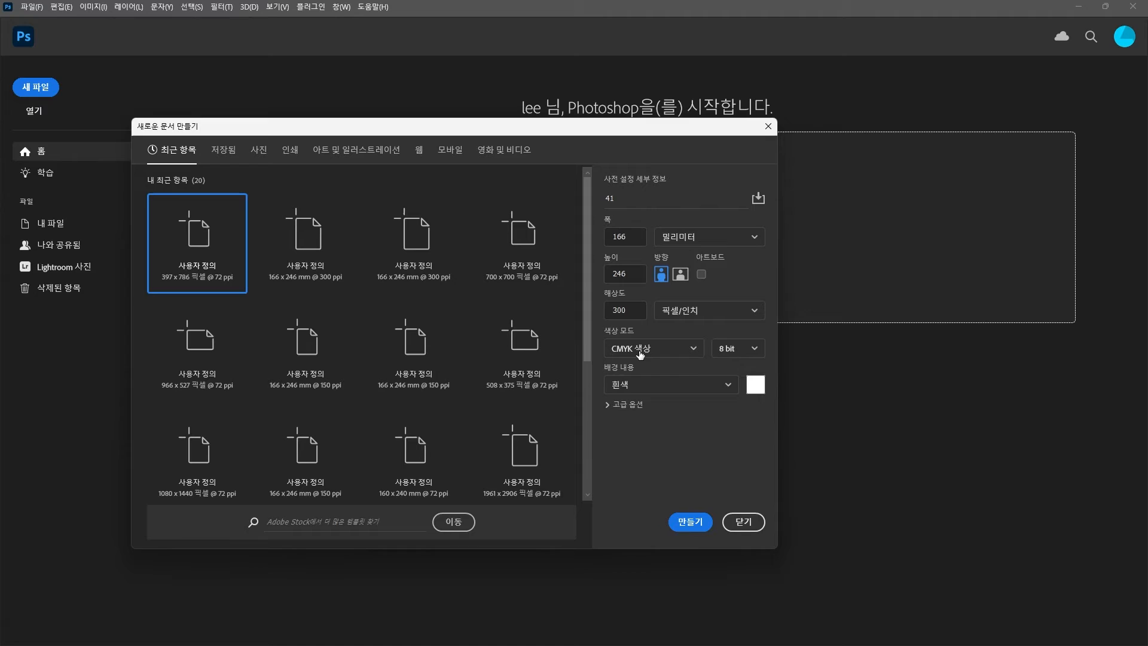
pyautogui.click(690, 522)
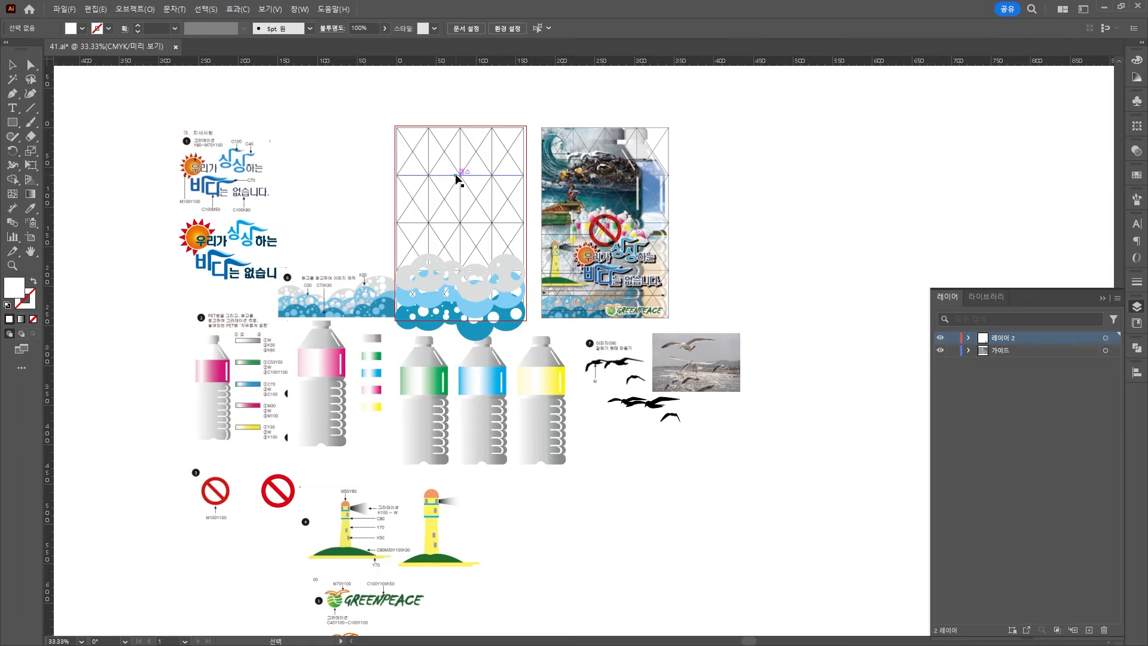
# Step: Copy the grid guide from Illustrator and paste it into the Photoshop document as a Smart Object
pyautogui.click(457, 175)
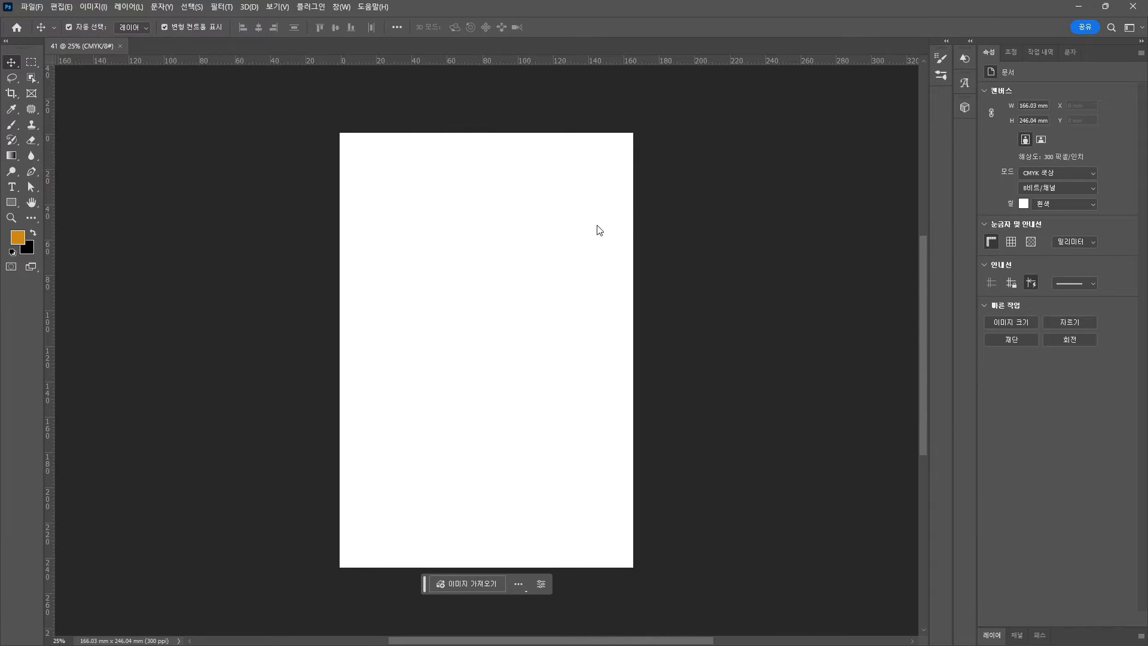
pyautogui.hotkey('ctrl', 'v')
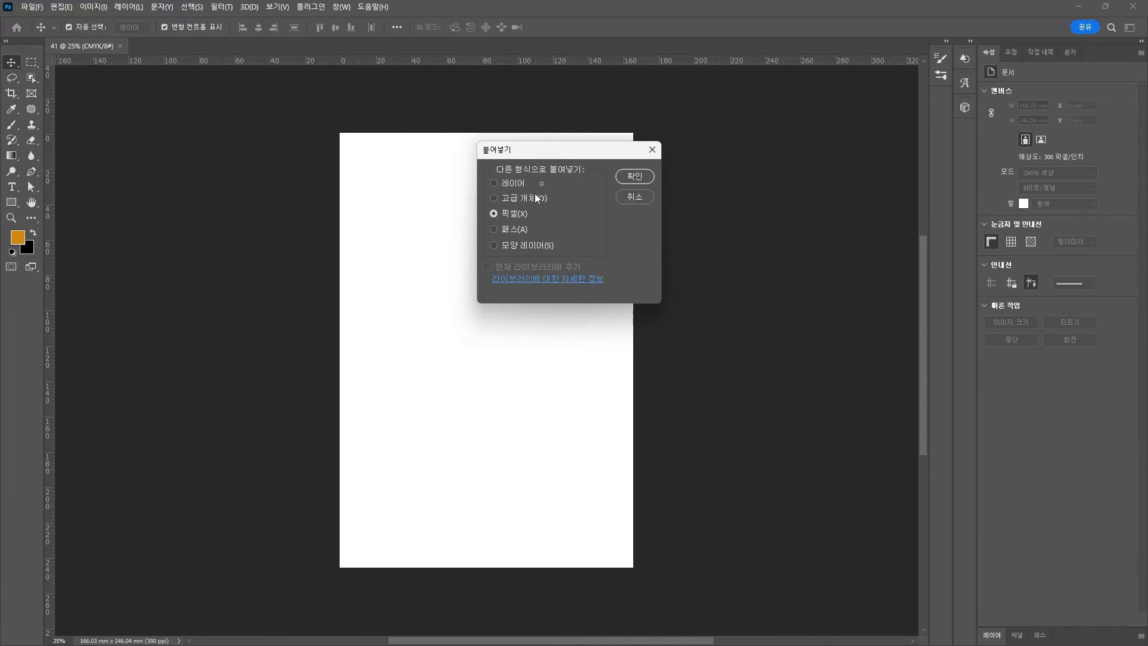
pyautogui.press('o')
pyautogui.press('Return')
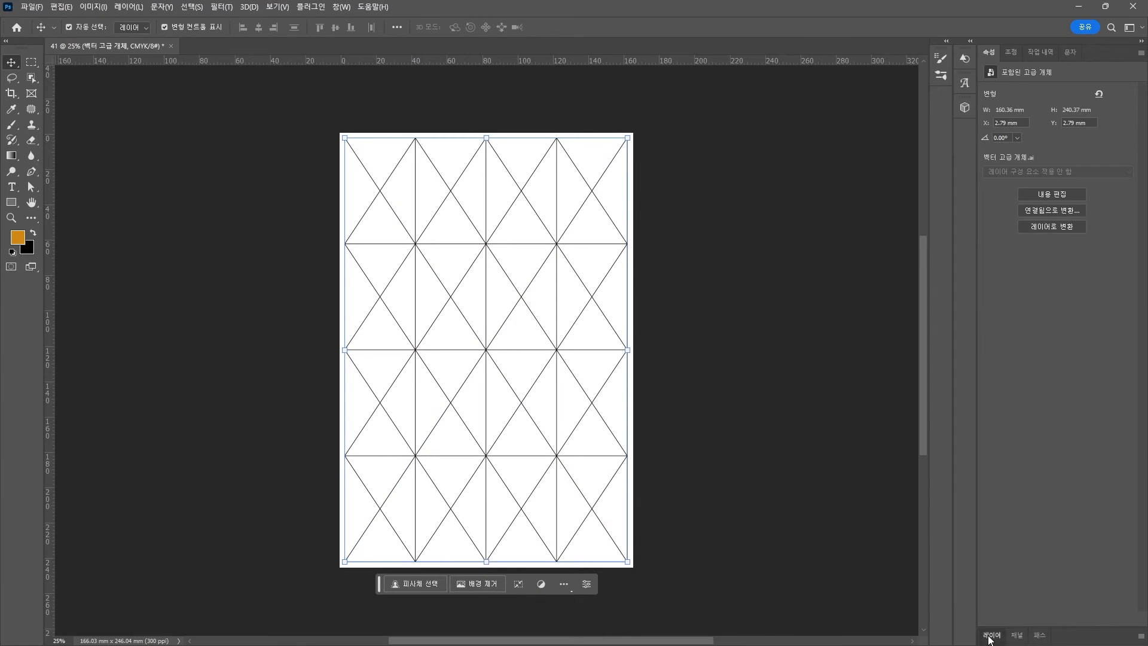
# Step: Rename the pasted grid layer to 가이드
pyautogui.click(992, 635)
pyautogui.doubleClick(1050, 291)
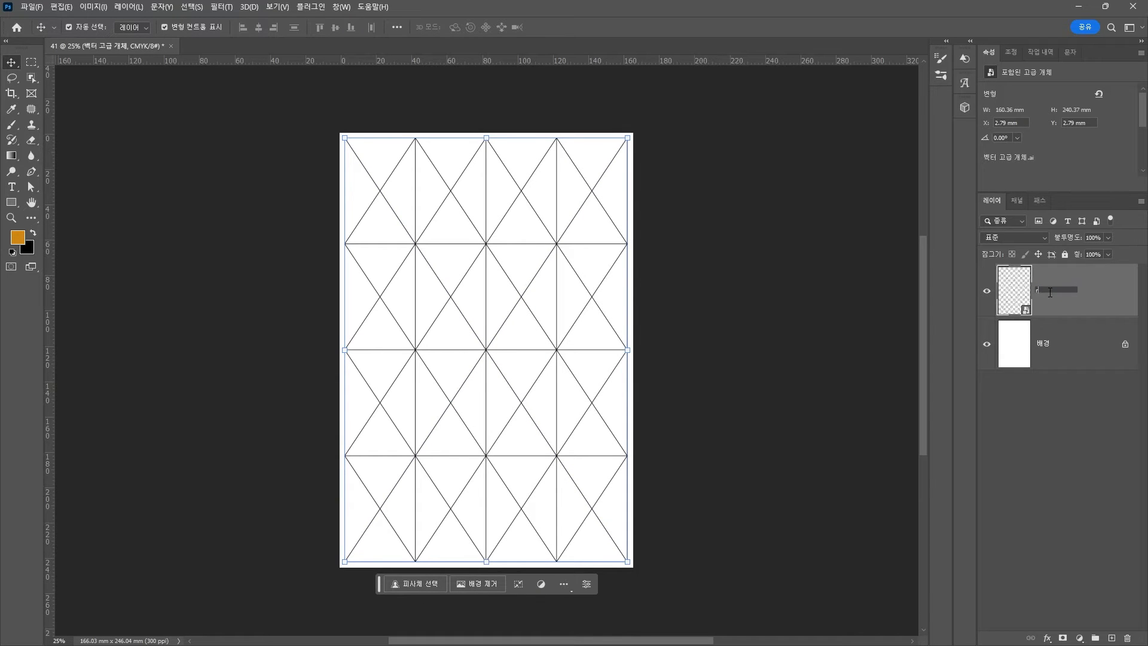
pyautogui.write('가이드')
pyautogui.press('Return')
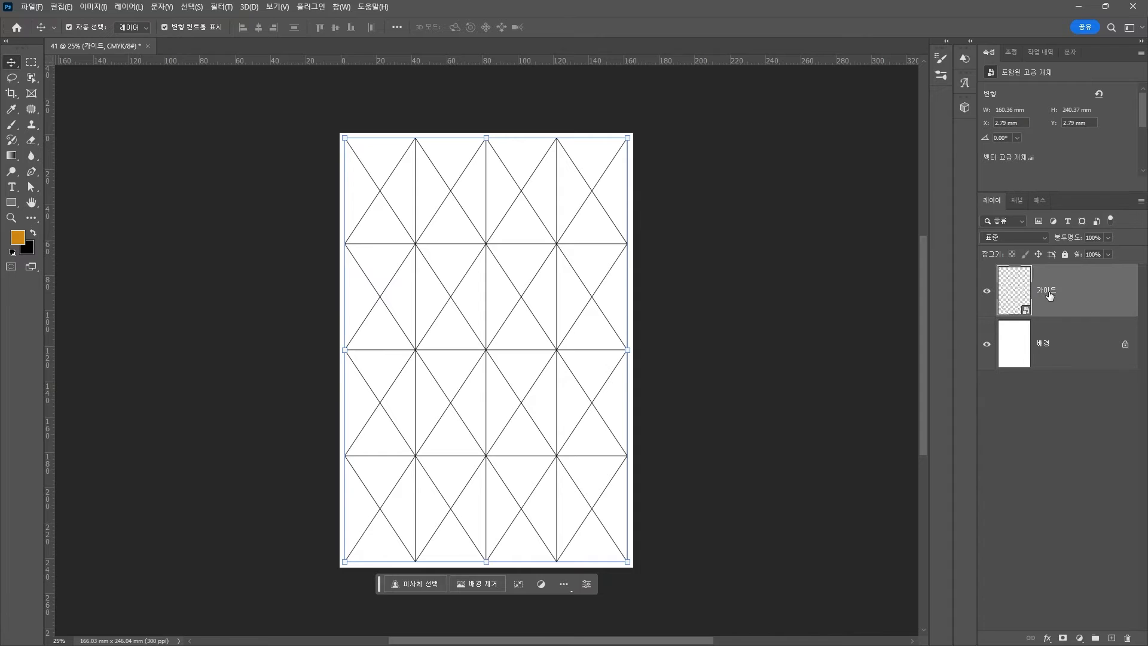
# Step: Open the reference composite 컴그psd.psd and show it side by side with document 41
pyautogui.click(180, 302)
pyautogui.click(1046, 290)
pyautogui.click(31, 7)
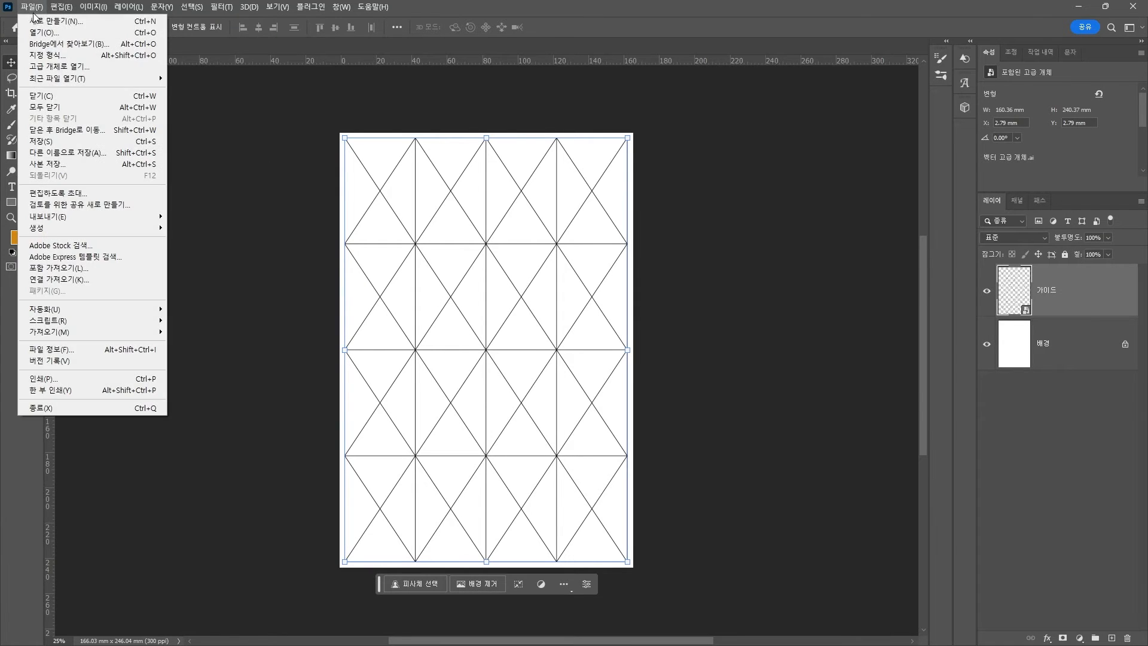
pyautogui.click(50, 33)
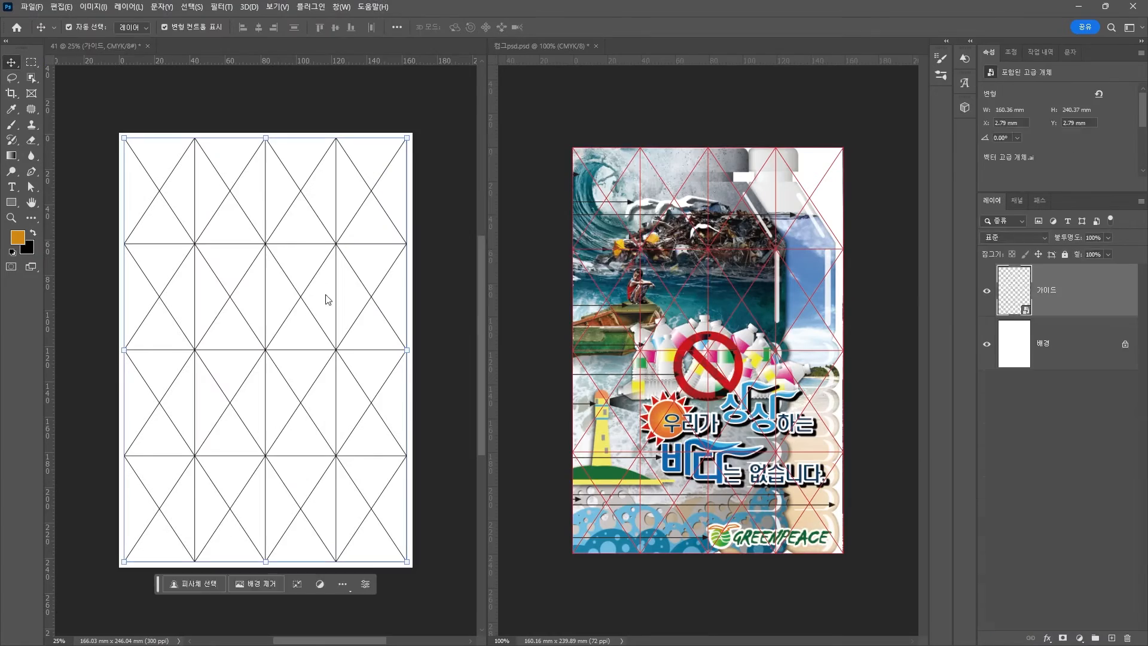
# Step: Paste the yellow PET bottle into the page's right half and place the lighthouse at its lower left
pyautogui.hotkey('ctrl', 'v')
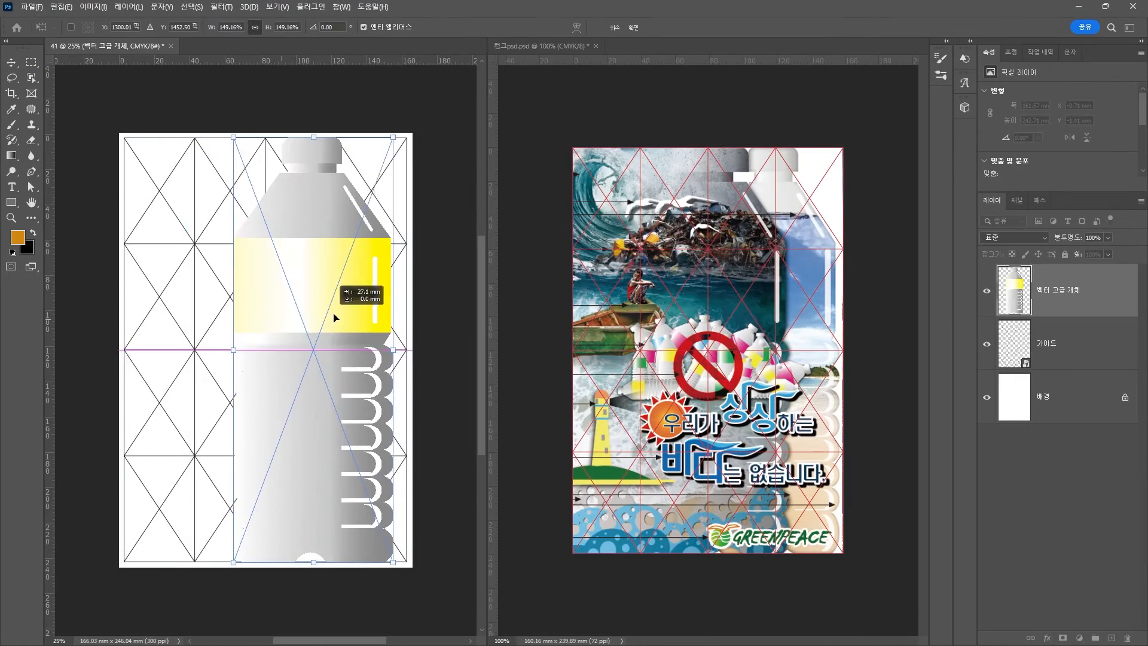
pyautogui.moveTo(220, 314); pyautogui.dragTo(284, 312)
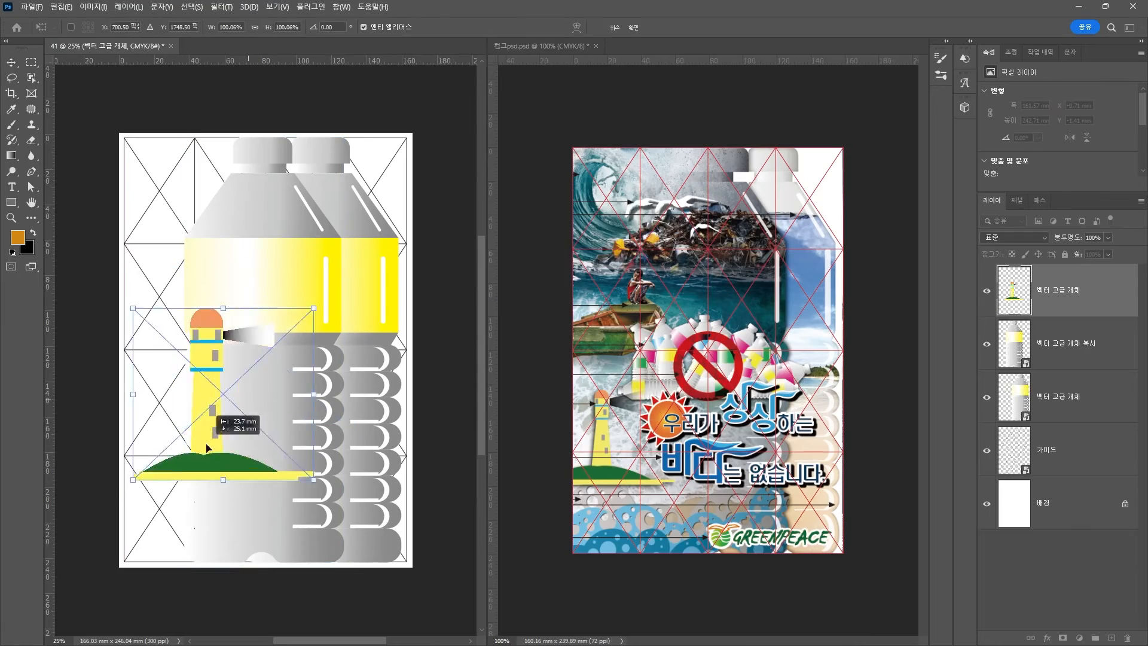
pyautogui.moveTo(205, 333); pyautogui.dragTo(146, 404)
pyautogui.press('Return')
# Step: Paste the GREENPEACE logo and place it along the page's lower edge
pyautogui.hotkey('ctrl', 'v')
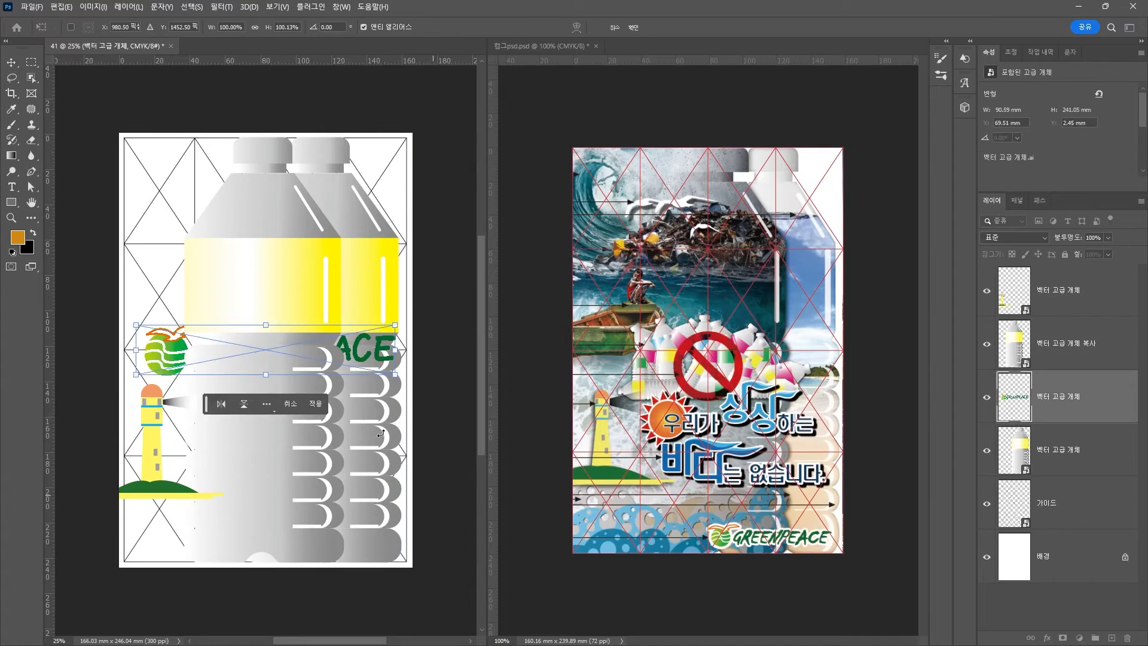
pyautogui.moveTo(245, 388); pyautogui.dragTo(281, 544)
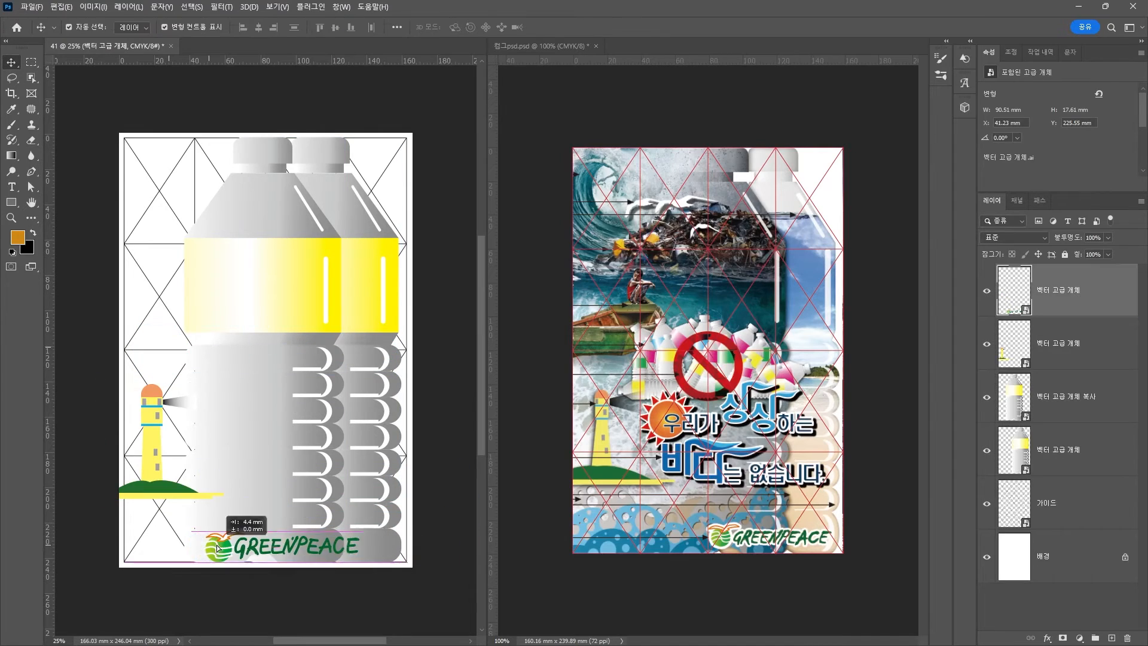
pyautogui.press('Return')
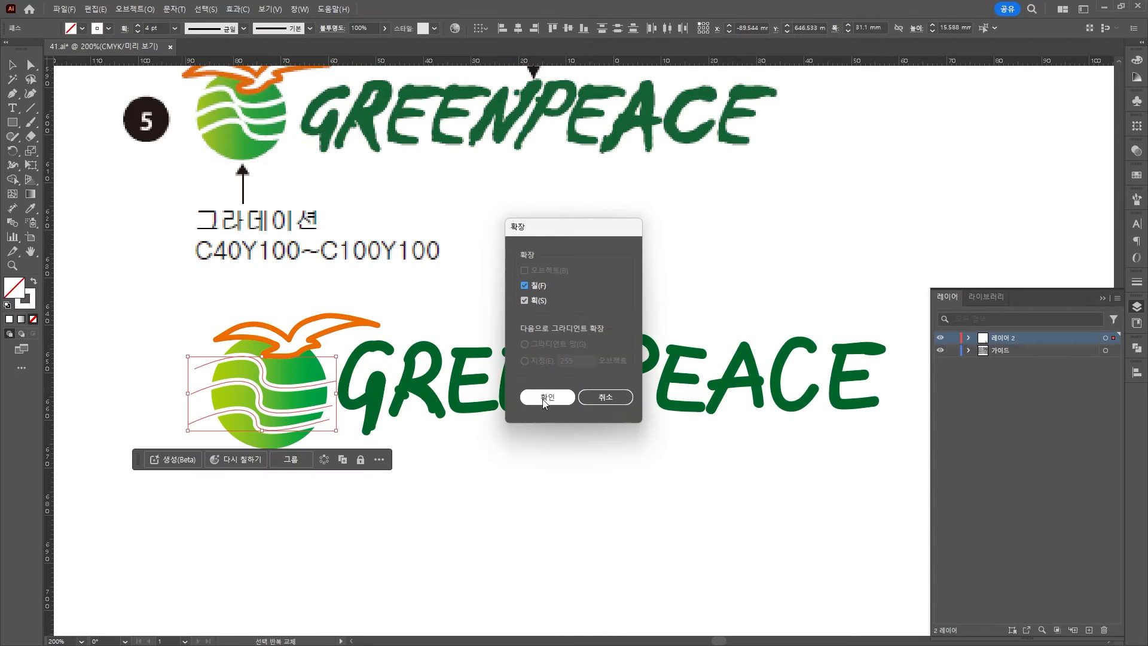
# Step: In Illustrator, expand the logo's white wave strokes and trim the parts outside the green circle with the Shape Builder
pyautogui.click(546, 398)
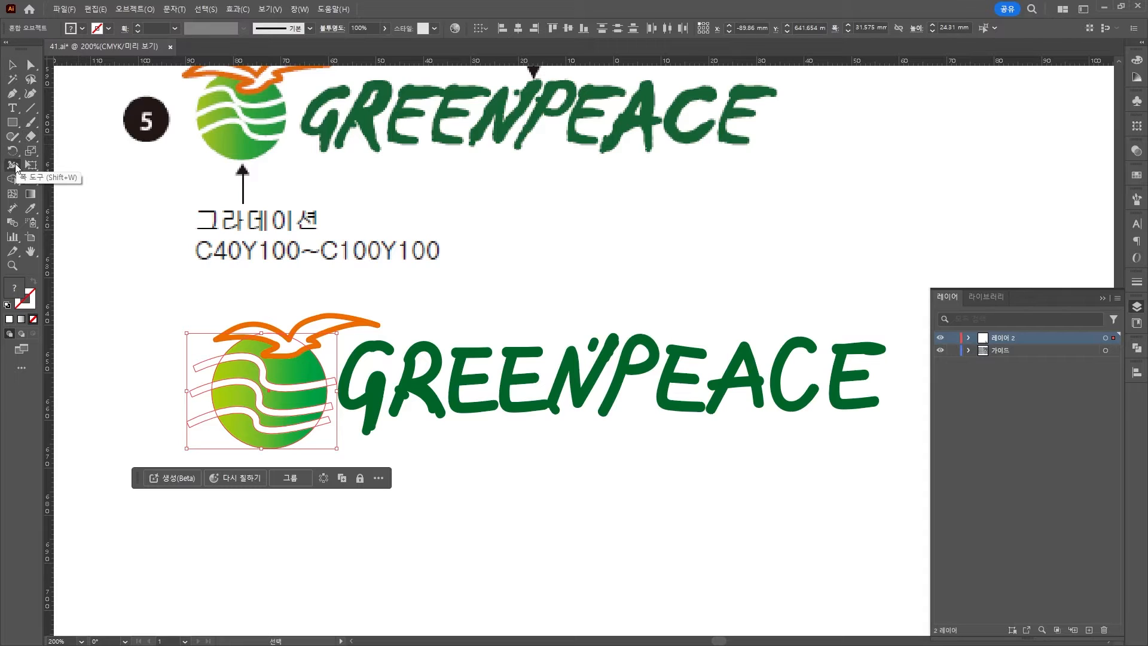
pyautogui.click(13, 179)
pyautogui.moveTo(201, 362); pyautogui.dragTo(205, 436)
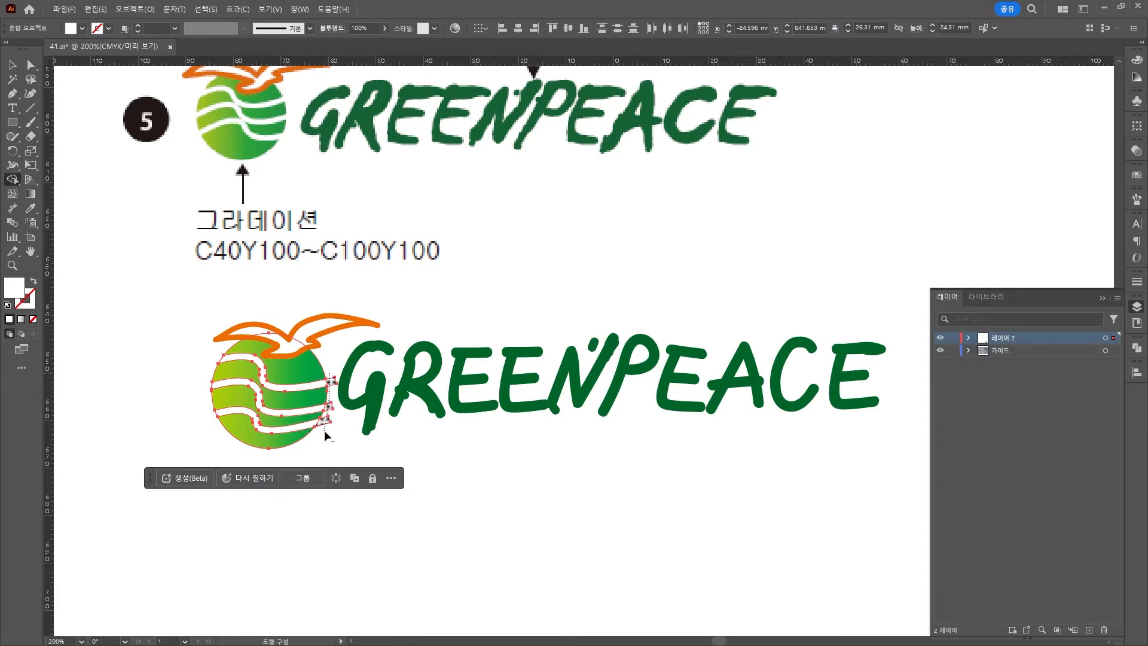
pyautogui.moveTo(325, 431); pyautogui.dragTo(327, 433)
# Step: Move reference 5 up and away from the drawn logo and select the entire GREENPEACE logo
pyautogui.click(13, 64)
pyautogui.scroll(-2, 412, 404)
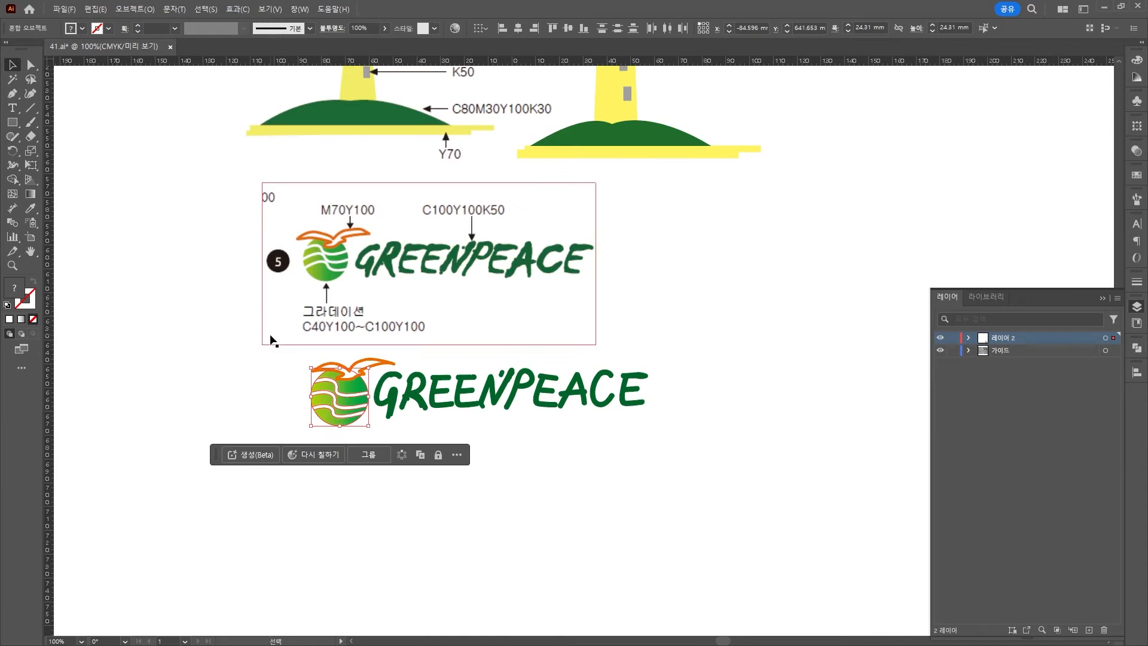
pyautogui.moveTo(272, 341)
pyautogui.mouseDown()
pyautogui.moveTo(274, 284)
pyautogui.moveTo(188, 317)
pyautogui.mouseUp()
pyautogui.moveTo(692, 448); pyautogui.dragTo(272, 335)
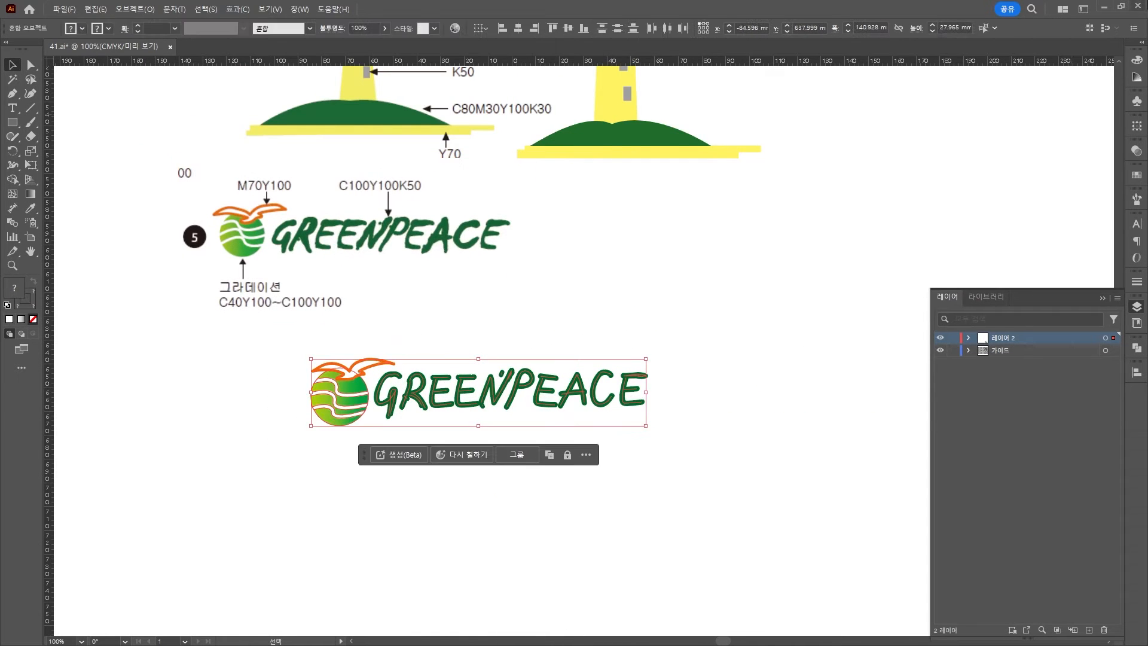
# Step: In Photoshop, place the reduced GREENPEACE logo at the page's lower right and scale the title to about 91 x 50 mm below the prohibition sign
pyautogui.click(1105, 7)
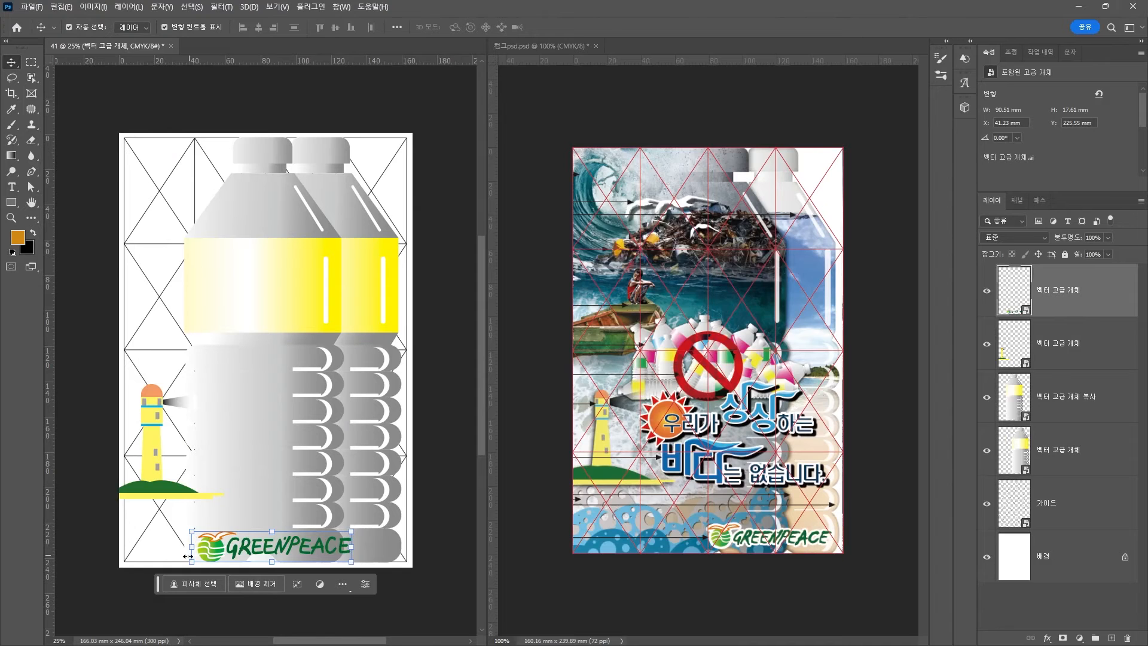
pyautogui.moveTo(215, 544); pyautogui.dragTo(282, 549)
pyautogui.click(427, 543)
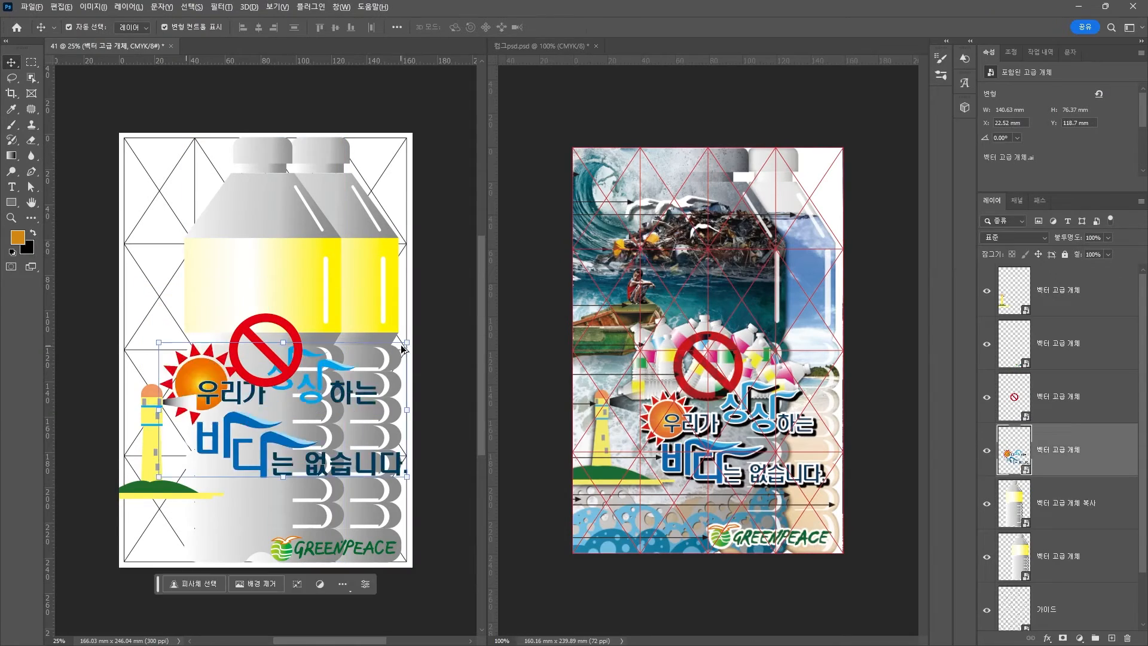
pyautogui.press('Return')
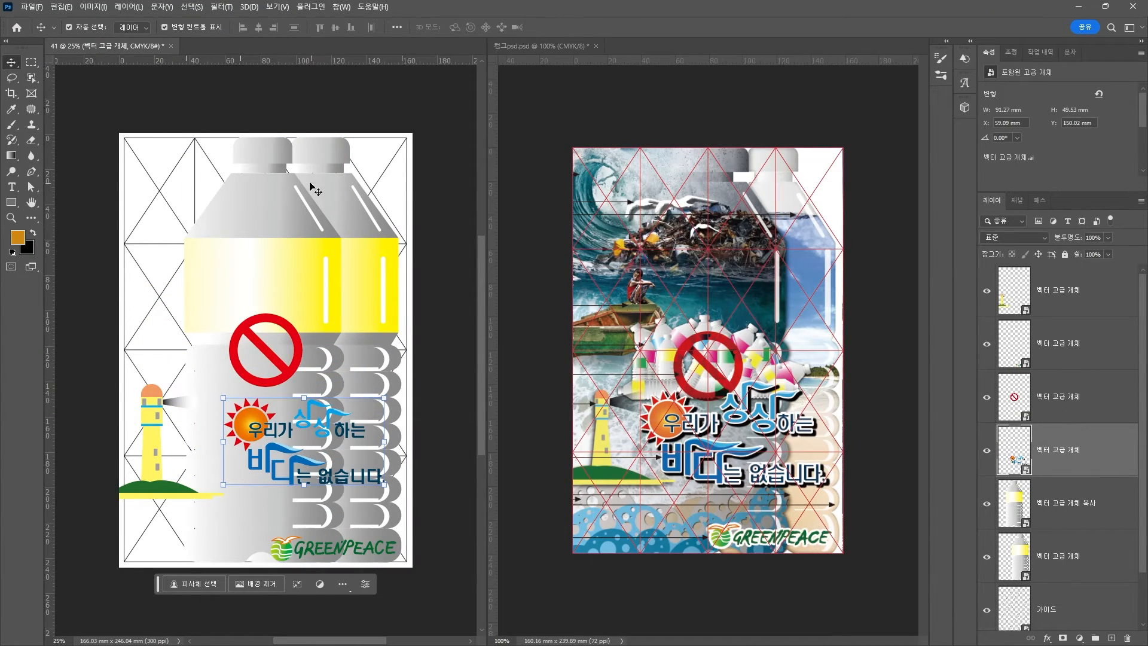
pyautogui.click(296, 102)
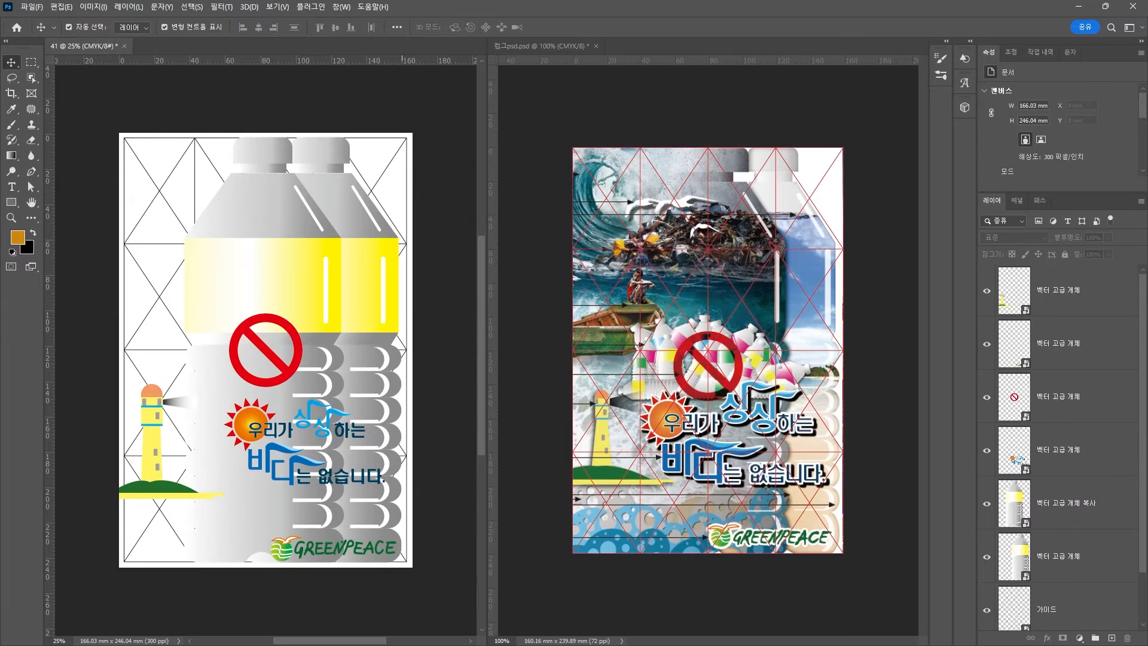
# Step: Check the reference PDF, place the wave photo 이미지01 into document 41 and shift it upward
pyautogui.hotkey('alt', 'Tab')
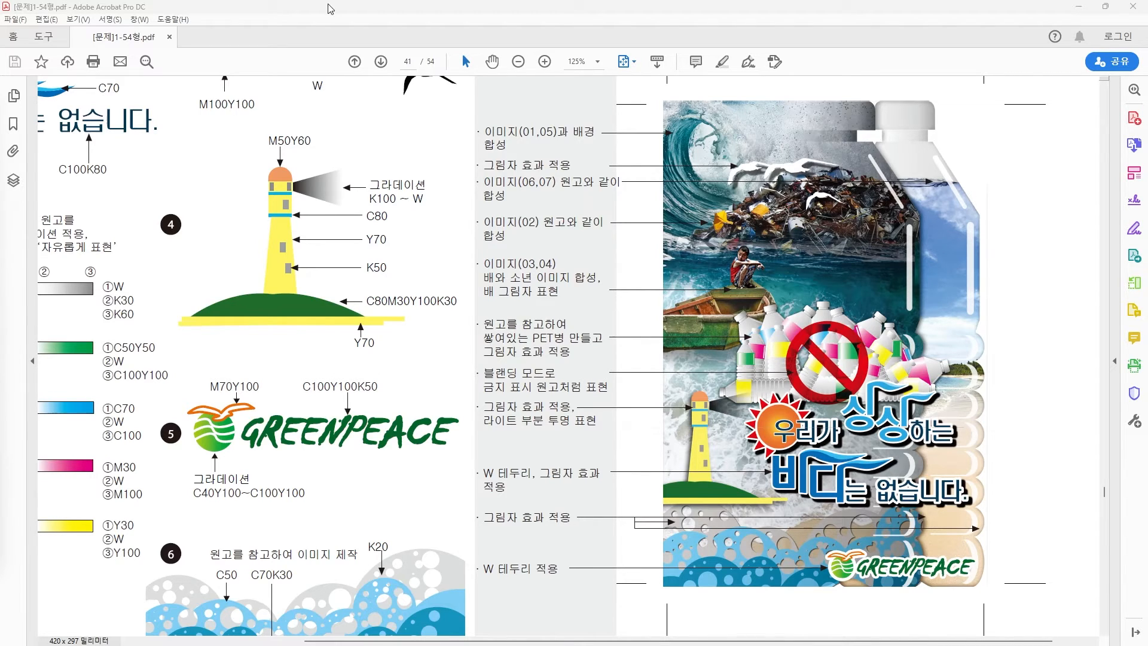
pyautogui.moveTo(330, 9); pyautogui.dragTo(0, 207)
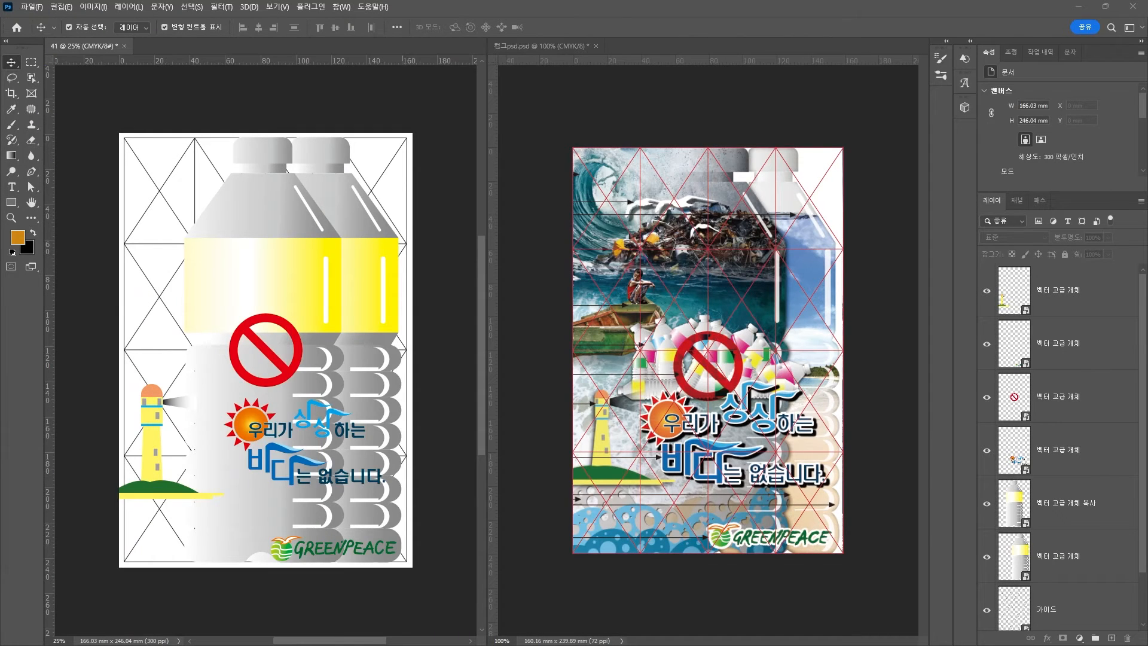
pyautogui.moveTo(0, 195); pyautogui.dragTo(642, 249)
pyautogui.moveTo(345, 200); pyautogui.dragTo(296, 187)
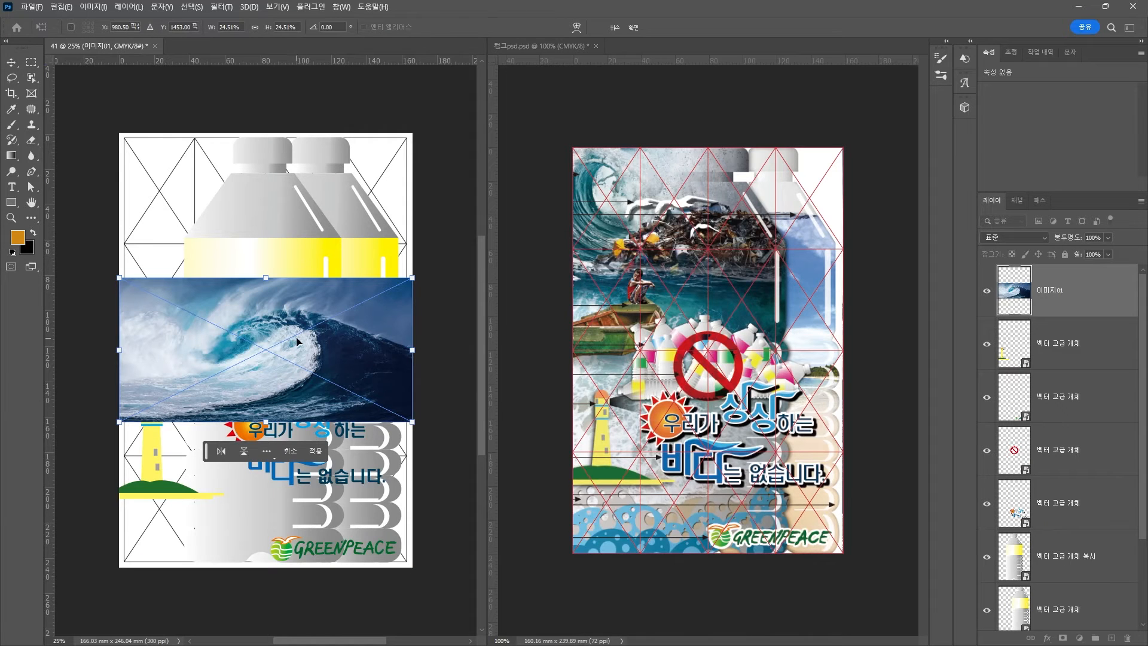
pyautogui.moveTo(297, 341); pyautogui.dragTo(296, 322)
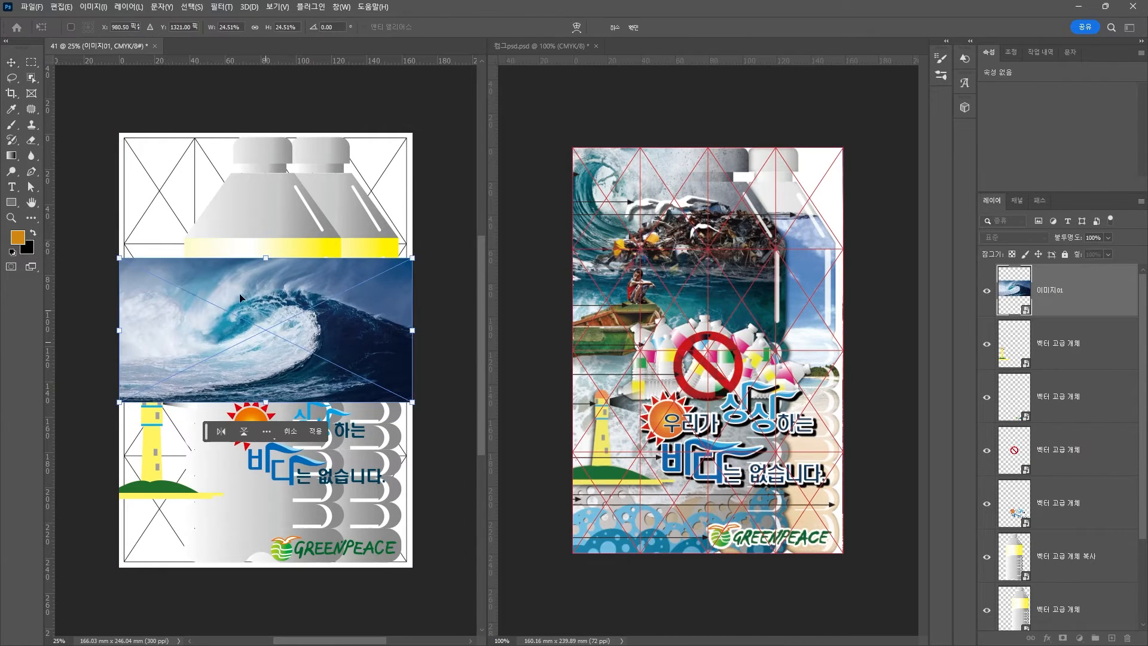
# Step: Flip the wave image horizontally, move it to the poster's upper part and enlarge it to about 224 mm wide
pyautogui.rightClick(211, 276)
pyautogui.click(230, 496)
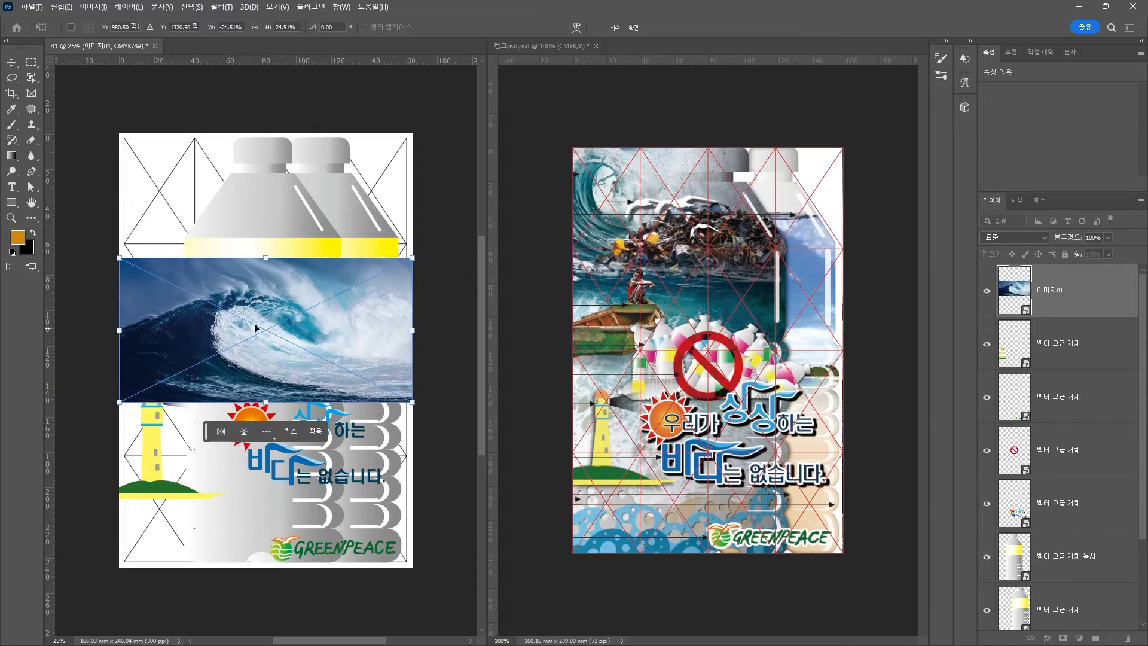
pyautogui.press('Return')
pyautogui.moveTo(254, 327); pyautogui.dragTo(204, 190)
pyautogui.hotkey('ctrl', 't')
pyautogui.moveTo(335, 254); pyautogui.dragTo(437, 325)
pyautogui.moveTo(311, 272); pyautogui.dragTo(281, 268)
pyautogui.press('Return')
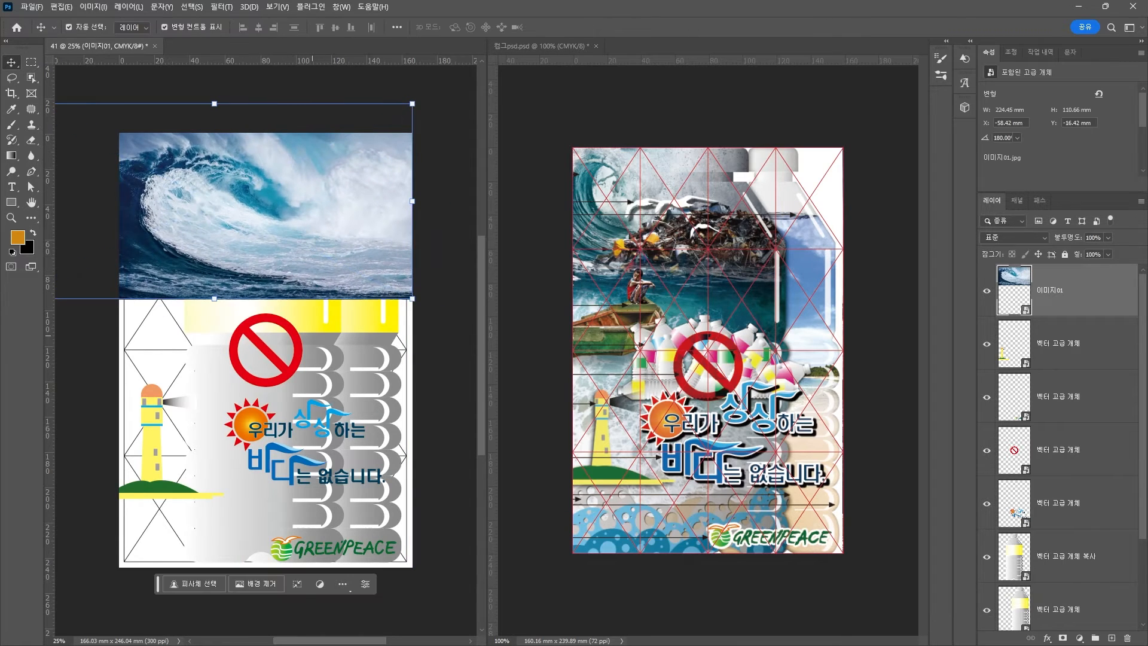
# Step: Place 이미지05.jpg from the image folder below the wave and rotate it 180° so the sea is above the sand
pyautogui.hotkey('alt', 'Tab')
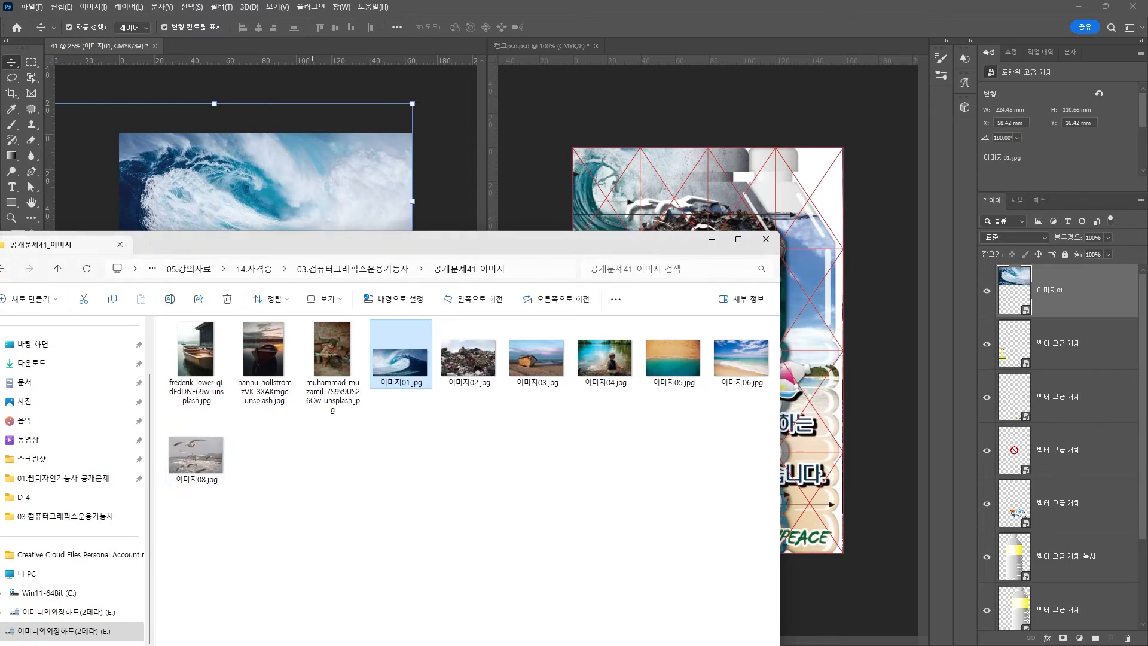
pyautogui.click(527, 493)
pyautogui.moveTo(672, 370); pyautogui.dragTo(317, 213)
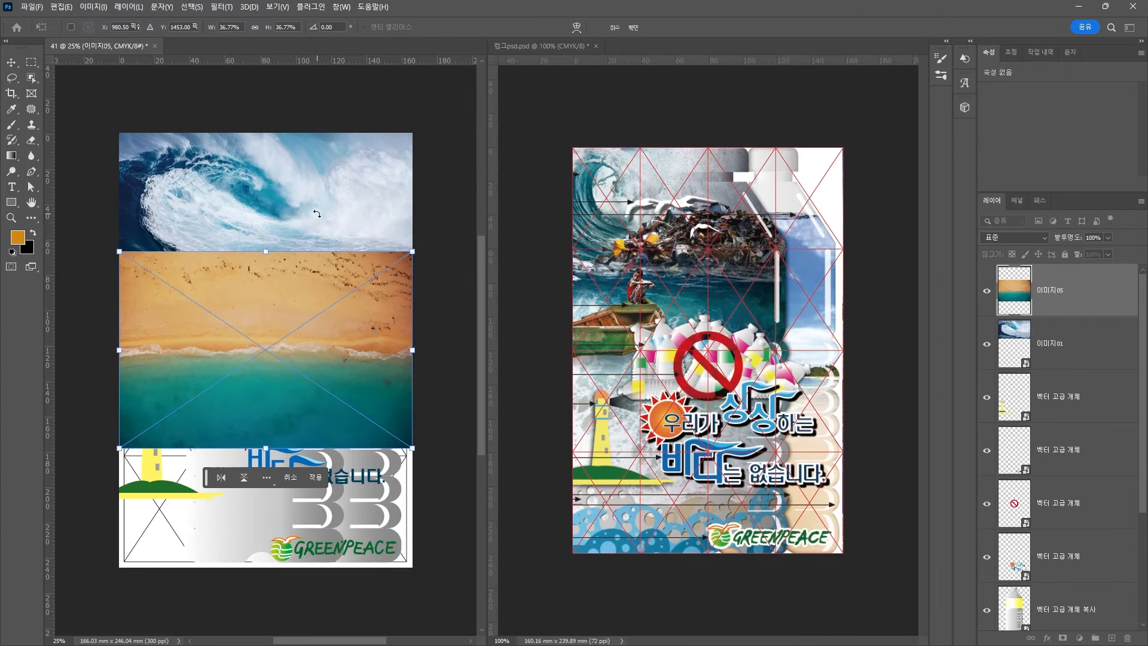
pyautogui.moveTo(281, 384); pyautogui.dragTo(277, 432)
pyautogui.moveTo(417, 294); pyautogui.dragTo(171, 467)
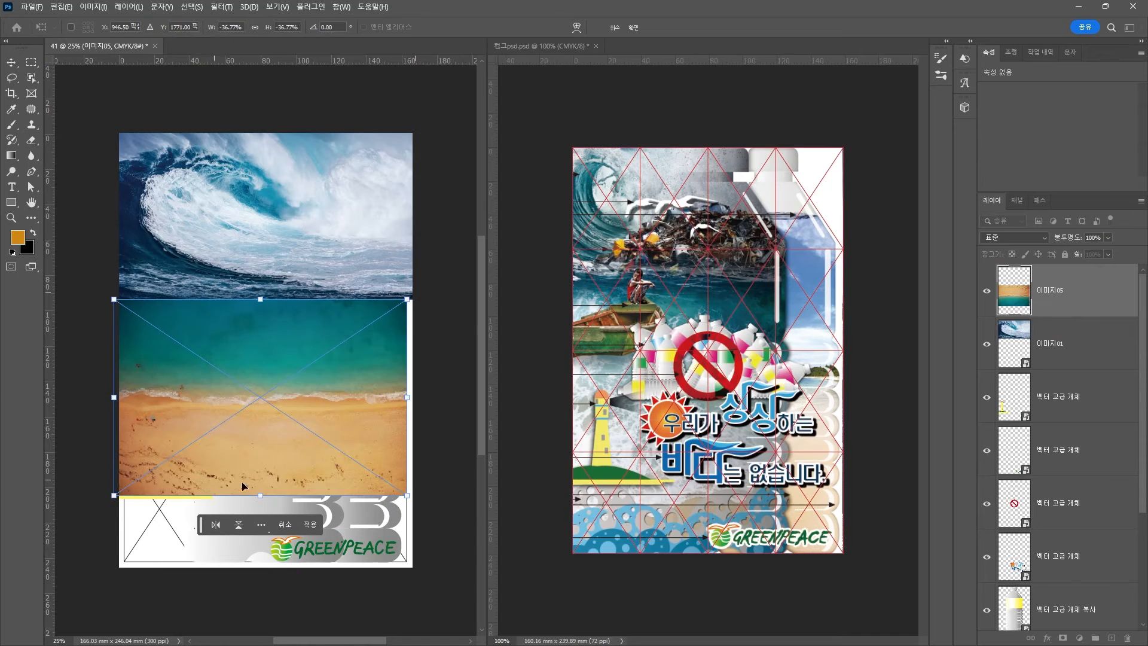
# Step: Enlarge the beach image to about 274 mm wide and position it to cover the poster's lower part
pyautogui.moveTo(412, 497); pyautogui.dragTo(445, 521)
pyautogui.moveTo(322, 439)
pyautogui.mouseDown()
pyautogui.moveTo(319, 536)
pyautogui.moveTo(317, 458)
pyautogui.mouseUp()
pyautogui.moveTo(439, 541); pyautogui.dragTo(449, 616)
pyautogui.moveTo(193, 452); pyautogui.dragTo(297, 470)
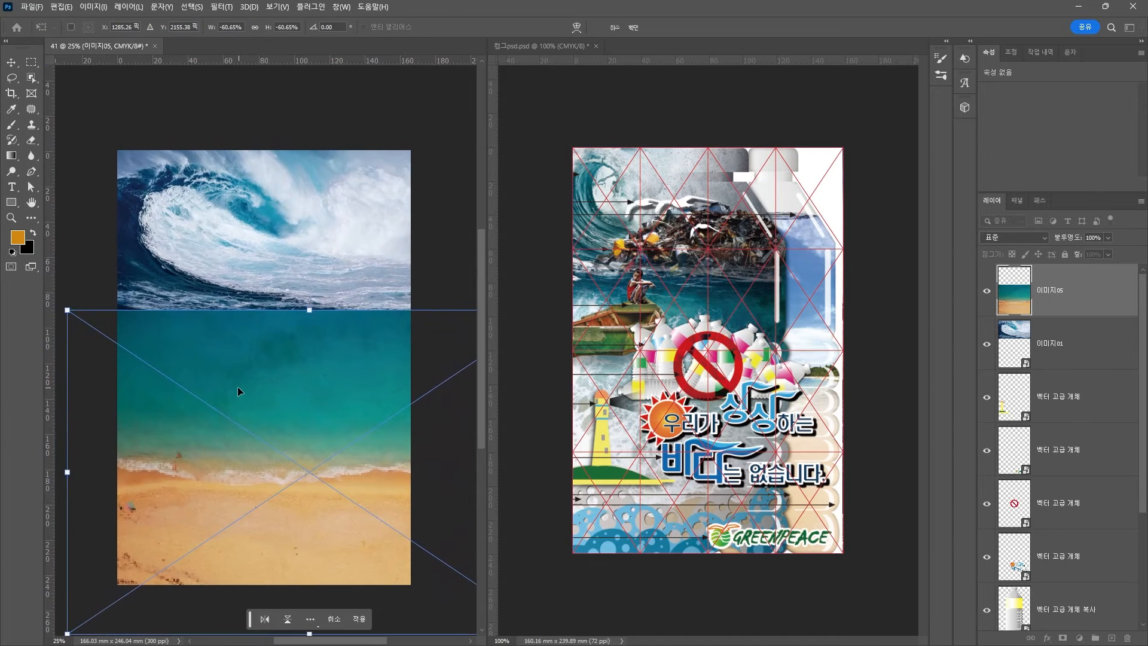
pyautogui.moveTo(238, 392)
pyautogui.mouseDown()
pyautogui.moveTo(238, 407)
pyautogui.moveTo(233, 386)
pyautogui.mouseUp()
pyautogui.press('Return')
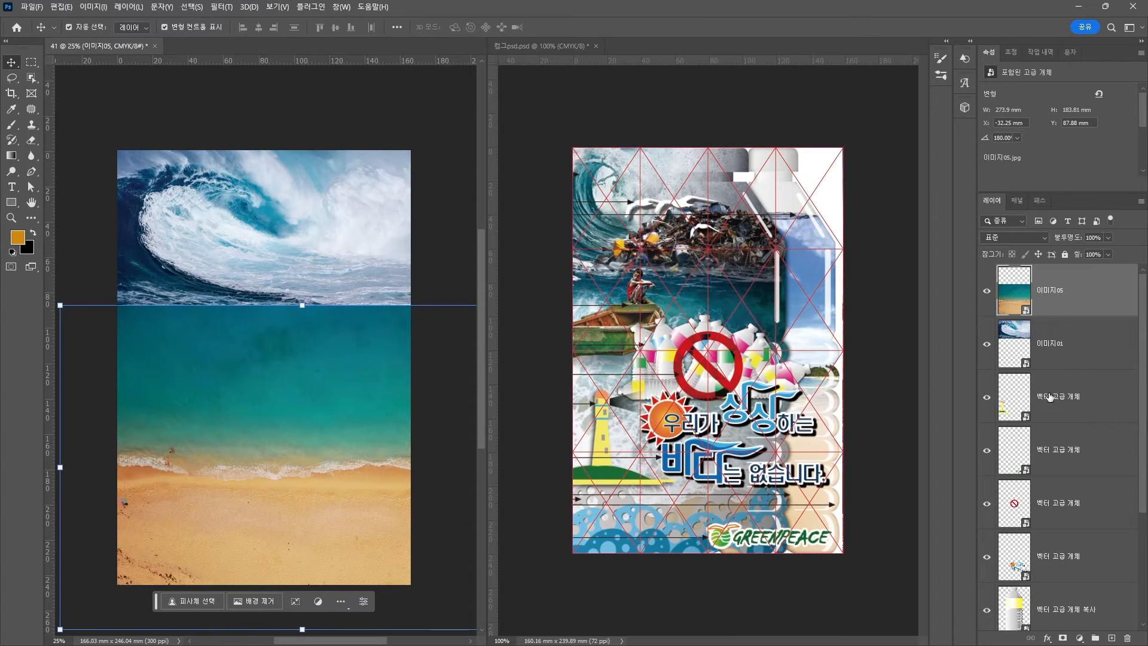
# Step: Apply Hue/Saturation to the beach image with hue +35, saturation +18 and lightness +7, and shift the image slightly up
pyautogui.click(93, 7)
pyautogui.moveTo(105, 43)
pyautogui.click(302, 103)
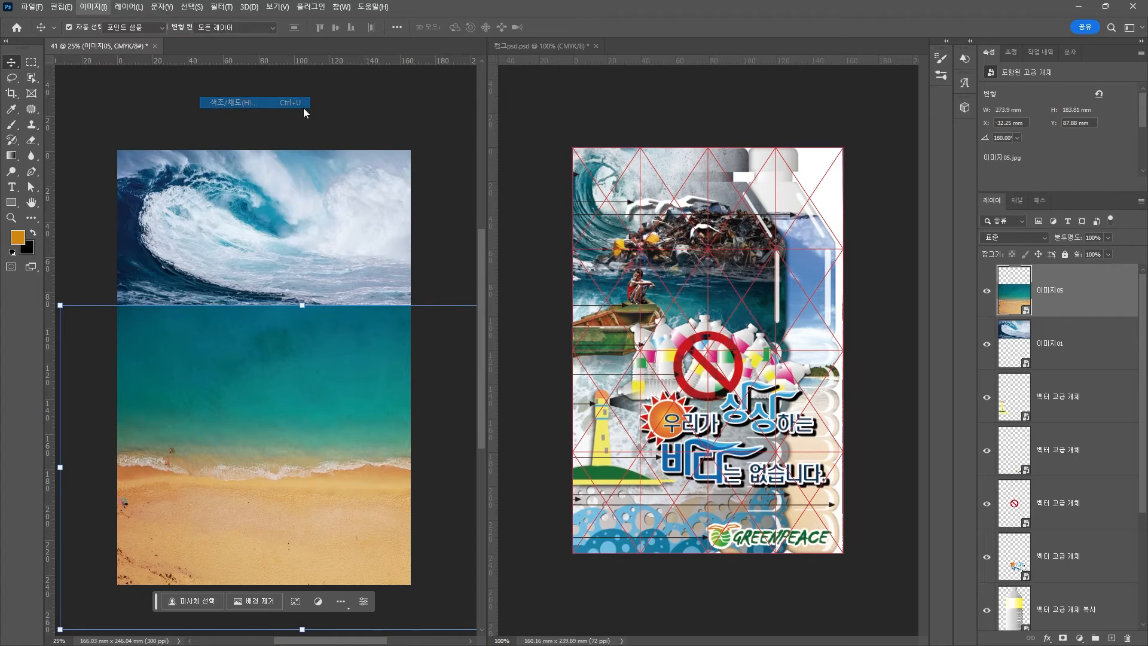
pyautogui.moveTo(532, 217); pyautogui.dragTo(536, 280)
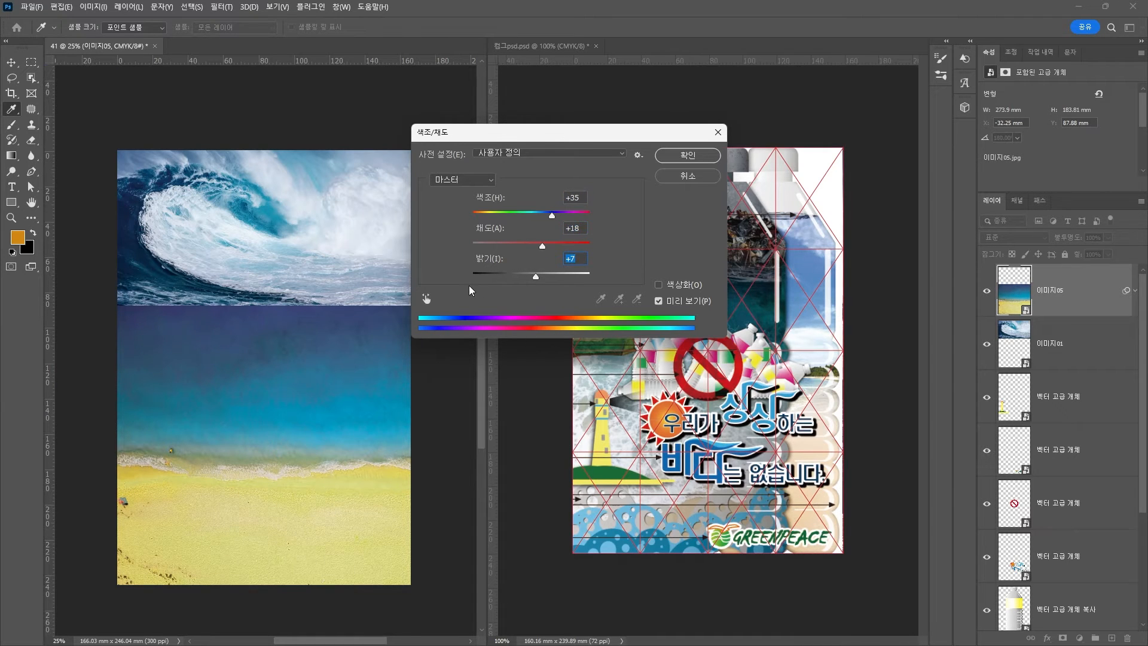
pyautogui.press('Return')
pyautogui.press('v')
pyautogui.moveTo(231, 347); pyautogui.dragTo(226, 339)
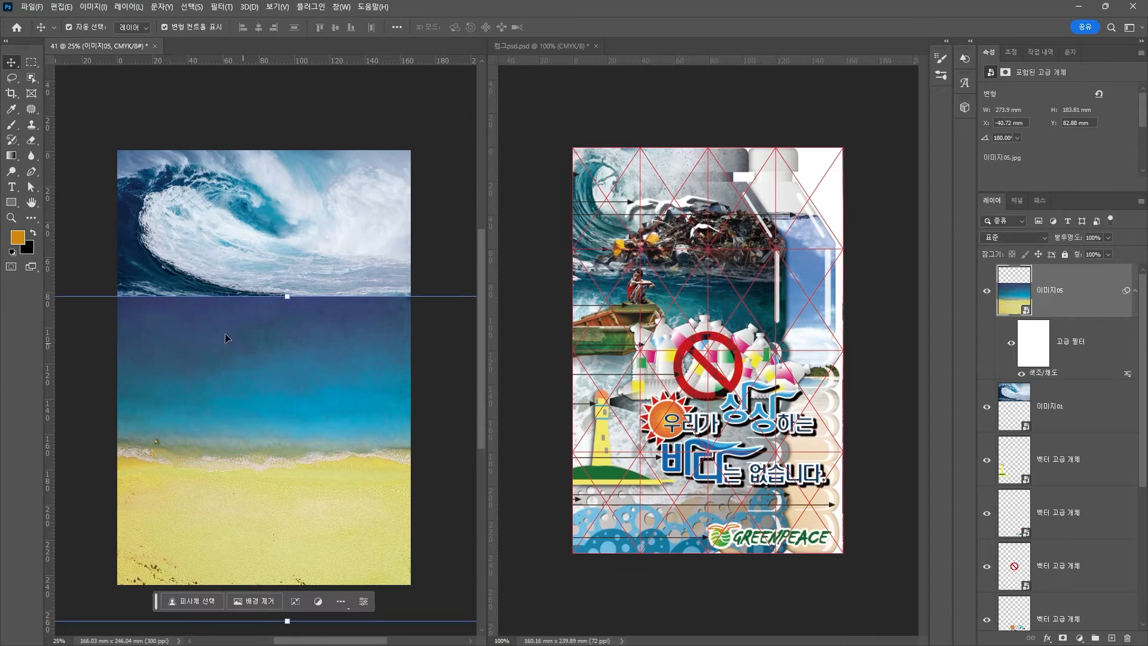
# Step: Add a layer mask to the beach image and paint black with a larger soft brush across its upper edge
pyautogui.click(1063, 638)
pyautogui.click(12, 126)
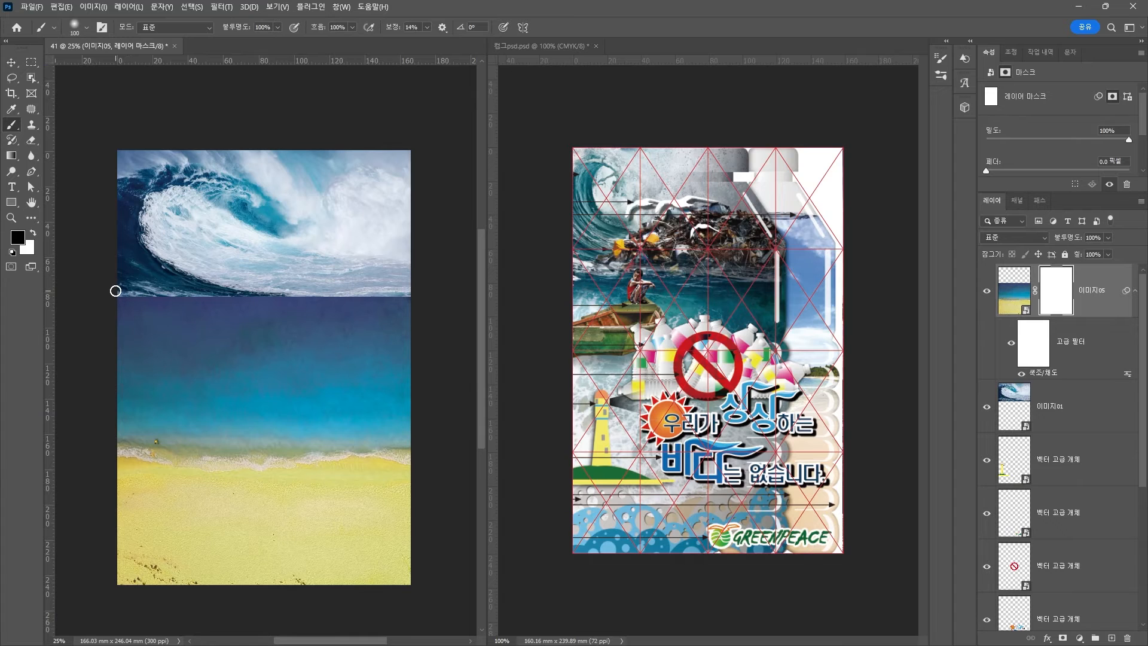
pyautogui.press(']')
pyautogui.press(']')
pyautogui.press(']')
pyautogui.press(']')
pyautogui.press(']')
pyautogui.press(']')
pyautogui.moveTo(114, 292); pyautogui.dragTo(436, 281)
# Step: Nudge the masked beach image upward so it overlaps the bottom of the wave, and deselect it
pyautogui.click(12, 62)
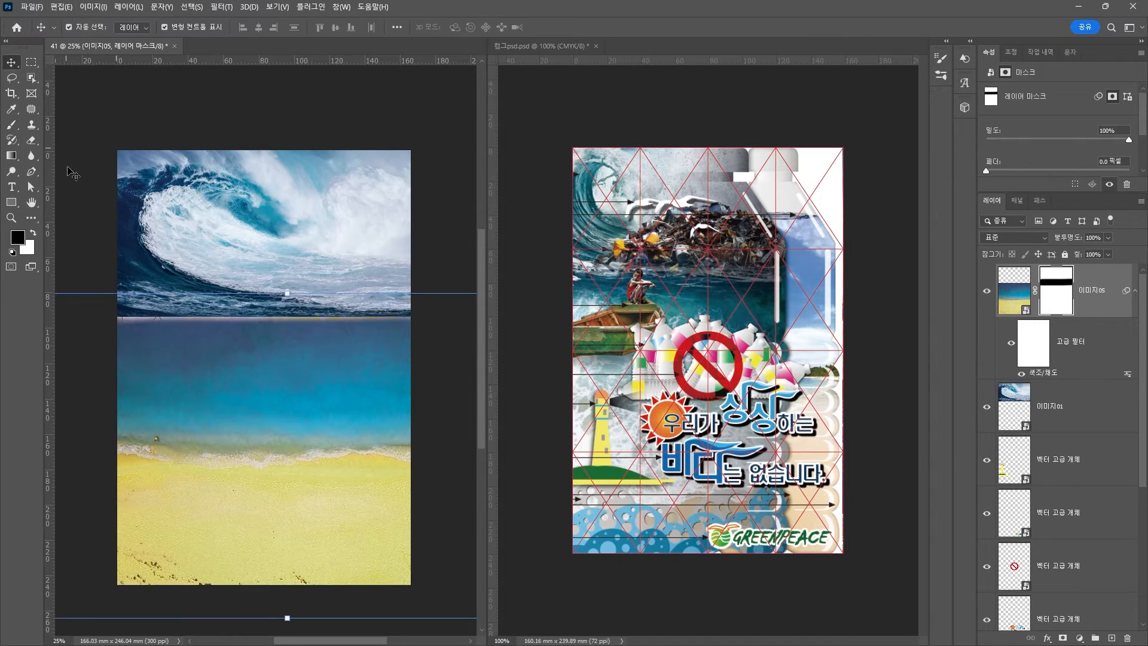
pyautogui.hotkey('shift', 'Up')
pyautogui.hotkey('shift', 'Up')
pyautogui.hotkey('shift', 'Up')
pyautogui.hotkey('shift', 'Up')
pyautogui.hotkey('shift', 'Up')
pyautogui.hotkey('shift', 'Up')
pyautogui.click(117, 122)
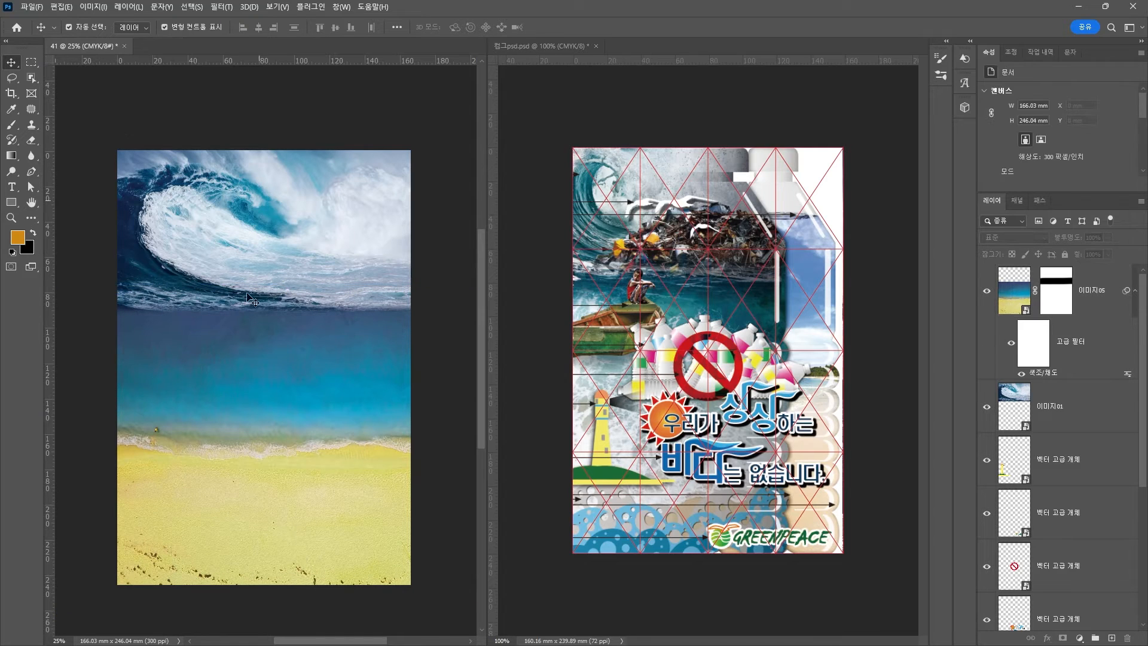
pyautogui.click(179, 236)
pyautogui.click(230, 404)
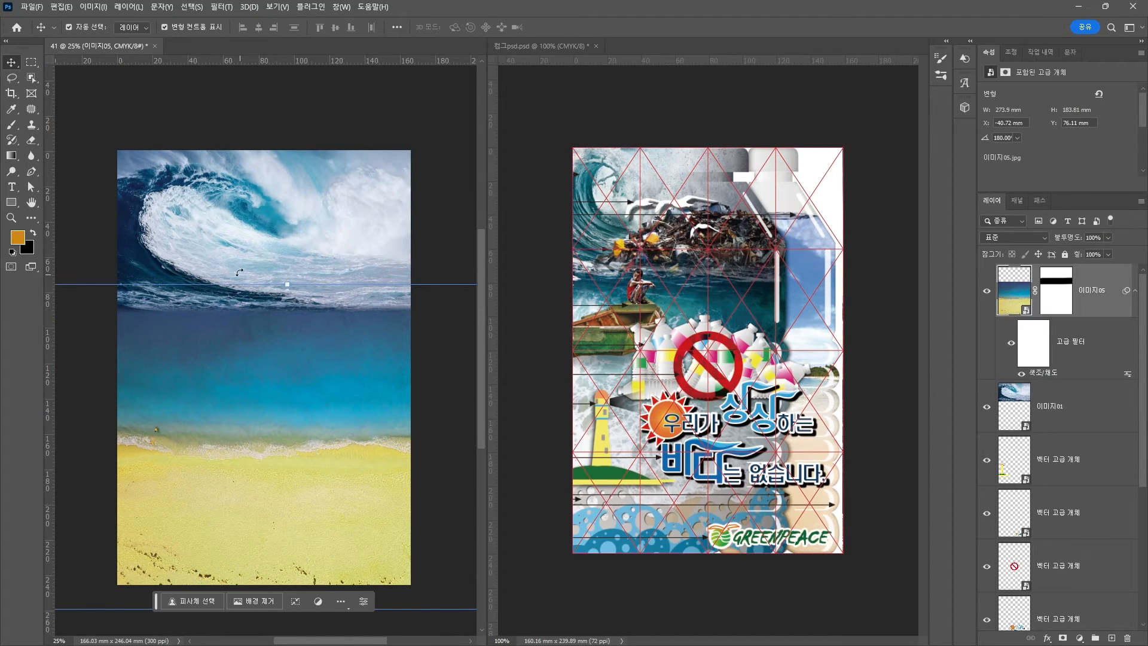
pyautogui.click(220, 297)
pyautogui.keyDown('shift'); pyautogui.click(185, 387); pyautogui.keyUp('shift')
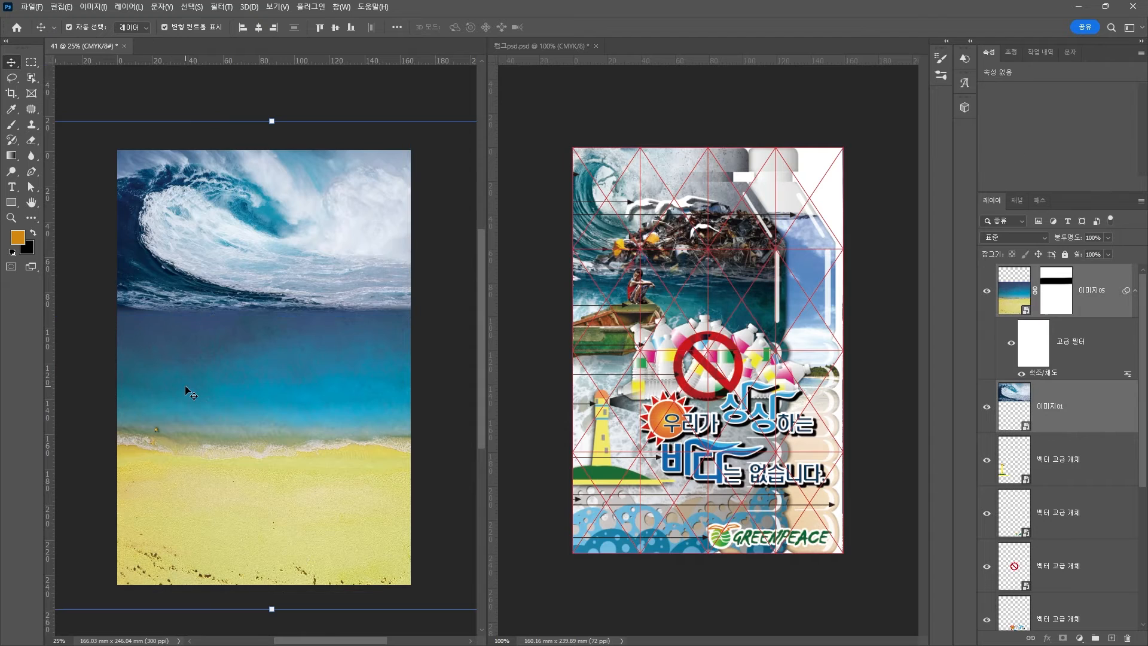
# Step: Apply Hue/Saturation to the wave image with hue +5 and deselect the layer
pyautogui.click(285, 241)
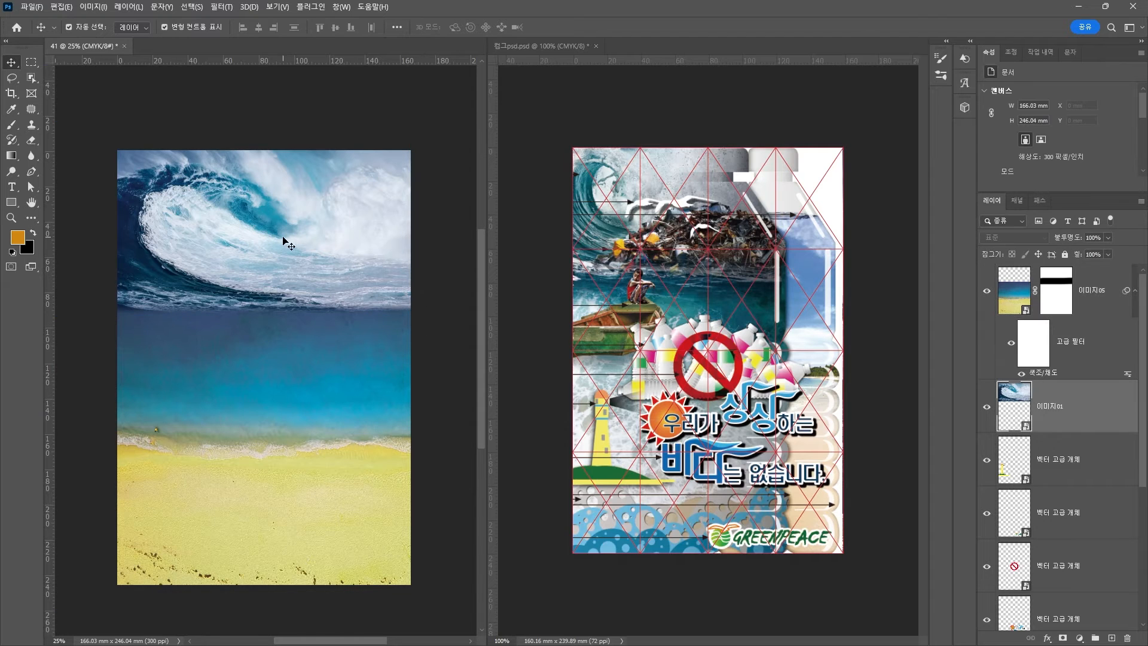
pyautogui.click(106, 6)
pyautogui.moveTo(105, 42)
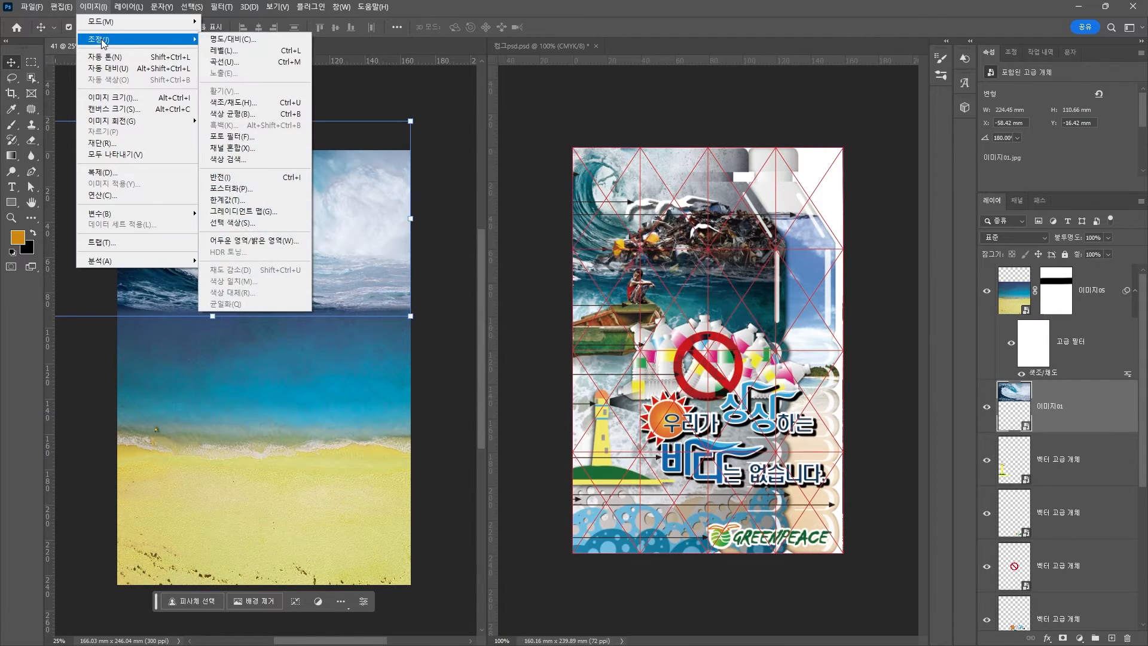
pyautogui.click(250, 105)
pyautogui.moveTo(536, 212); pyautogui.dragTo(534, 219)
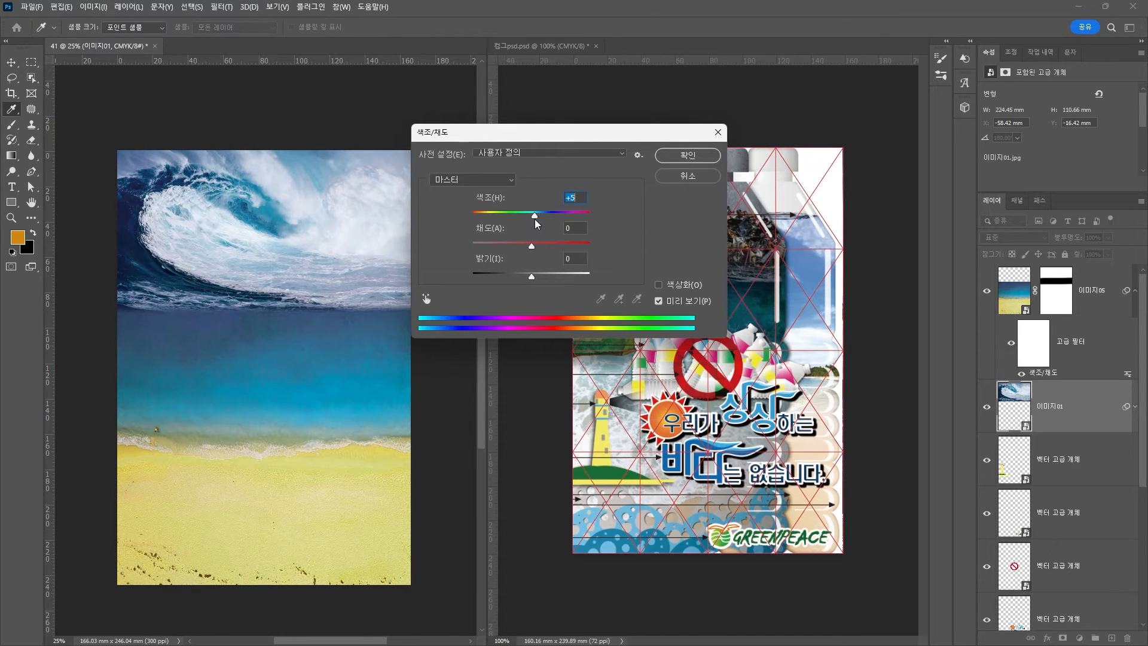
pyautogui.press('Return')
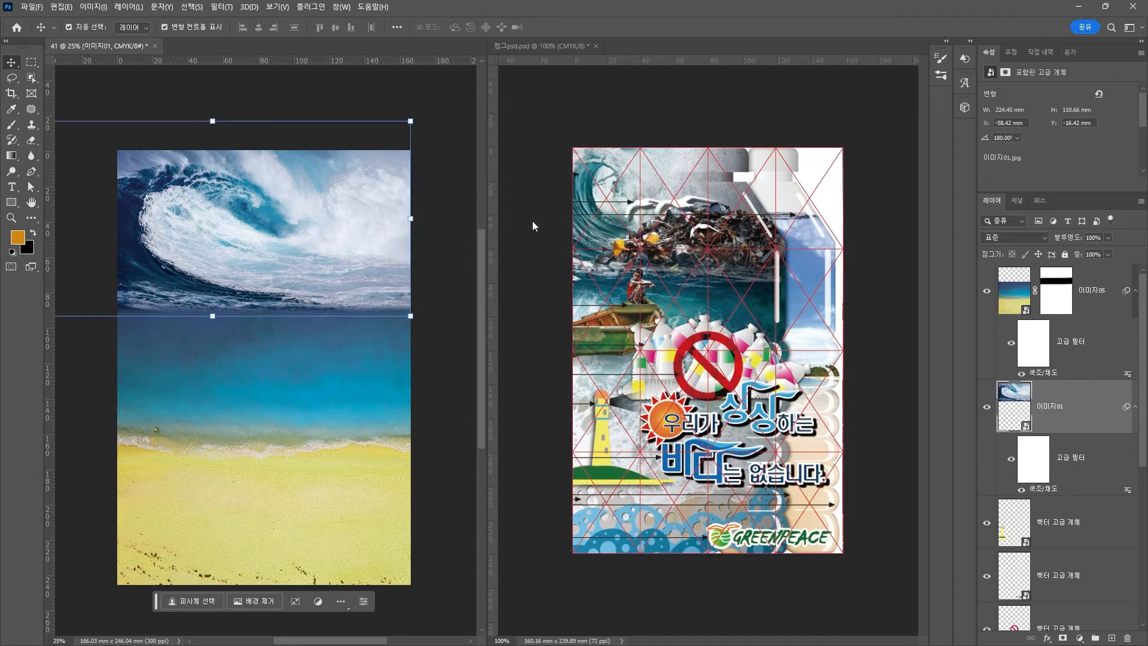
pyautogui.click(260, 91)
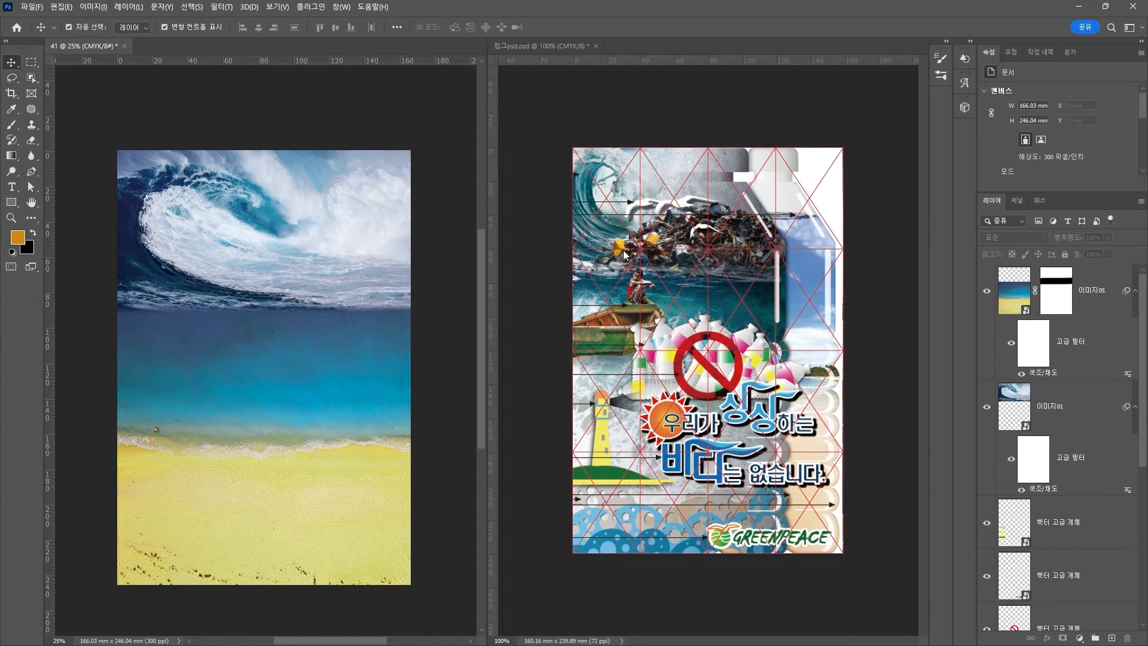
# Step: Switch to Illustrator and give all the traced seagull silhouettes a white fill with no stroke
pyautogui.hotkey('alt', 'Tab')
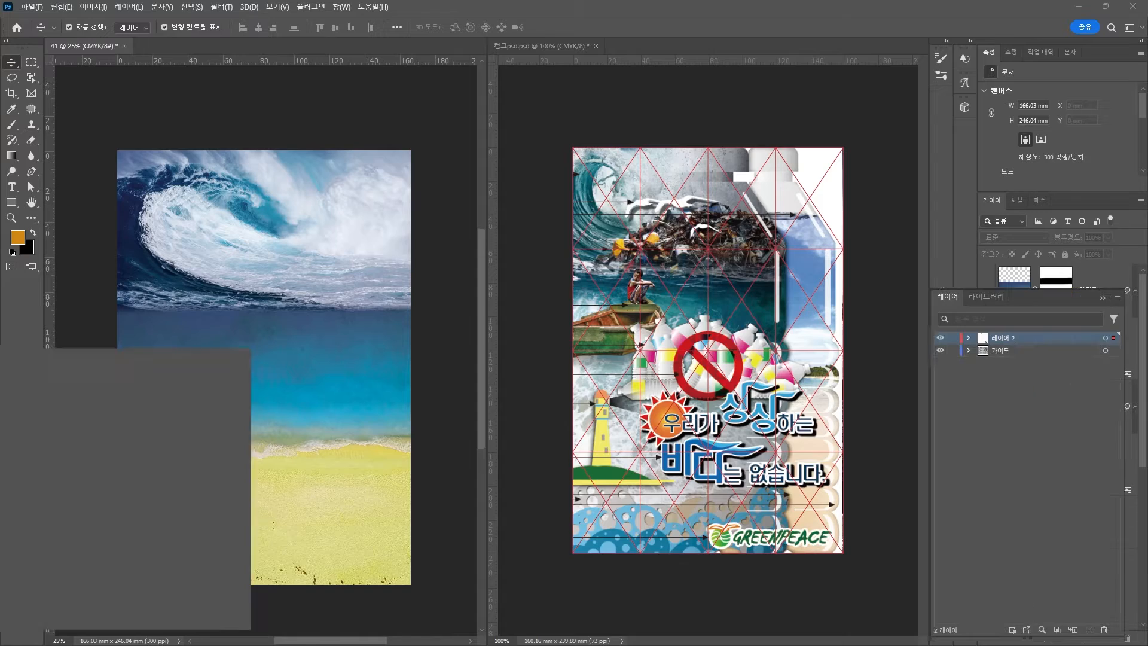
pyautogui.scroll(4, 703, 435)
pyautogui.moveTo(752, 421); pyautogui.dragTo(481, 279)
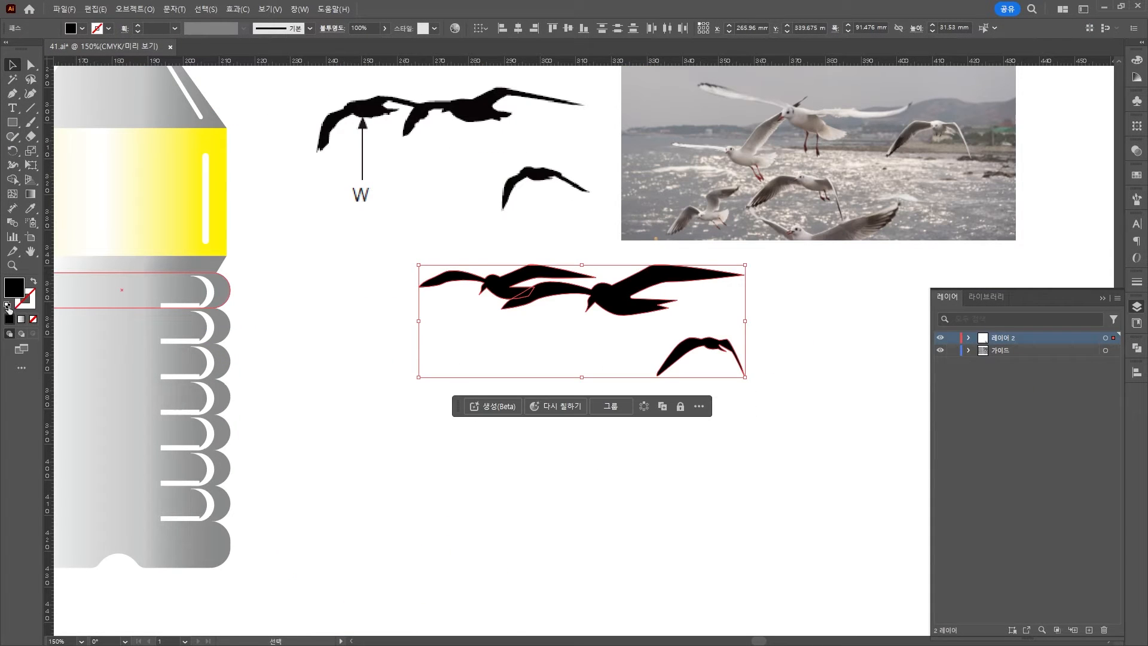
pyautogui.click(8, 307)
pyautogui.click(28, 304)
pyautogui.click(33, 321)
# Step: Copy the overlapping pair of seagulls and paste it into the Photoshop poster as a smart object
pyautogui.click(779, 331)
pyautogui.moveTo(653, 331); pyautogui.dragTo(496, 270)
pyautogui.click(1104, 6)
pyautogui.click(218, 205)
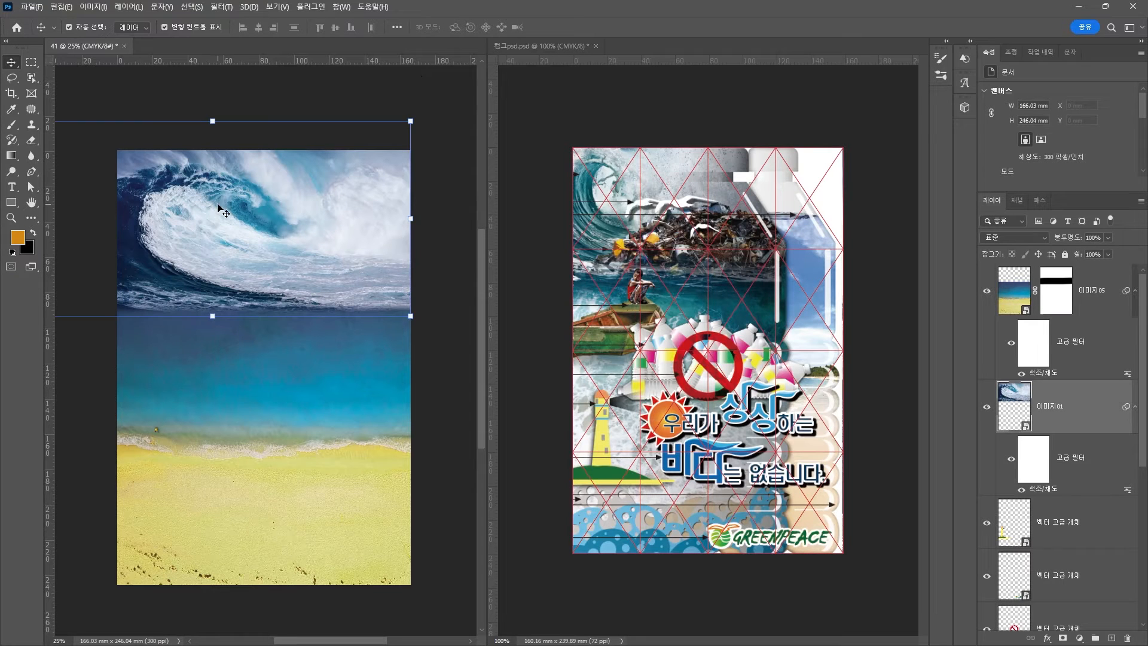
pyautogui.hotkey('ctrl', 'v')
pyautogui.press('Return')
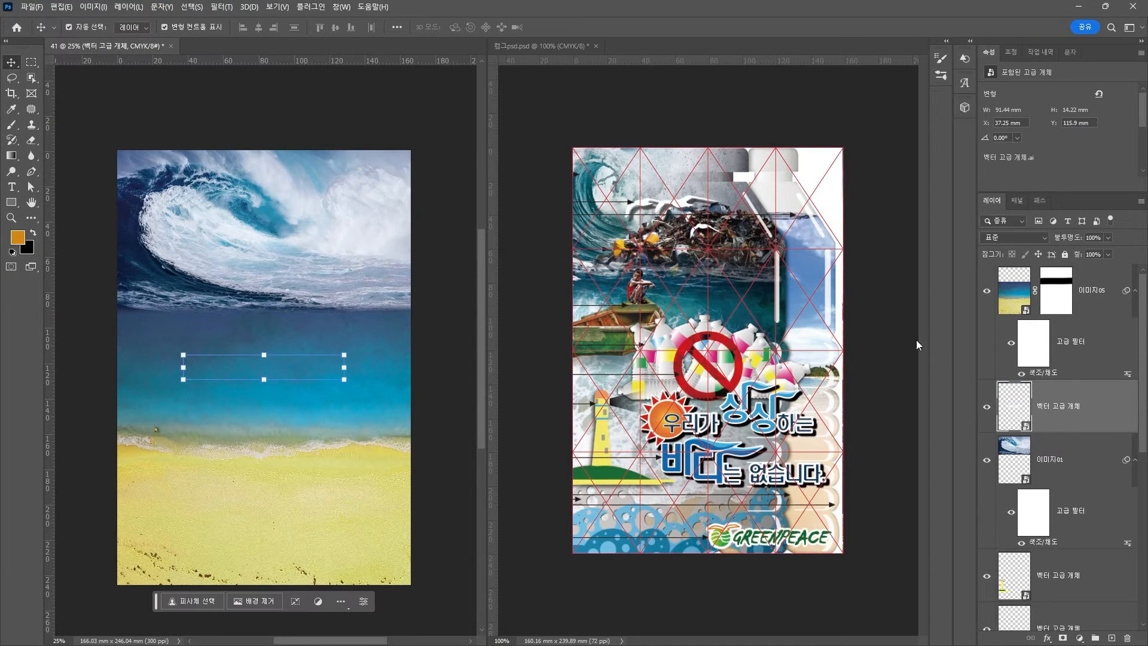
# Step: Move the seagull pair's layer to the top of the stack, place the gulls over the wave and scale them to about 74 mm wide
pyautogui.moveTo(1071, 279); pyautogui.dragTo(1071, 268)
pyautogui.moveTo(284, 375); pyautogui.dragTo(259, 231)
pyautogui.moveTo(323, 207); pyautogui.dragTo(291, 211)
# Step: Move the 가이드 layer to the top of the stack and shift the seagull pair slightly to suit its grid
pyautogui.scroll(-4, 1076, 587)
pyautogui.scroll(-3, 1080, 594)
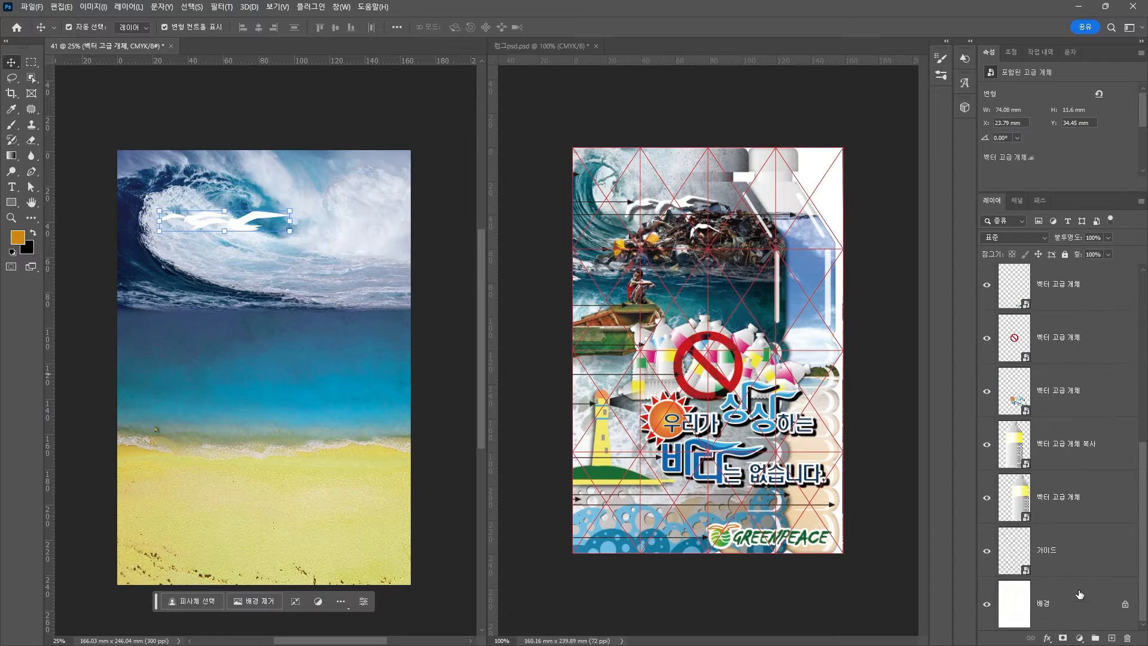
pyautogui.moveTo(1072, 559); pyautogui.dragTo(1082, 275)
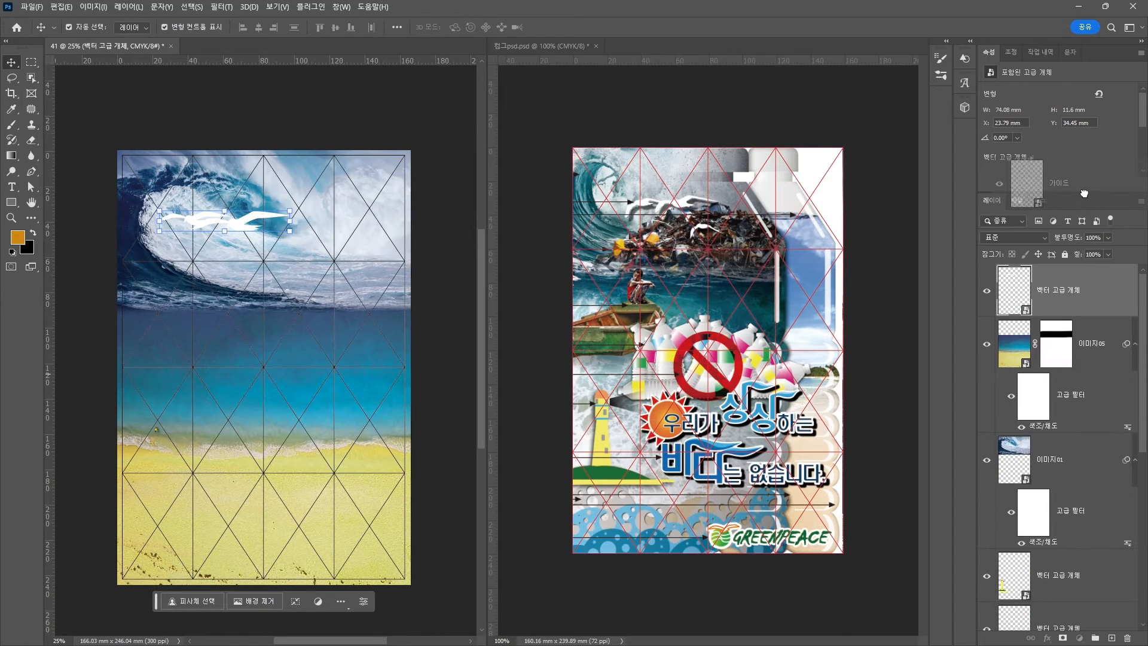
pyautogui.moveTo(255, 221); pyautogui.dragTo(266, 225)
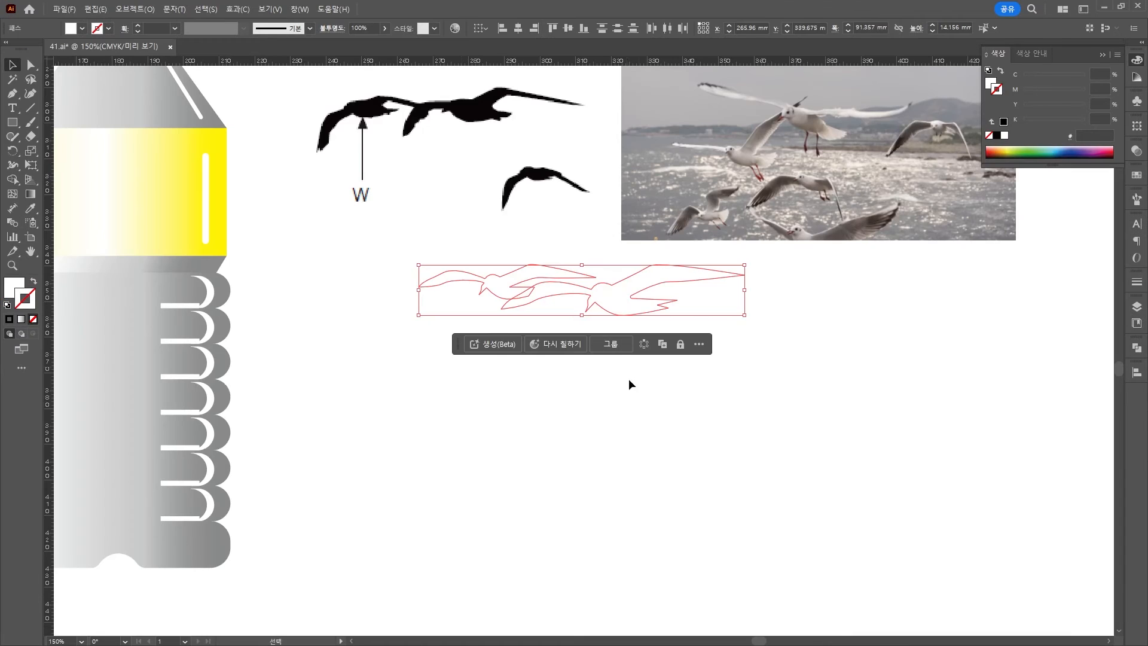
# Step: Copy the single small seagull in Illustrator and return to the Photoshop poster
pyautogui.press('Delete')
pyautogui.hotkey('ctrl', 'v')
pyautogui.hotkey('ctrl', 'c')
pyautogui.click(1105, 7)
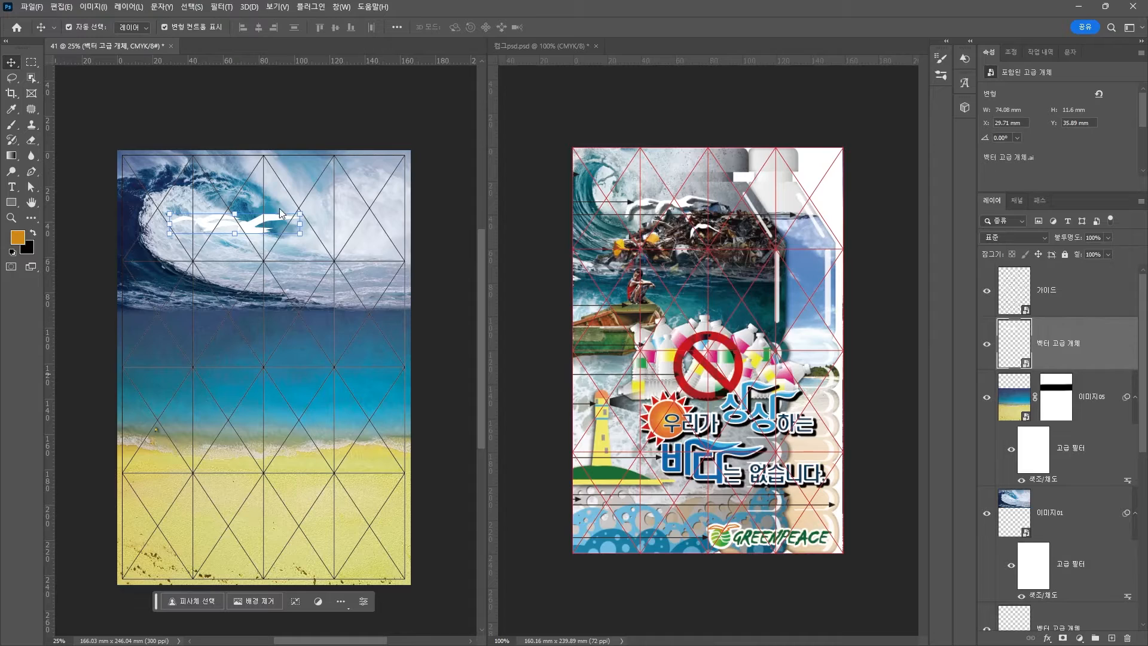
# Step: Paste the single seagull as a smart object, move its layer above the beach image and place the gull just below the pair
pyautogui.click(257, 278)
pyautogui.hotkey('ctrl', 'v')
pyautogui.click(634, 176)
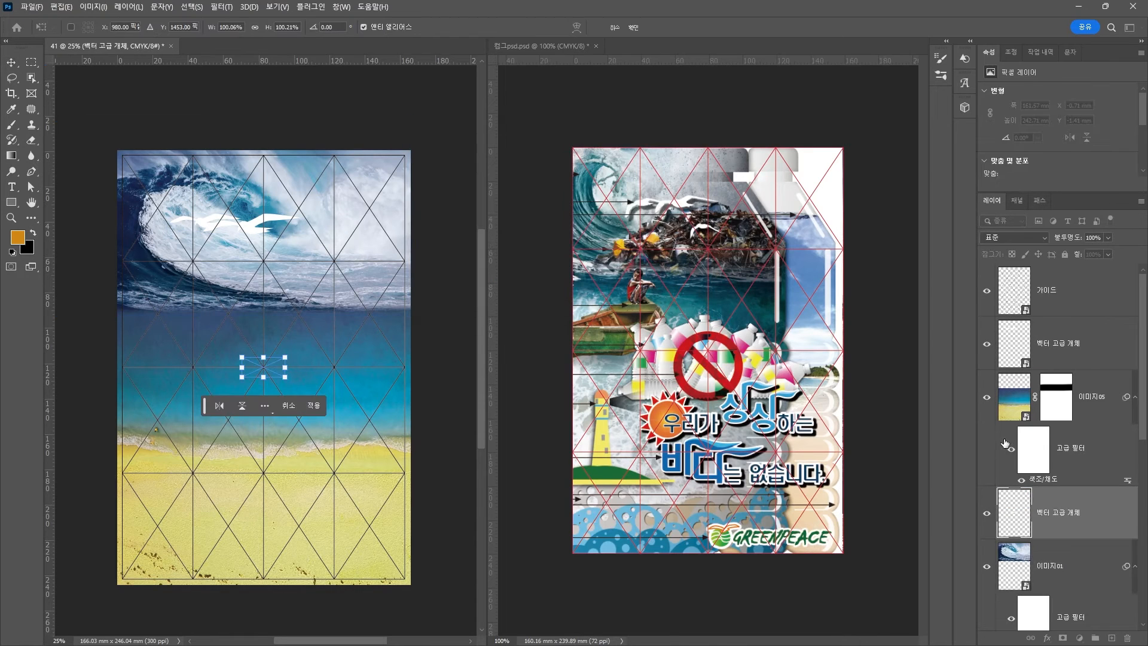
pyautogui.press('Return')
pyautogui.moveTo(1086, 374); pyautogui.dragTo(1086, 371)
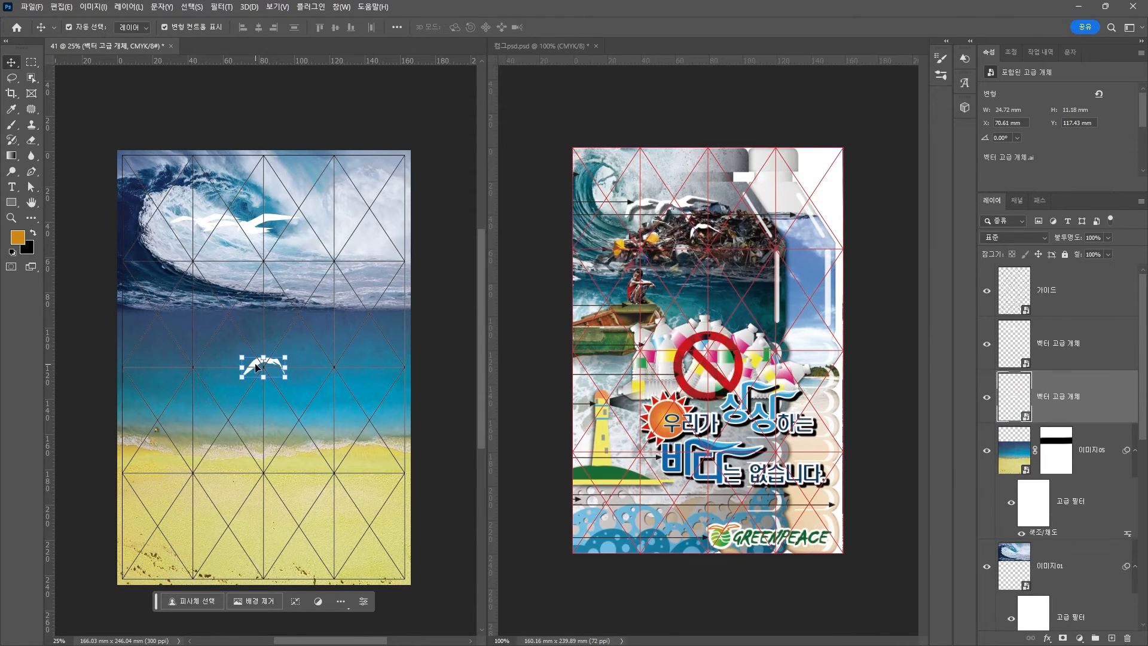
pyautogui.moveTo(257, 367); pyautogui.dragTo(293, 226)
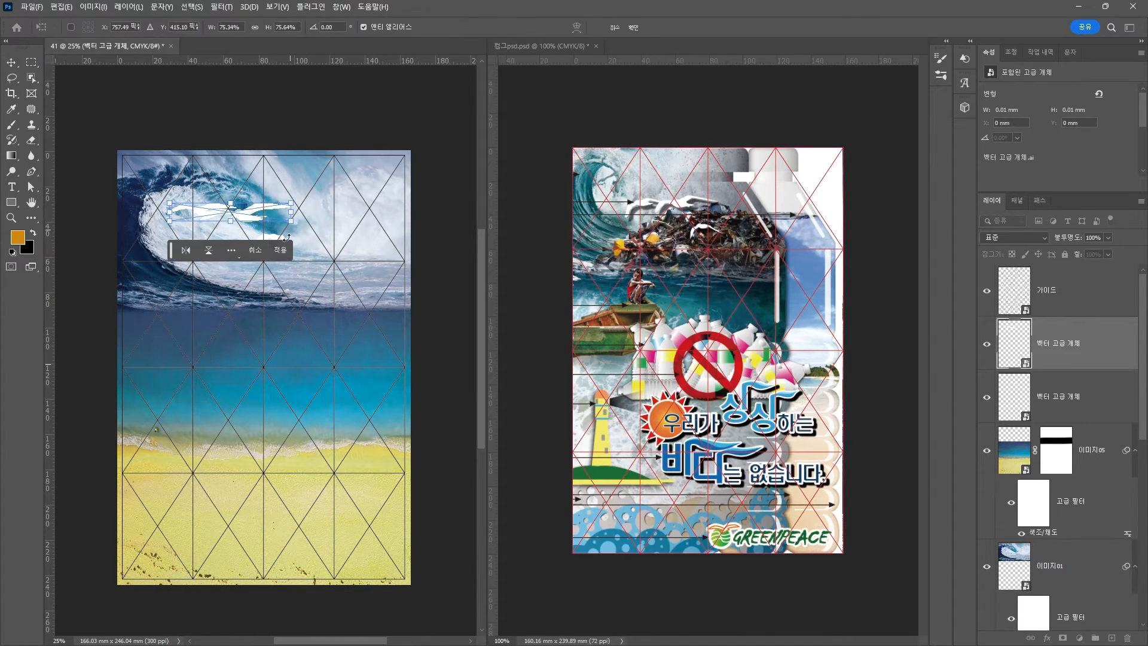
# Step: Rename both seagull layers to 갈매기
pyautogui.doubleClick(1063, 344)
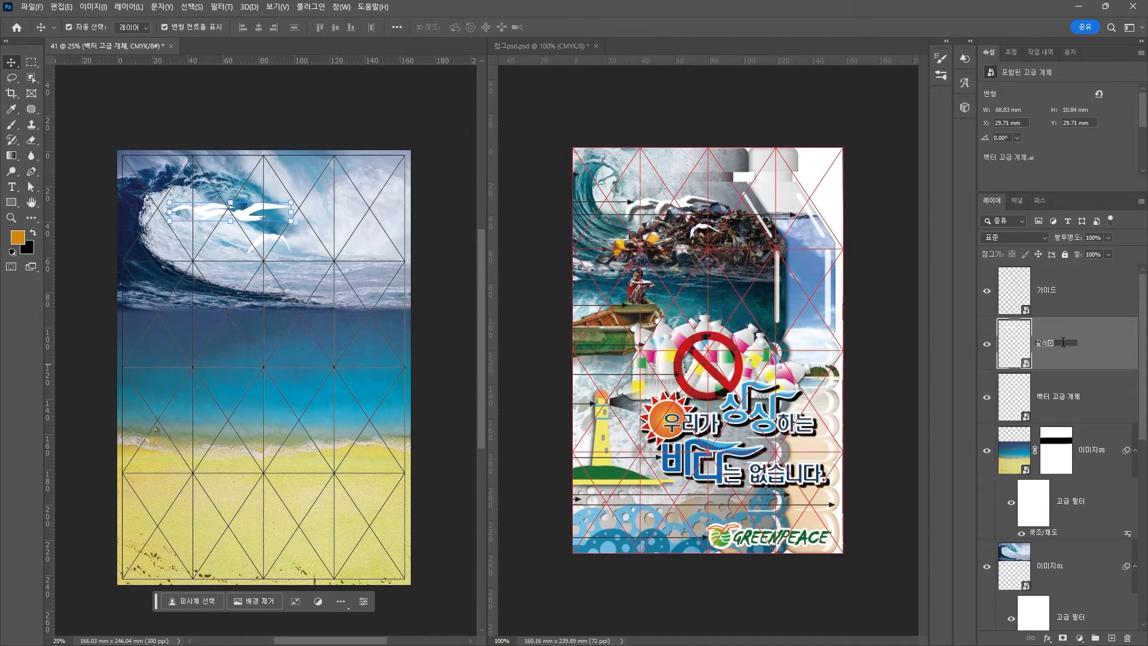
pyautogui.write('갈매기')
pyautogui.press('Return')
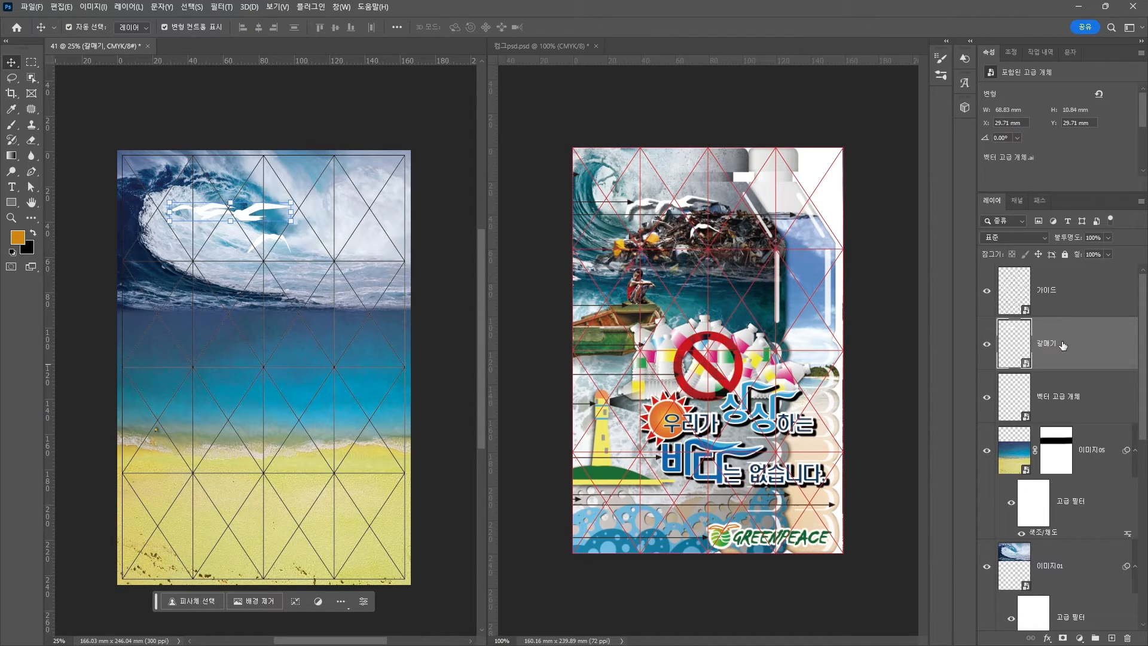
pyautogui.doubleClick(1049, 395)
pyautogui.write('갈매')
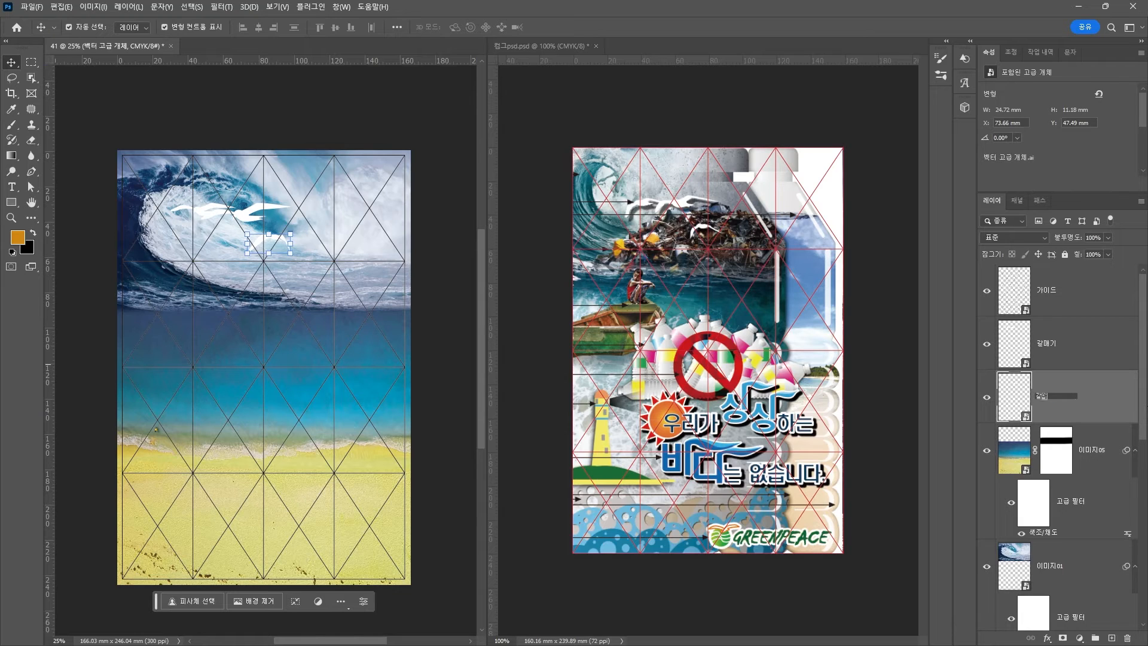
pyautogui.write('기')
pyautogui.press('Return')
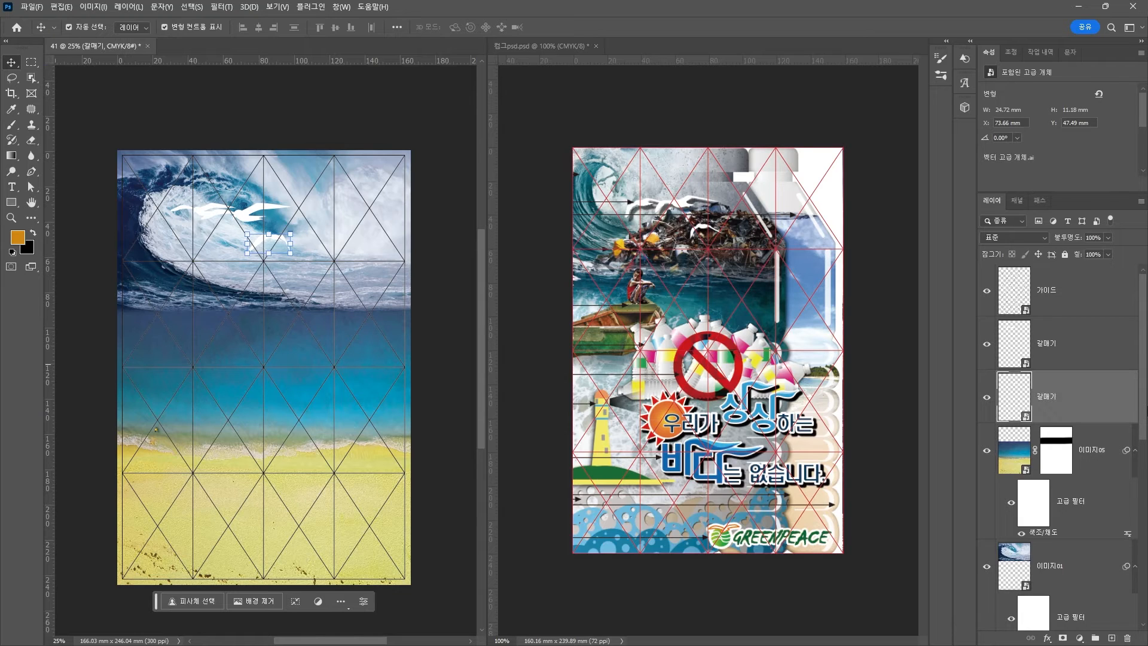
# Step: Add a drop shadow with reset defaults, raised opacity and an adjusted angle to the single seagull, and copy the effect to the pair
pyautogui.click(1048, 637)
pyautogui.press('Escape')
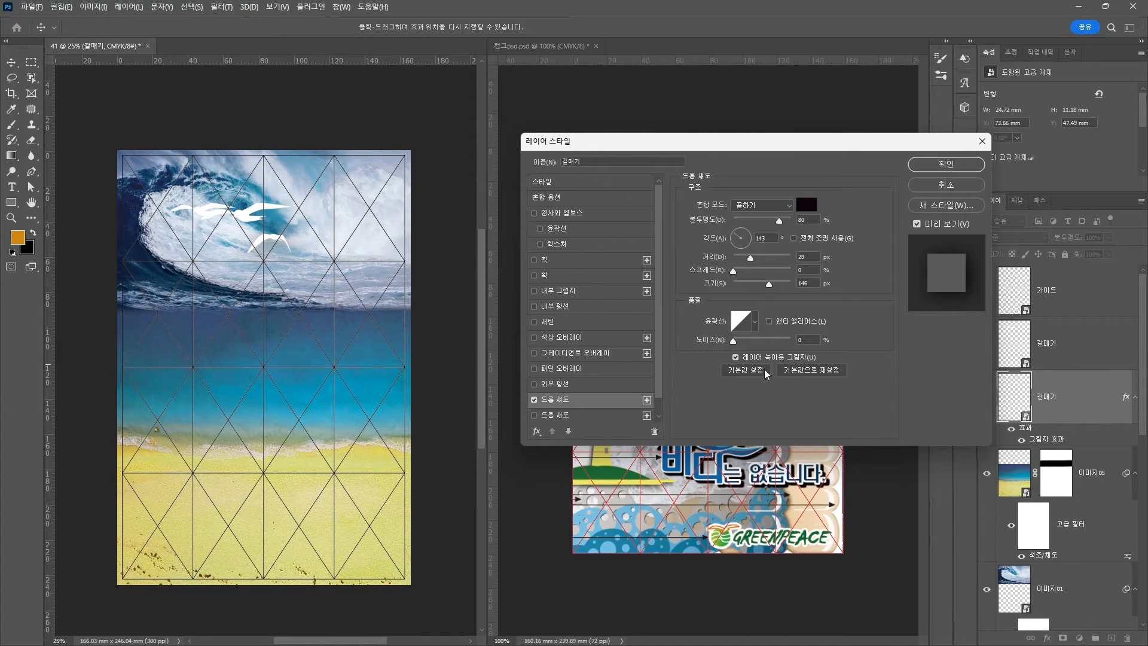
pyautogui.click(806, 370)
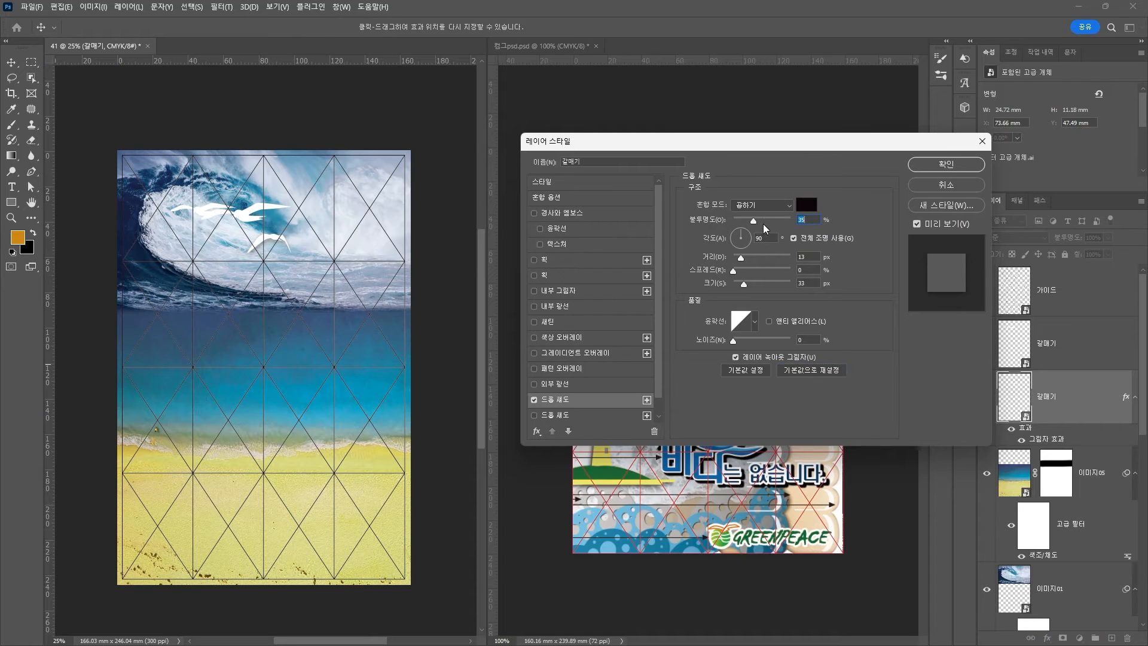
pyautogui.moveTo(763, 225); pyautogui.dragTo(773, 222)
pyautogui.moveTo(740, 238)
pyautogui.mouseDown()
pyautogui.moveTo(753, 258)
pyautogui.moveTo(740, 283)
pyautogui.moveTo(750, 257)
pyautogui.mouseUp()
pyautogui.press('Return')
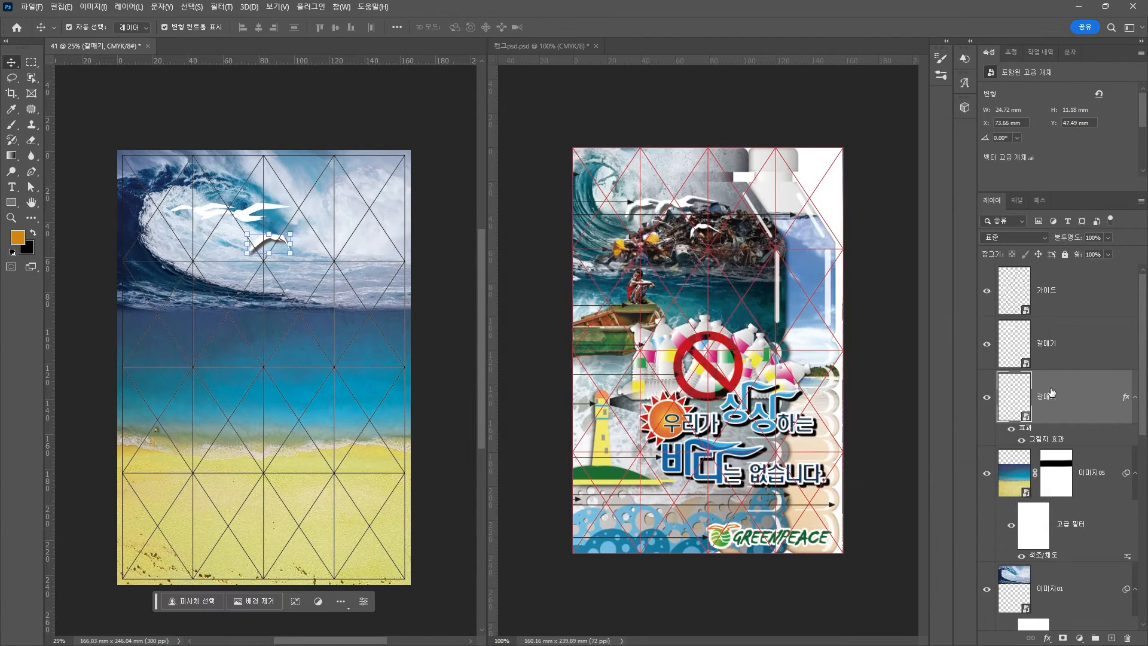
pyautogui.moveTo(1053, 440); pyautogui.dragTo(1063, 357)
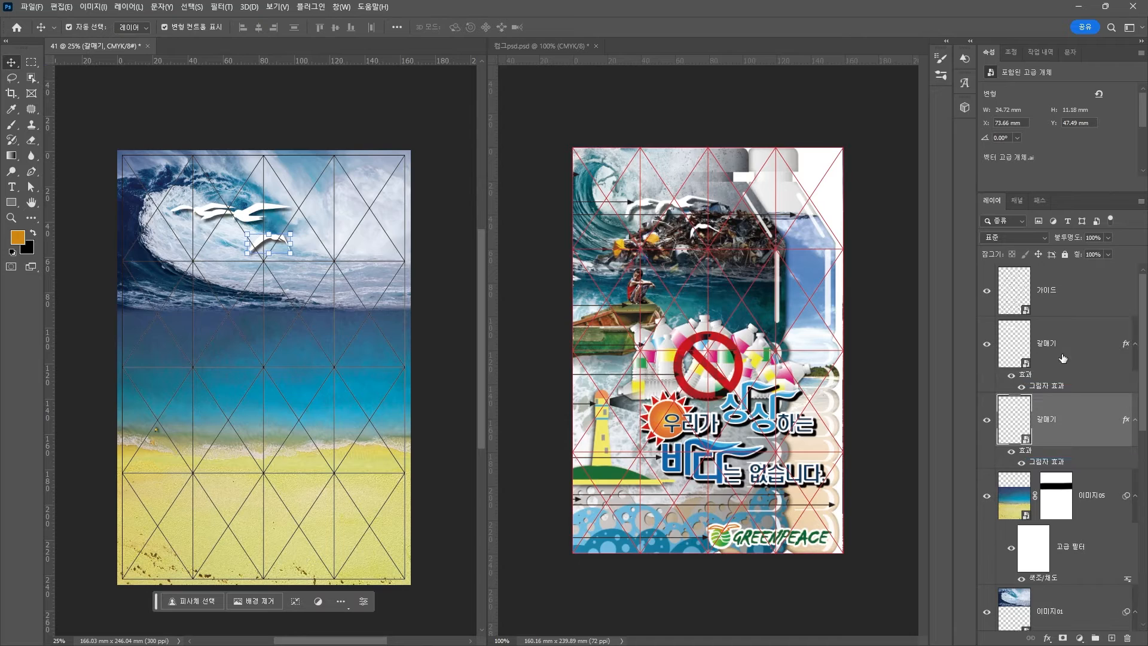
# Step: Group both seagull layers and name the group 갈매기
pyautogui.keyDown('shift'); pyautogui.click(1061, 342); pyautogui.keyUp('shift')
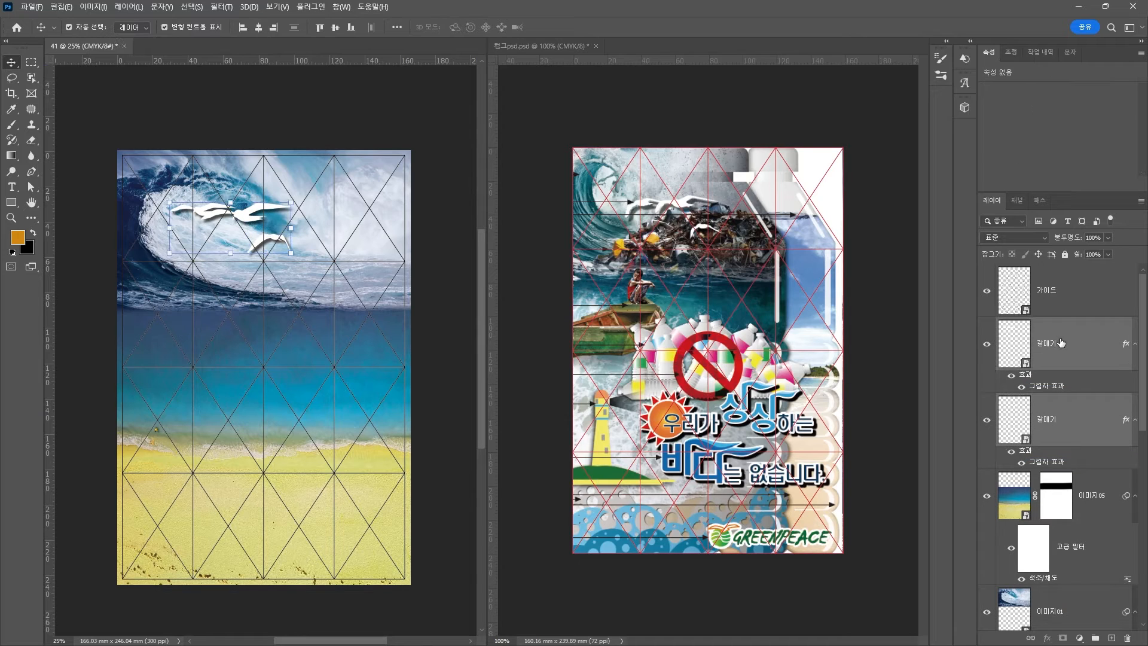
pyautogui.hotkey('ctrl', 'g')
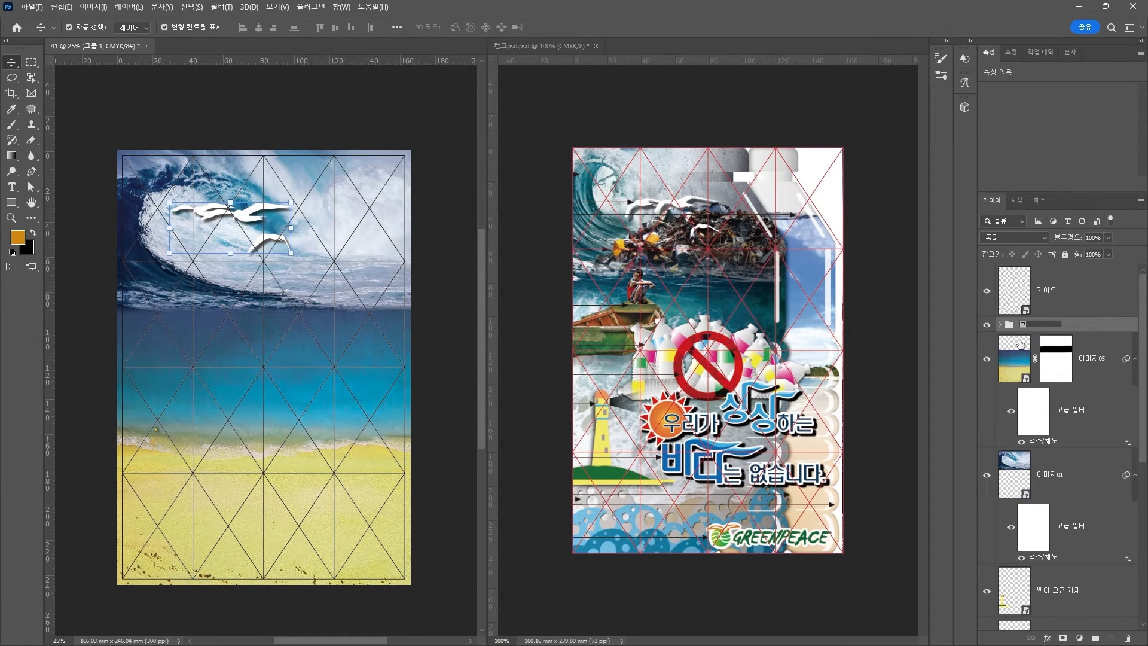
pyautogui.write('갈매기')
pyautogui.press('Return')
# Step: Check the reference poster and move the two bottle layers directly beneath the 가이드 layer, above the 갈매기 group
pyautogui.click(813, 237)
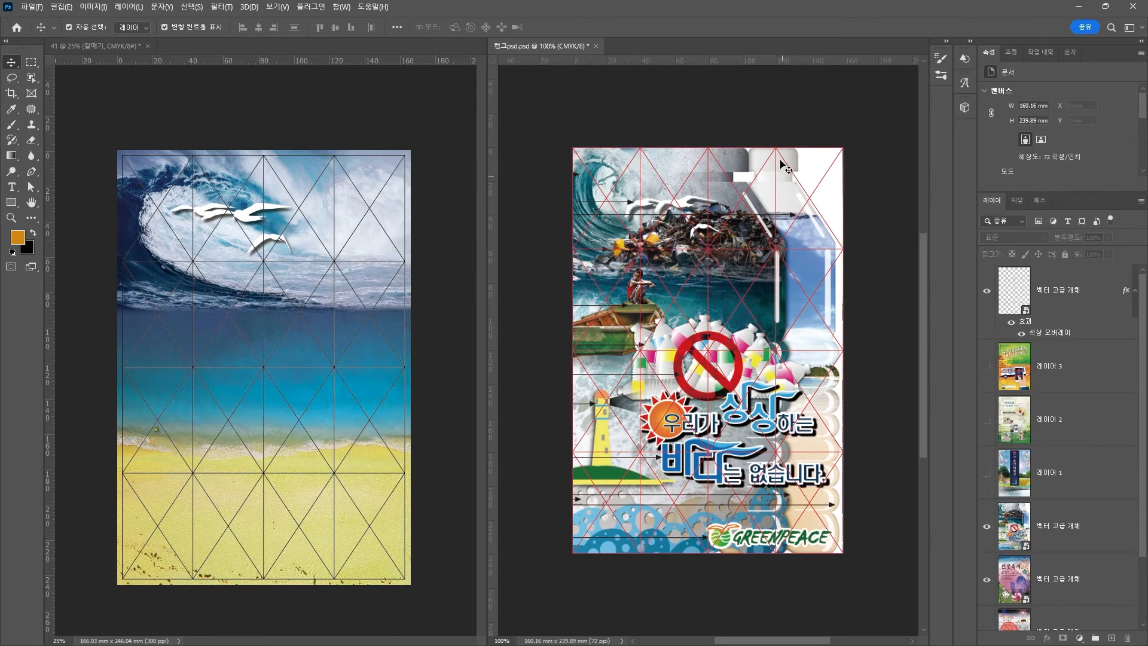
pyautogui.click(1068, 509)
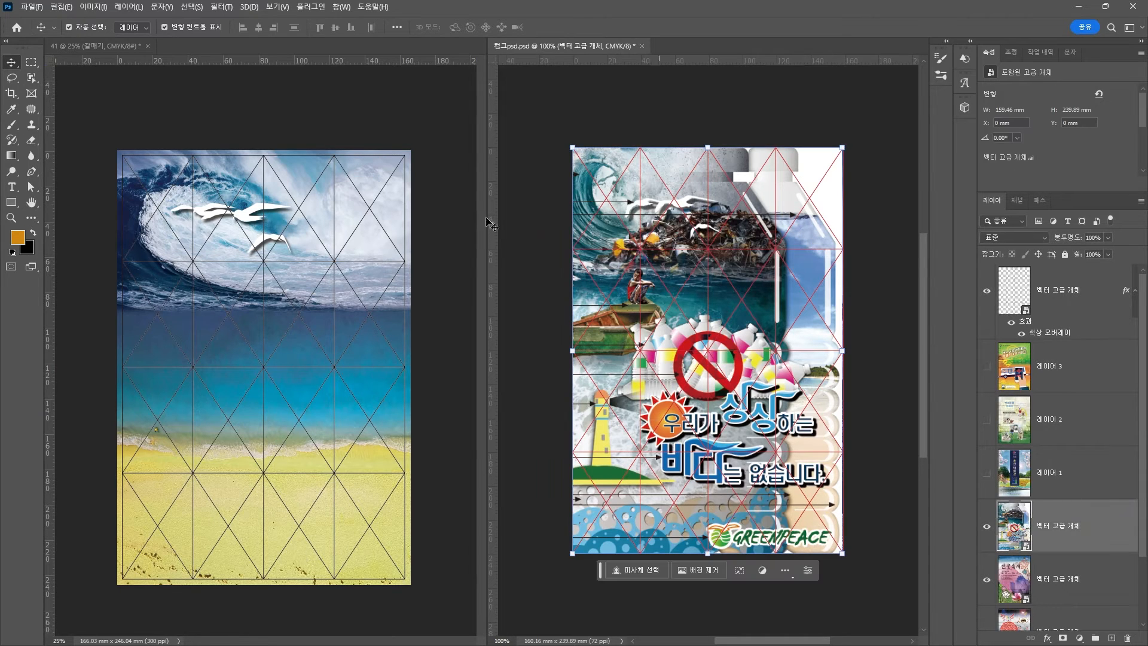
pyautogui.click(338, 242)
pyautogui.moveTo(1089, 362); pyautogui.dragTo(1057, 317)
pyautogui.keyDown('shift'); pyautogui.click(1067, 547); pyautogui.keyUp('shift')
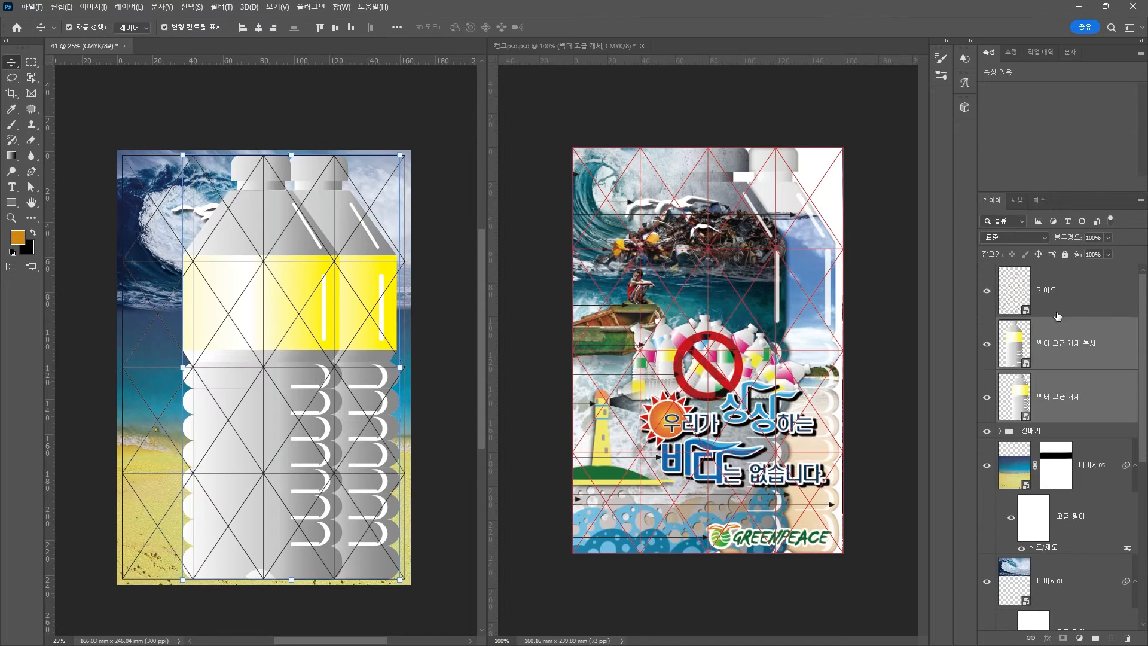
pyautogui.click(432, 227)
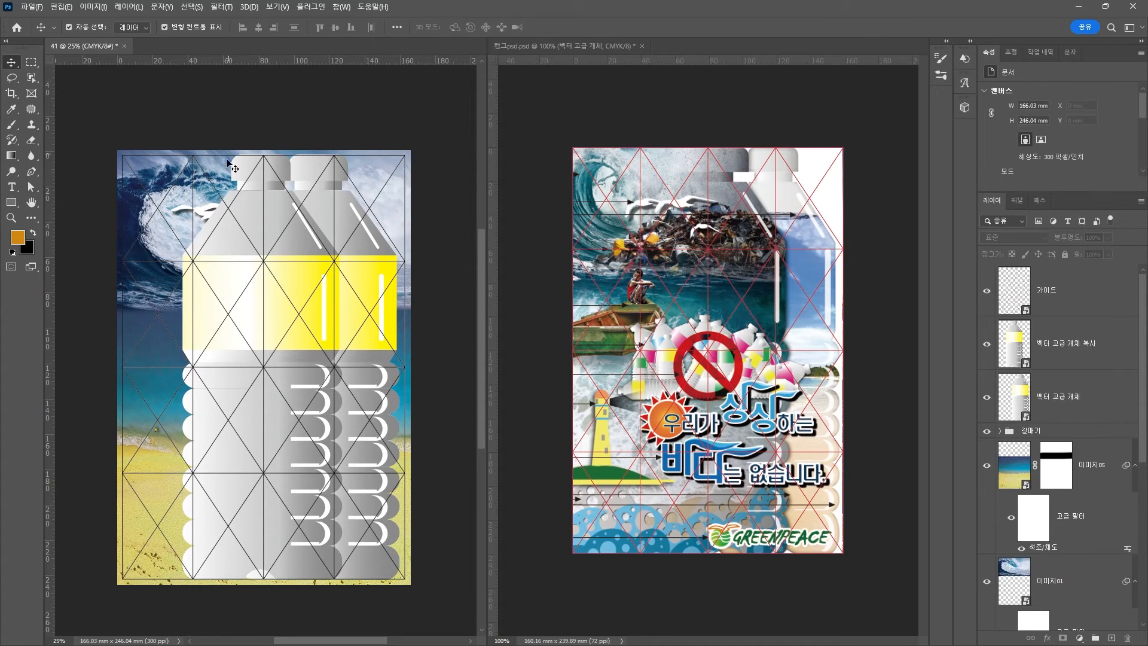
# Step: Place 이미지06.jpg above the rear bottle layer, enlarge it to about 52%, and clip it to that bottle
pyautogui.click(375, 262)
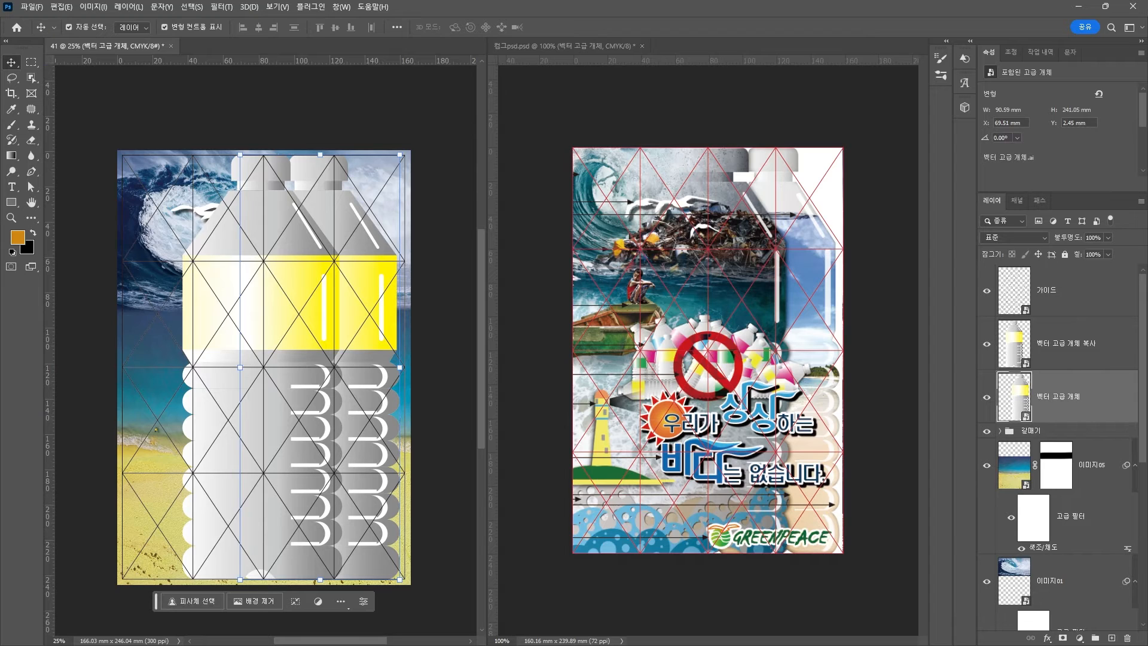
pyautogui.hotkey('alt', 'Tab')
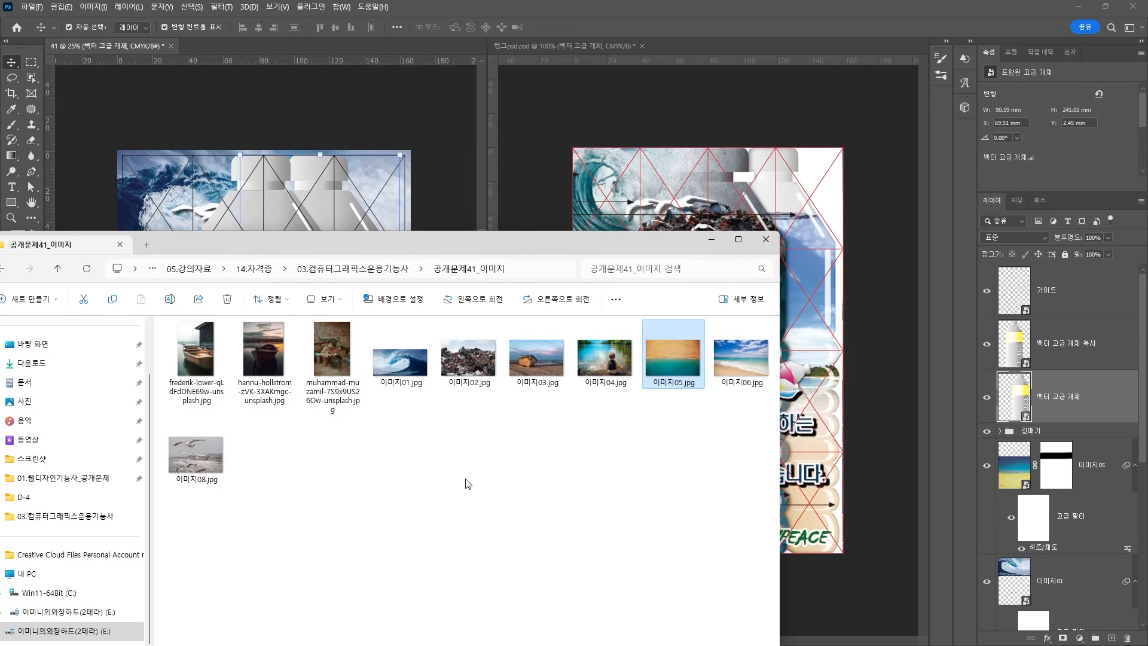
pyautogui.hotkey('alt', 'Tab')
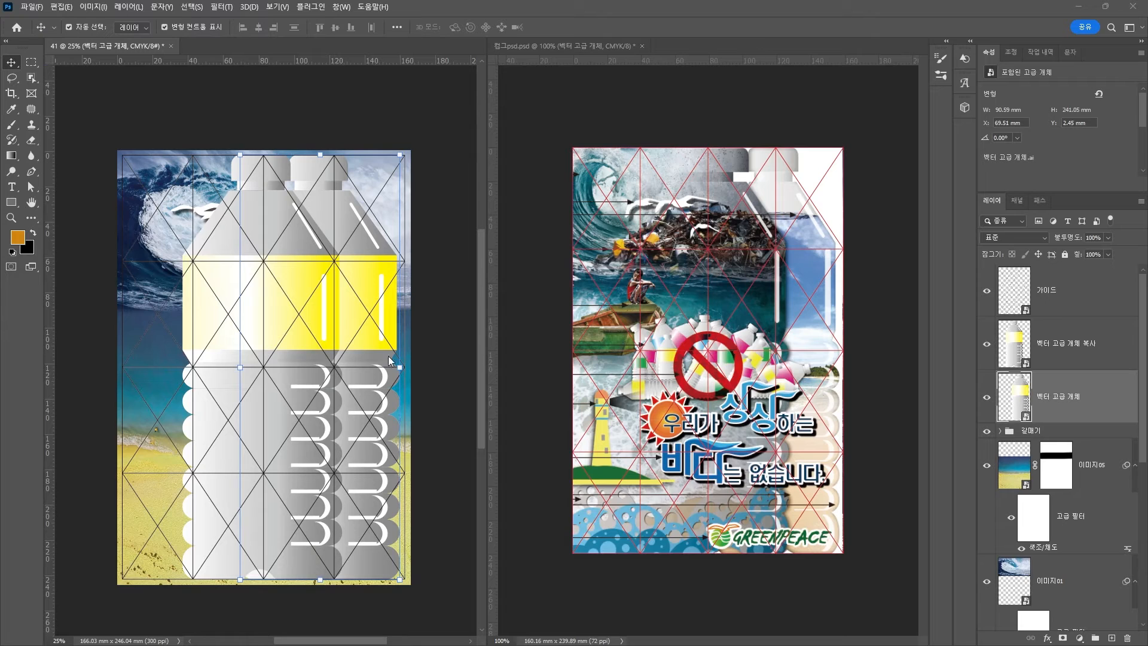
pyautogui.moveTo(269, 358); pyautogui.dragTo(302, 350)
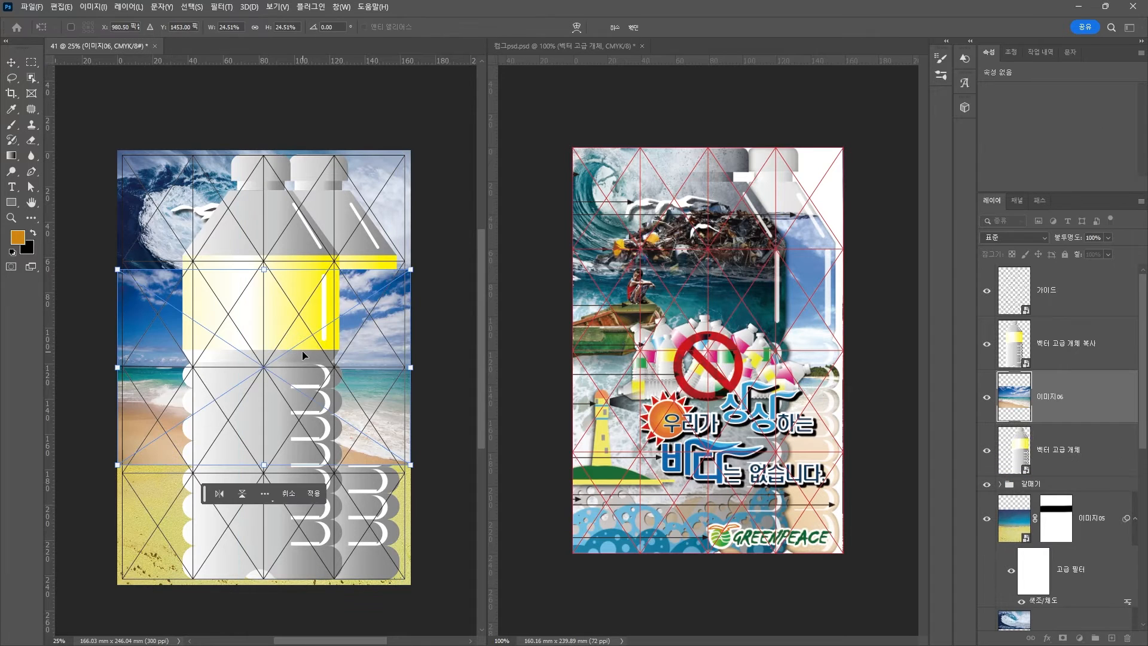
pyautogui.keyDown('alt'); pyautogui.moveTo(414, 469); pyautogui.dragTo(317, 531); pyautogui.keyUp('alt')
pyautogui.moveTo(115, 358); pyautogui.dragTo(301, 349)
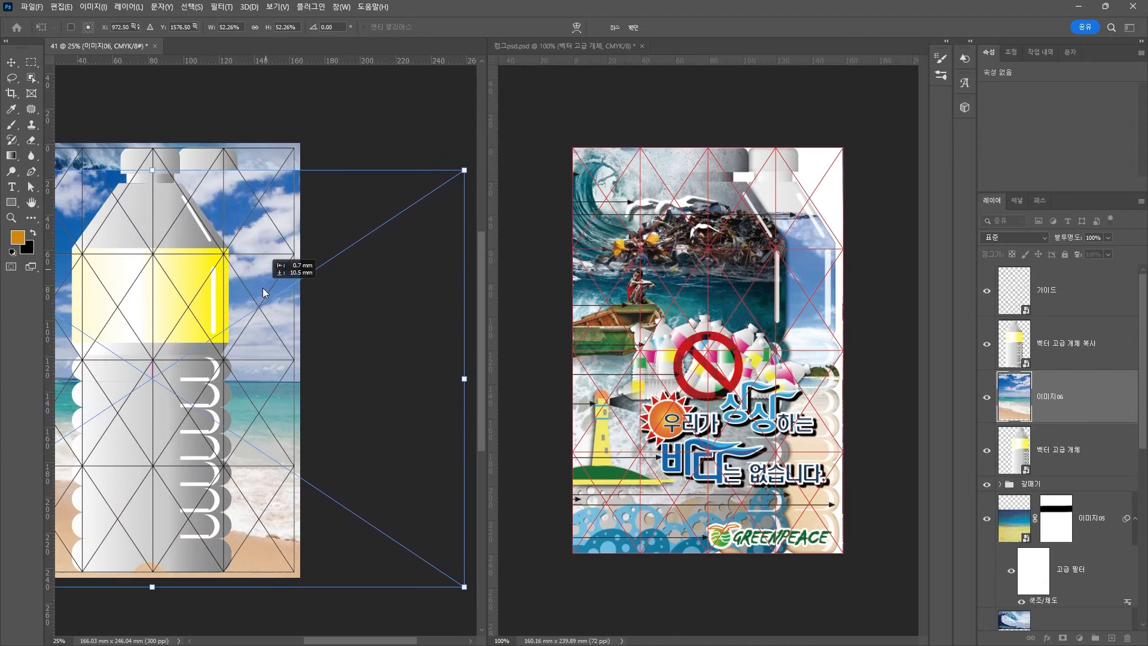
pyautogui.press('Return')
pyautogui.keyDown('alt'); pyautogui.click(1021, 420); pyautogui.keyUp('alt')
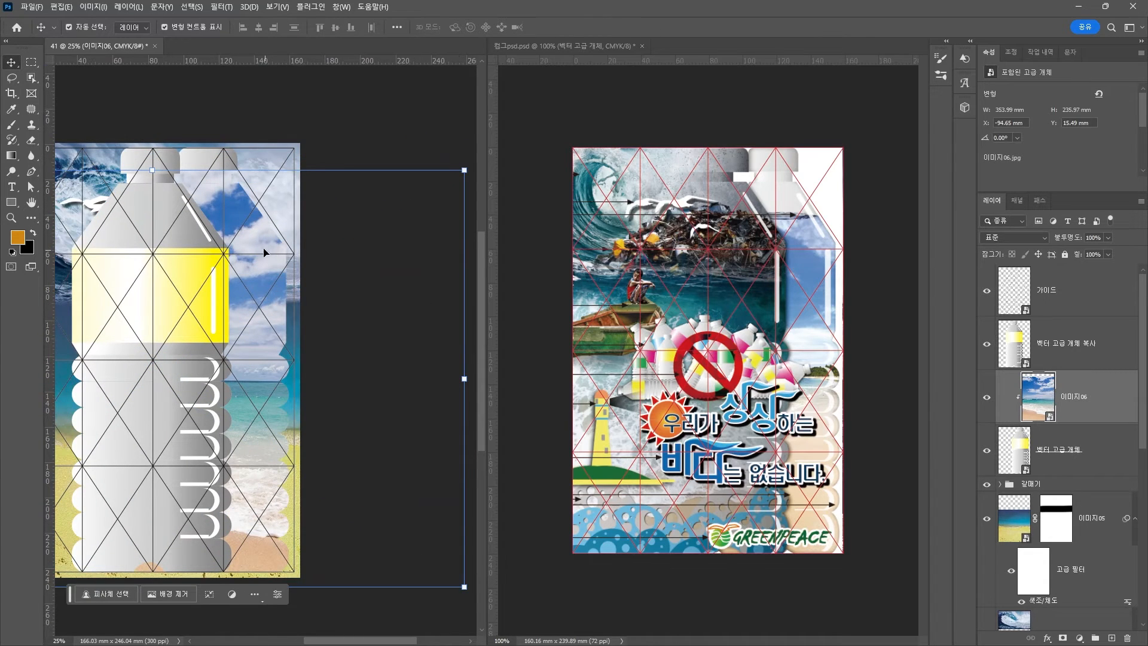
# Step: Reposition the clipped 이미지06 photo and scale it to about 46% so the sky starts at the rear bottle's shoulder
pyautogui.moveTo(265, 252); pyautogui.dragTo(261, 276)
pyautogui.moveTo(464, 612); pyautogui.dragTo(406, 572)
pyautogui.press('Return')
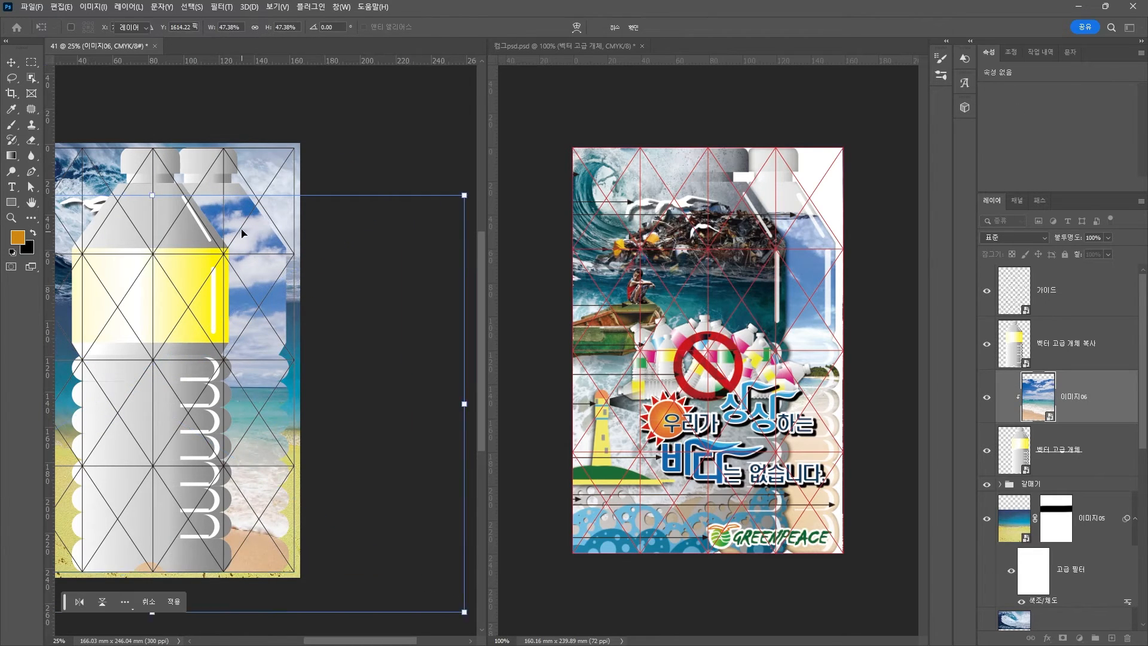
pyautogui.moveTo(241, 228); pyautogui.dragTo(251, 237)
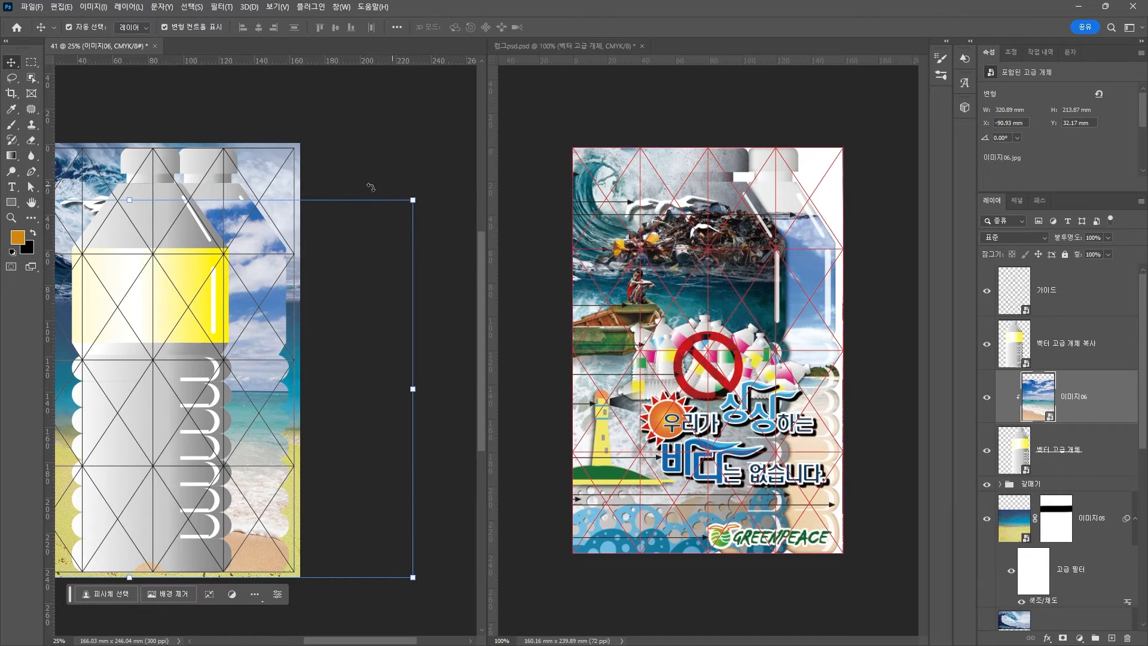
pyautogui.moveTo(419, 198); pyautogui.dragTo(409, 218)
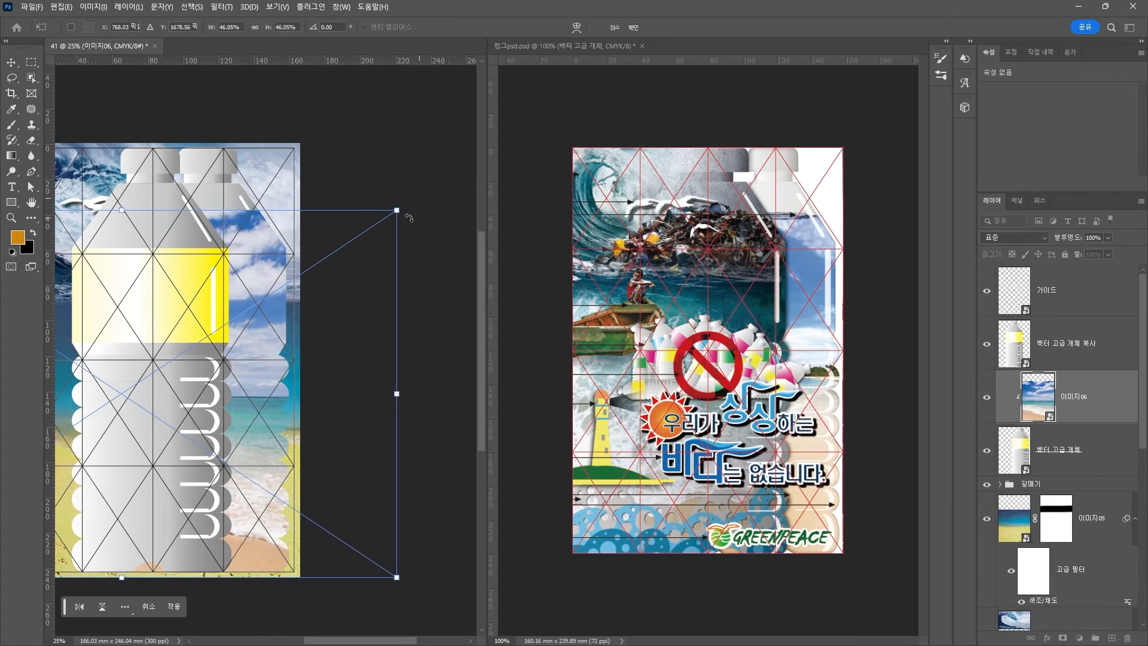
pyautogui.press('Return')
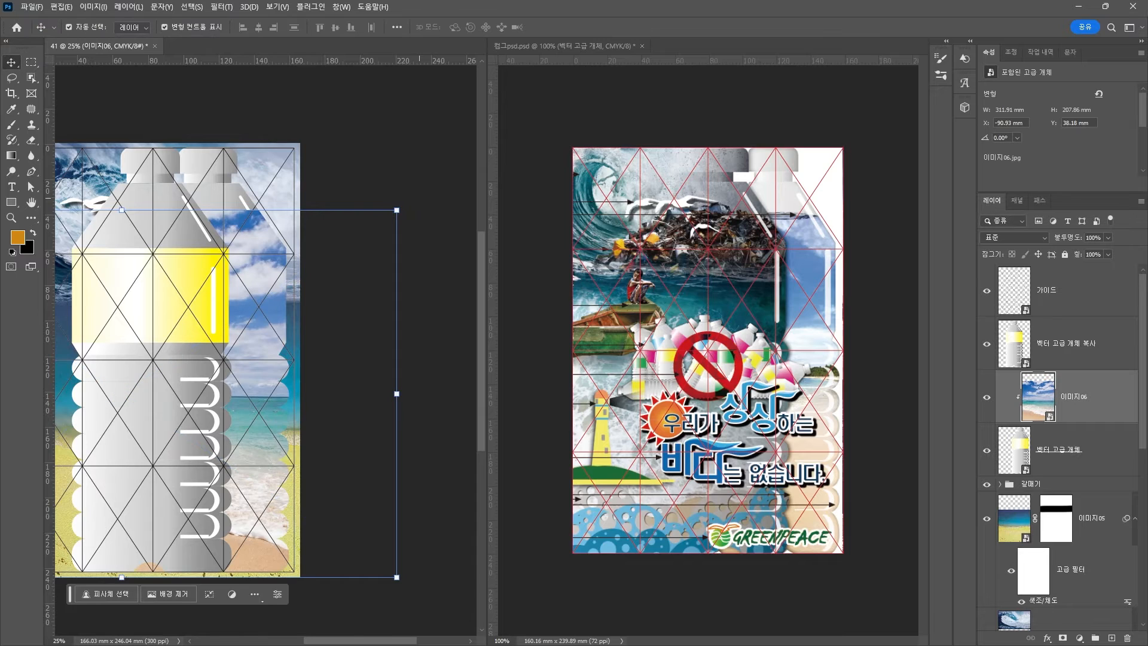
# Step: Place water-921067_1920.jpg over the upper part of the rear bottle and clip it above the 이미지06 layer
pyautogui.hotkey('alt', 'Tab')
pyautogui.moveTo(3, 287); pyautogui.dragTo(274, 295)
pyautogui.moveTo(243, 345); pyautogui.dragTo(278, 168)
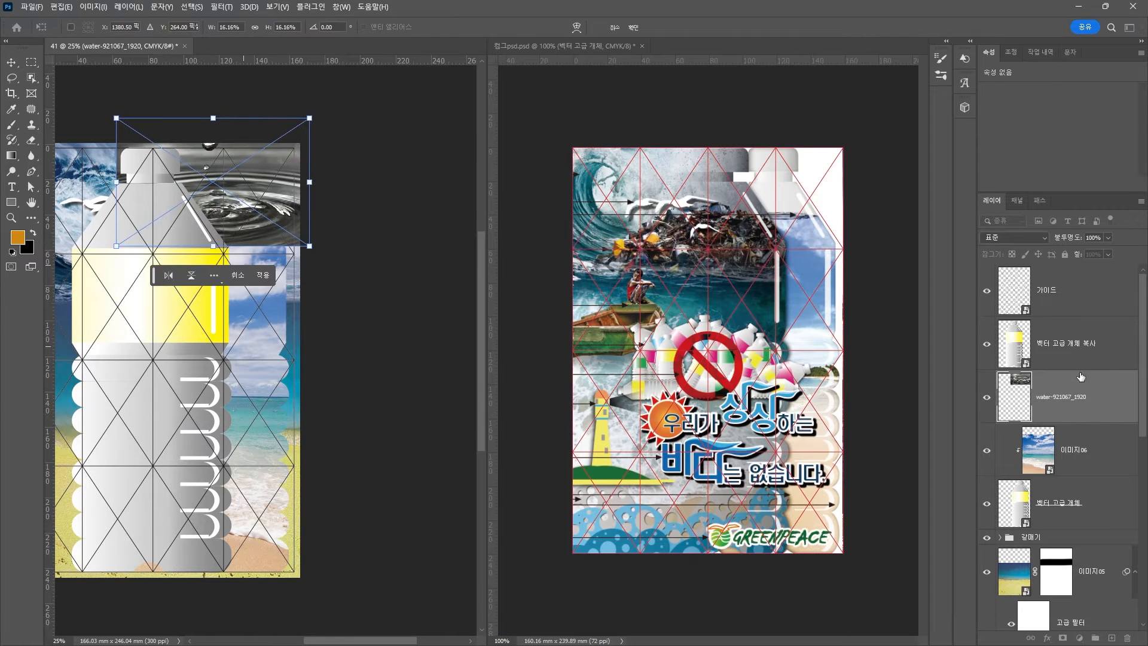
pyautogui.press('Return')
pyautogui.keyDown('alt'); pyautogui.click(1034, 422); pyautogui.keyUp('alt')
# Step: Resize the clipped water photo to about 65 × 21.5 mm across the rear bottle's shoulder
pyautogui.moveTo(256, 221); pyautogui.dragTo(262, 233)
pyautogui.moveTo(315, 266); pyautogui.dragTo(227, 216)
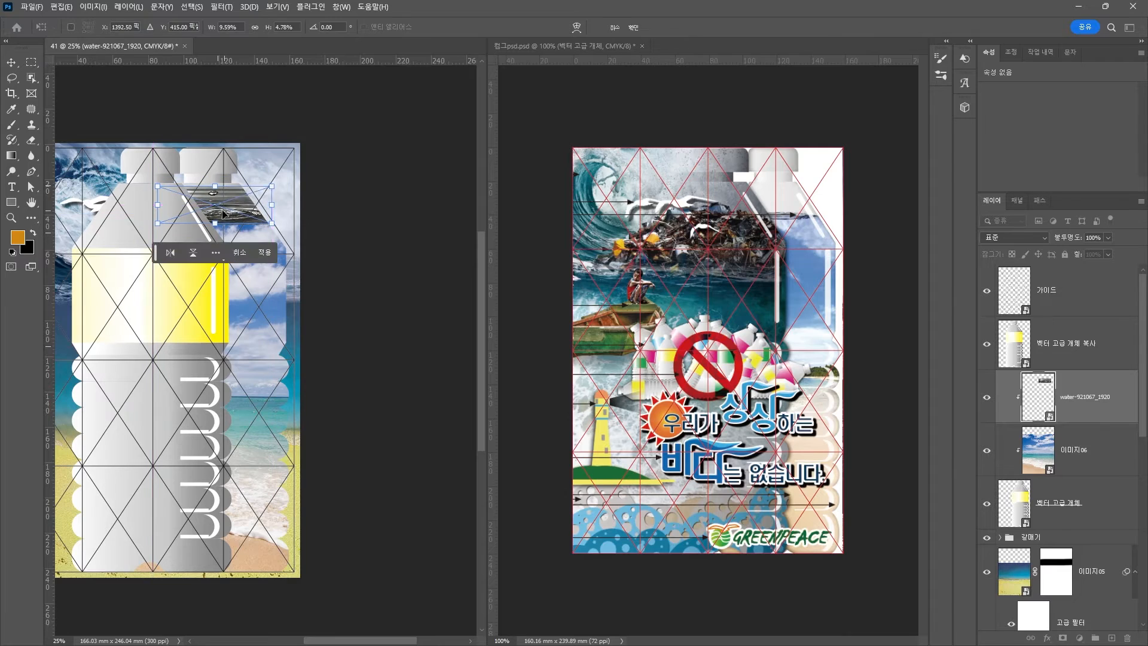
pyautogui.press('Return')
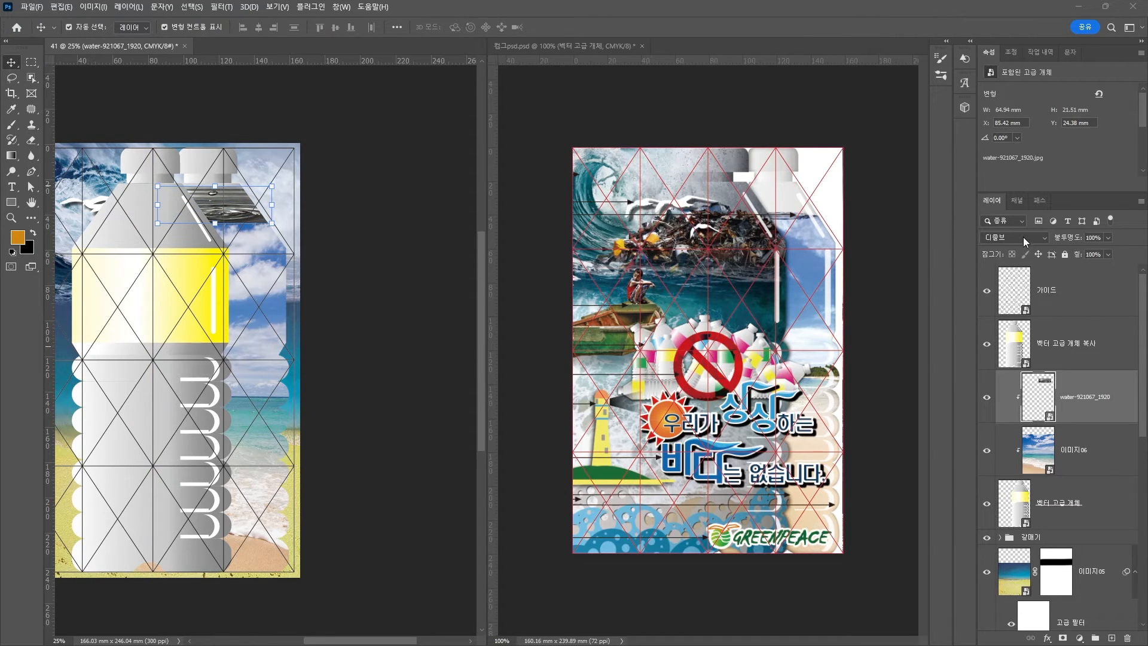
# Step: Try out blending modes on the water photo layer, ending on 하드 라이트 (Hard Light)
pyautogui.click(1019, 238)
pyautogui.click(1007, 244)
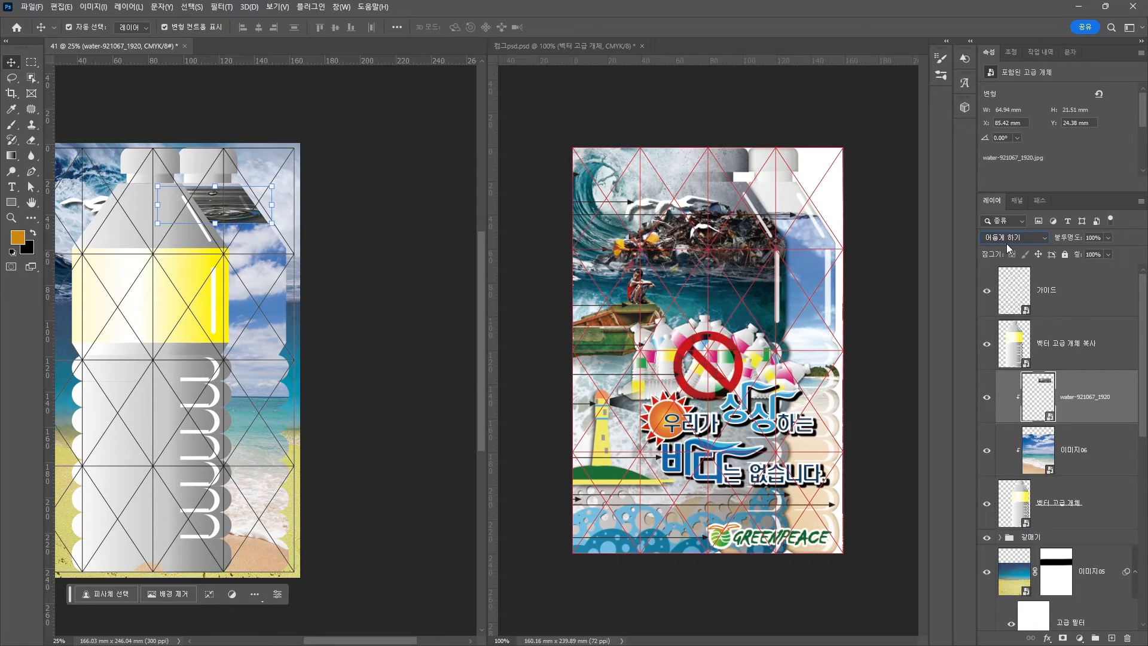
pyautogui.press('Down')
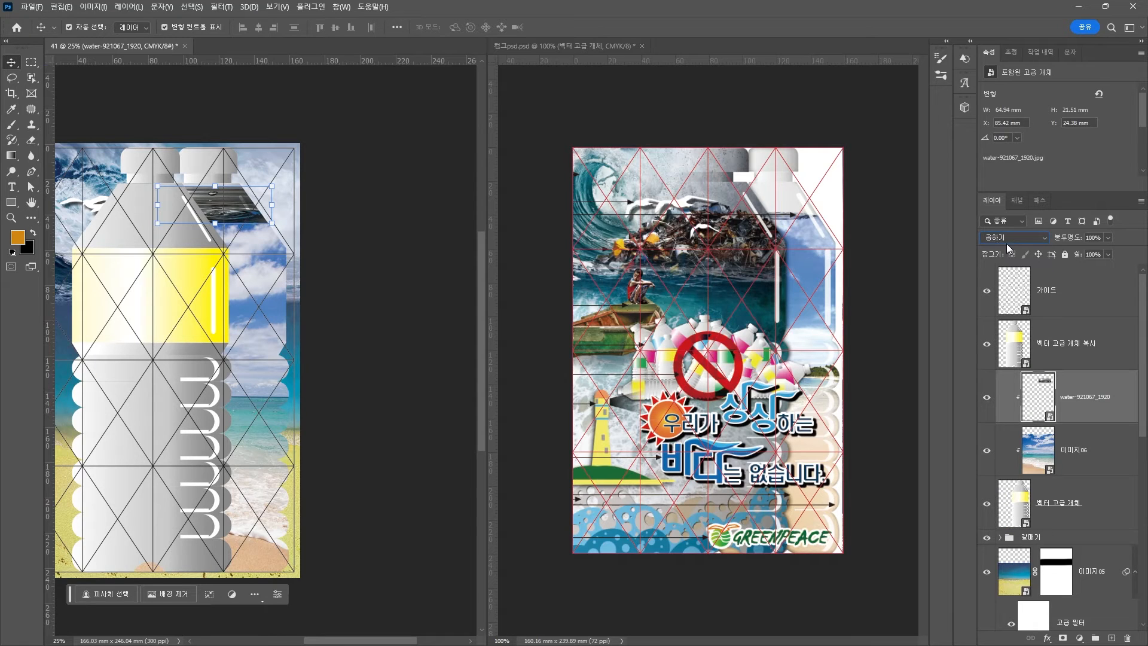
pyautogui.press('Down')
pyautogui.press('Down')
pyautogui.press('Down')
pyautogui.press('Down')
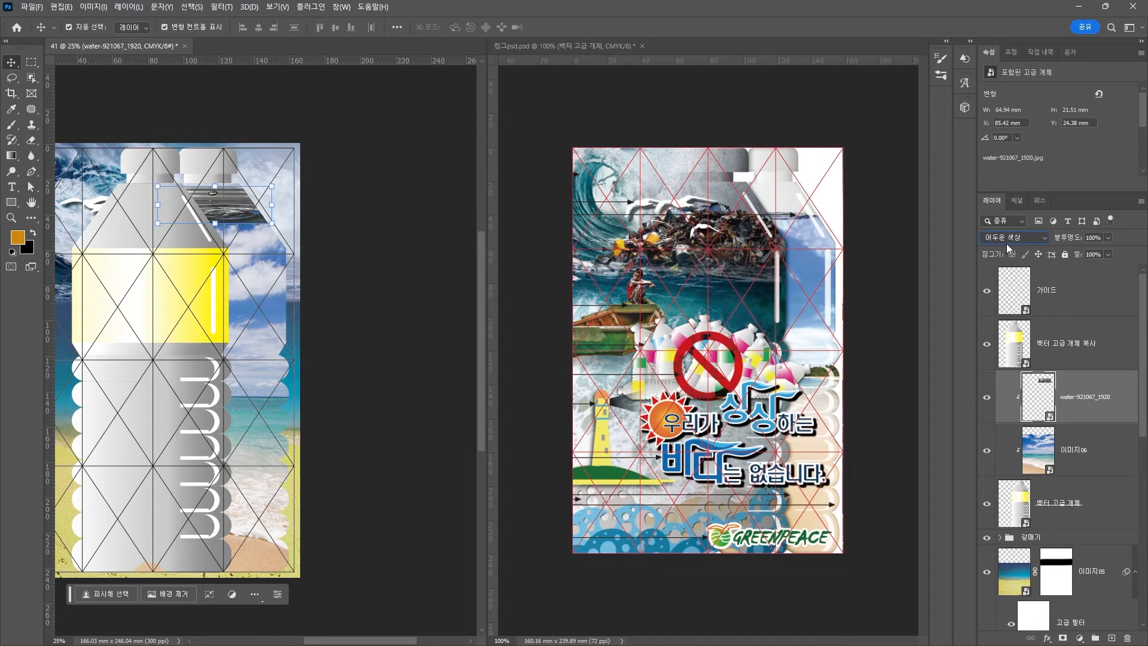
pyautogui.press('Down')
pyautogui.press('Down')
pyautogui.press('Down')
pyautogui.press('Down')
pyautogui.press('Down')
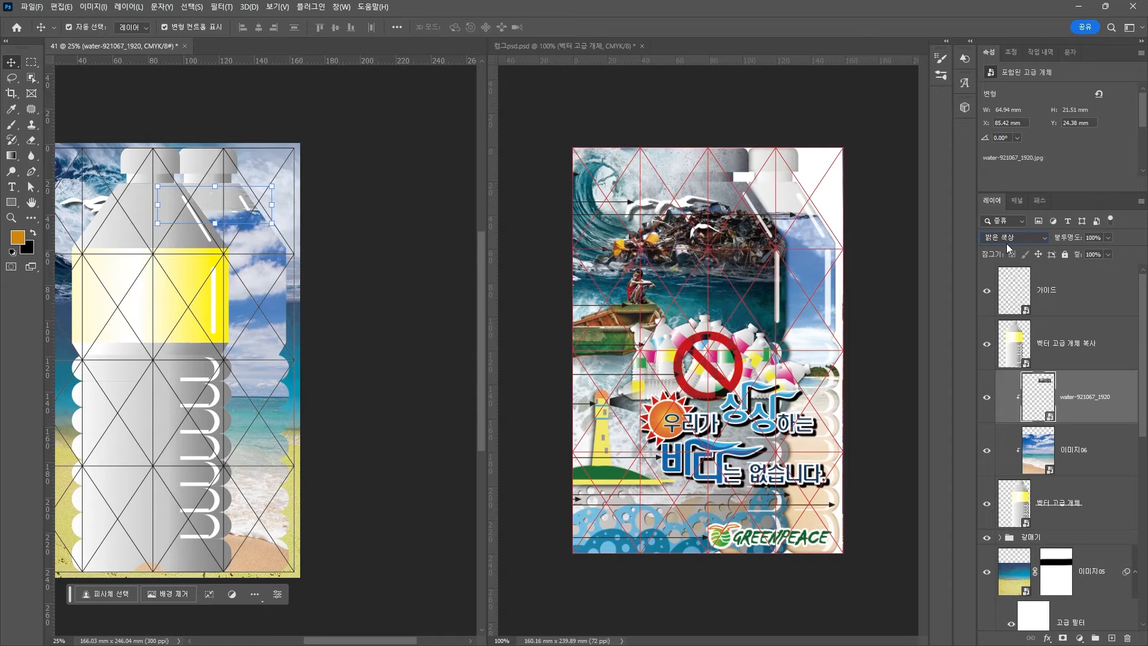
pyautogui.press('Down')
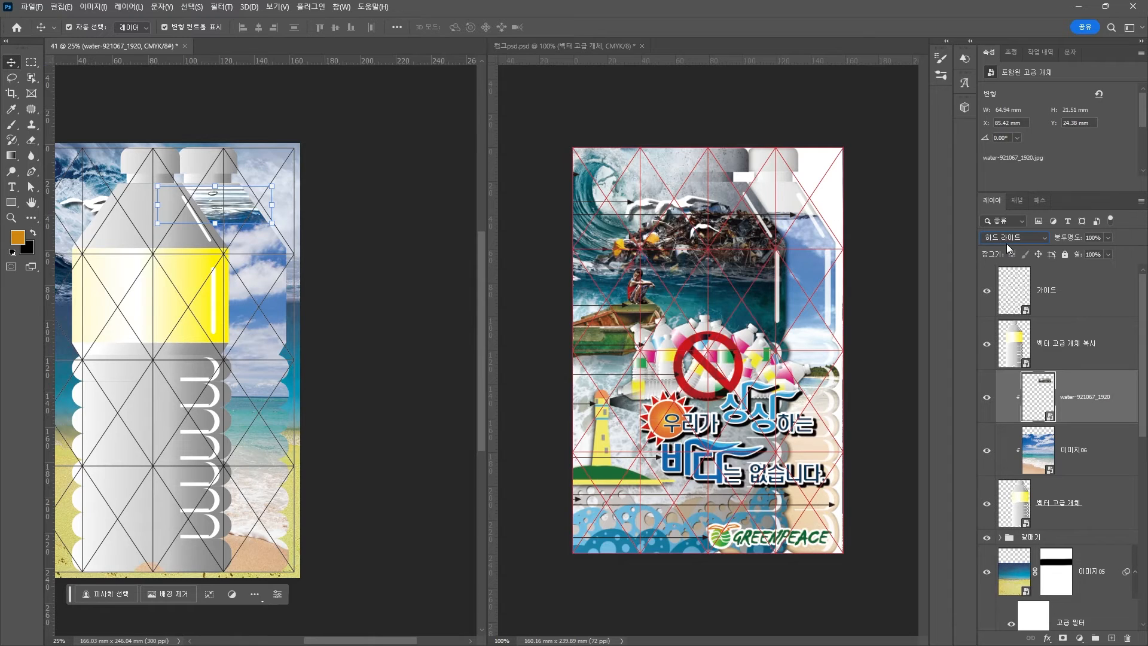
# Step: Add a layer mask to the water photo and paint black over its upper part with the Brush tool
pyautogui.click(12, 126)
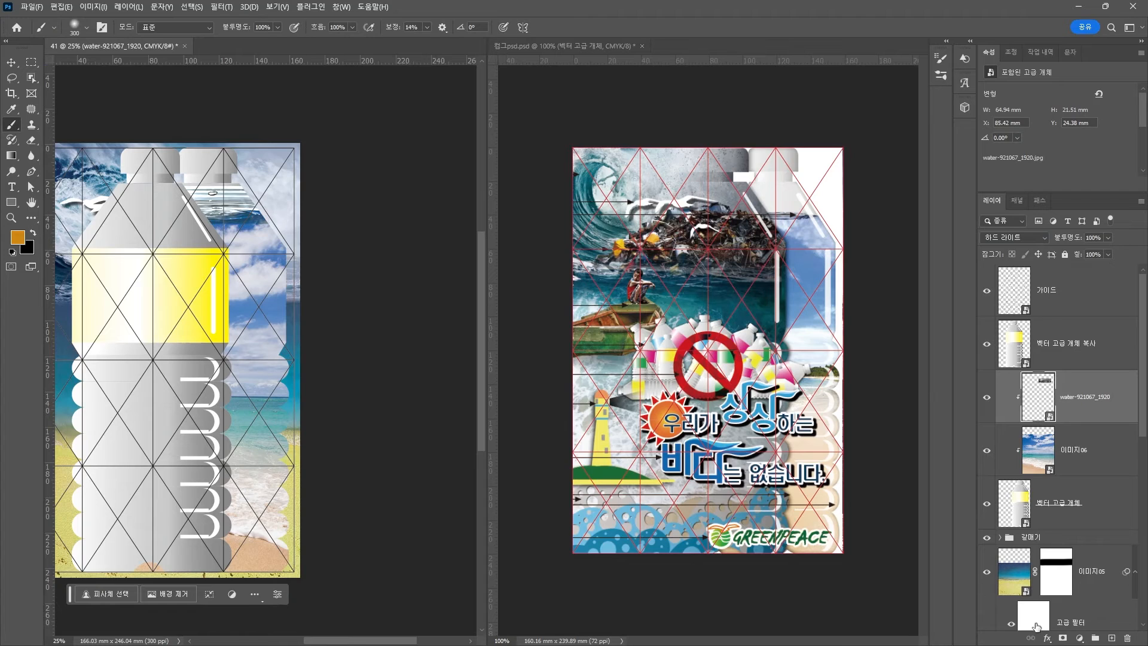
pyautogui.click(1064, 638)
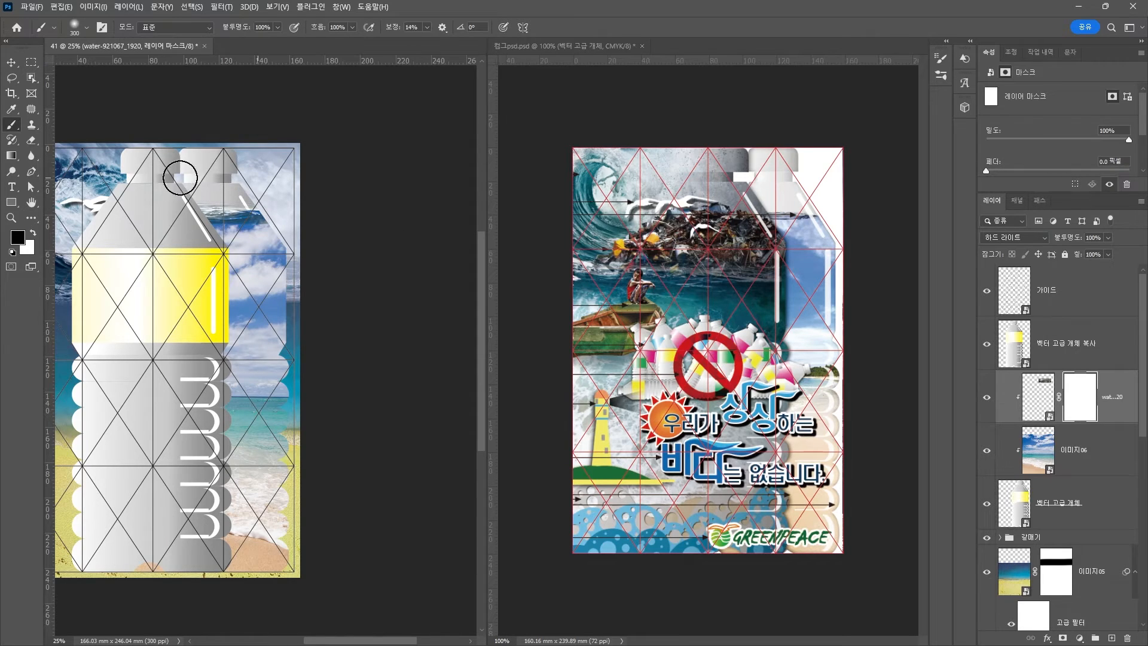
pyautogui.moveTo(180, 177); pyautogui.dragTo(136, 194)
pyautogui.moveTo(166, 241)
pyautogui.mouseDown()
pyautogui.moveTo(280, 244)
pyautogui.moveTo(261, 245)
pyautogui.moveTo(264, 223)
pyautogui.mouseUp()
pyautogui.hotkey('ctrl', 'z')
pyautogui.click(10, 64)
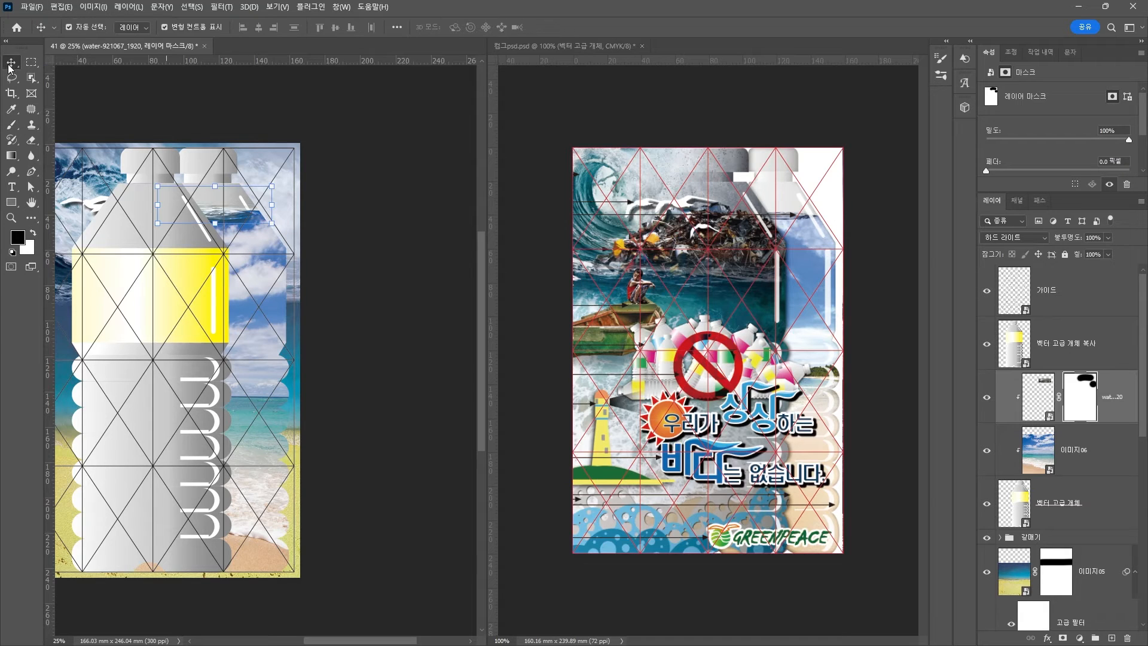
# Step: Set the water photo layer's blending mode to 광도 (Luminosity) and target the photo instead of its mask
pyautogui.click(1015, 237)
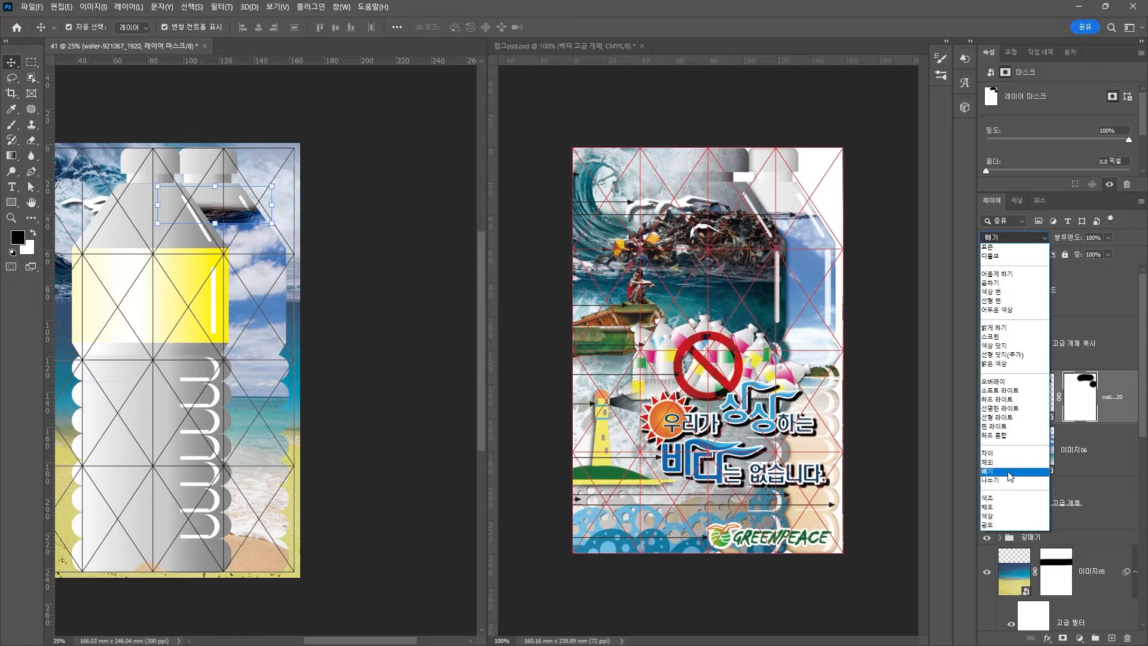
pyautogui.click(998, 526)
pyautogui.hotkey('ctrl', '2')
# Step: Squash the water photo to about 14 mm high and nudge it to the sky's upper edge, comparing with the reference
pyautogui.scroll(2, 219, 225)
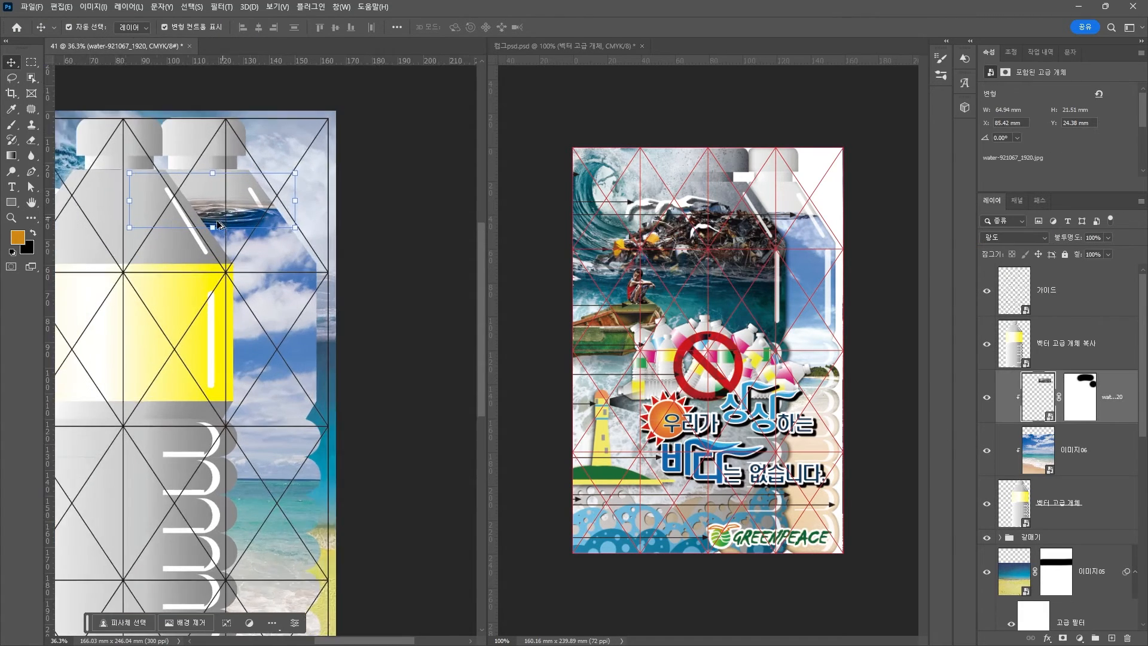
pyautogui.scroll(1, 218, 225)
pyautogui.moveTo(213, 162); pyautogui.dragTo(214, 173)
pyautogui.press('Return')
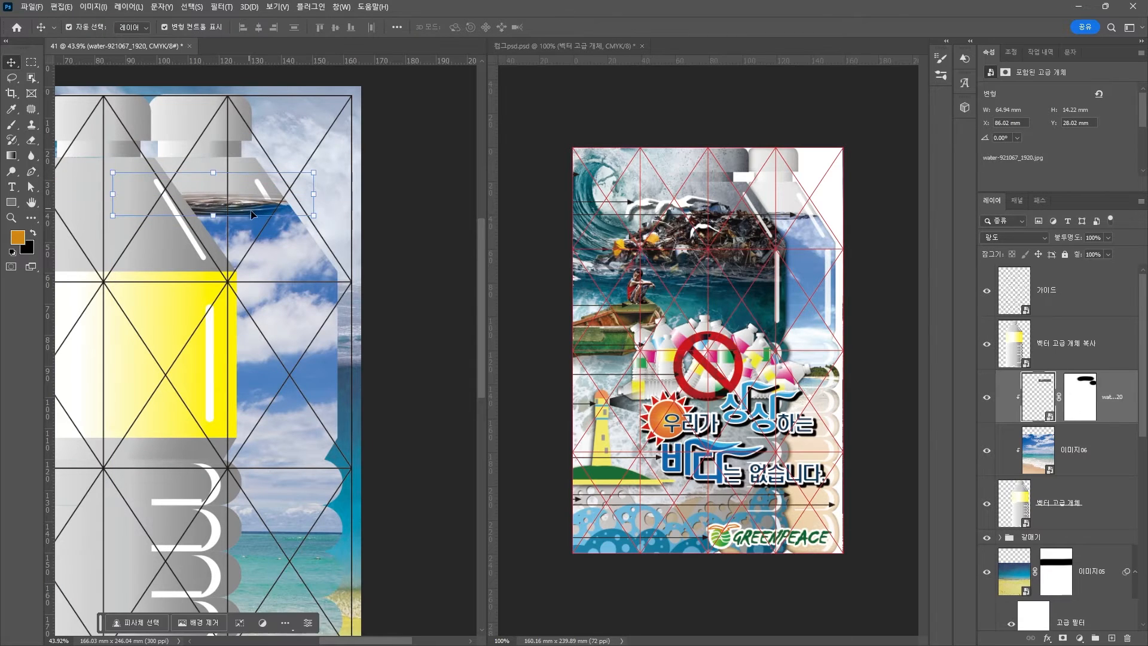
pyautogui.click(506, 275)
pyautogui.click(418, 267)
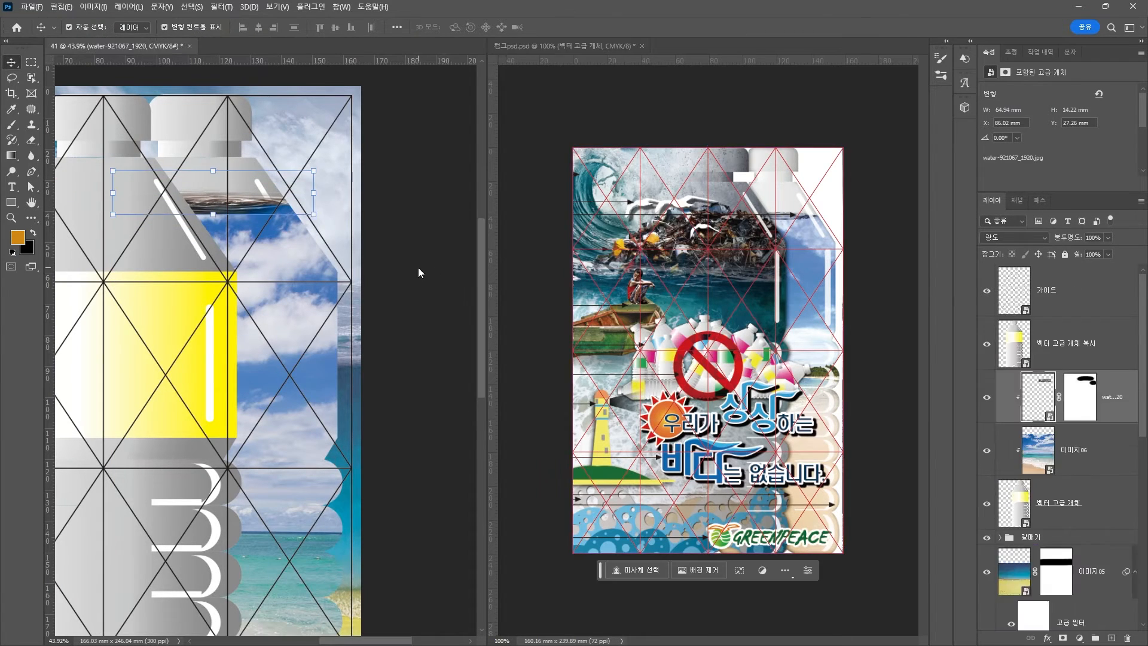
# Step: Reset the water photo's blending mode to 표준 (Normal) and colorize it with Hue/Saturation at hue 195, saturation 52
pyautogui.click(1015, 238)
pyautogui.click(1005, 247)
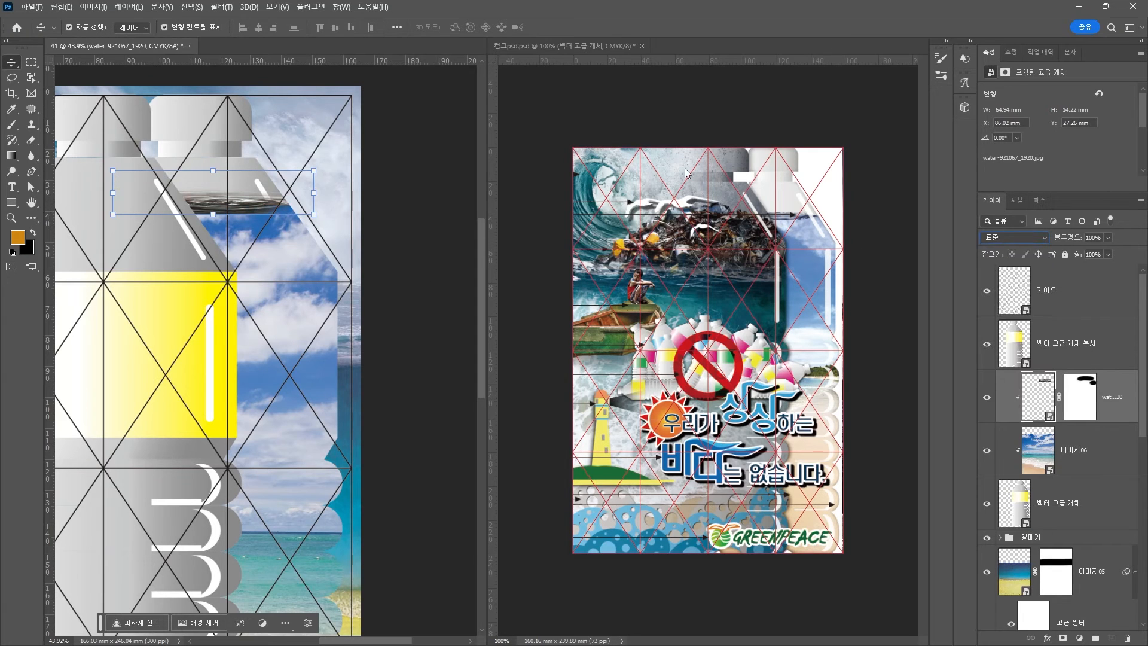
pyautogui.click(93, 6)
pyautogui.moveTo(117, 45)
pyautogui.click(272, 104)
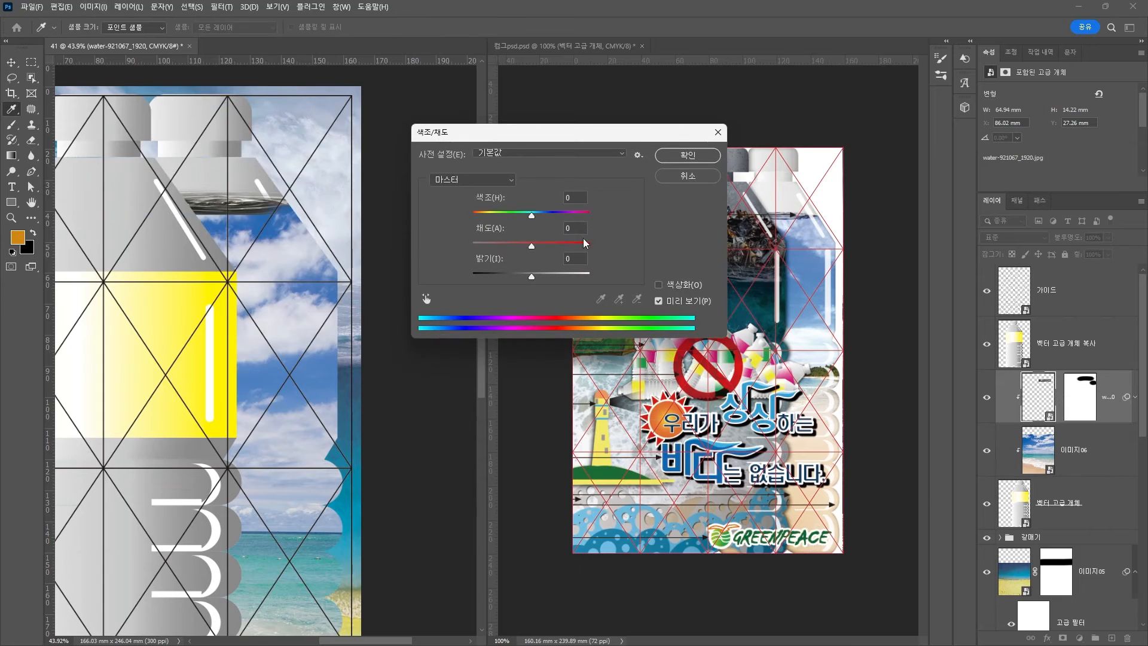
pyautogui.click(659, 285)
pyautogui.moveTo(526, 216)
pyautogui.mouseDown()
pyautogui.moveTo(534, 245)
pyautogui.moveTo(537, 220)
pyautogui.mouseUp()
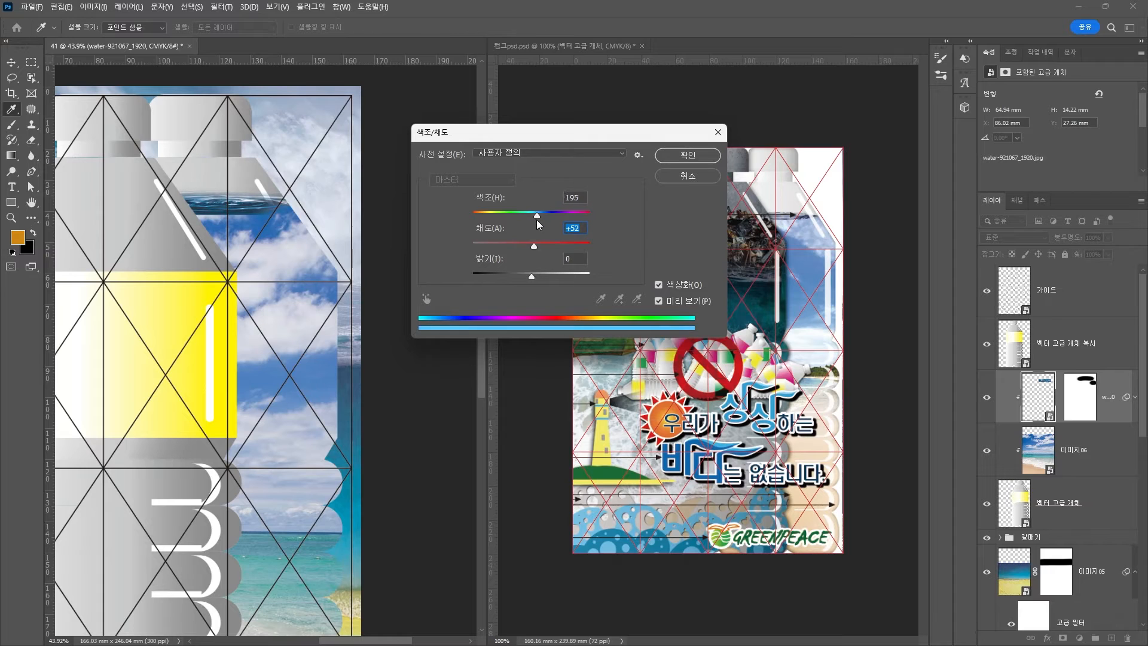
pyautogui.press('Return')
pyautogui.press('v')
# Step: Cycle through darkening blending modes on the water photo layer and settle on 어두운 색상 (Darker Color)
pyautogui.click(1015, 238)
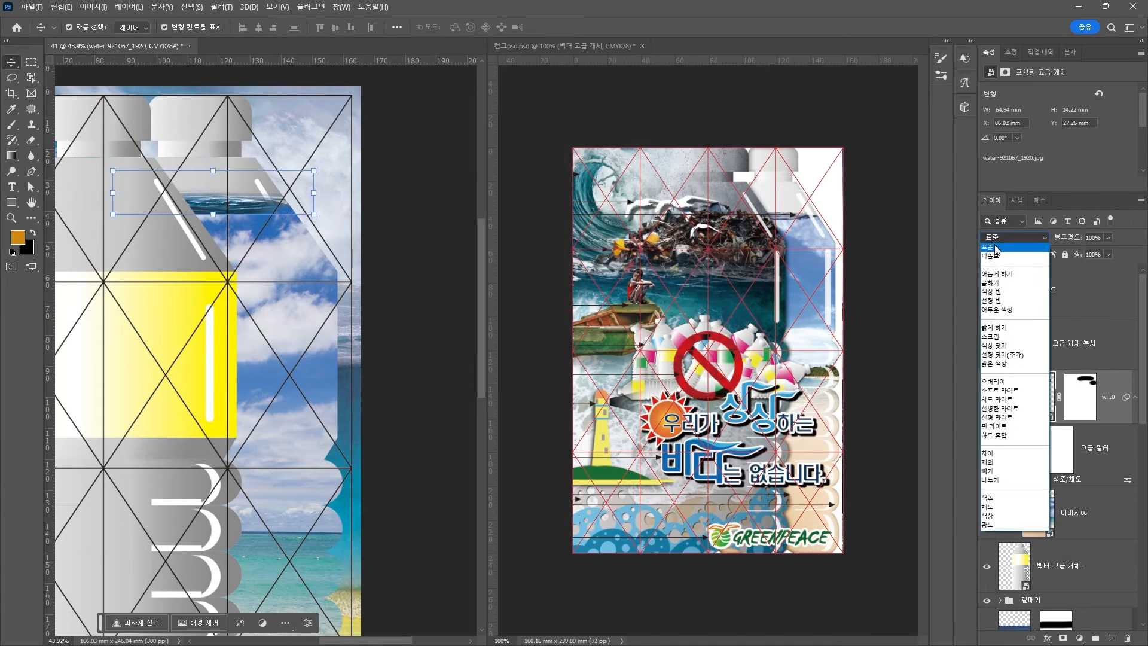
pyautogui.click(996, 257)
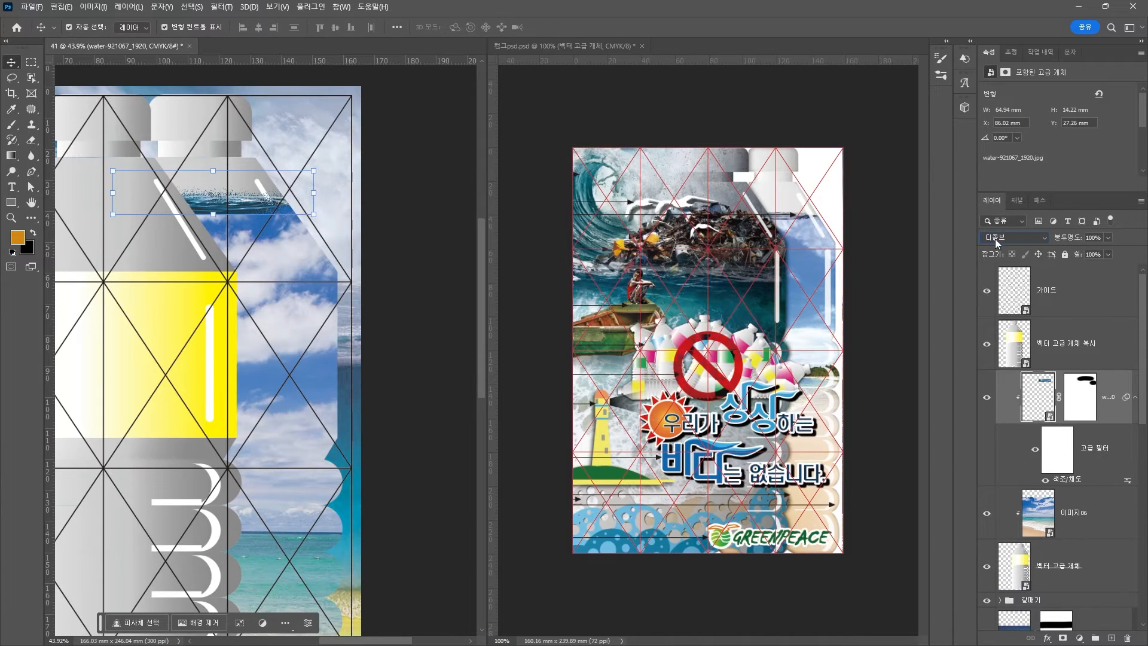
pyautogui.scroll(-2, 996, 239)
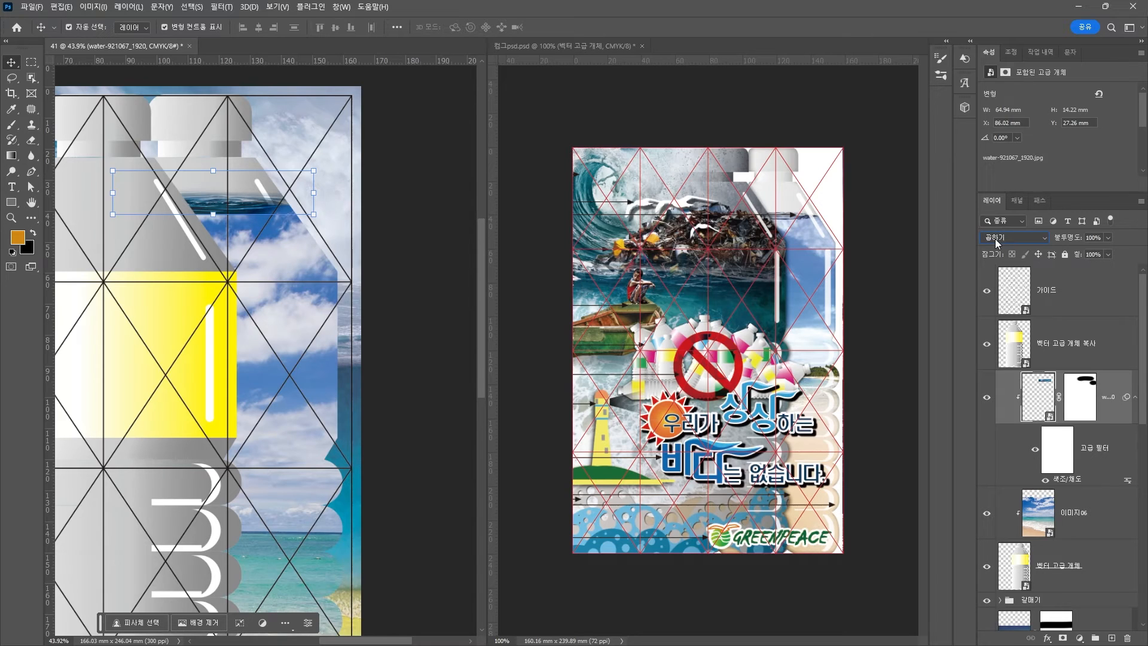
pyautogui.scroll(-1, 995, 239)
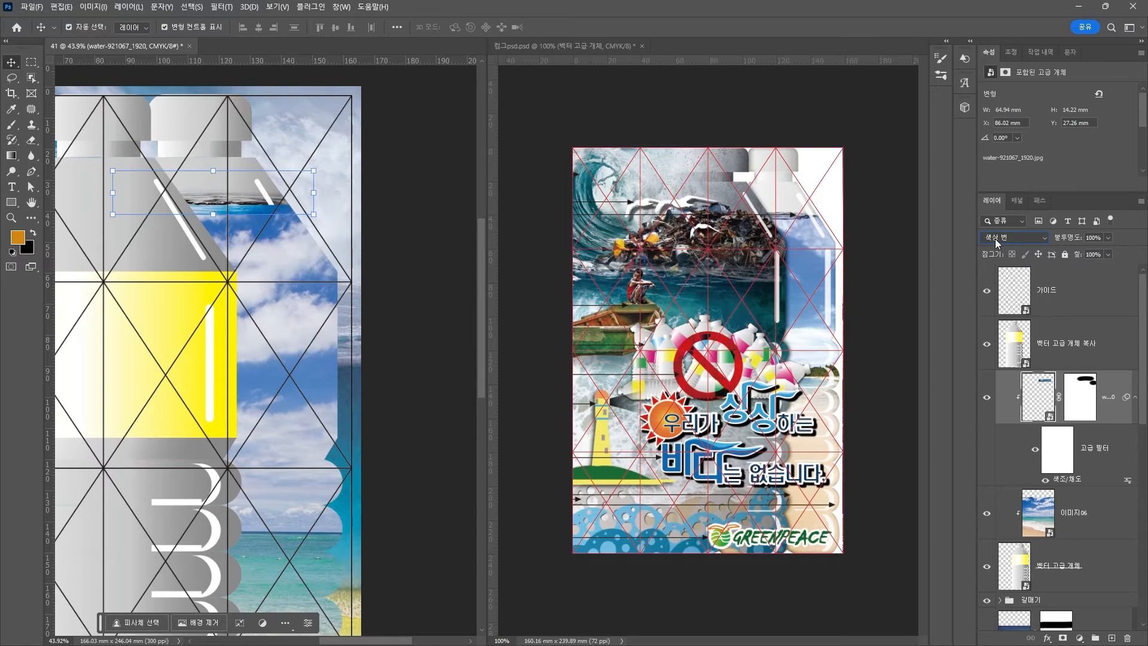
pyautogui.scroll(-2, 995, 238)
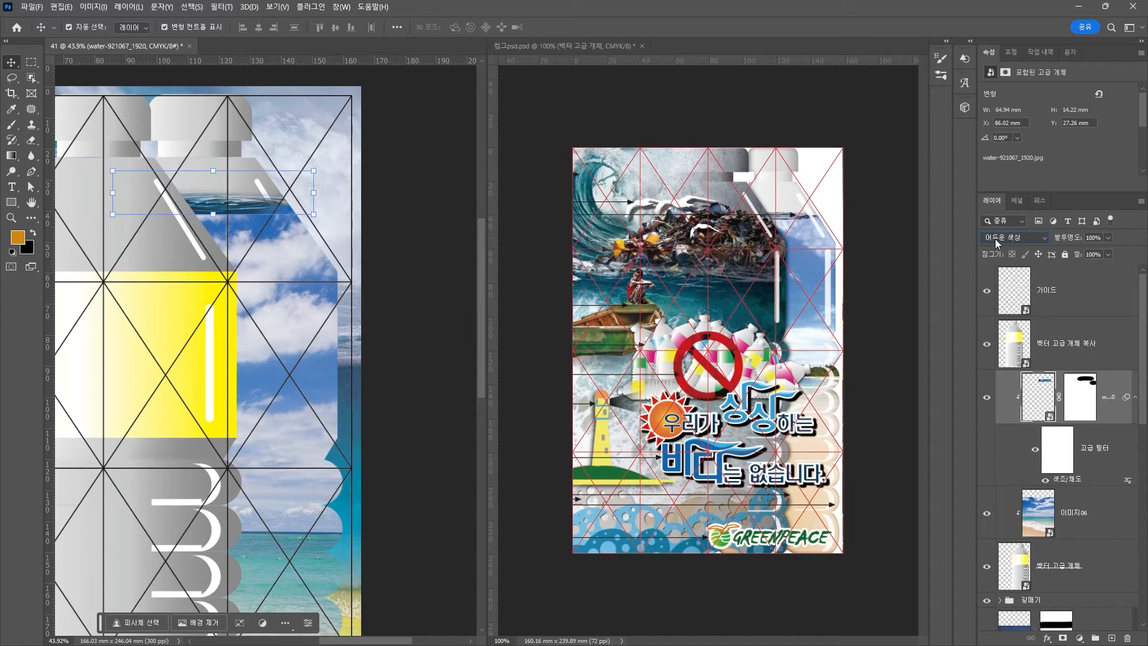
pyautogui.click(441, 238)
pyautogui.hotkey('ctrl', '-')
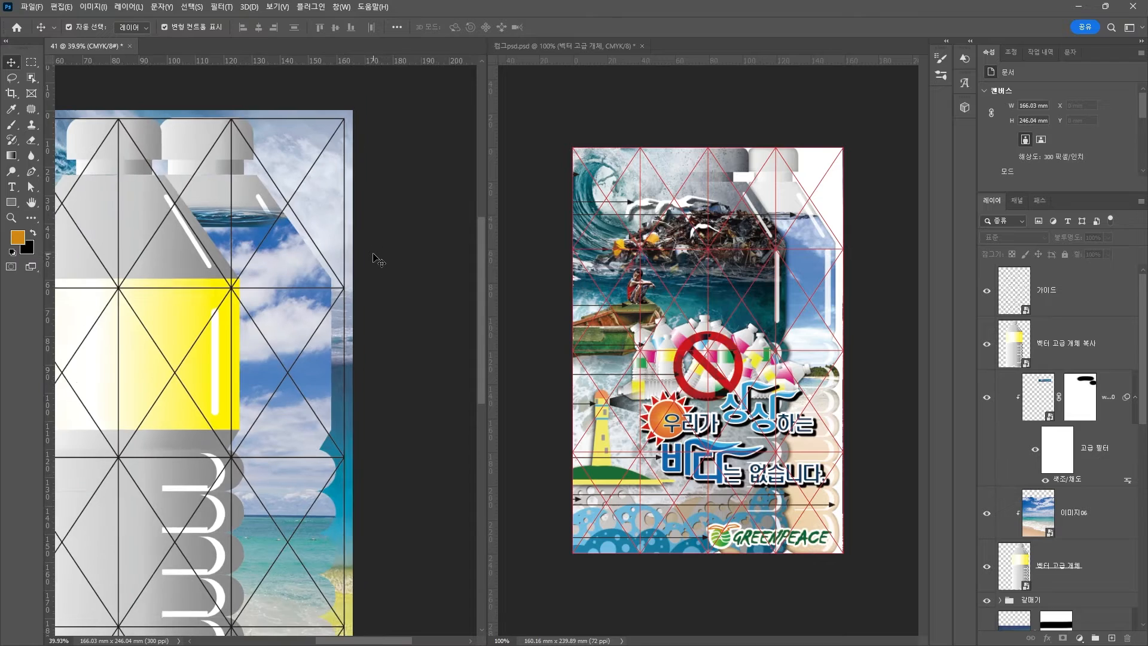
pyautogui.moveTo(375, 258); pyautogui.dragTo(428, 206)
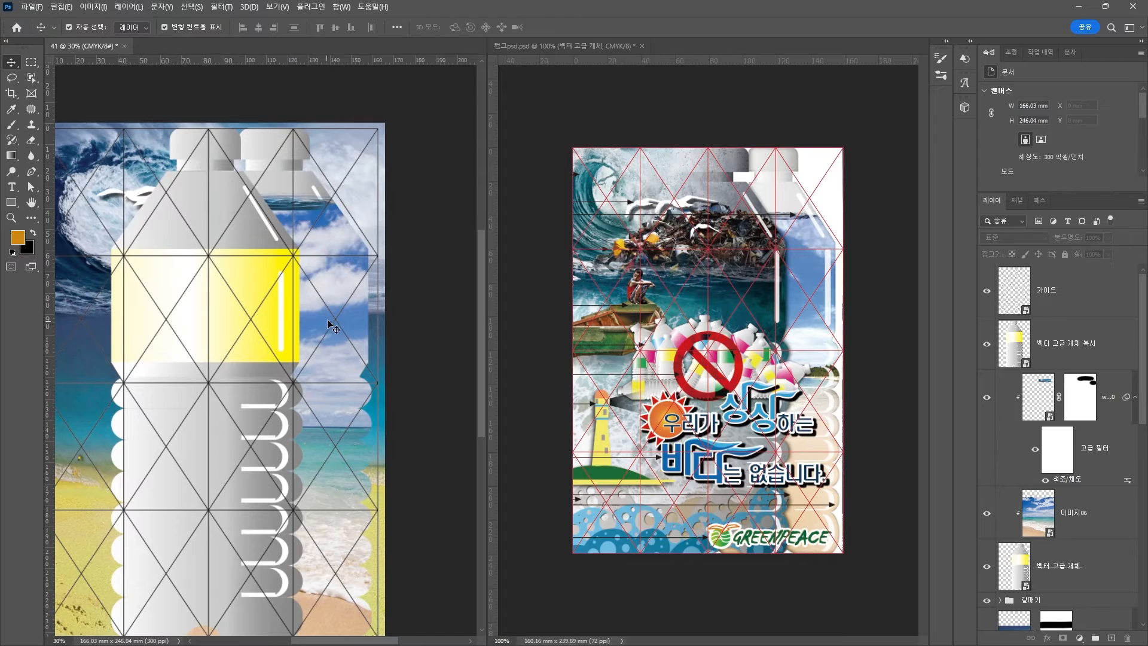
# Step: Try out blending modes such as 색상 번, 밝게 하기, 오버레이 and 하드 라이트 on the 이미지06 photo layer
pyautogui.click(334, 238)
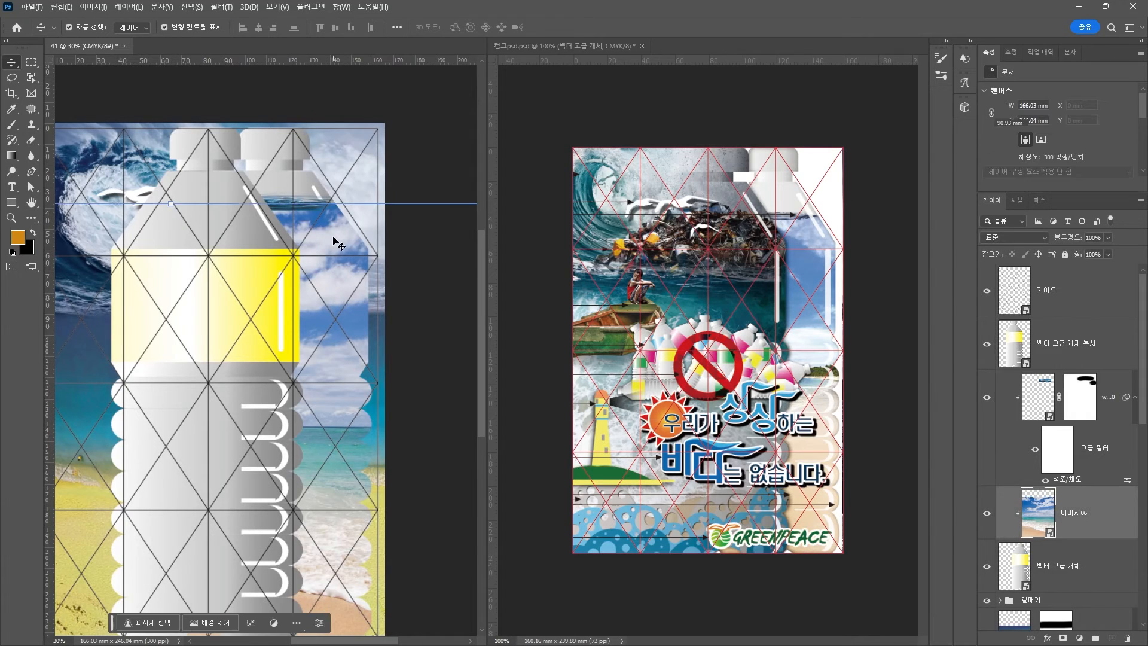
pyautogui.click(1011, 239)
pyautogui.click(1008, 257)
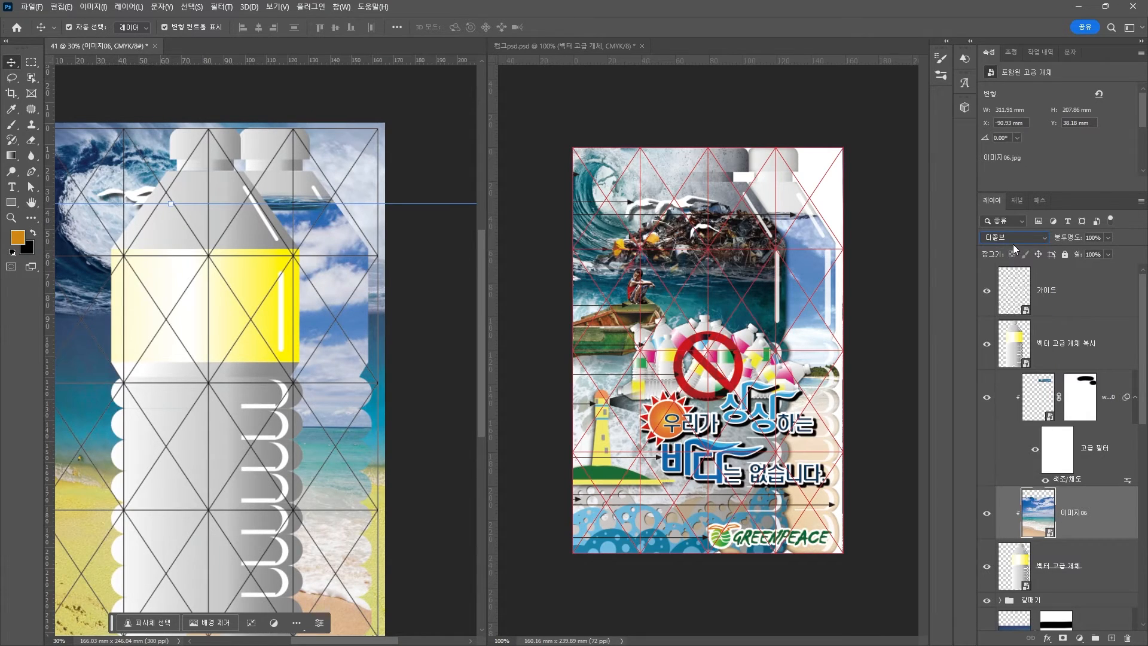
pyautogui.scroll(-1, 1018, 242)
pyautogui.scroll(-1, 1018, 242)
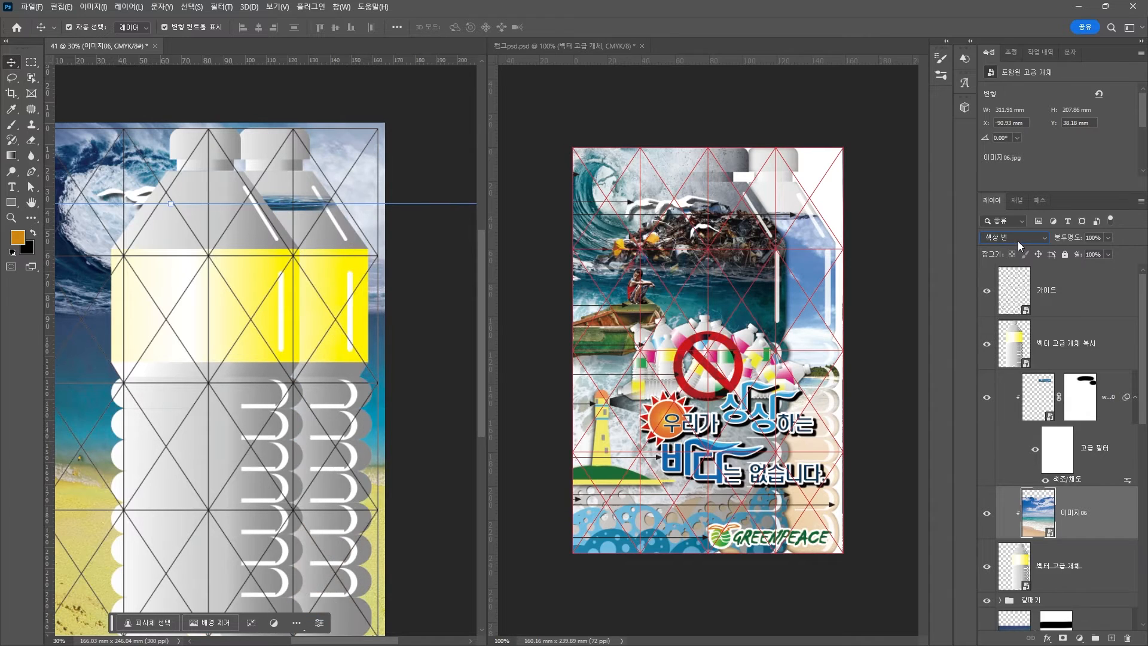
pyautogui.scroll(-2, 1018, 242)
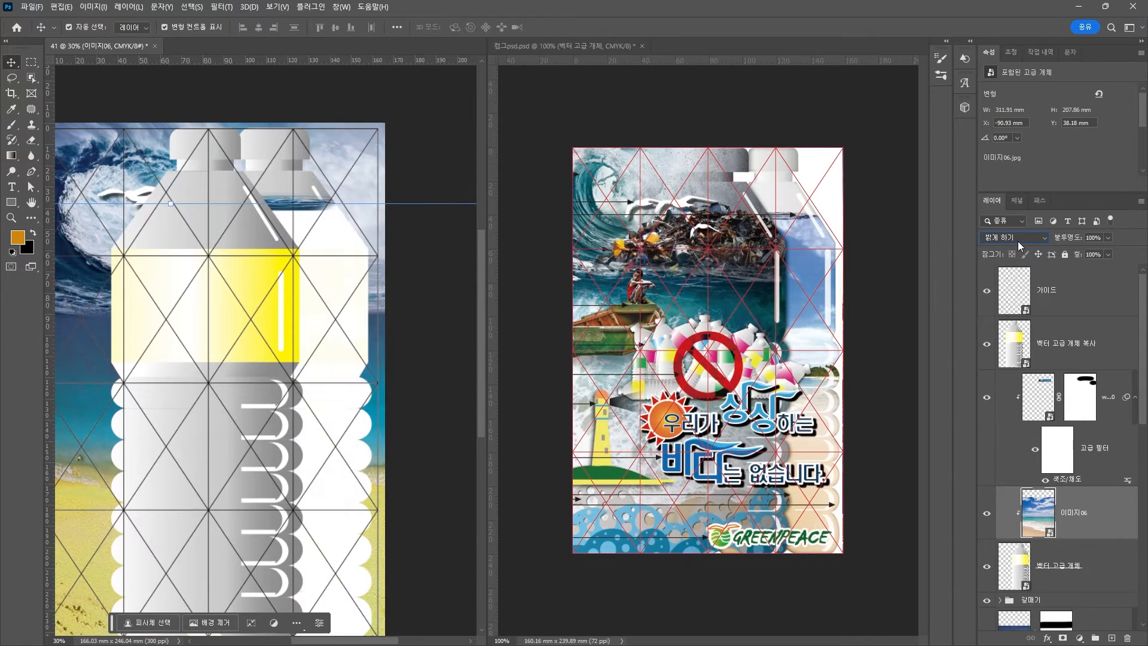
pyautogui.scroll(-3, 1018, 241)
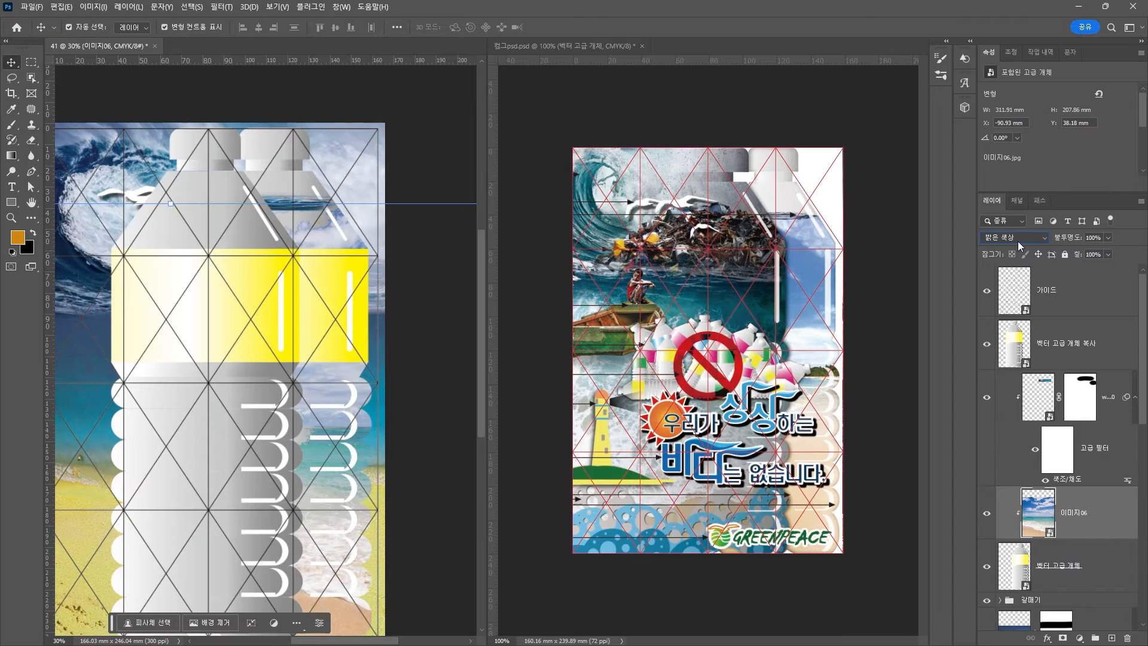
pyautogui.scroll(-1, 1021, 246)
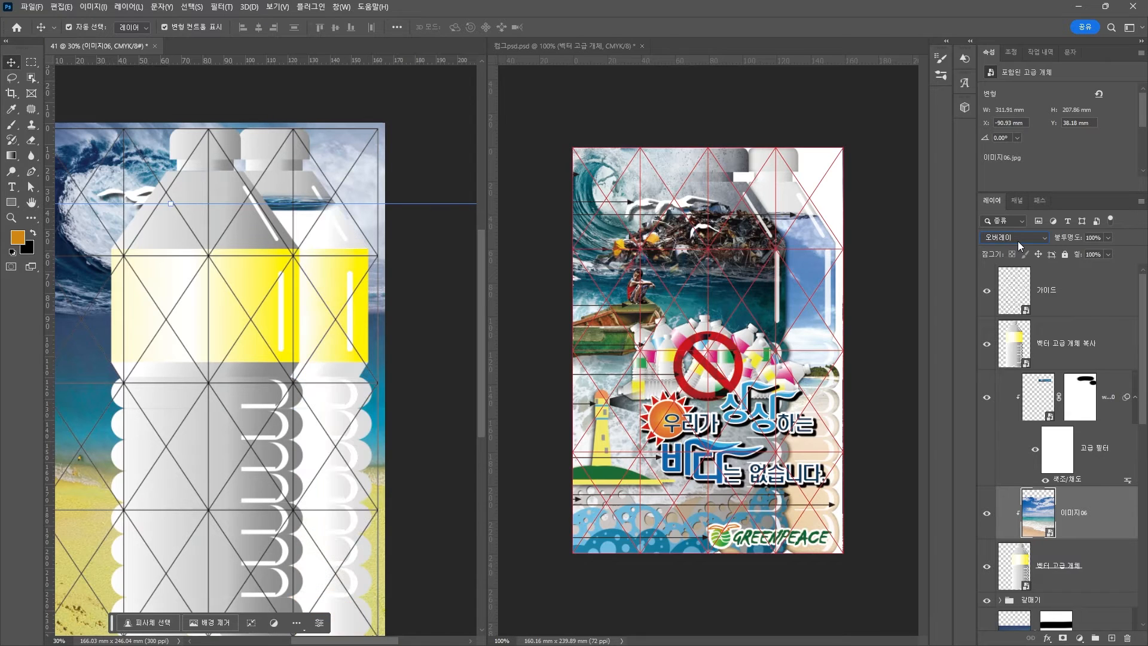
pyautogui.scroll(-4, 1020, 243)
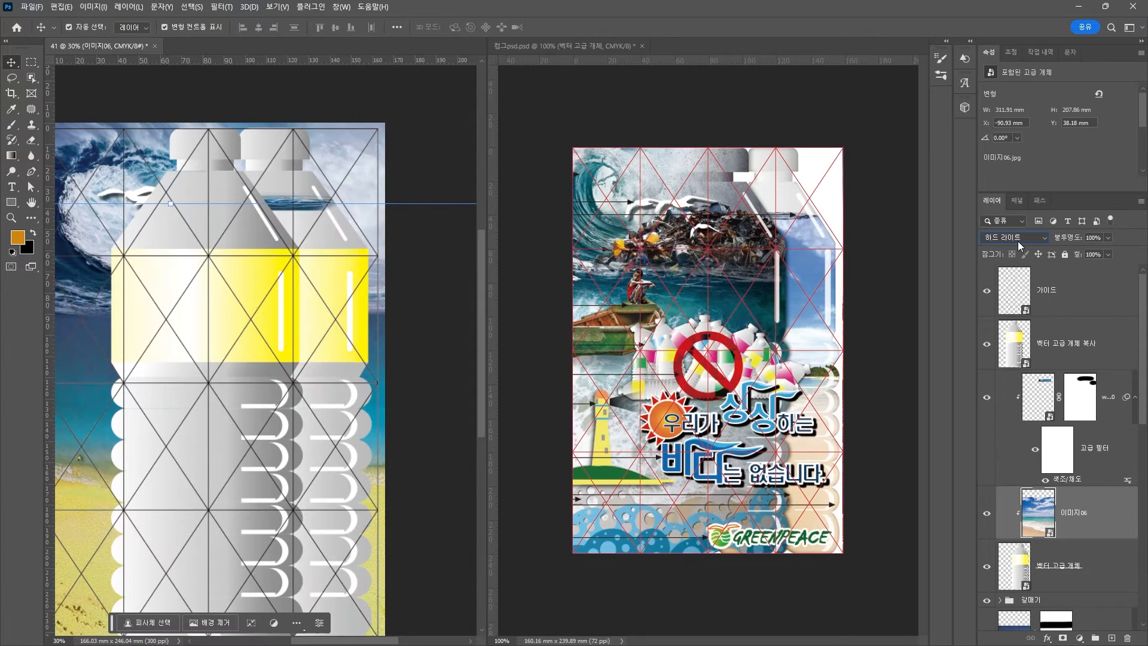
# Step: Open the rear bottle's source artwork in Illustrator and recolor its yellow label with the bottle body's gray gradient
pyautogui.doubleClick(1026, 574)
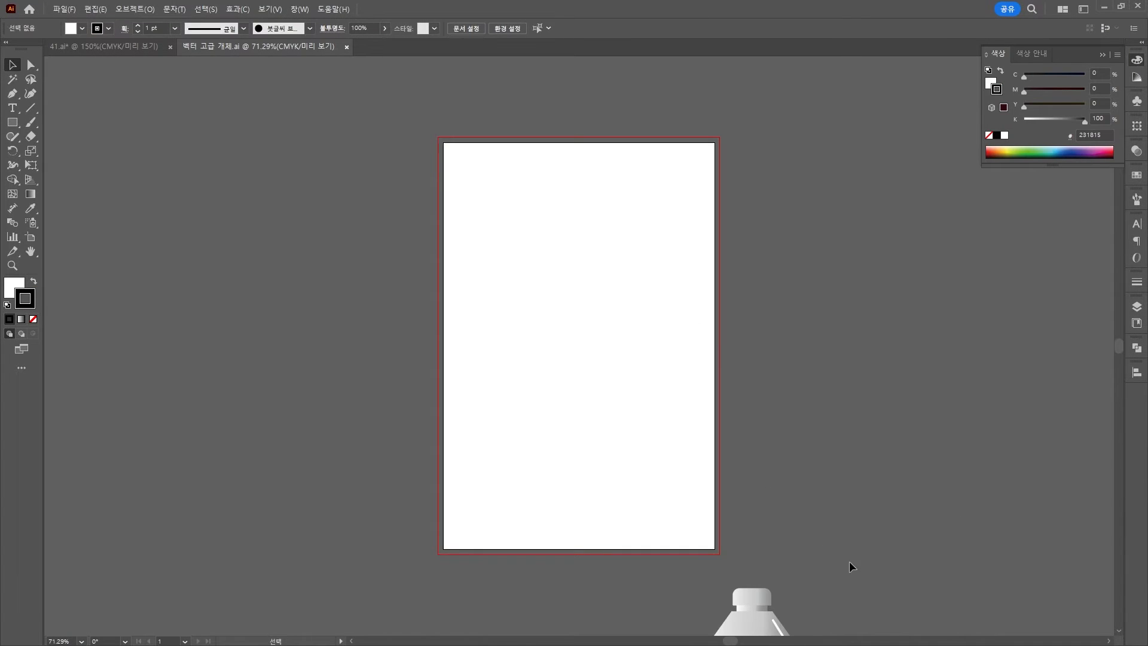
pyautogui.moveTo(807, 585); pyautogui.dragTo(568, 317)
pyautogui.scroll(4, 582, 443)
pyautogui.click(412, 360)
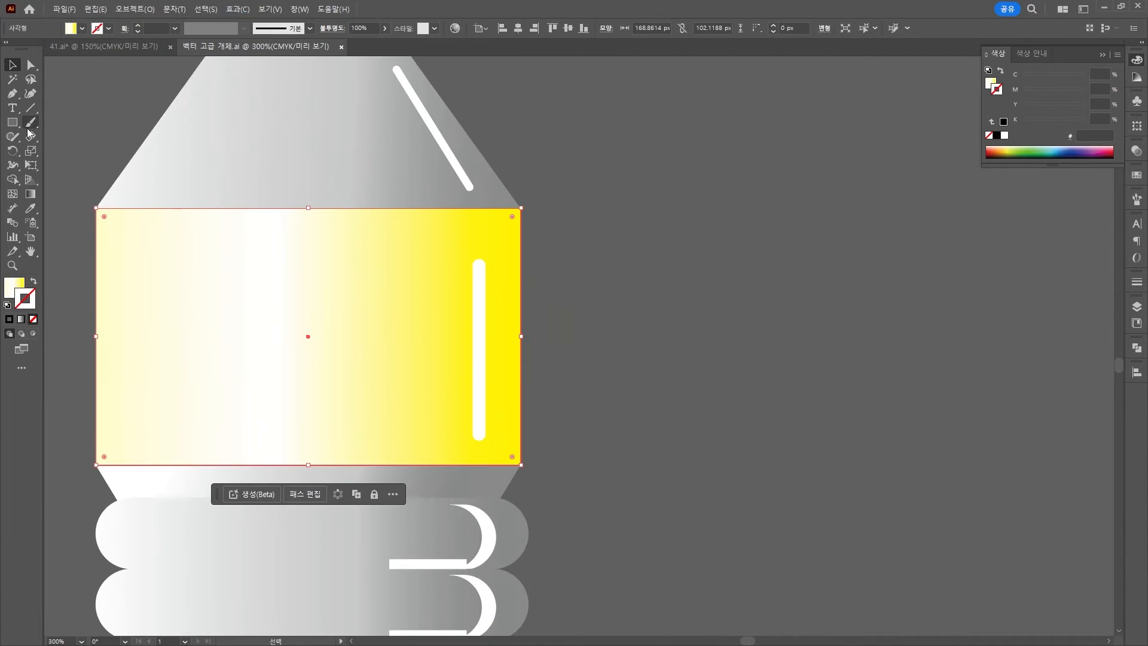
pyautogui.click(32, 209)
pyautogui.click(318, 142)
pyautogui.press('v')
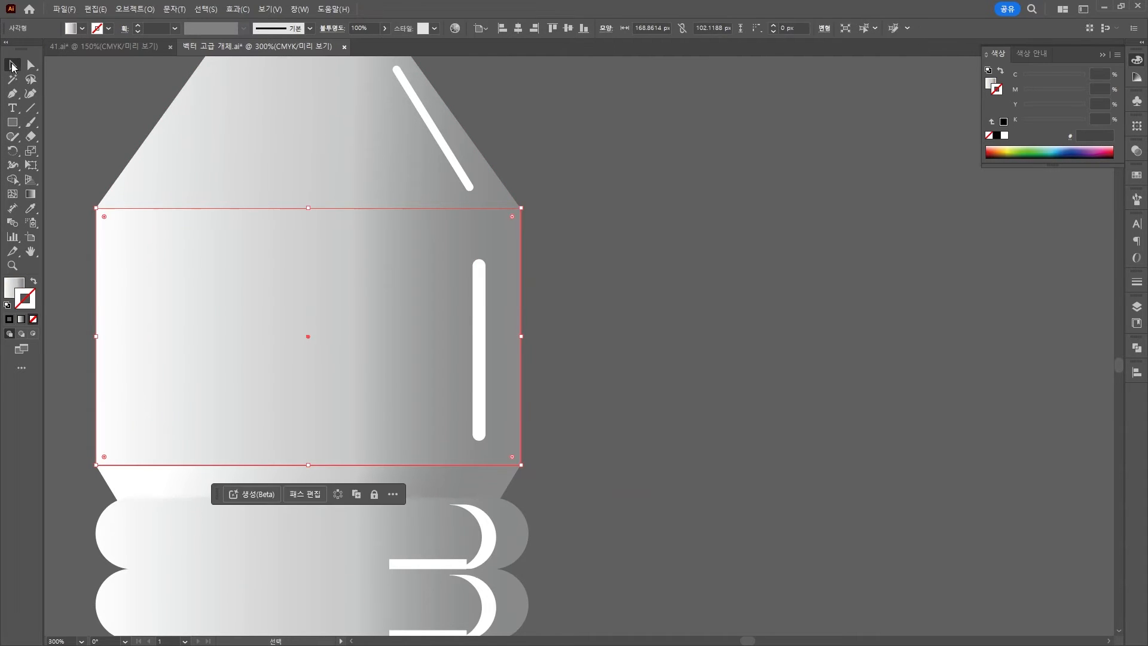
# Step: Save the edited bottle artwork and switch back to the poster in Photoshop
pyautogui.click(580, 170)
pyautogui.hotkey('ctrl', 's')
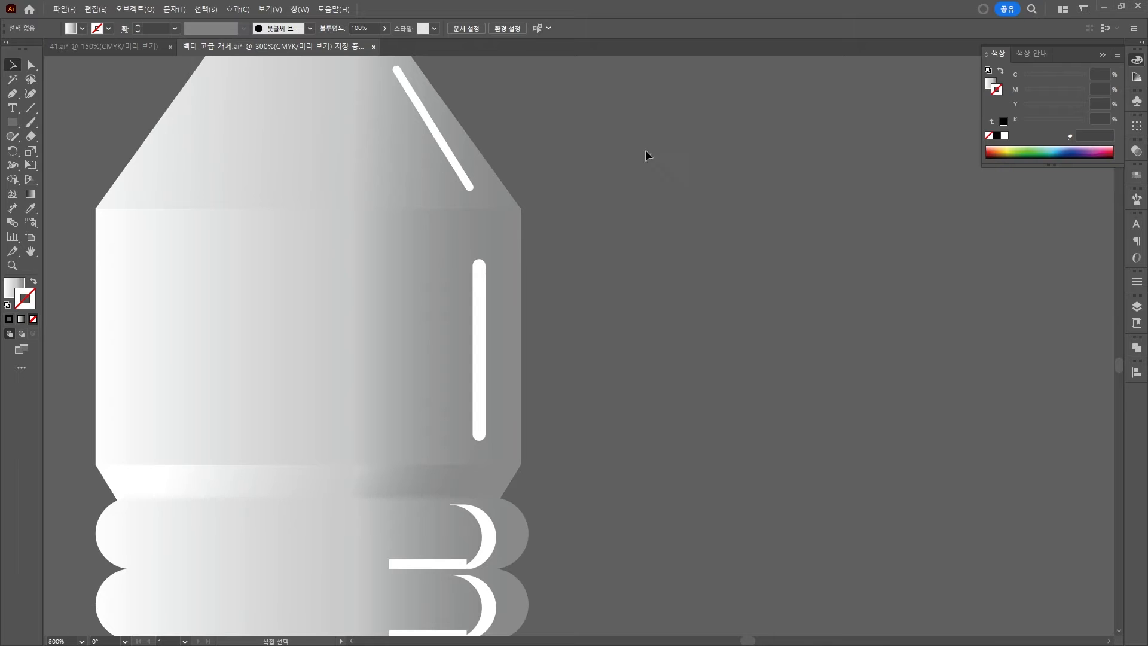
pyautogui.click(1106, 8)
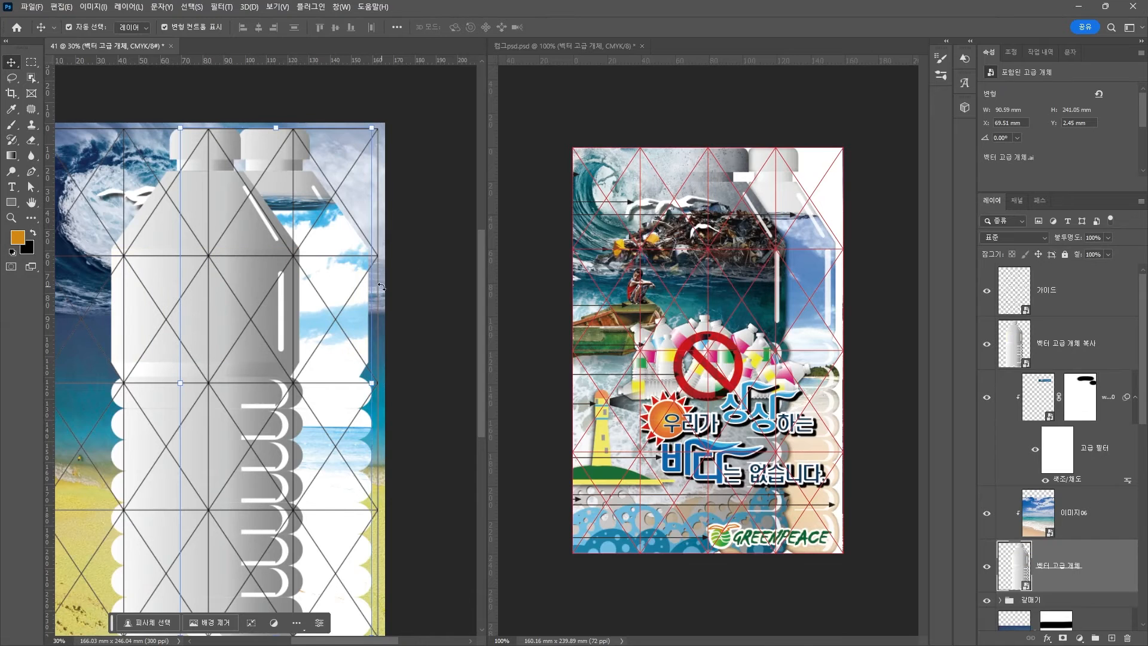
pyautogui.click(419, 158)
pyautogui.moveTo(367, 238); pyautogui.dragTo(397, 183)
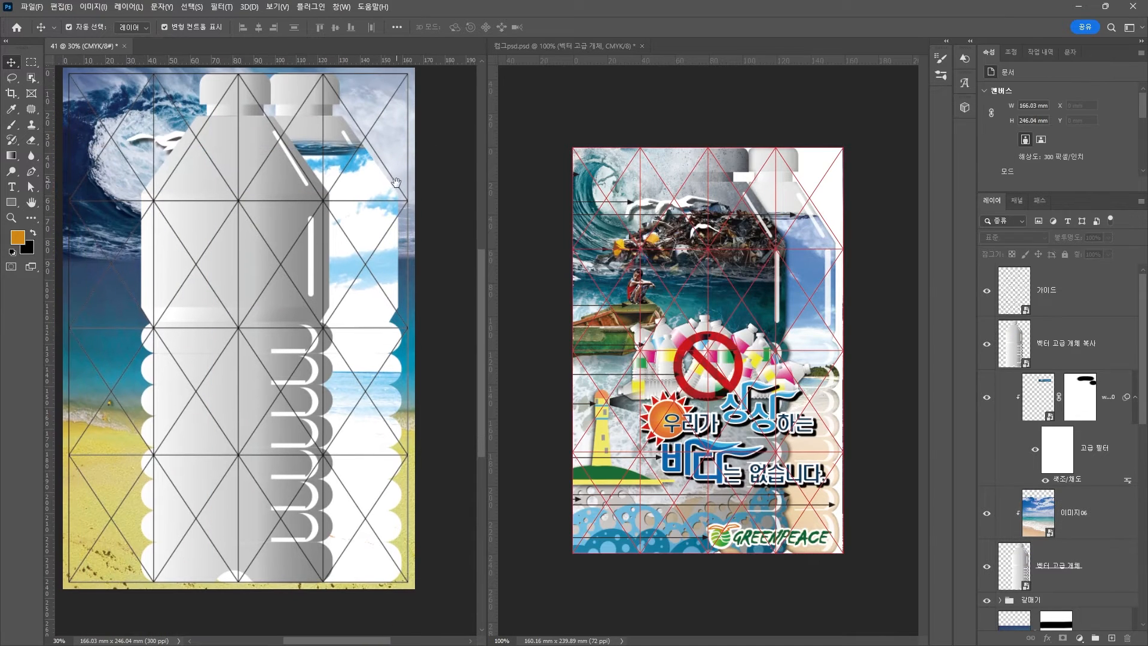
# Step: Try further blending modes on the 이미지06 photo over the gray bottle, including 선형 번, 밝은 색상, 핀 라이트 and 빼기
pyautogui.click(368, 230)
pyautogui.click(1016, 237)
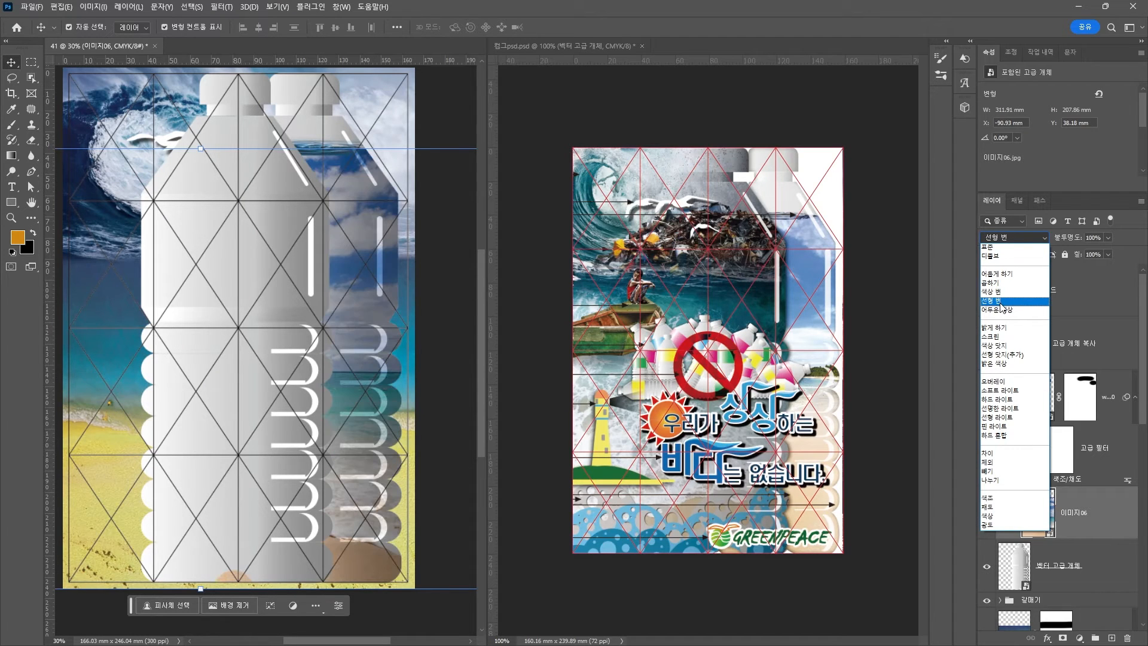
pyautogui.click(994, 364)
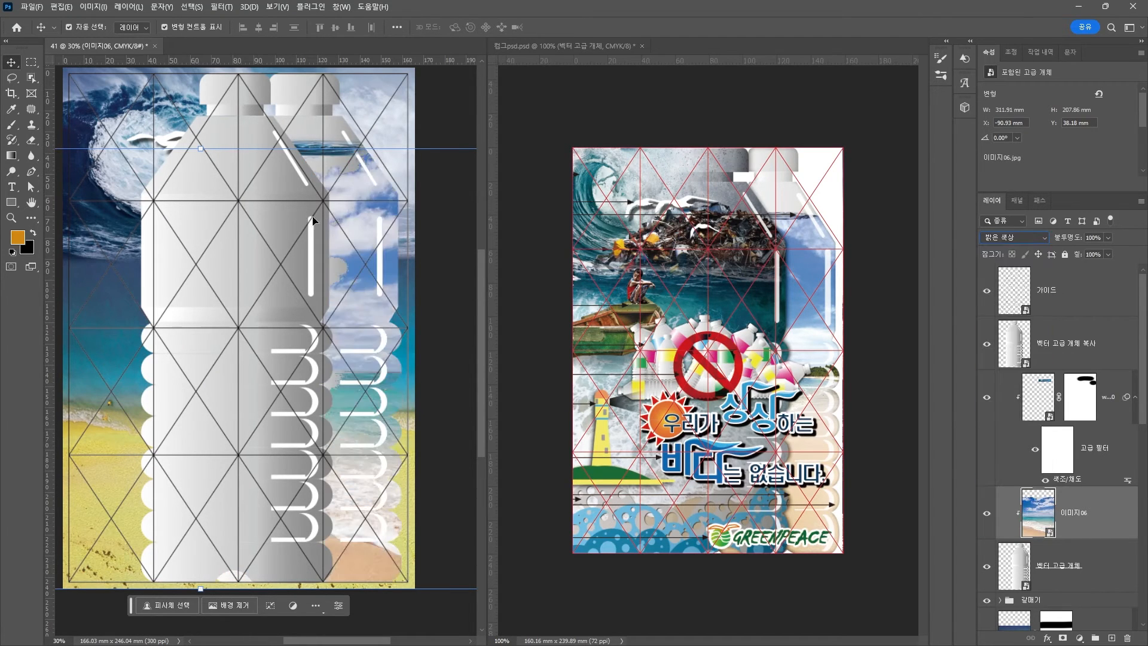
pyautogui.scroll(-5, 990, 240)
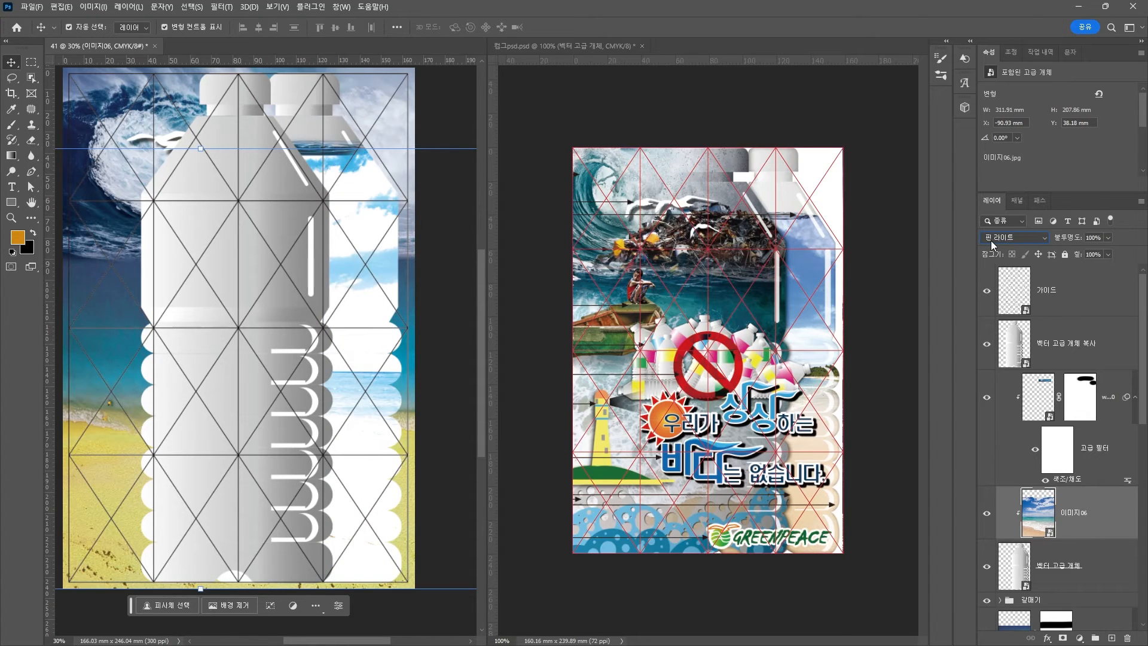
pyautogui.scroll(-2, 991, 240)
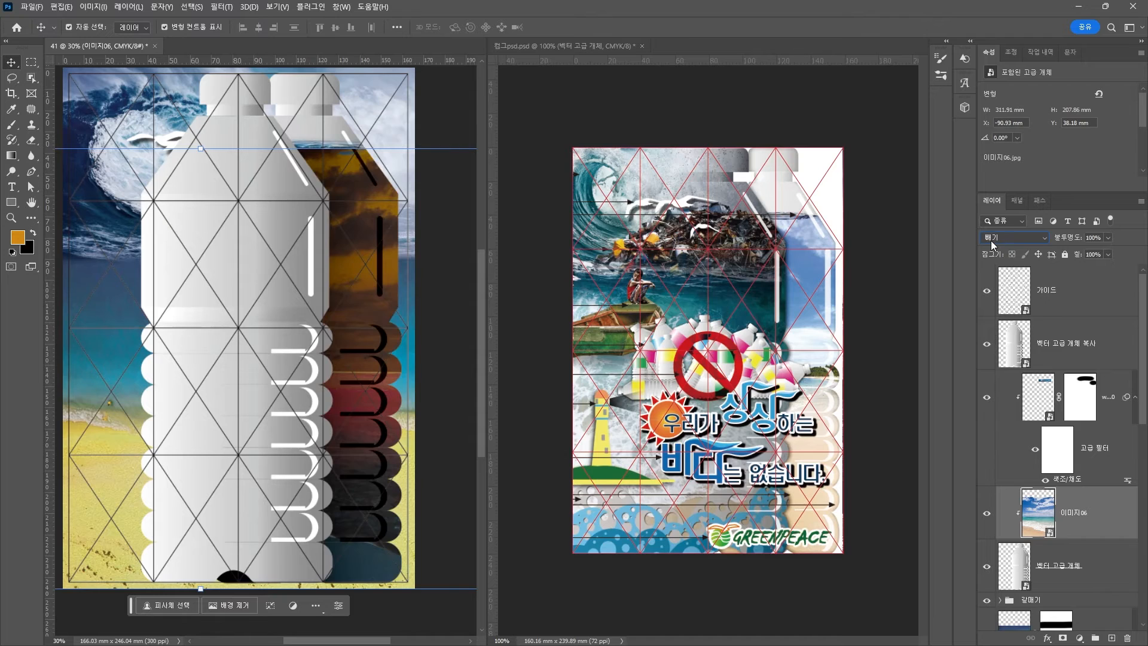
pyautogui.scroll(-2, 992, 241)
pyautogui.scroll(6, 992, 244)
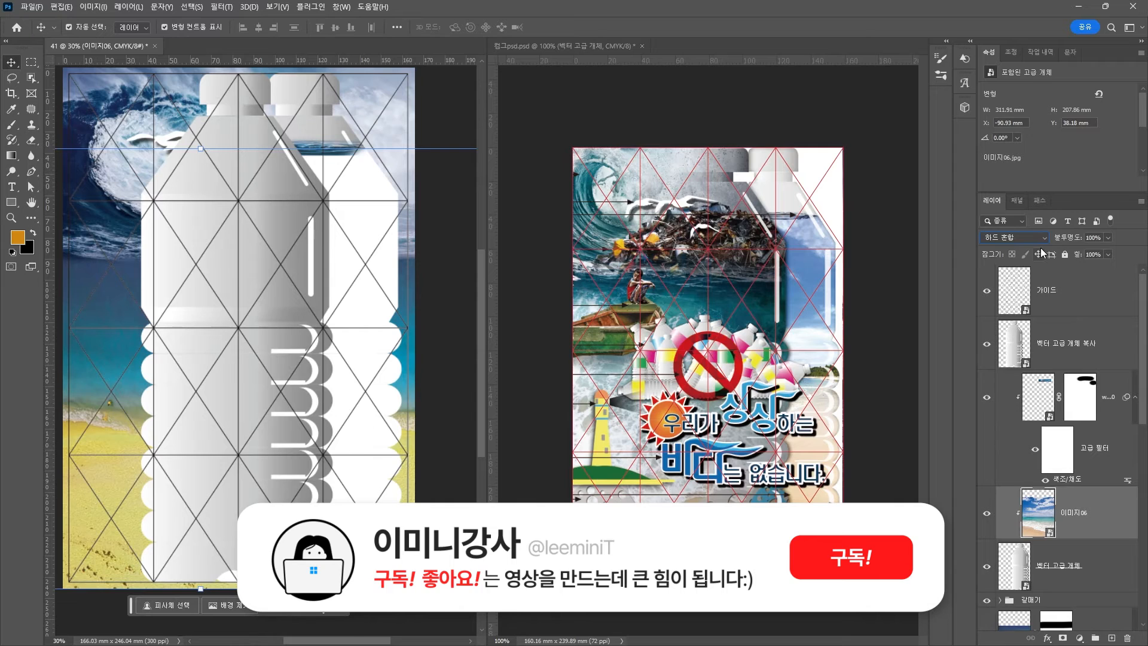
pyautogui.scroll(2, 1030, 236)
pyautogui.scroll(16, 1029, 240)
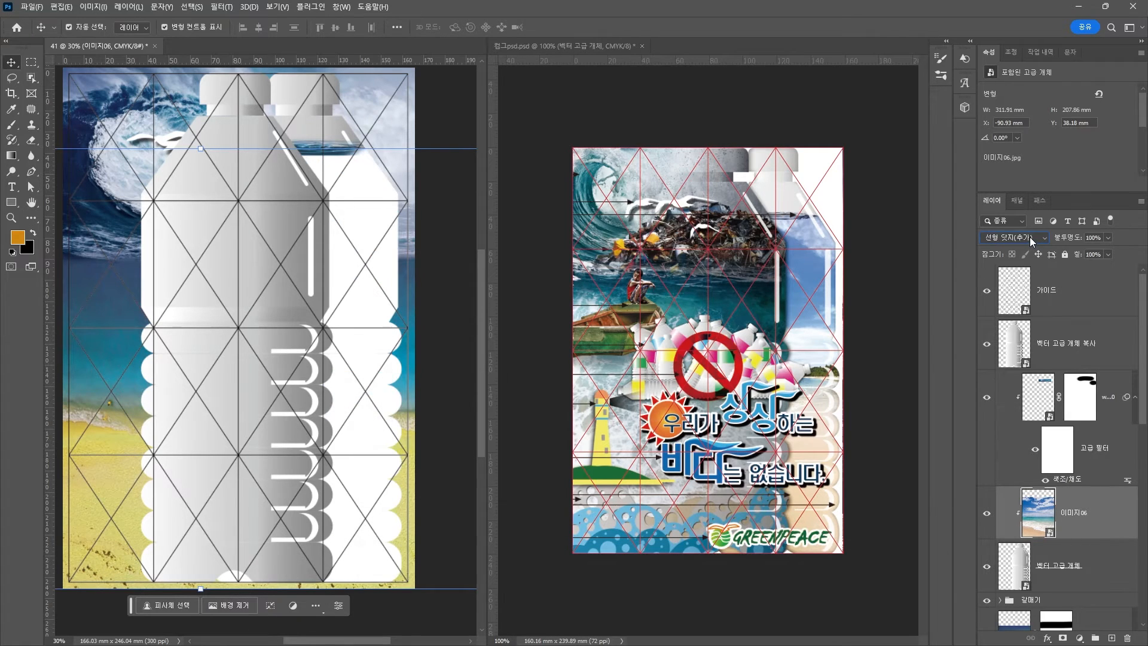
# Step: Select the rear bottle layer, check it by toggling its visibility, and reopen its source artwork in Illustrator
pyautogui.click(418, 188)
pyautogui.click(340, 132)
pyautogui.click(988, 567)
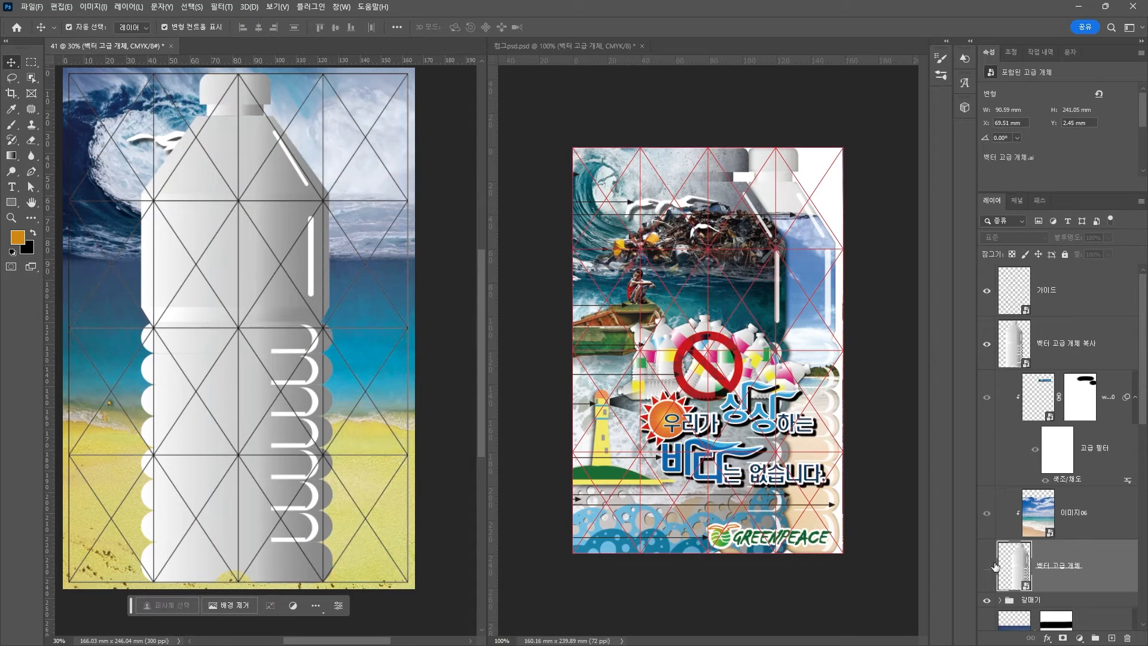
pyautogui.doubleClick(996, 566)
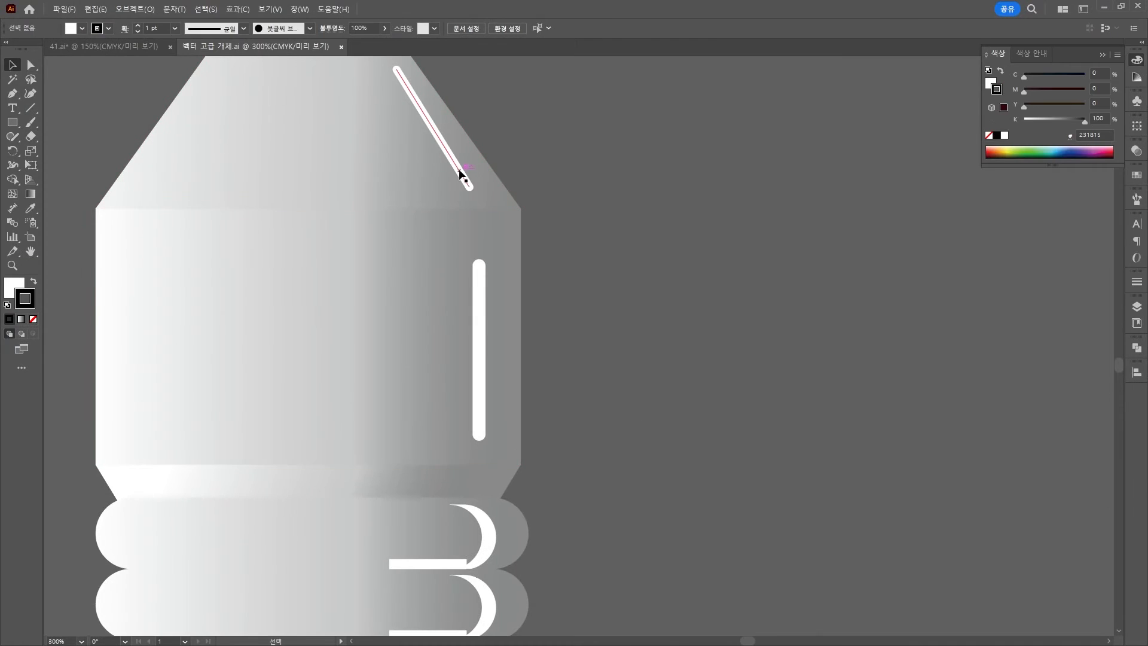
# Step: Copy the bottle's white highlight lines and rib highlights from Illustrator and paste them into the Photoshop poster as a smart object
pyautogui.click(459, 171)
pyautogui.keyDown('shift'); pyautogui.click(472, 338); pyautogui.keyUp('shift')
pyautogui.click(480, 342)
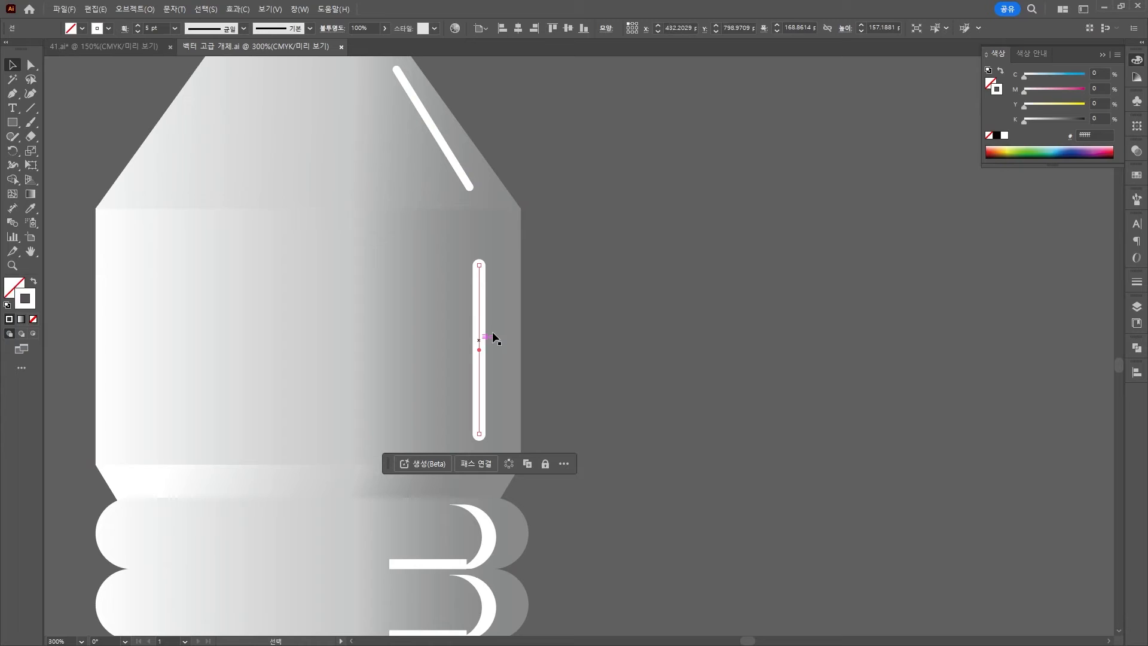
pyautogui.keyDown('shift'); pyautogui.click(446, 145); pyautogui.keyUp('shift')
pyautogui.keyDown('shift'); pyautogui.click(482, 527); pyautogui.keyUp('shift')
pyautogui.keyDown('shift'); pyautogui.click(438, 564); pyautogui.keyUp('shift')
pyautogui.scroll(-2, 491, 563)
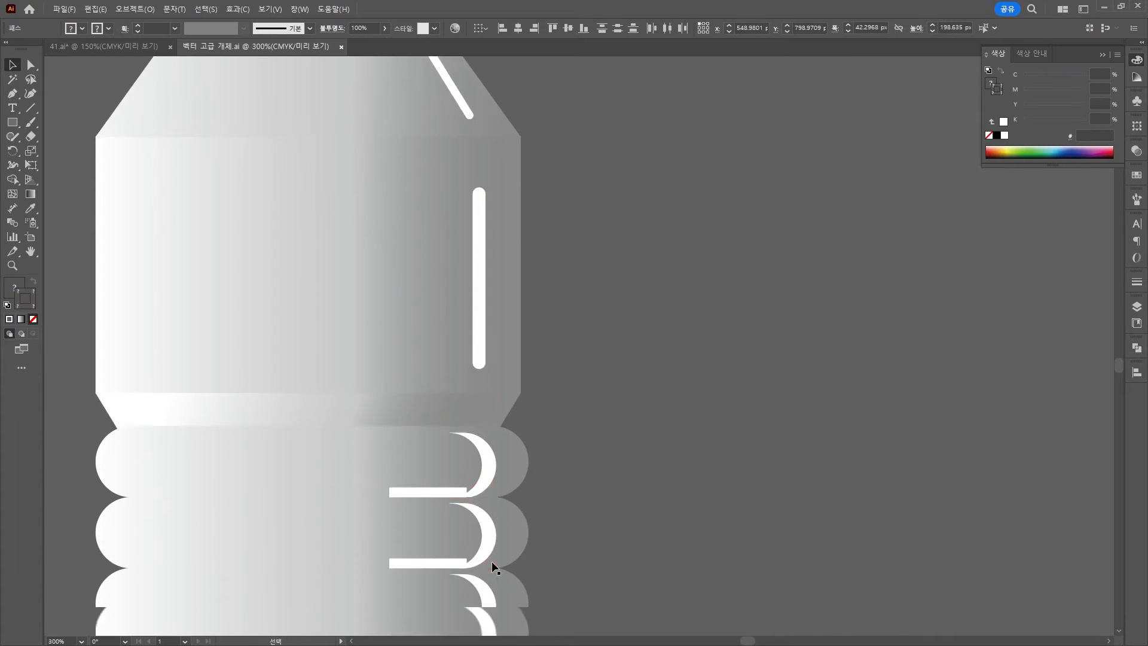
pyautogui.scroll(-5, 623, 500)
pyautogui.hotkey('alt', 'Tab')
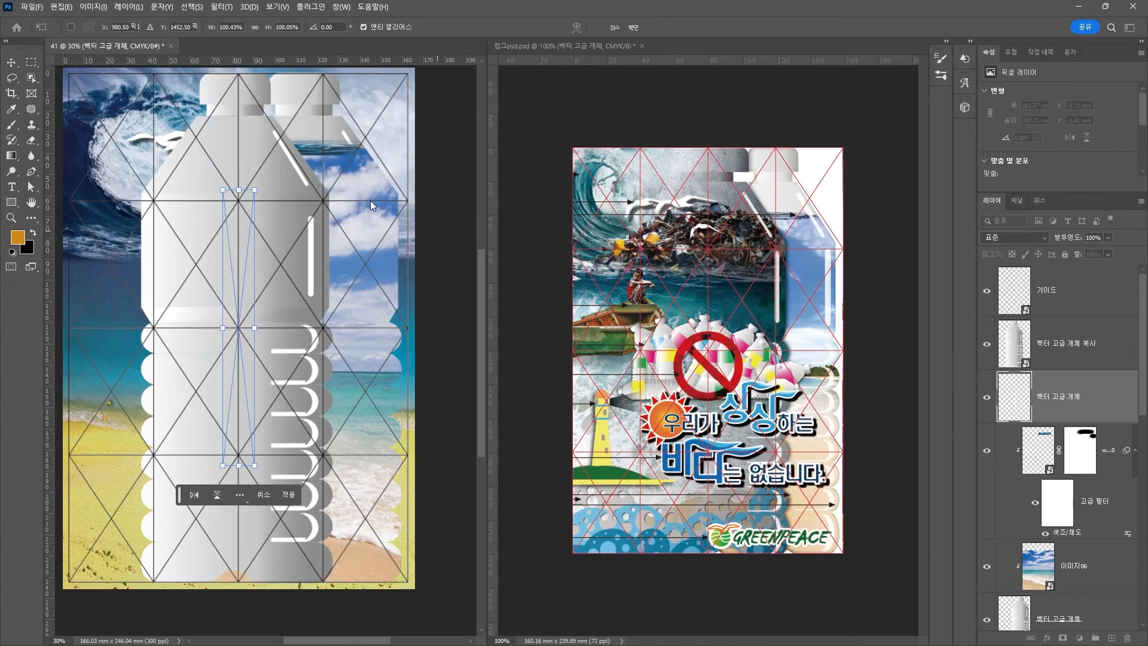
pyautogui.press('Return')
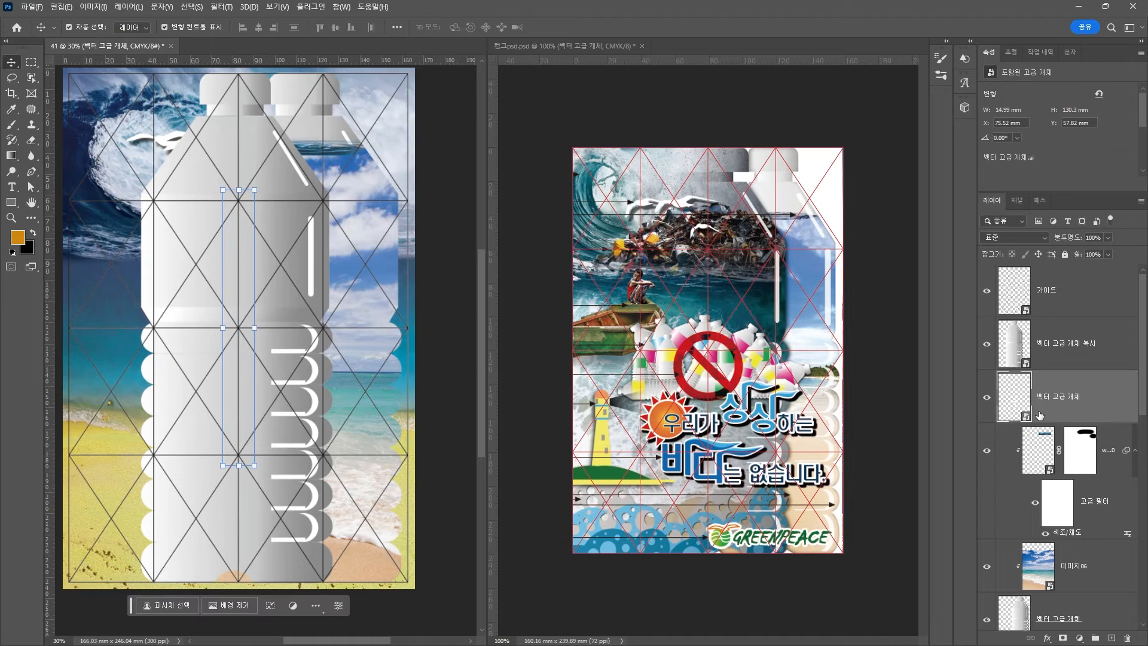
# Step: Move the pasted white highlights horizontally onto the rear bottle, to an X position of 132.24 mm
pyautogui.hotkey('shift', 'Right')
pyautogui.hotkey('shift', 'Right')
pyautogui.hotkey('shift', 'Right')
pyautogui.hotkey('shift', 'Right')
pyautogui.hotkey('shift', 'Right')
pyautogui.hotkey('shift', 'Right')
pyautogui.hotkey('shift', 'Right')
pyautogui.hotkey('shift', 'Right')
pyautogui.hotkey('shift', 'Right')
pyautogui.hotkey('shift', 'Right')
pyautogui.hotkey('shift', 'Right')
pyautogui.hotkey('shift', 'Right')
pyautogui.hotkey('shift', 'Right')
pyautogui.hotkey('shift', 'Right')
pyautogui.hotkey('shift', 'Right')
pyautogui.hotkey('shift', 'Right')
pyautogui.hotkey('shift', 'Right')
pyautogui.hotkey('shift', 'Right')
pyautogui.hotkey('shift', 'Right')
pyautogui.hotkey('shift', 'Right')
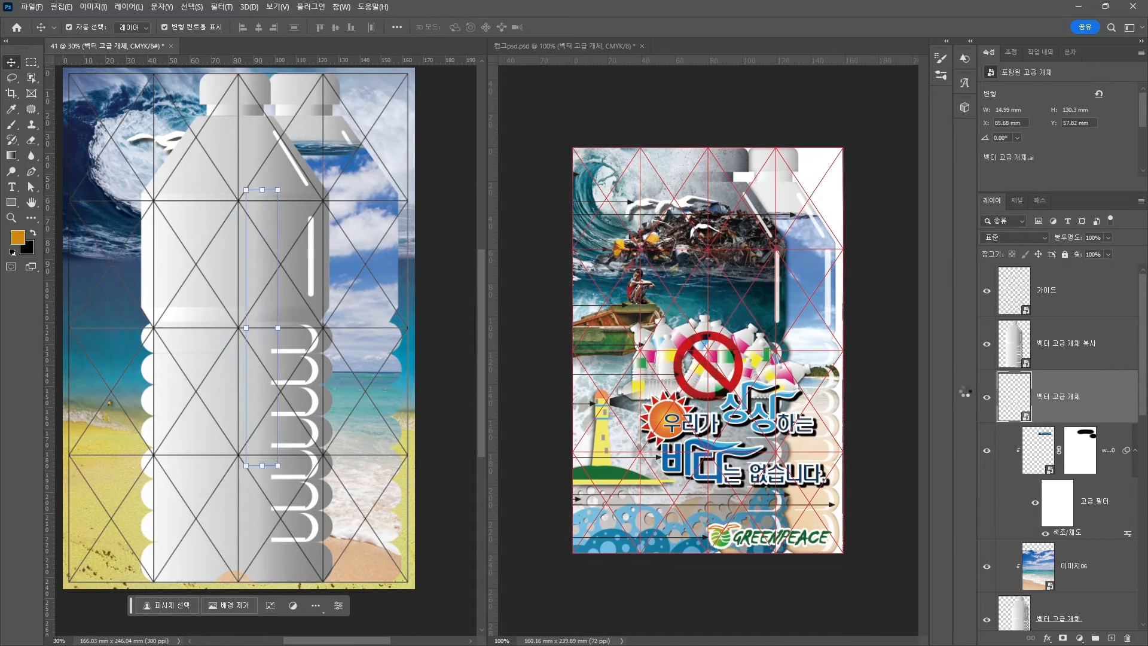
pyautogui.hotkey('shift', 'Right')
pyautogui.hotkey('shift', 'Right')
pyautogui.hotkey('shift', 'Right')
pyautogui.hotkey('shift', 'Right')
pyautogui.hotkey('shift', 'Right')
pyautogui.hotkey('shift', 'Right')
pyautogui.hotkey('shift', 'Right')
pyautogui.hotkey('shift', 'Right')
pyautogui.hotkey('shift', 'Right')
pyautogui.hotkey('shift', 'Right')
pyautogui.hotkey('shift', 'Right')
pyautogui.hotkey('shift', 'Right')
pyautogui.hotkey('shift', 'Right')
pyautogui.hotkey('shift', 'Right')
pyautogui.hotkey('shift', 'Right')
pyautogui.hotkey('shift', 'Right')
pyautogui.hotkey('shift', 'Right')
pyautogui.hotkey('shift', 'Right')
pyautogui.hotkey('shift', 'Right')
pyautogui.hotkey('shift', 'Right')
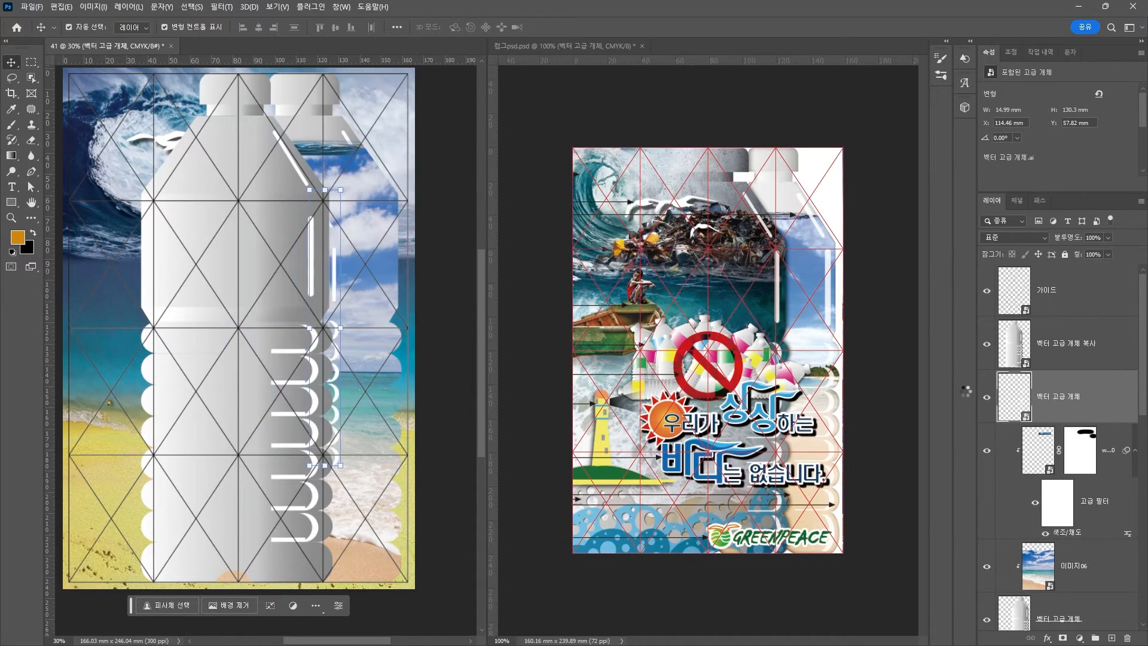
pyautogui.hotkey('shift', 'Right')
pyautogui.hotkey('shift', 'Right')
pyautogui.hotkey('shift', 'Right')
pyautogui.hotkey('shift', 'Right')
pyautogui.hotkey('shift', 'Right')
pyautogui.hotkey('shift', 'Right')
pyautogui.hotkey('shift', 'Right')
pyautogui.hotkey('shift', 'Right')
pyautogui.hotkey('shift', 'Right')
pyautogui.hotkey('shift', 'Right')
pyautogui.hotkey('shift', 'Right')
pyautogui.hotkey('shift', 'Right')
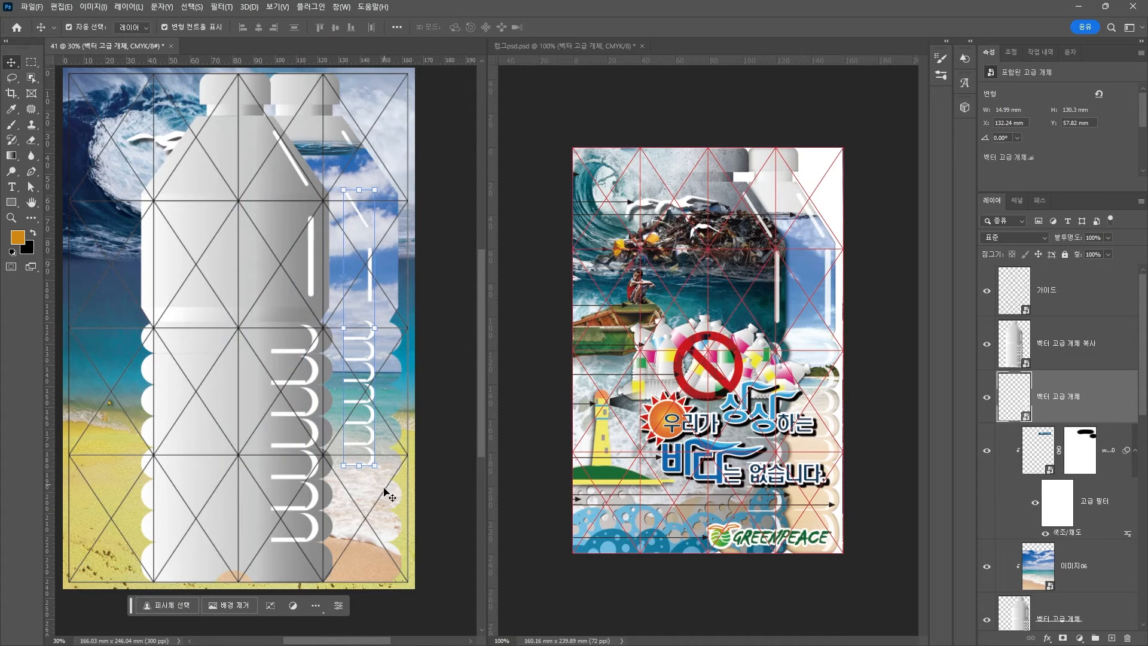
# Step: Enlarge the highlights to about 150% wide and 149% high to fit the rear bottle, nudge them into place and set 80% opacity
pyautogui.moveTo(374, 467); pyautogui.dragTo(388, 580)
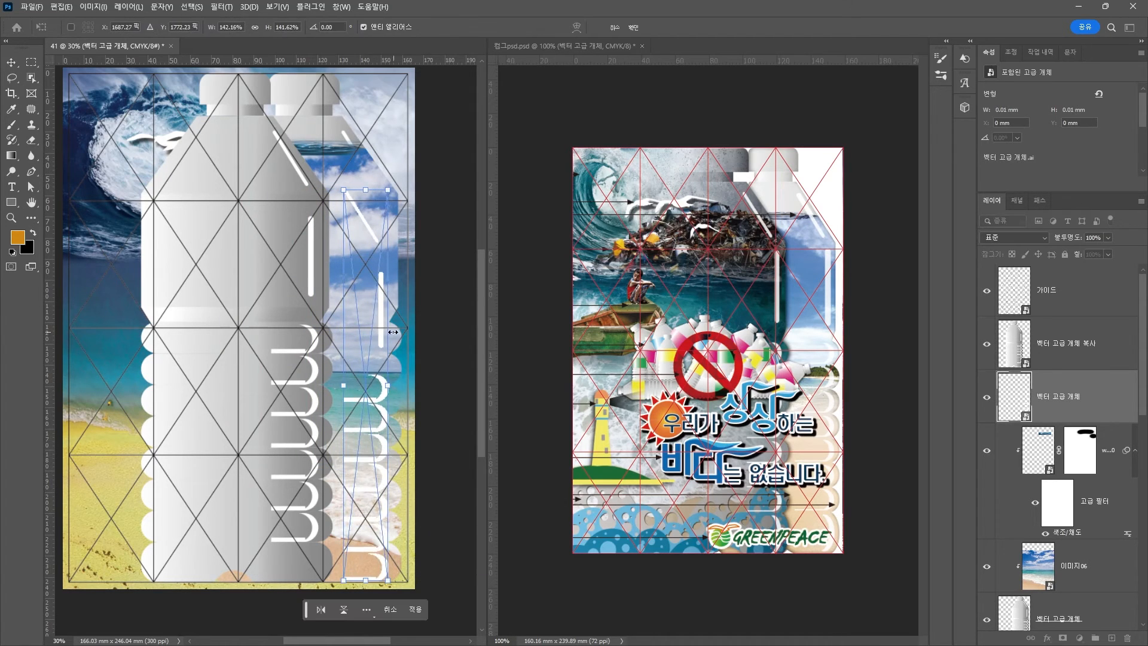
pyautogui.moveTo(386, 331); pyautogui.dragTo(386, 273)
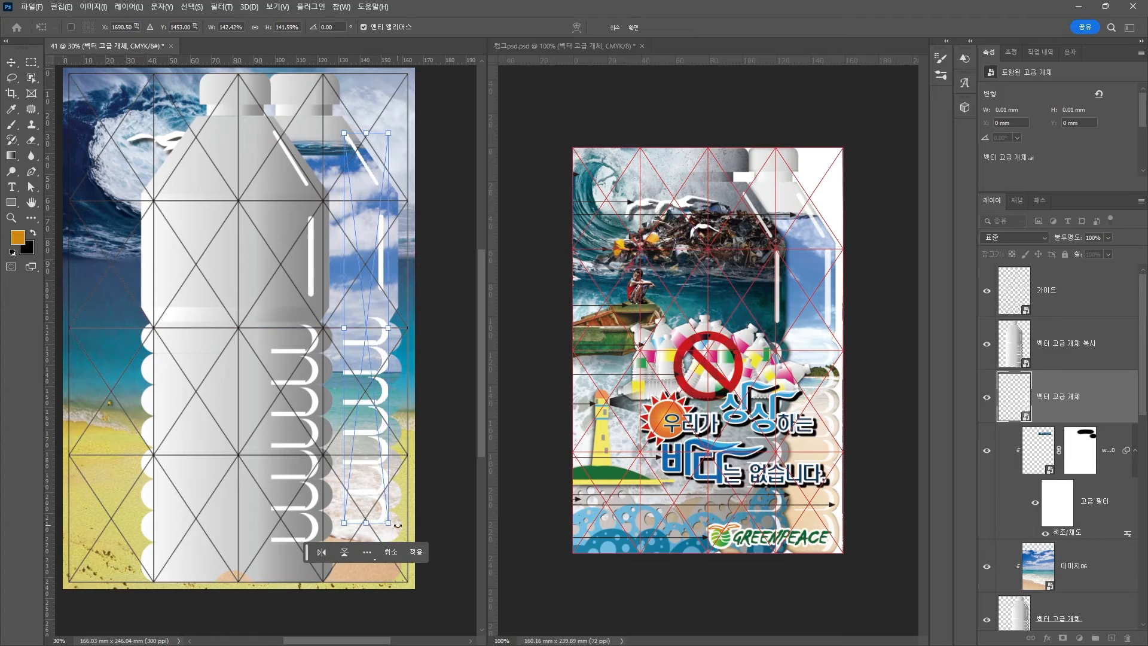
pyautogui.moveTo(390, 523); pyautogui.dragTo(394, 545)
pyautogui.press('Return')
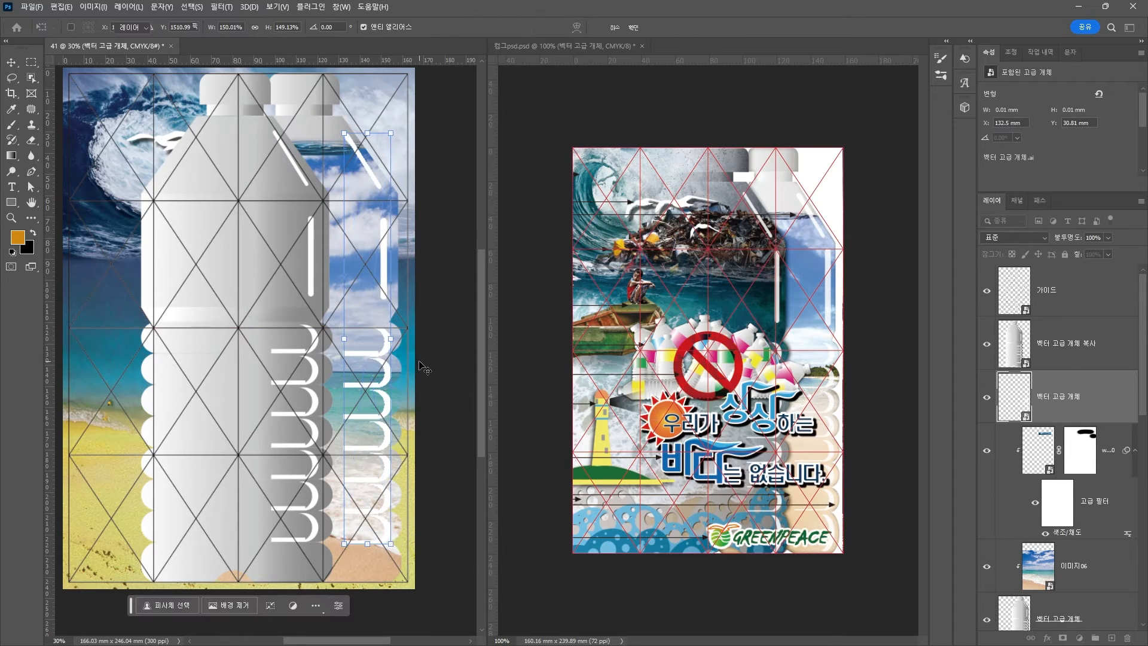
pyautogui.press('Left')
pyautogui.press('Up')
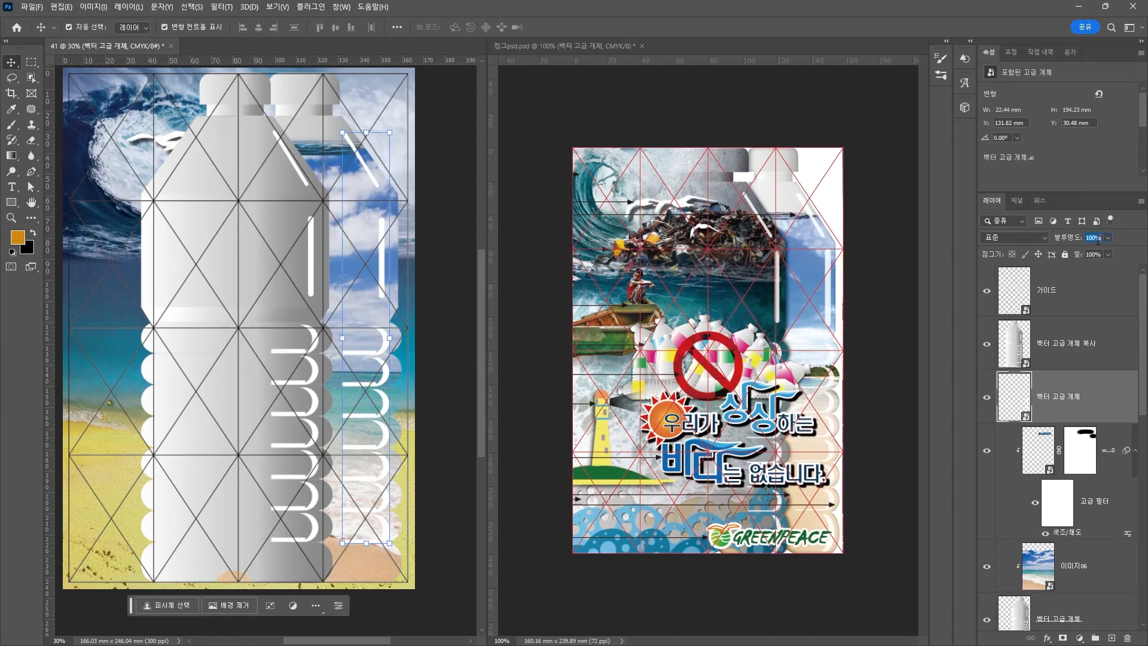
pyautogui.write('80')
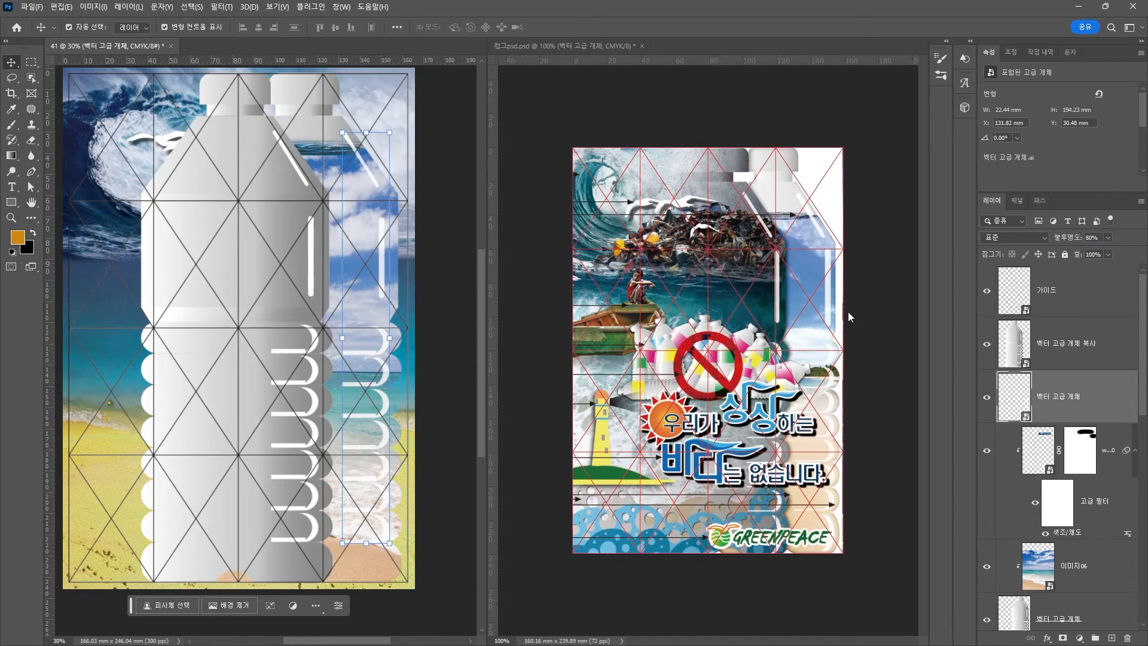
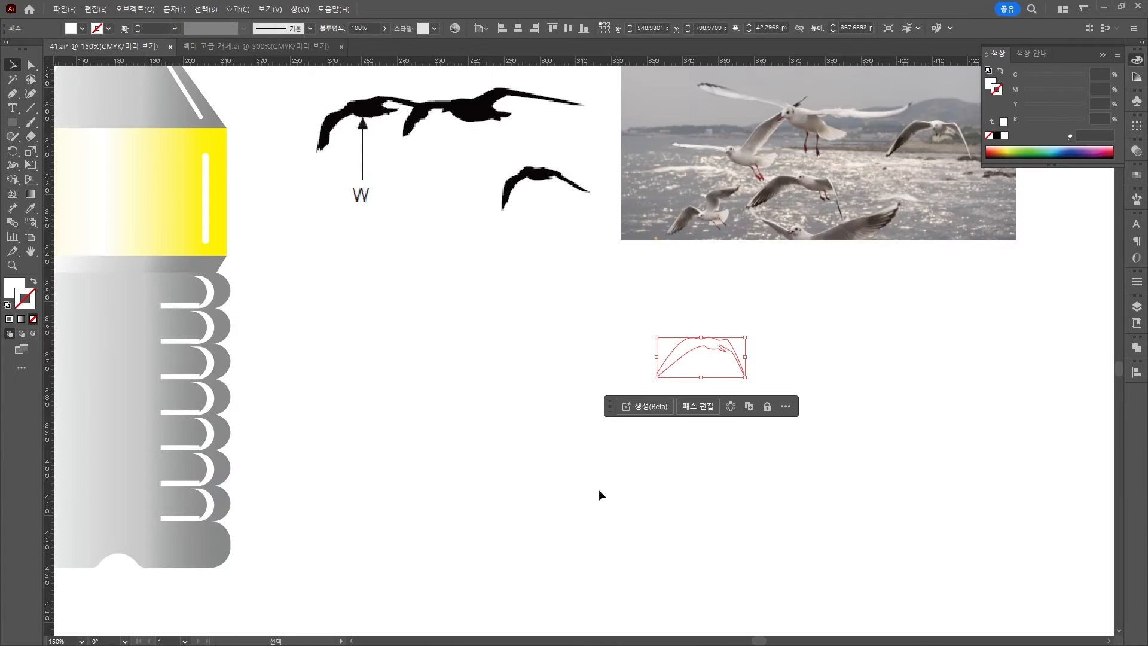
# Step: In Illustrator, duplicate the lowest curved rib highlight onto the gray bottle's base section and stretch it to about 6.5 × 12.5 mm
pyautogui.click(600, 496)
pyautogui.moveTo(208, 504); pyautogui.dragTo(829, 444)
pyautogui.scroll(-3, 378, 494)
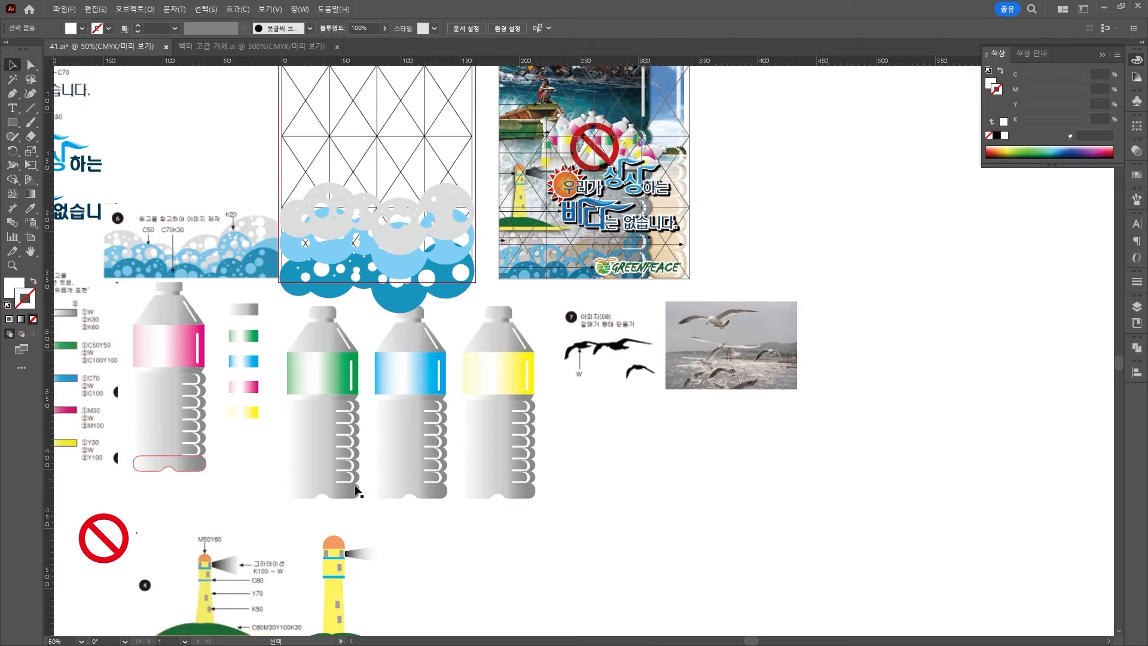
pyautogui.scroll(5, 551, 487)
pyautogui.click(403, 444)
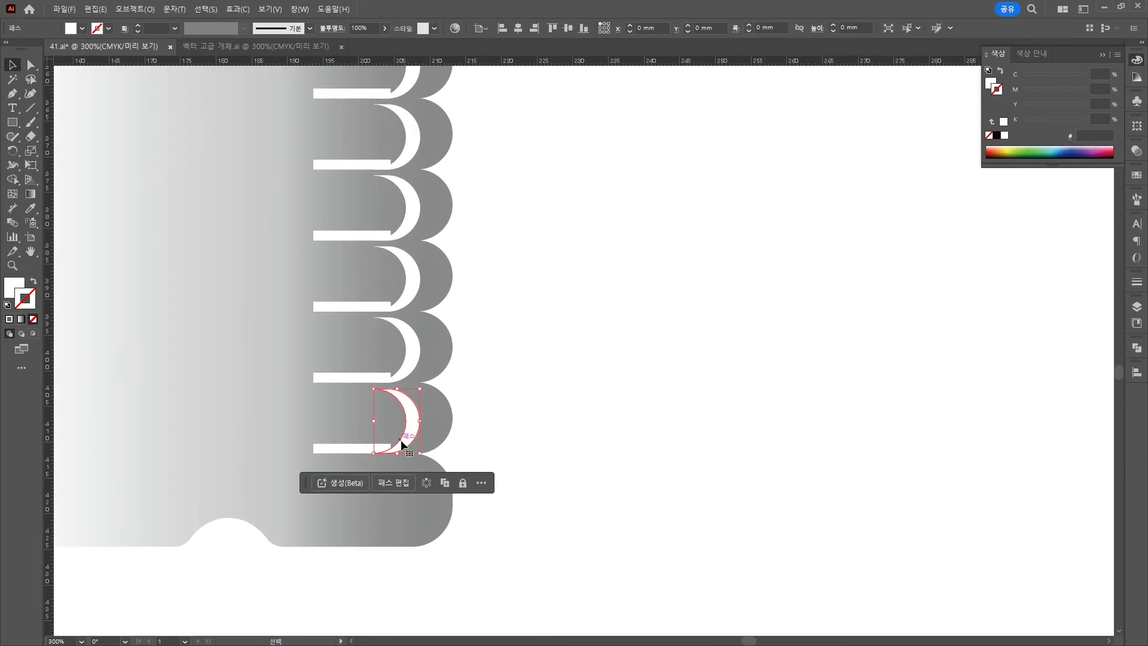
pyautogui.moveTo(406, 411); pyautogui.dragTo(407, 482)
pyautogui.moveTo(397, 525); pyautogui.dragTo(417, 508)
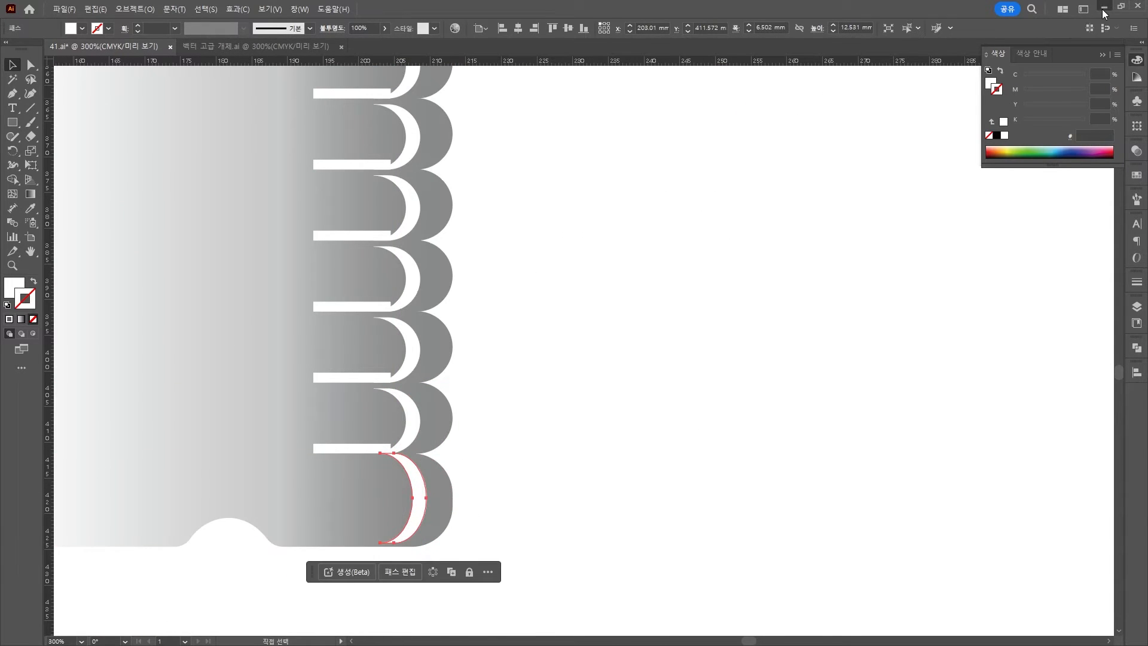
# Step: Return to the Photoshop poster and paste the curved base highlight as a smart object
pyautogui.click(1105, 9)
pyautogui.hotkey('ctrl', 'v')
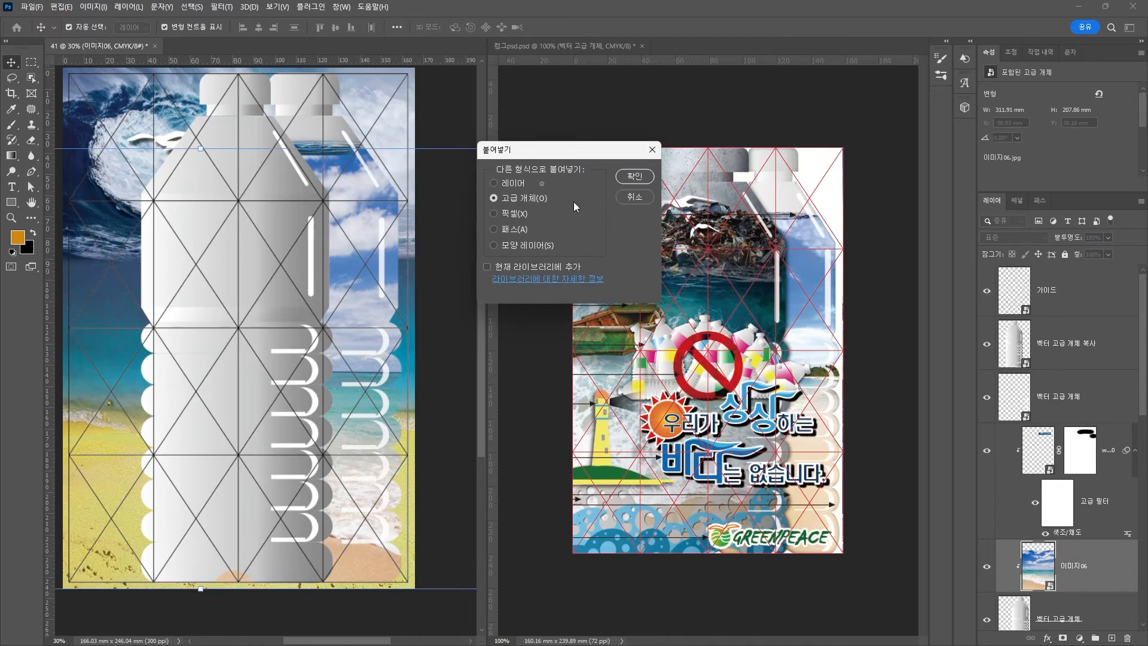
pyautogui.press('Return')
# Step: Move the curved highlight to the base of the rear bottle and enlarge it to about 9.06 × 16.76 mm
pyautogui.hotkey('shift', 'Right')
pyautogui.hotkey('shift', 'Right')
pyautogui.hotkey('shift', 'Right')
pyautogui.hotkey('shift', 'Right')
pyautogui.hotkey('shift', 'Right')
pyautogui.hotkey('shift', 'Right')
pyautogui.hotkey('shift', 'Right')
pyautogui.hotkey('shift', 'Right')
pyautogui.hotkey('shift', 'Right')
pyautogui.hotkey('shift', 'Right')
pyautogui.hotkey('shift', 'Right')
pyautogui.hotkey('shift', 'Right')
pyautogui.hotkey('shift', 'Right')
pyautogui.hotkey('shift', 'Right')
pyautogui.hotkey('shift', 'Right')
pyautogui.hotkey('shift', 'Right')
pyautogui.hotkey('shift', 'Right')
pyautogui.hotkey('shift', 'Right')
pyautogui.hotkey('shift', 'Right')
pyautogui.hotkey('shift', 'Right')
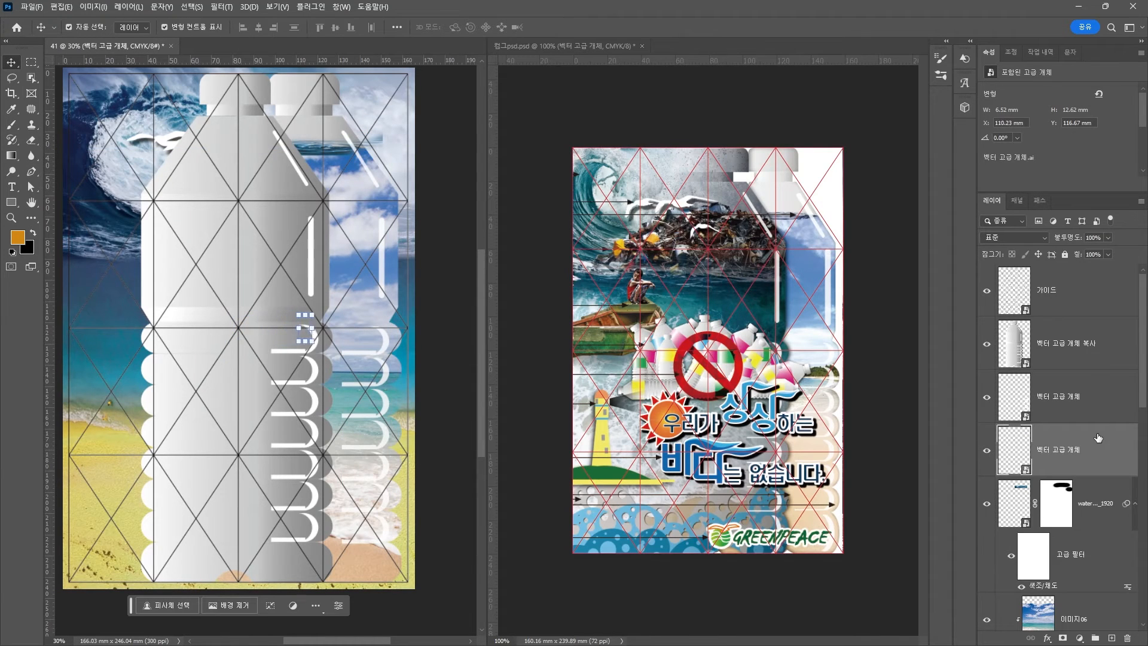
pyautogui.hotkey('shift', 'Right')
pyautogui.hotkey('shift', 'Right')
pyautogui.hotkey('shift', 'Right')
pyautogui.moveTo(342, 338); pyautogui.dragTo(385, 580)
pyautogui.hotkey('ctrl', 't')
pyautogui.press('Return')
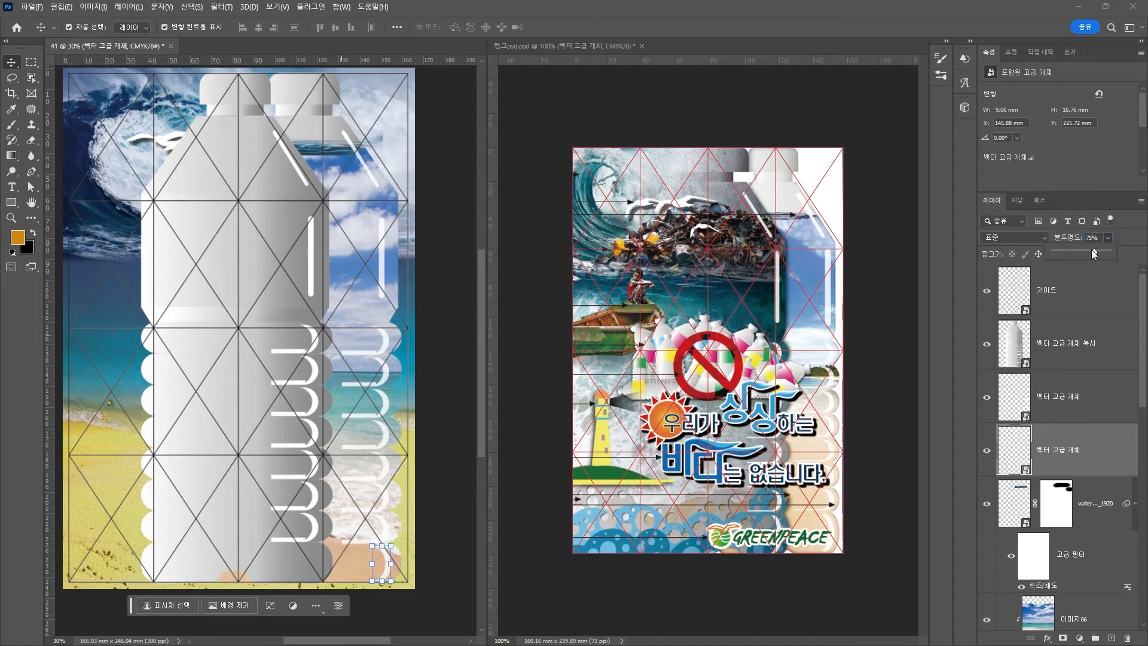
# Step: Lower the base highlight's opacity to about 75% and deselect it
pyautogui.moveTo(1093, 250); pyautogui.dragTo(1094, 250)
pyautogui.click(438, 390)
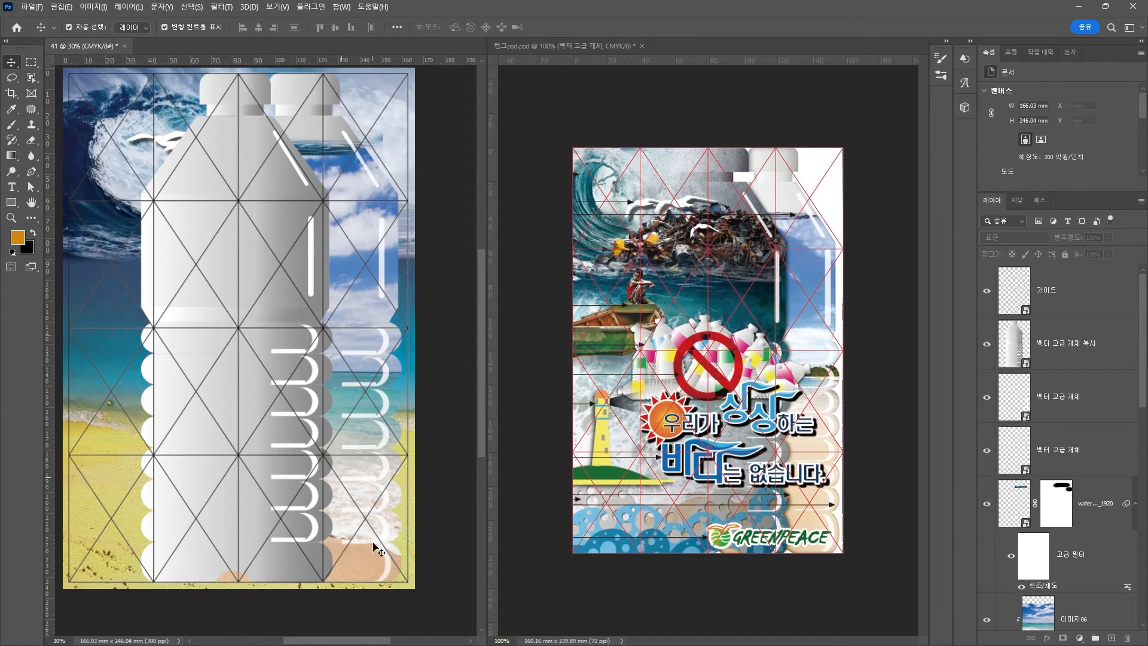
pyautogui.click(387, 555)
pyautogui.click(476, 583)
pyautogui.moveTo(305, 445); pyautogui.dragTo(337, 454)
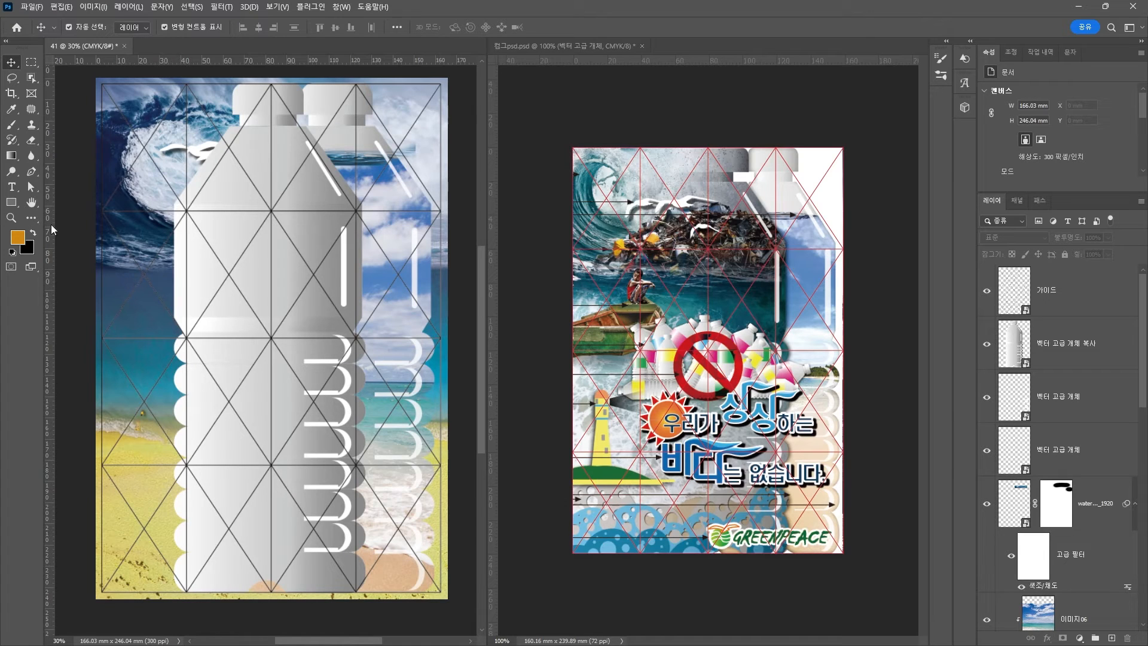
# Step: Merge the 이미지01 wave and 이미지05 beach photo layers into a single layer
pyautogui.click(138, 198)
pyautogui.scroll(-2, 1057, 566)
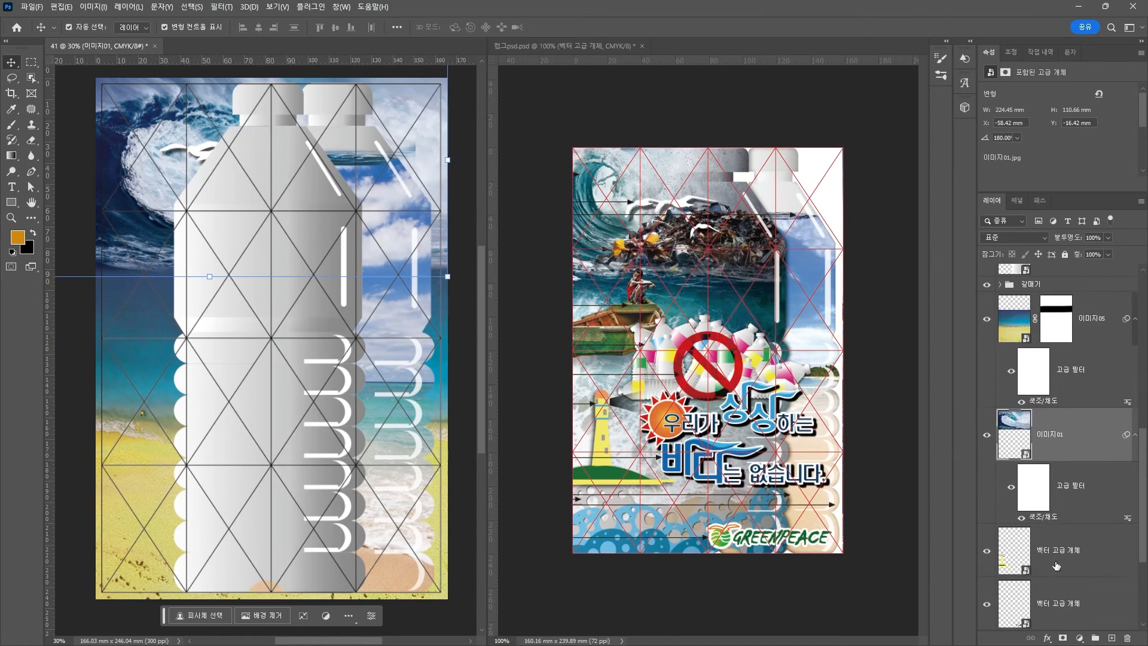
pyautogui.keyDown('shift'); pyautogui.click(1093, 318); pyautogui.keyUp('shift')
pyautogui.hotkey('ctrl', 'e')
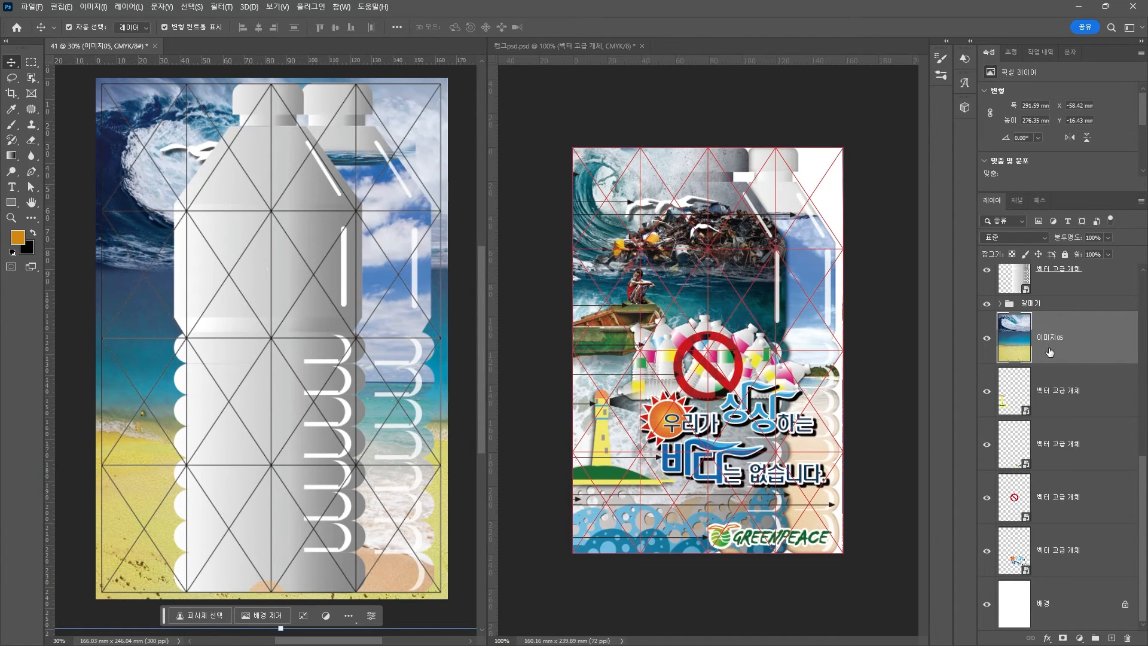
# Step: Move the merged sea photo layer above the front bottle, directly beneath the 가이드 layer
pyautogui.scroll(2, 1050, 372)
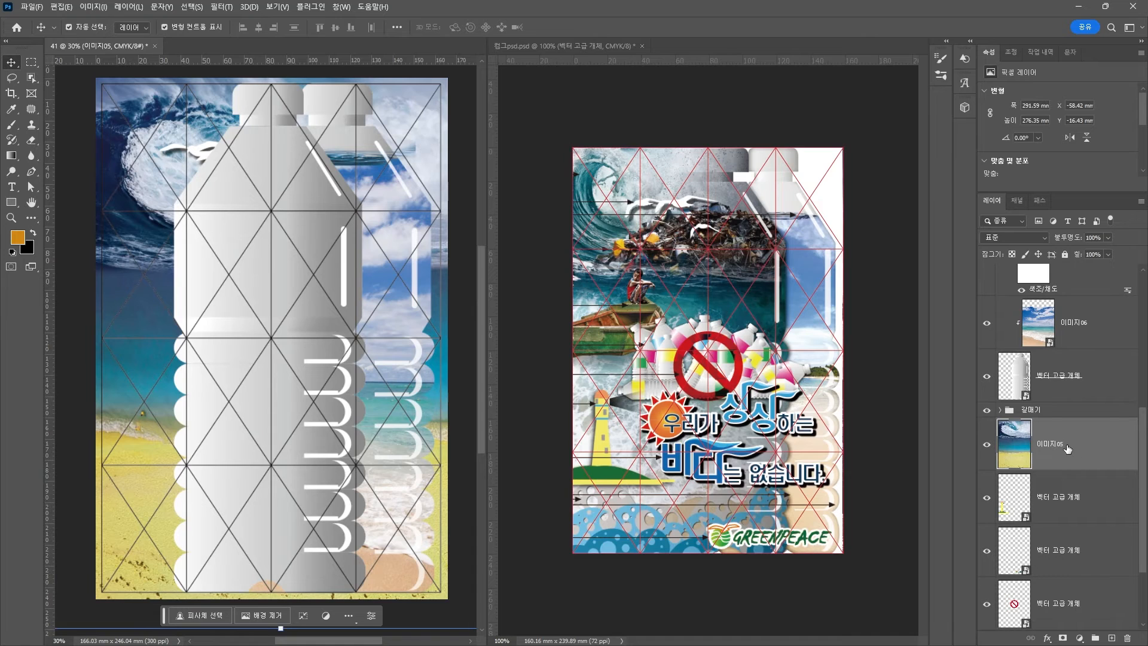
pyautogui.scroll(2, 1069, 567)
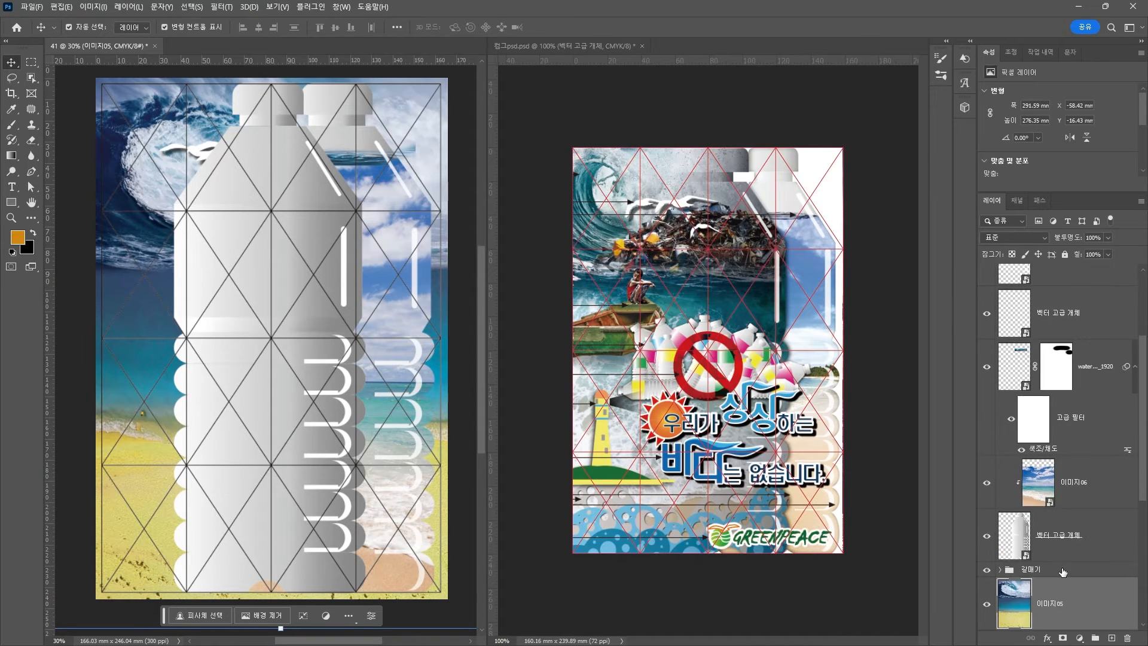
pyautogui.moveTo(1077, 531); pyautogui.dragTo(1061, 326)
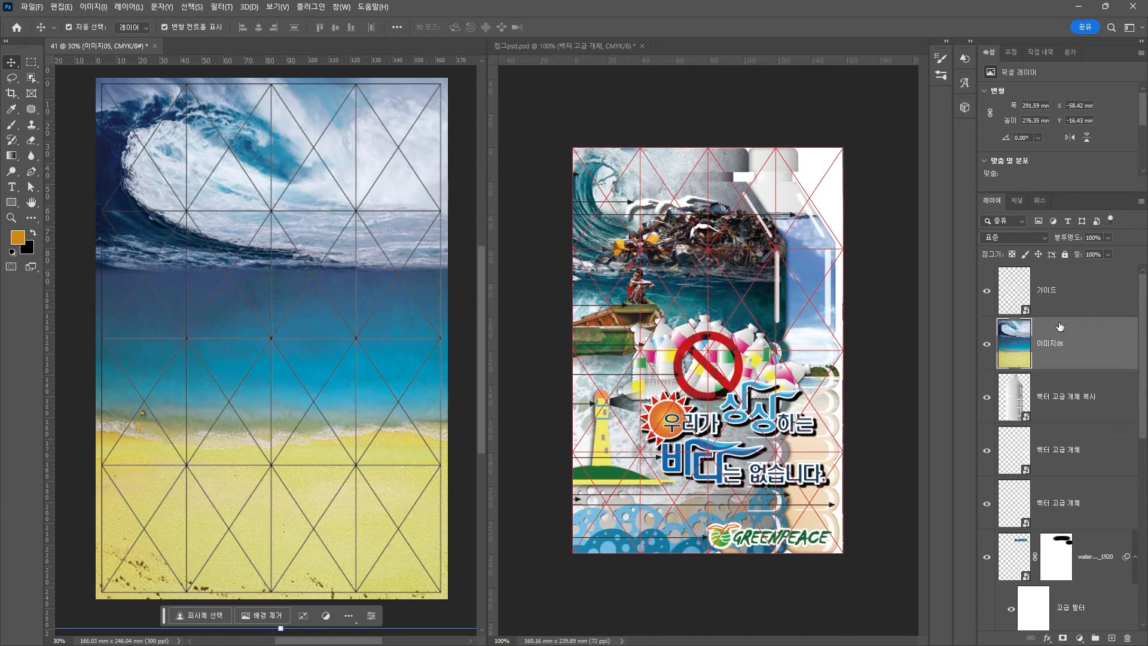
# Step: Duplicate the merged sea photo, clip the original to the front bottle, and place the copy between the rear bottle and the 갈매기 group
pyautogui.hotkey('ctrl', 'j')
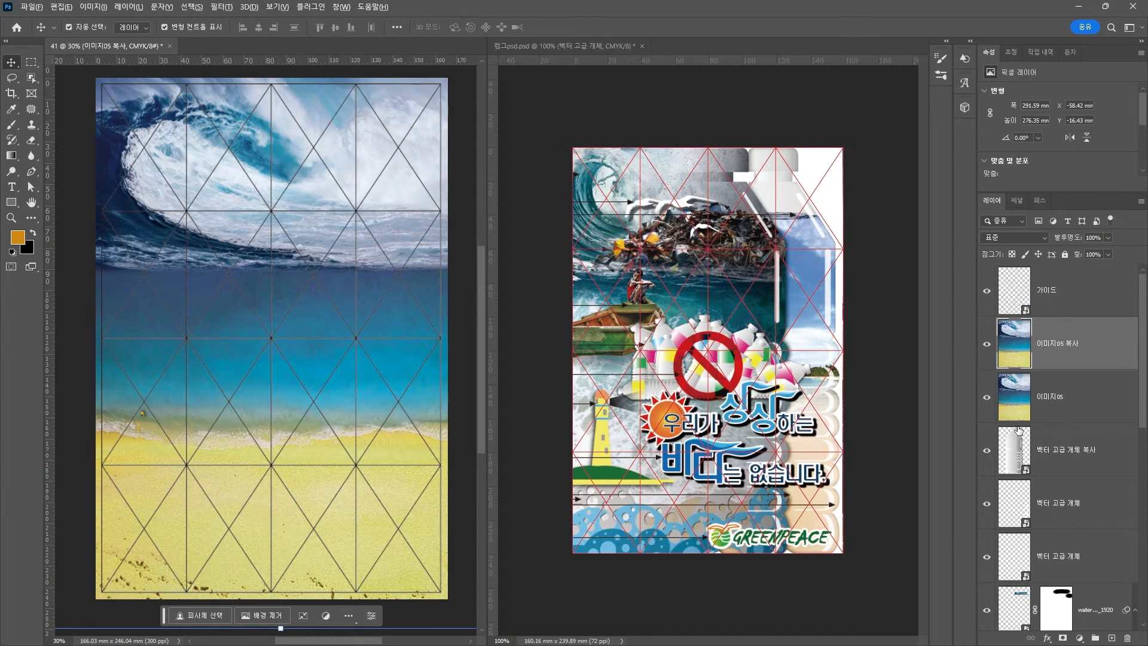
pyautogui.keyDown('alt'); pyautogui.click(1016, 422); pyautogui.keyUp('alt')
pyautogui.moveTo(1052, 357); pyautogui.dragTo(1062, 557)
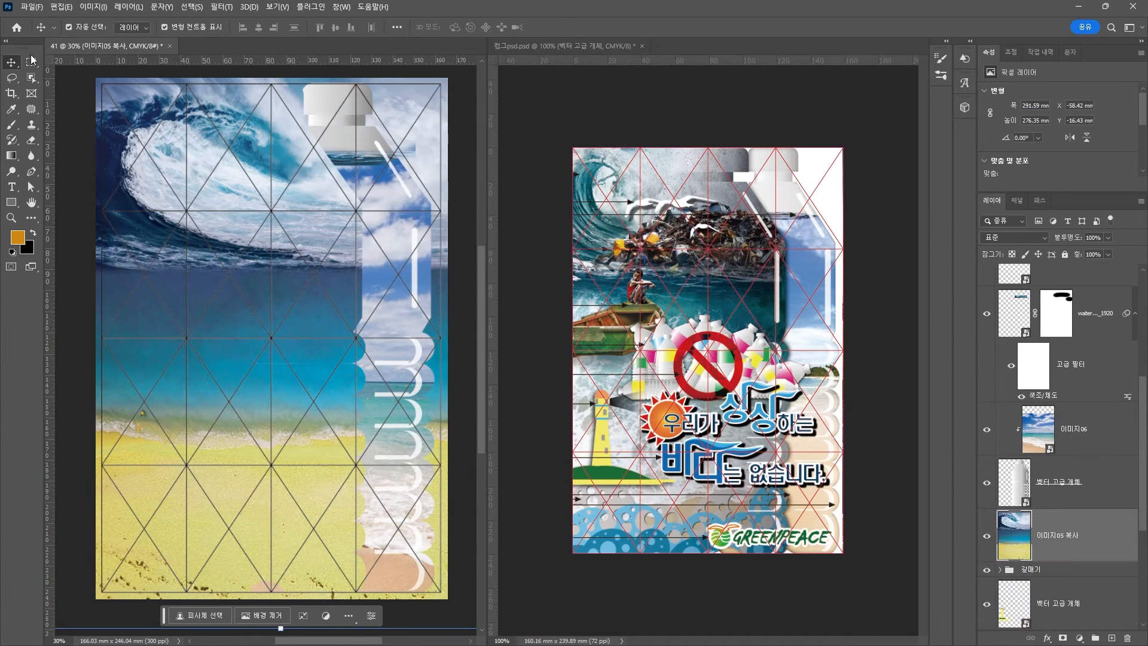
# Step: Add a layer mask to 이미지05 복사 and paint it black around the rear bottle's neck and along the poster's outer edge
pyautogui.click(31, 61)
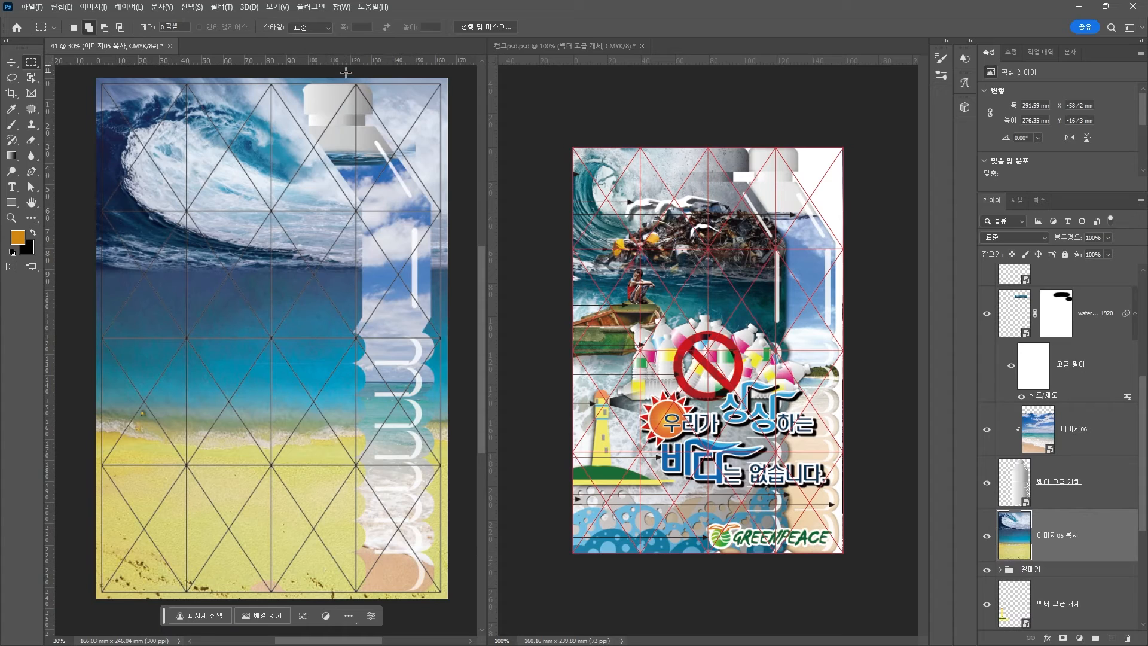
pyautogui.click(1063, 639)
pyautogui.click(11, 126)
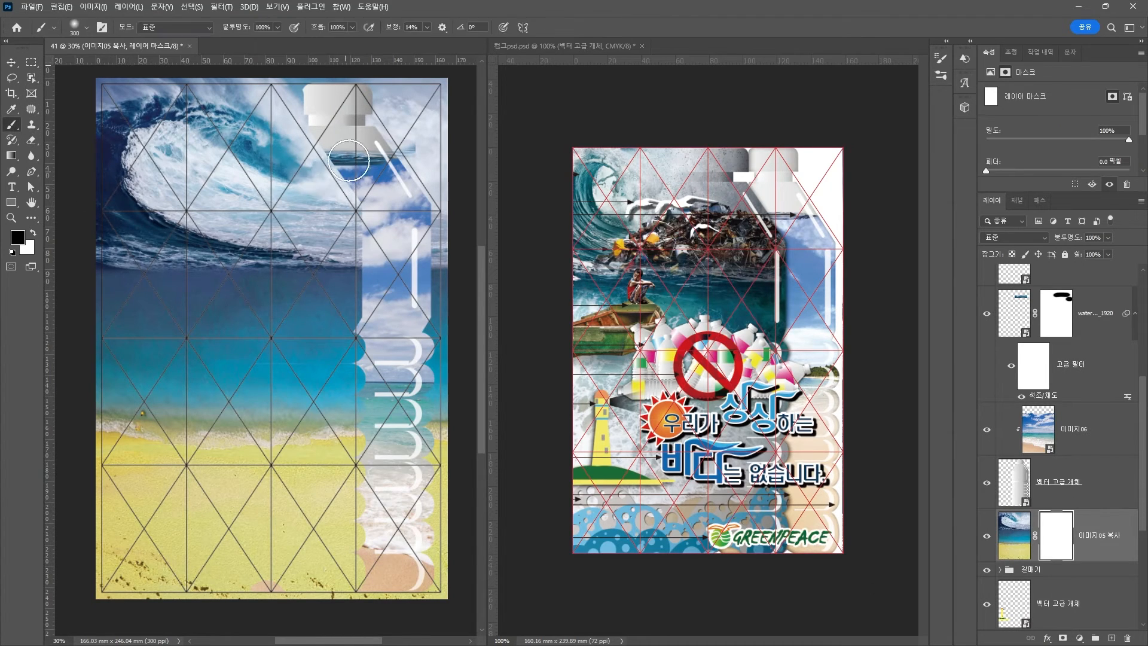
pyautogui.moveTo(392, 101)
pyautogui.mouseDown()
pyautogui.moveTo(410, 119)
pyautogui.moveTo(420, 333)
pyautogui.moveTo(407, 91)
pyautogui.moveTo(434, 583)
pyautogui.moveTo(302, 607)
pyautogui.mouseUp()
pyautogui.moveTo(321, 95)
pyautogui.mouseDown()
pyautogui.moveTo(357, 102)
pyautogui.moveTo(323, 81)
pyautogui.mouseUp()
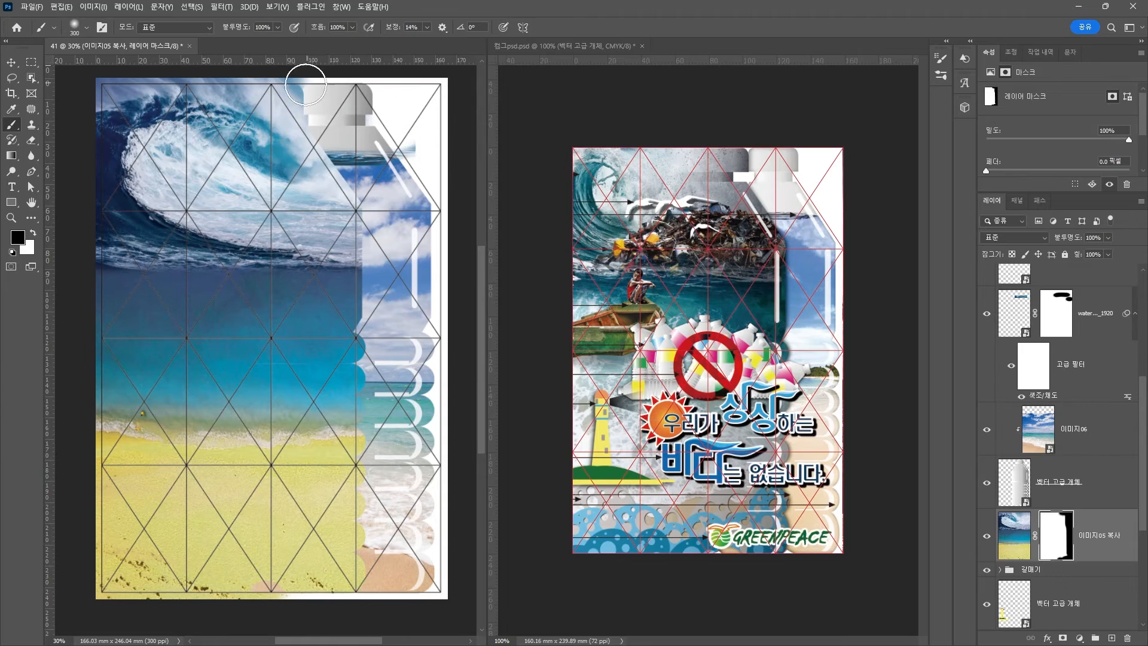
# Step: Merge the rear bottle's line highlights and base highlight into one layer
pyautogui.click(11, 61)
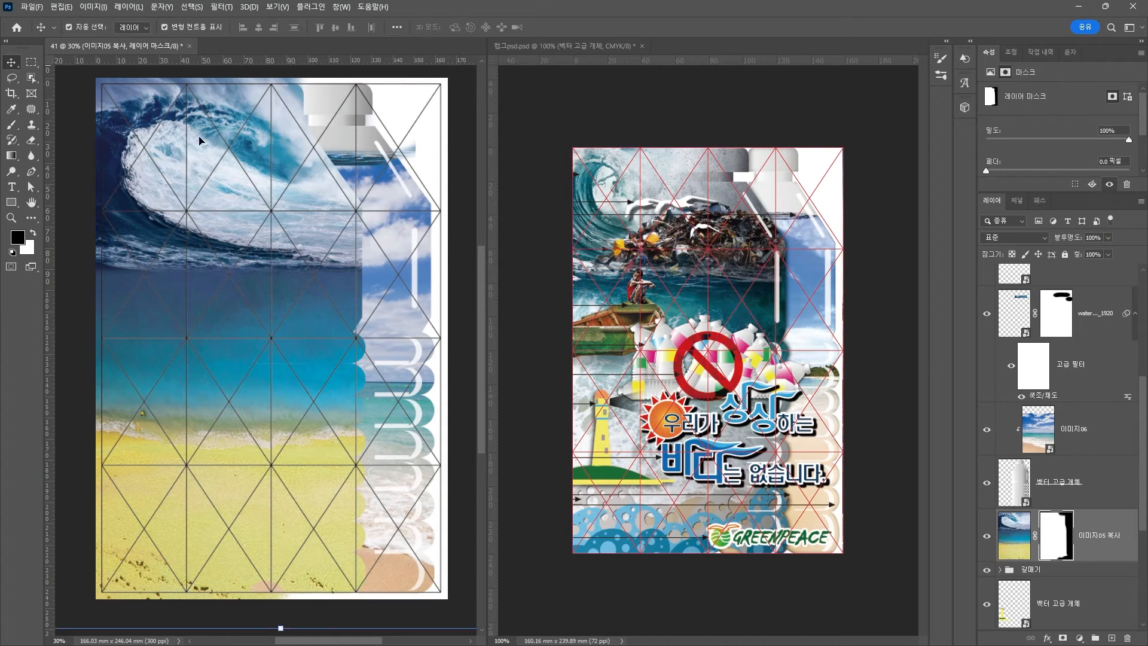
pyautogui.click(404, 188)
pyautogui.scroll(3, 1116, 341)
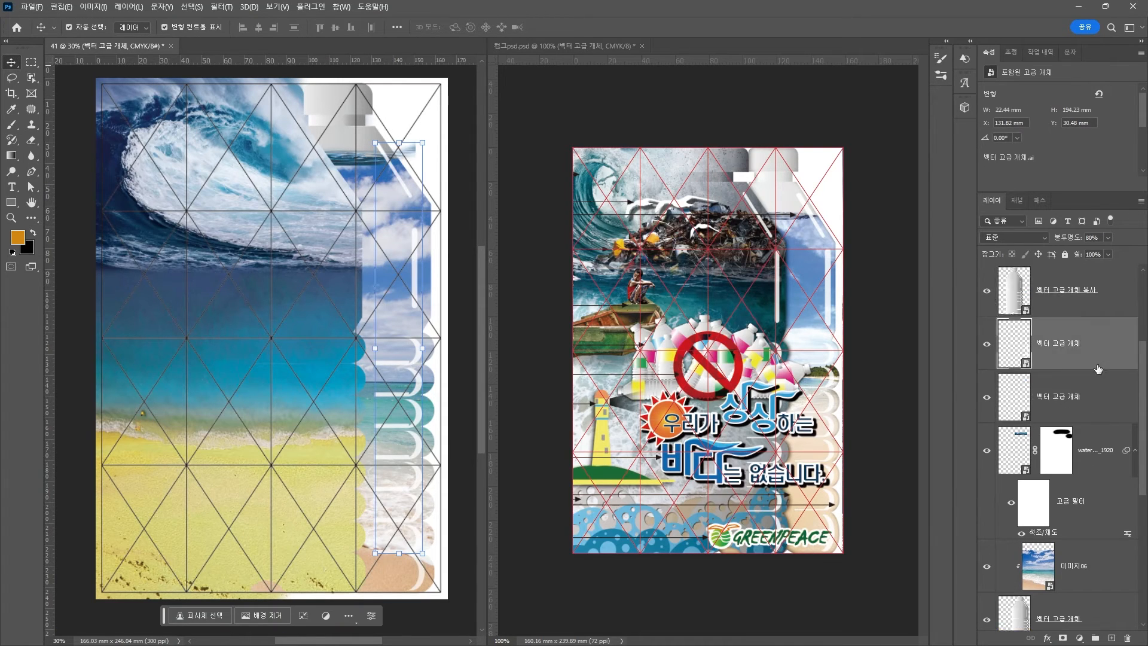
pyautogui.keyDown('shift'); pyautogui.click(1072, 450); pyautogui.keyUp('shift')
pyautogui.hotkey('ctrl', 'e')
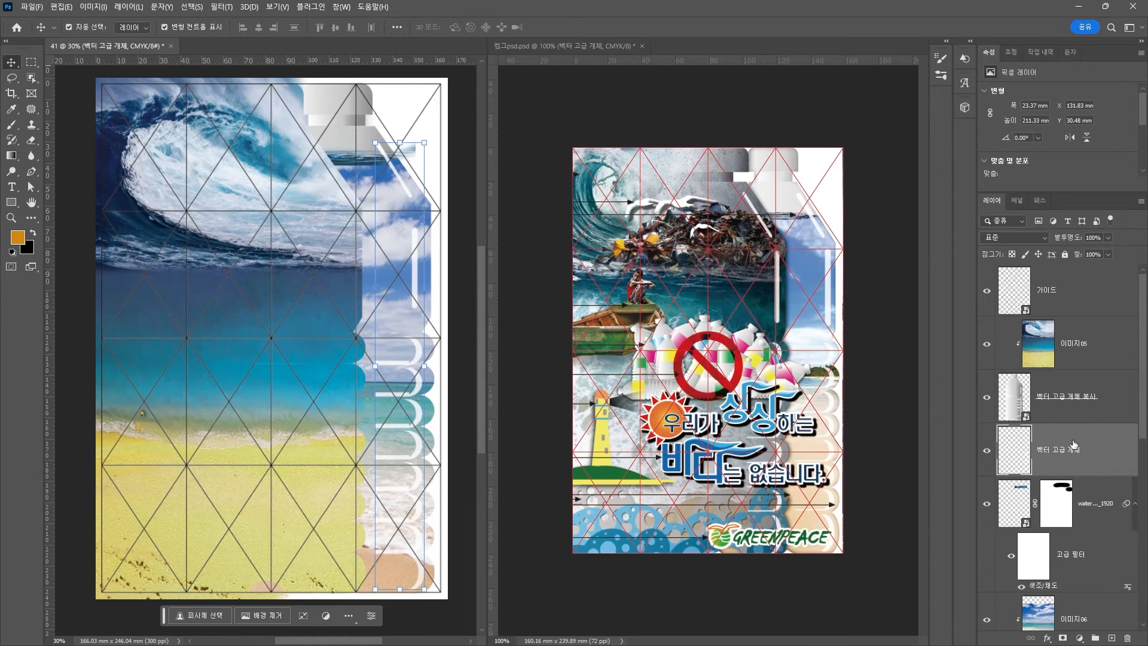
# Step: Duplicate the merged highlights, place the copy above the 이미지05 photo and clip it to the front bottle
pyautogui.hotkey('ctrl', 'j')
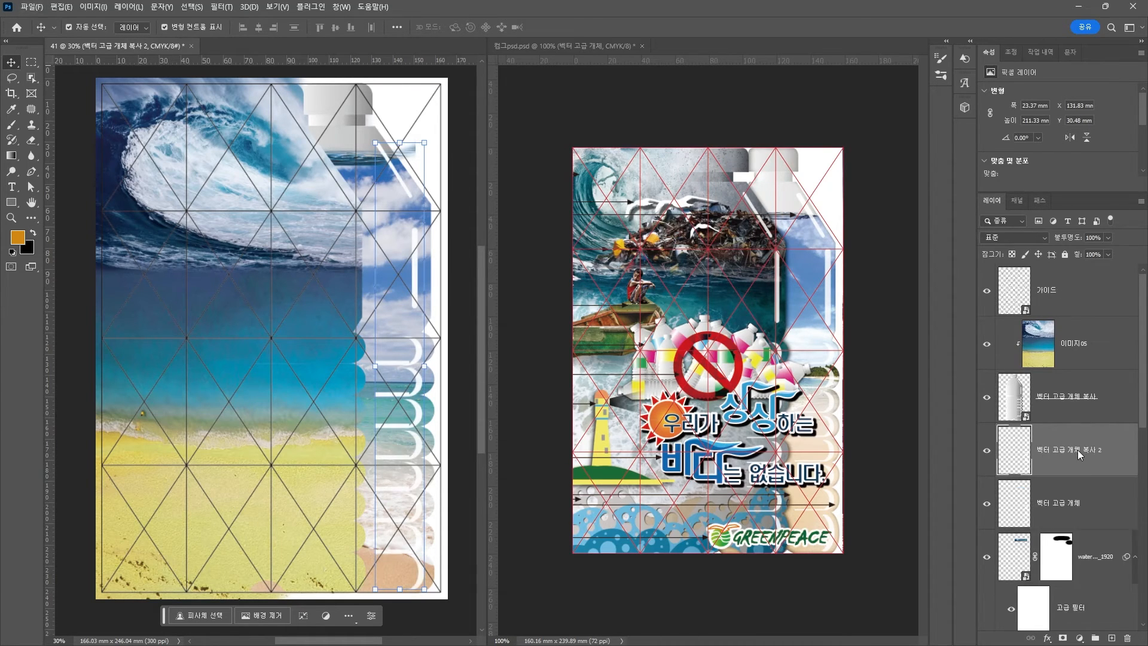
pyautogui.moveTo(1077, 451); pyautogui.dragTo(1085, 327)
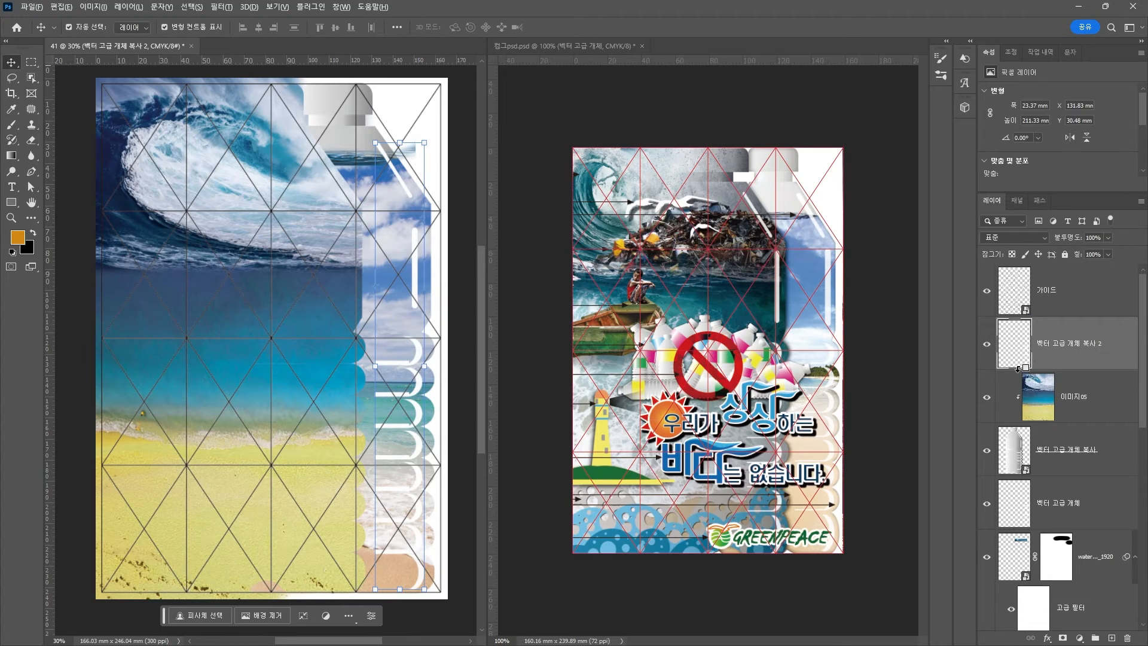
pyautogui.keyDown('alt'); pyautogui.click(1018, 369); pyautogui.keyUp('alt')
# Step: Shift the duplicated highlights horizontally onto the front bottle, to an X position of 95.42 mm
pyautogui.hotkey('shift', 'Left')
pyautogui.hotkey('shift', 'Left')
pyautogui.hotkey('shift', 'Left')
pyautogui.hotkey('shift', 'Left')
pyautogui.hotkey('shift', 'Left')
pyautogui.hotkey('shift', 'Left')
pyautogui.hotkey('shift', 'Left')
pyautogui.hotkey('shift', 'Left')
pyautogui.hotkey('shift', 'Left')
pyautogui.hotkey('shift', 'Left')
pyautogui.hotkey('shift', 'Left')
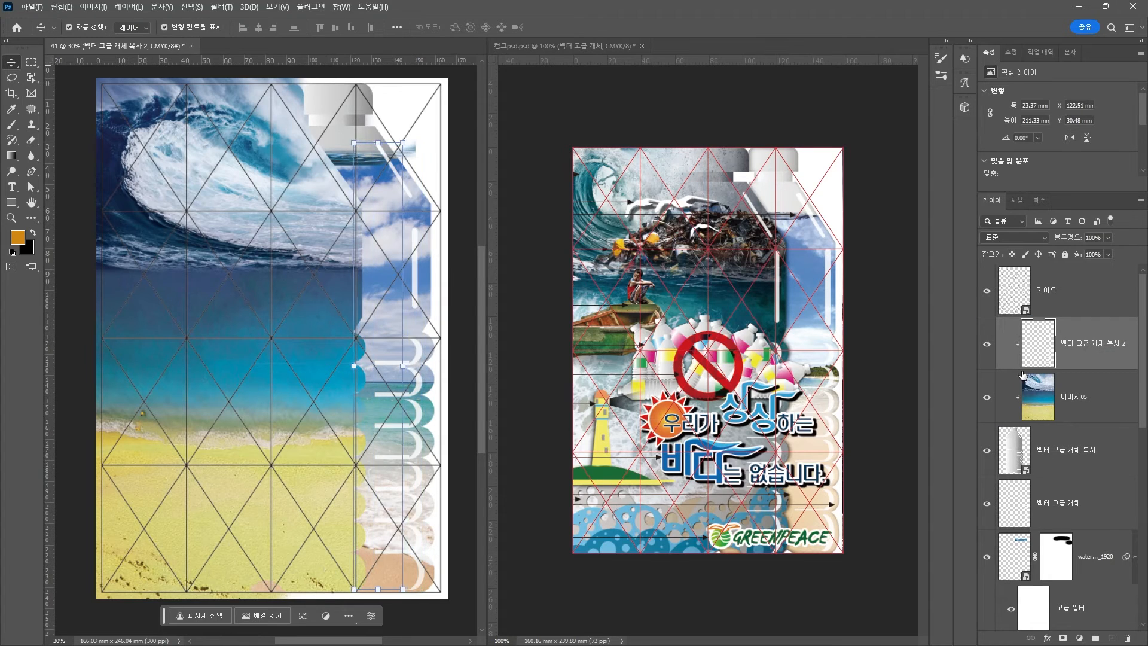
pyautogui.hotkey('shift', 'Left')
pyautogui.hotkey('shift', 'Left')
pyautogui.hotkey('shift', 'Left')
pyautogui.hotkey('shift', 'Left')
pyautogui.hotkey('shift', 'Left')
pyautogui.hotkey('shift', 'Left')
pyautogui.hotkey('shift', 'Left')
pyautogui.hotkey('shift', 'Left')
pyautogui.hotkey('shift', 'Left')
pyautogui.hotkey('shift', 'Left')
pyautogui.hotkey('shift', 'Left')
pyautogui.hotkey('shift', 'Left')
pyautogui.hotkey('shift', 'Left')
pyautogui.hotkey('shift', 'Left')
pyautogui.hotkey('shift', 'Left')
pyautogui.hotkey('shift', 'Left')
pyautogui.hotkey('shift', 'Left')
pyautogui.hotkey('shift', 'Left')
pyautogui.hotkey('shift', 'Left')
pyautogui.hotkey('shift', 'Left')
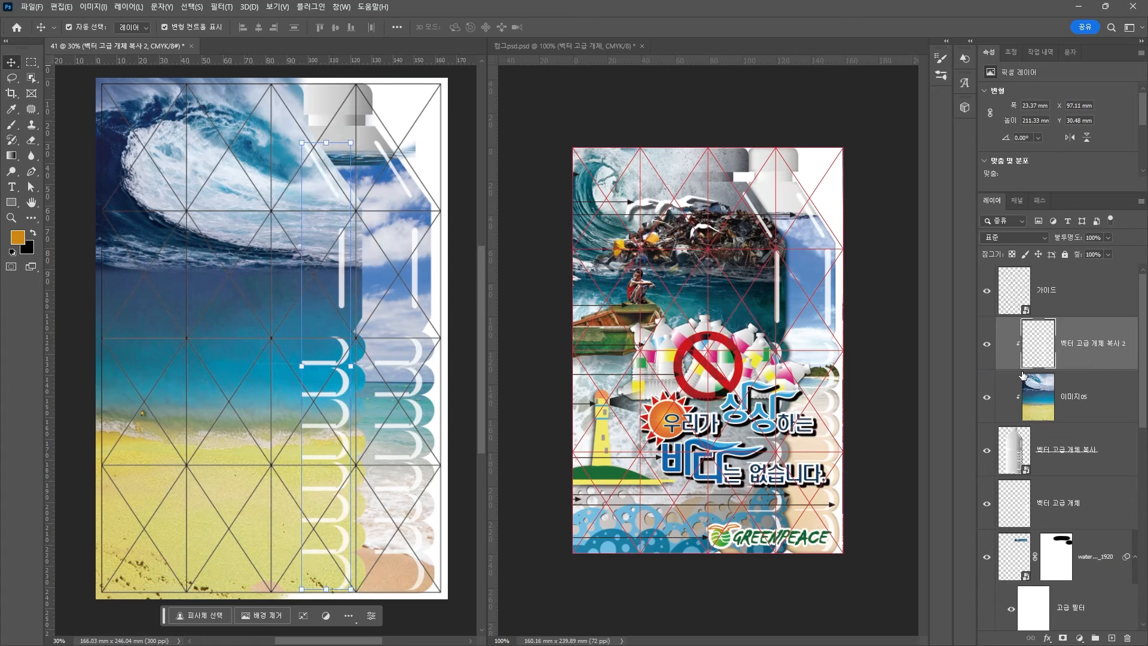
pyautogui.hotkey('shift', 'Left')
pyautogui.hotkey('shift', 'Left')
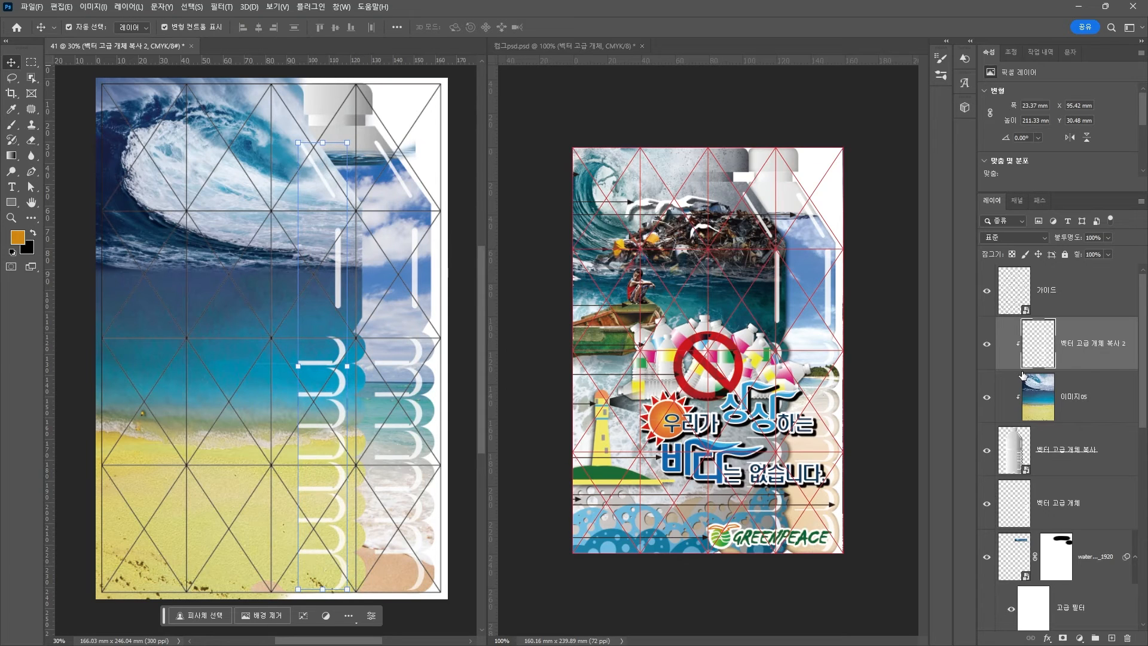
# Step: Paint more black on the 이미지05 복사 layer's mask over the rear bottle's area
pyautogui.scroll(-5, 1062, 567)
pyautogui.click(1100, 353)
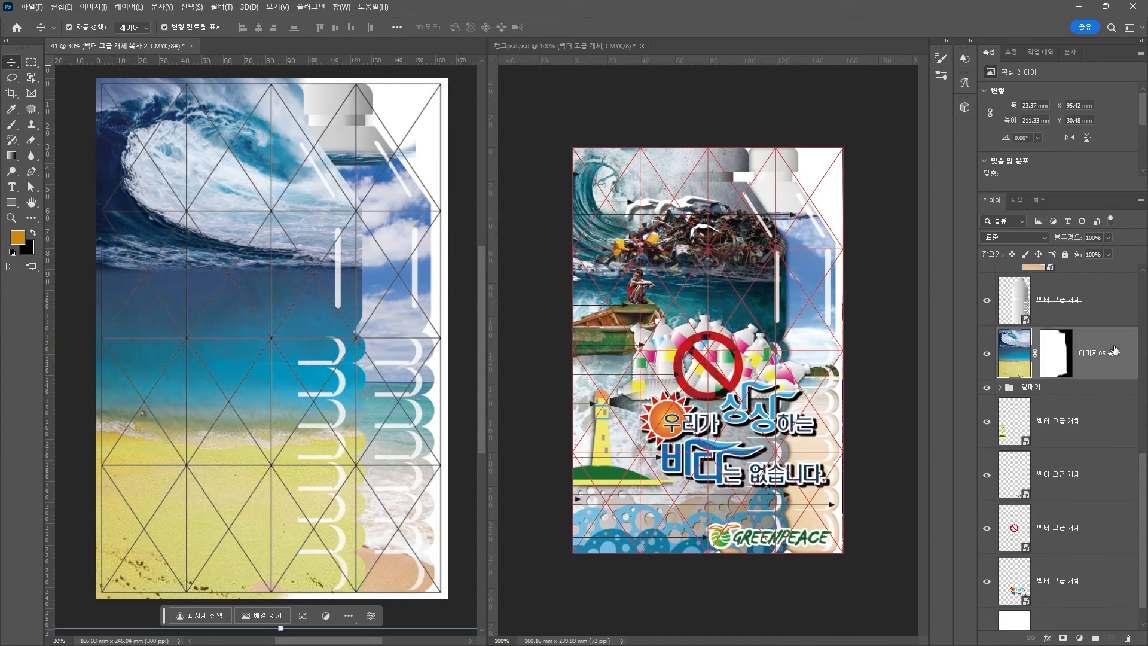
pyautogui.click(18, 125)
pyautogui.click(33, 233)
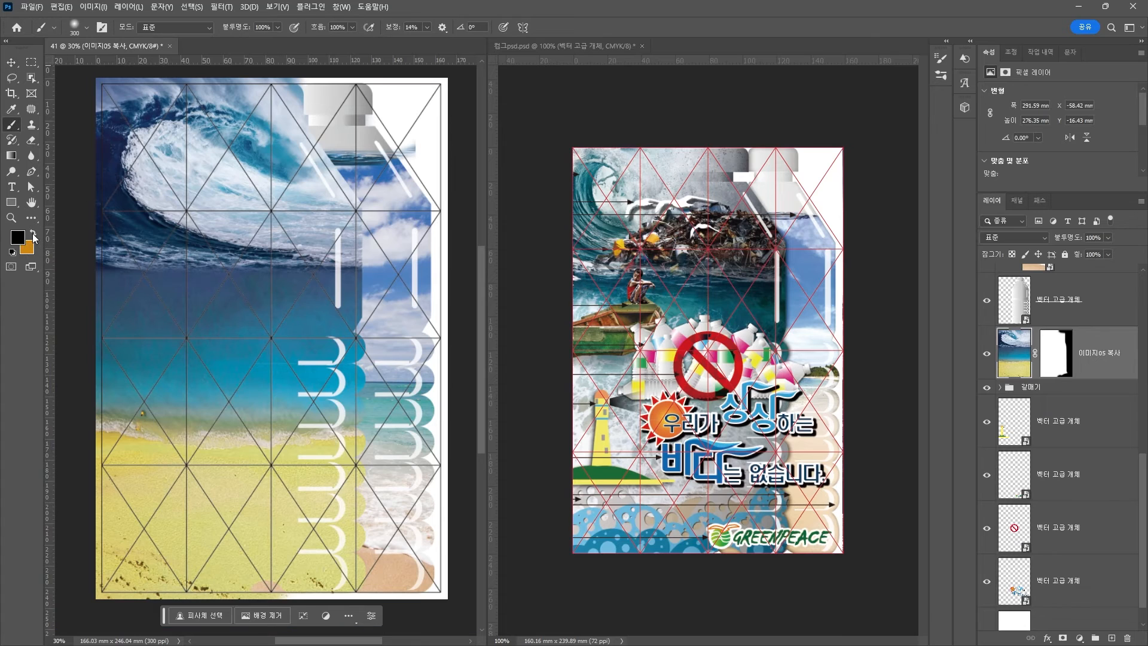
pyautogui.click(1061, 340)
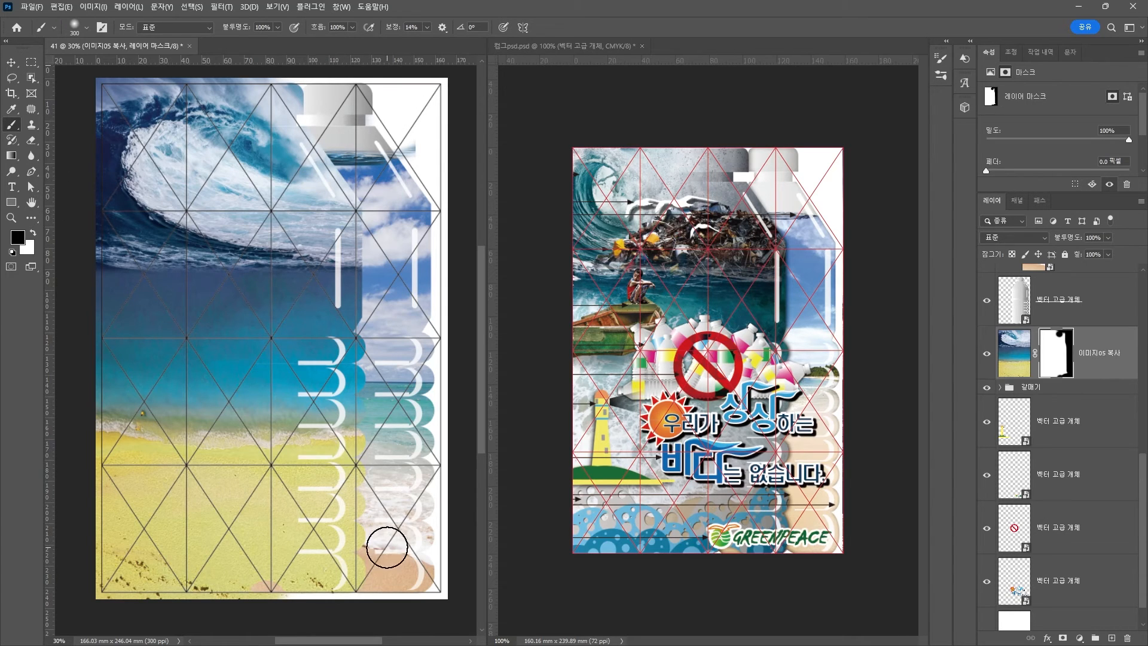
# Step: Move the 갈매기 group to the top of the layer stack, above the 가이드 layer
pyautogui.click(14, 63)
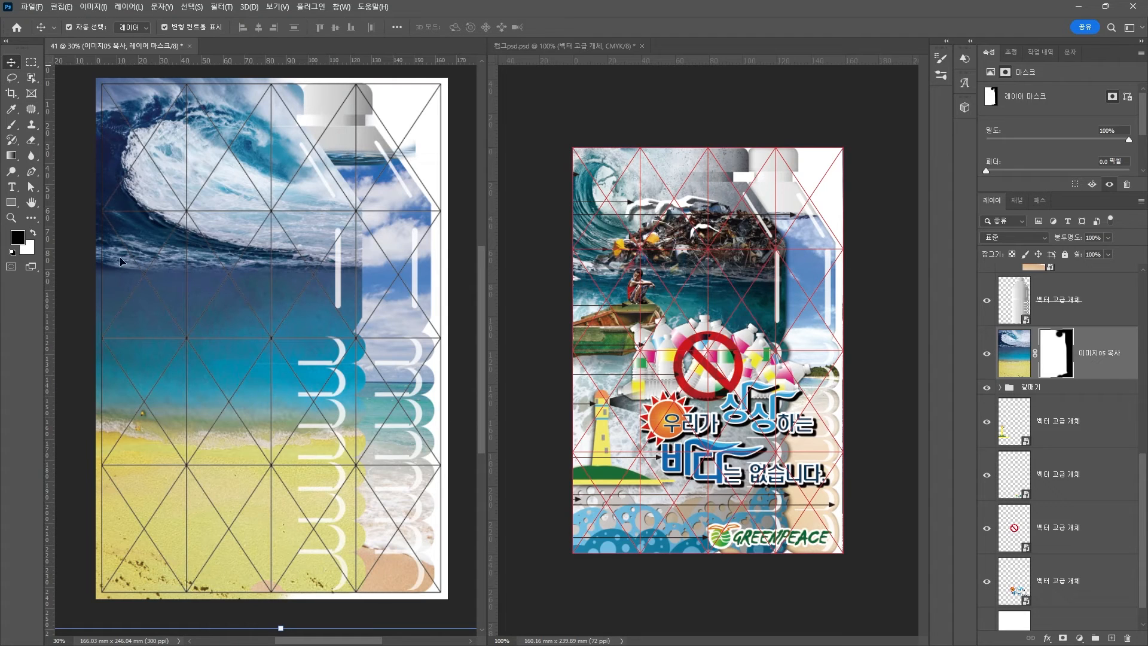
pyautogui.moveTo(1062, 392); pyautogui.dragTo(1068, 272)
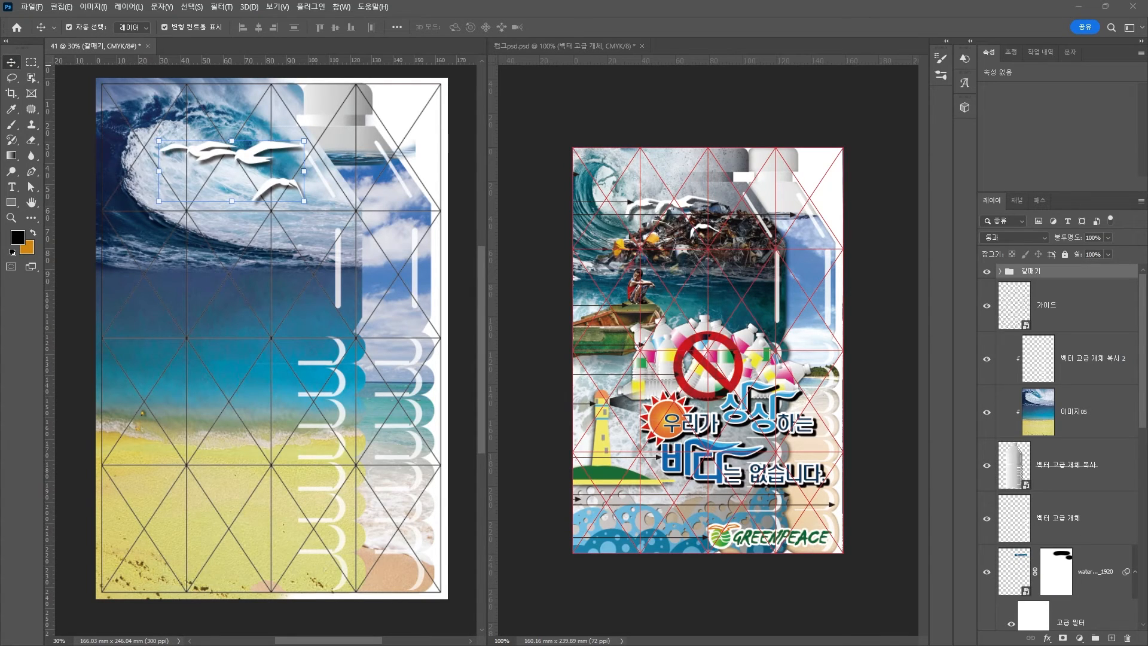
# Step: Place the 이미지02 scrap-heap photo at about 153 x 102 mm and put its layer directly below 가이드
pyautogui.moveTo(3, 418); pyautogui.dragTo(259, 355)
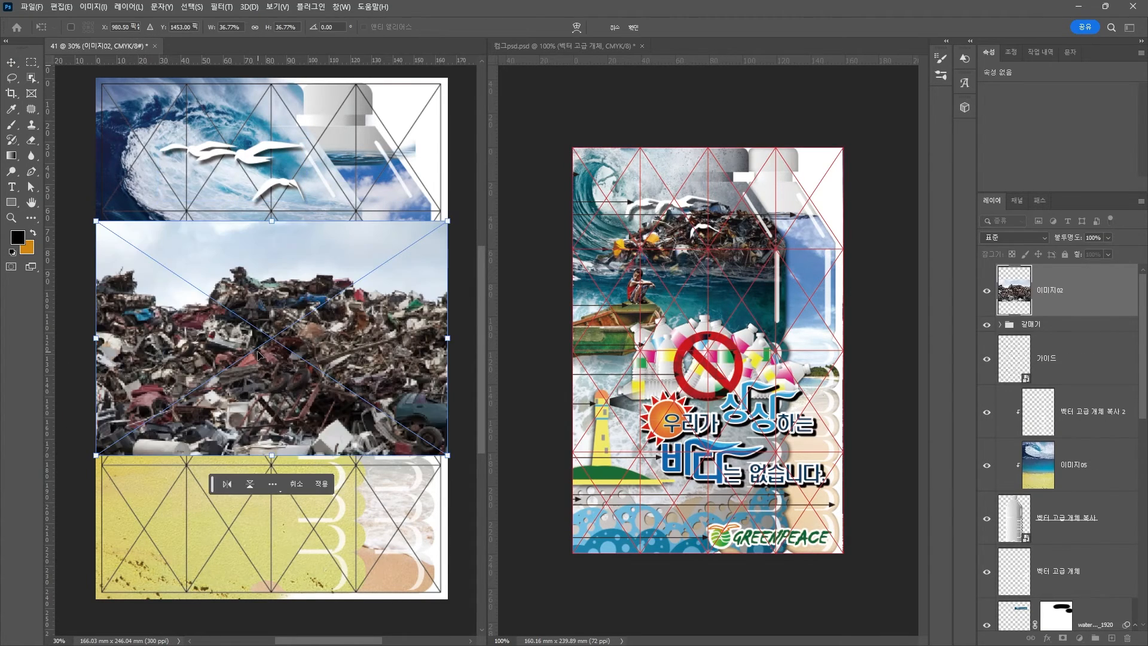
pyautogui.moveTo(447, 221); pyautogui.dragTo(435, 260)
pyautogui.moveTo(344, 322); pyautogui.dragTo(371, 233)
pyautogui.press('Return')
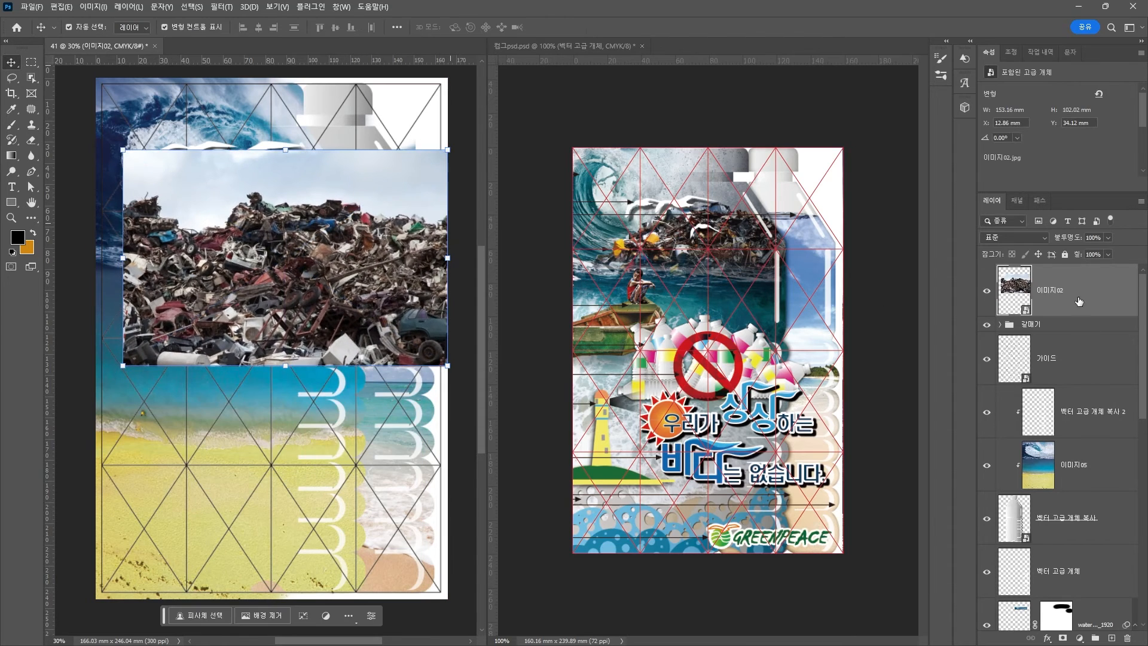
pyautogui.moveTo(1083, 309); pyautogui.dragTo(1040, 393)
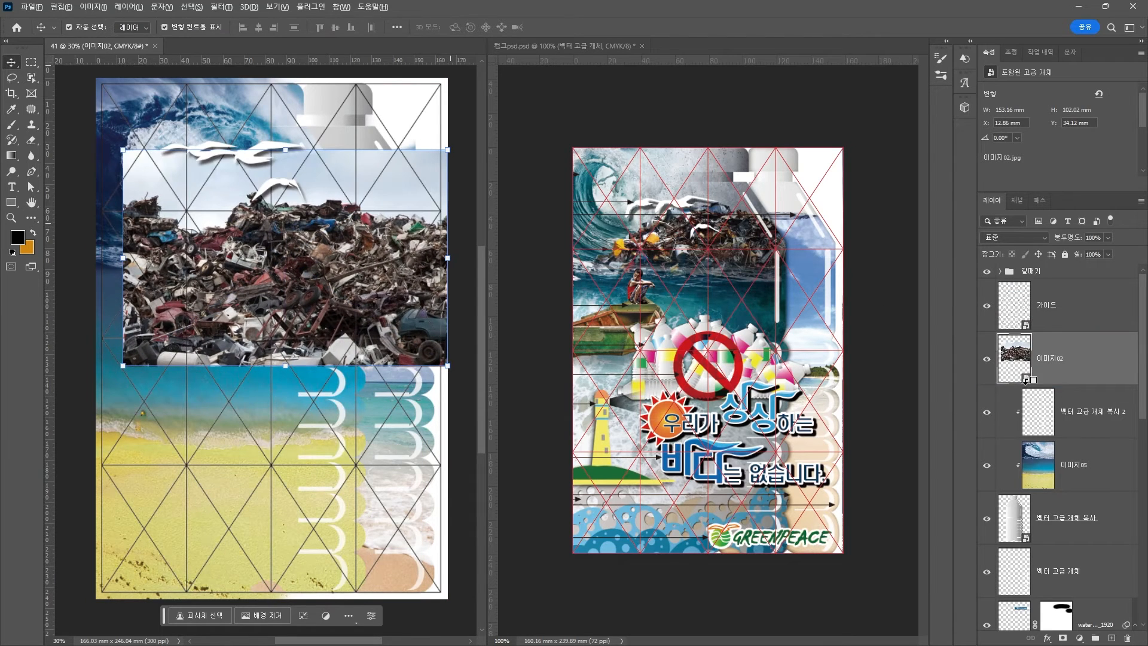
pyautogui.keyDown('alt'); pyautogui.click(1027, 381); pyautogui.keyUp('alt')
pyautogui.moveTo(306, 273); pyautogui.dragTo(272, 282)
pyautogui.keyDown('alt'); pyautogui.click(1108, 384); pyautogui.keyUp('alt')
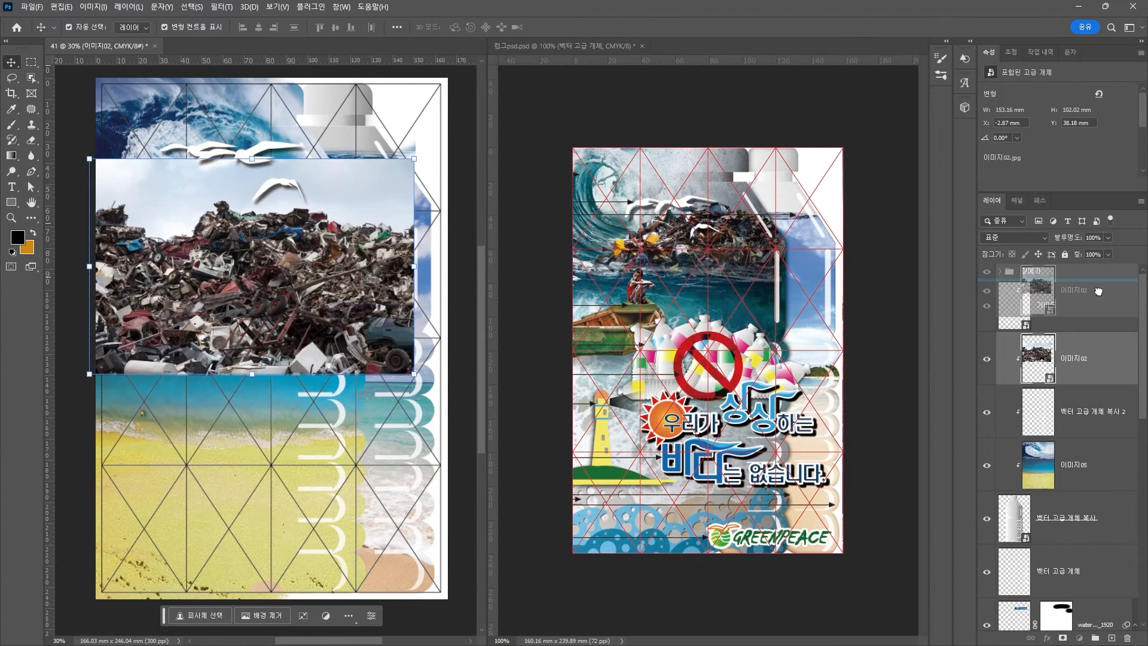
pyautogui.keyDown('alt'); pyautogui.click(1108, 385); pyautogui.keyUp('alt')
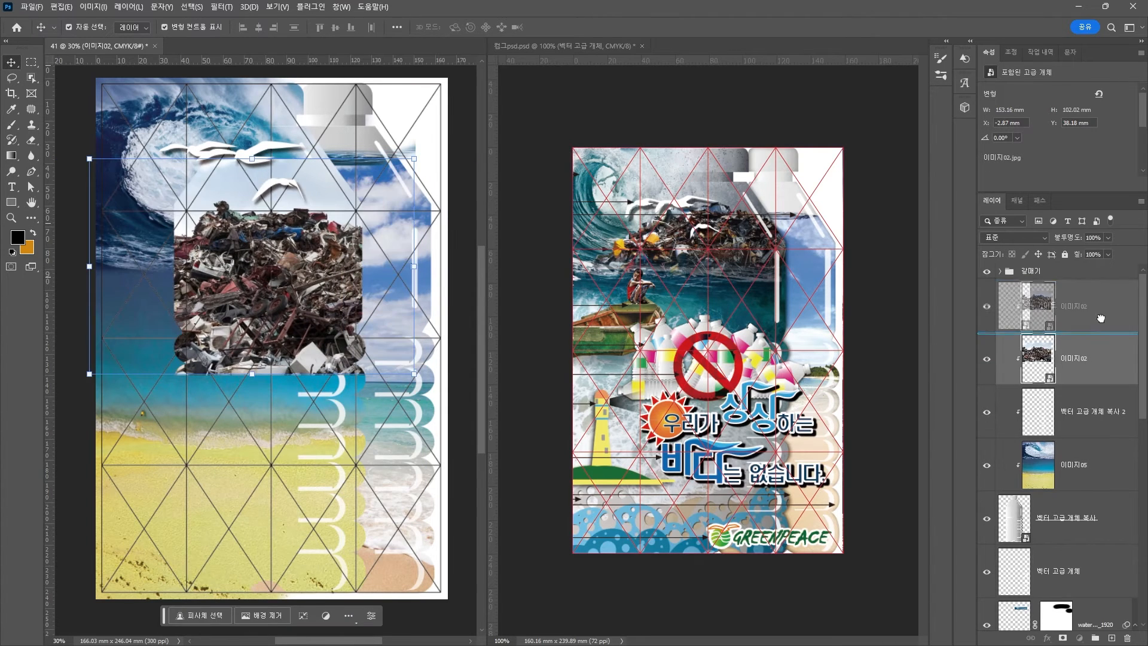
pyautogui.keyDown('alt'); pyautogui.click(1030, 381); pyautogui.keyUp('alt')
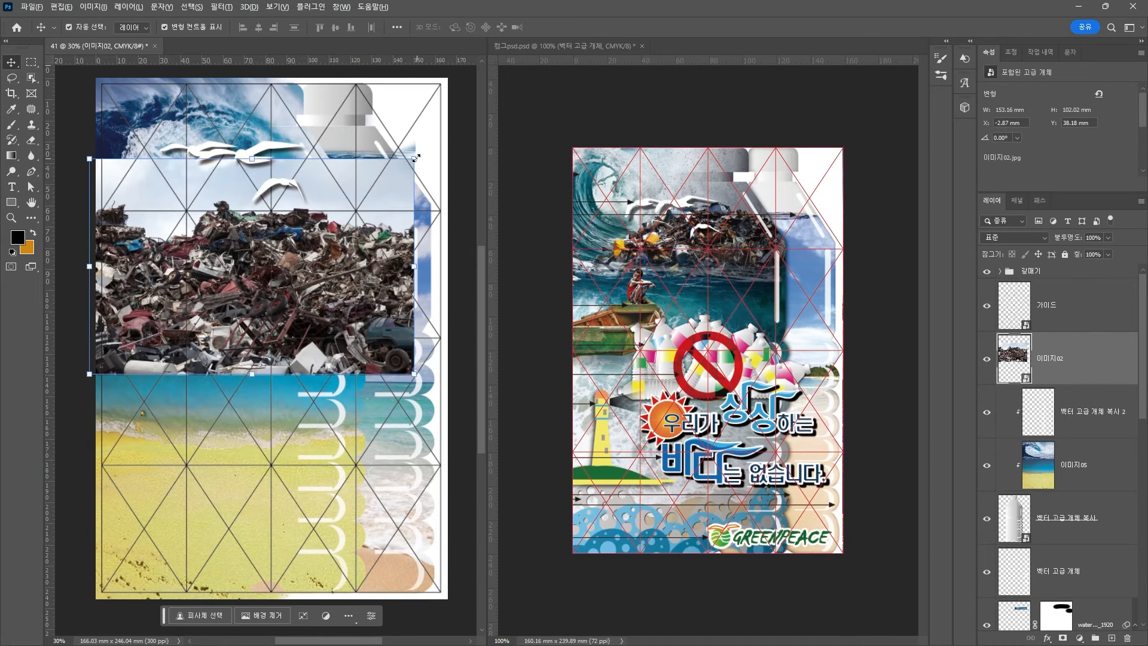
# Step: Scale the 이미지02 photo to about 113 x 75 mm and position it behind the seagulls at X 17.01, Y 29.71 mm
pyautogui.moveTo(417, 158); pyautogui.dragTo(386, 177)
pyautogui.moveTo(289, 278); pyautogui.dragTo(303, 226)
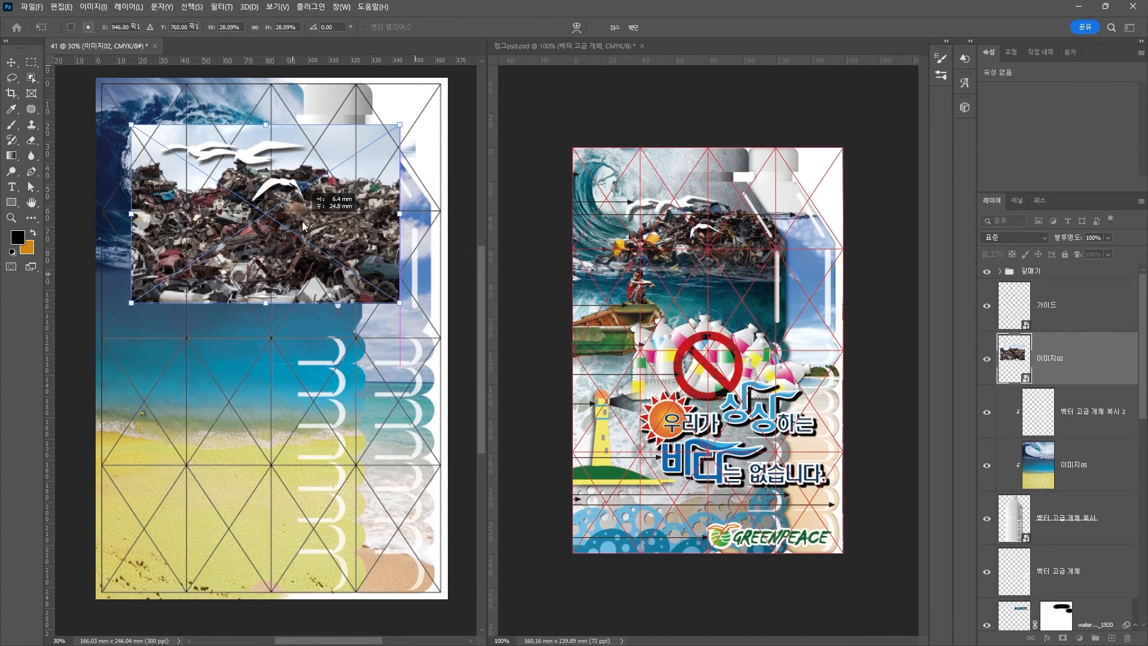
pyautogui.moveTo(400, 124); pyautogui.dragTo(388, 135)
pyautogui.moveTo(337, 201); pyautogui.dragTo(318, 207)
pyautogui.press('Return')
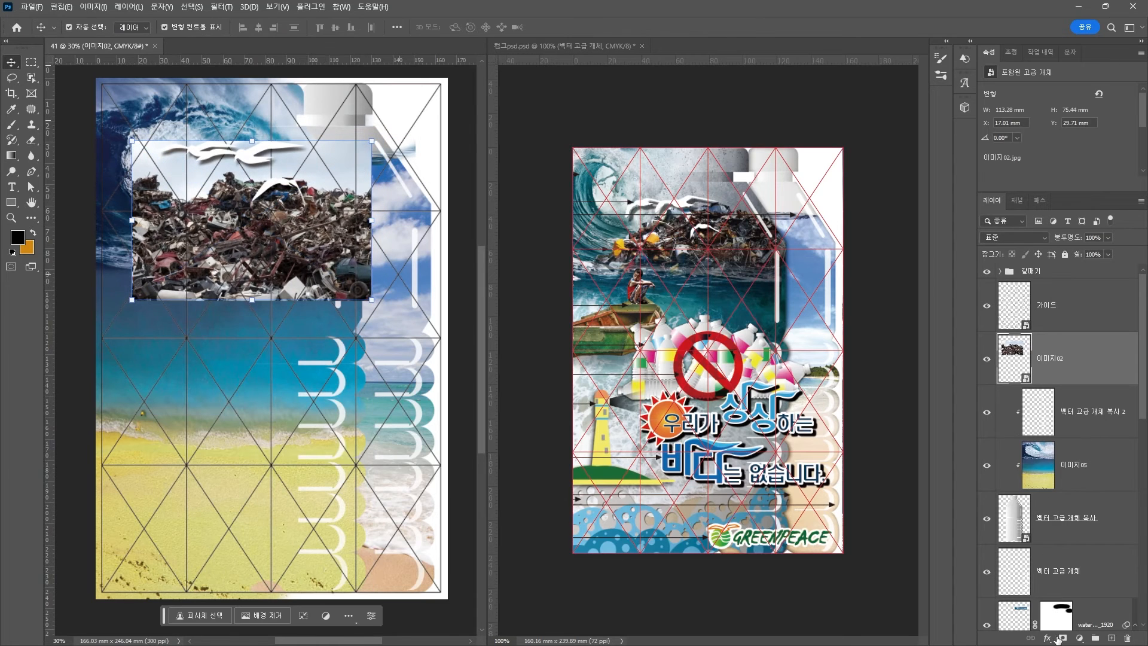
# Step: Add a layer mask to 이미지02 and paint out the sky above the scrap heap and its outer side and lower edges
pyautogui.click(1063, 639)
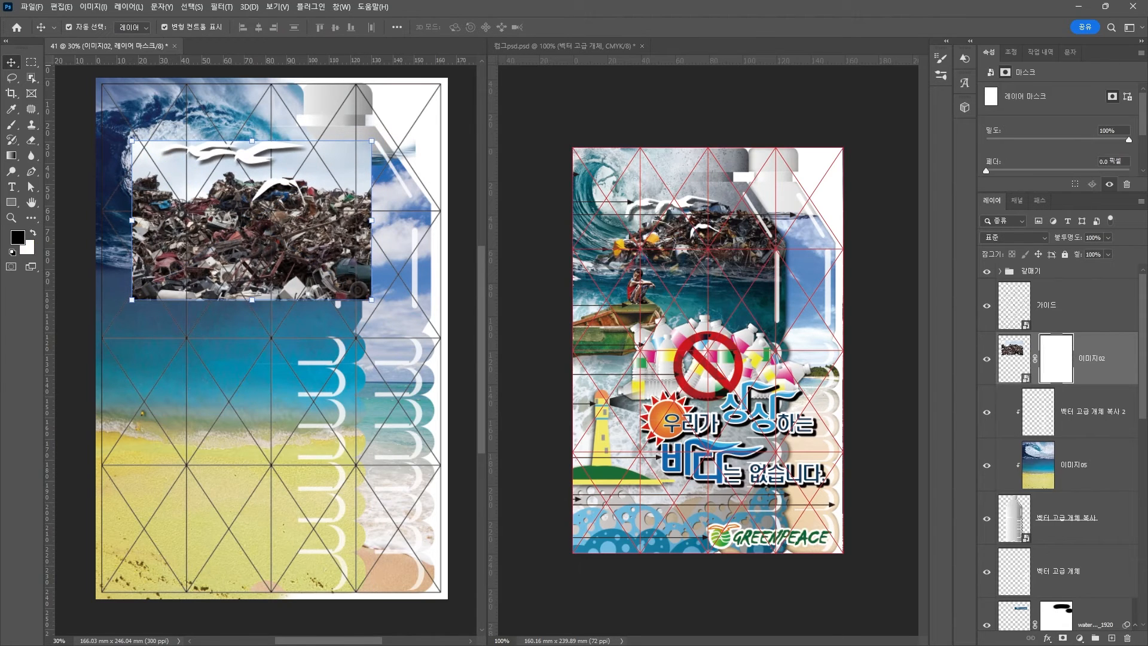
pyautogui.click(11, 125)
pyautogui.moveTo(204, 125)
pyautogui.mouseDown()
pyautogui.moveTo(303, 131)
pyautogui.moveTo(328, 152)
pyautogui.moveTo(376, 157)
pyautogui.moveTo(388, 206)
pyautogui.mouseUp()
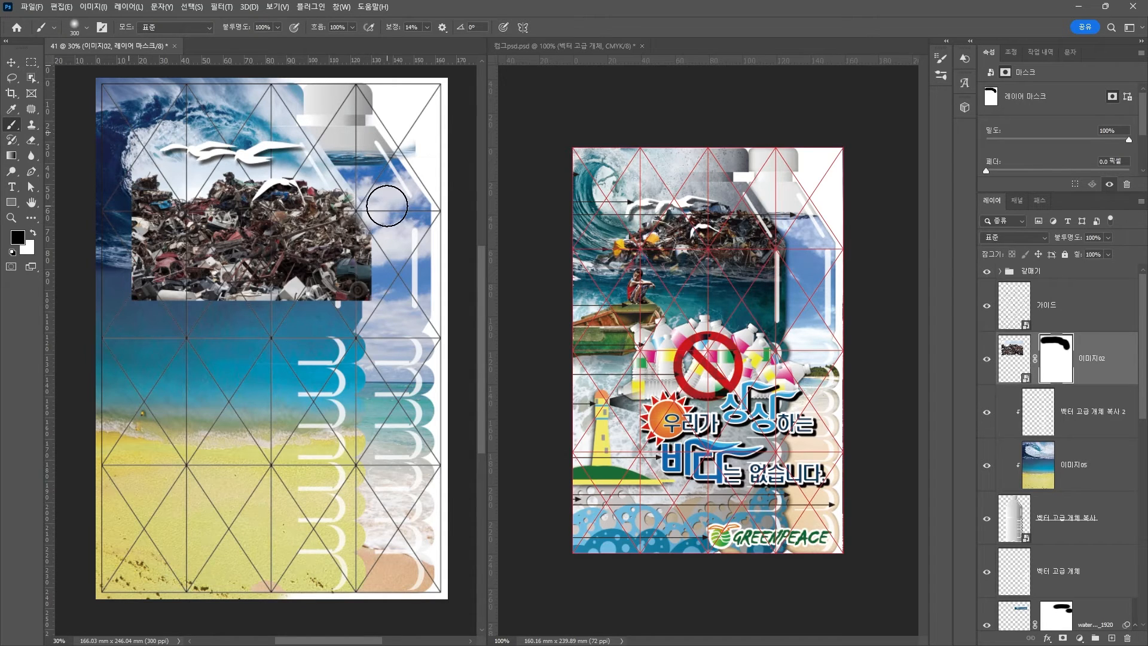
pyautogui.hotkey('ctrl', 'z')
pyautogui.moveTo(131, 132)
pyautogui.mouseDown()
pyautogui.moveTo(259, 134)
pyautogui.moveTo(128, 123)
pyautogui.moveTo(139, 186)
pyautogui.moveTo(109, 234)
pyautogui.mouseUp()
pyautogui.hotkey('ctrl', 'z')
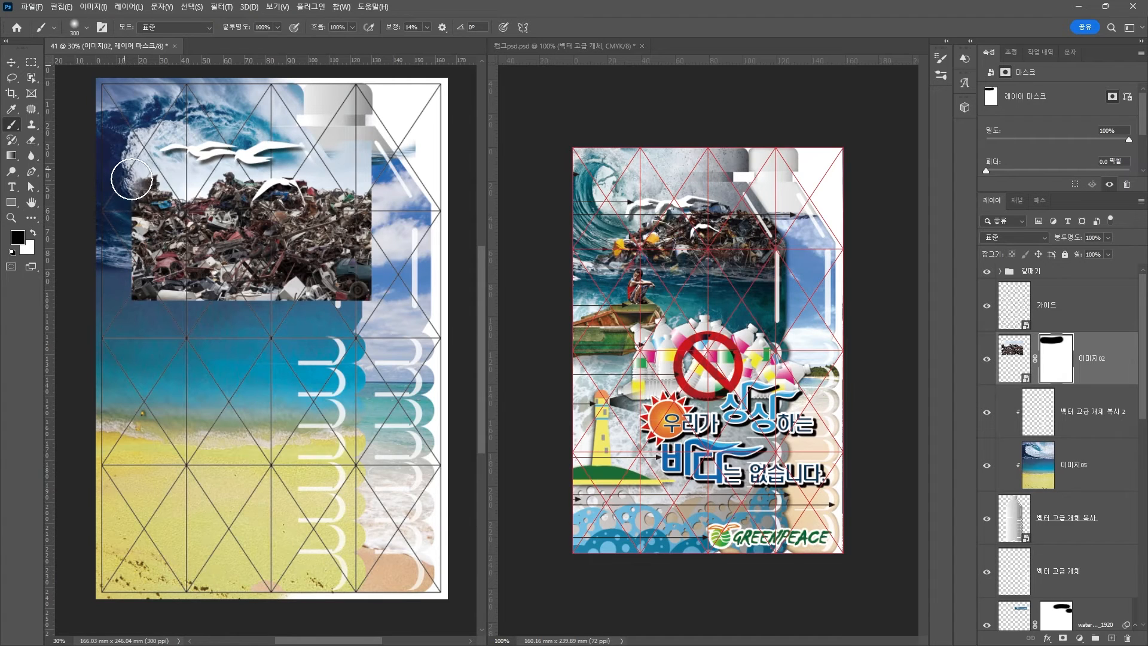
pyautogui.moveTo(133, 176)
pyautogui.mouseDown()
pyautogui.moveTo(109, 263)
pyautogui.moveTo(125, 307)
pyautogui.moveTo(143, 320)
pyautogui.moveTo(352, 328)
pyautogui.moveTo(320, 333)
pyautogui.moveTo(372, 328)
pyautogui.moveTo(415, 296)
pyautogui.moveTo(455, 305)
pyautogui.mouseUp()
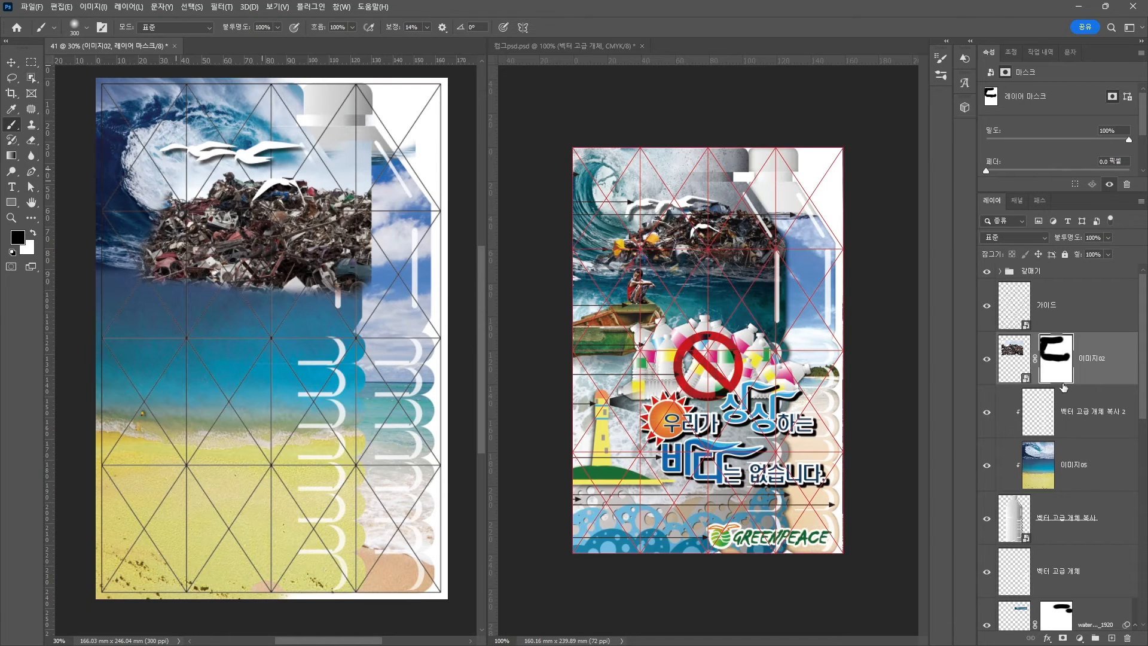
# Step: Load the front bottle's outline as a selection, invert it and mask out the scrap heap outside the bottle
pyautogui.keyDown('ctrl'); pyautogui.click(1015, 527); pyautogui.keyUp('ctrl')
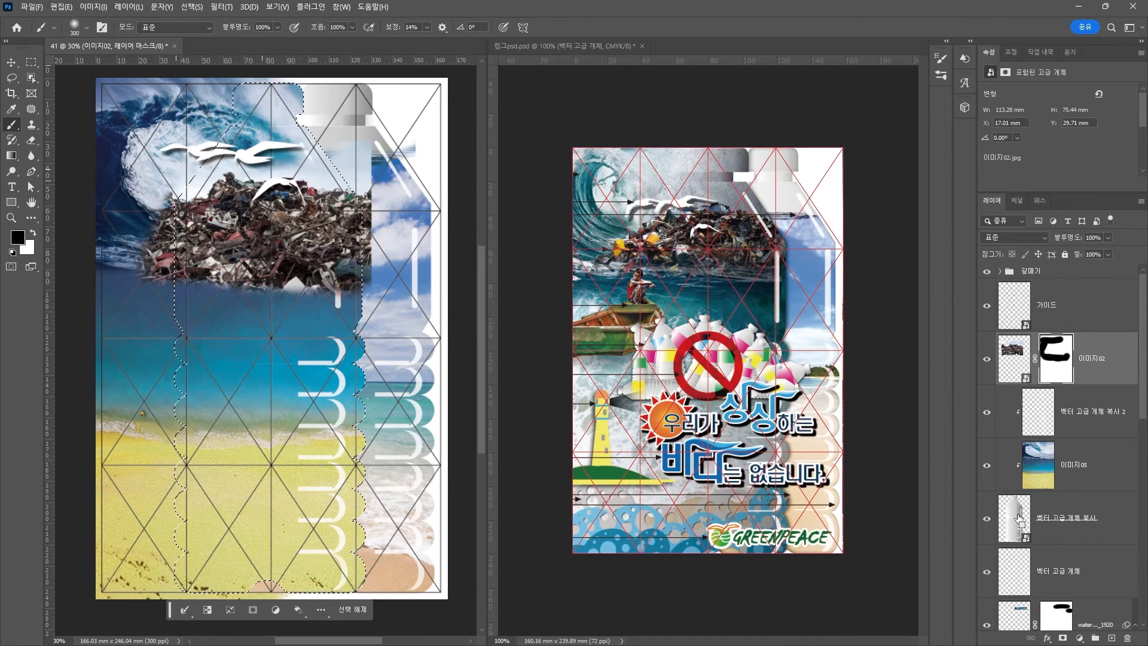
pyautogui.hotkey('ctrl', 'shift', 'i')
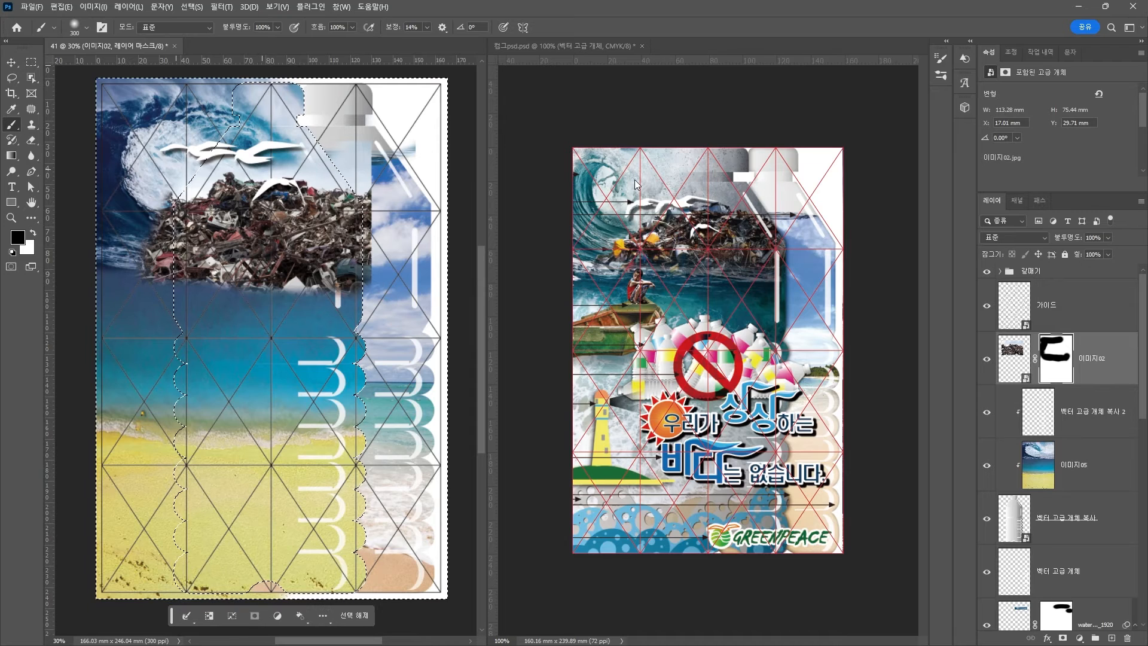
pyautogui.moveTo(351, 145)
pyautogui.mouseDown()
pyautogui.moveTo(396, 200)
pyautogui.moveTo(352, 157)
pyautogui.moveTo(384, 192)
pyautogui.moveTo(370, 162)
pyautogui.moveTo(336, 151)
pyautogui.moveTo(360, 200)
pyautogui.moveTo(338, 132)
pyautogui.mouseUp()
# Step: Clear the selection and paint the 이미지02 mask black along the heap's lower edge with an 800 px brush
pyautogui.press(']')
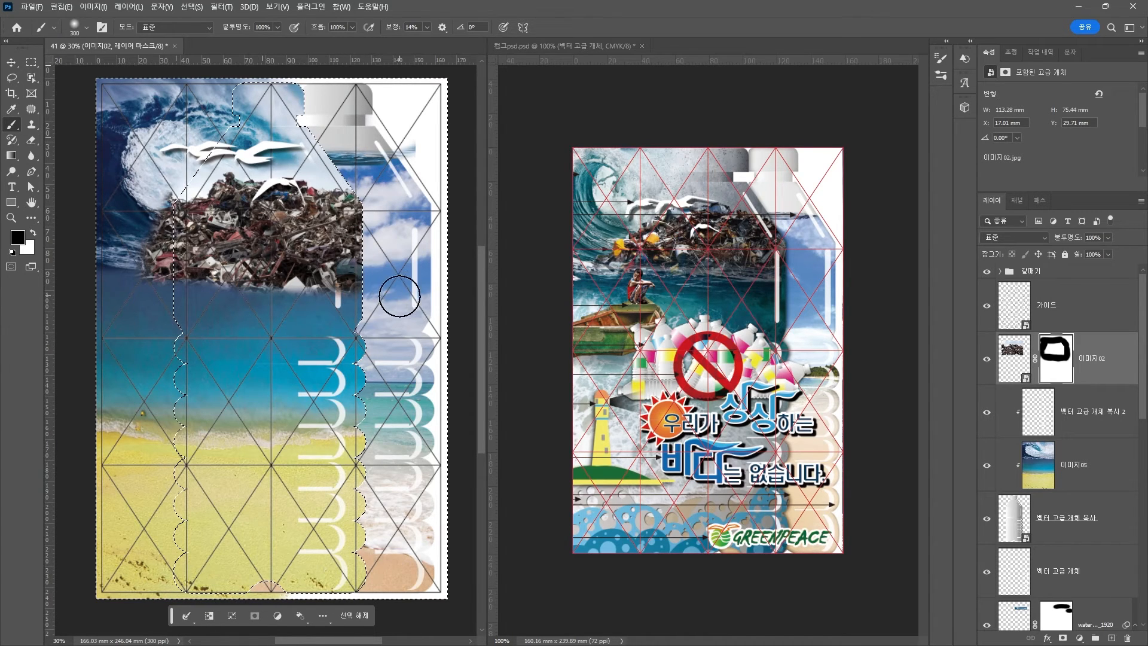
pyautogui.press(']')
pyautogui.press(']')
pyautogui.press(']')
pyautogui.press(']')
pyautogui.hotkey('ctrl', 'd')
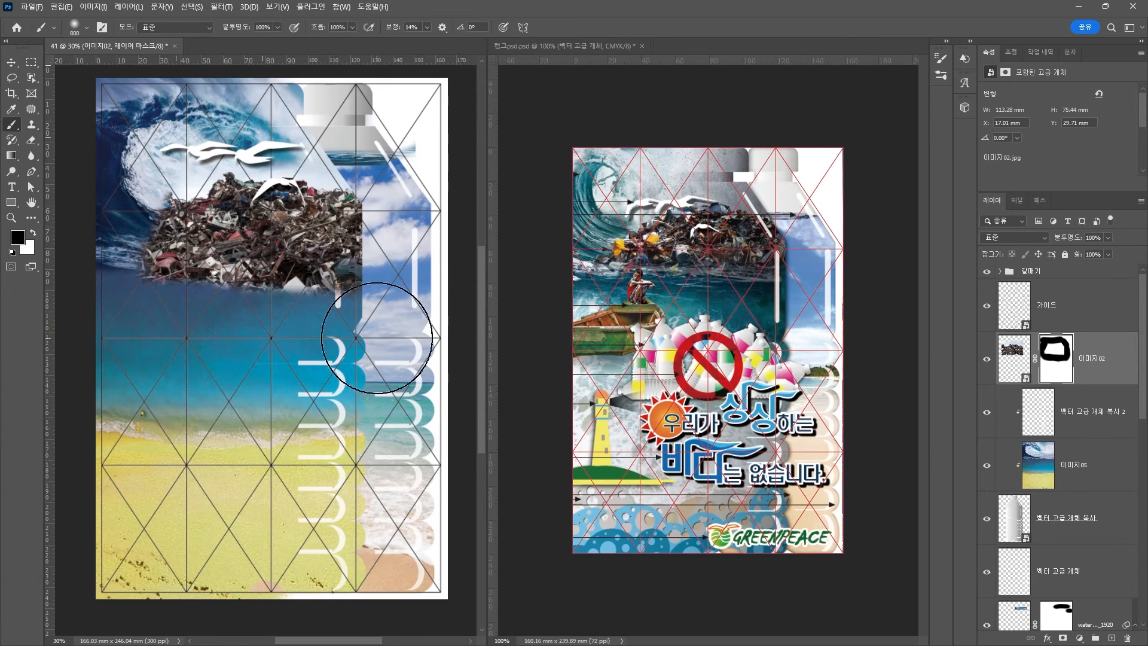
pyautogui.moveTo(340, 321)
pyautogui.mouseDown()
pyautogui.moveTo(304, 340)
pyautogui.moveTo(345, 334)
pyautogui.moveTo(264, 338)
pyautogui.moveTo(173, 312)
pyautogui.moveTo(190, 326)
pyautogui.moveTo(333, 348)
pyautogui.moveTo(140, 361)
pyautogui.moveTo(418, 414)
pyautogui.moveTo(302, 387)
pyautogui.mouseUp()
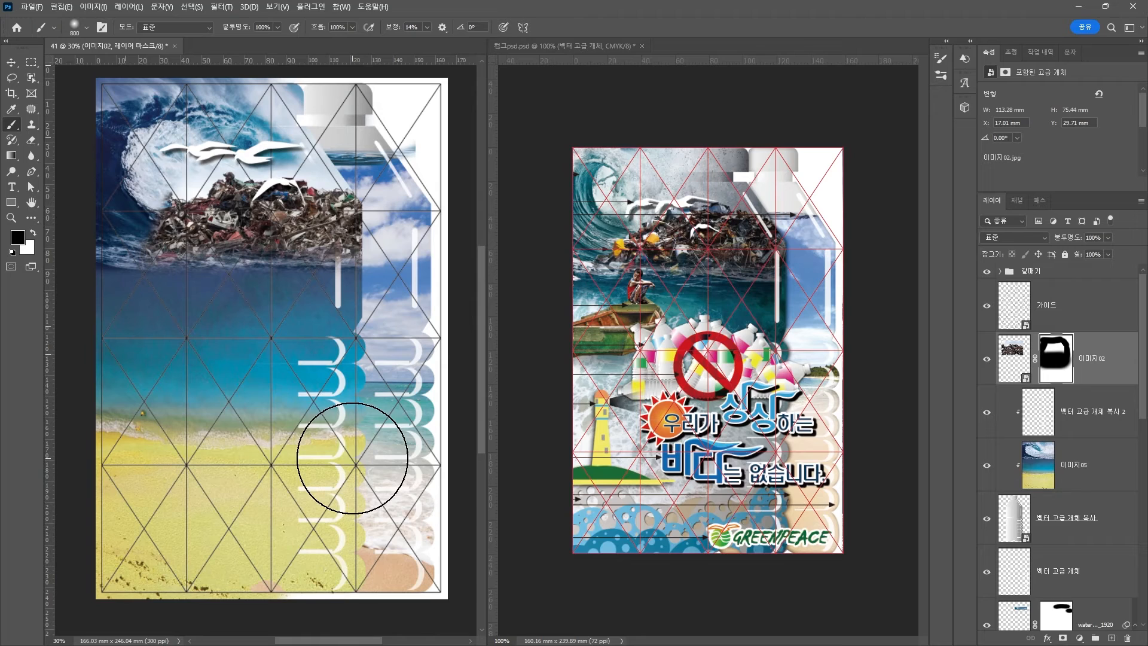
# Step: Open the wooden boat photo as a separate document and select the boat with the Object Selection tool
pyautogui.click(7, 66)
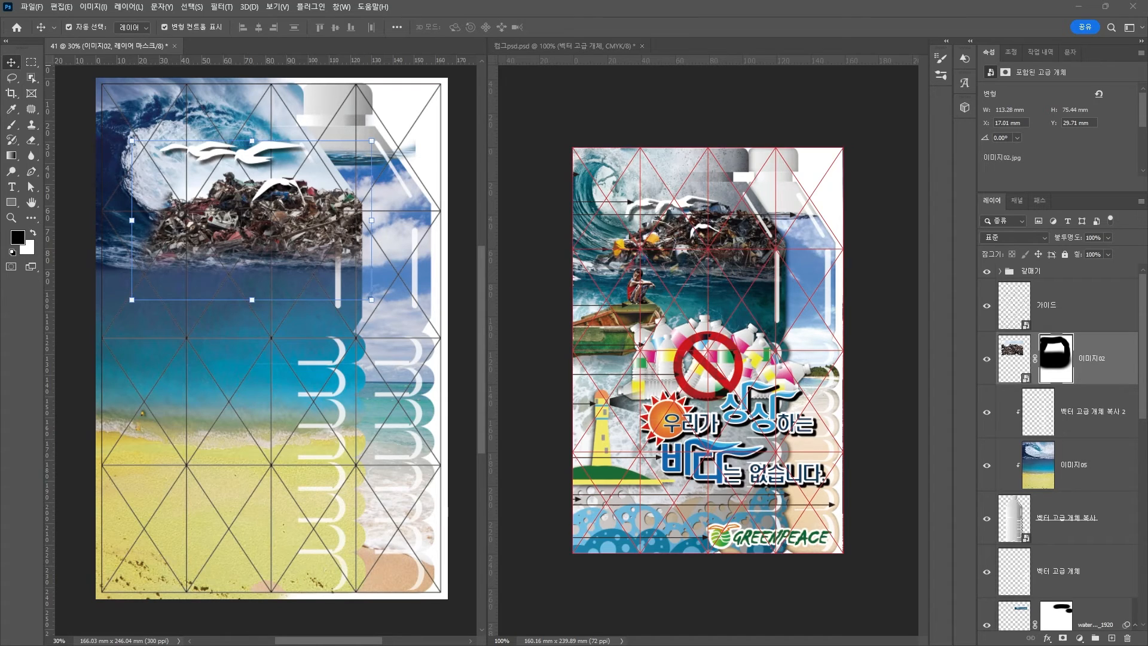
pyautogui.moveTo(0, 84); pyautogui.dragTo(251, 27)
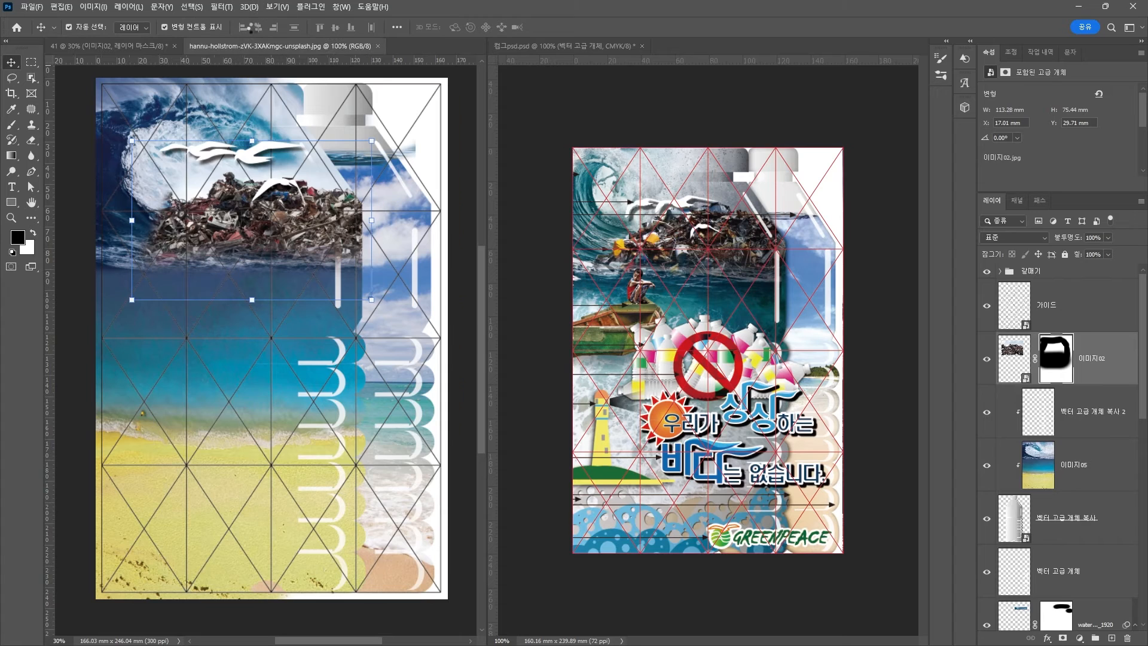
pyautogui.click(31, 77)
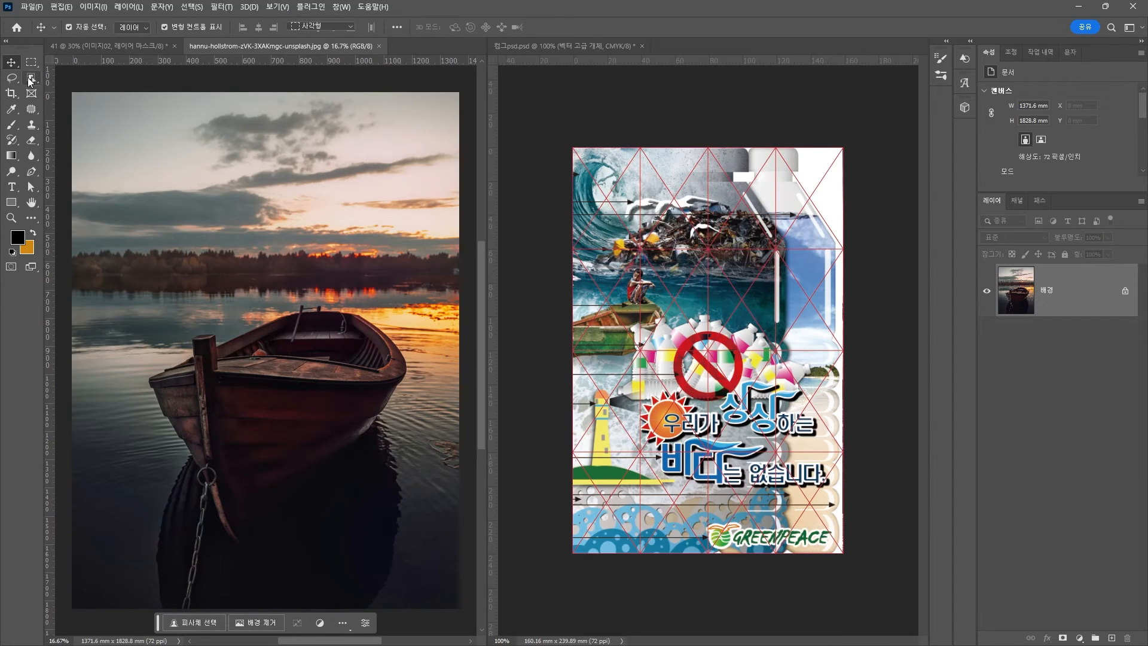
pyautogui.moveTo(103, 244); pyautogui.dragTo(426, 527)
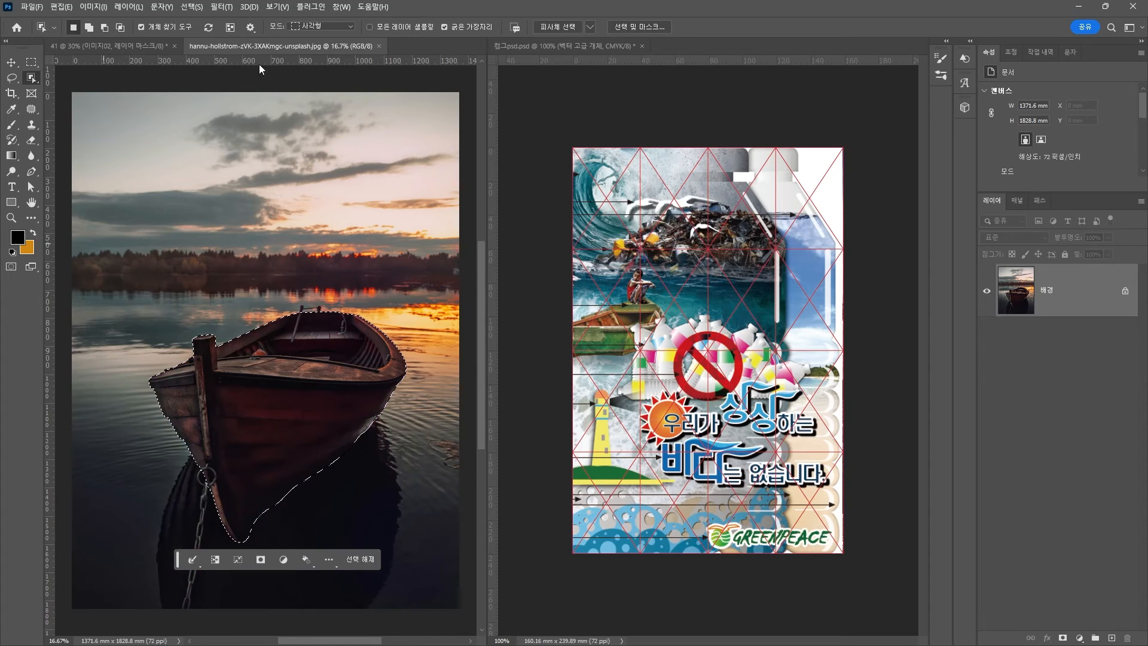
# Step: Copy the selected boat and paste it into the poster document above the 이미지02 layer
pyautogui.click(11, 62)
pyautogui.hotkey('ctrl', 'c')
pyautogui.click(89, 47)
pyautogui.hotkey('ctrl', 'v')
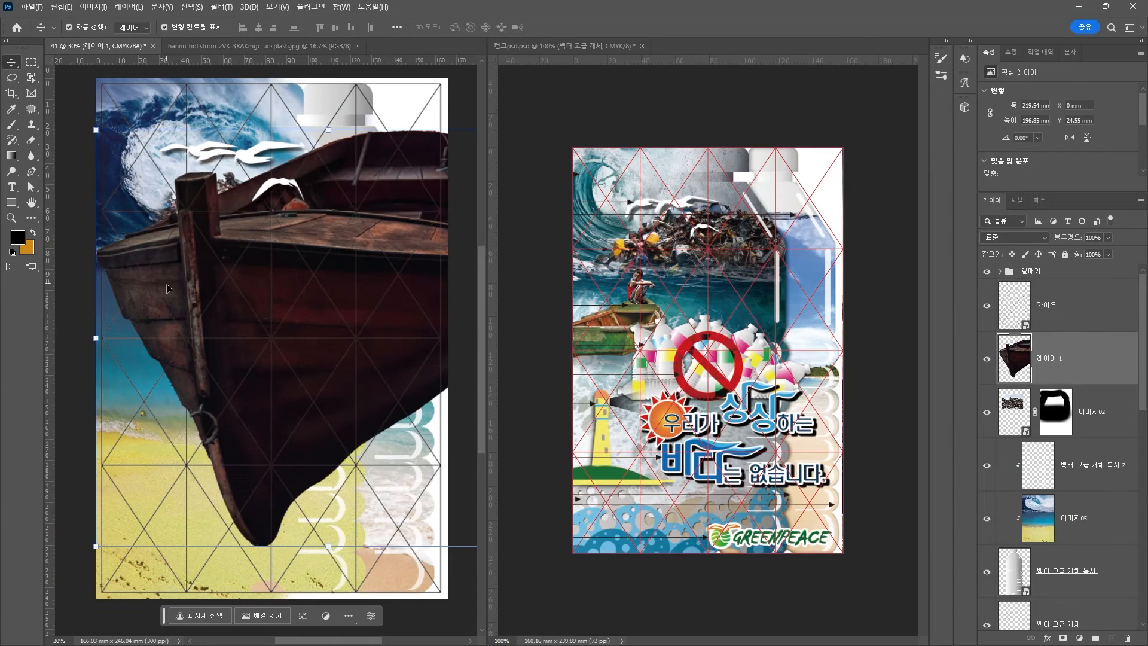
# Step: Scale the boat to 28.35%, rotate it 2.22° and place it in the sea below the scrap heap, overlapping the poster's edge
pyautogui.moveTo(287, 275); pyautogui.dragTo(221, 298)
pyautogui.hotkey('ctrl', 't')
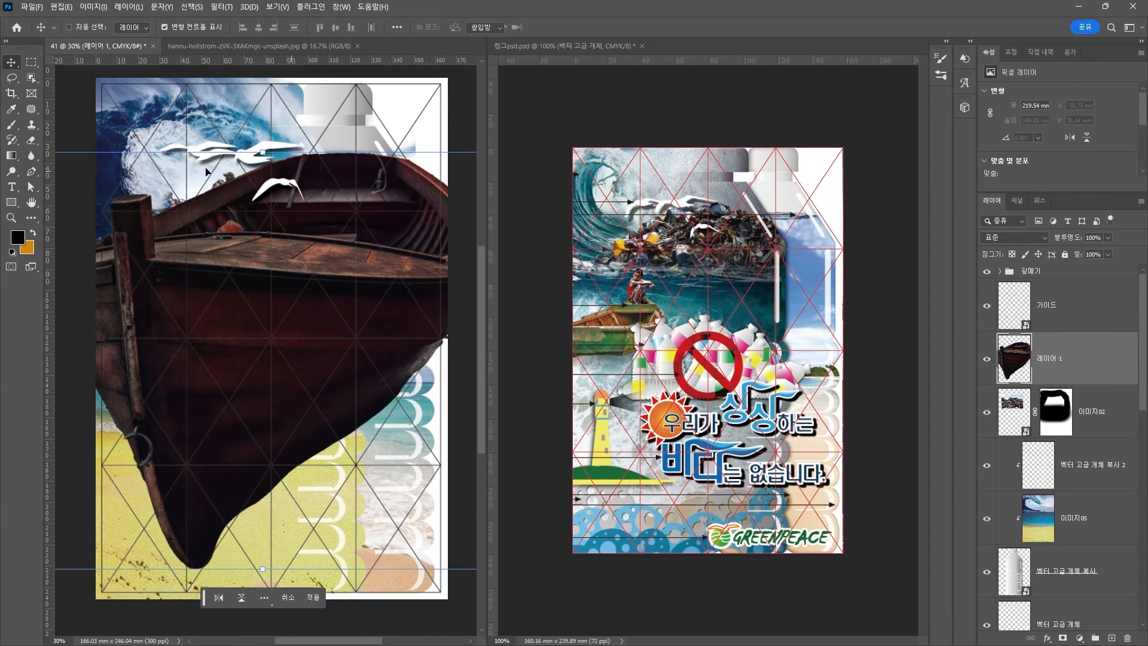
pyautogui.scroll(-2, 383, 210)
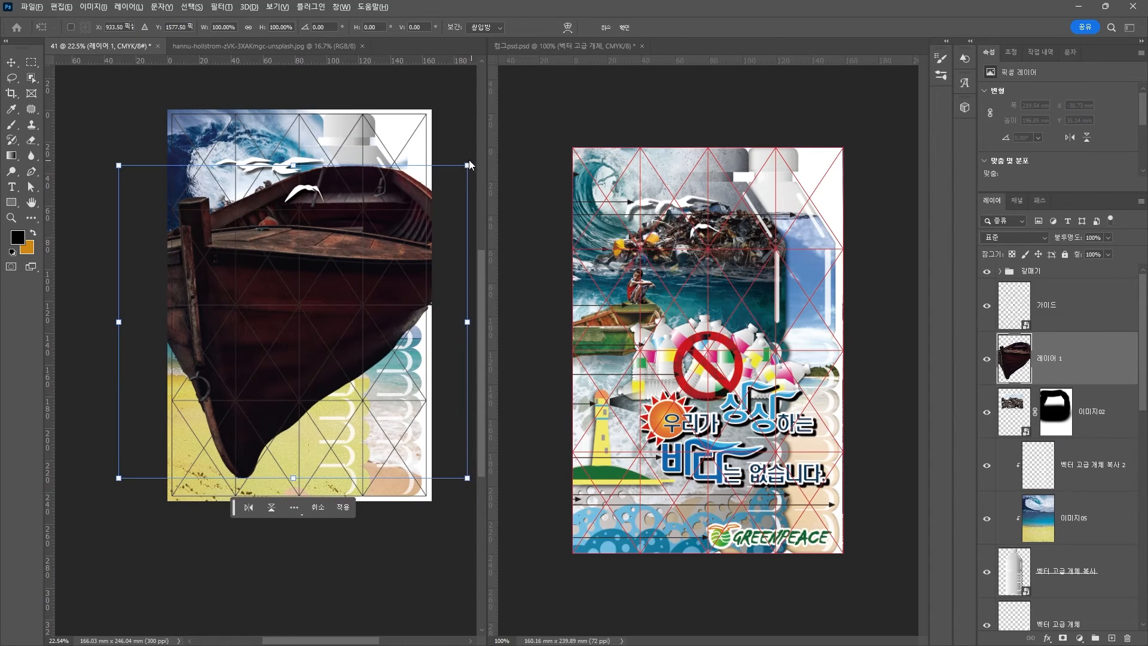
pyautogui.moveTo(468, 166); pyautogui.dragTo(445, 206)
pyautogui.moveTo(332, 272); pyautogui.dragTo(221, 293)
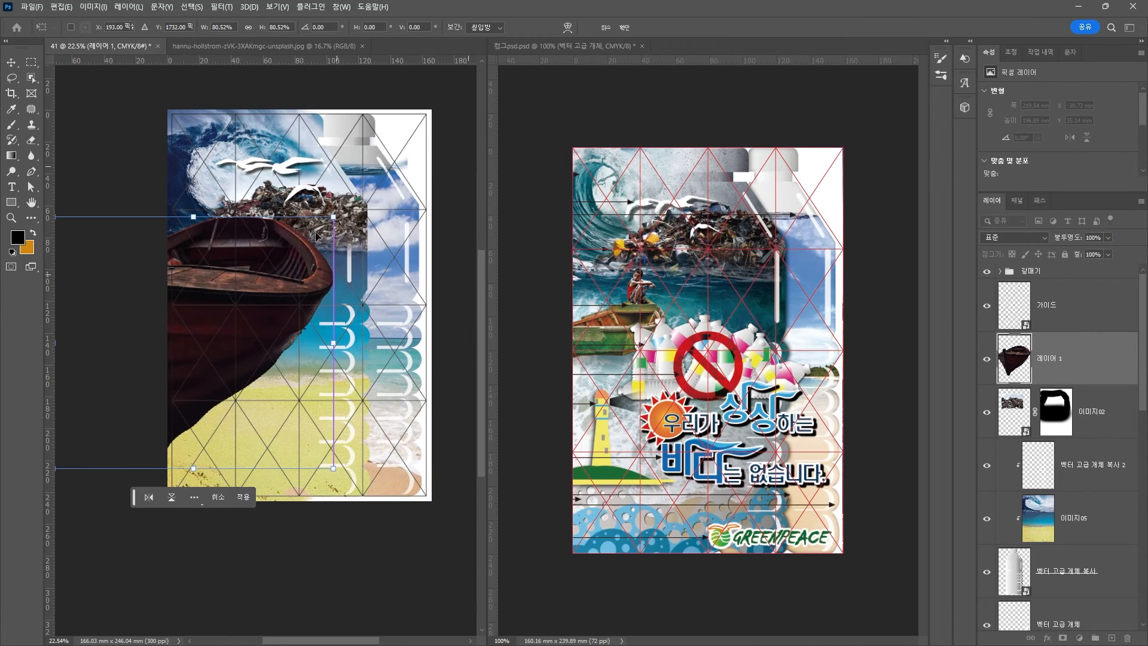
pyautogui.moveTo(333, 217); pyautogui.dragTo(265, 306)
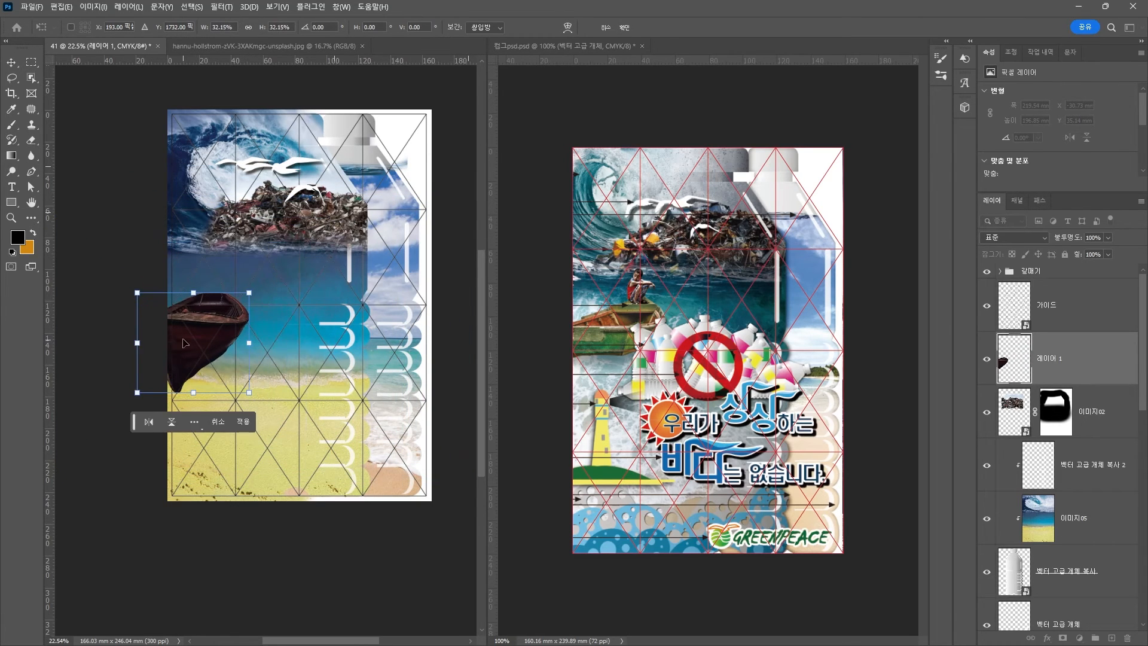
pyautogui.moveTo(183, 343); pyautogui.dragTo(196, 295)
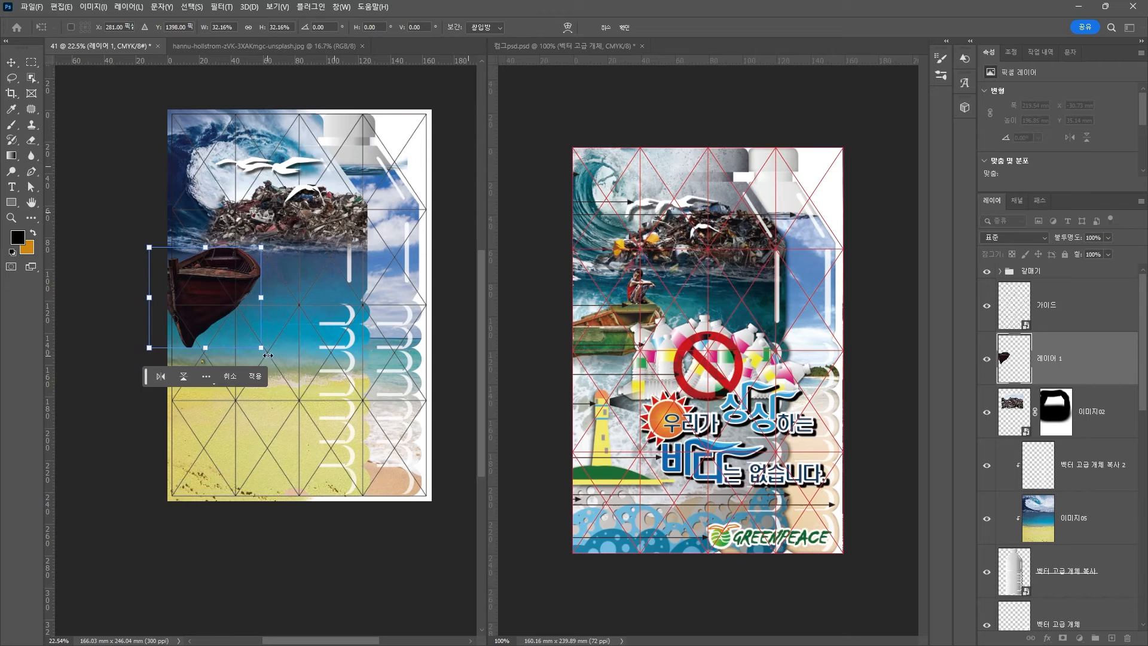
pyautogui.moveTo(204, 353); pyautogui.dragTo(206, 336)
pyautogui.moveTo(267, 235); pyautogui.dragTo(275, 231)
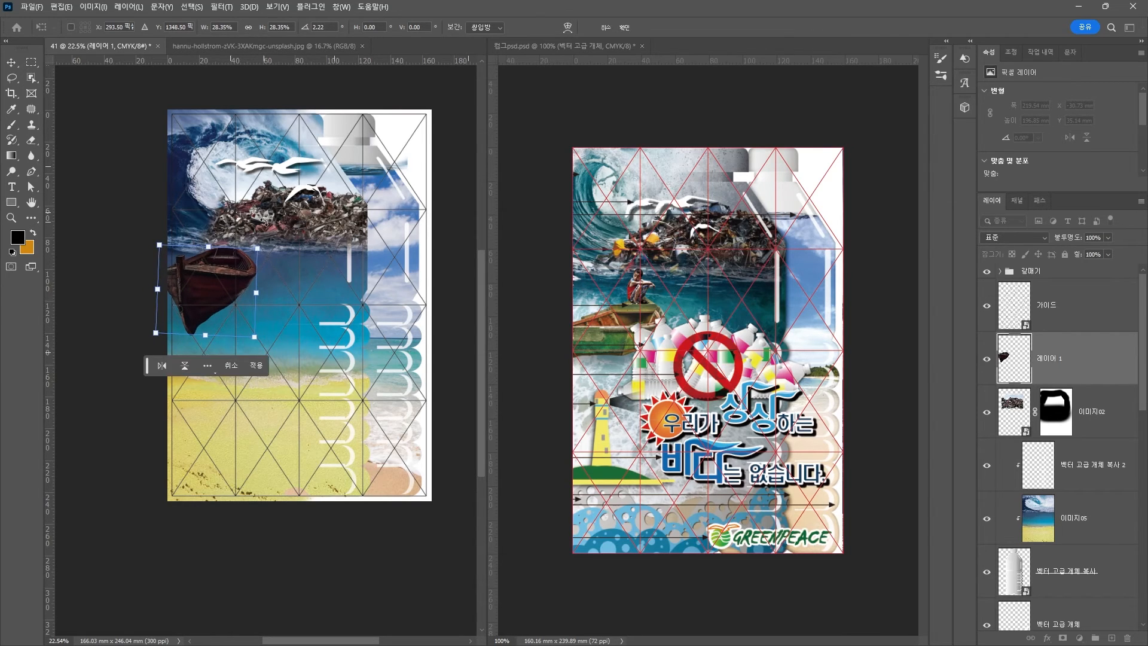
pyautogui.press('Return')
# Step: Open the crouching child photo as a separate document and select the child together with the round metal pot
pyautogui.hotkey('alt', 'Tab')
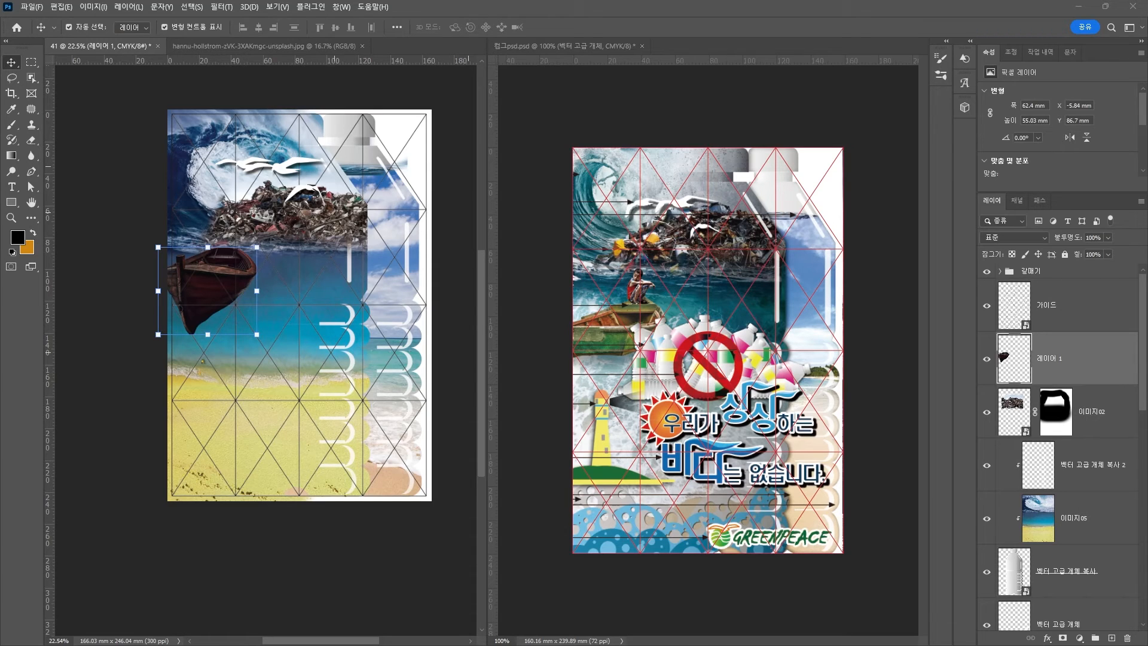
pyautogui.moveTo(143, 2); pyautogui.dragTo(184, 6)
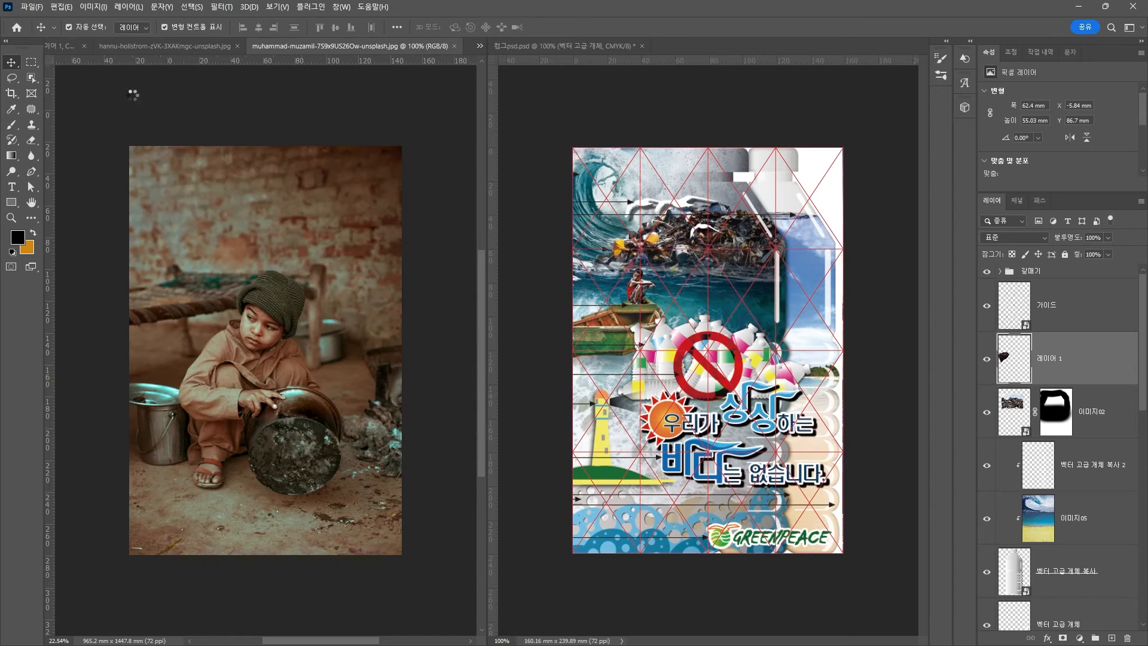
pyautogui.click(32, 78)
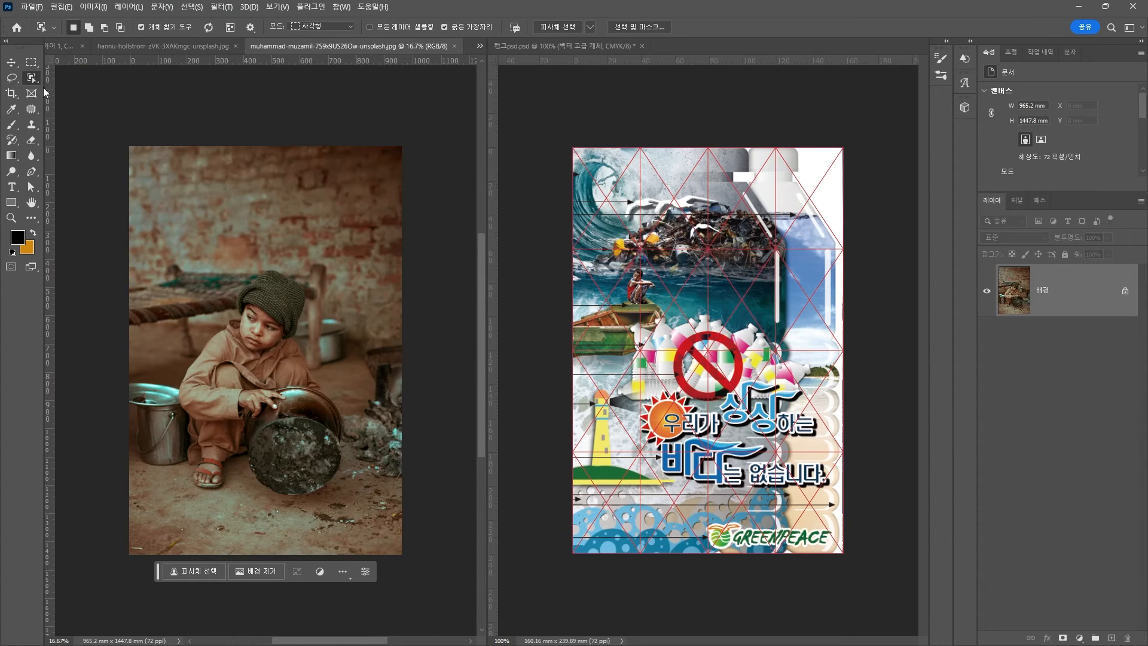
pyautogui.moveTo(161, 238); pyautogui.dragTo(360, 507)
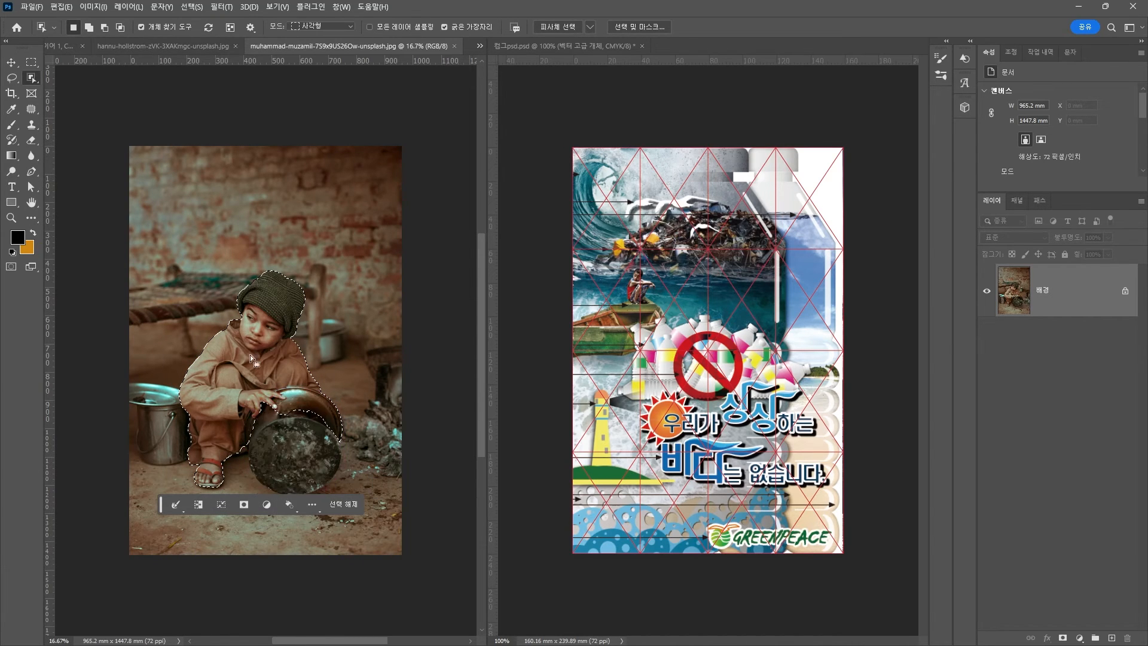
pyautogui.click(274, 410)
pyautogui.hotkey('shift', 'w')
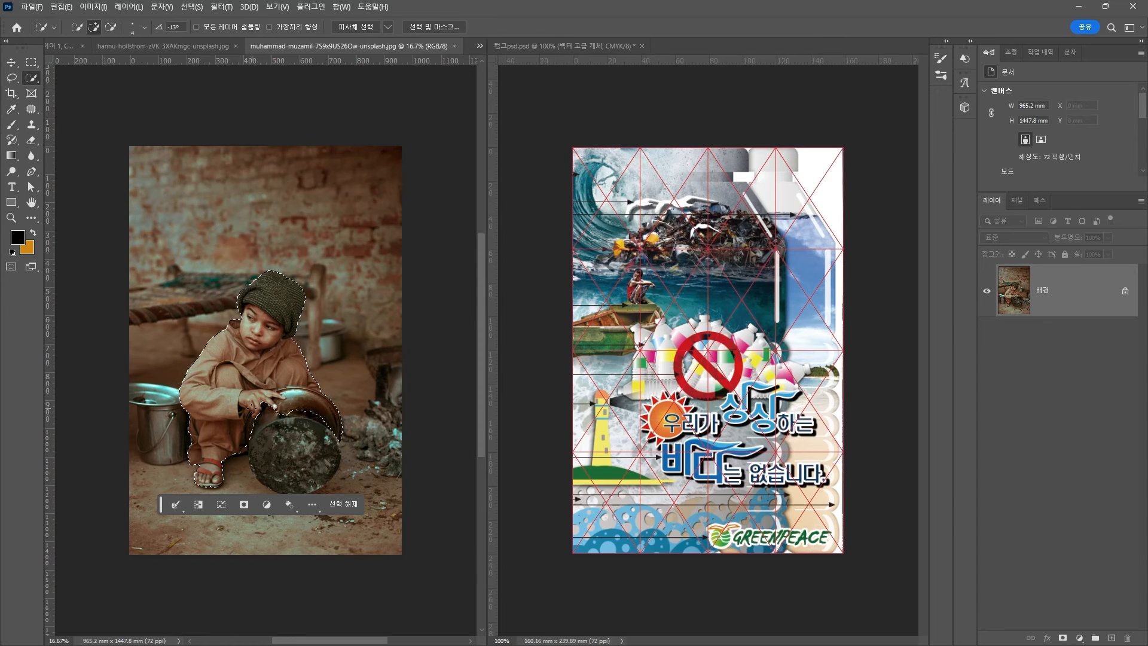
# Step: Bring the selected child into the poster document, scale it down to about 14.7 × 20.2 mm and seat it on the boat
pyautogui.click(11, 62)
pyautogui.moveTo(144, 61); pyautogui.dragTo(333, 266)
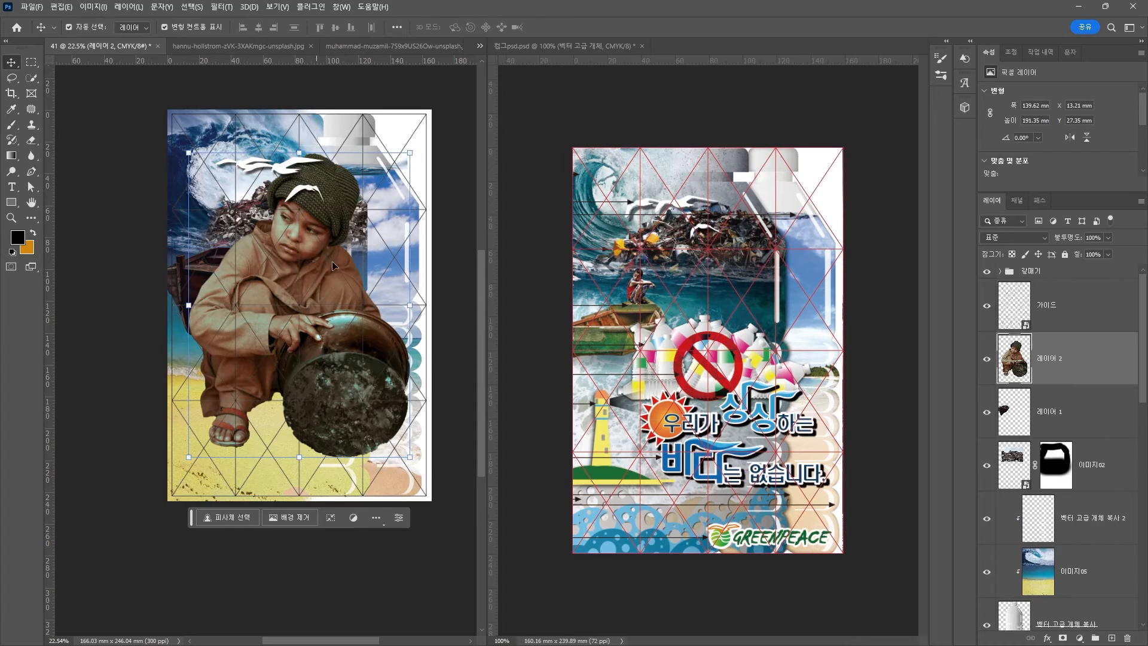
pyautogui.moveTo(414, 152); pyautogui.dragTo(240, 227)
pyautogui.press('Return')
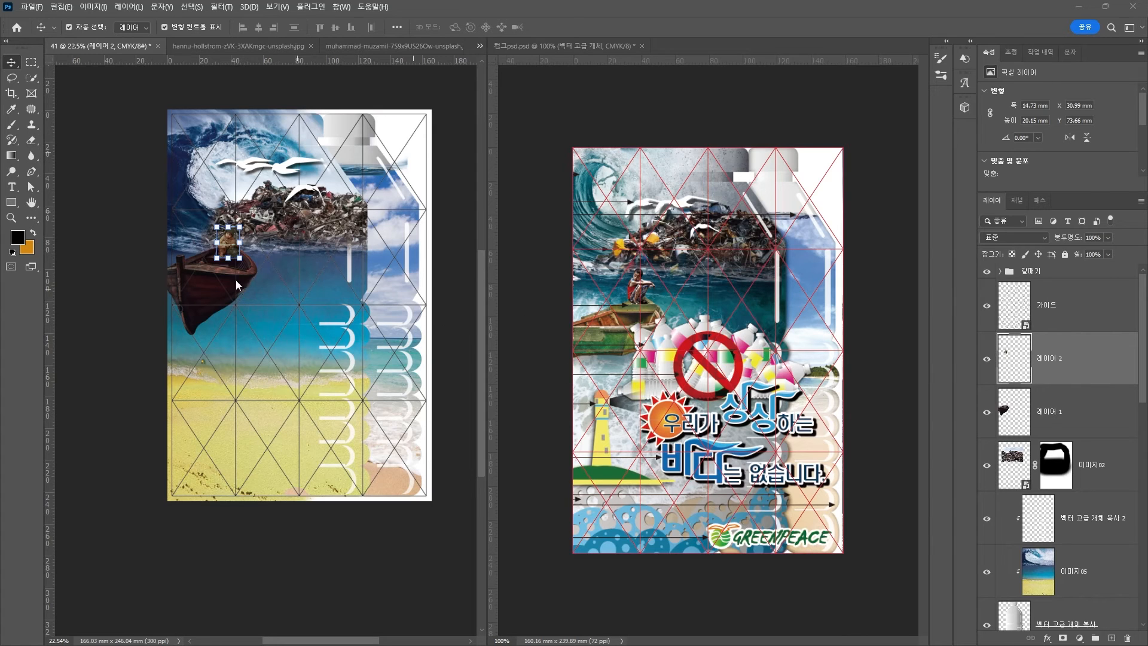
# Step: Add a drop shadow to the boat layer with 59% opacity, 133° angle, 26 px distance and 32 px size
pyautogui.click(208, 289)
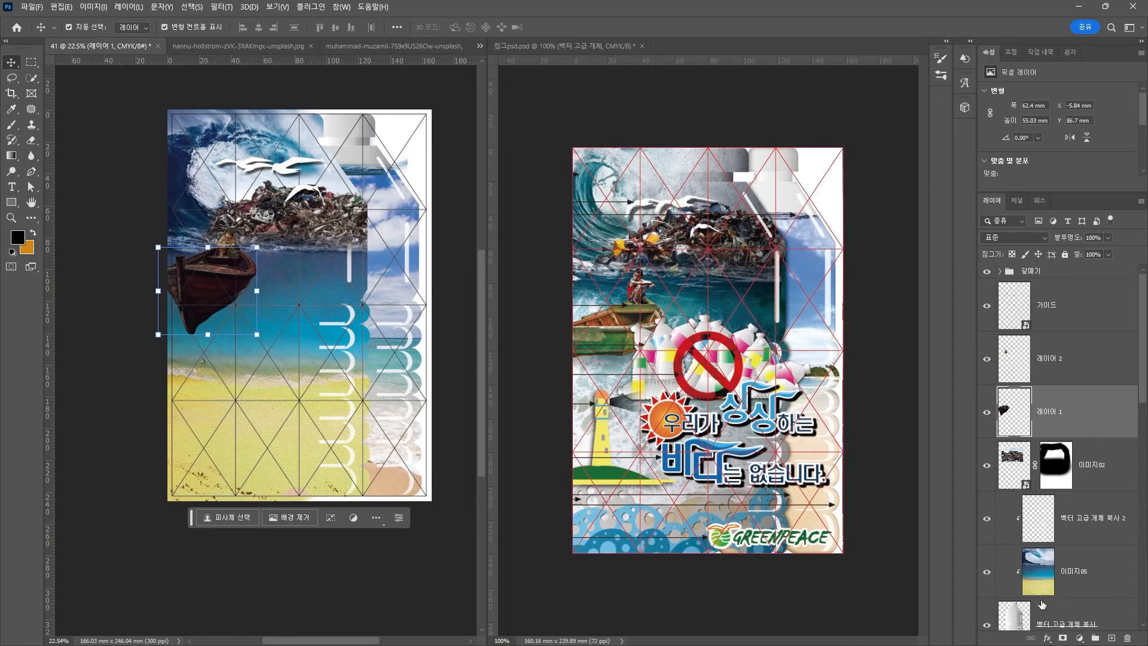
pyautogui.click(1048, 639)
pyautogui.click(1064, 632)
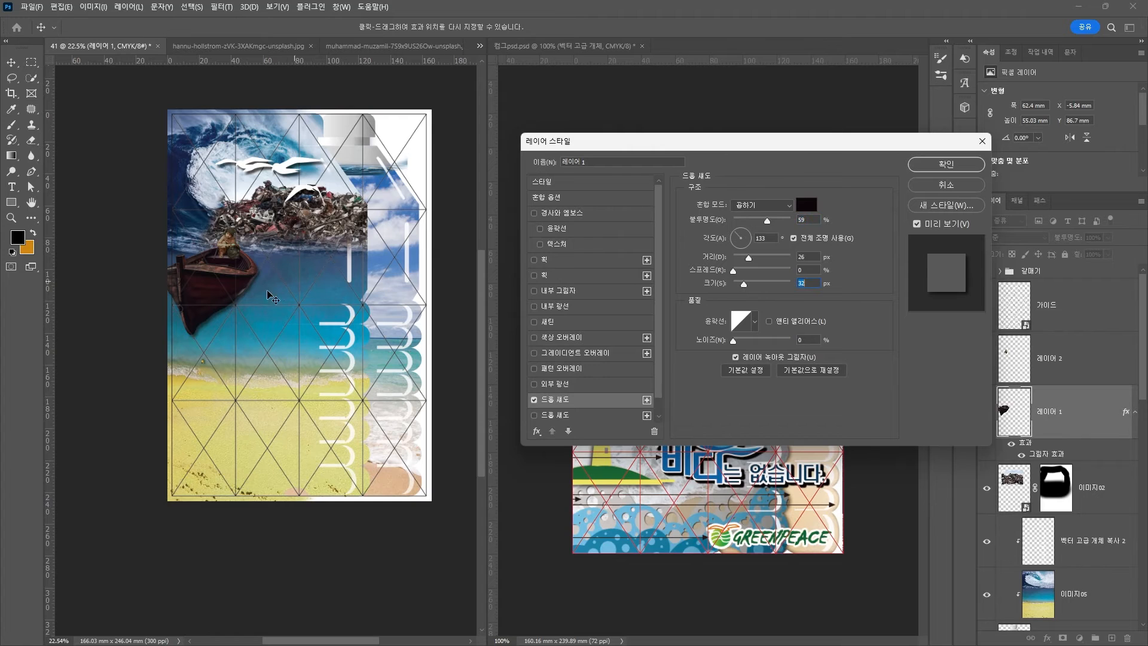
pyautogui.press('Return')
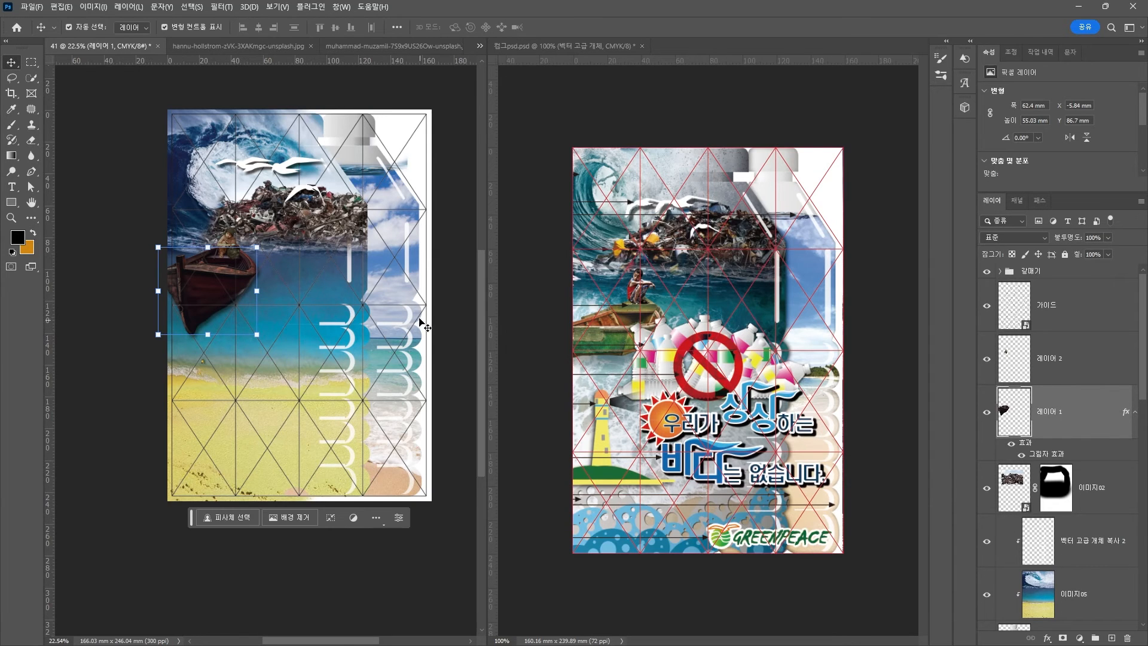
pyautogui.click(460, 288)
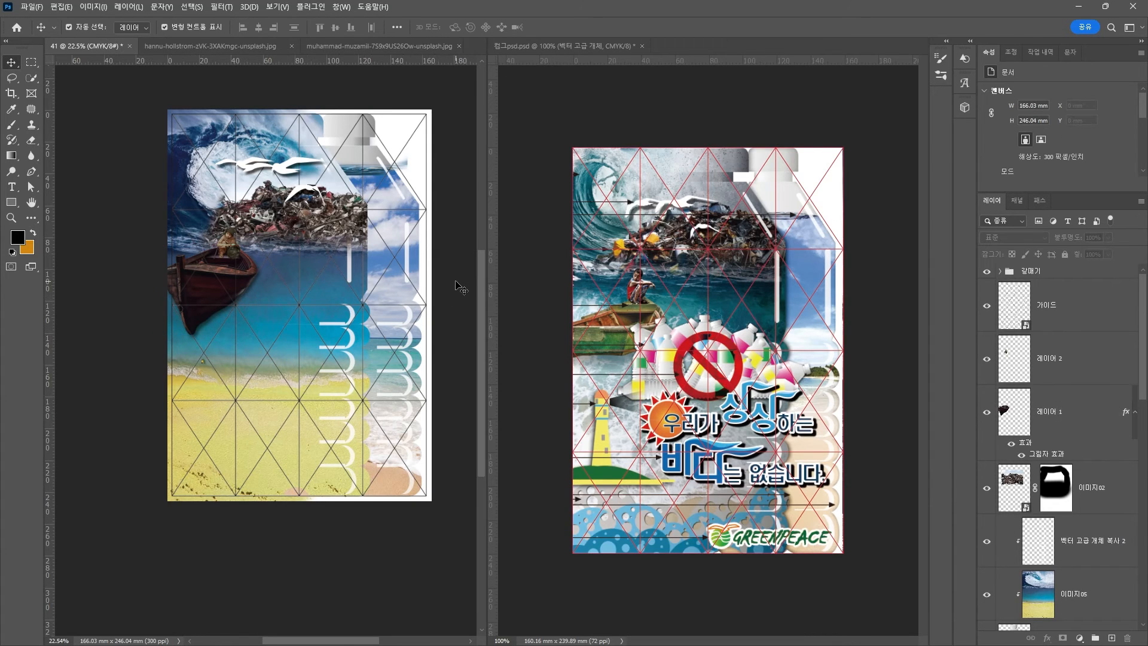
# Step: Adjust the child's position in the boat and nudge the boat to X -5.25 mm, Y 87.21 mm
pyautogui.click(235, 244)
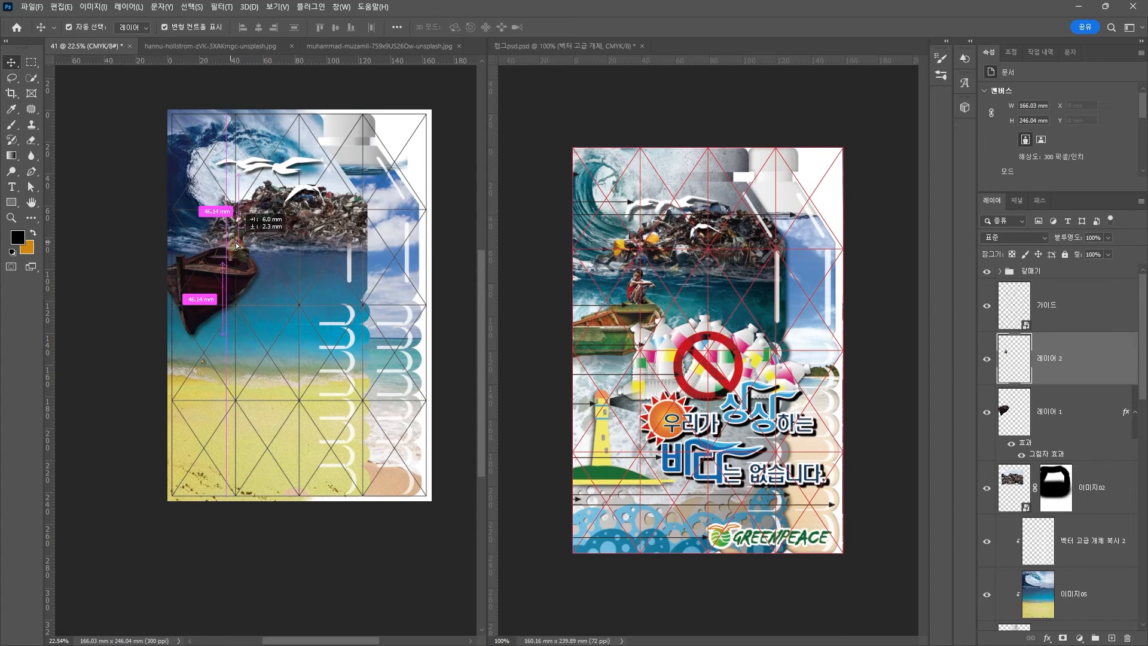
pyautogui.moveTo(233, 241); pyautogui.dragTo(231, 243)
pyautogui.moveTo(223, 293); pyautogui.dragTo(232, 295)
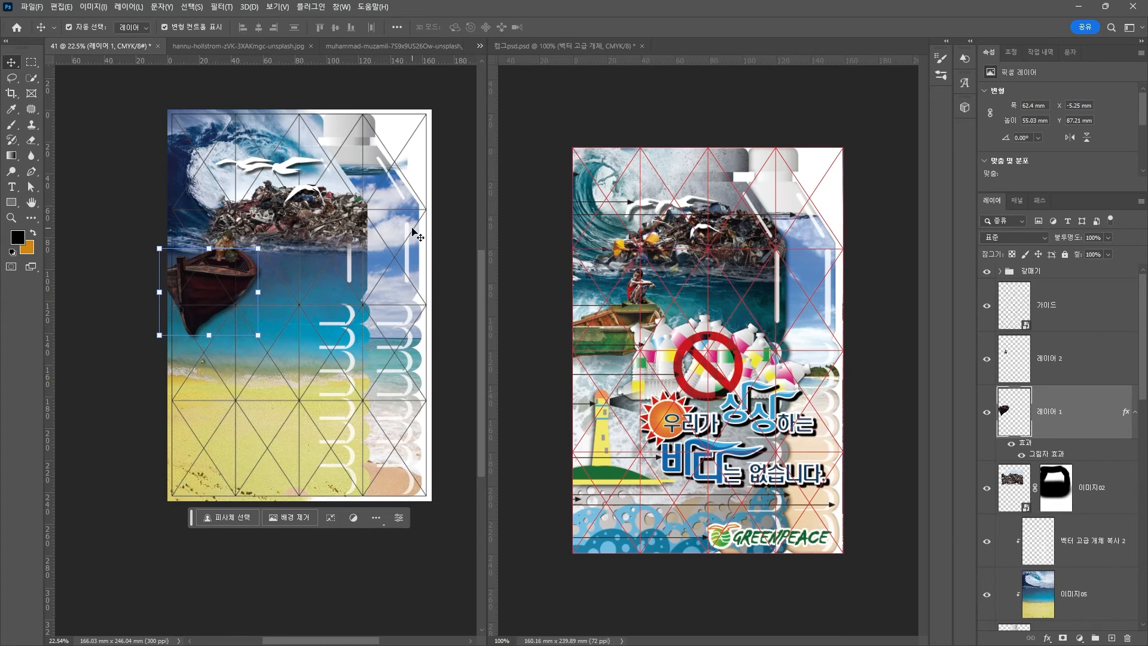
# Step: Clip the water-921067_1920 layer into the bottle shape together with 이미지06 and shift both images down about 3 mm
pyautogui.click(406, 168)
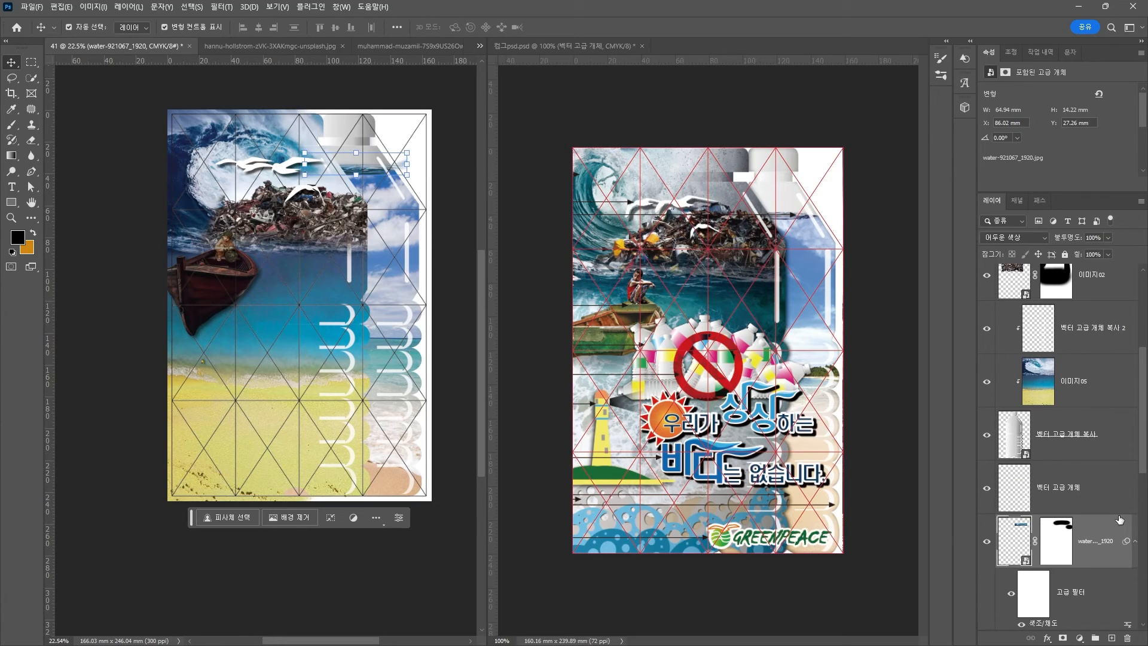
pyautogui.scroll(-5, 1118, 531)
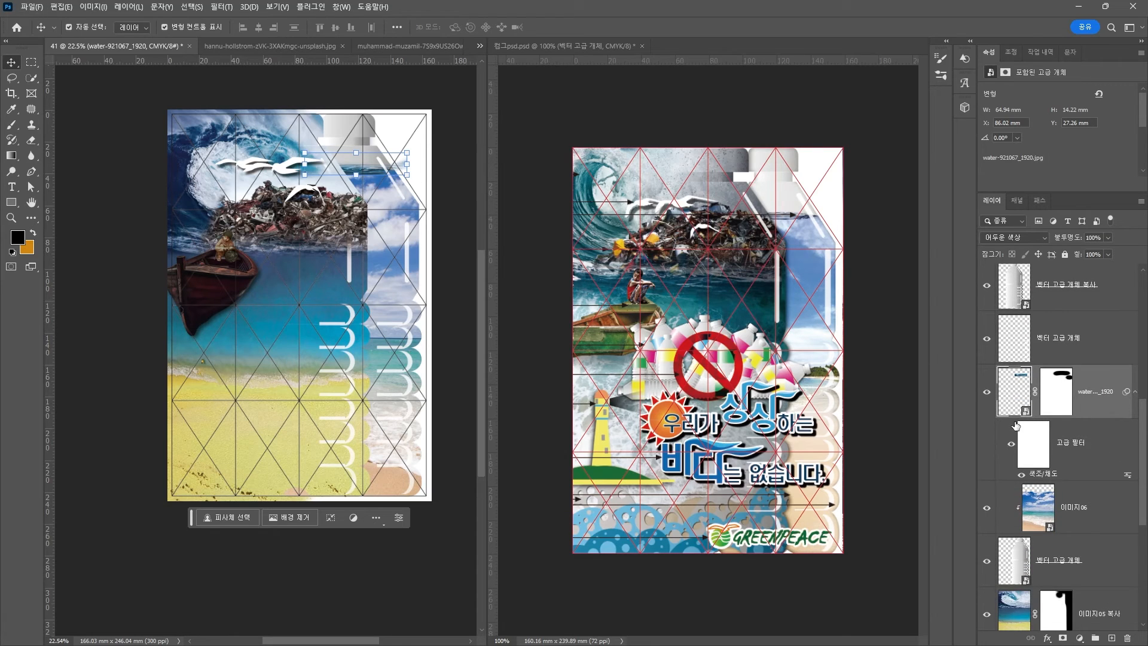
pyautogui.keyDown('alt'); pyautogui.click(1010, 422); pyautogui.keyUp('alt')
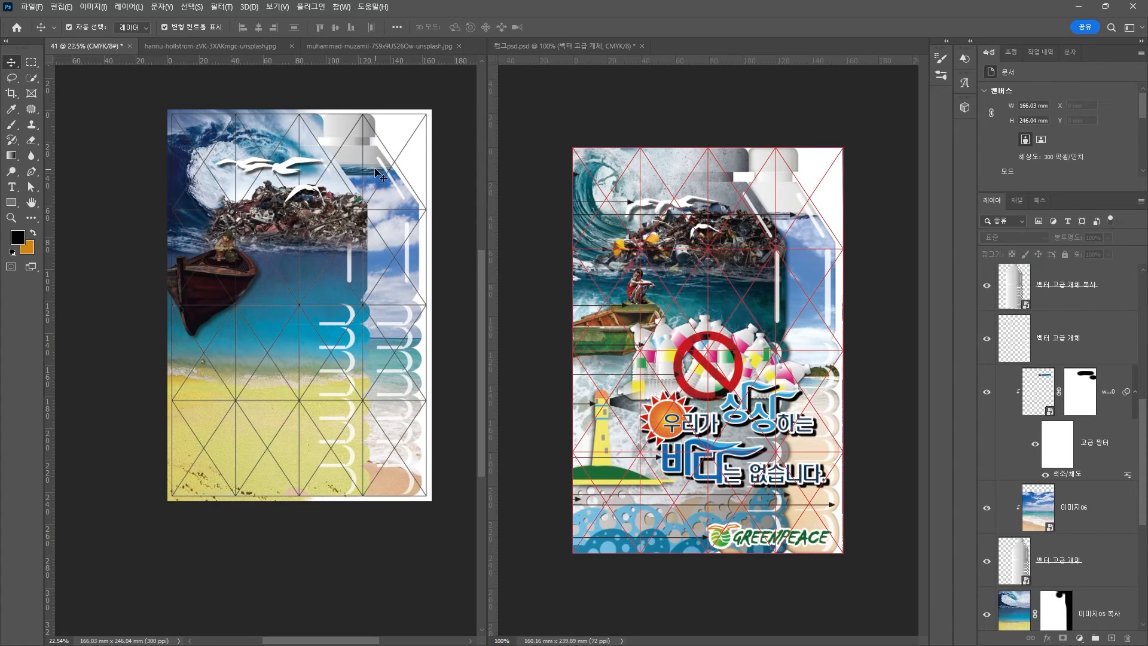
pyautogui.click(401, 203)
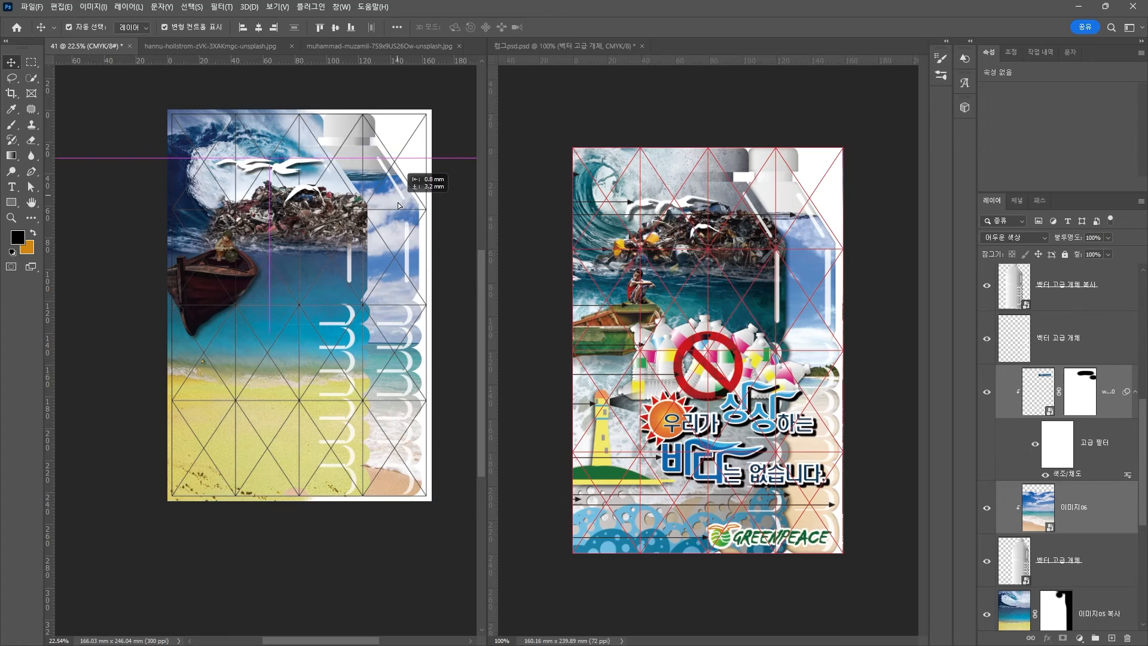
pyautogui.click(410, 91)
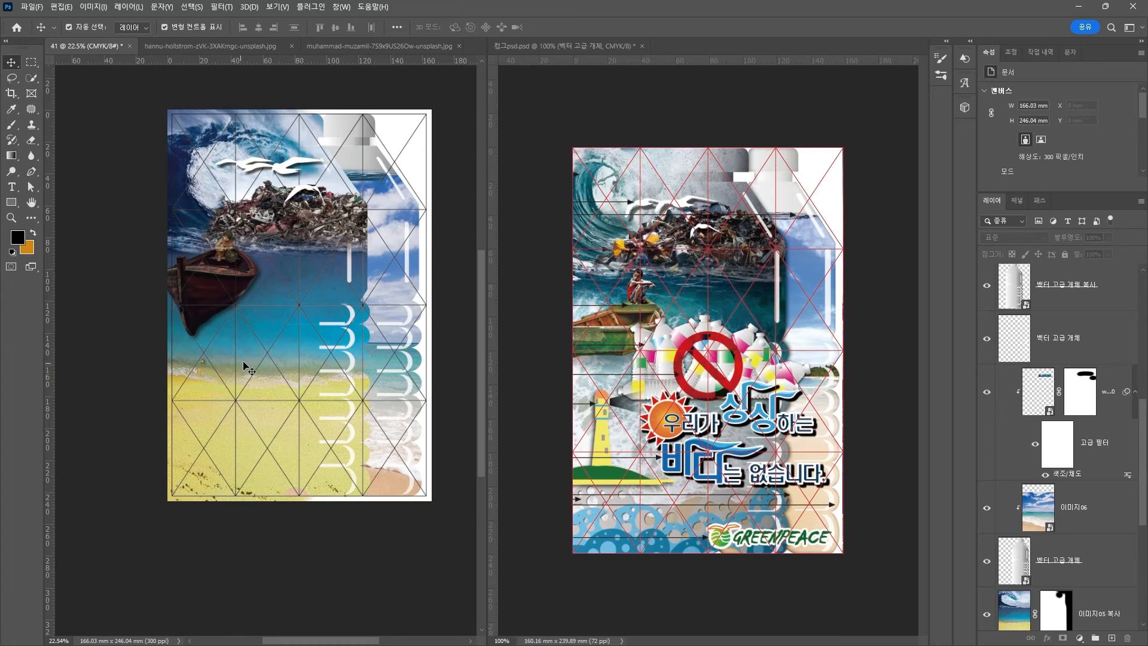
# Step: Move the lighthouse layer to the top of the layer stack, above the 갈매기 group
pyautogui.scroll(-3, 1099, 587)
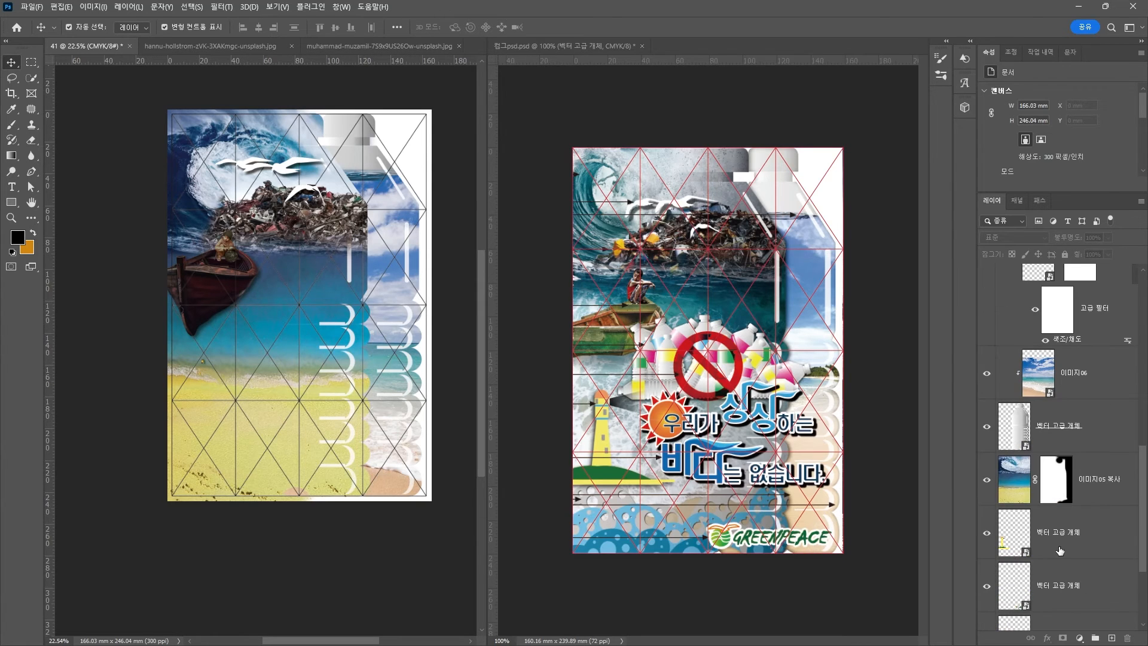
pyautogui.moveTo(1062, 549); pyautogui.dragTo(1060, 267)
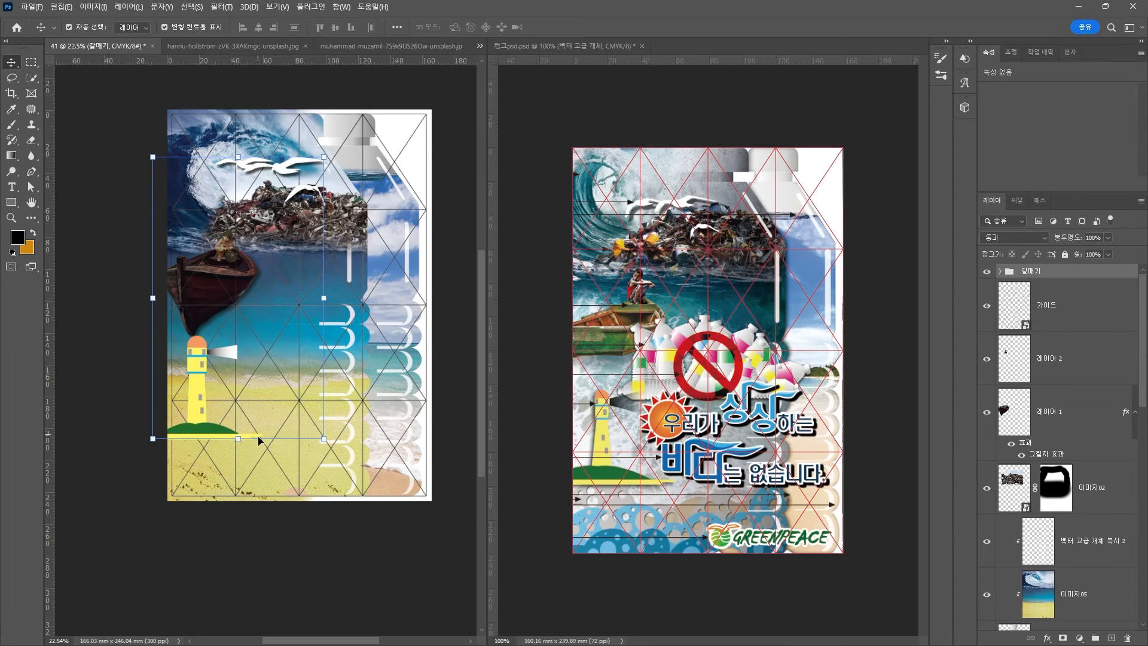
pyautogui.click(125, 413)
pyautogui.click(192, 405)
pyautogui.moveTo(1089, 312); pyautogui.dragTo(1017, 266)
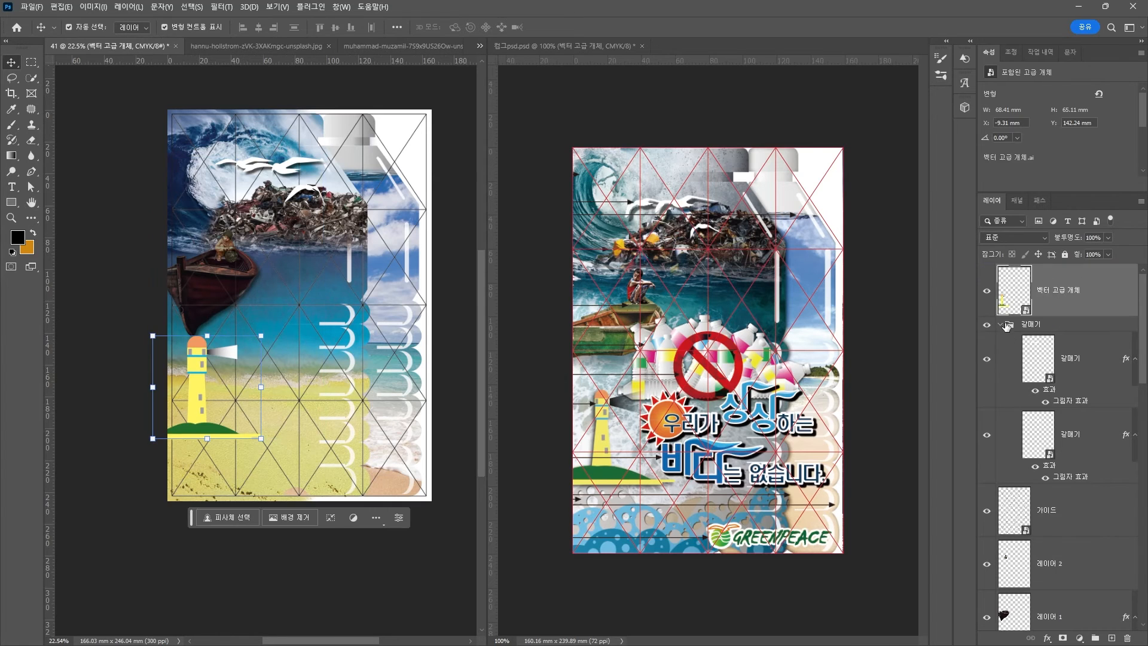
# Step: Collapse the 갈매기 group and rename the lighthouse layer 등대
pyautogui.click(1000, 324)
pyautogui.doubleClick(1053, 291)
pyautogui.write('ㅌ')
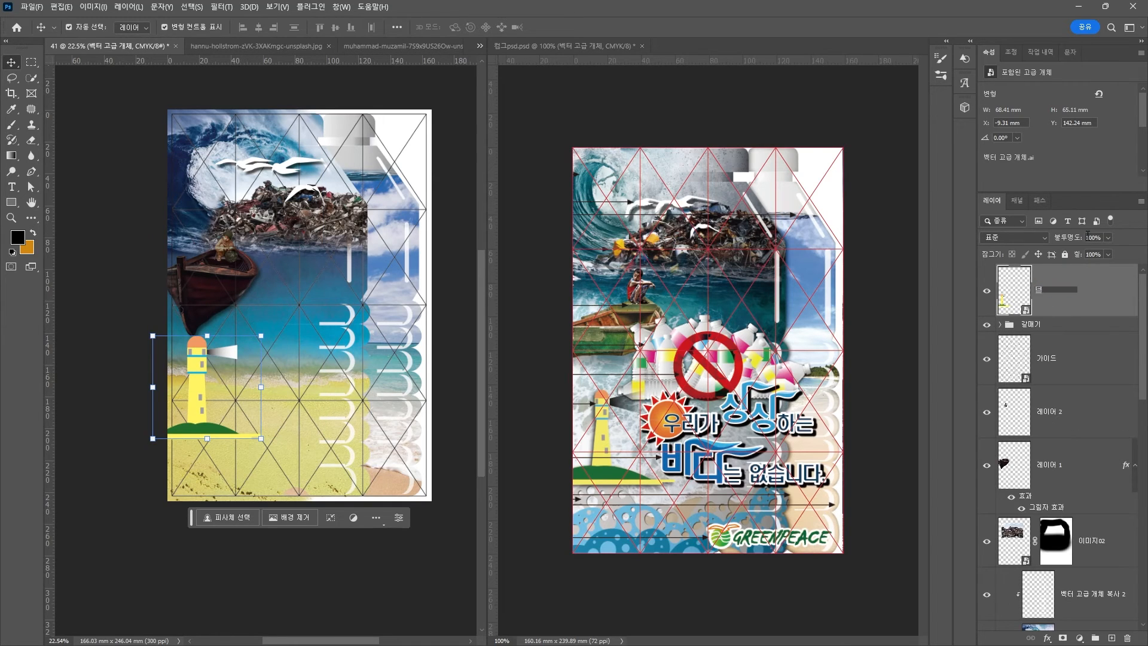
pyautogui.write('대')
pyautogui.press('Return')
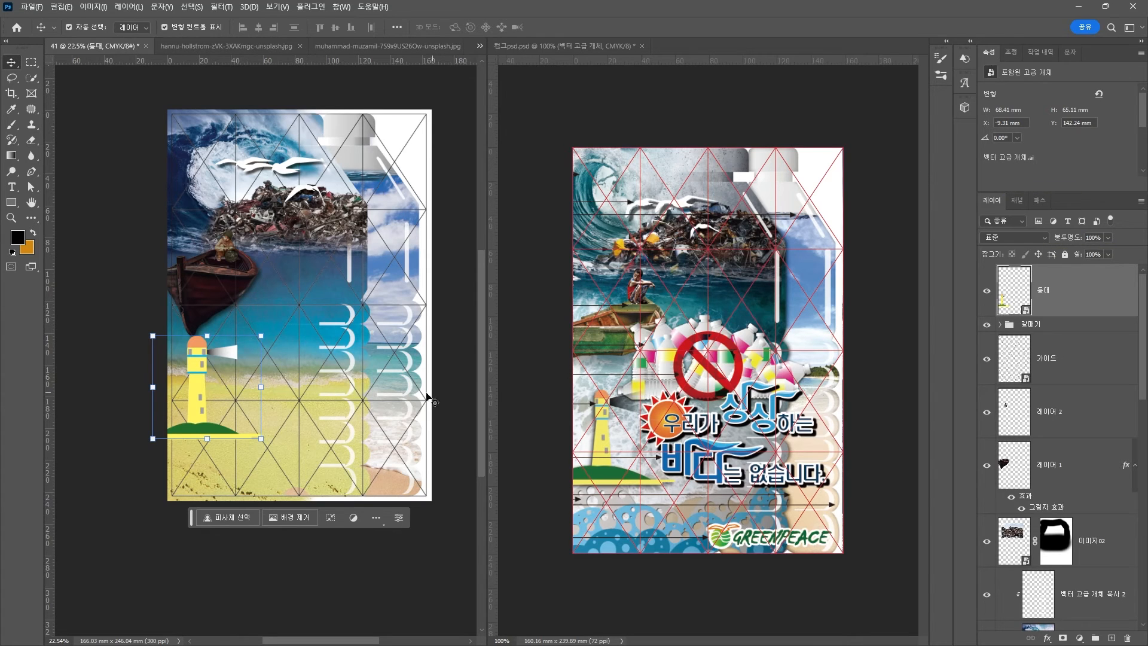
# Step: Nudge the lighthouse to X -6.26 mm and give it a 59% drop shadow at 15° with global light off
pyautogui.scroll(4, 228, 372)
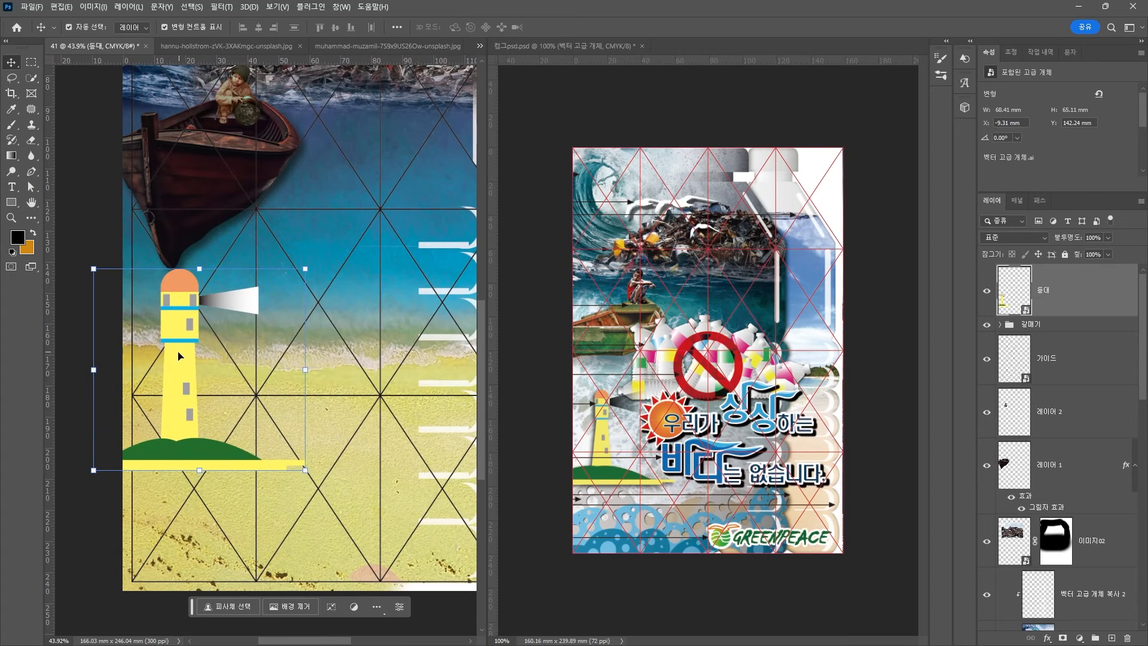
pyautogui.moveTo(180, 356); pyautogui.dragTo(192, 354)
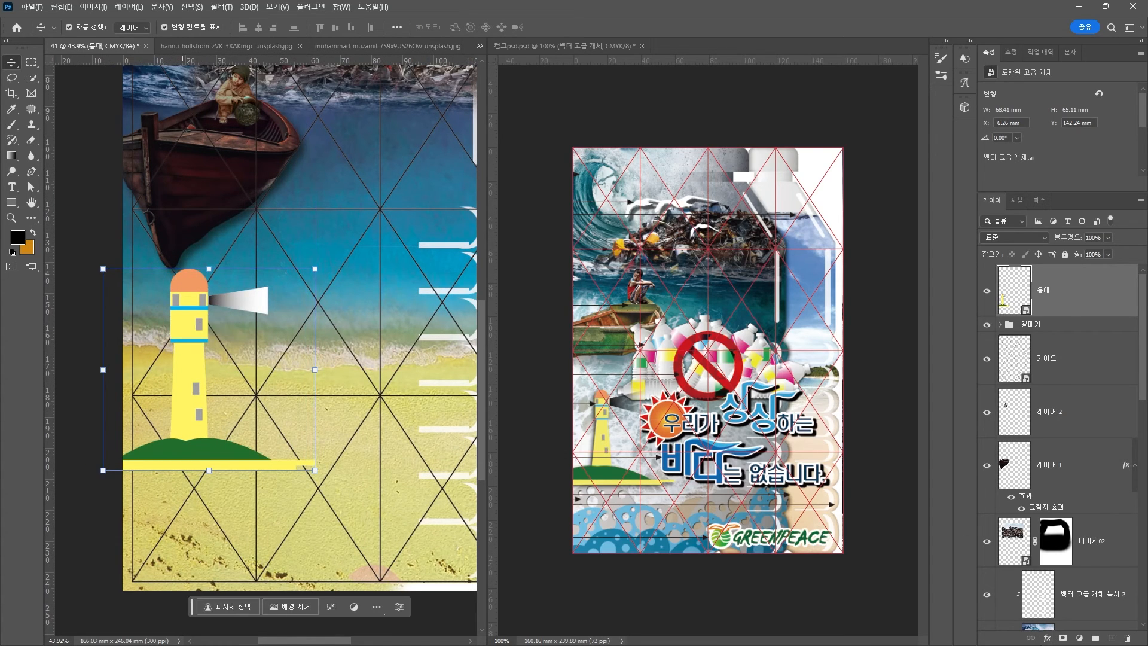
pyautogui.click(1047, 638)
pyautogui.click(1061, 634)
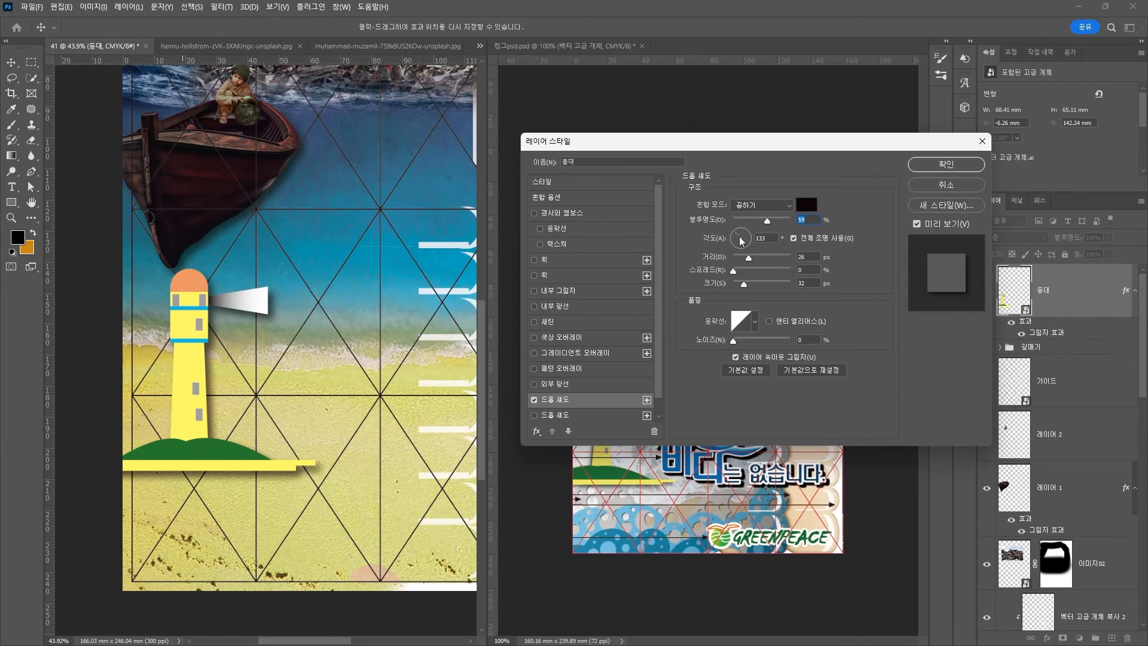
pyautogui.moveTo(742, 241); pyautogui.dragTo(751, 234)
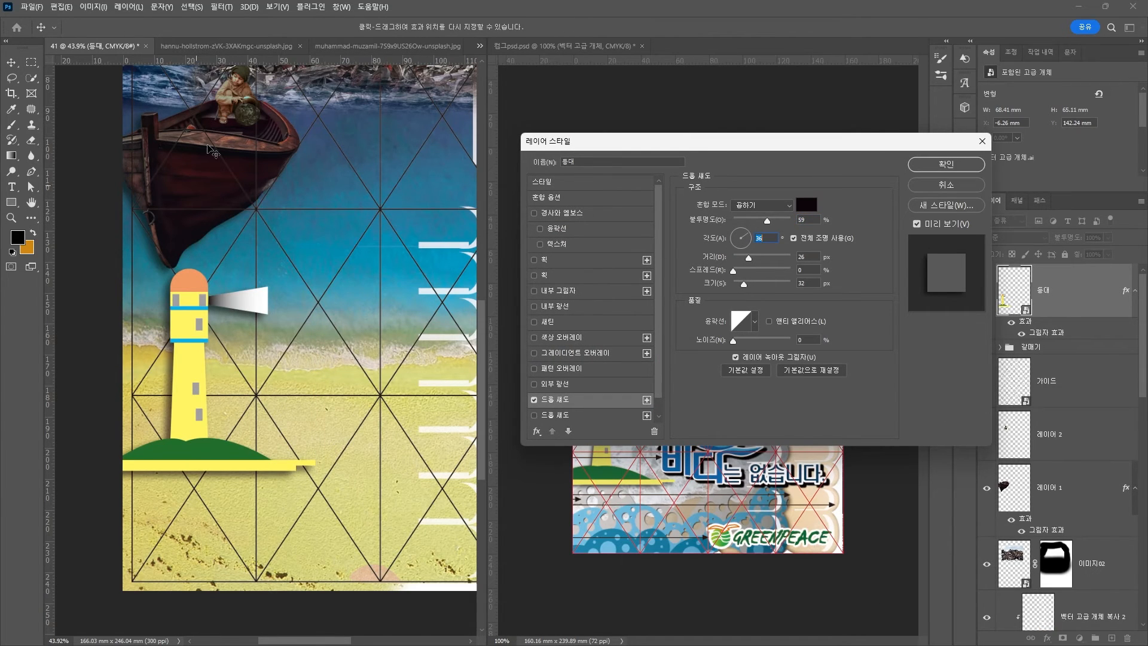
pyautogui.click(798, 241)
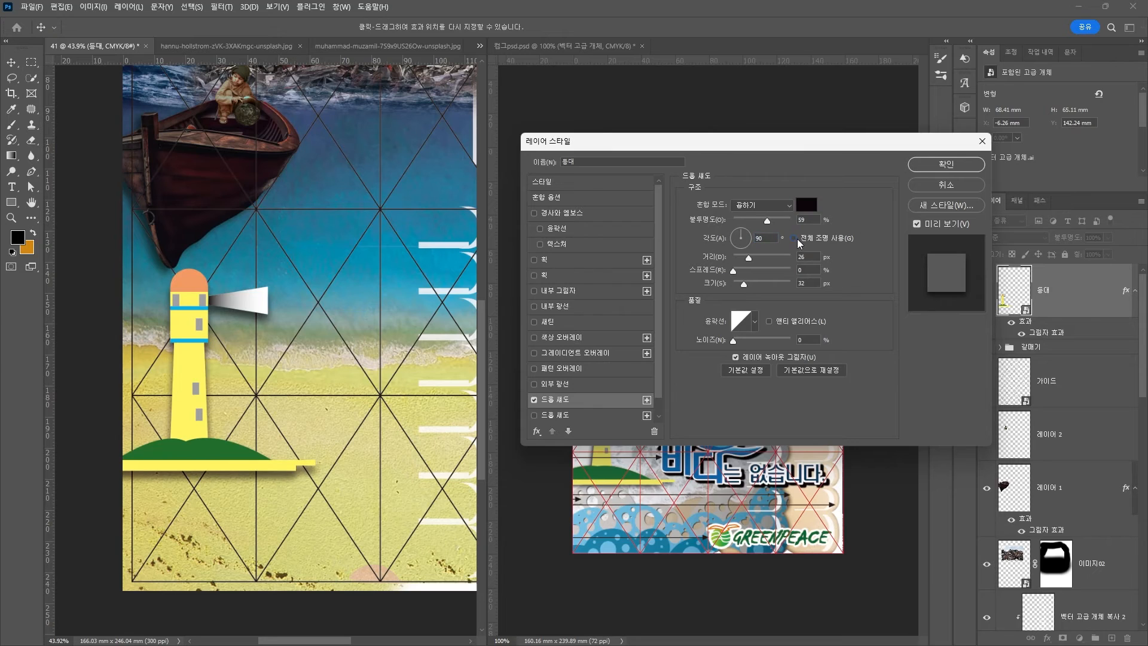
pyautogui.click(750, 239)
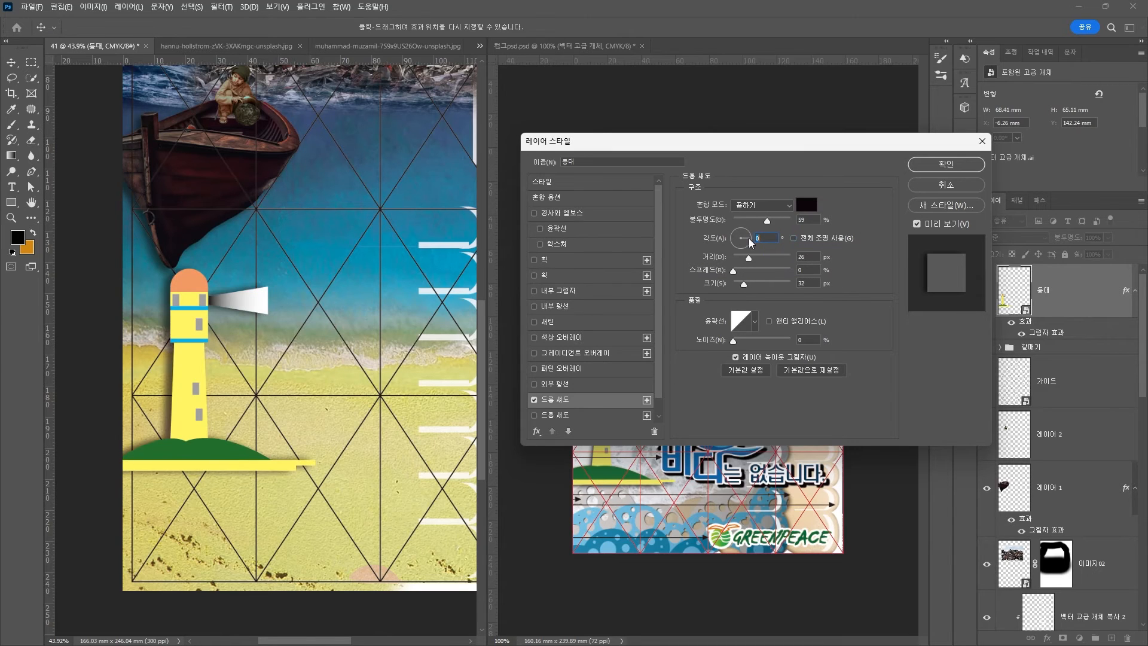
pyautogui.click(750, 240)
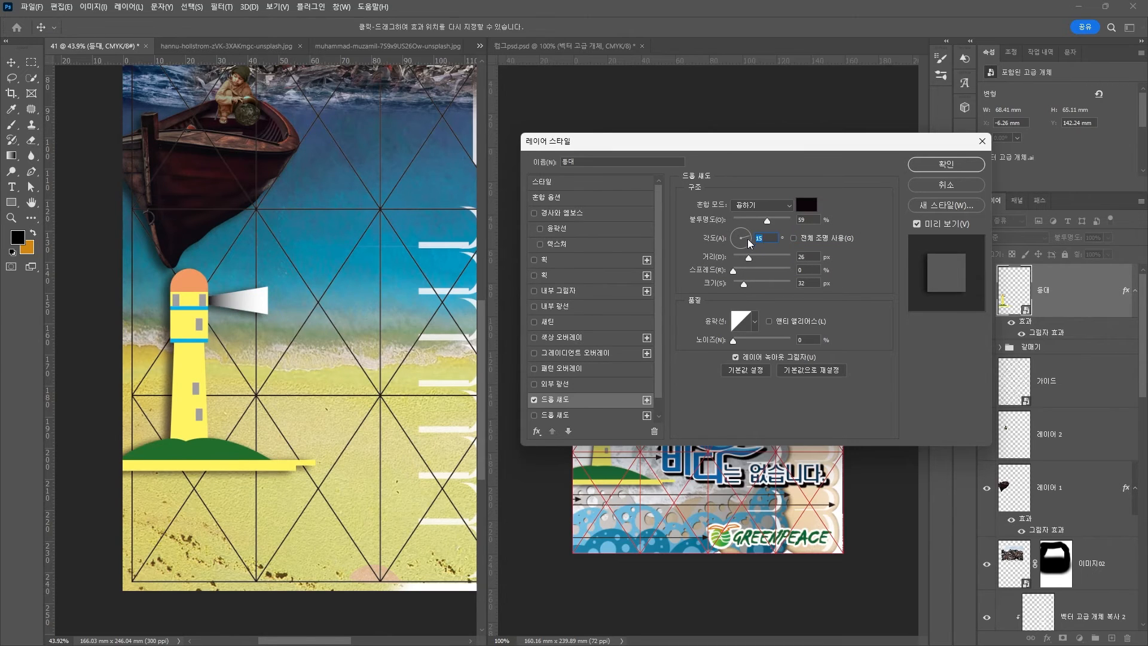
pyautogui.press('Return')
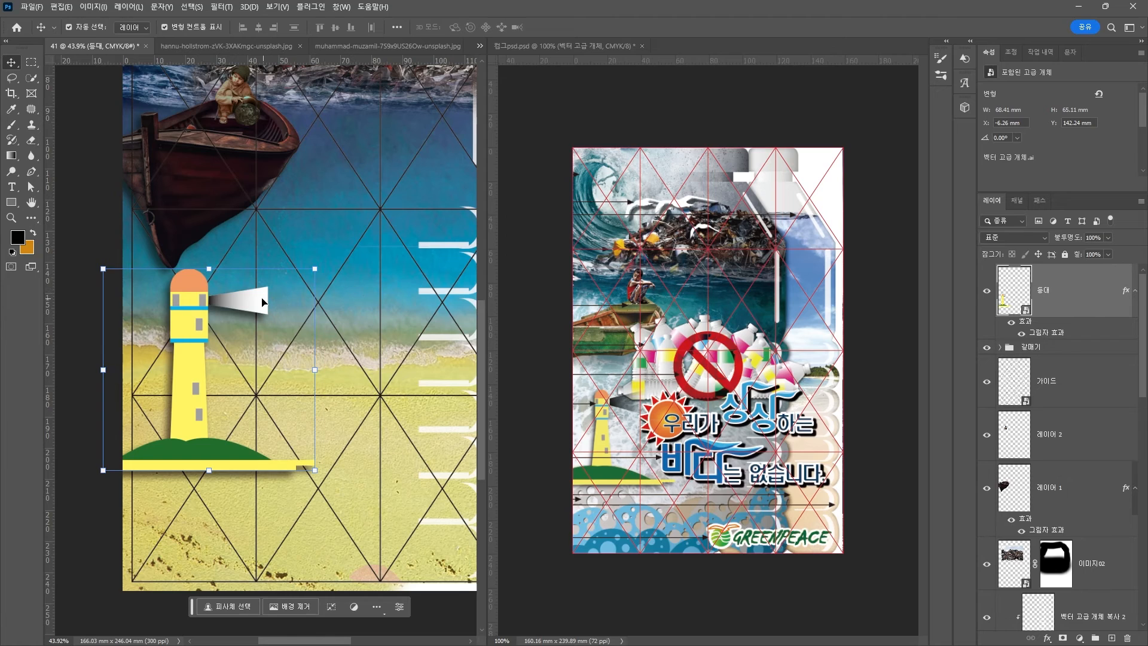
# Step: Open the 등대 smart object's contents in Illustrator and bring up the gradient settings of the lighthouse's light beam
pyautogui.doubleClick(1015, 293)
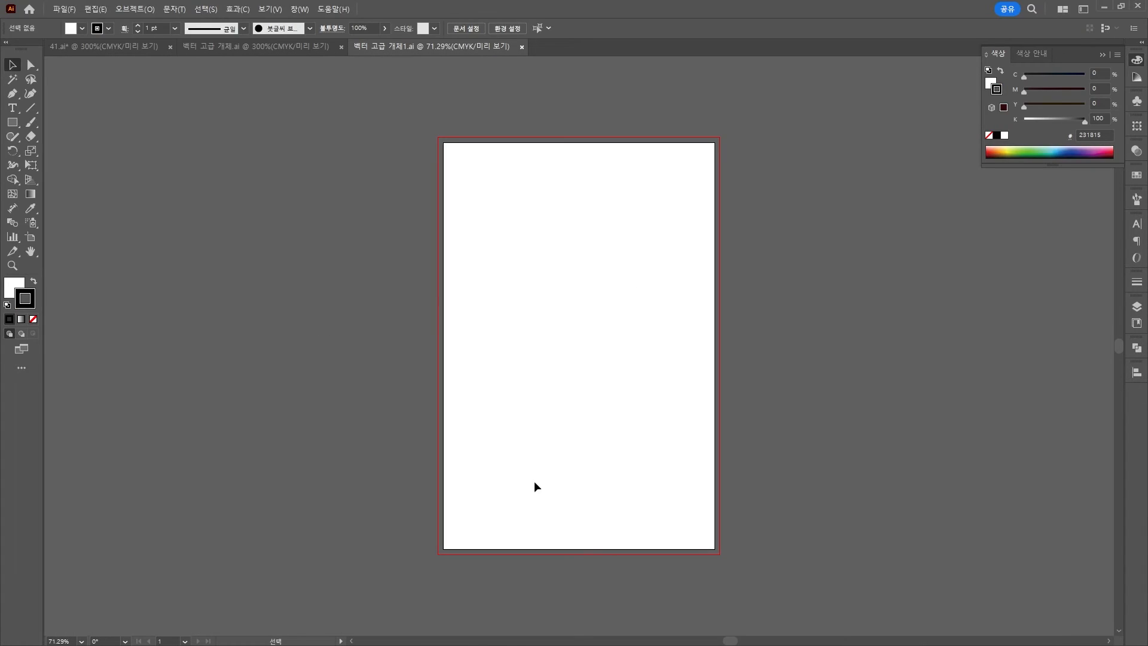
pyautogui.scroll(-10, 537, 487)
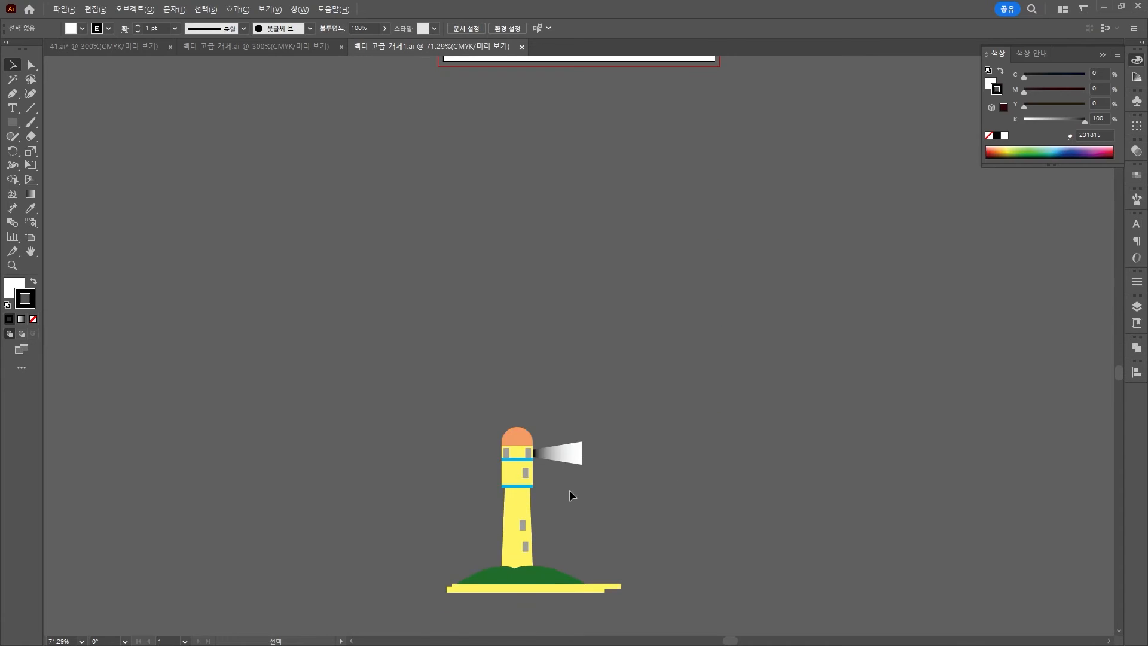
pyautogui.scroll(5, 572, 495)
pyautogui.click(571, 332)
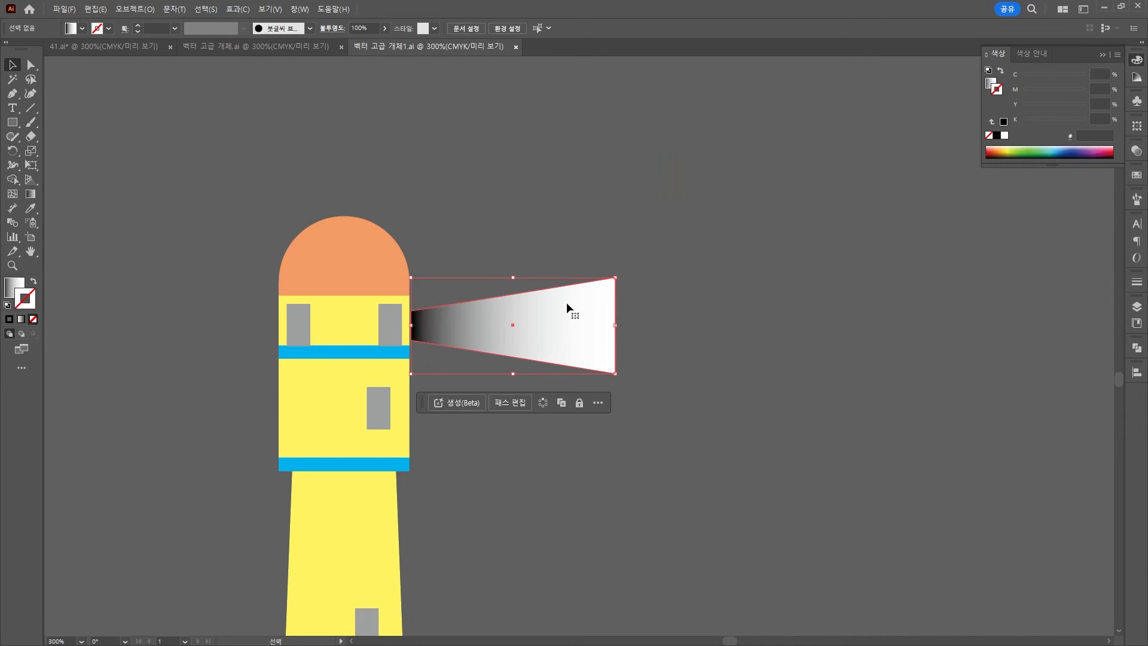
pyautogui.doubleClick(29, 195)
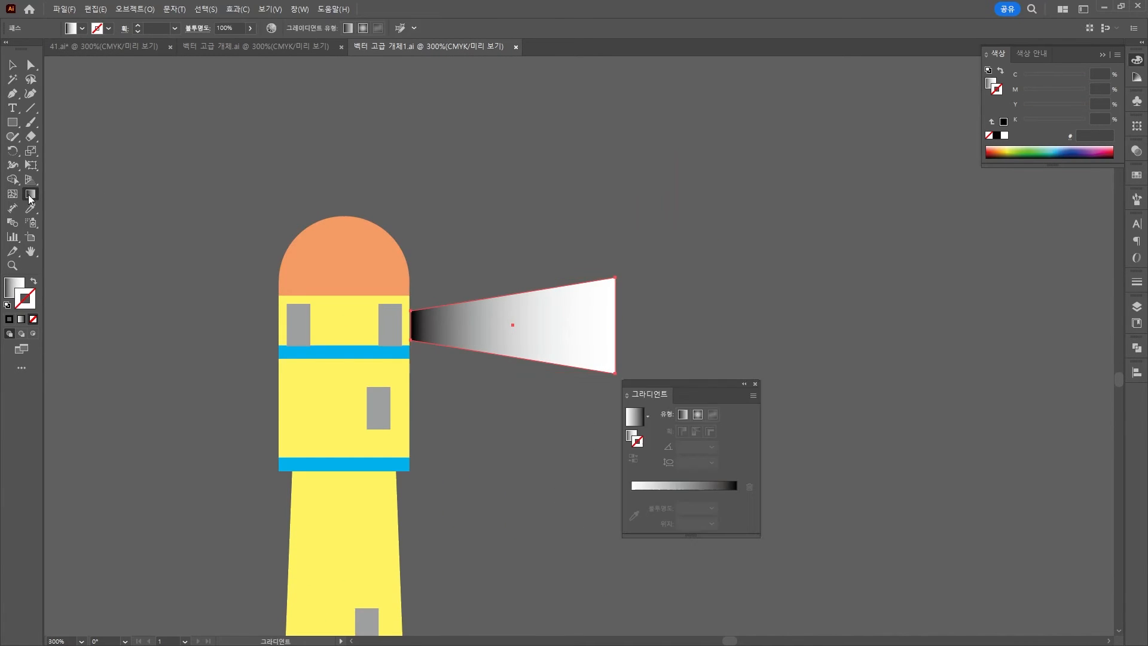
pyautogui.click(652, 487)
pyautogui.click(633, 494)
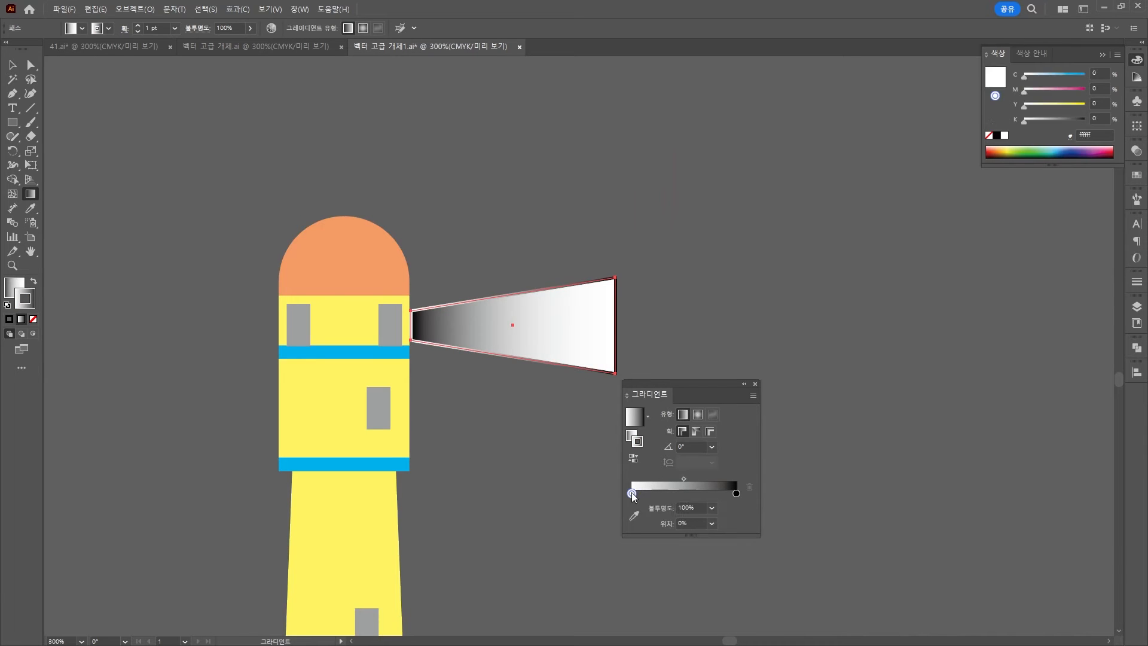
pyautogui.hotkey('ctrl', 'z')
# Step: Set the white end stop of the light beam's gradient to 0% opacity, save the artwork, and return to the Photoshop poster
pyautogui.click(737, 494)
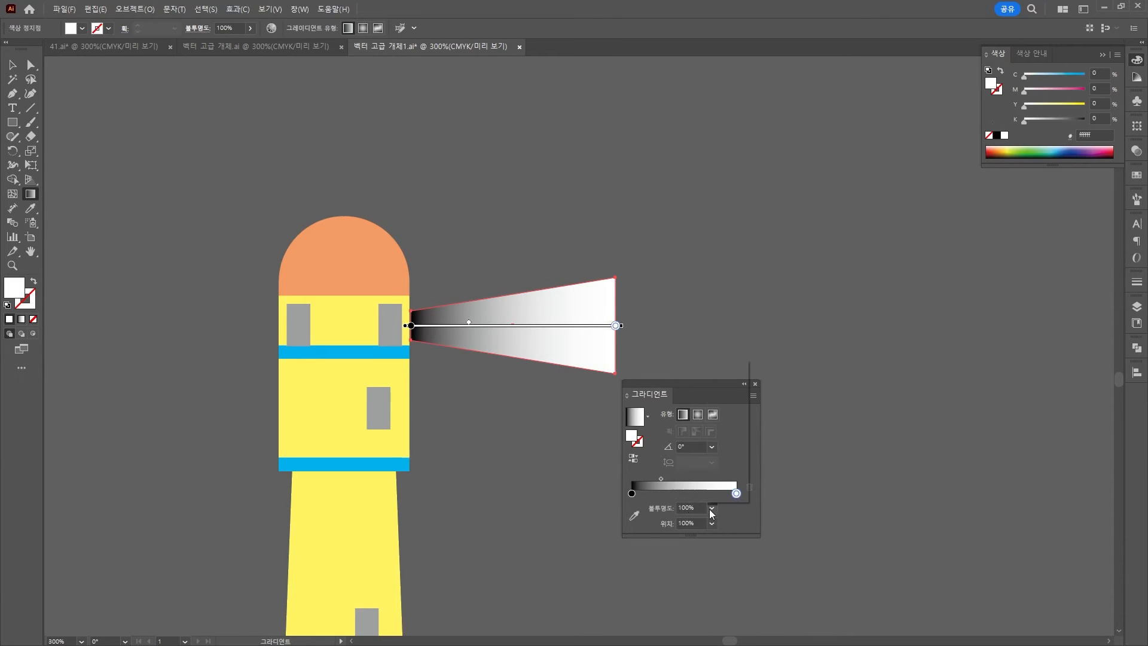
pyautogui.click(711, 508)
pyautogui.click(726, 367)
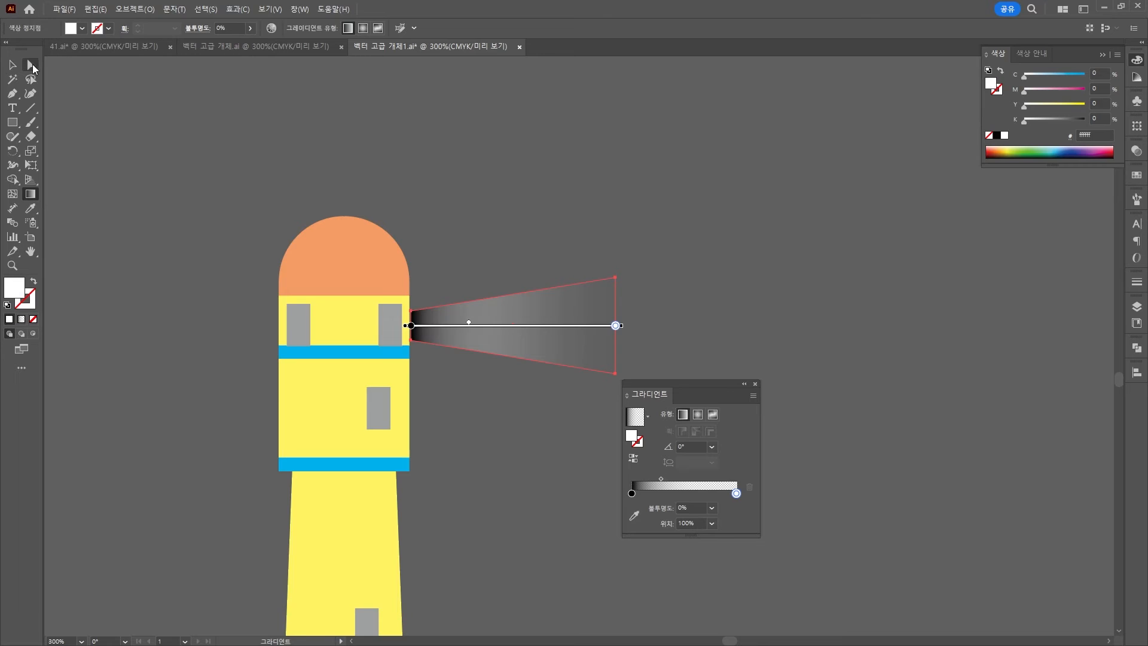
pyautogui.press('v')
pyautogui.hotkey('ctrl', 's')
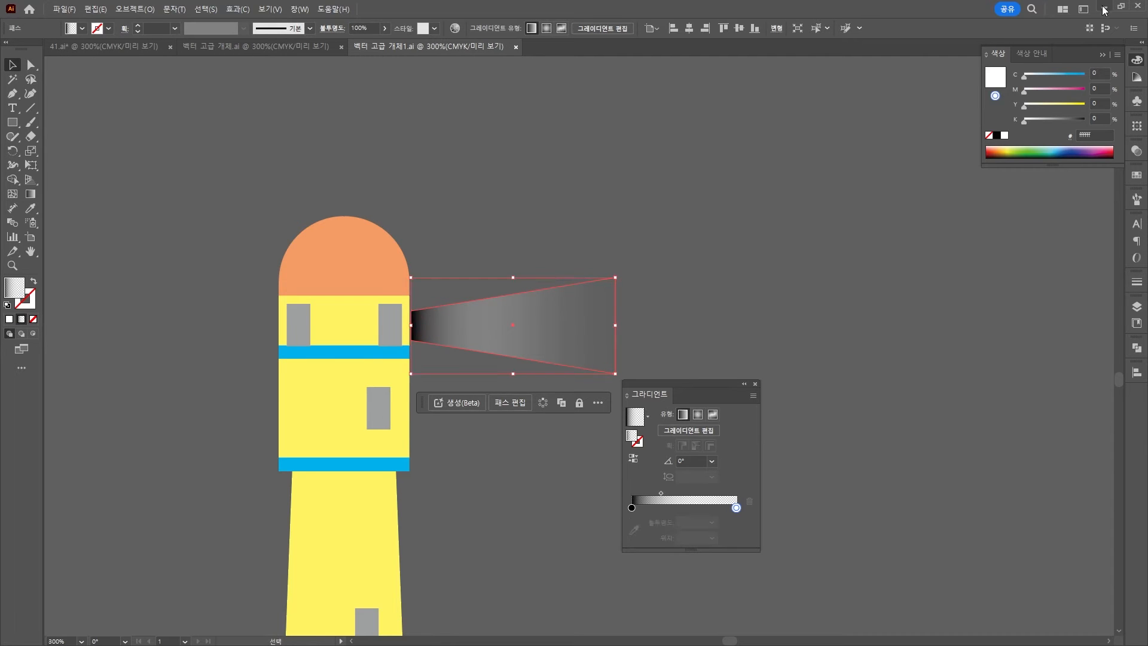
pyautogui.click(1105, 9)
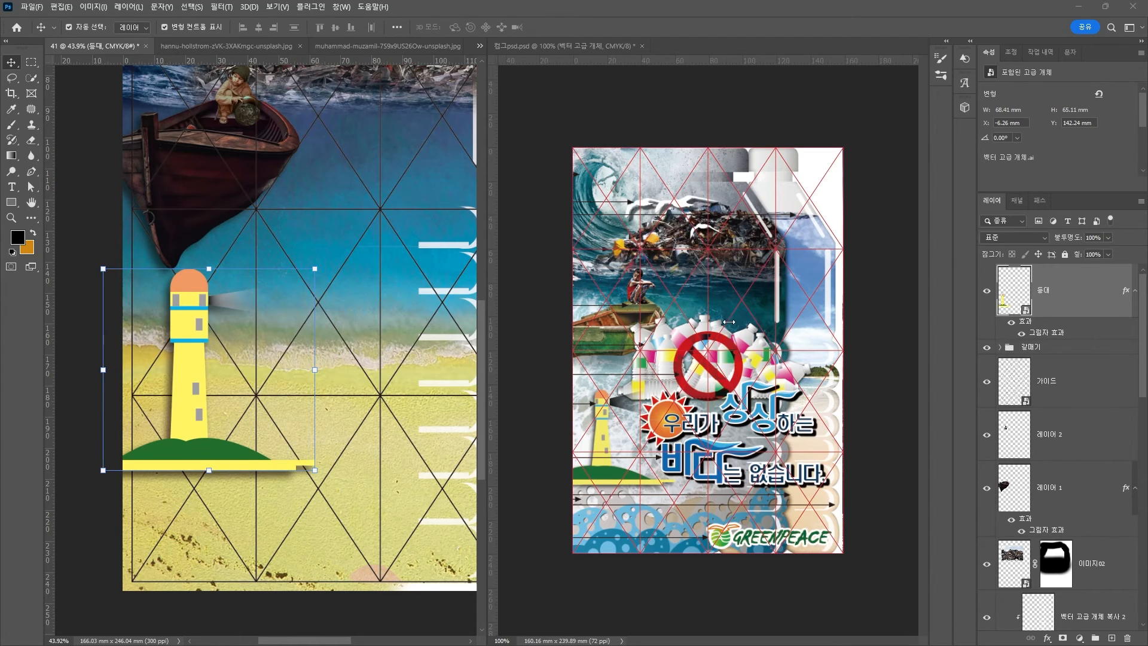
# Step: Copy the yellow-labelled bottle from the 41.ai document in Illustrator and paste it into the Photoshop poster as a smart object
pyautogui.moveTo(436, 379); pyautogui.dragTo(333, 409)
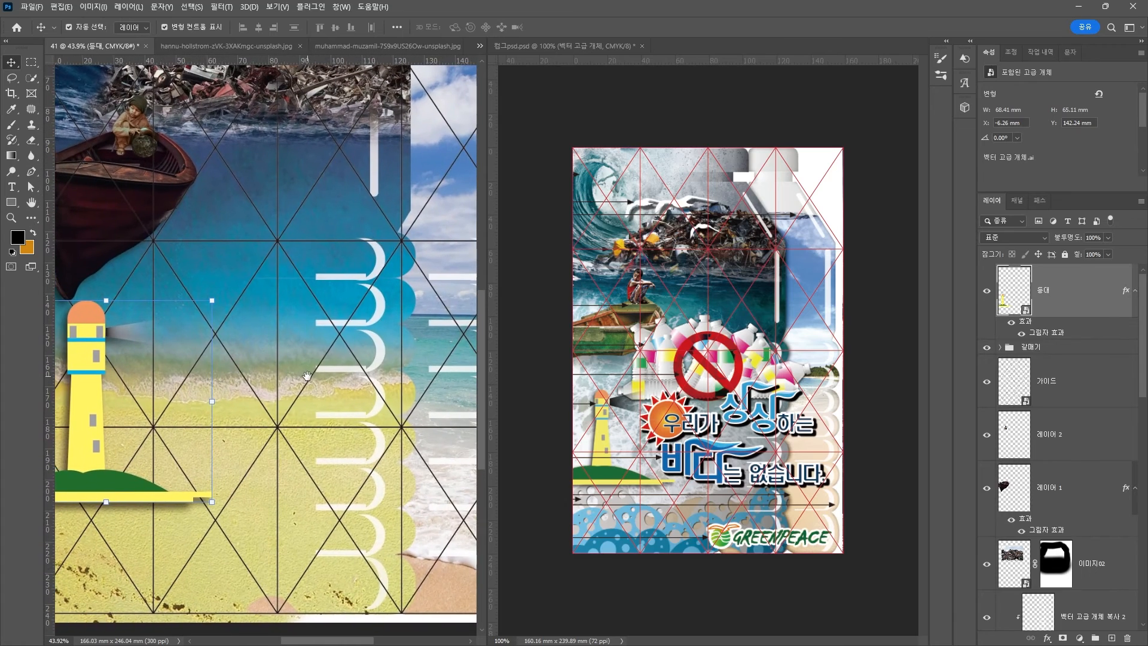
pyautogui.scroll(-2, 336, 410)
pyautogui.scroll(-2, 337, 414)
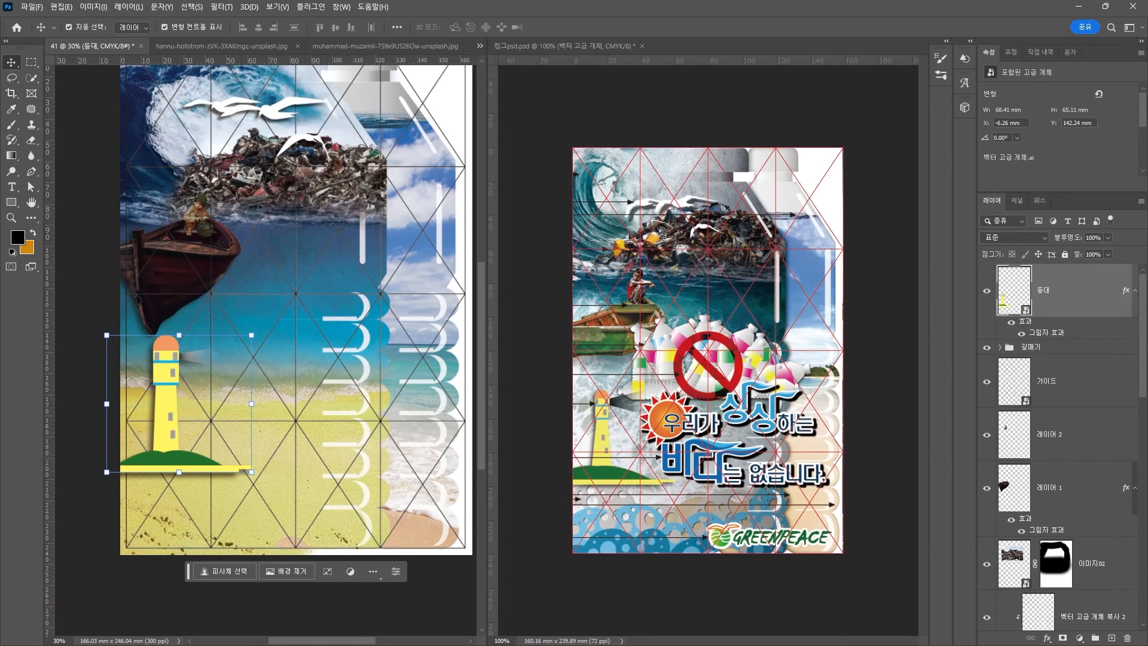
pyautogui.hotkey('alt', 'Tab')
pyautogui.click(571, 231)
pyautogui.scroll(-7, 569, 224)
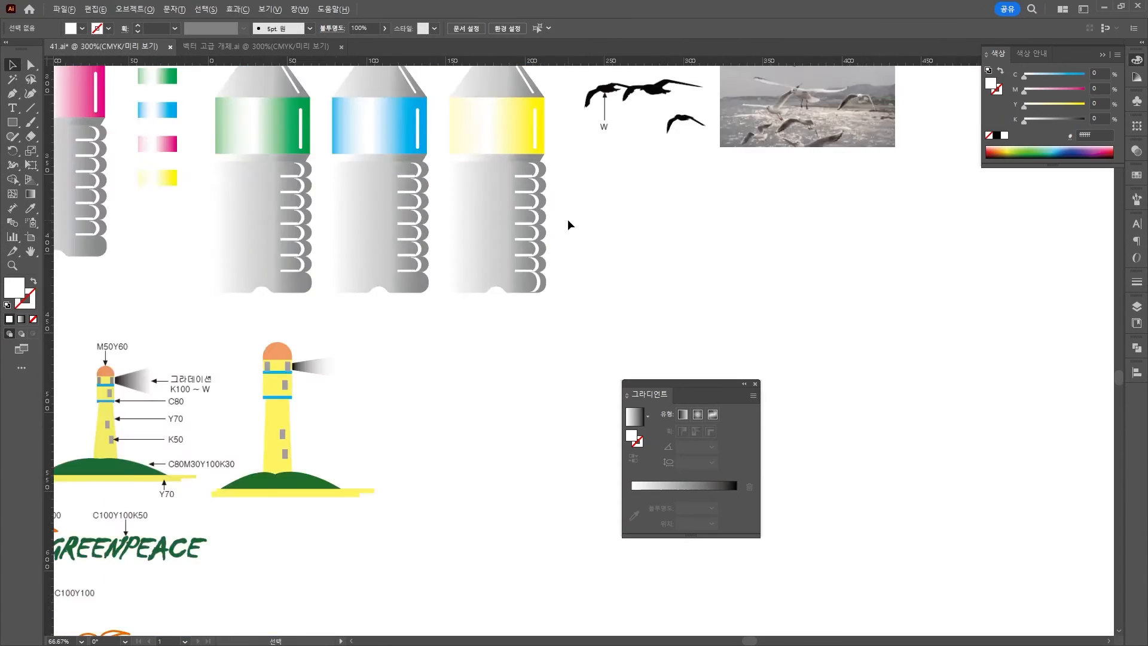
pyautogui.scroll(5, 375, 366)
pyautogui.scroll(-3, 376, 366)
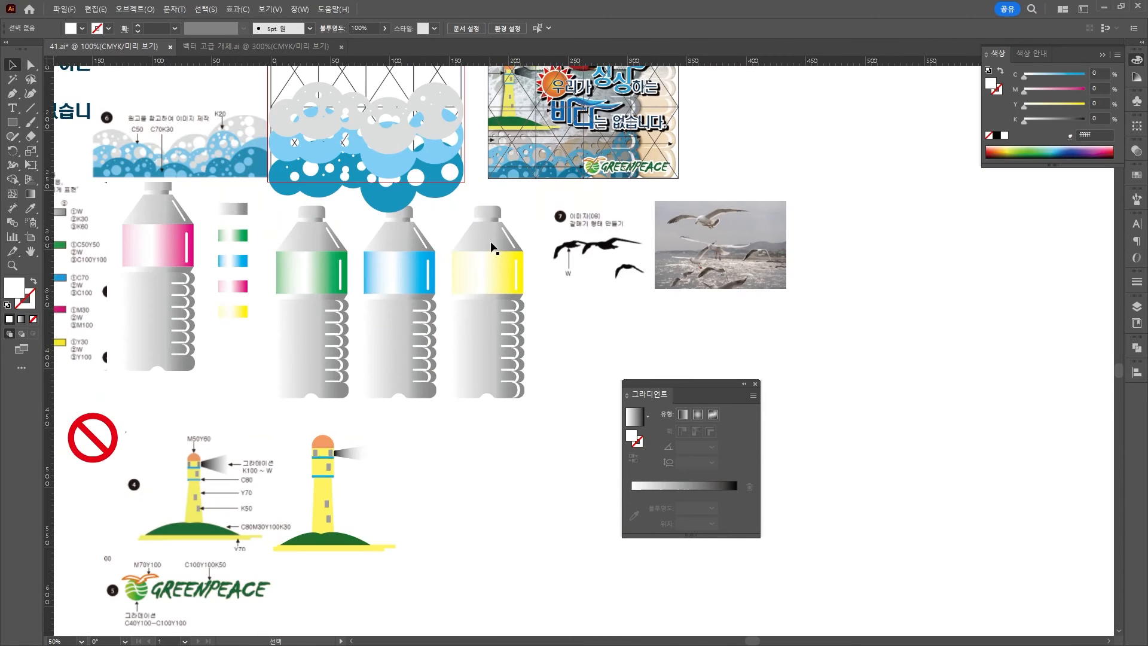
pyautogui.click(500, 215)
pyautogui.moveTo(522, 198); pyautogui.dragTo(469, 416)
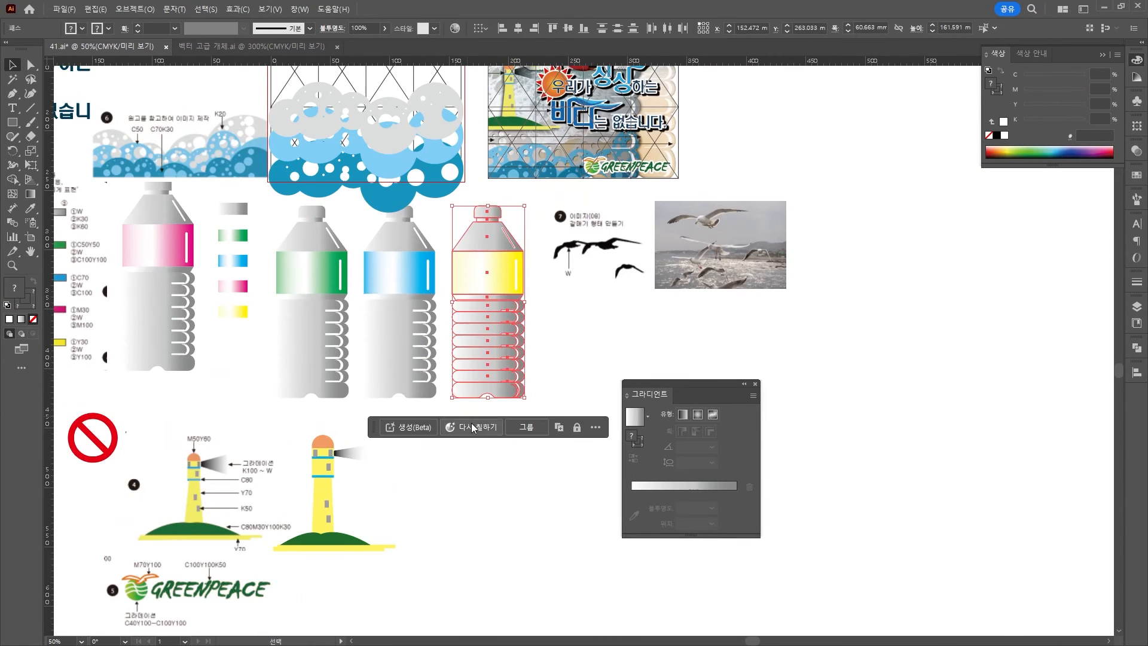
pyautogui.hotkey('ctrl', 'c')
pyautogui.hotkey('alt', 'Tab')
pyautogui.hotkey('ctrl', 'v')
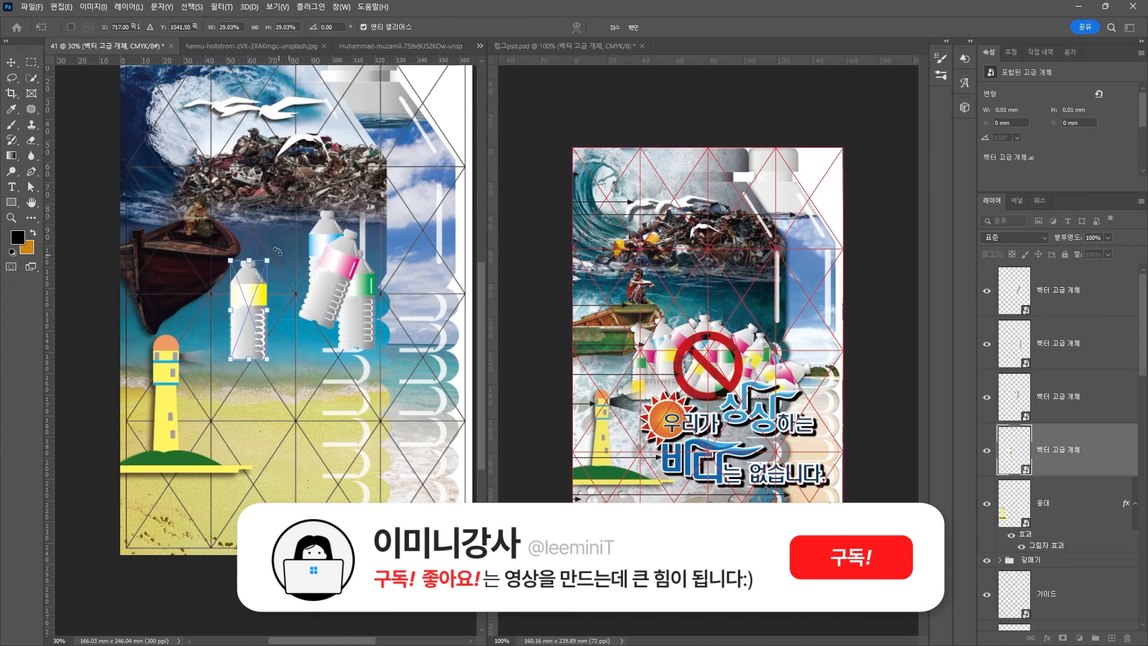
# Step: Duplicate, rotate and position the coloured bottles to build an overlapping pile beside the boat, above the beach
pyautogui.hotkey('ctrl', 't')
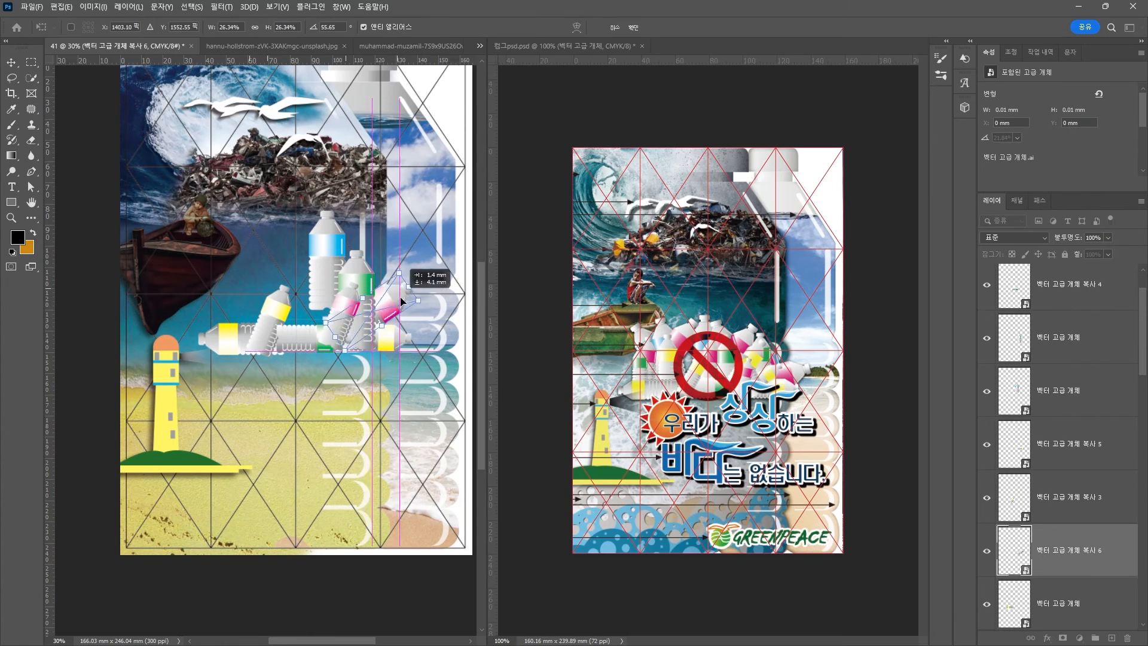
pyautogui.click(364, 280)
pyautogui.hotkey('ctrl', 't')
pyautogui.press('Return')
pyautogui.moveTo(340, 312); pyautogui.dragTo(305, 286)
pyautogui.hotkey('ctrl', '[')
pyautogui.moveTo(239, 230); pyautogui.dragTo(243, 287)
pyautogui.moveTo(273, 248); pyautogui.dragTo(261, 240)
# Step: Raise the horizontal yellow bottle in the layer order and transform further bottles to fill the gaps in the pile
pyautogui.moveTo(1085, 397); pyautogui.dragTo(1085, 269)
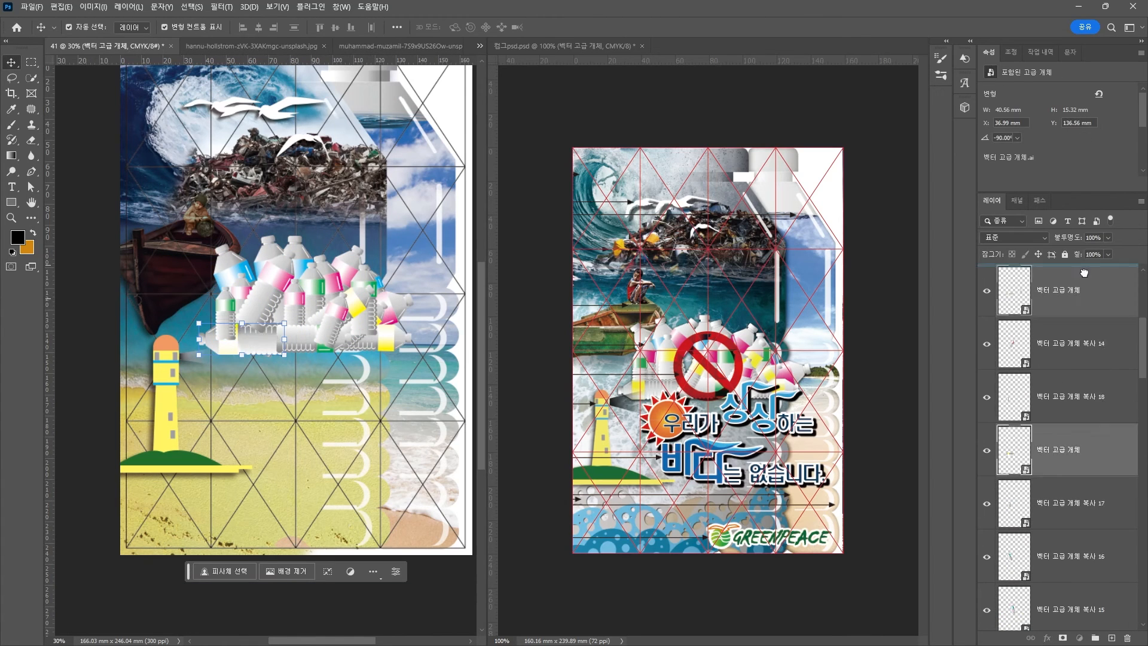
pyautogui.moveTo(228, 338); pyautogui.dragTo(265, 317)
pyautogui.hotkey('ctrl', 't')
pyautogui.moveTo(248, 275); pyautogui.dragTo(257, 298)
pyautogui.press('Return')
pyautogui.hotkey('ctrl', 't')
pyautogui.press('Return')
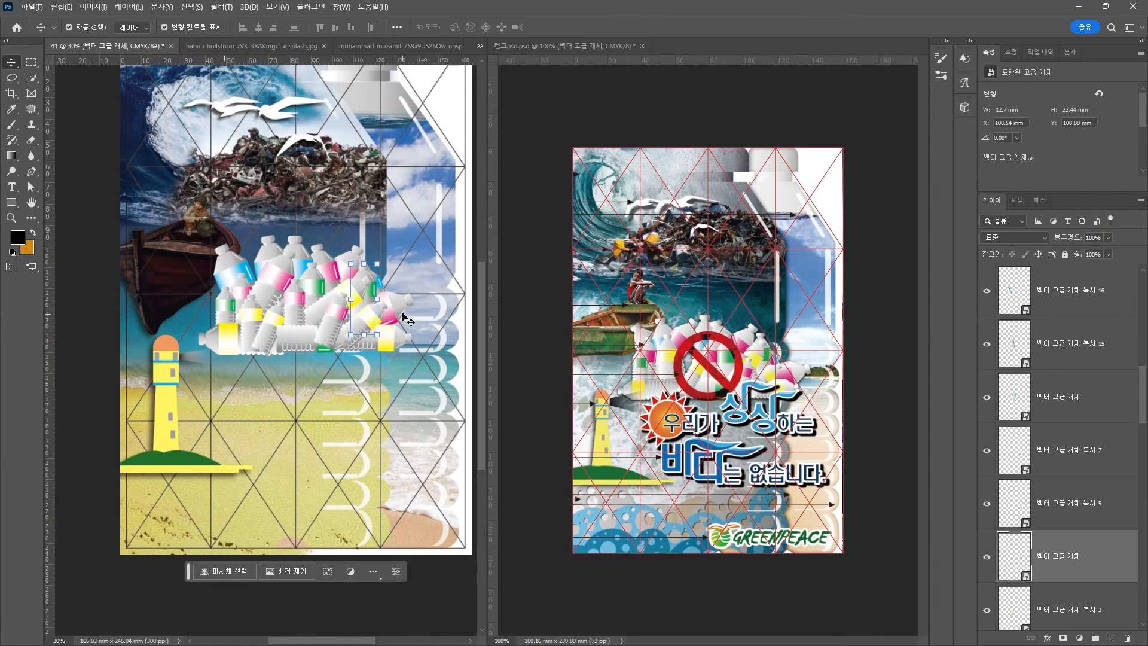
# Step: Select the run of bottle layers that form the pile and combine them into one layer group
pyautogui.click(399, 316)
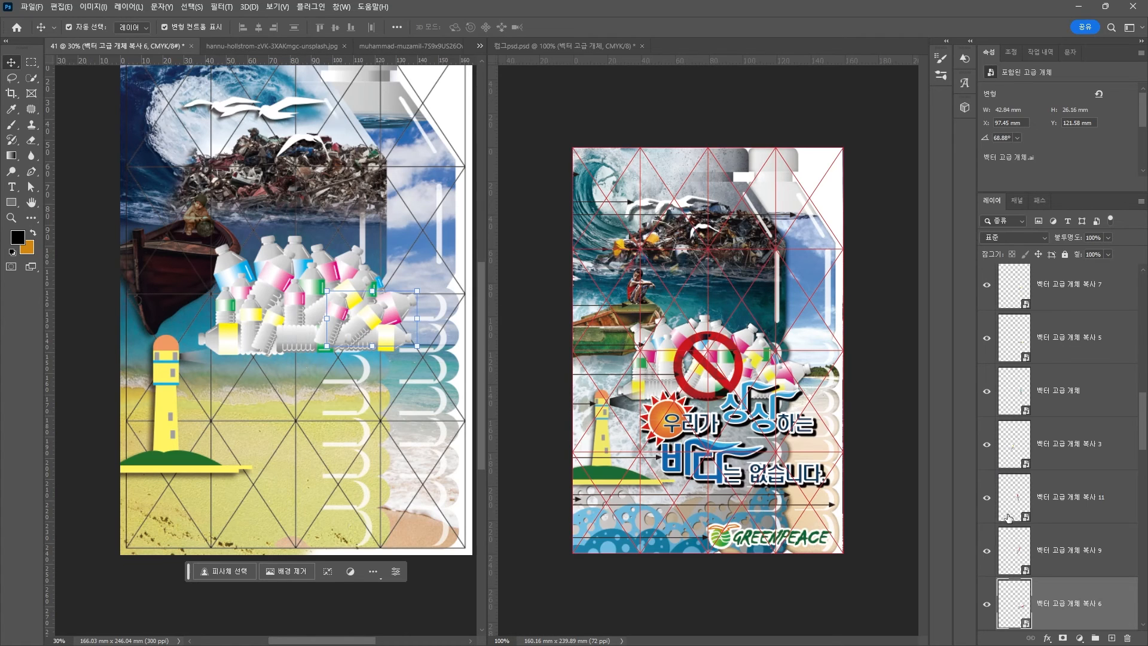
pyautogui.scroll(-5, 1028, 526)
pyautogui.scroll(5, 1064, 378)
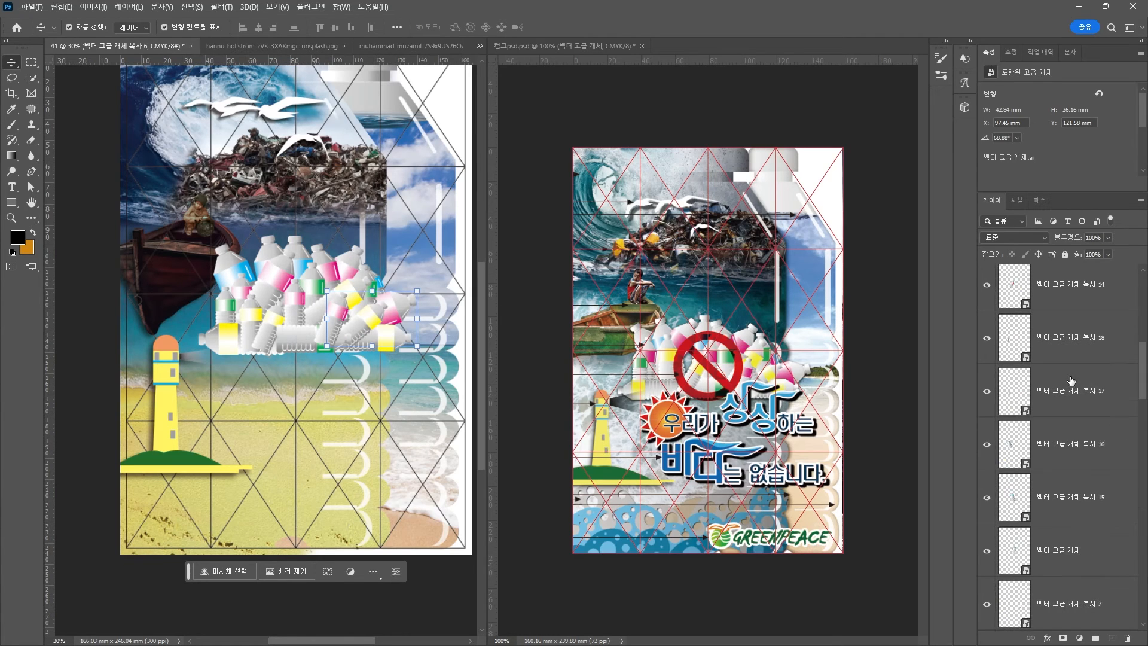
pyautogui.keyDown('shift'); pyautogui.click(1070, 307); pyautogui.keyUp('shift')
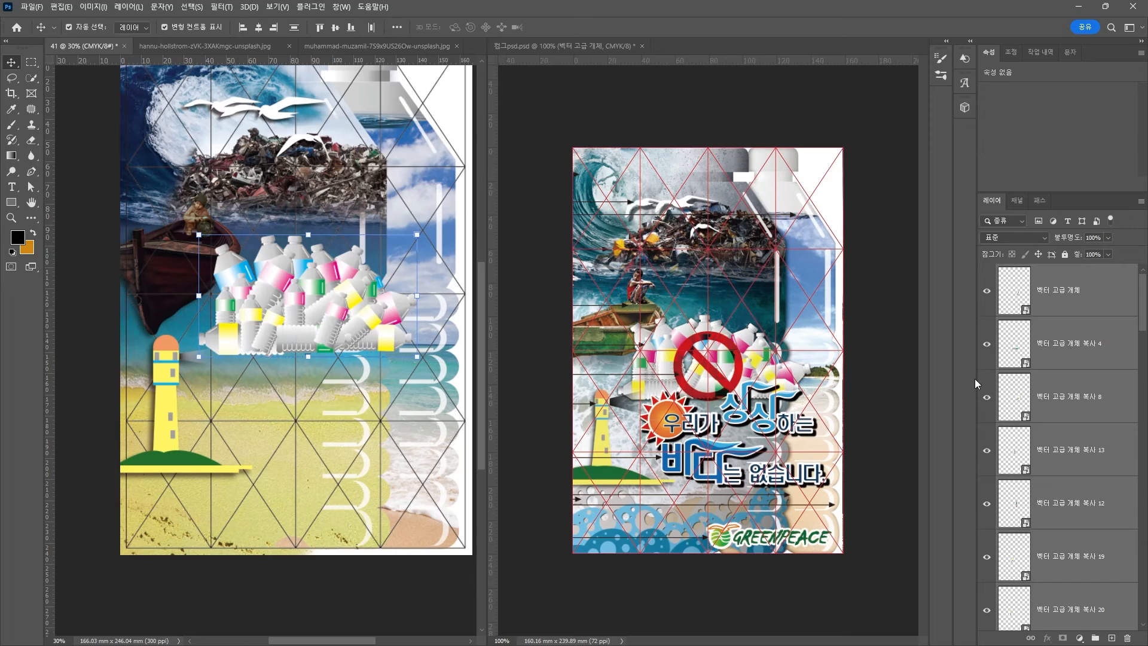
pyautogui.hotkey('ctrl', 'g')
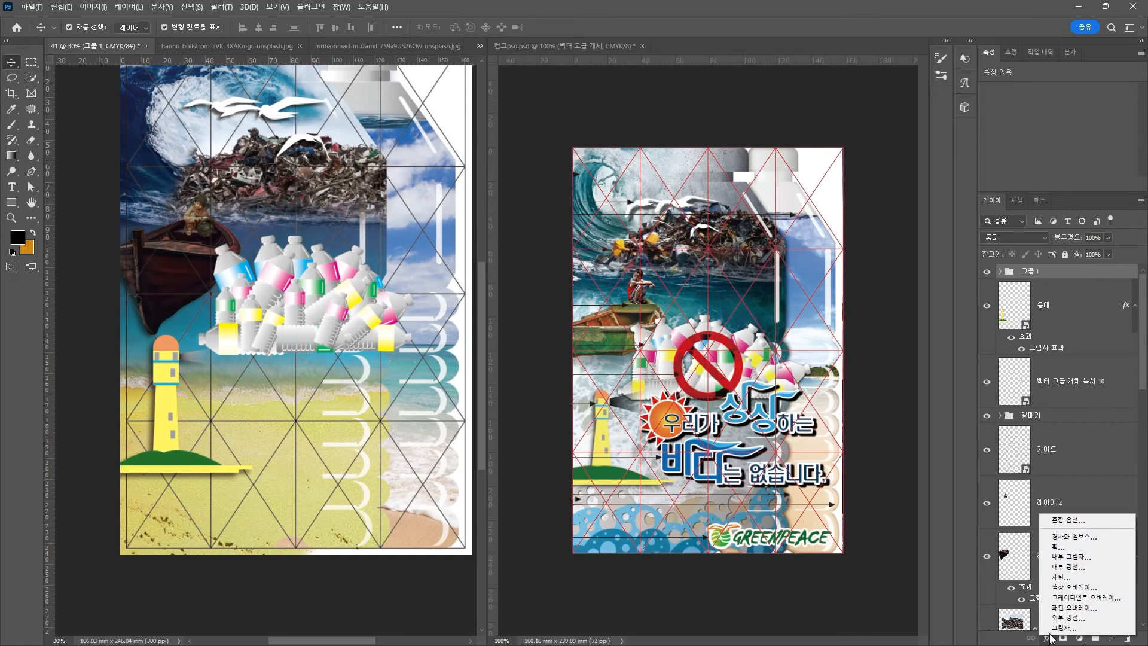
# Step: Add a drop shadow to the bottle group with 59% opacity, a 112° angle, 26 px distance and 32 px size
pyautogui.click(1048, 637)
pyautogui.click(1076, 627)
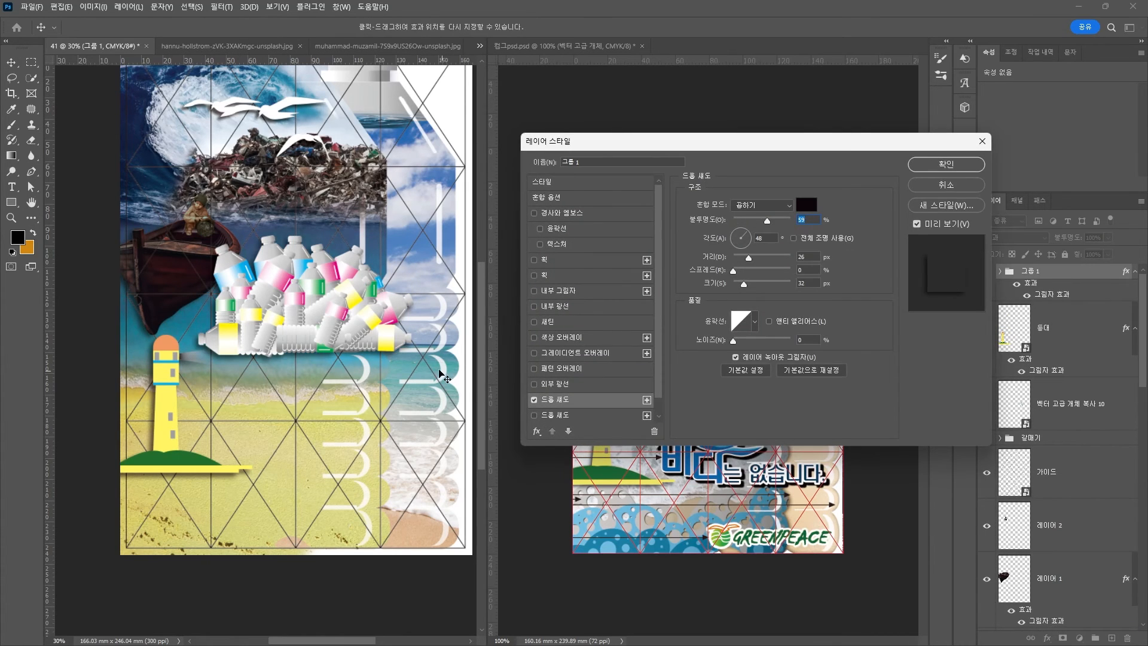
pyautogui.moveTo(674, 144); pyautogui.dragTo(637, 269)
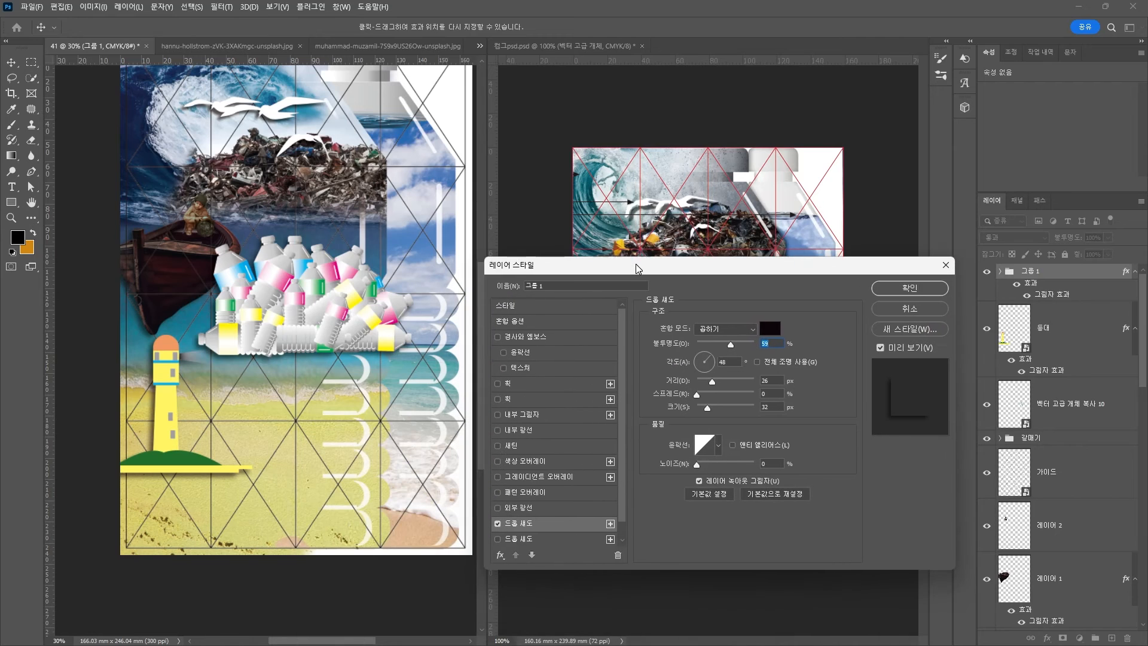
pyautogui.moveTo(706, 362); pyautogui.dragTo(704, 363)
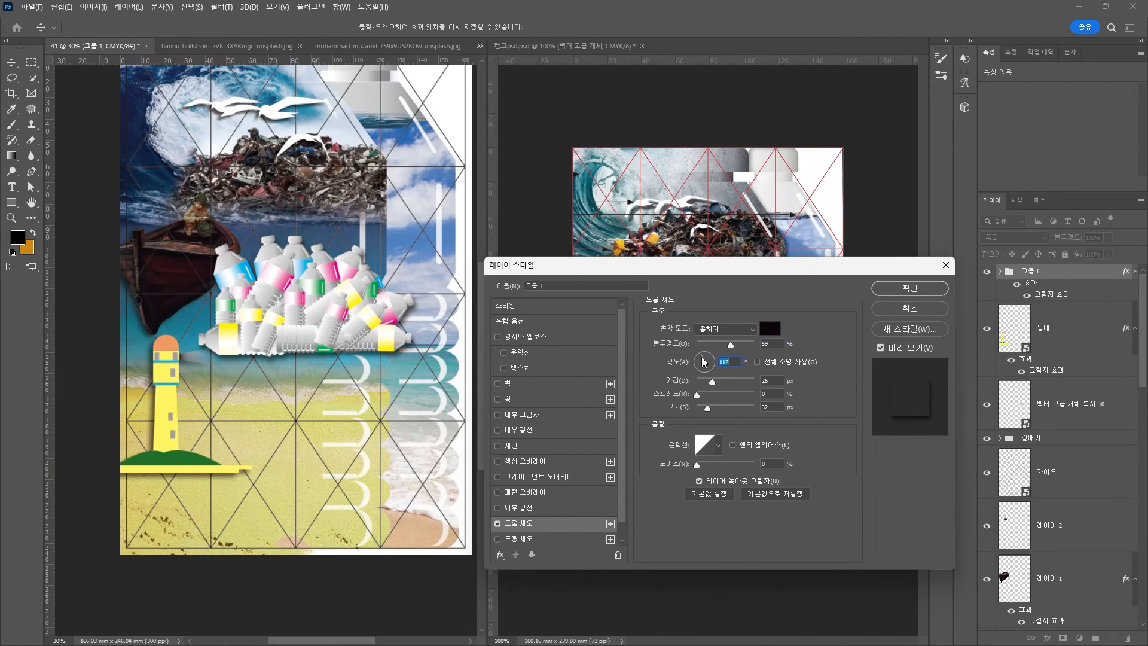
pyautogui.press('Return')
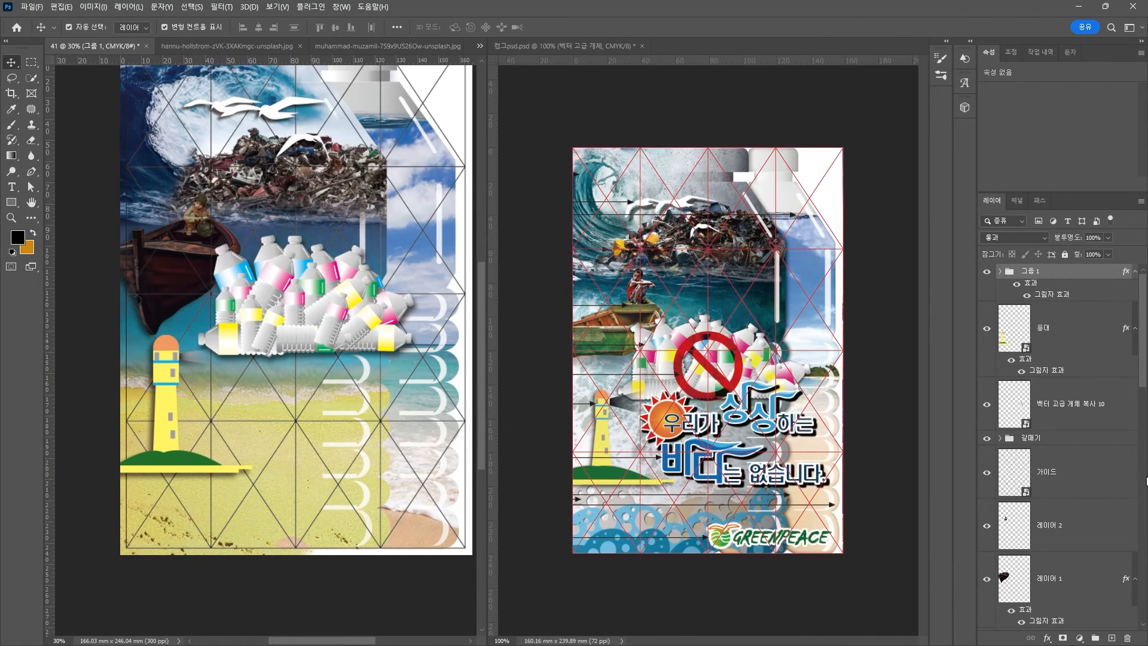
# Step: Move the red prohibition sign layer to the top of the layer stack and position it over the bottles at X 63.41 mm, Y 106.84 mm
pyautogui.scroll(-10, 1050, 524)
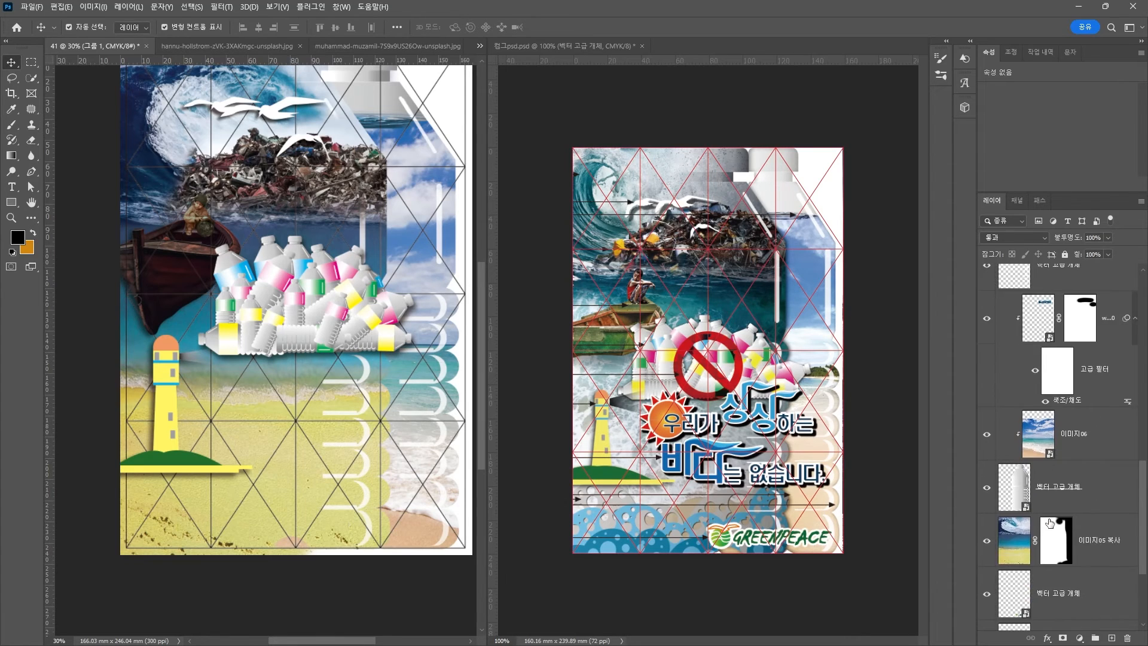
pyautogui.scroll(-3, 1050, 524)
pyautogui.moveTo(1061, 507); pyautogui.dragTo(1080, 267)
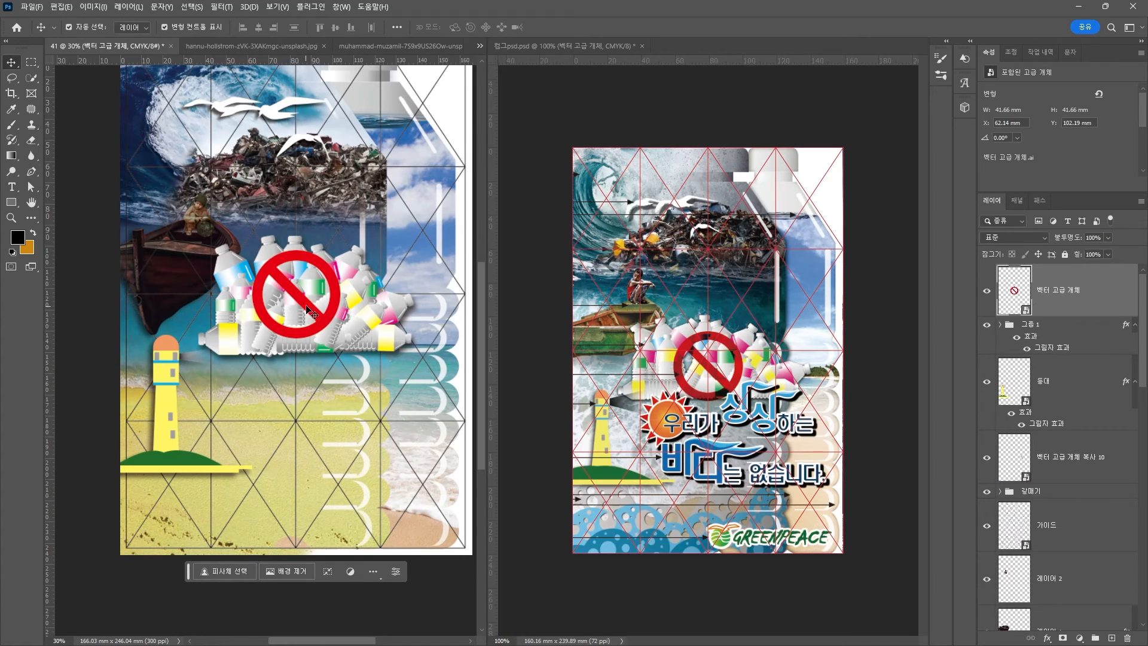
pyautogui.moveTo(311, 313); pyautogui.dragTo(316, 330)
pyautogui.moveTo(329, 282); pyautogui.dragTo(327, 274)
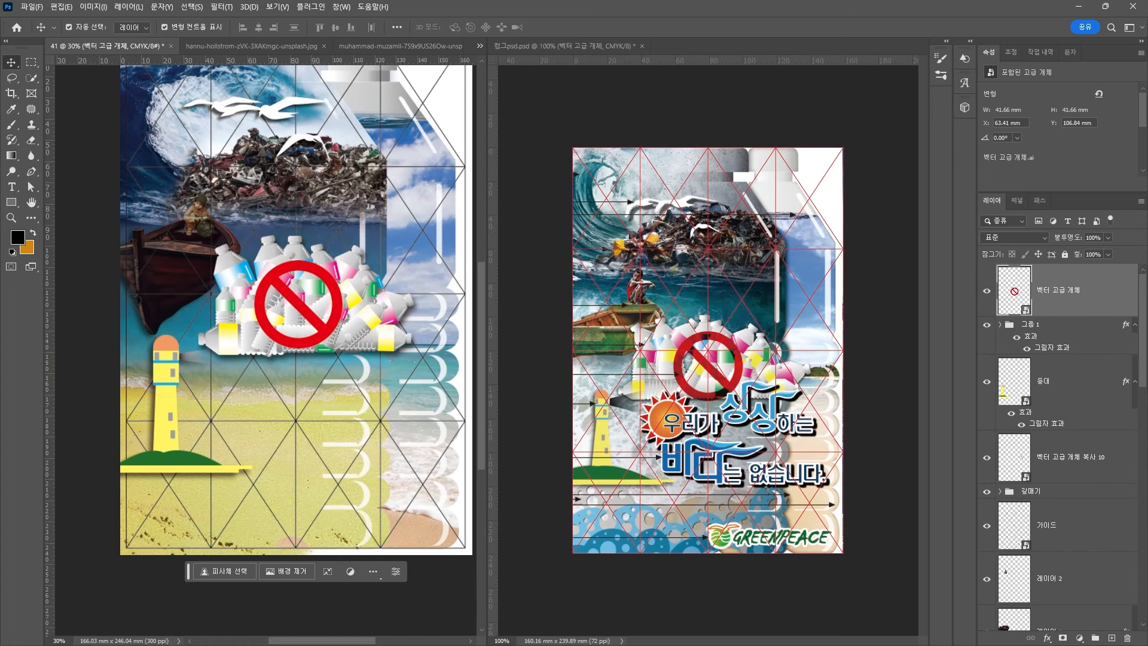
# Step: Set the prohibition sign layer's blend mode to Darken (어둡게 하기)
pyautogui.hotkey('alt', 'Tab')
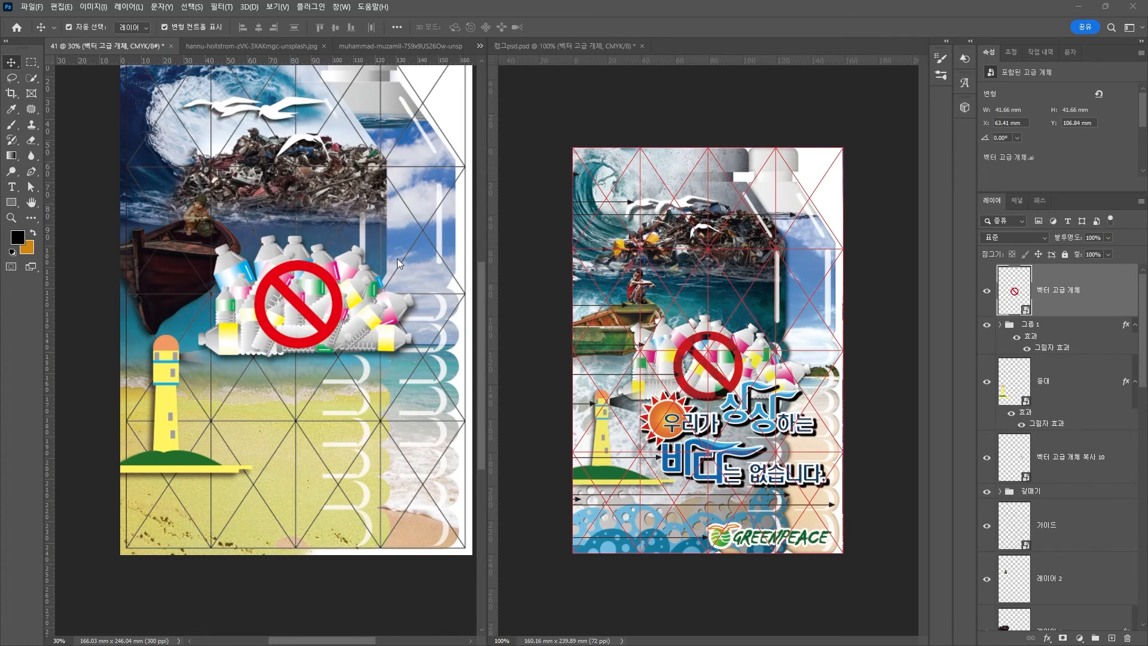
pyautogui.click(964, 233)
pyautogui.click(997, 239)
pyautogui.click(1006, 238)
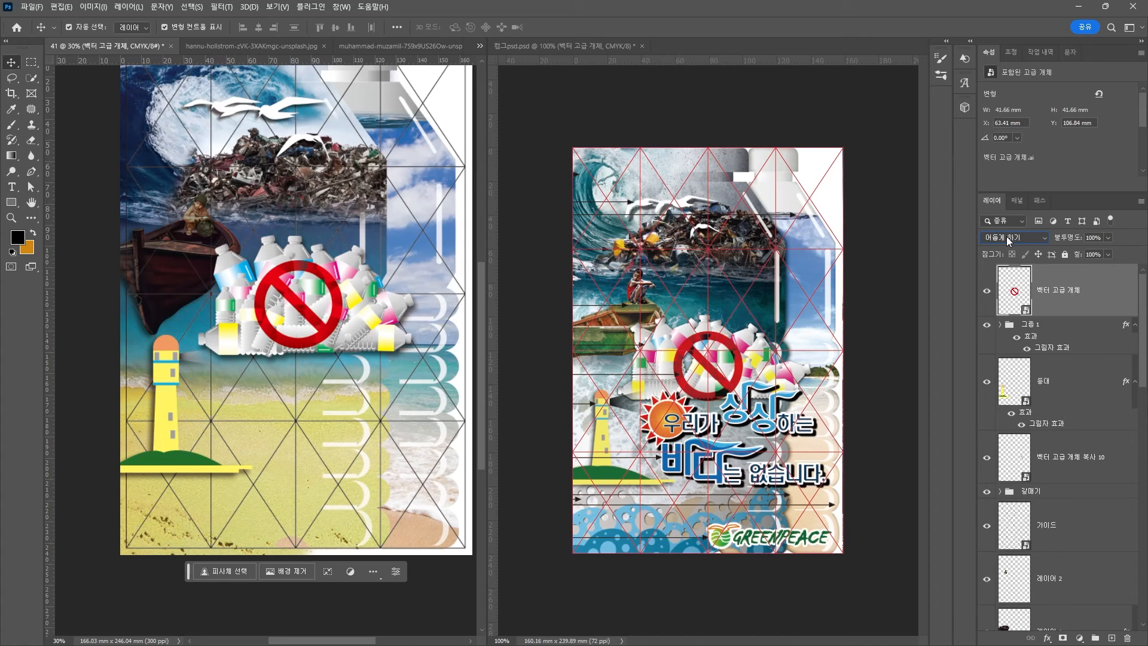
pyautogui.press('Down')
pyautogui.click(1009, 237)
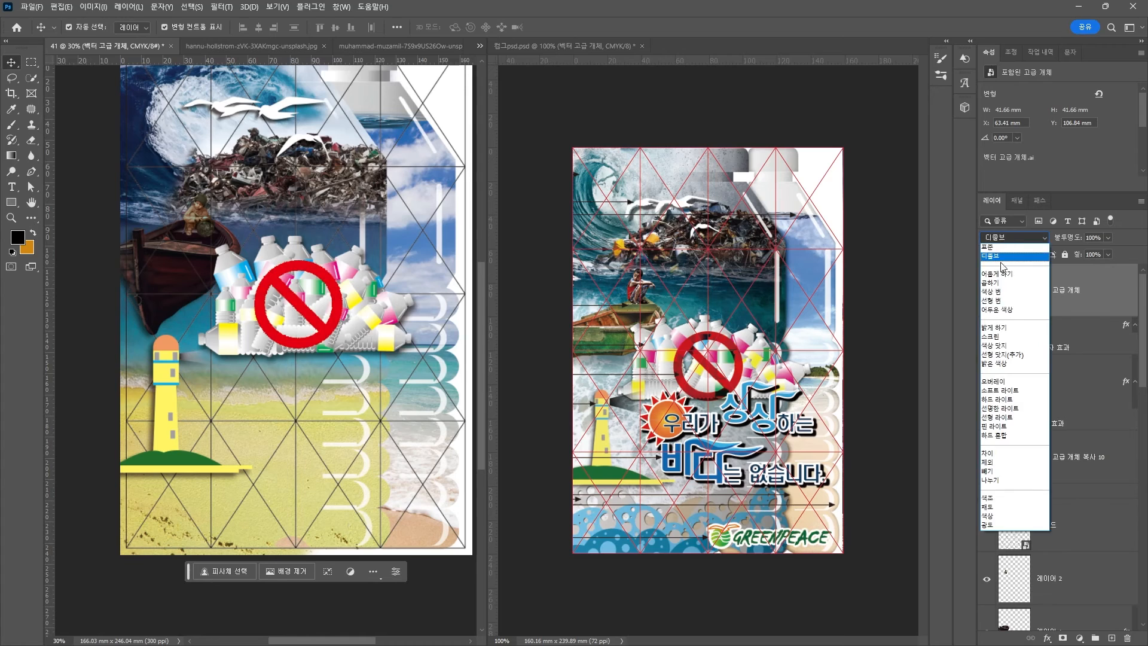
pyautogui.click(1006, 271)
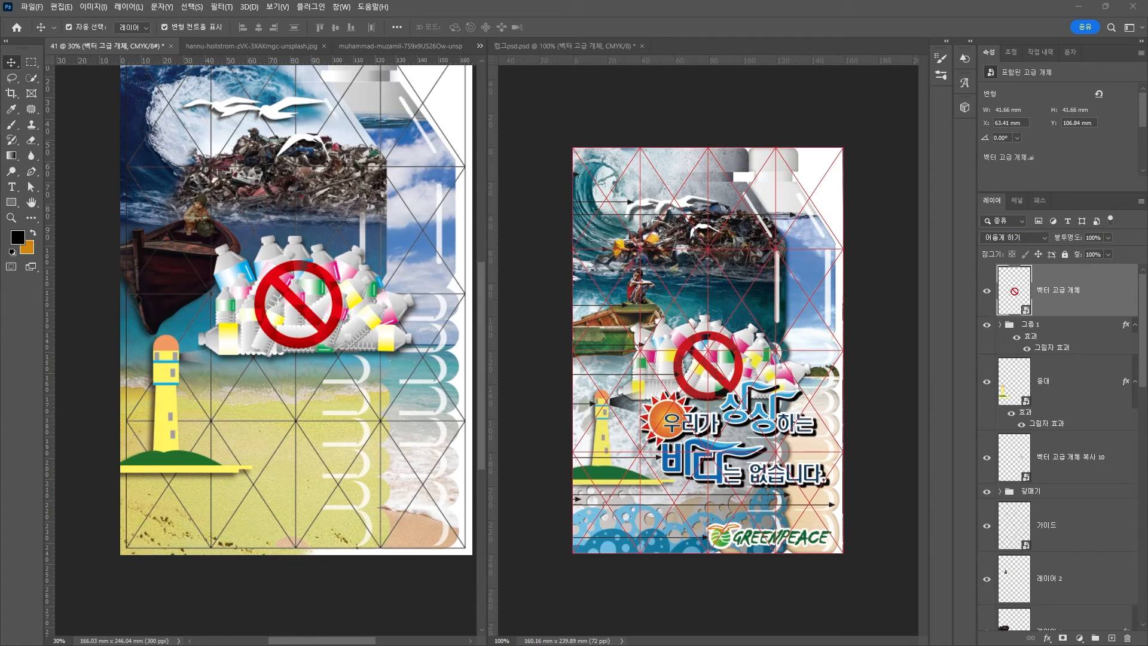
# Step: Move the Korean slogan layer with the sun to the top of the layer stack and add an 11 px white outside stroke
pyautogui.click(170, 463)
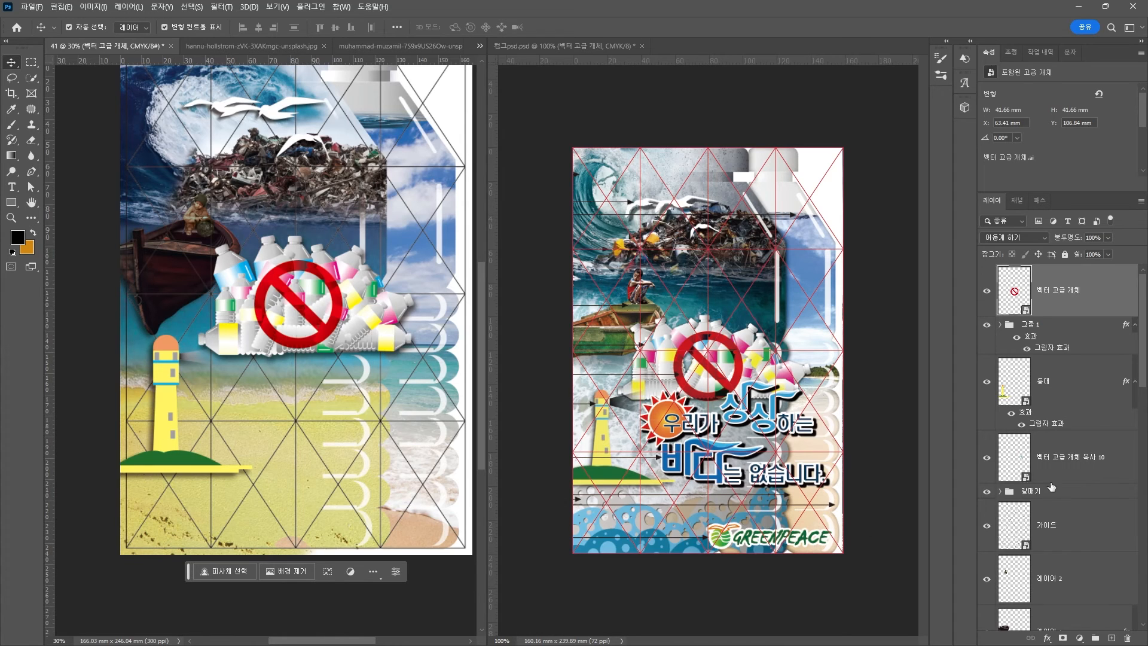
pyautogui.scroll(-15, 1052, 487)
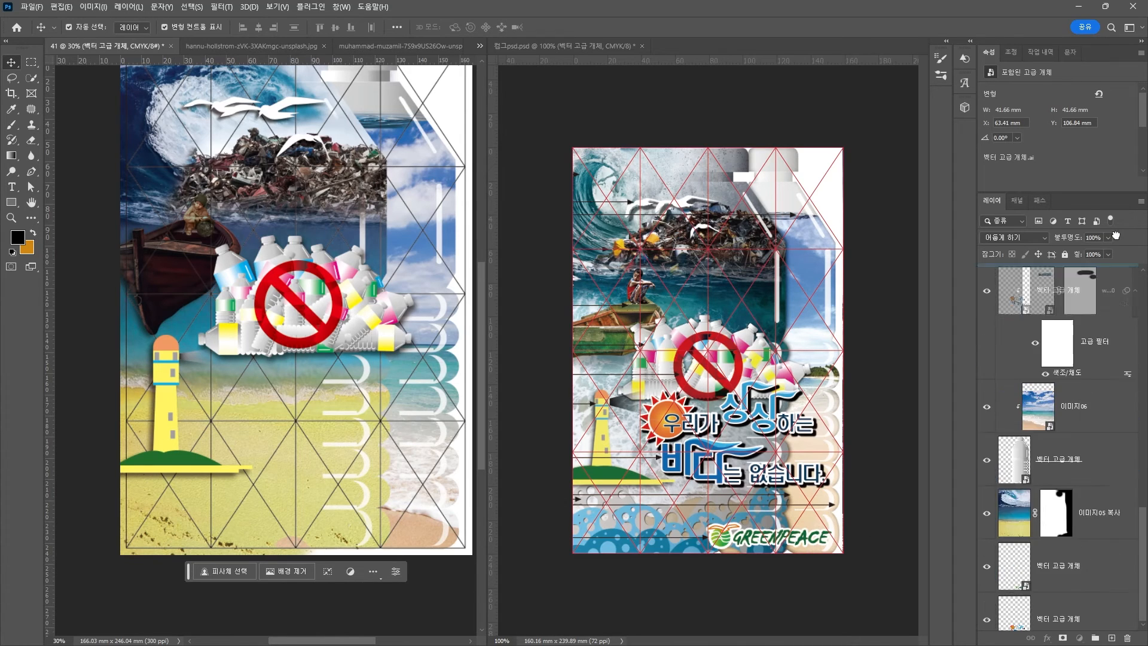
pyautogui.scroll(15, 1102, 269)
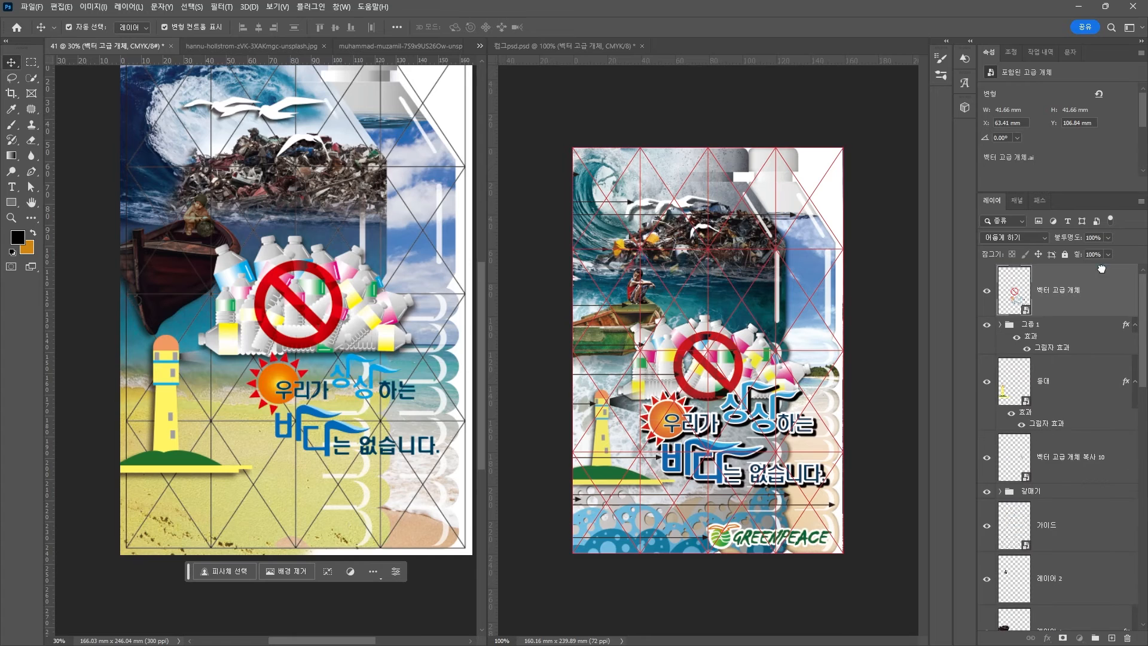
pyautogui.hotkey('ctrl', 'v')
pyautogui.click(1048, 639)
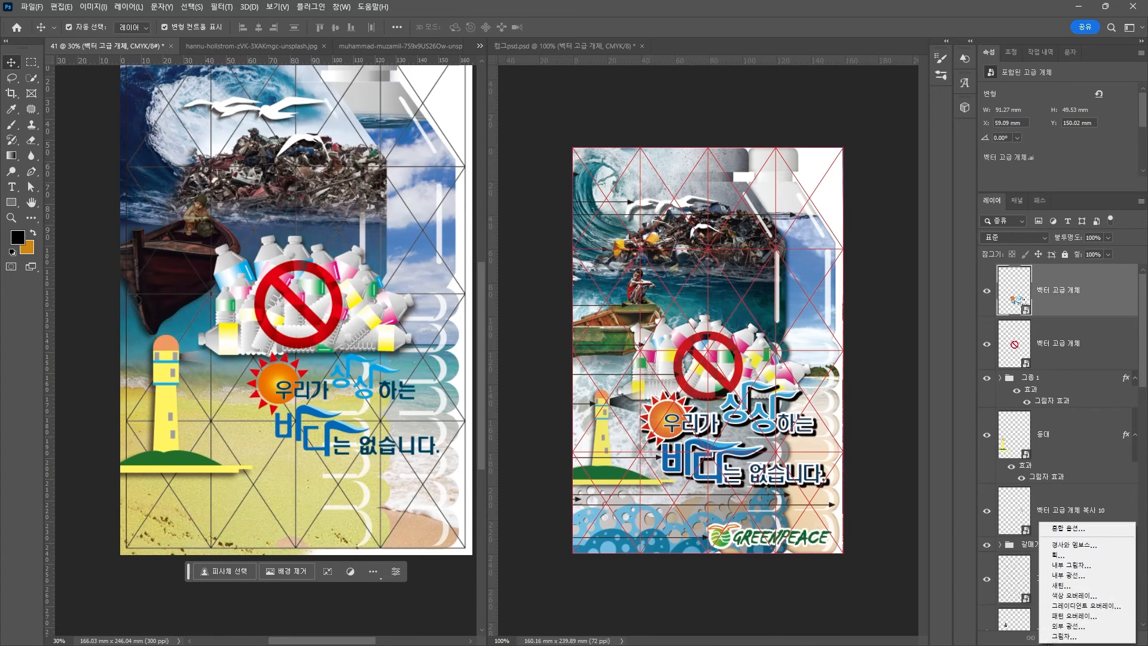
pyautogui.click(998, 549)
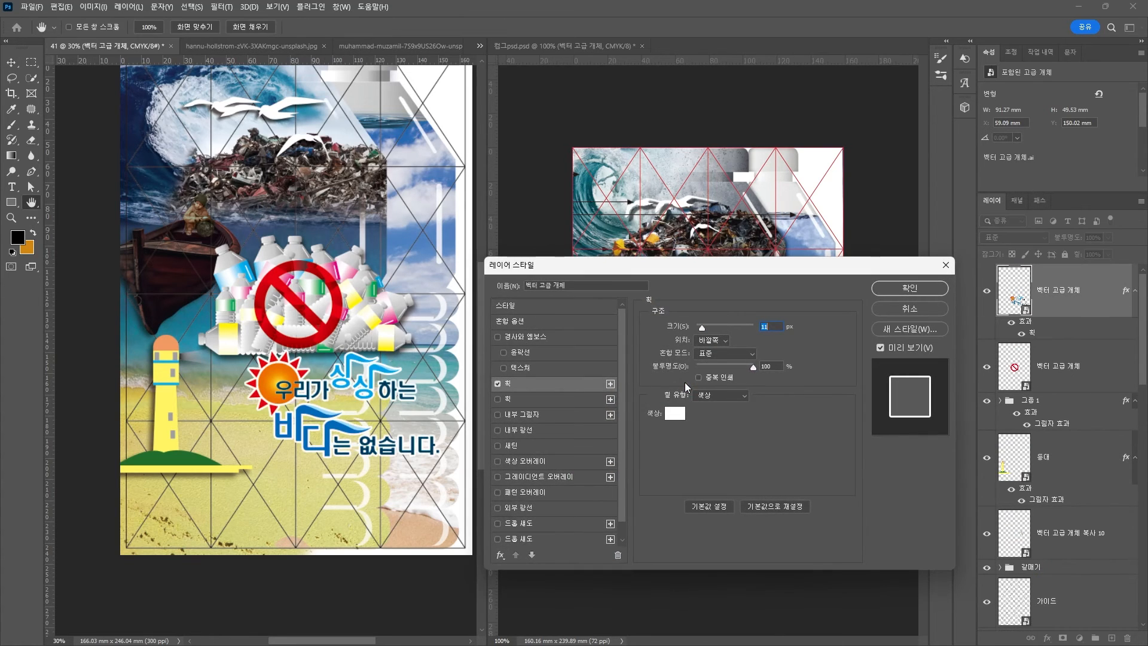
pyautogui.moveTo(613, 265); pyautogui.dragTo(660, 161)
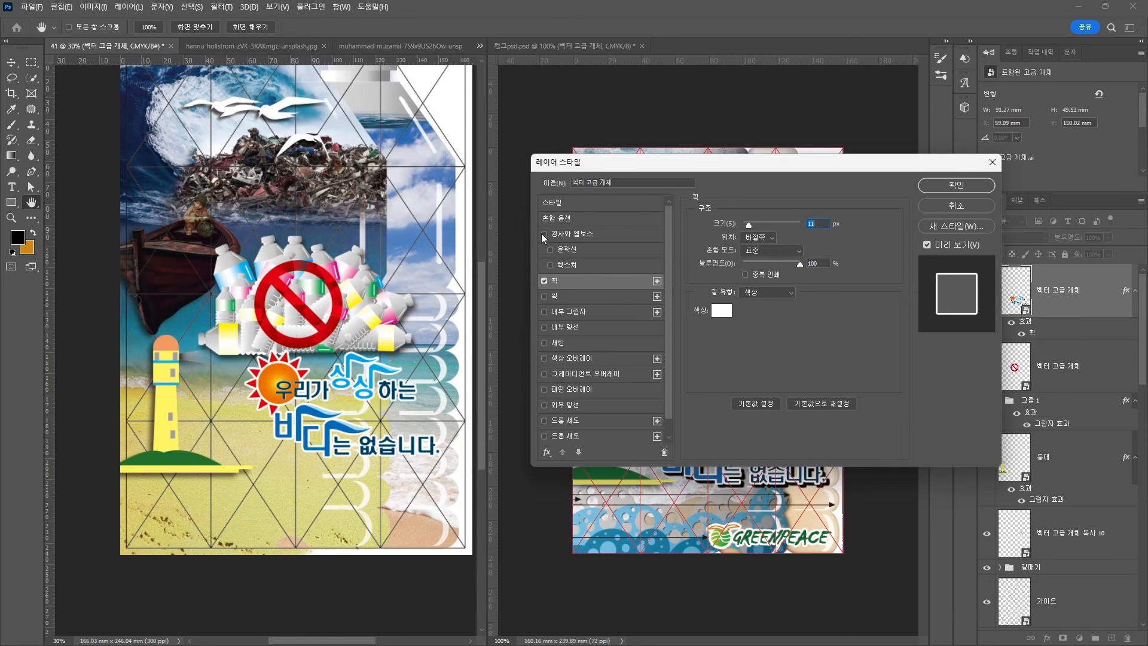
# Step: Add a drop shadow to the slogan in Normal (표준) mode: 100% opacity, 136° angle without global light, 34 px distance, 6 px size
pyautogui.click(556, 437)
pyautogui.moveTo(652, 162); pyautogui.dragTo(479, 44)
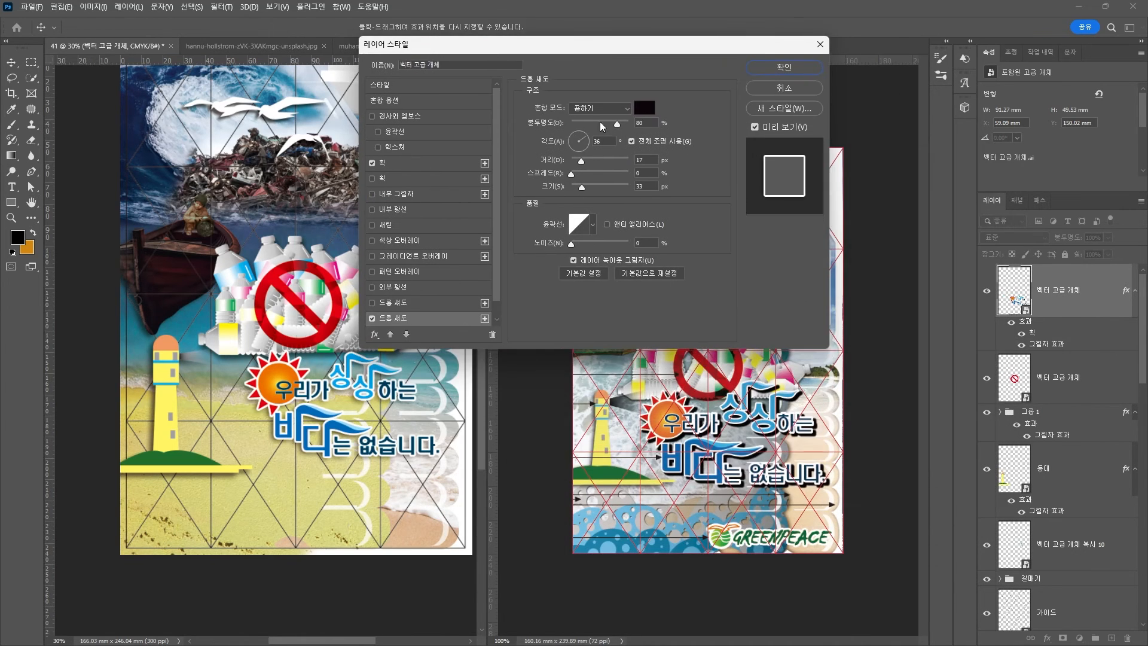
pyautogui.moveTo(628, 123); pyautogui.dragTo(627, 124)
pyautogui.click(601, 108)
pyautogui.click(589, 119)
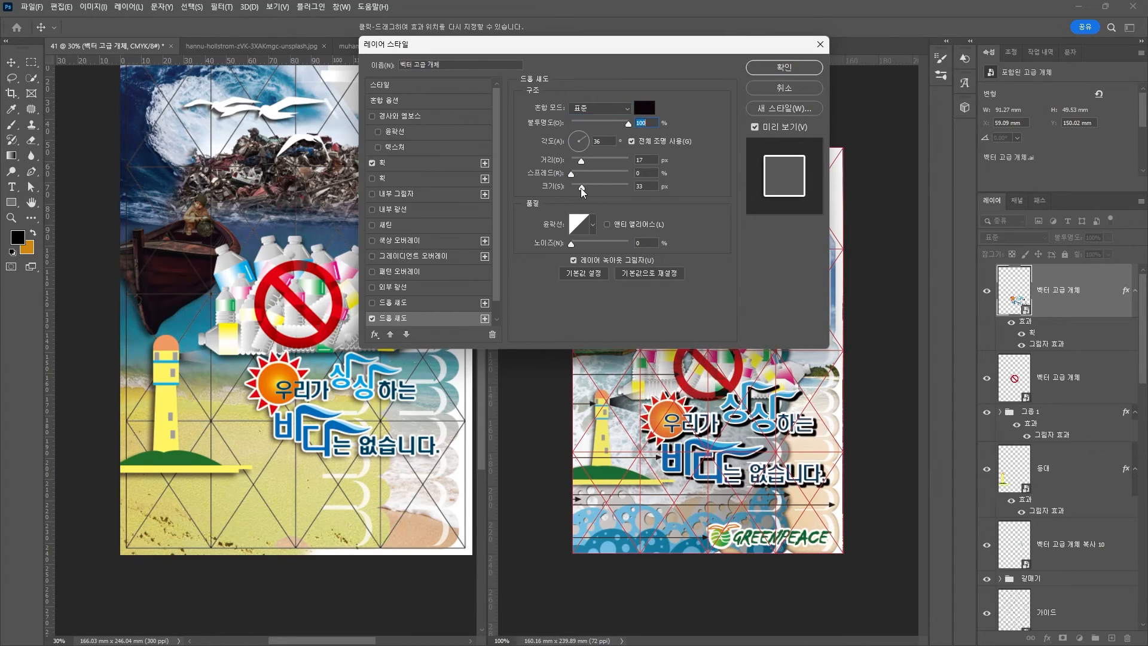
pyautogui.moveTo(586, 192); pyautogui.dragTo(588, 190)
pyautogui.click(572, 133)
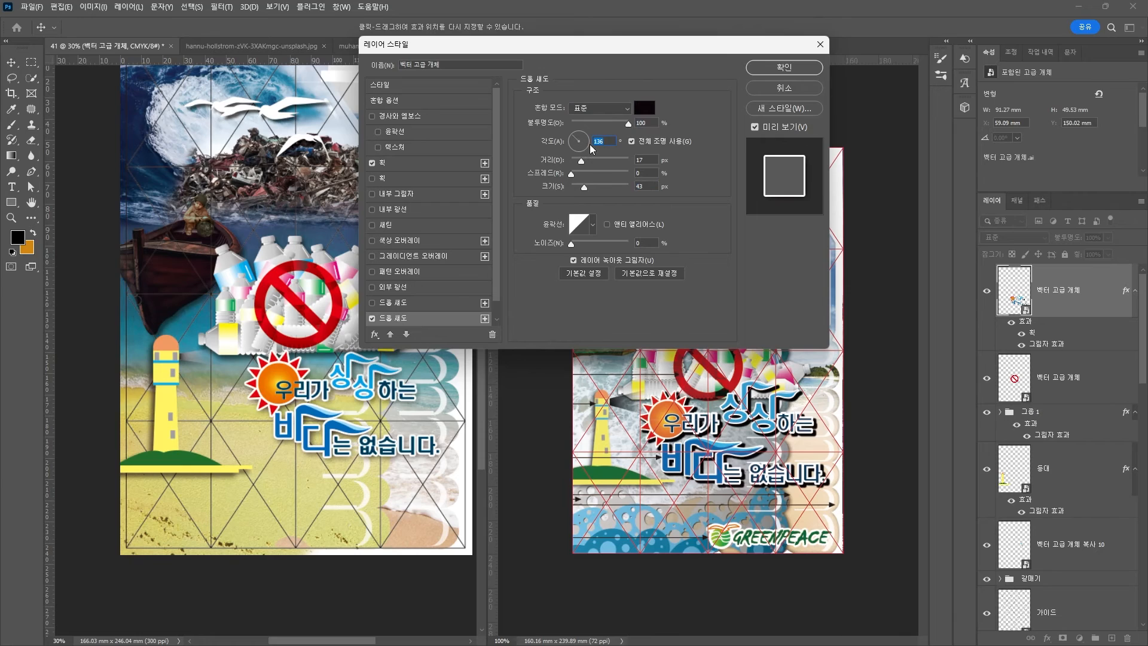
pyautogui.click(664, 143)
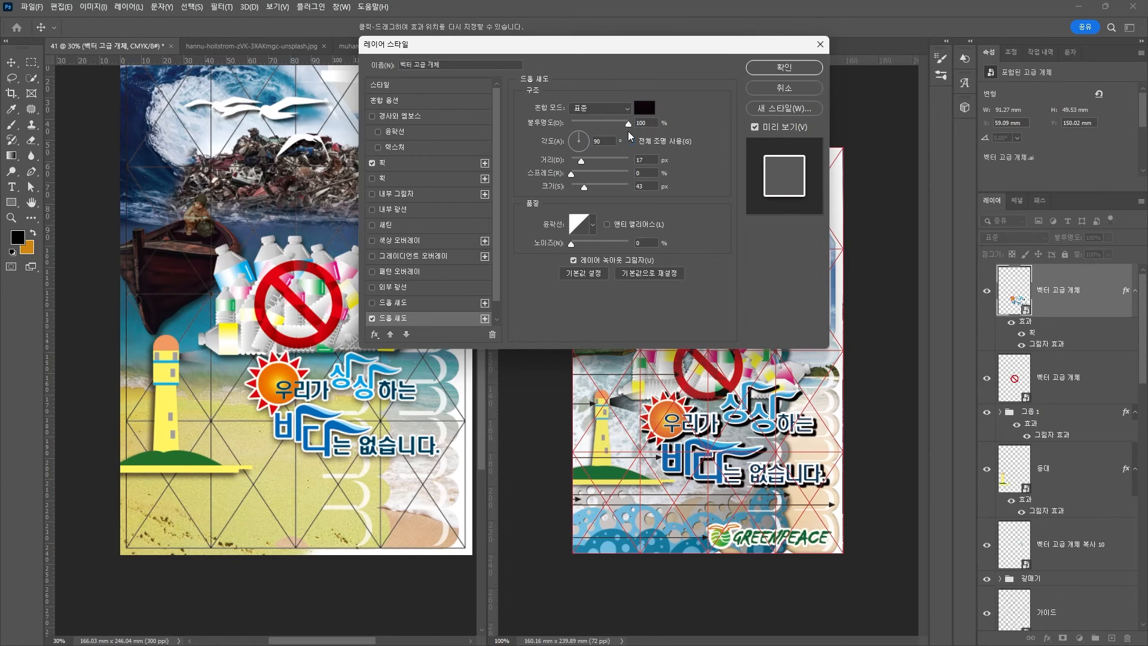
pyautogui.moveTo(585, 188)
pyautogui.mouseDown()
pyautogui.moveTo(570, 187)
pyautogui.moveTo(584, 160)
pyautogui.moveTo(573, 137)
pyautogui.moveTo(595, 167)
pyautogui.moveTo(575, 191)
pyautogui.mouseUp()
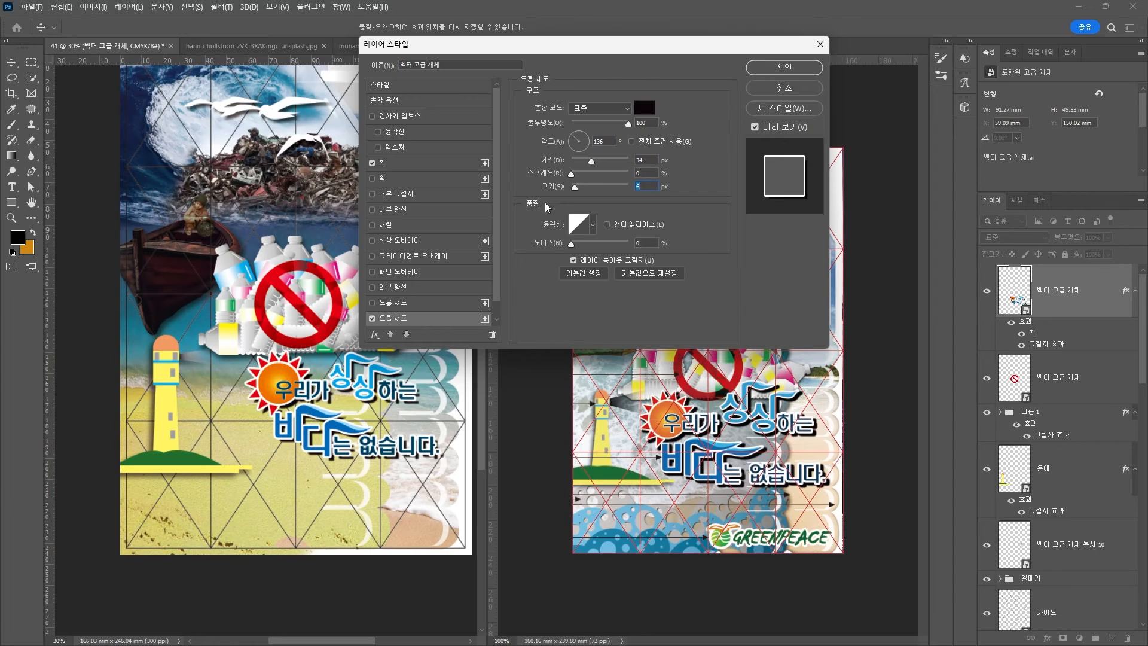
pyautogui.press('Return')
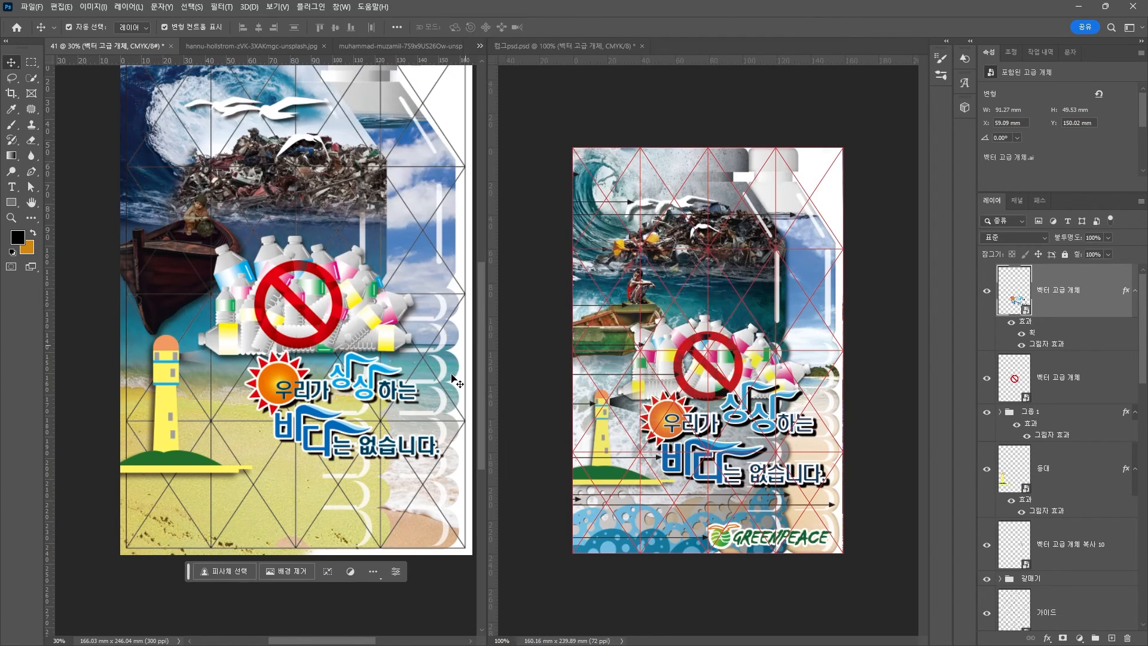
# Step: Place the slogan below the prohibition sign at X 45.63 mm, Y 146.05 mm and enlarge it to 107.7 × 58.5 mm
pyautogui.moveTo(277, 394); pyautogui.dragTo(249, 386)
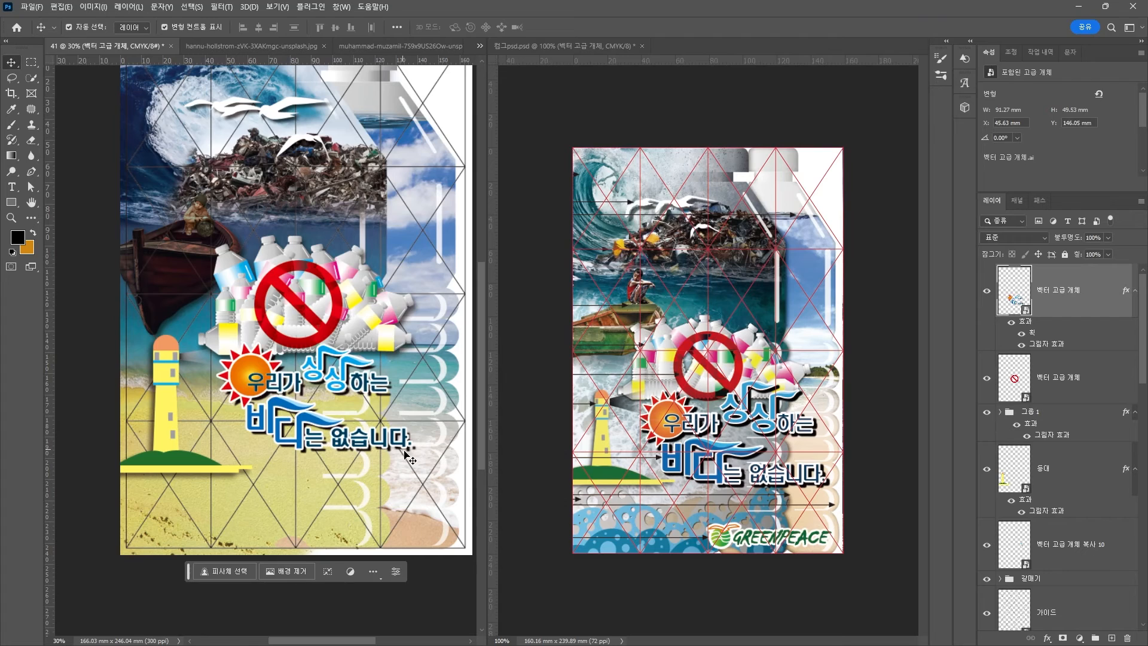
pyautogui.hotkey('ctrl', 't')
pyautogui.moveTo(411, 450); pyautogui.dragTo(436, 482)
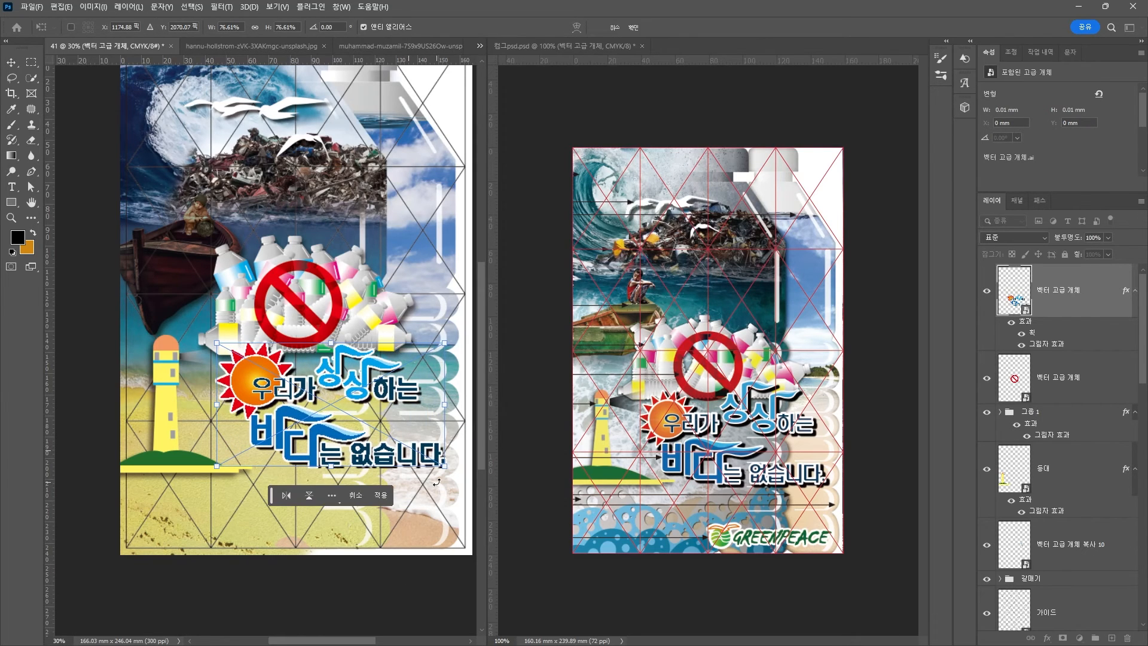
pyautogui.press('Return')
# Step: Move the Greenpeace logo layer to the top of the stack, add a 16 px white outside stroke and shift it up to Y 224.45 mm
pyautogui.scroll(-5, 1079, 494)
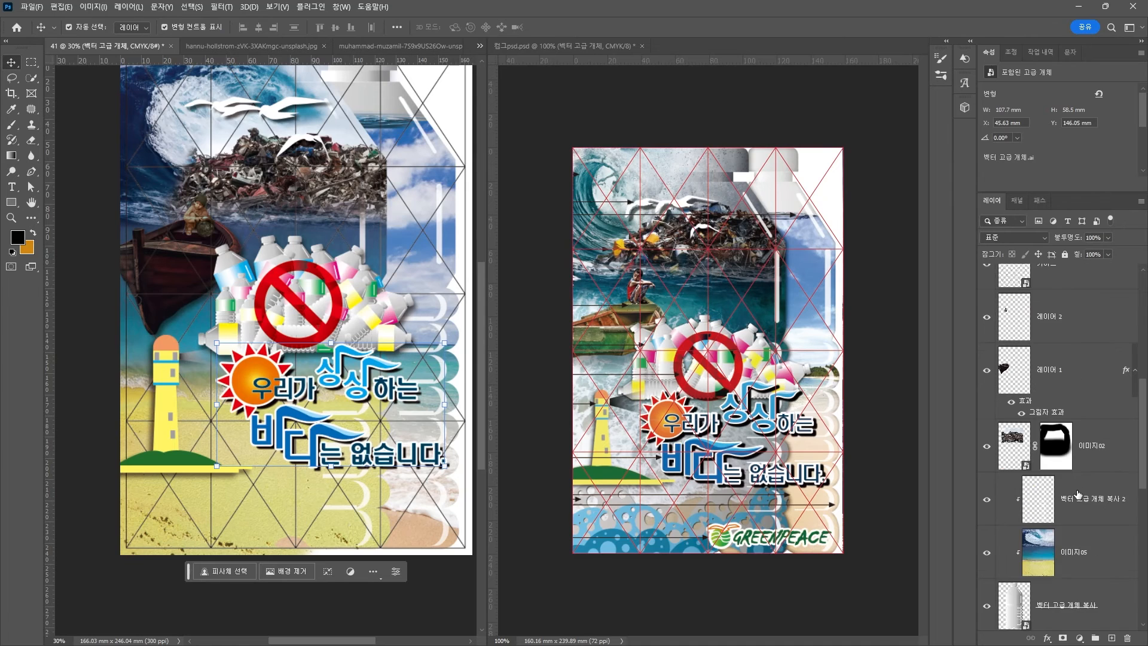
pyautogui.scroll(-5, 1079, 494)
pyautogui.moveTo(1068, 552); pyautogui.dragTo(1058, 291)
pyautogui.click(1048, 638)
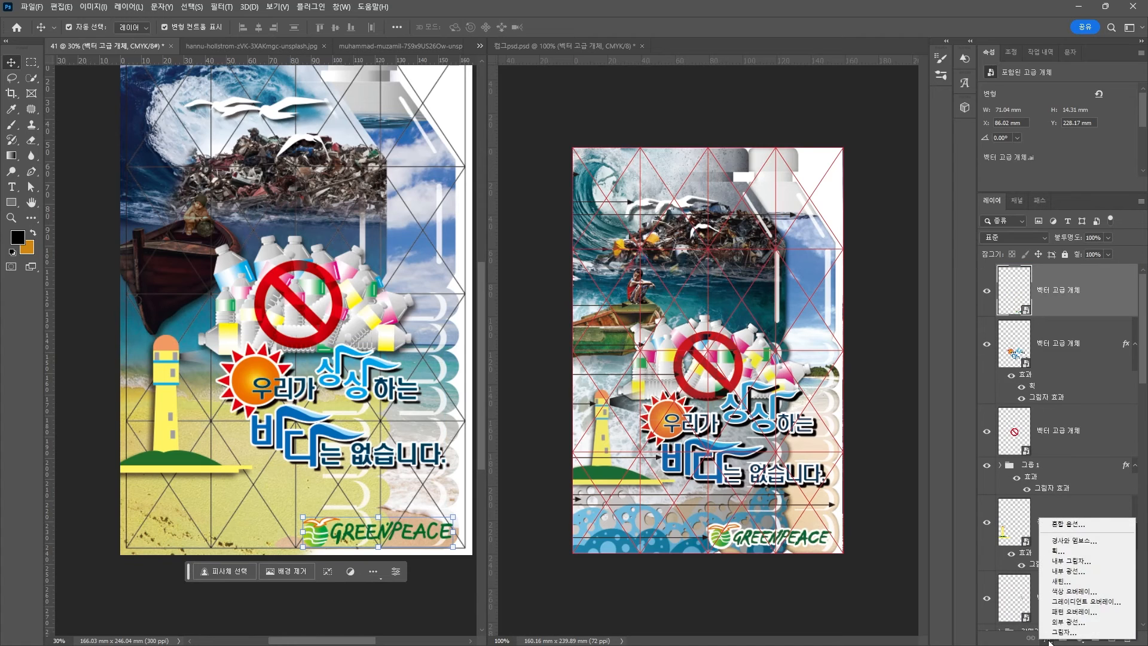
pyautogui.click(1063, 551)
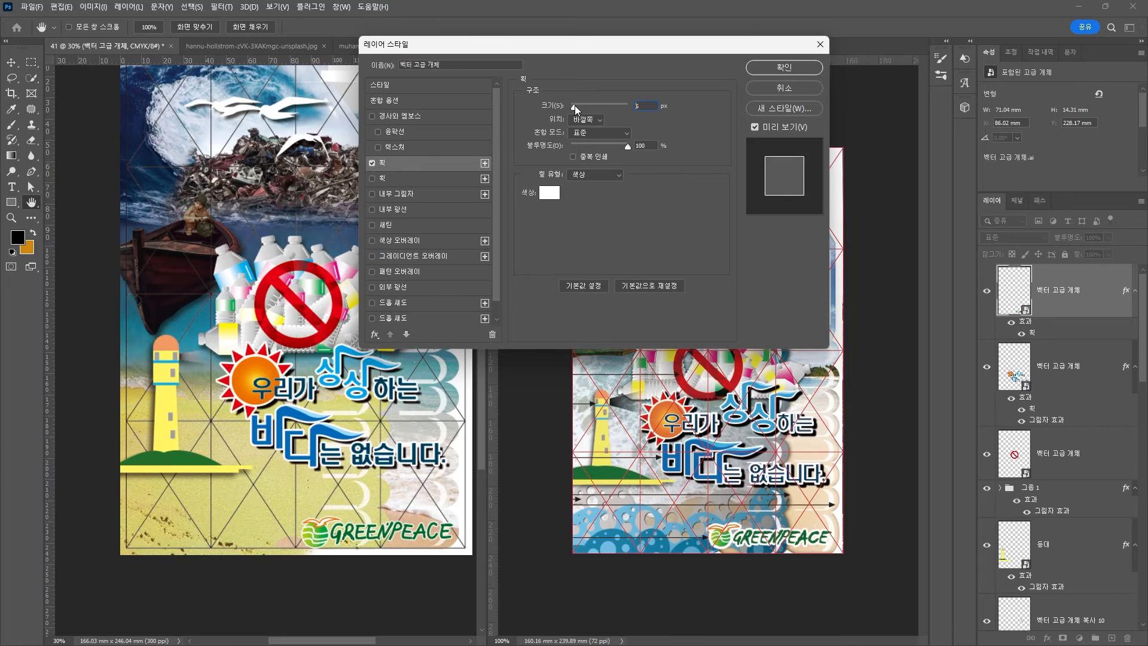
pyautogui.moveTo(575, 105); pyautogui.dragTo(579, 112)
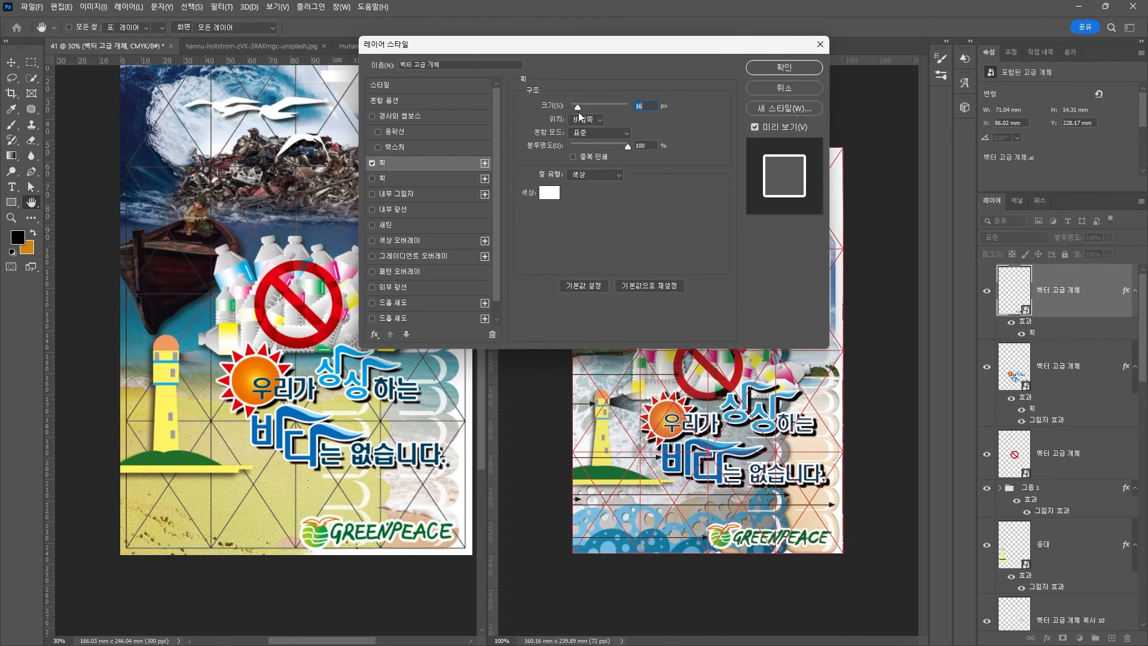
pyautogui.press('Return')
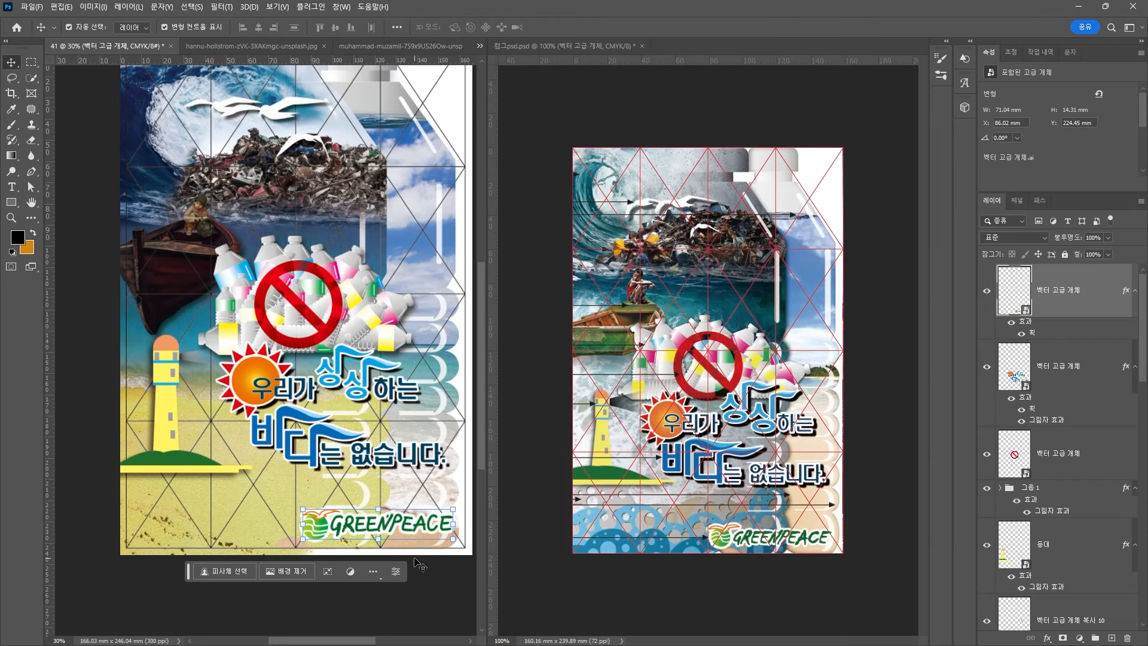
pyautogui.click(444, 568)
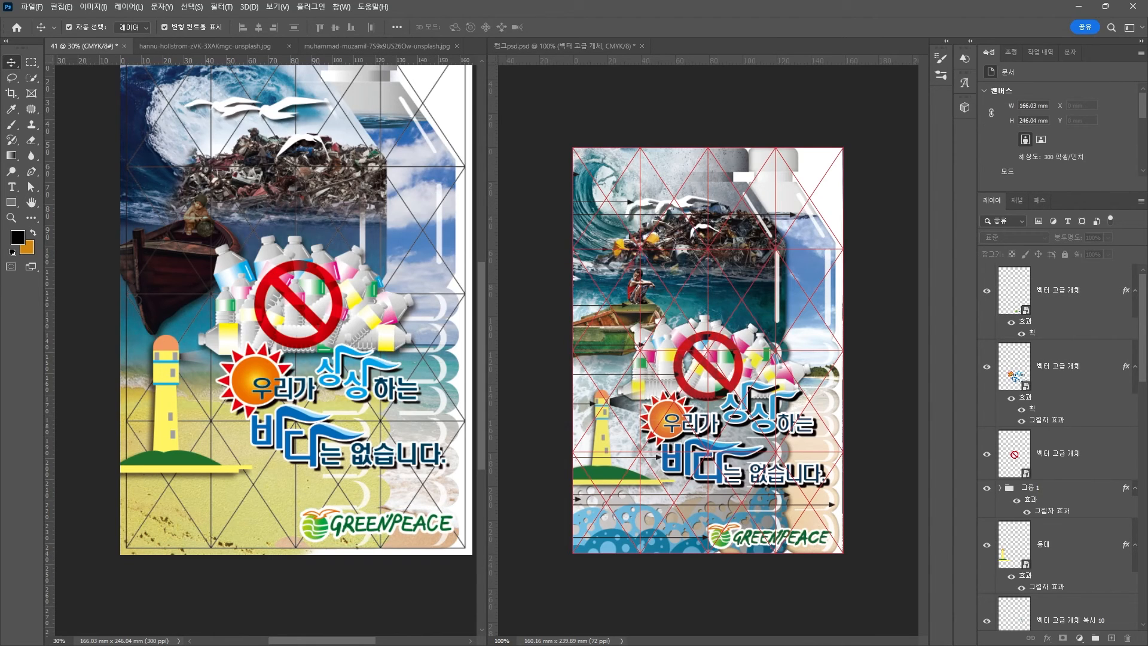
# Step: Add a 59% drop shadow with 4 px distance and 13 px size to the lower large bottle layer, and copy it to the bottle copy layer
pyautogui.click(459, 207)
pyautogui.scroll(-3, 1065, 479)
pyautogui.click(1067, 497)
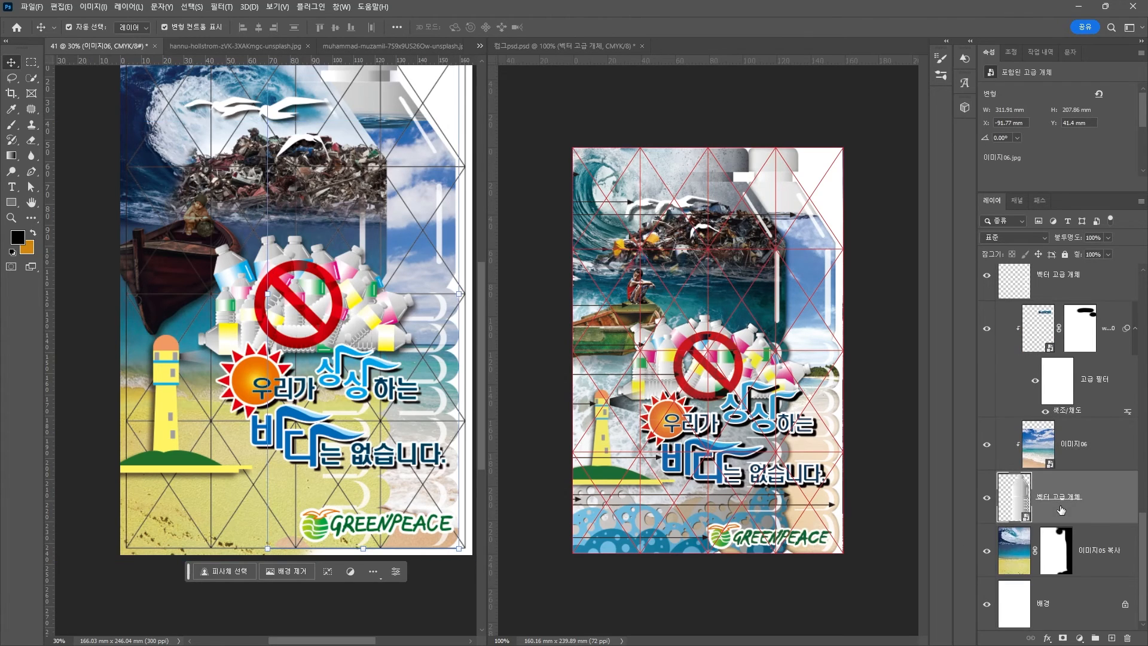
pyautogui.click(1046, 639)
pyautogui.click(1060, 628)
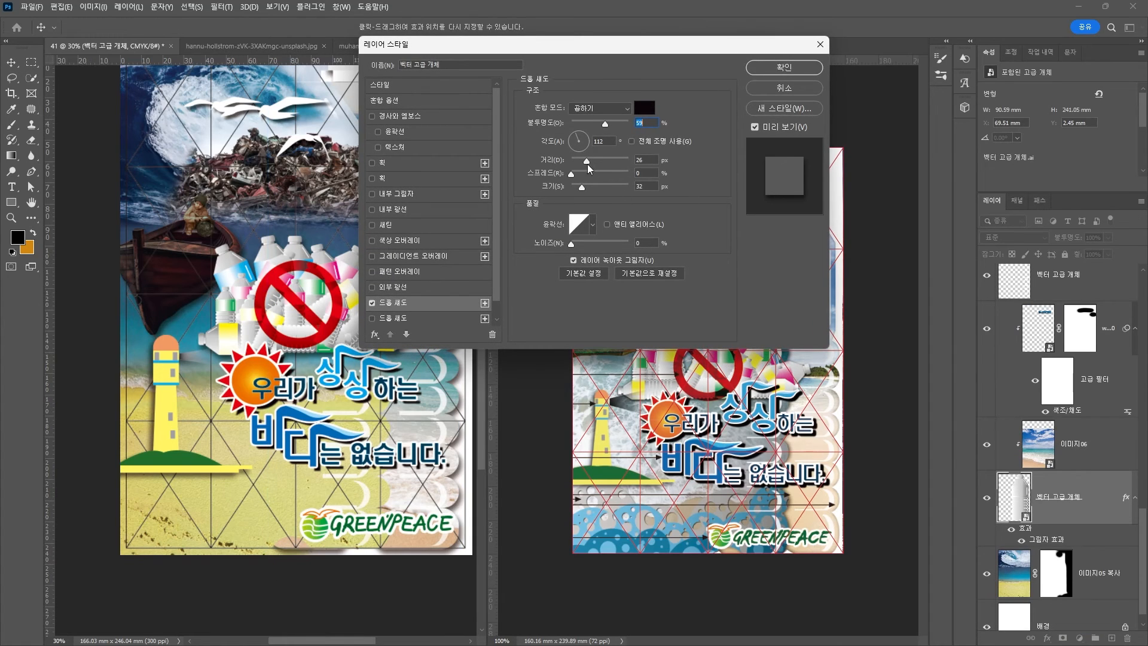
pyautogui.moveTo(588, 164); pyautogui.dragTo(575, 188)
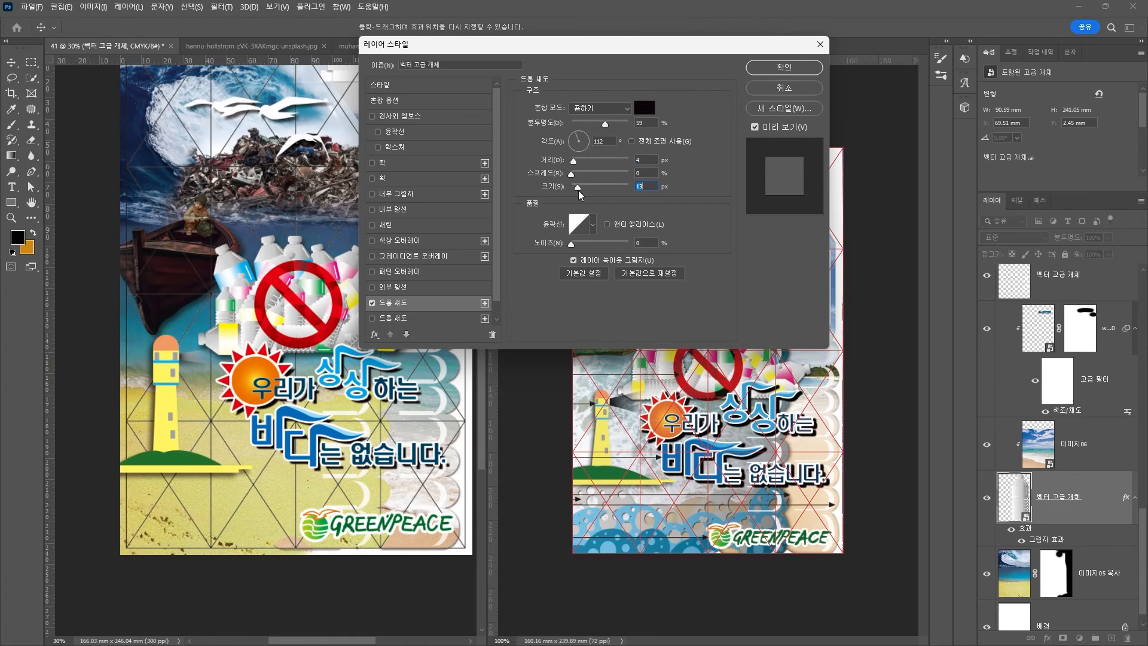
pyautogui.press('Return')
pyautogui.moveTo(1068, 545); pyautogui.dragTo(1060, 356)
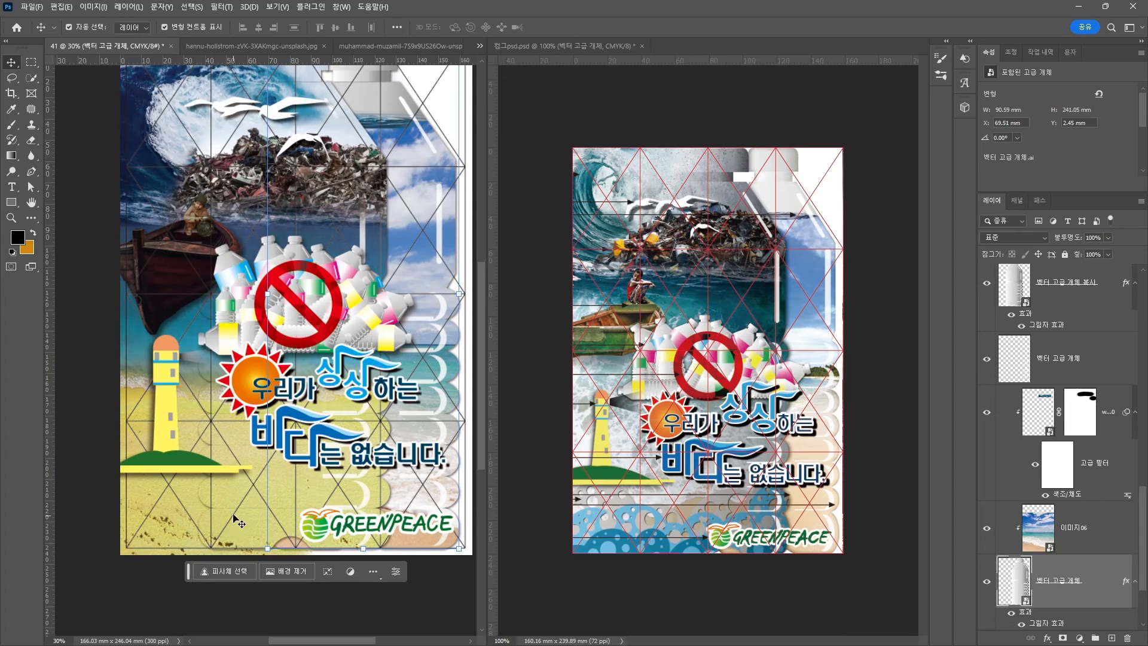
pyautogui.click(165, 523)
pyautogui.moveTo(158, 502); pyautogui.dragTo(209, 534)
pyautogui.hotkey('ctrl', 'z')
# Step: Move the masked 이미지05 복사 layer up the stack to directly above the 벡터 고급 개체 복사 2 layer
pyautogui.click(167, 533)
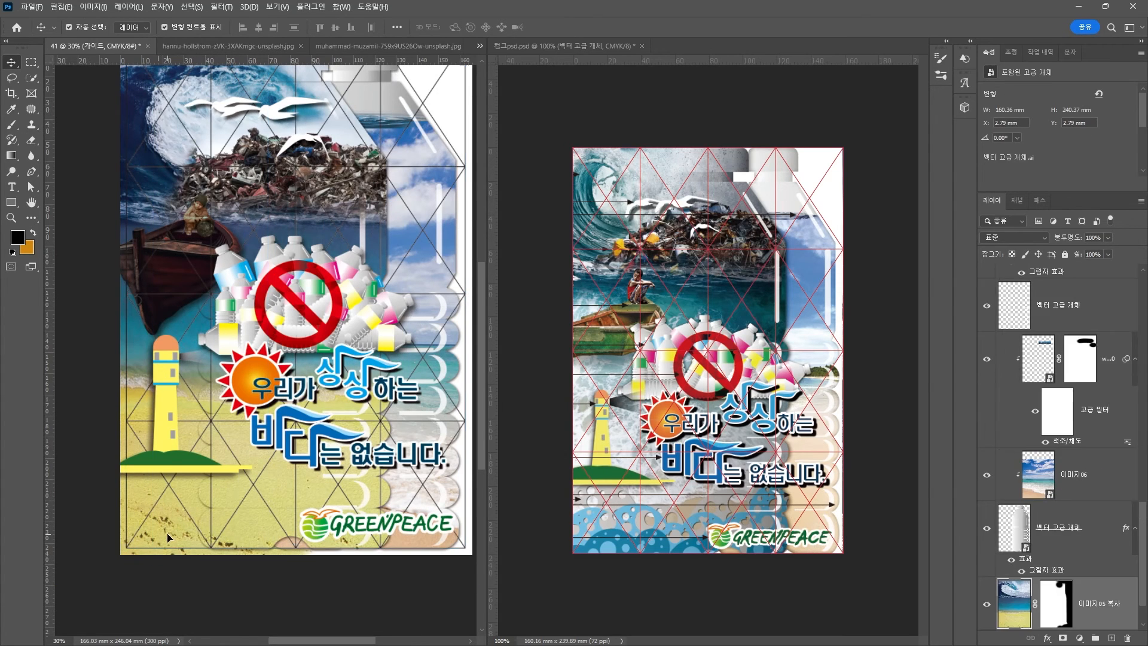
pyautogui.scroll(-1, 1061, 564)
pyautogui.moveTo(1105, 556); pyautogui.dragTo(1082, 272)
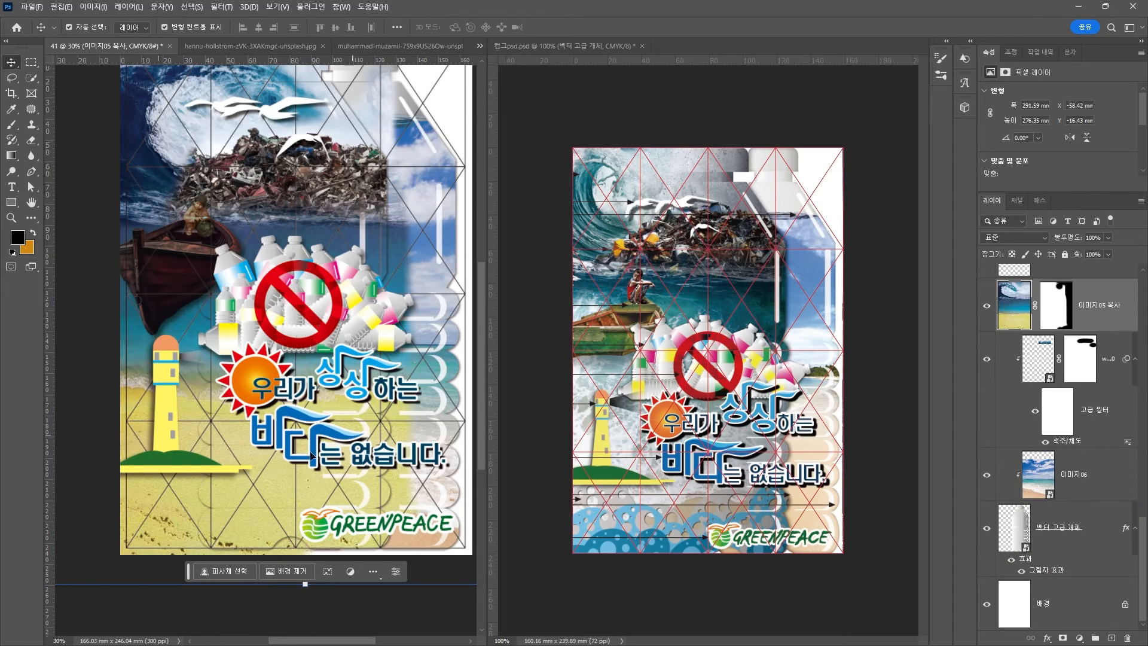
pyautogui.scroll(3, 1115, 454)
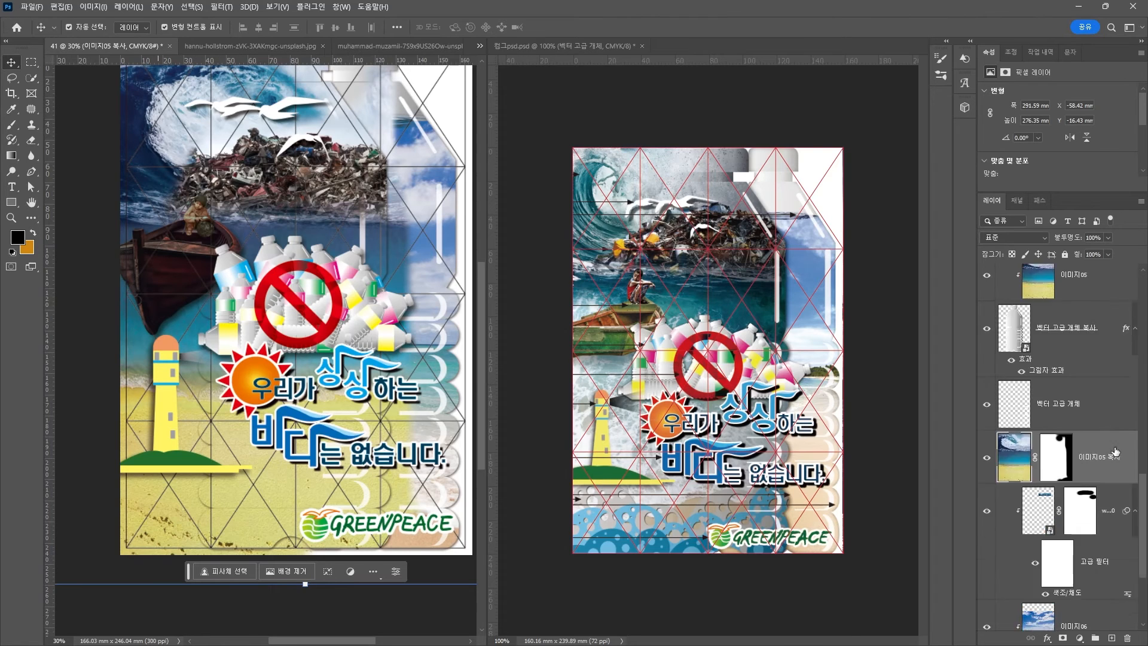
pyautogui.moveTo(1104, 515); pyautogui.dragTo(1097, 275)
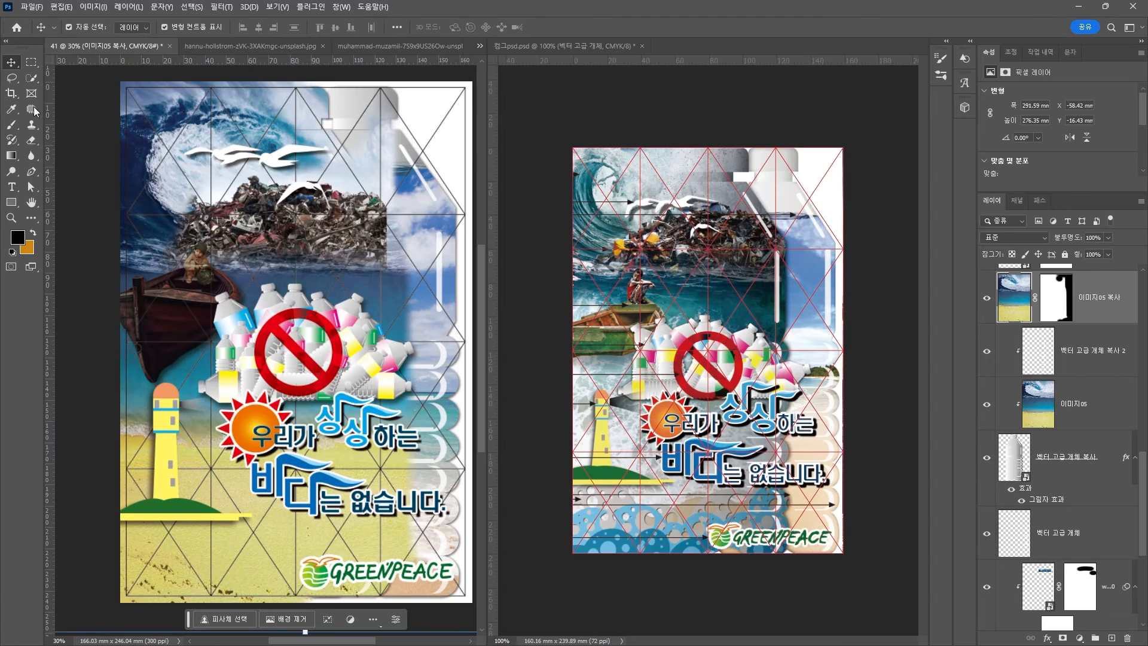
# Step: Brush black down the 이미지05 복사 layer mask to hide the sea image over the large bottle
pyautogui.click(10, 124)
pyautogui.click(1056, 294)
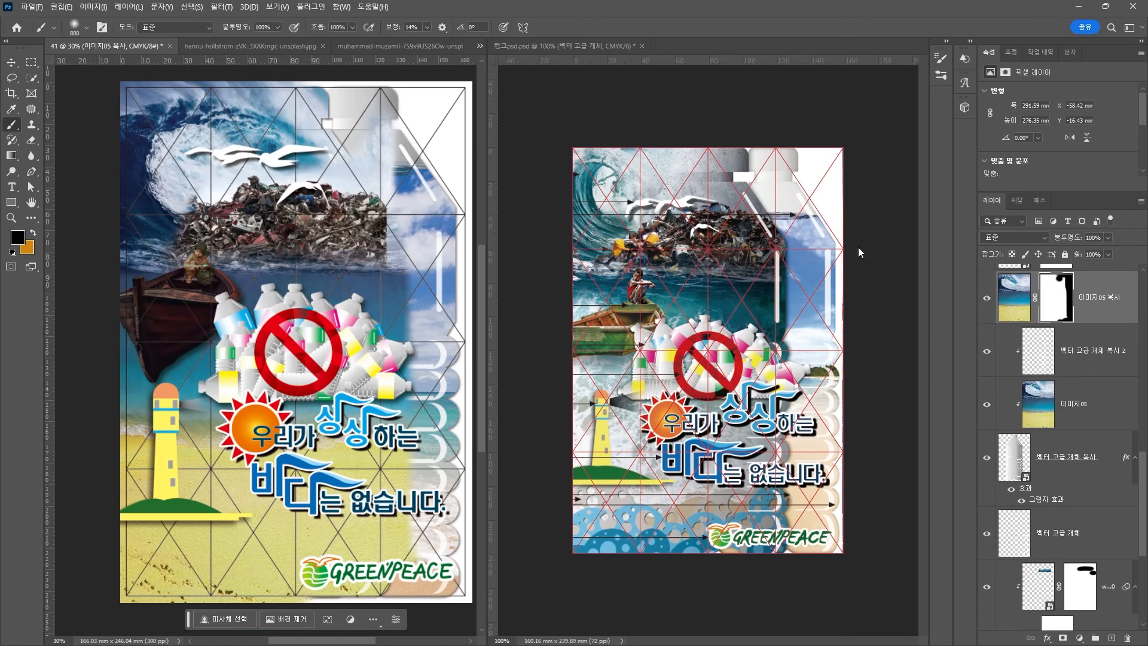
pyautogui.moveTo(419, 90)
pyautogui.mouseDown()
pyautogui.moveTo(438, 107)
pyautogui.moveTo(404, 164)
pyautogui.moveTo(434, 247)
pyautogui.moveTo(454, 407)
pyautogui.moveTo(456, 357)
pyautogui.moveTo(440, 259)
pyautogui.moveTo(468, 562)
pyautogui.moveTo(391, 535)
pyautogui.mouseUp()
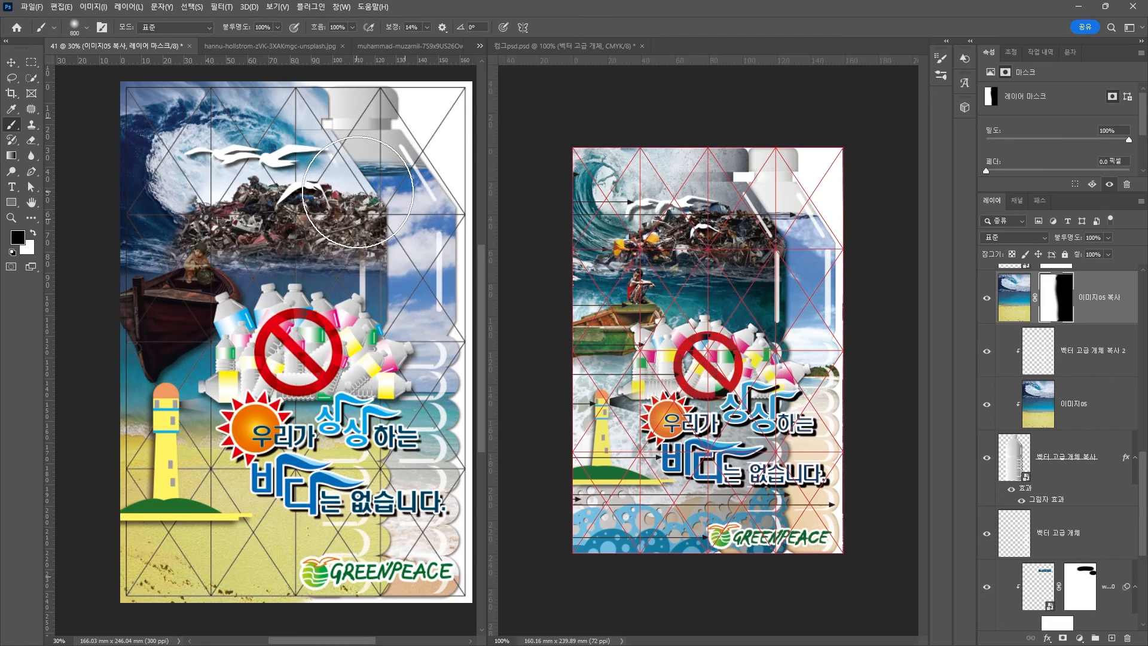
pyautogui.click(11, 62)
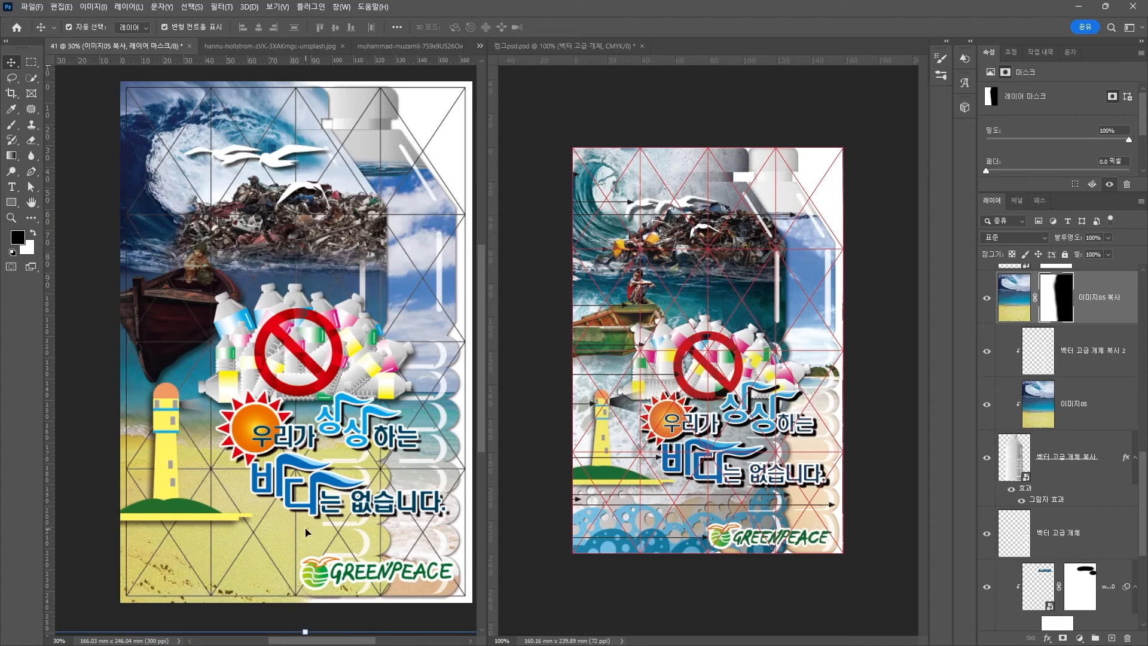
# Step: Copy the grey, light-blue and dark-blue bubble clouds from Illustrator one by one and paste each into the poster as a smart object
pyautogui.hotkey('alt', 'Tab')
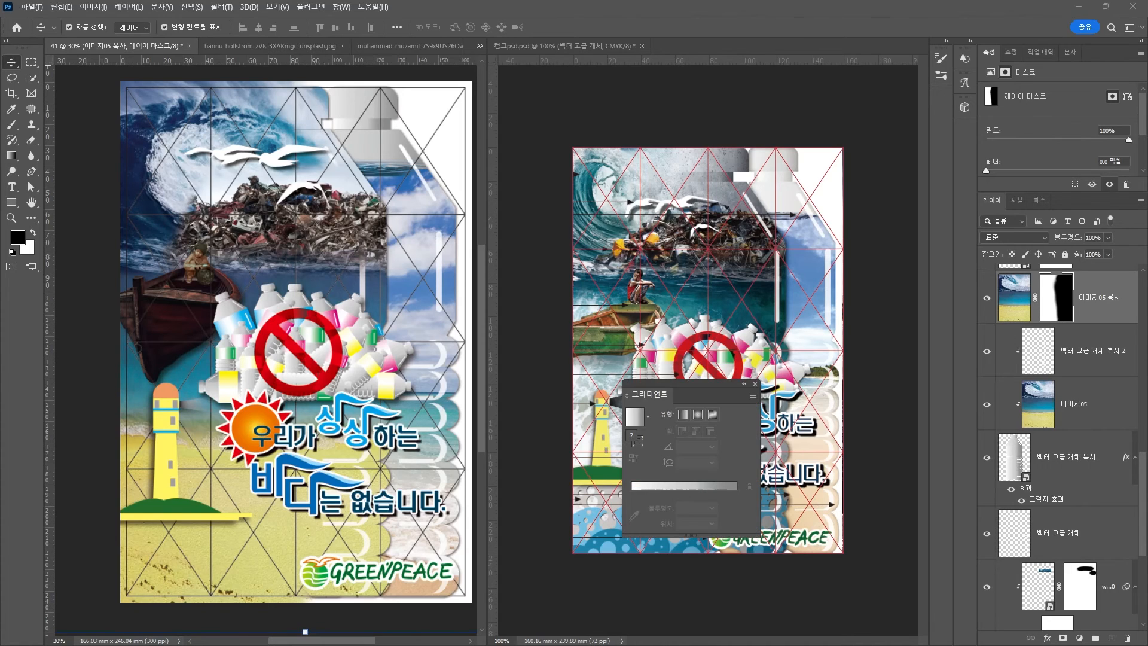
pyautogui.click(232, 561)
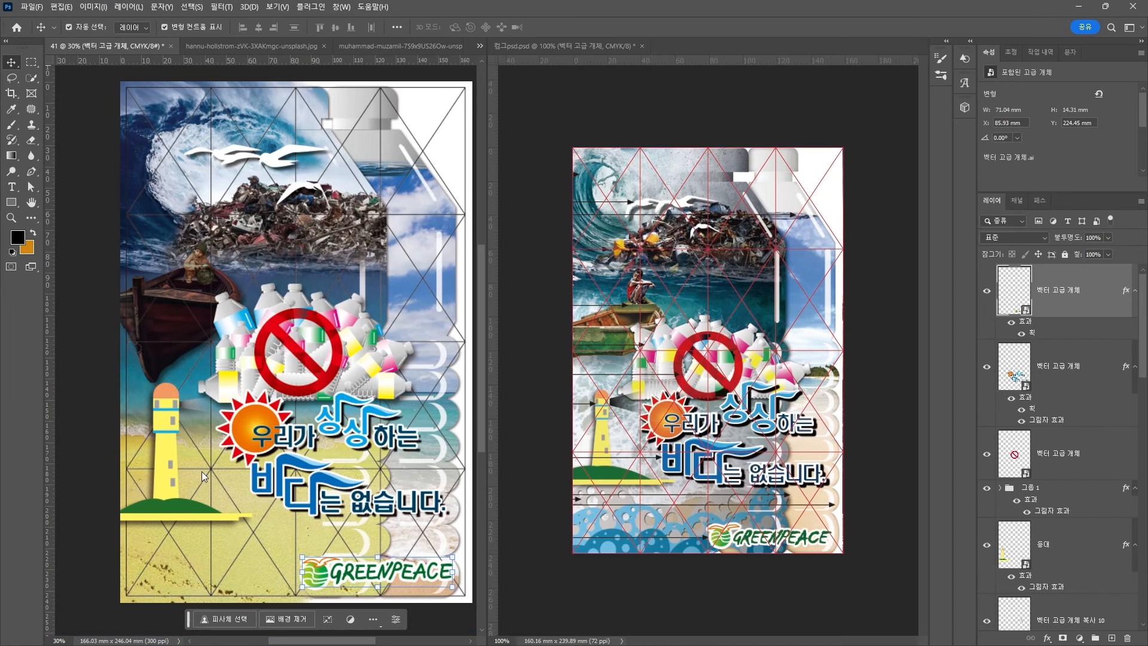
pyautogui.hotkey('ctrl', 'v')
pyautogui.press('Return')
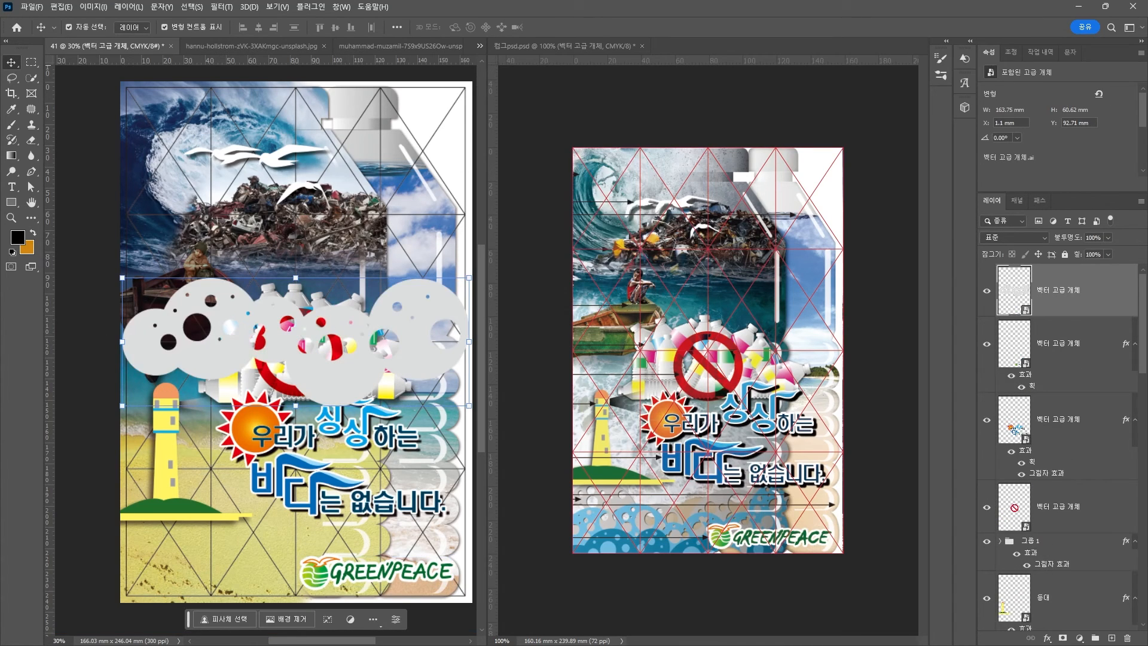
pyautogui.hotkey('ctrl', 'v')
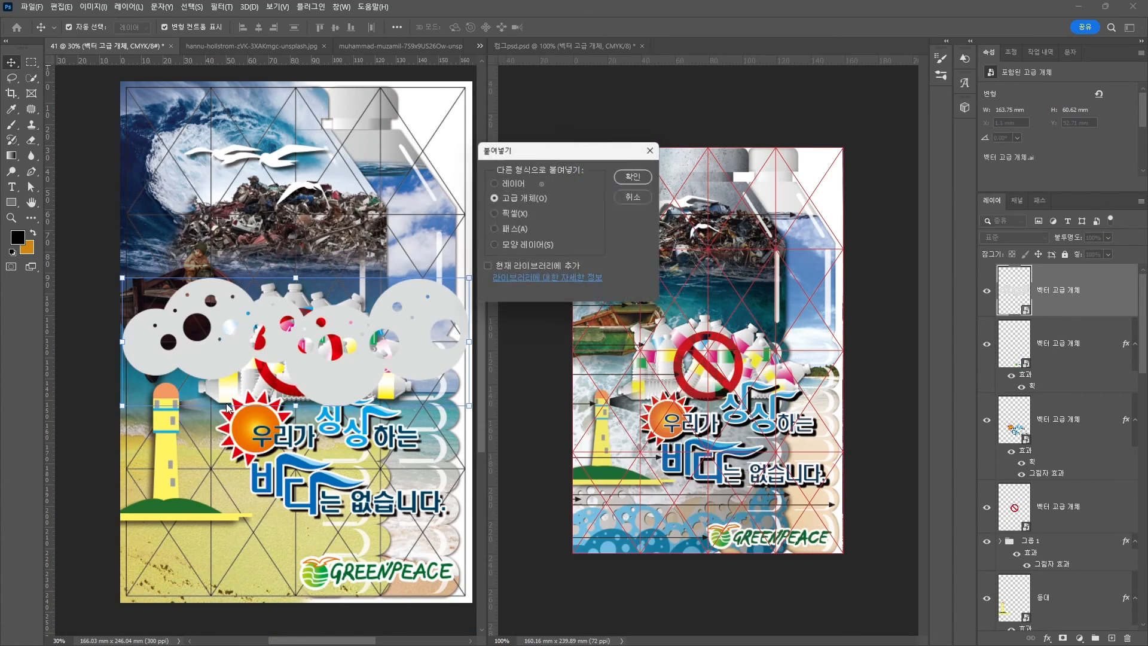
pyautogui.press('Return')
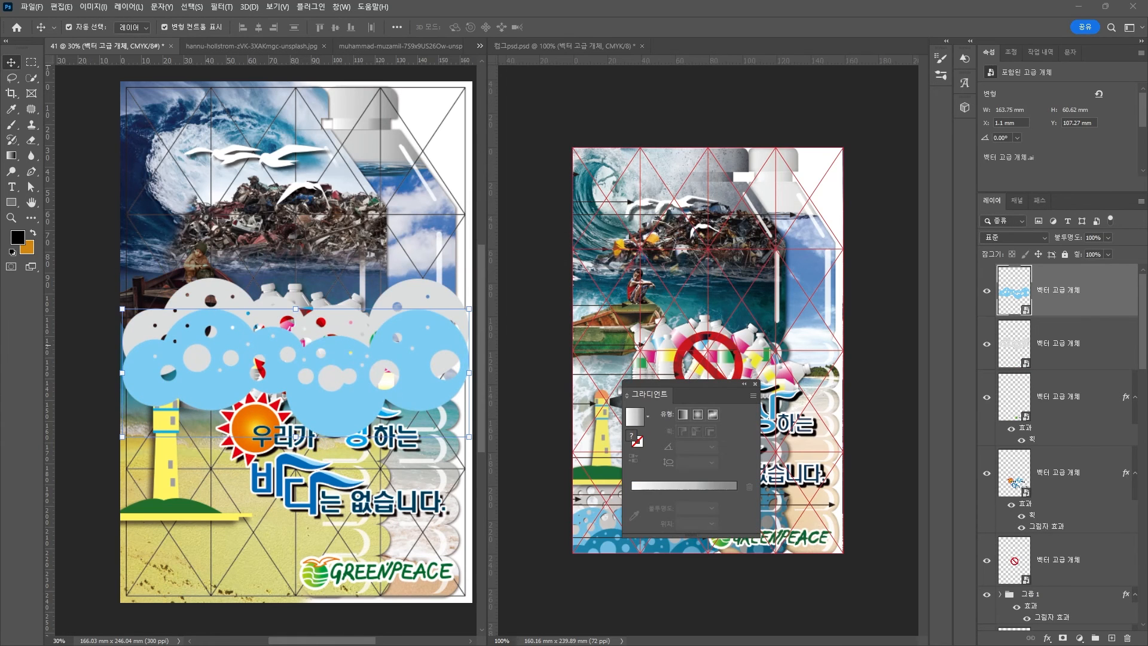
pyautogui.click(235, 578)
pyautogui.hotkey('ctrl', 'v')
pyautogui.press('Return')
# Step: Move the dark-blue, light-blue and grey bubble clouds down to the poster's lower edge, stacked in overlapping tiers
pyautogui.moveTo(323, 369); pyautogui.dragTo(296, 595)
pyautogui.scroll(-1, 294, 589)
pyautogui.moveTo(379, 550); pyautogui.dragTo(380, 568)
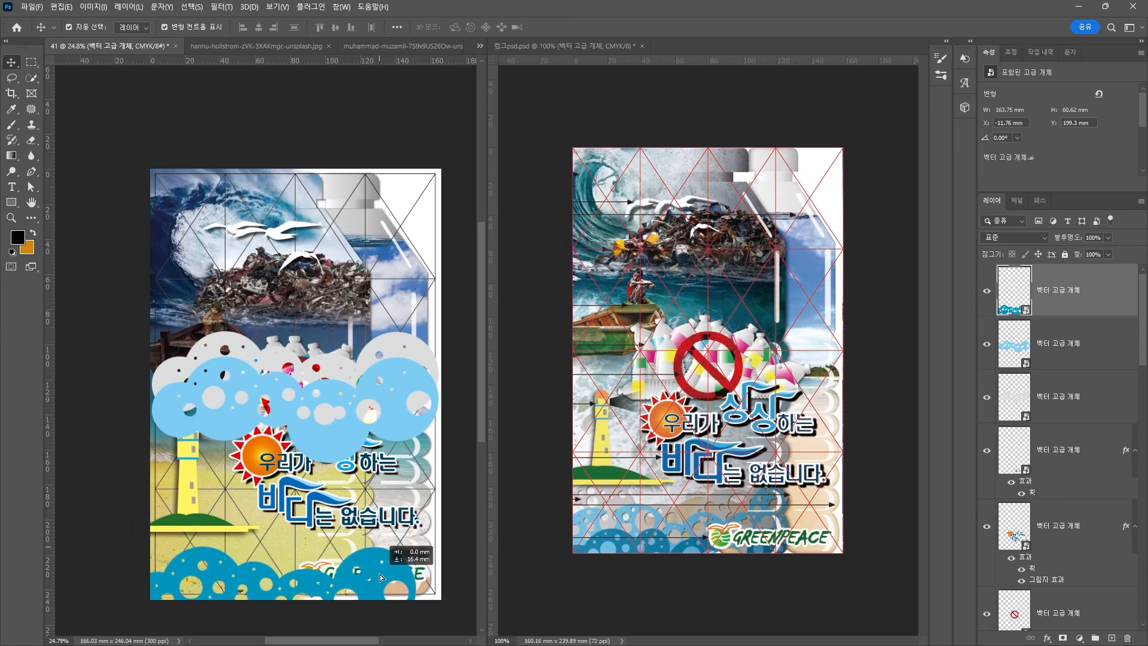
pyautogui.moveTo(299, 431); pyautogui.dragTo(284, 590)
pyautogui.moveTo(287, 392); pyautogui.dragTo(279, 547)
# Step: Scale the three bubble clouds together to 84.98% and offset the light-blue and grey ones so their tiers are staggered
pyautogui.keyDown('shift'); pyautogui.click(335, 539); pyautogui.keyUp('shift')
pyautogui.keyDown('shift'); pyautogui.click(365, 574); pyautogui.keyUp('shift')
pyautogui.moveTo(426, 487); pyautogui.dragTo(383, 510)
pyautogui.scroll(1, 388, 520)
pyautogui.press('Return')
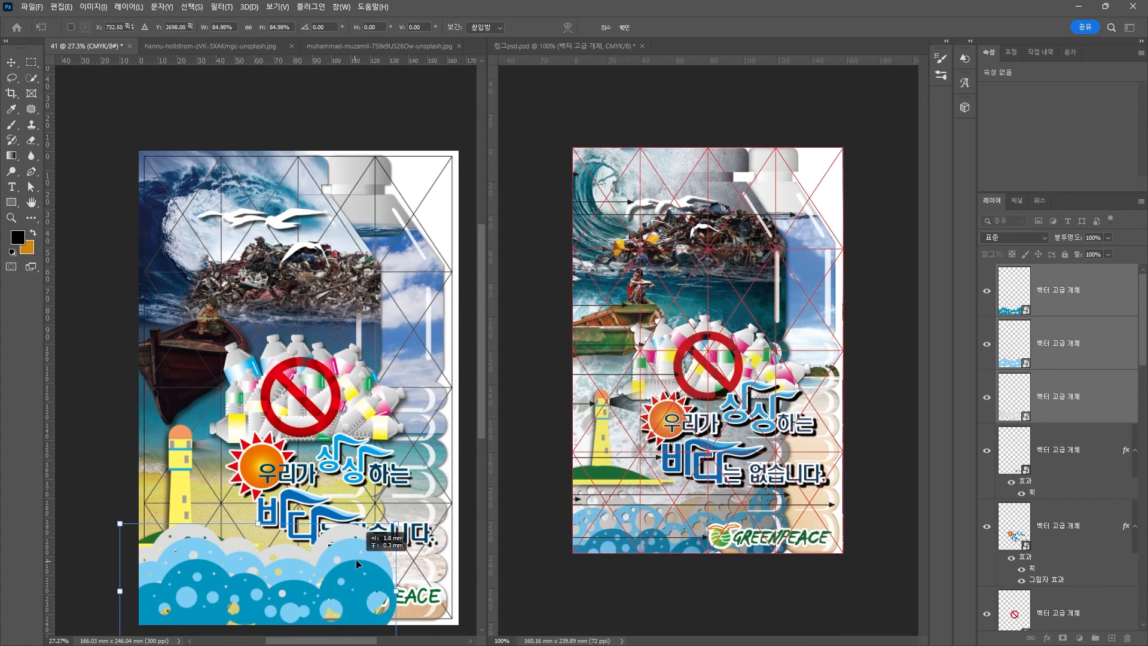
pyautogui.click(255, 574)
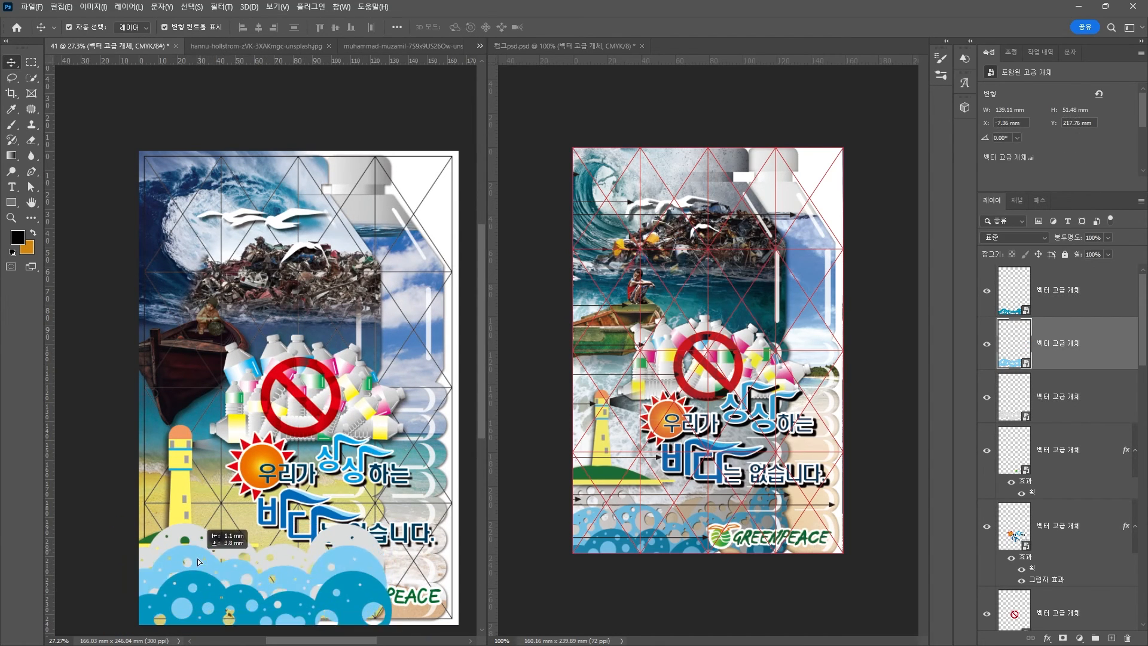
pyautogui.click(163, 534)
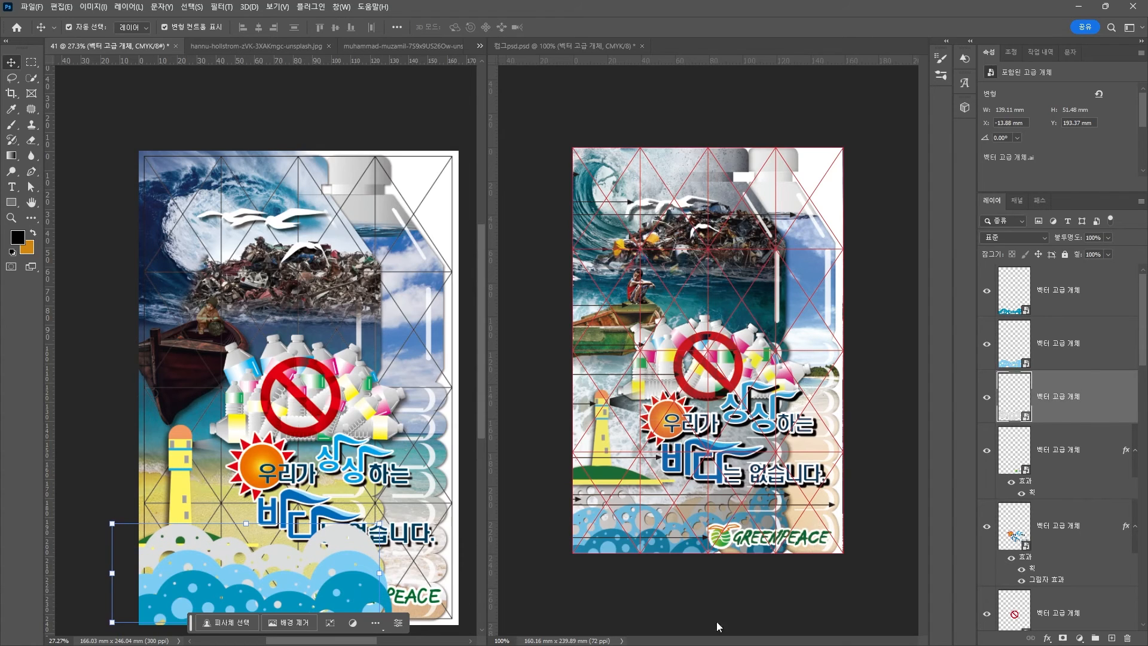
# Step: Add a 59% drop shadow with 4 px distance and 13 px size to the grey bubble cloud and copy it to both blue clouds
pyautogui.click(1048, 639)
pyautogui.click(1063, 638)
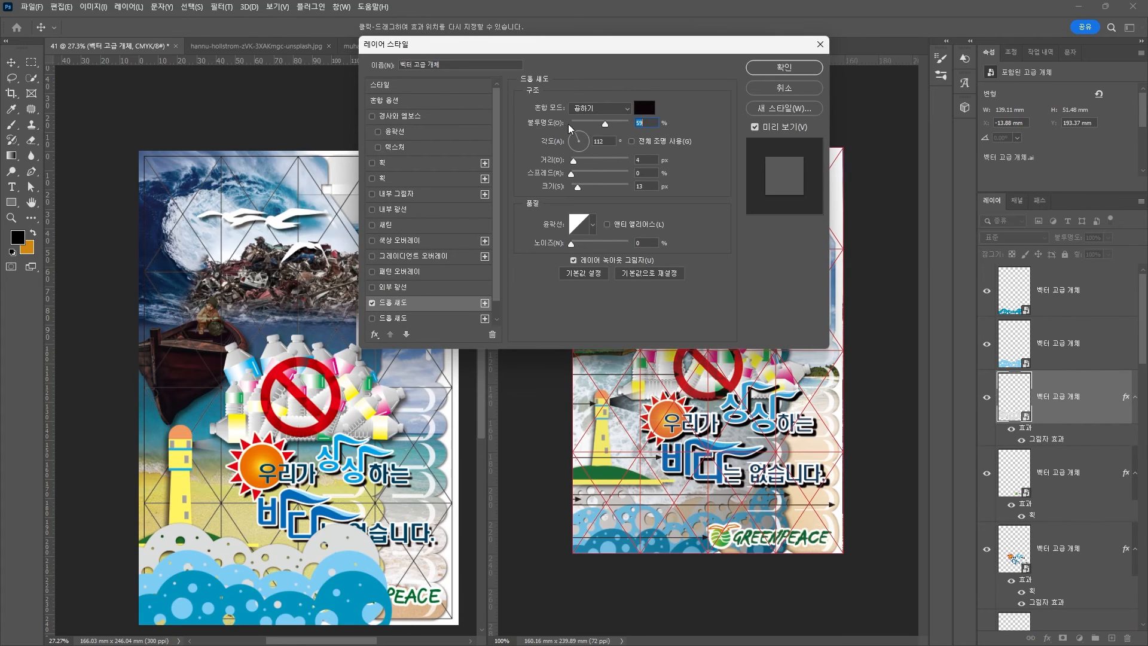
pyautogui.press('Return')
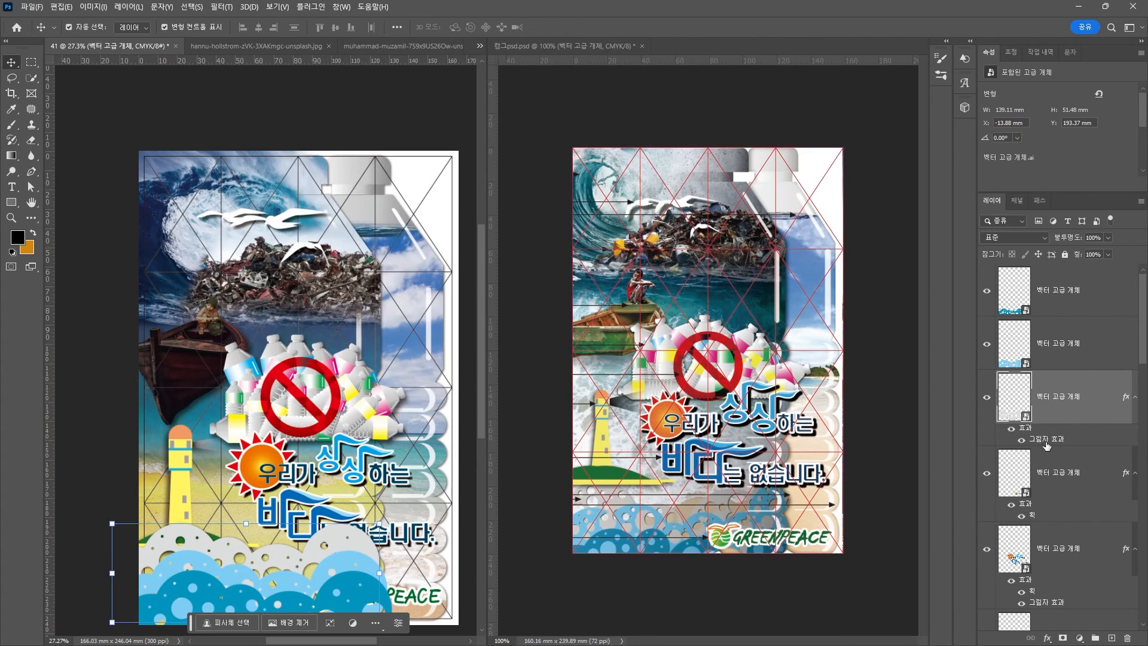
pyautogui.moveTo(1048, 439); pyautogui.dragTo(1055, 343)
pyautogui.moveTo(1049, 386); pyautogui.dragTo(1059, 293)
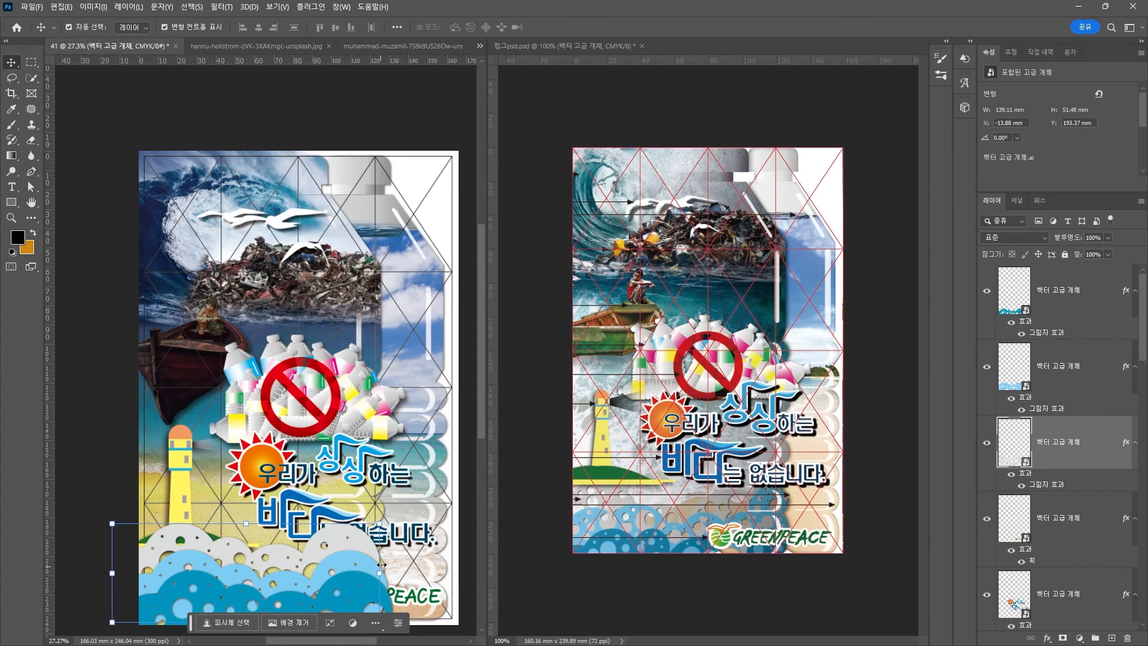
# Step: Group the three bubble cloud layers and add a layer mask to the group
pyautogui.keyDown('shift'); pyautogui.click(1060, 364); pyautogui.keyUp('shift')
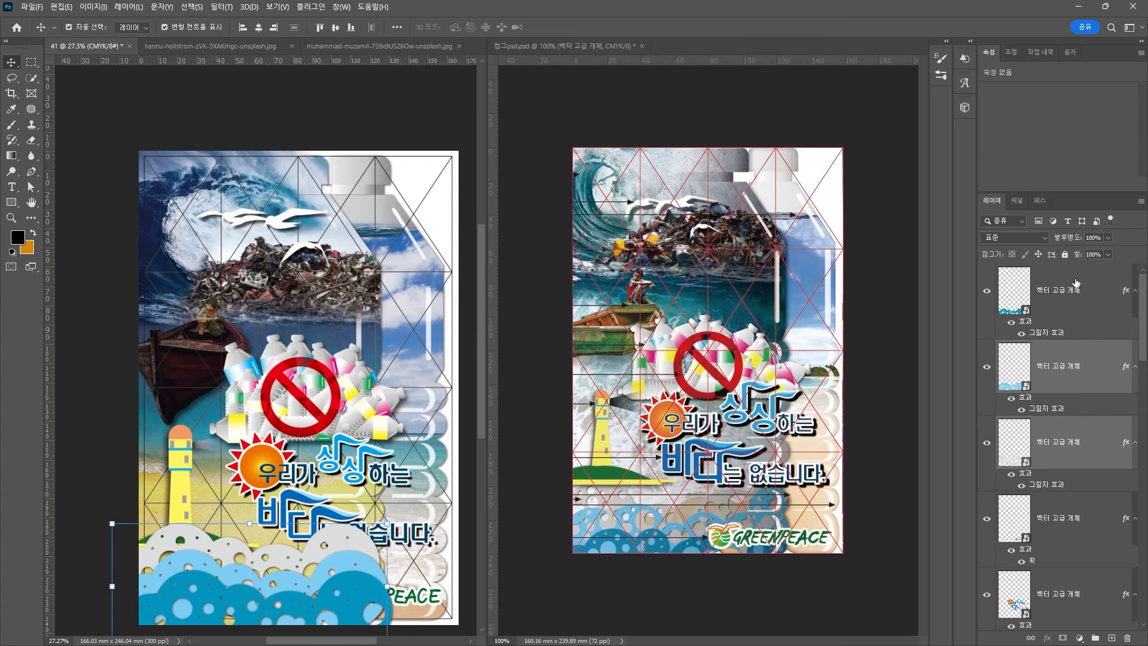
pyautogui.keyDown('shift'); pyautogui.click(1077, 283); pyautogui.keyUp('shift')
pyautogui.hotkey('ctrl', 'g')
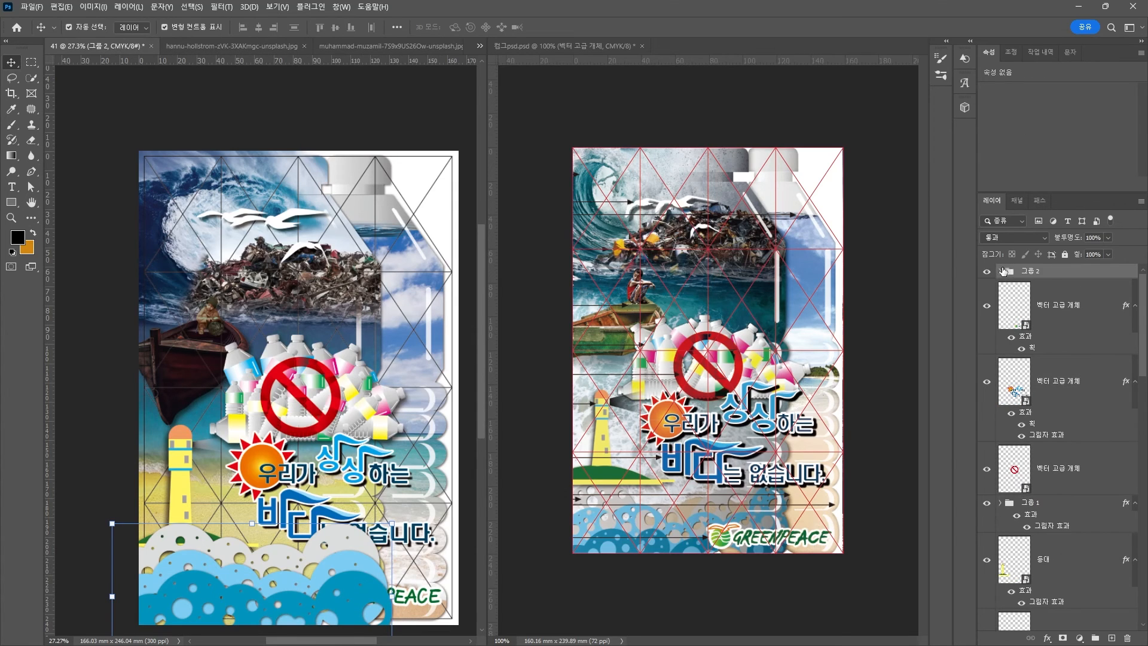
pyautogui.click(1062, 638)
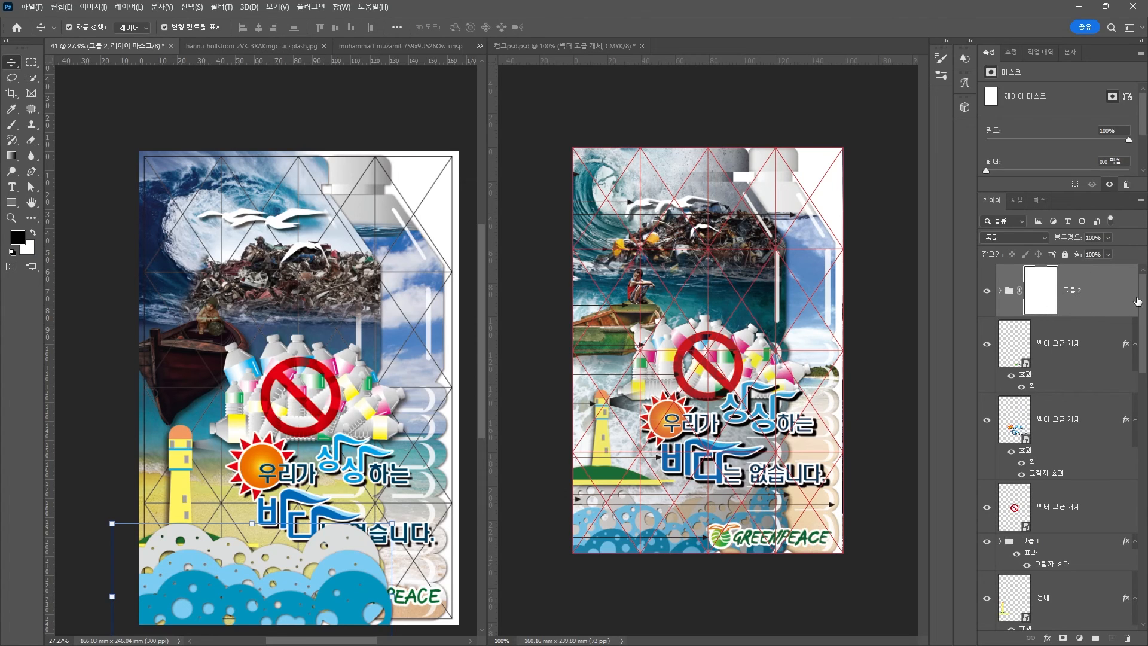
# Step: Load the 벡터 고급 개체 복사 bottle outline as an inverted selection and ready the Brush on the 그룹 2 mask
pyautogui.click(313, 176)
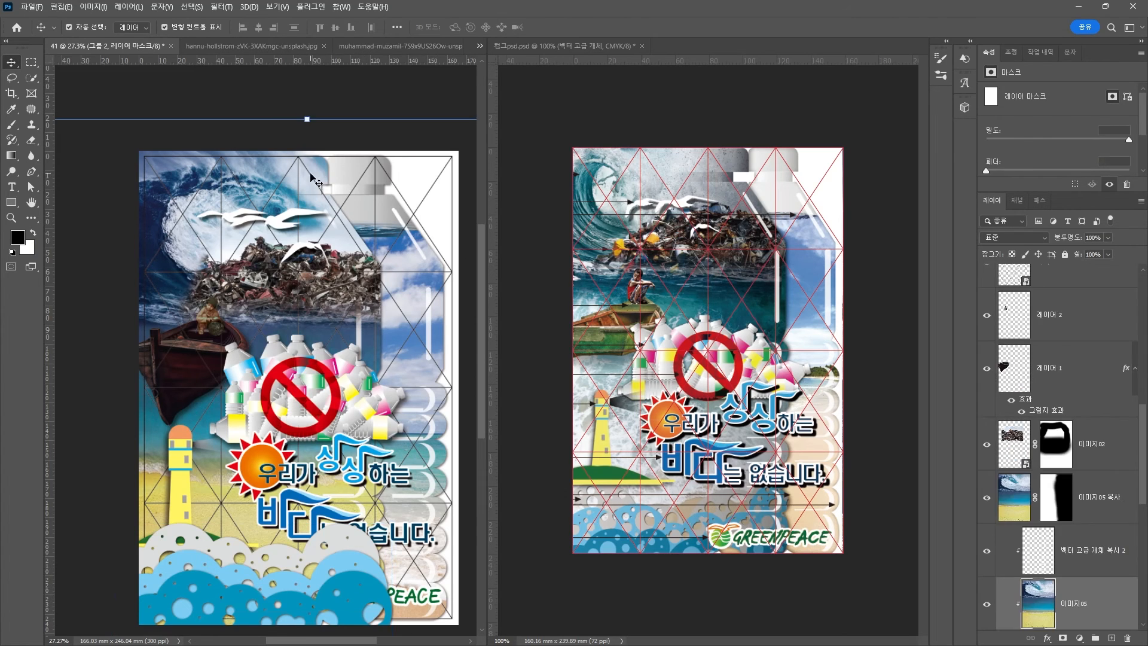
pyautogui.scroll(-3, 1054, 537)
pyautogui.press('ctrl')
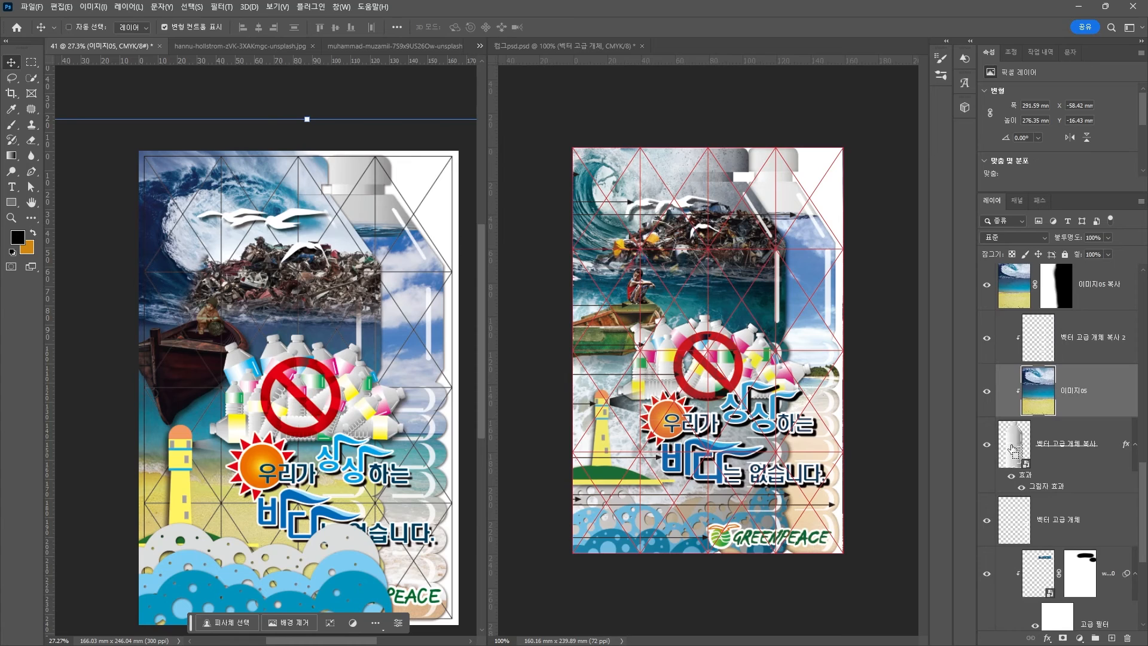
pyautogui.keyDown('ctrl'); pyautogui.click(1013, 449); pyautogui.keyUp('ctrl')
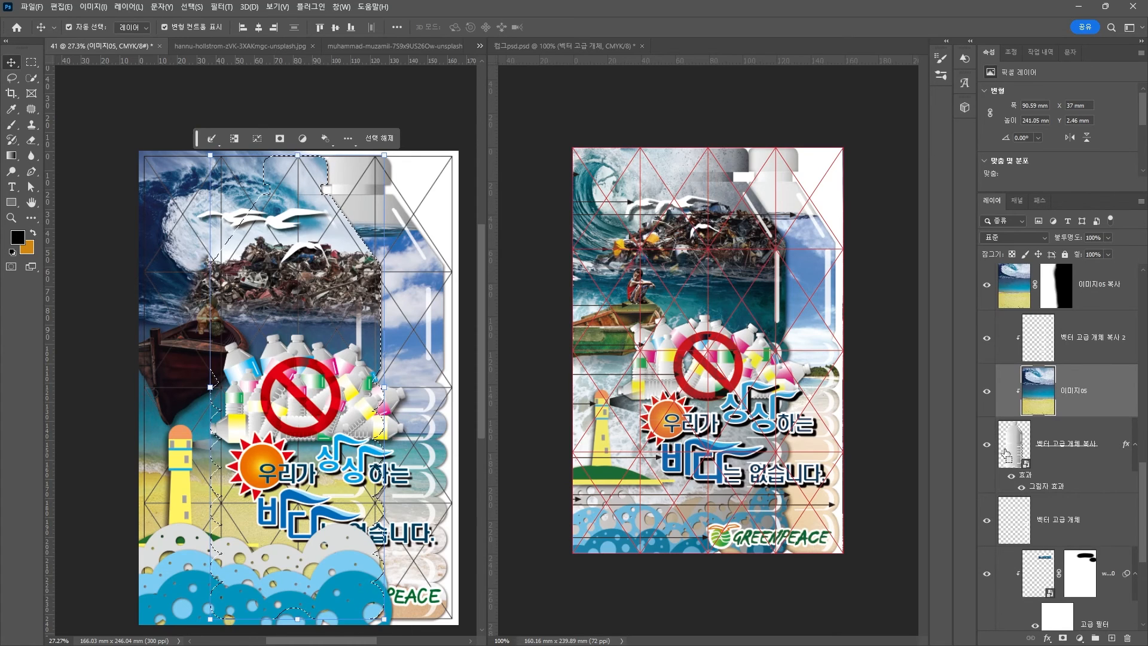
pyautogui.hotkey('ctrl', 'shift', 'i')
pyautogui.scroll(10, 1070, 393)
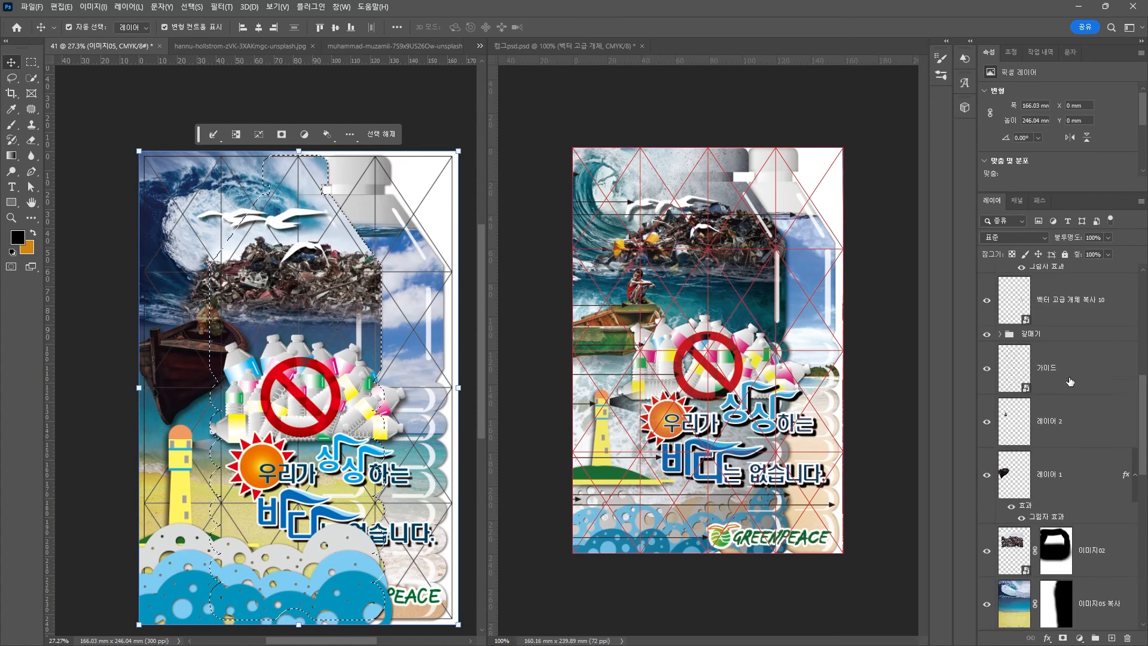
pyautogui.click(1044, 291)
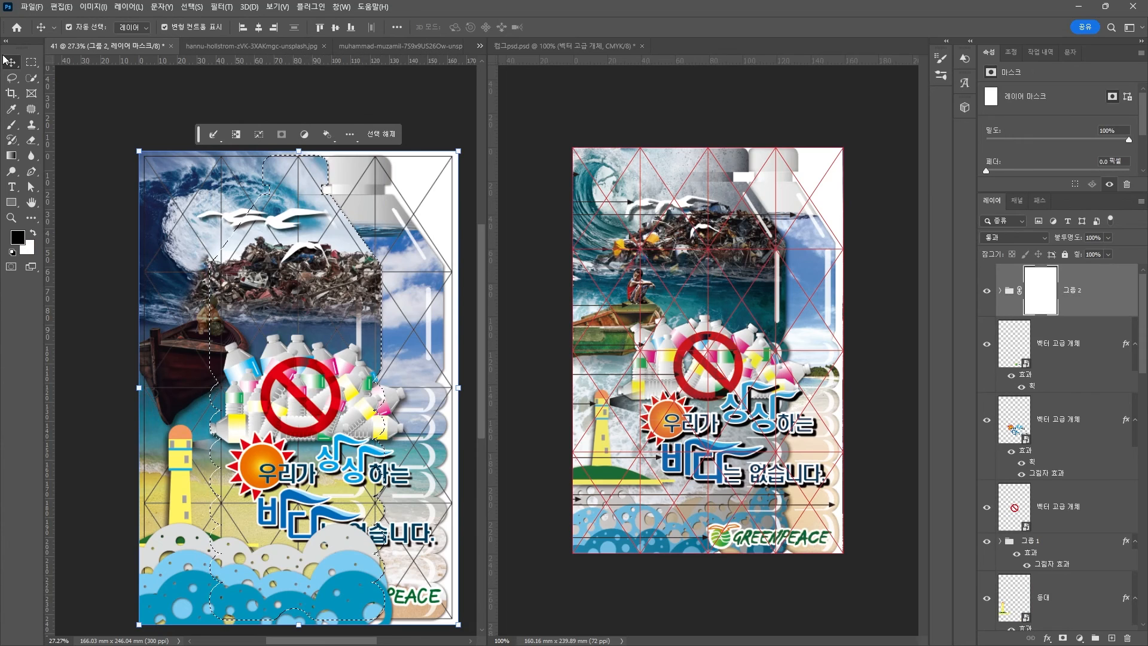
pyautogui.click(12, 128)
pyautogui.click(446, 595)
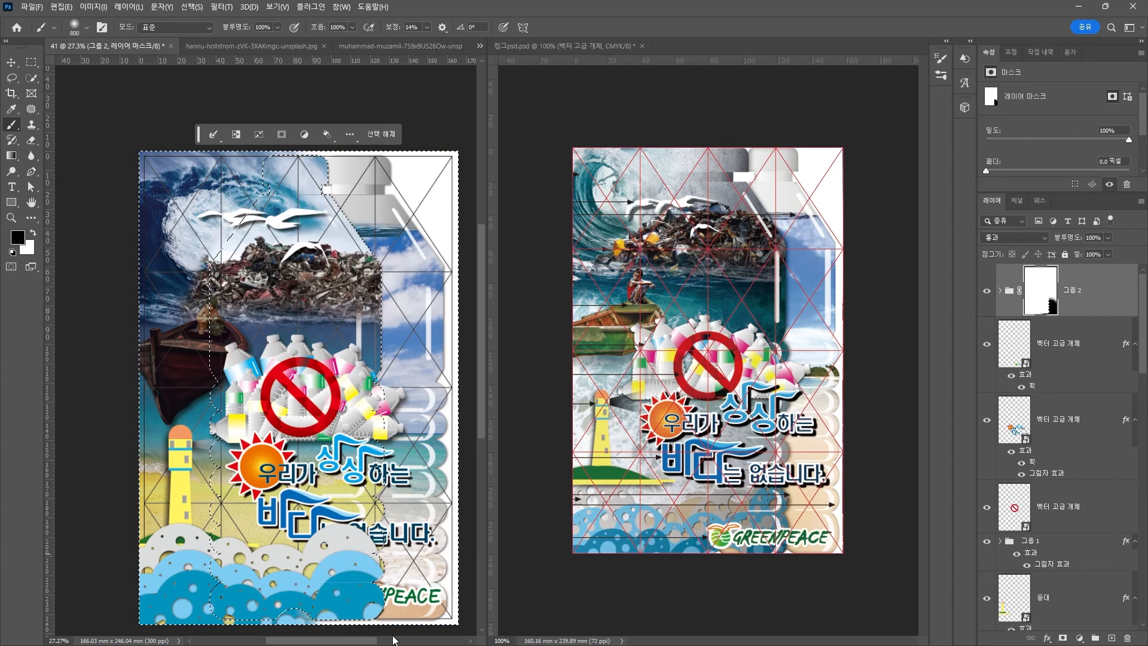
pyautogui.hotkey('ctrl', 'z')
pyautogui.click(377, 568)
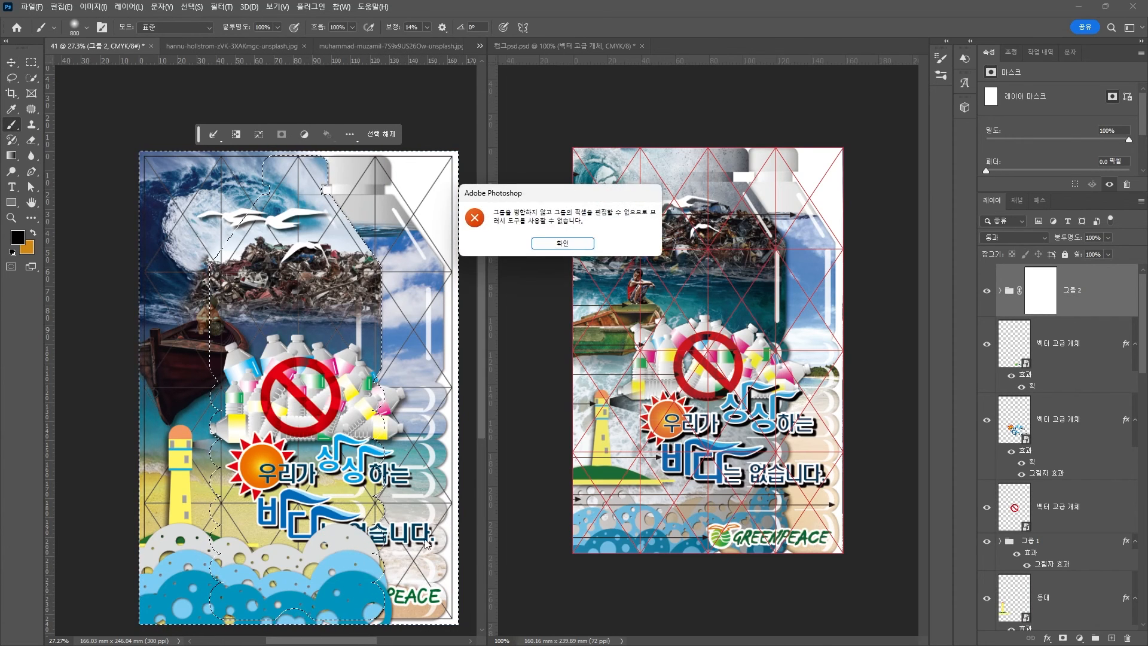
pyautogui.click(548, 246)
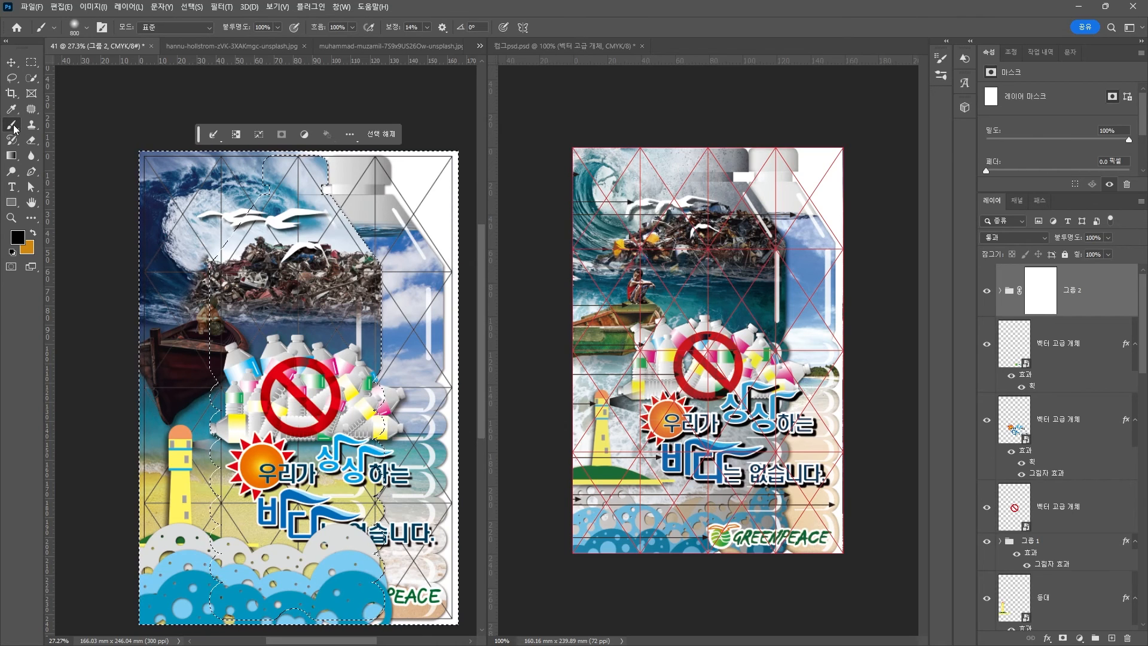
# Step: Paint black on the 그룹 2 mask with an 800 px, 82% hardness brush to hide the clouds beyond the bottle edge, and deselect
pyautogui.click(1039, 301)
pyautogui.moveTo(403, 550); pyautogui.dragTo(429, 598)
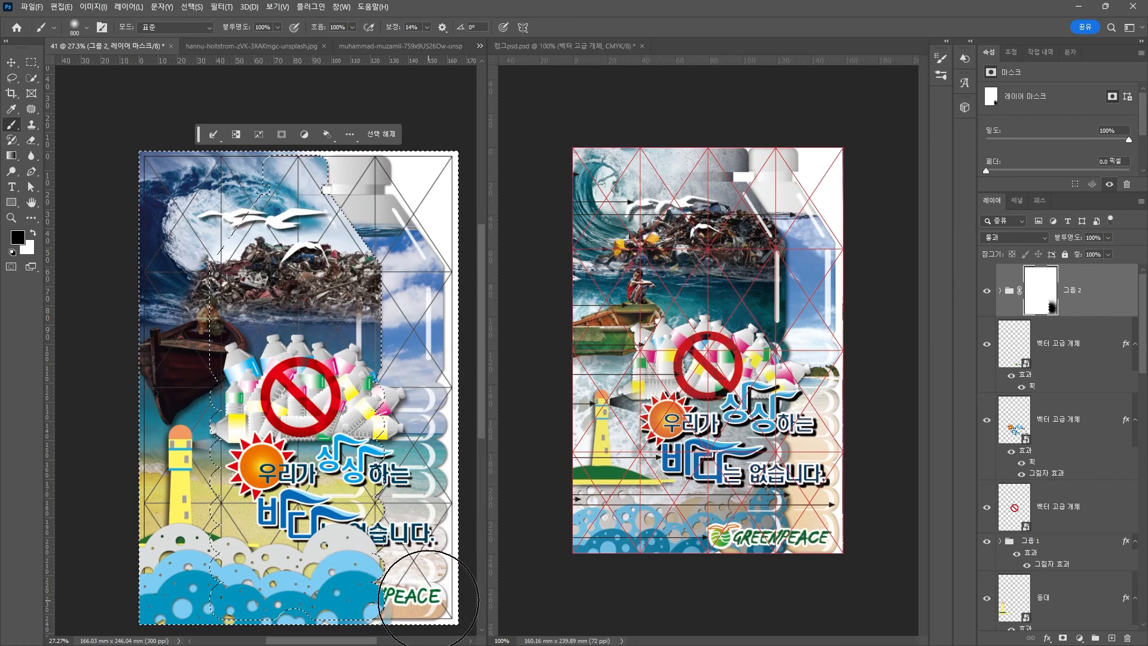
pyautogui.click(87, 28)
pyautogui.moveTo(78, 93); pyautogui.dragTo(130, 94)
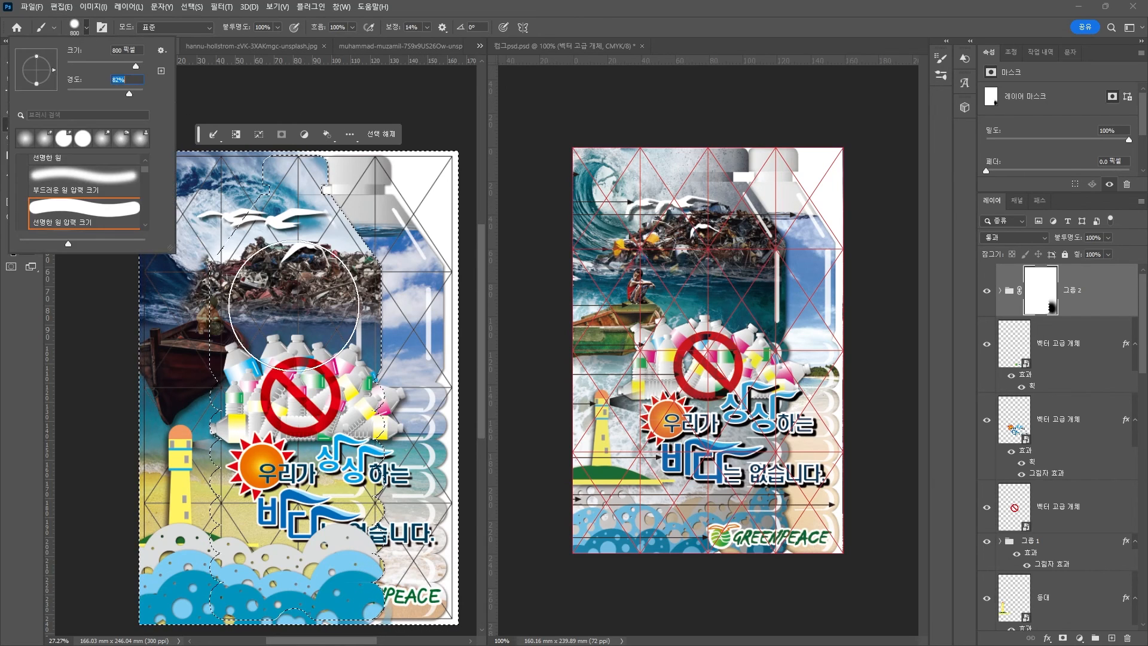
pyautogui.click(426, 583)
pyautogui.click(12, 63)
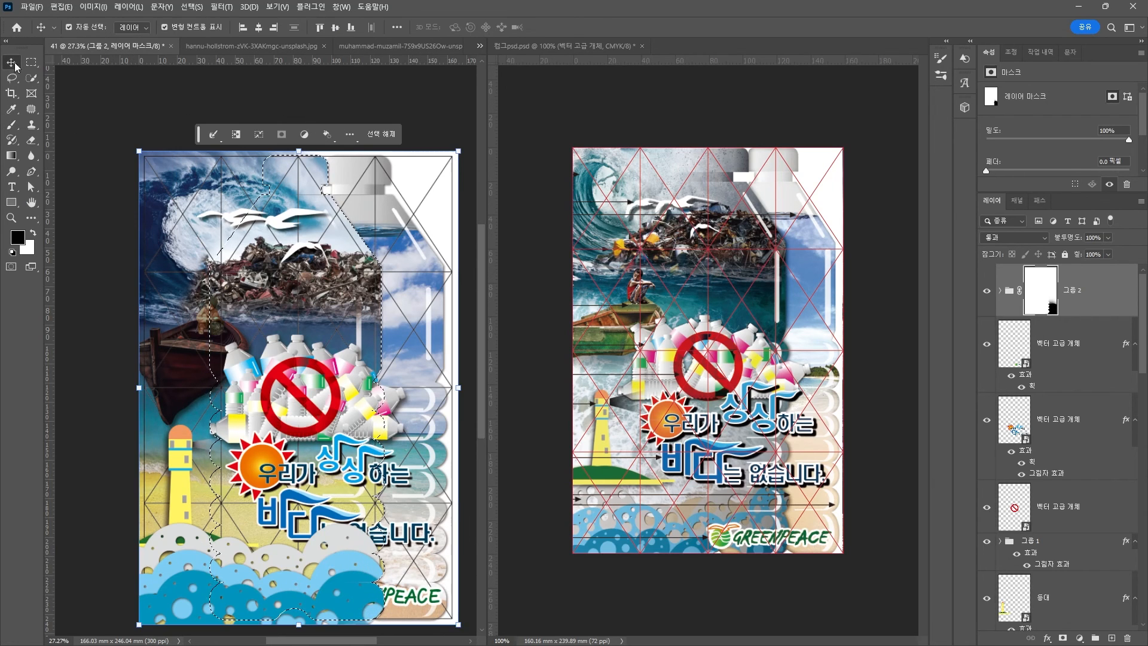
pyautogui.hotkey('ctrl', 'd')
# Step: Move the masked 그룹 2 cloud group down the layer stack to directly below the 갈매기 group
pyautogui.scroll(-2, 178, 437)
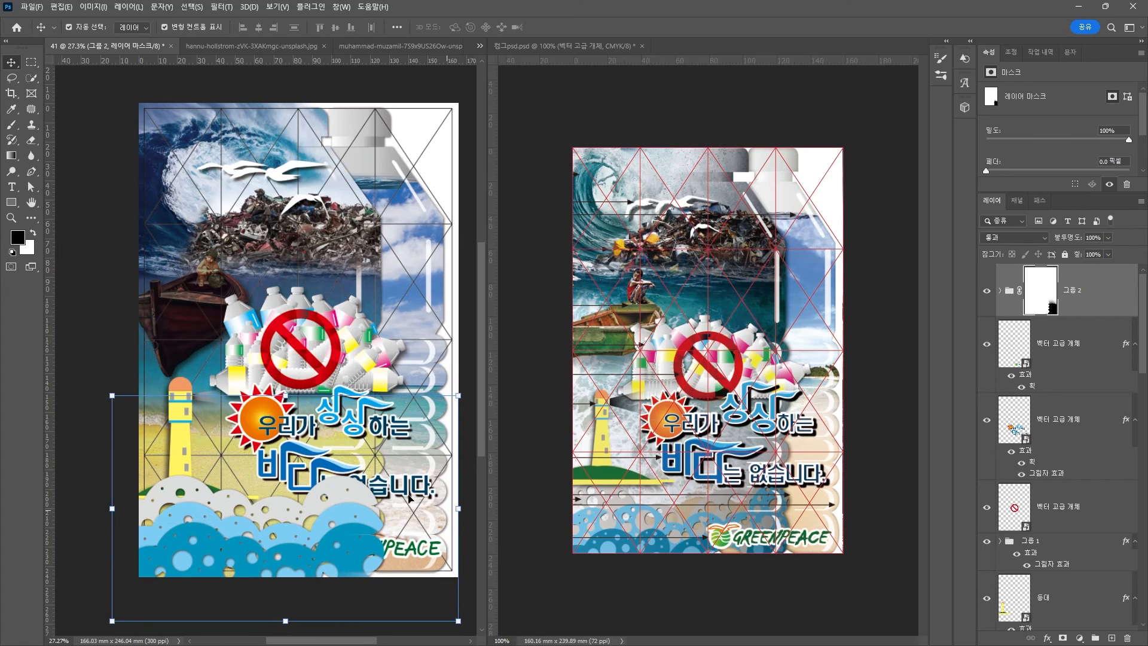
pyautogui.click(178, 437)
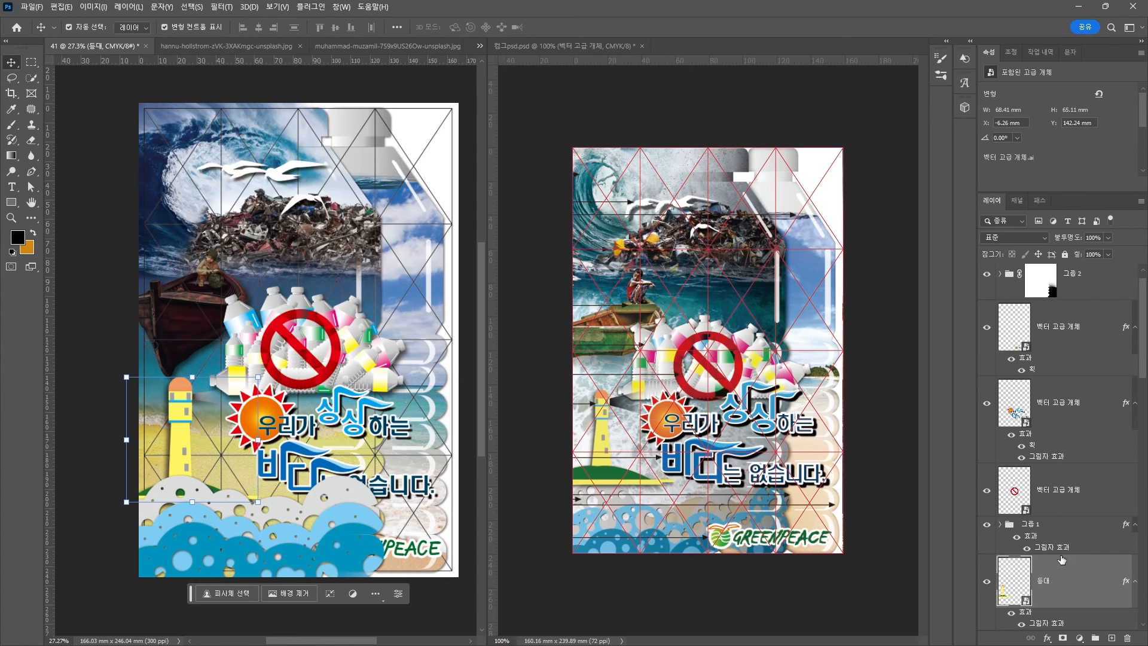
pyautogui.moveTo(1096, 287); pyautogui.dragTo(1076, 559)
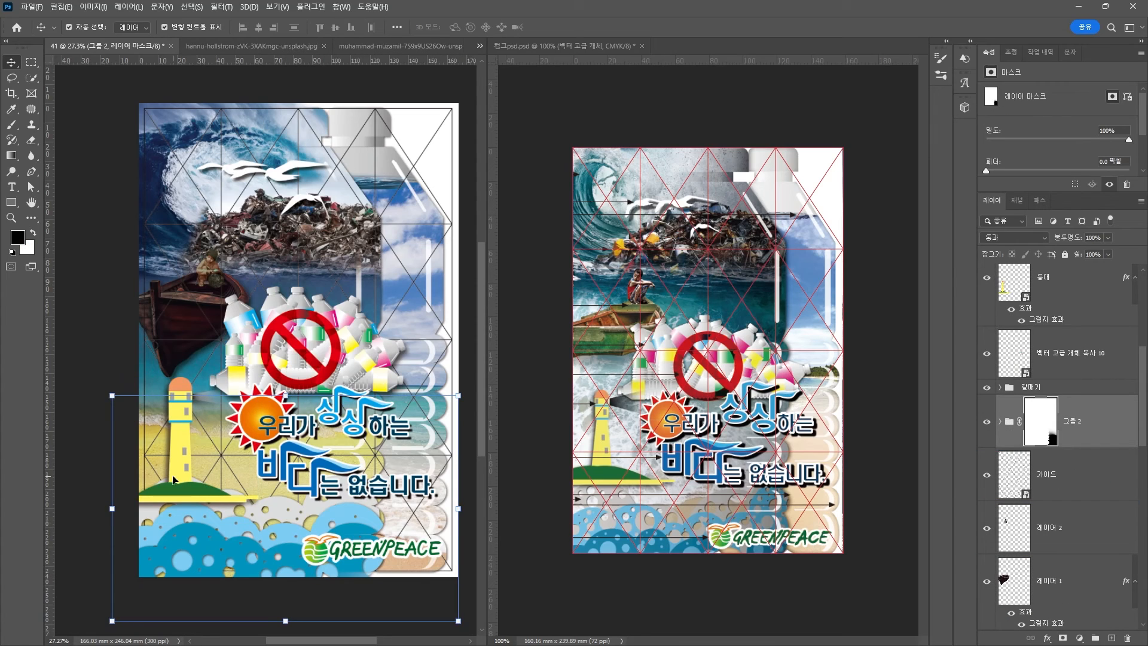
# Step: Scale the 등대 lighthouse layer down to 64.38%, keeping its lower-left corner in place
pyautogui.click(184, 422)
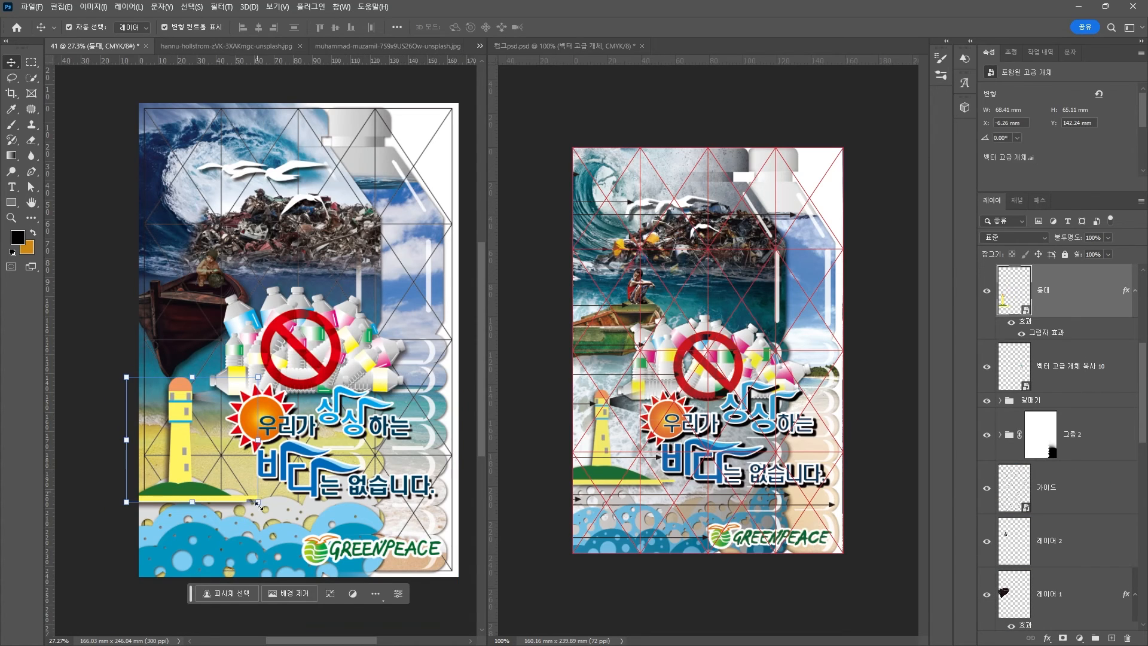
pyautogui.moveTo(260, 372); pyautogui.dragTo(256, 377)
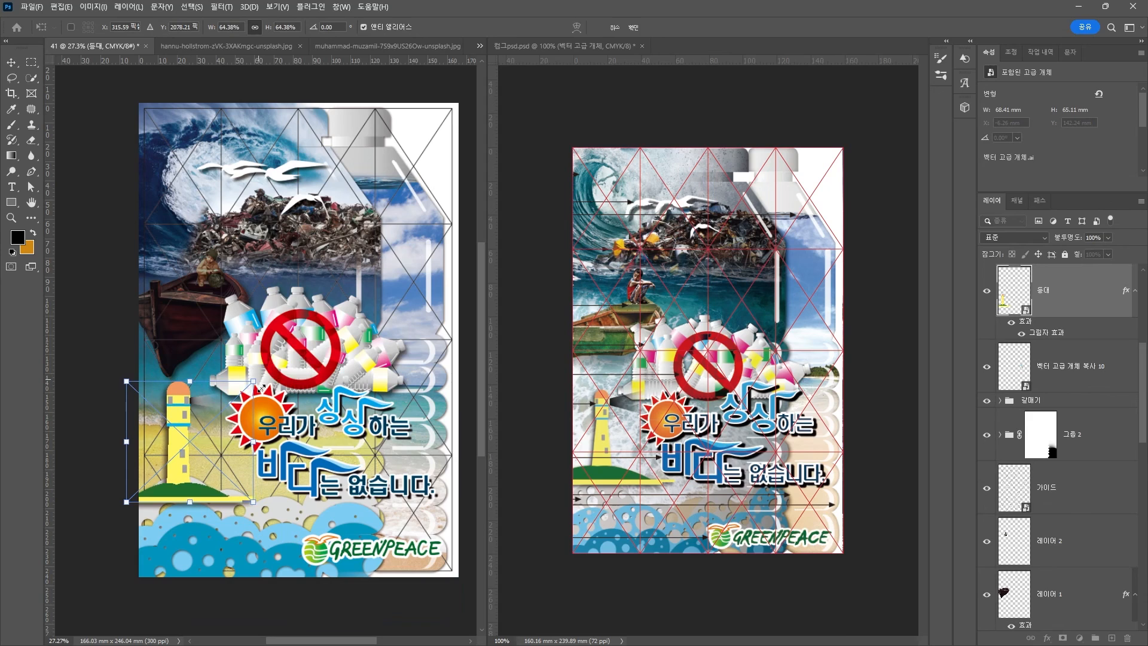
pyautogui.press('Return')
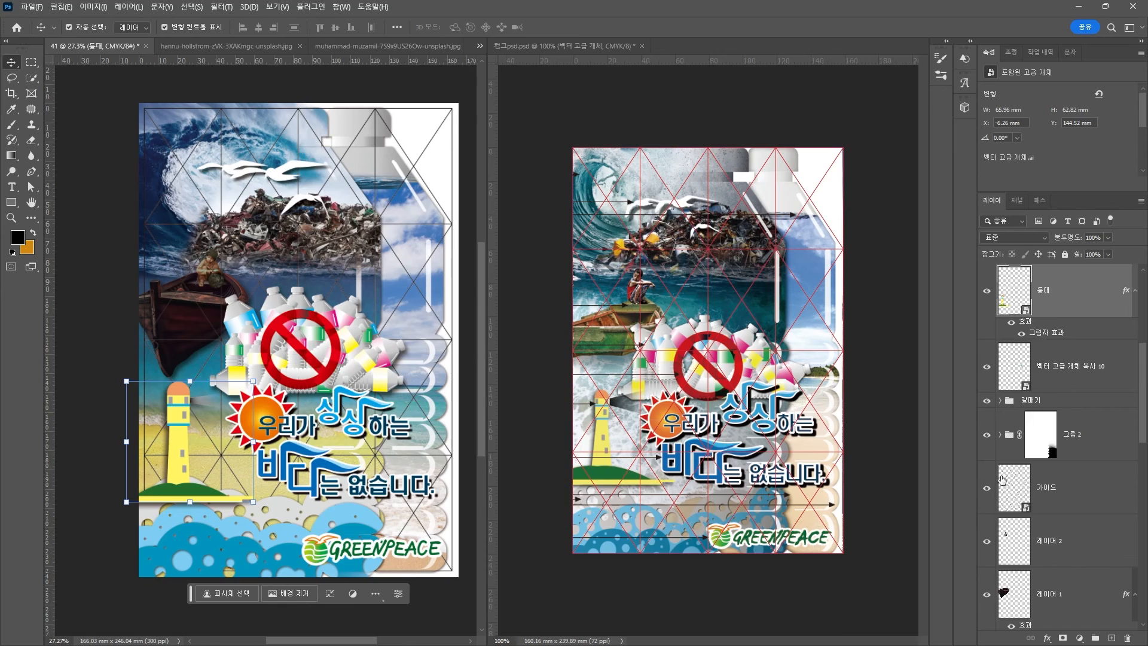
pyautogui.scroll(-10, 1023, 526)
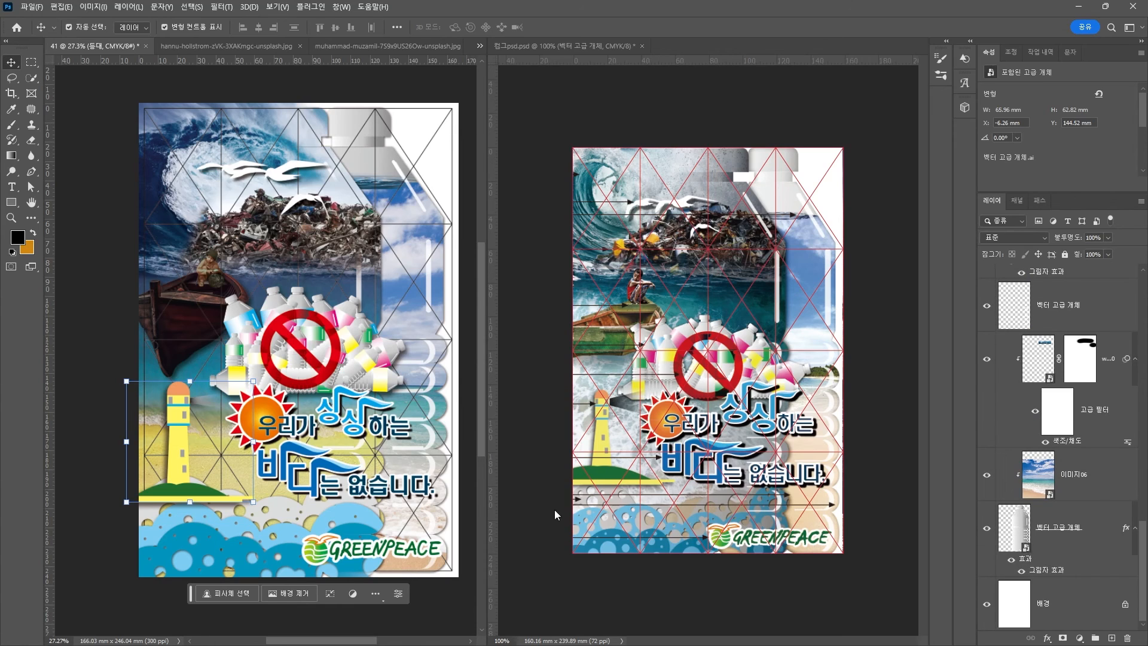
pyautogui.scroll(10, 1040, 508)
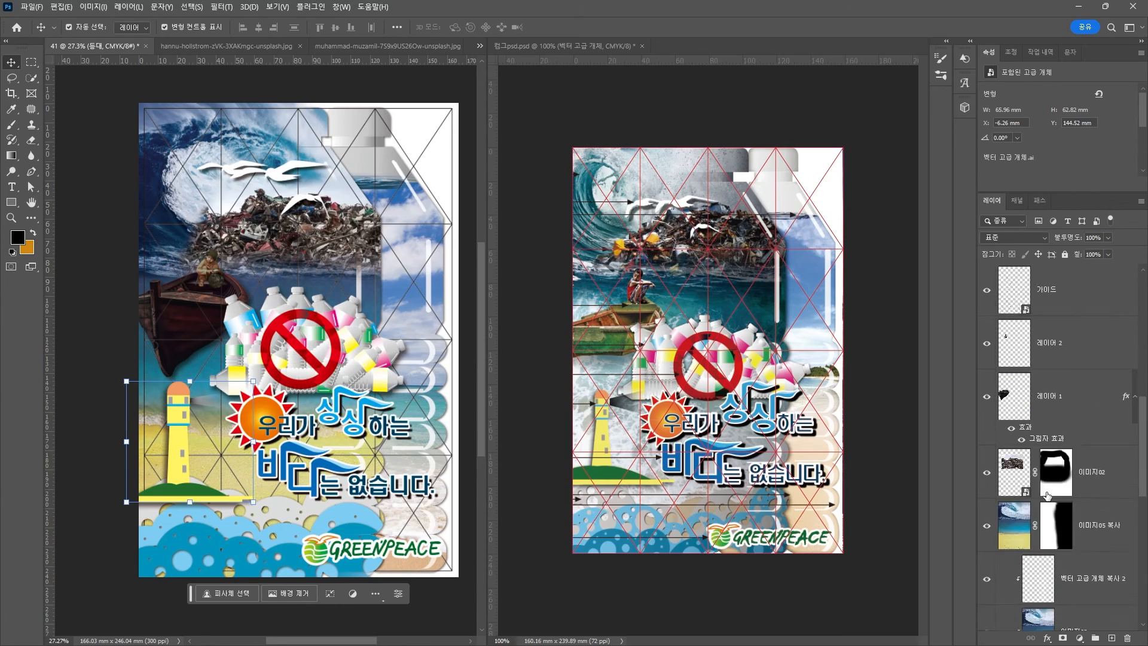
pyautogui.scroll(-2, 1057, 525)
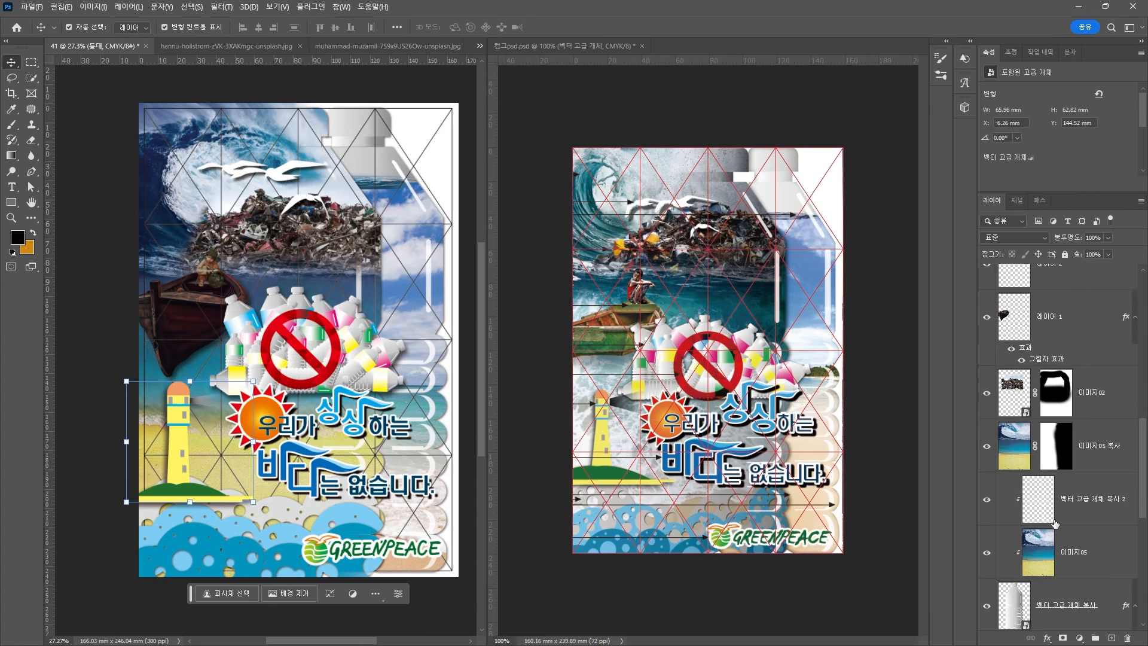
# Step: Hide the 가이드 guide layer and save the poster as 41.psd in the desktop folder 41
pyautogui.click(986, 364)
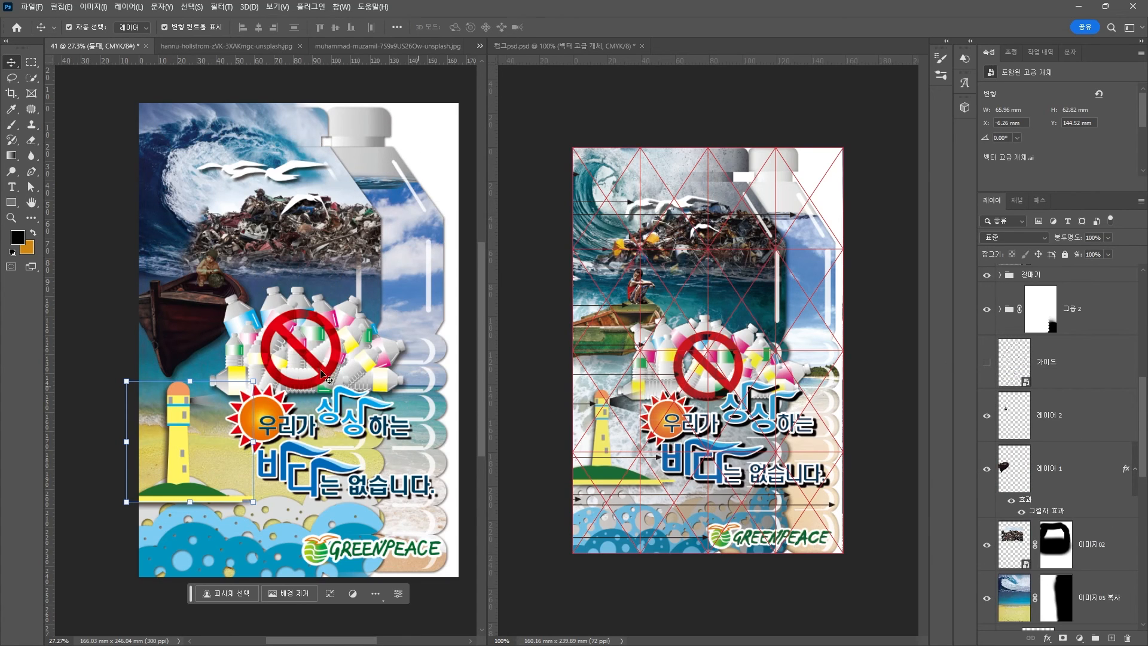
pyautogui.click(70, 220)
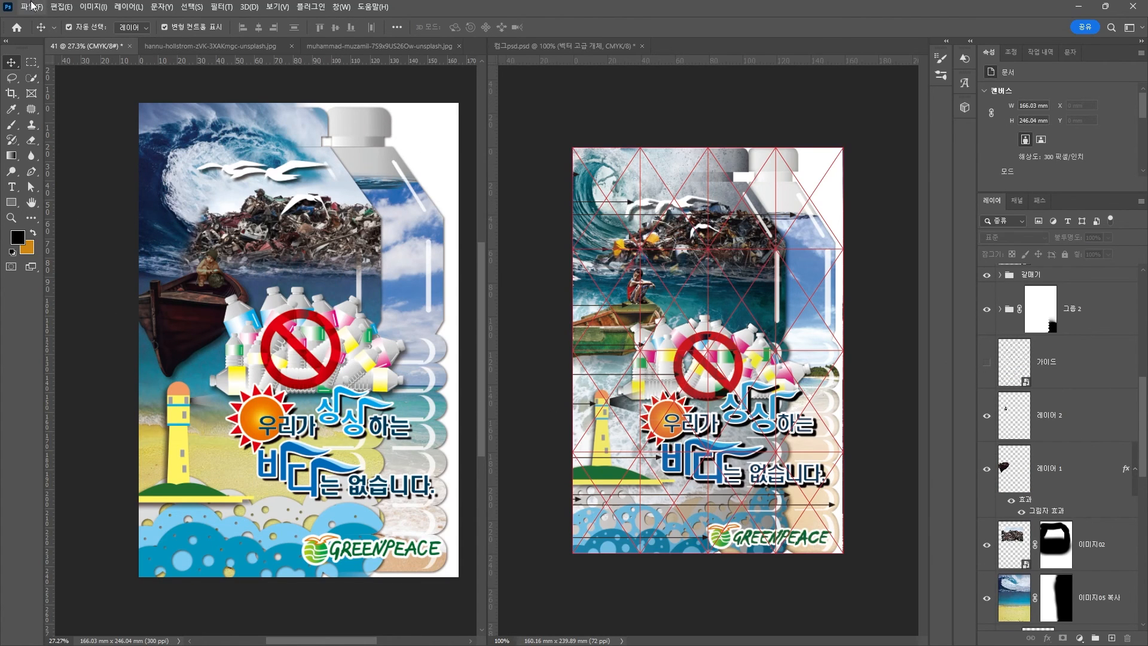
pyautogui.click(33, 6)
pyautogui.click(84, 165)
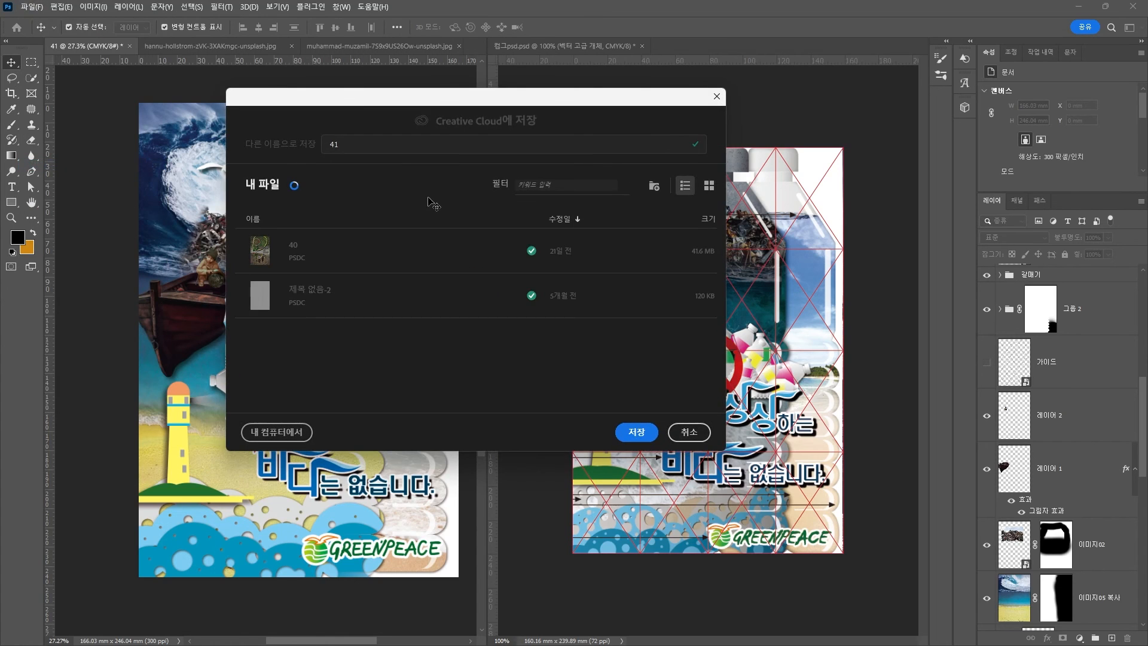
pyautogui.click(278, 431)
pyautogui.click(472, 375)
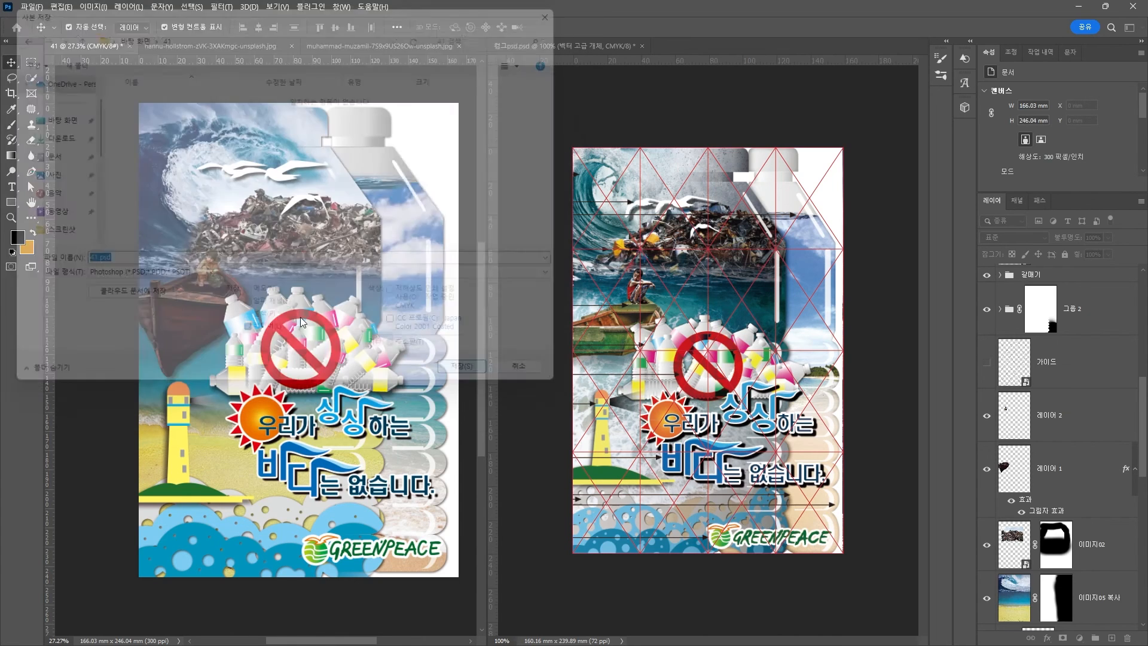
pyautogui.click(694, 186)
# Step: Save a JPEG copy of the poster as 41.jpg in the desktop folder 41
pyautogui.click(33, 6)
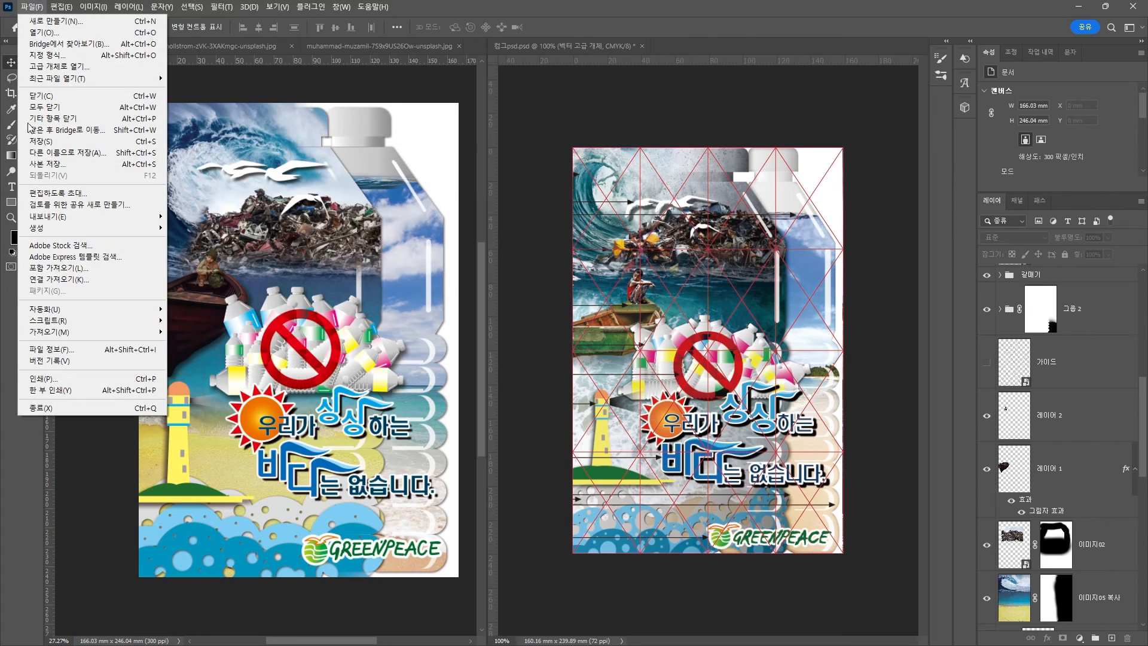
pyautogui.click(66, 165)
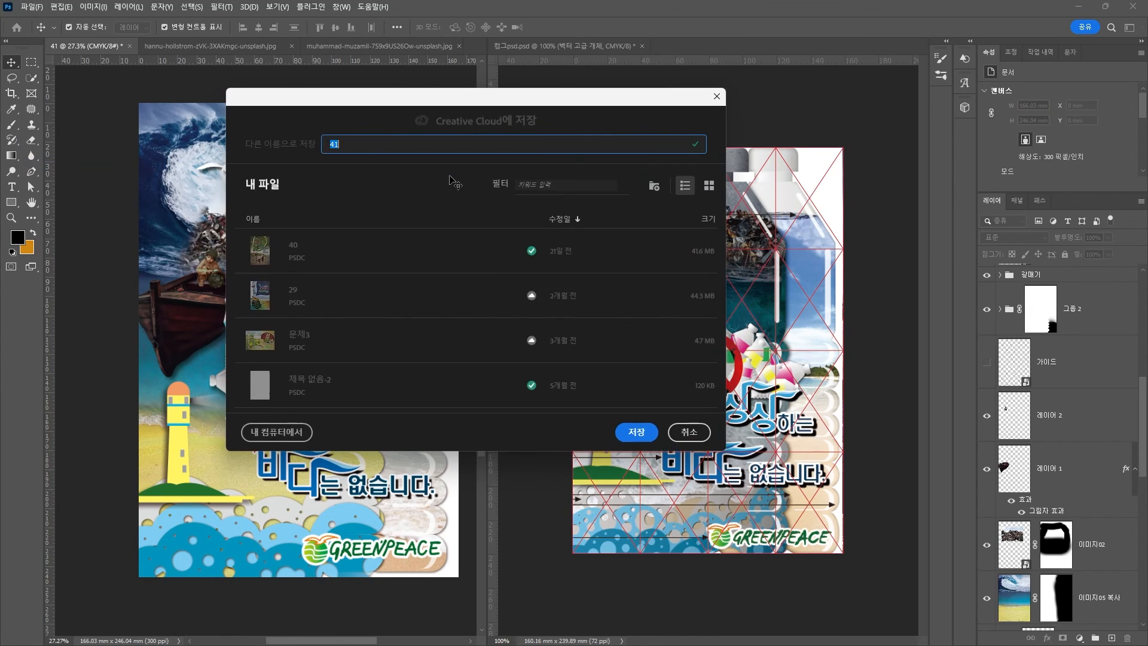
pyautogui.click(277, 431)
pyautogui.click(137, 276)
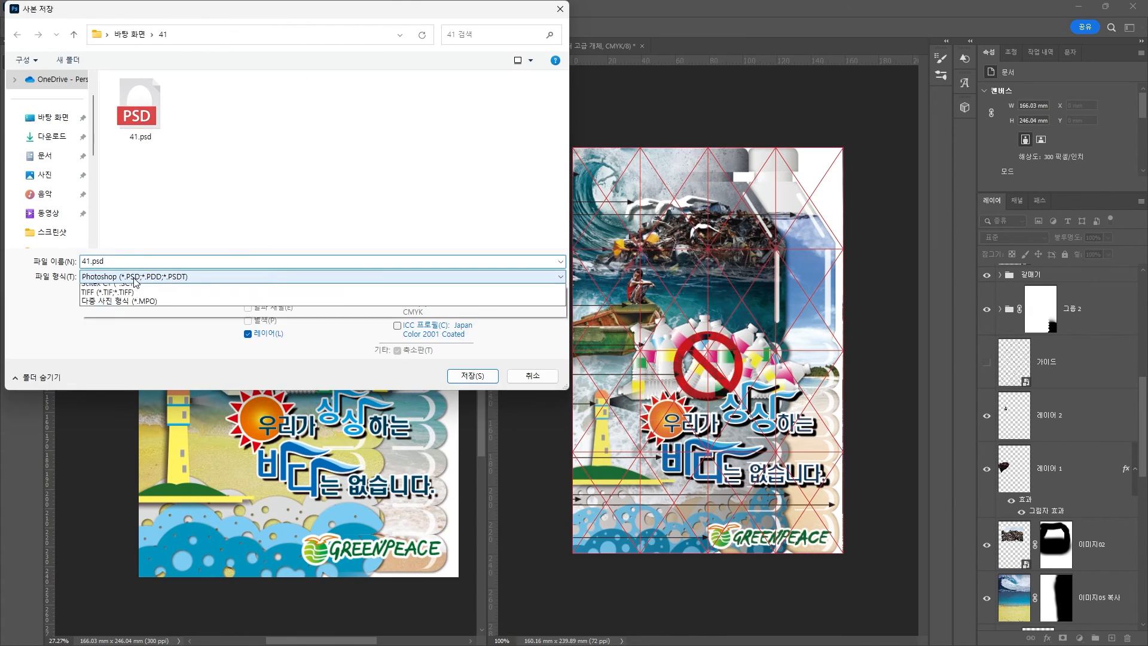
pyautogui.click(124, 334)
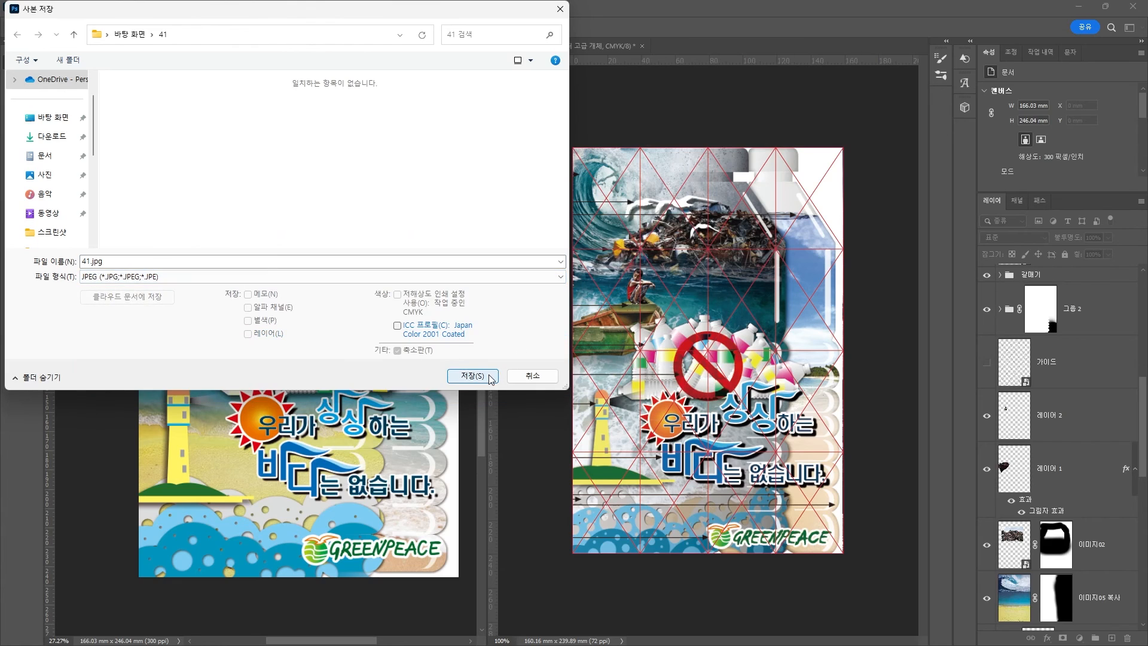
pyautogui.click(494, 377)
pyautogui.click(483, 200)
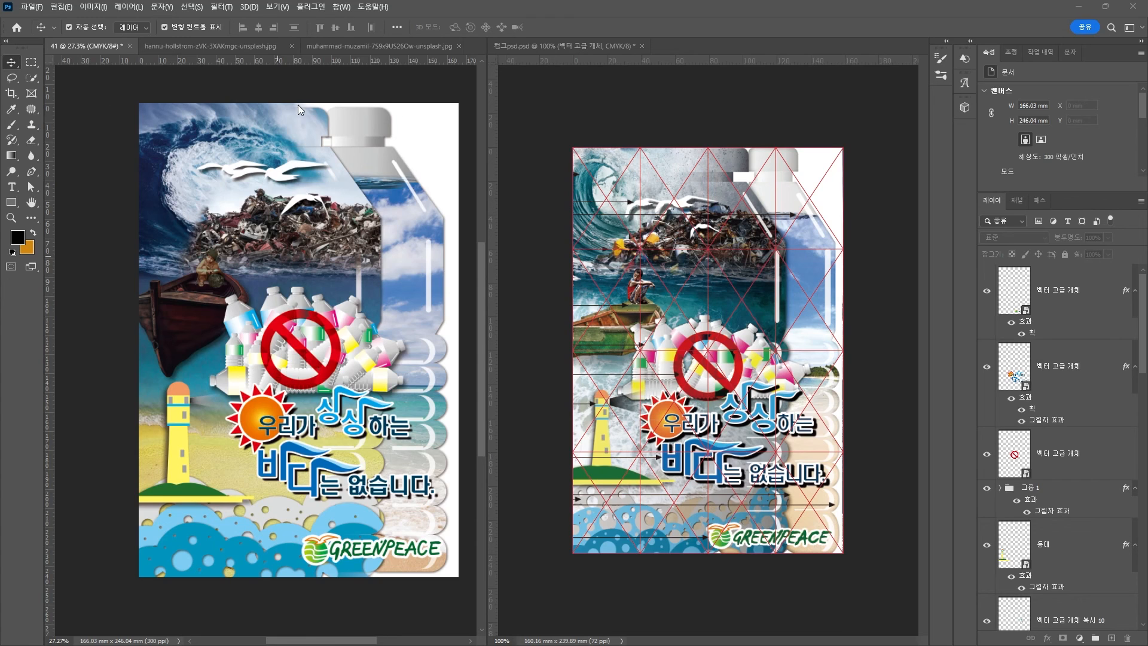
# Step: Check the file properties of 41.jpg in the desktop folder 41
pyautogui.moveTo(689, 2); pyautogui.dragTo(689, 74)
pyautogui.click(298, 209)
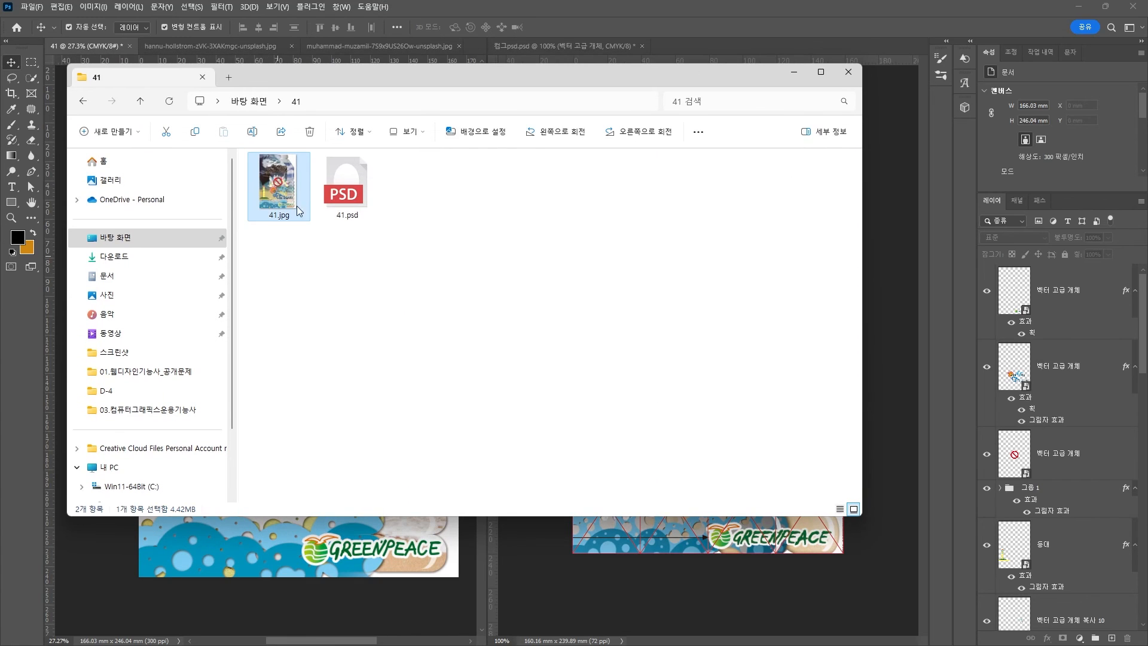
pyautogui.rightClick(262, 194)
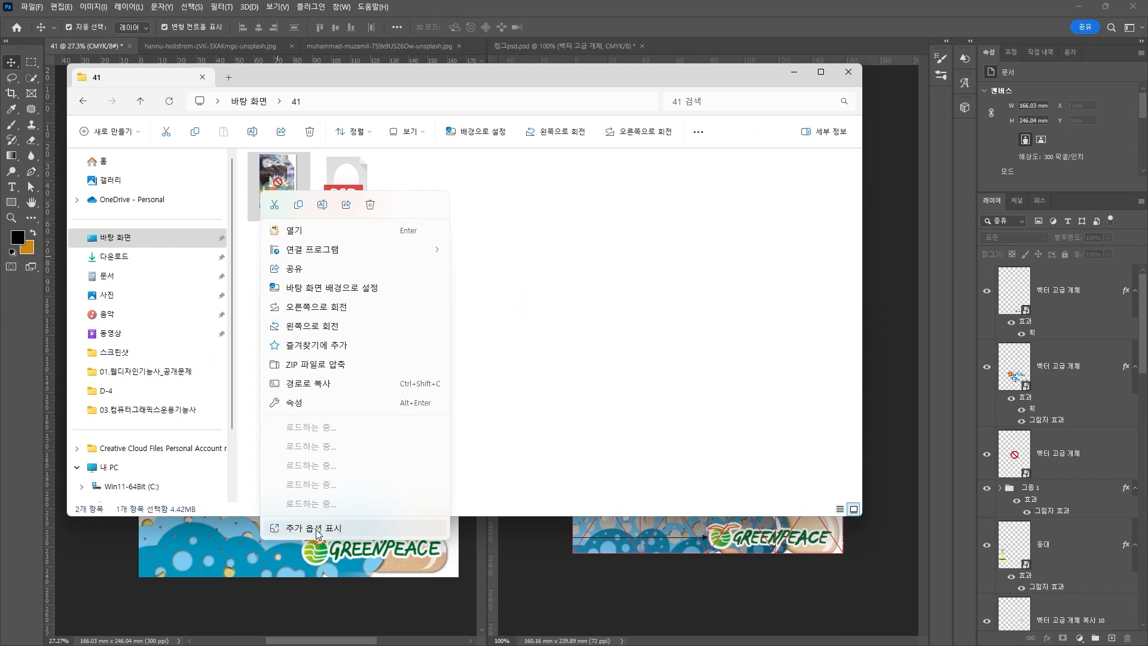
pyautogui.click(296, 402)
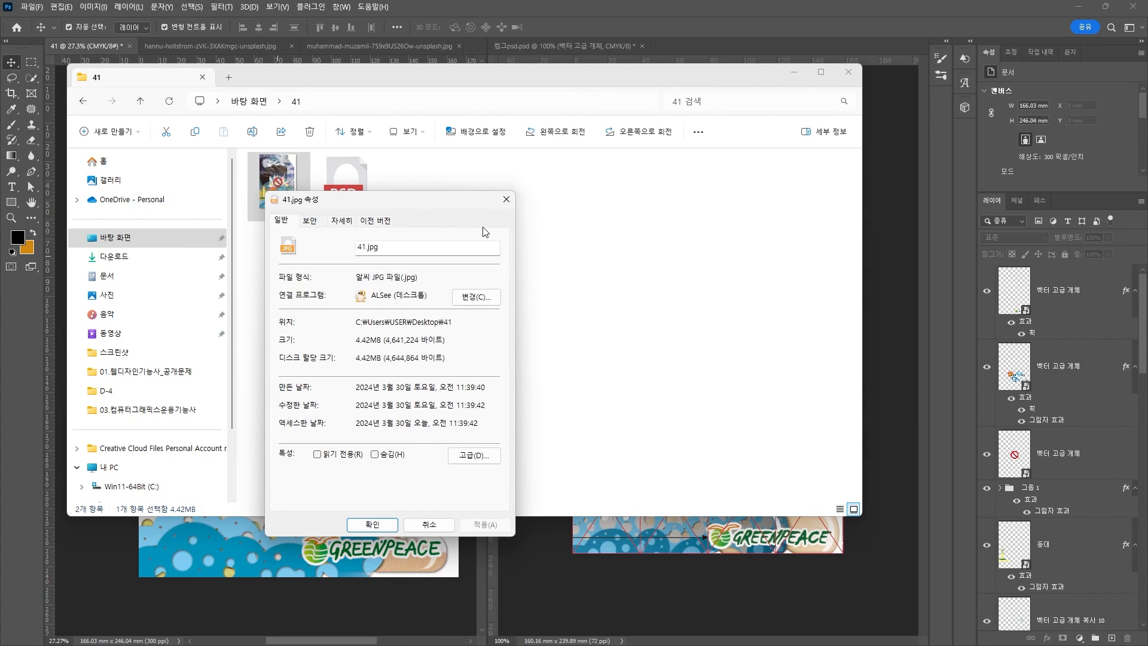
pyautogui.click(507, 201)
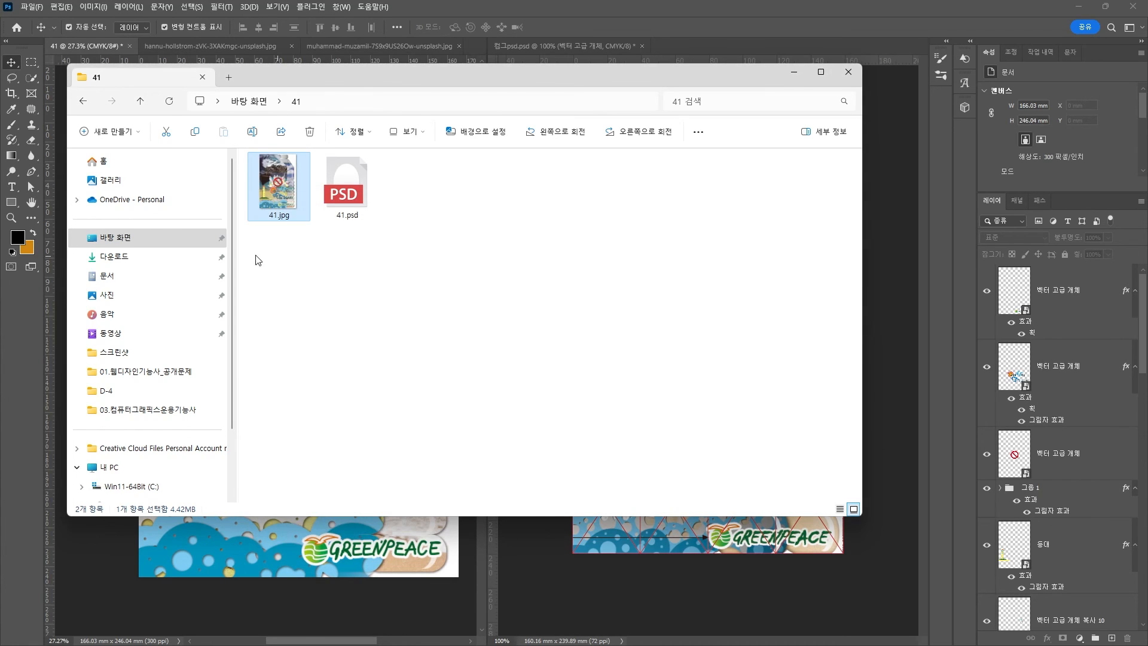
pyautogui.click(314, 280)
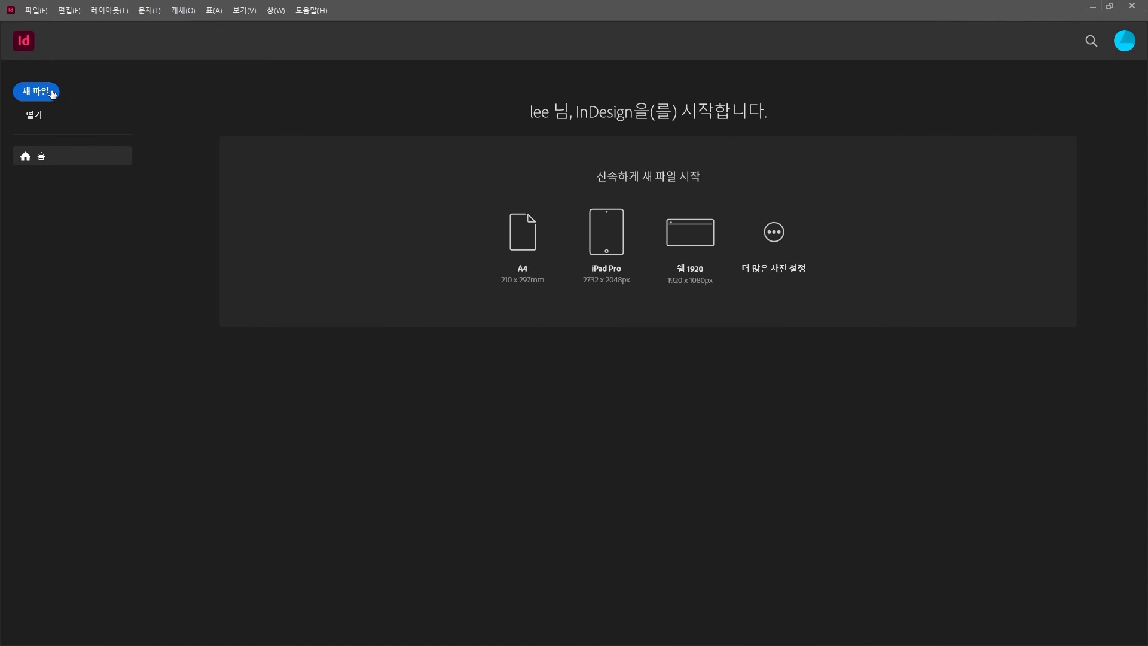
# Step: In InDesign, create a one-page portrait document named 41 at 210 x 297 mm and proceed to its margin settings
pyautogui.click(52, 94)
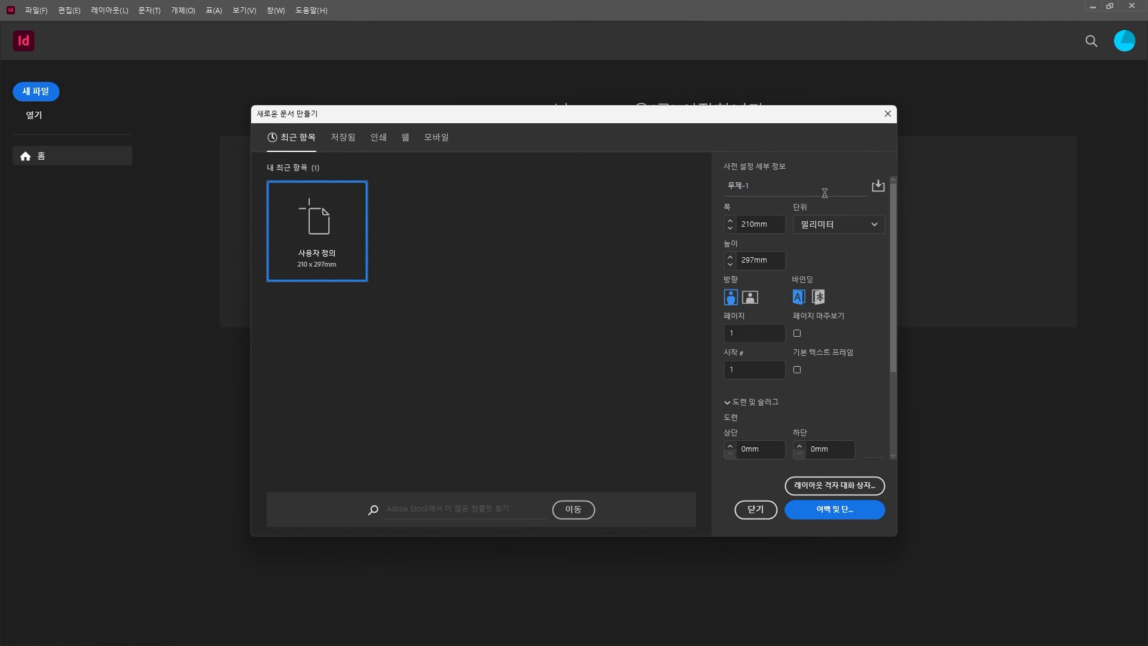
pyautogui.click(771, 189)
pyautogui.write('41')
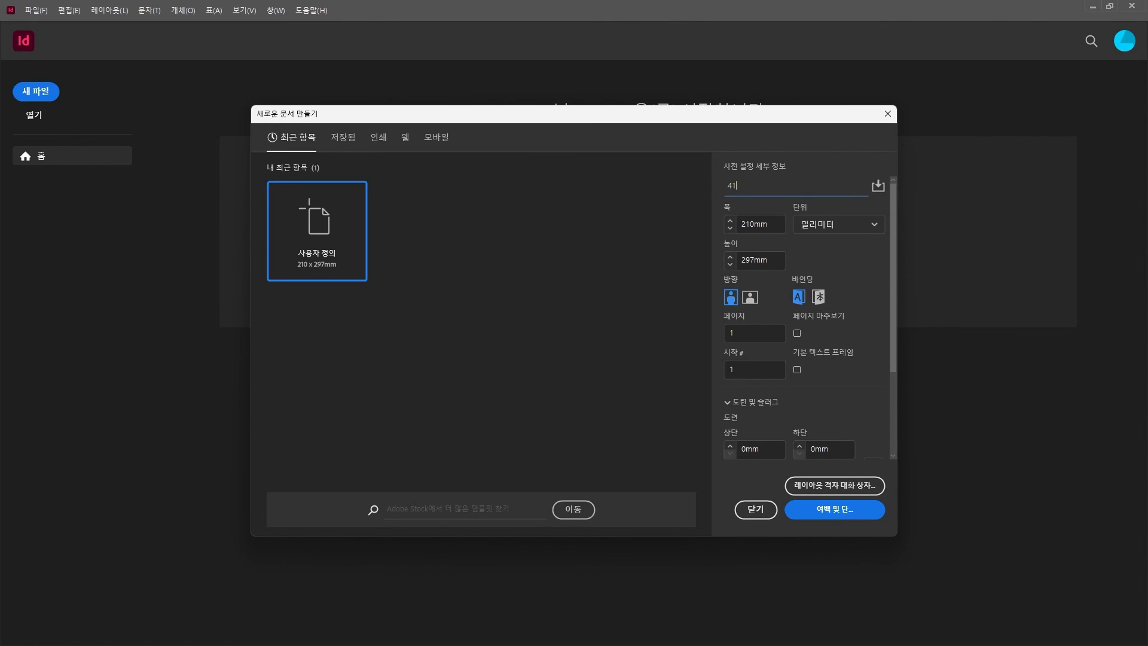
pyautogui.click(837, 509)
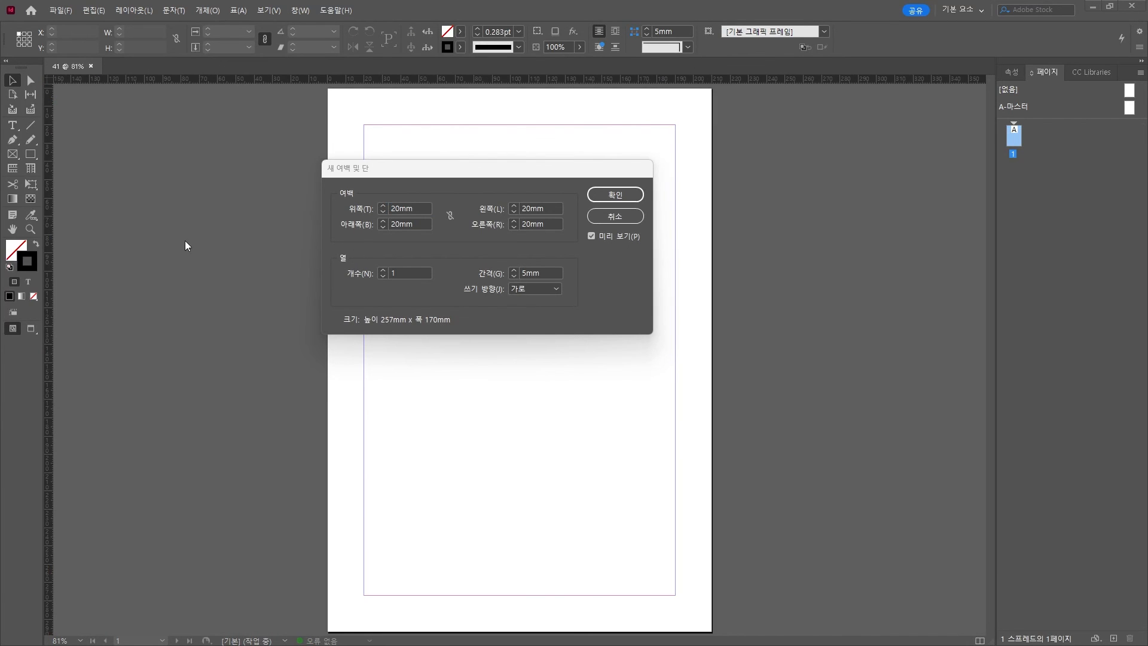
# Step: Calculate (210 − 166) / 2 and set the document's left and right margins to 22 mm
pyautogui.write('210-')
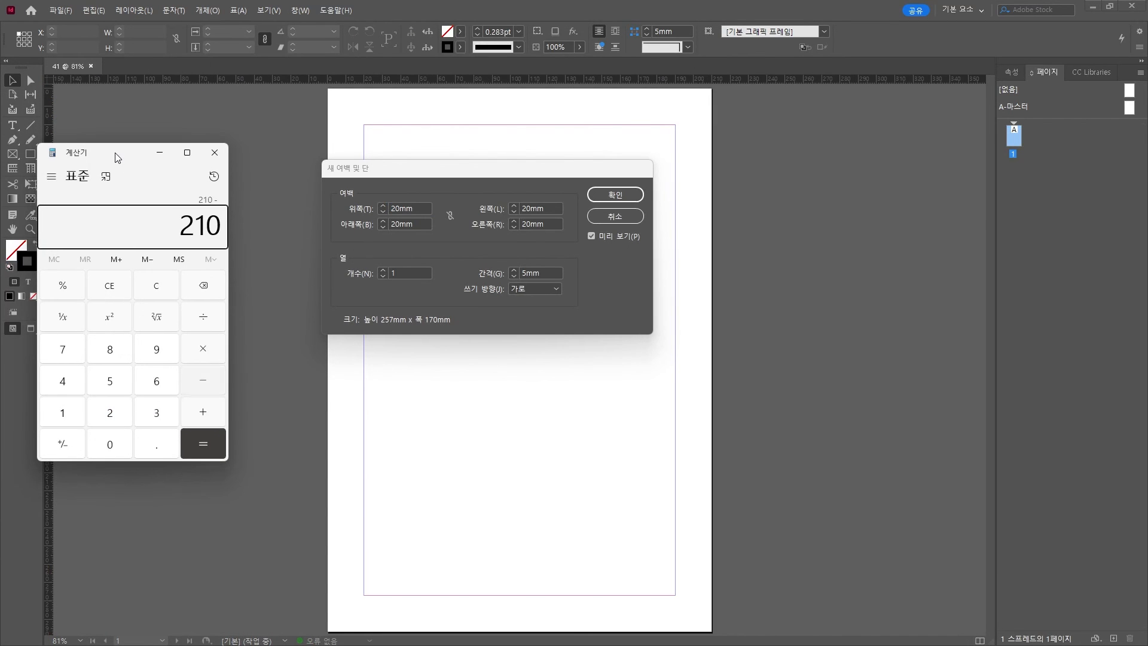
pyautogui.write('166/2')
pyautogui.press('Return')
pyautogui.hotkey('alt', 'Tab')
pyautogui.write('22')
pyautogui.press('Tab')
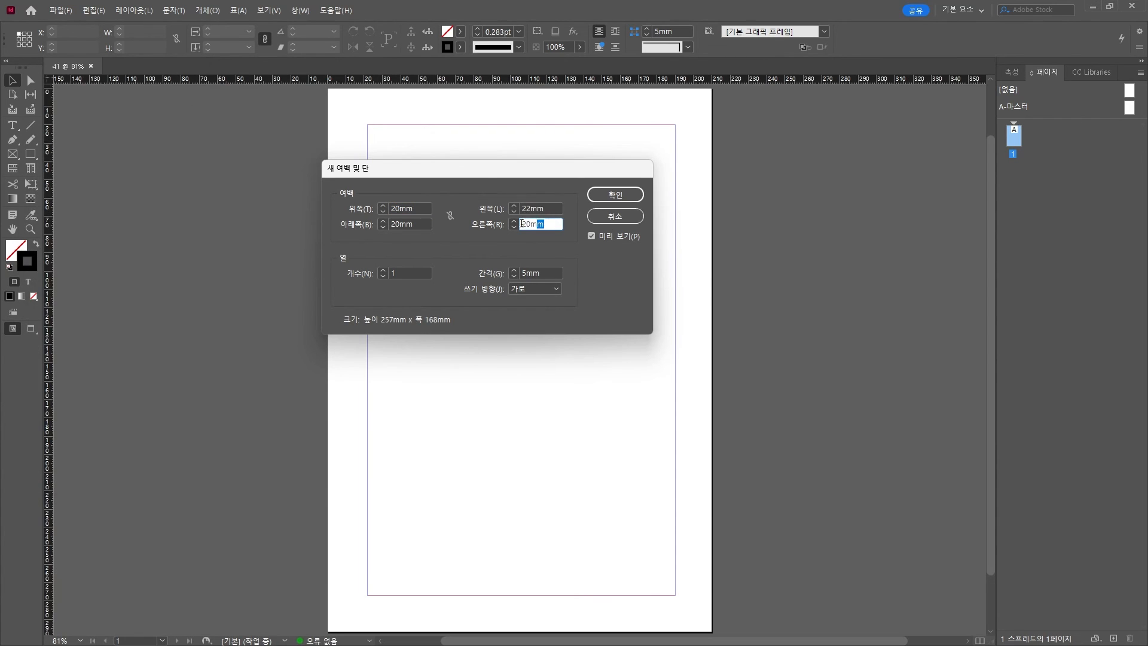
pyautogui.write('22')
# Step: Calculate (297 − 246) / 2, set the top and bottom margins to 25.5 mm, and create the document
pyautogui.hotkey('alt', 'Tab')
pyautogui.write('2')
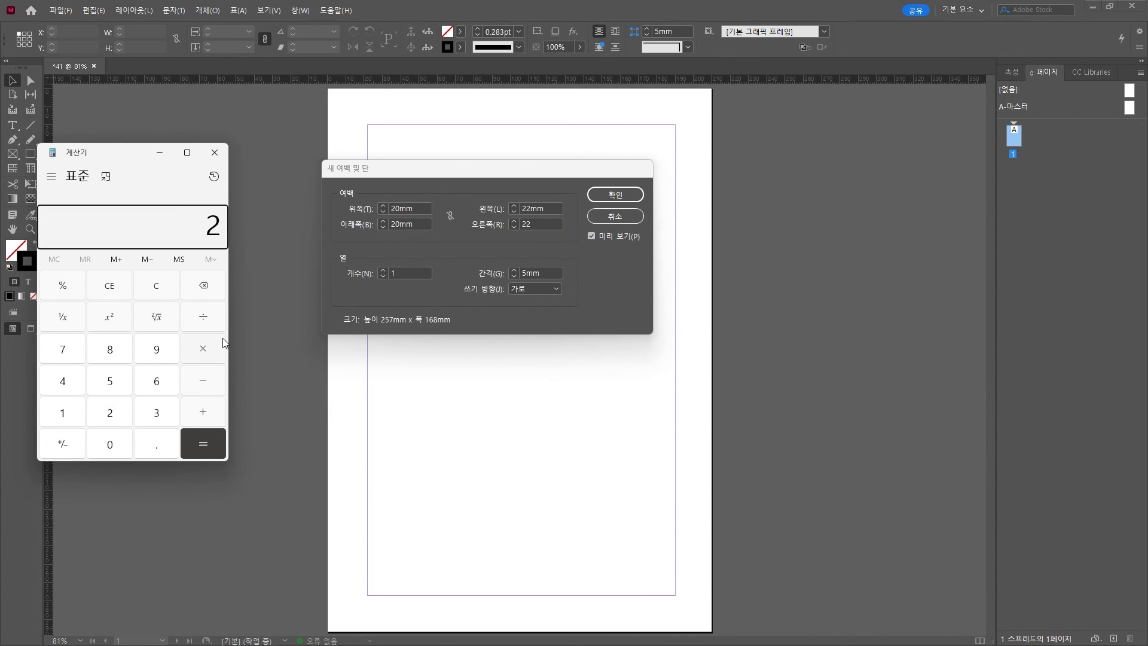
pyautogui.write('97246')
pyautogui.press('Return')
pyautogui.write('/2')
pyautogui.press('Return')
pyautogui.hotkey('alt', 'Tab')
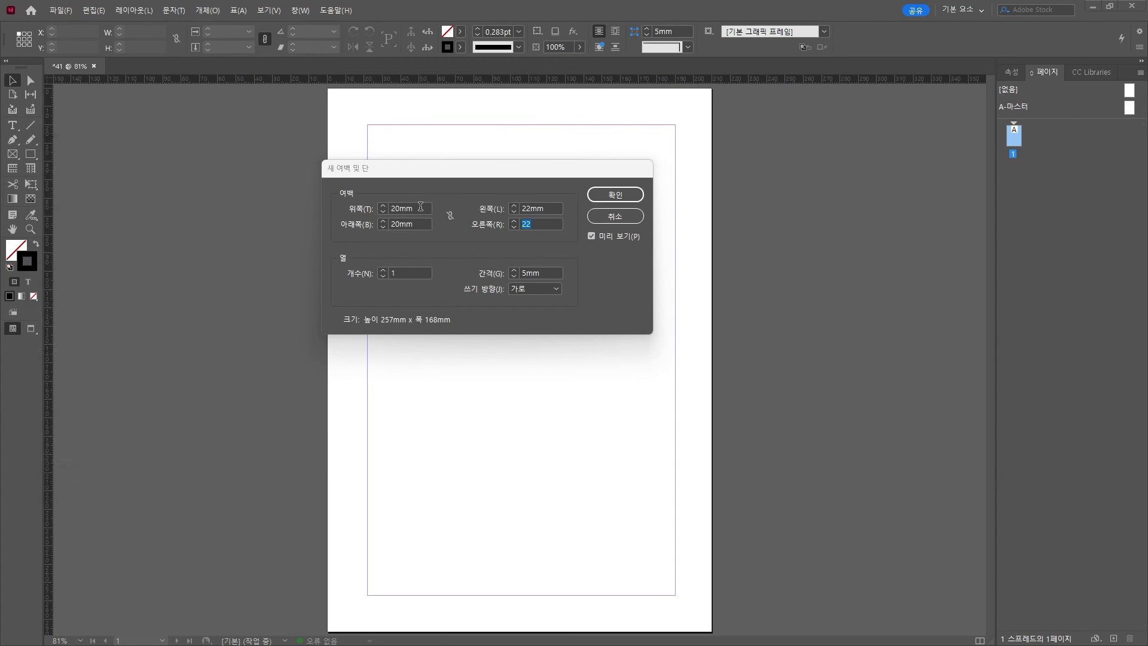
pyautogui.write('25.5')
pyautogui.press('Tab')
pyautogui.write('2')
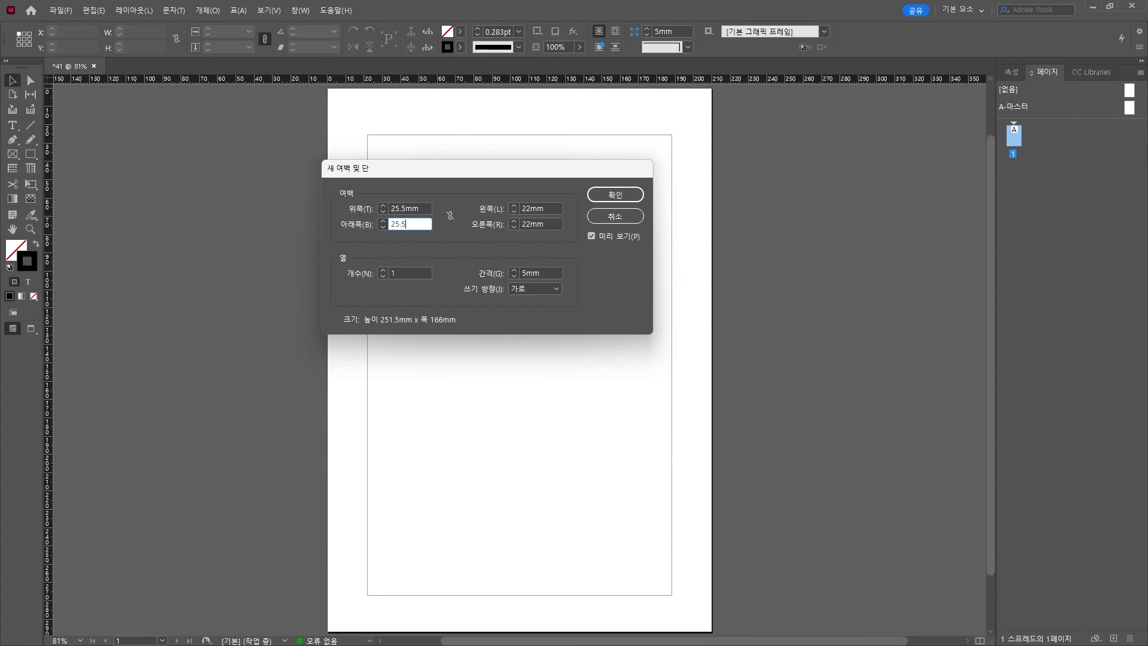
pyautogui.press('Return')
# Step: Place 41.jpg from the desktop folder 41 on the page, starting at the upper-left corner of the margins
pyautogui.click(60, 10)
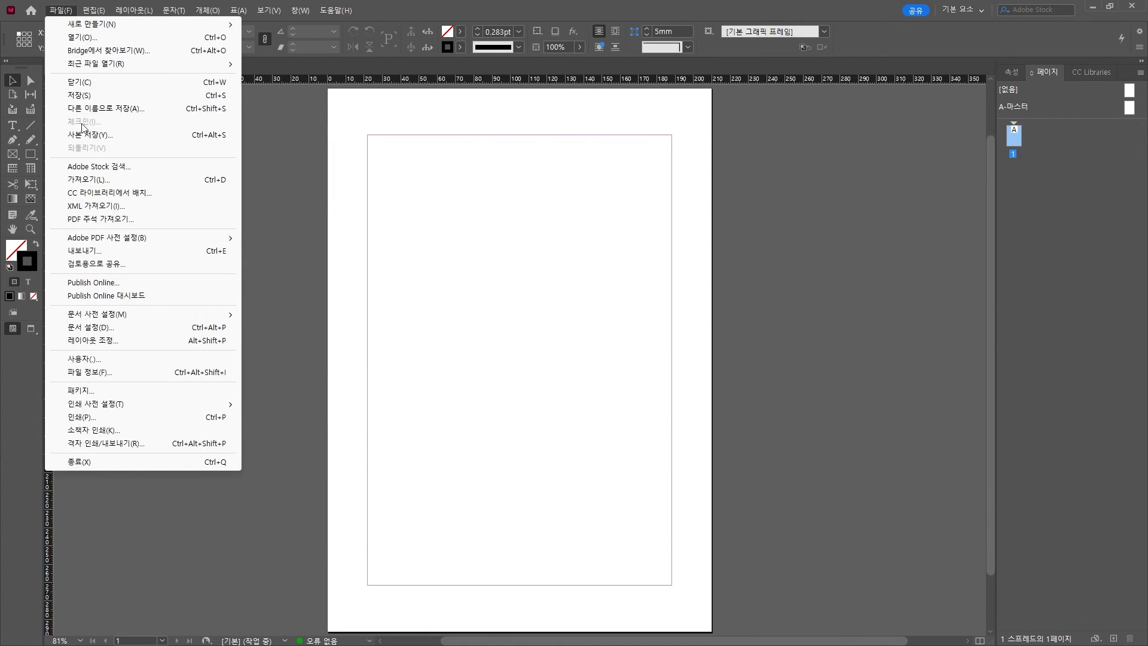
pyautogui.click(88, 179)
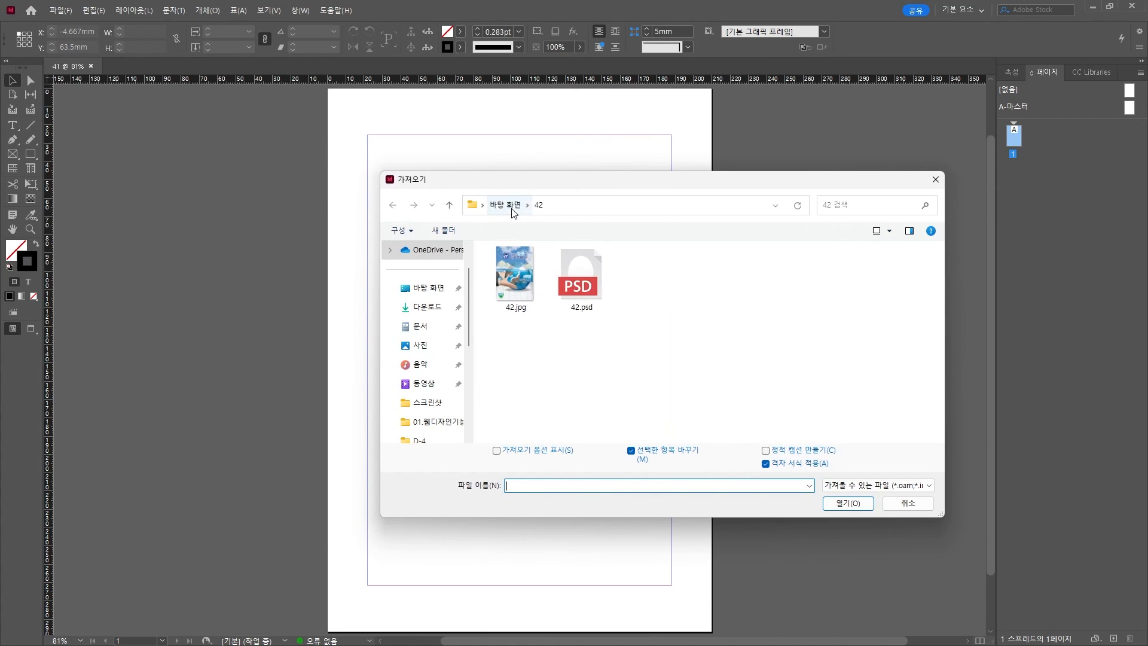
pyautogui.click(506, 205)
pyautogui.doubleClick(514, 277)
pyautogui.doubleClick(515, 276)
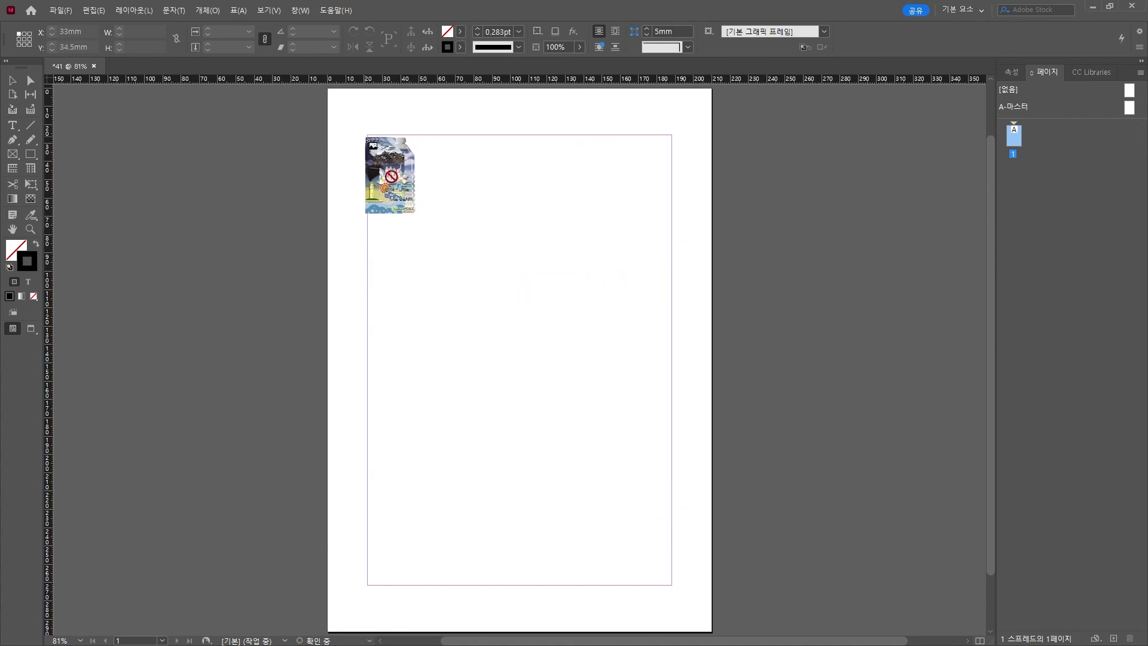
pyautogui.moveTo(367, 138); pyautogui.dragTo(647, 587)
# Step: Set the placed poster frame's width to 166 mm
pyautogui.tripleClick(144, 31)
pyautogui.write('16')
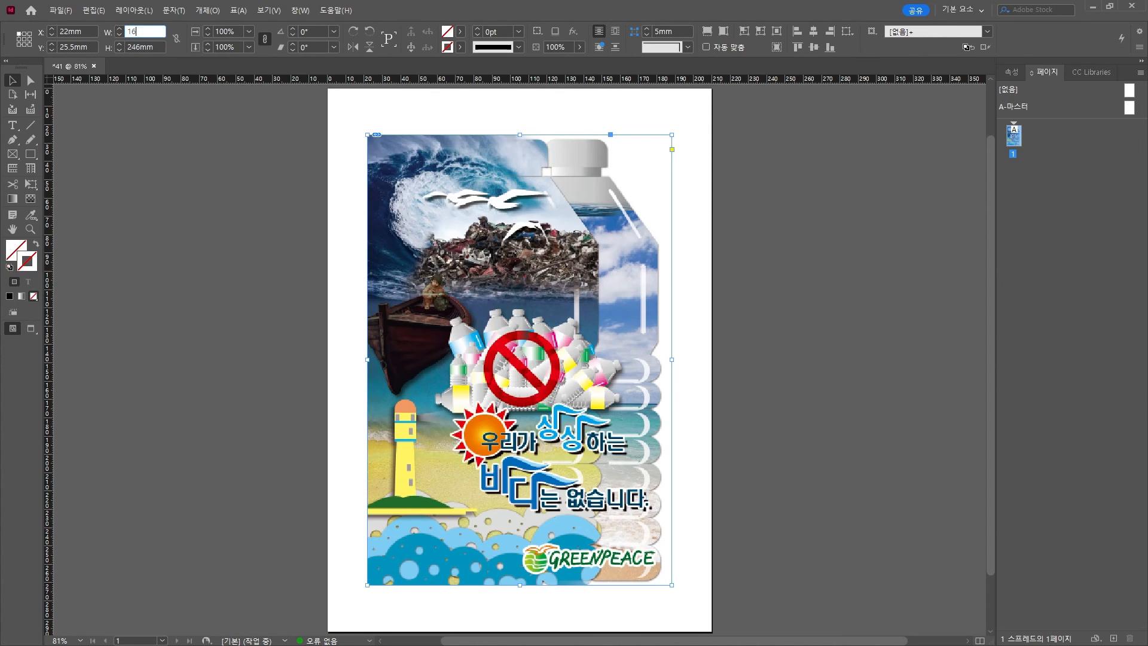
pyautogui.write('6')
pyautogui.press('Return')
pyautogui.moveTo(105, 65)
pyautogui.mouseDown()
pyautogui.moveTo(42, 23)
pyautogui.moveTo(111, 90)
pyautogui.mouseUp()
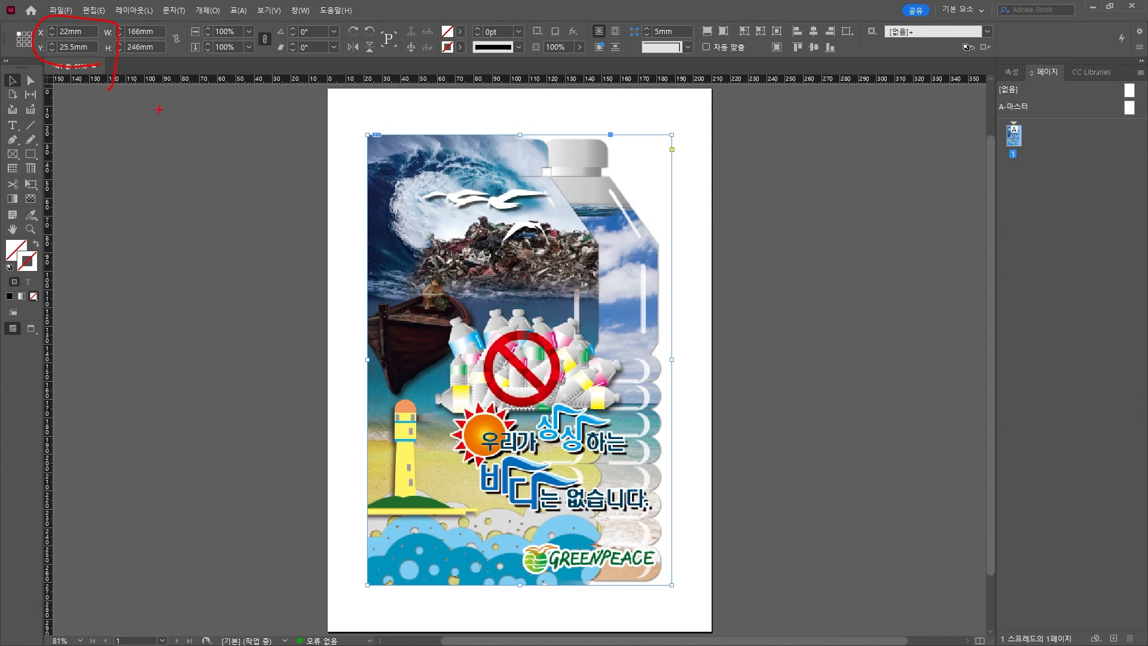
pyautogui.press('Escape')
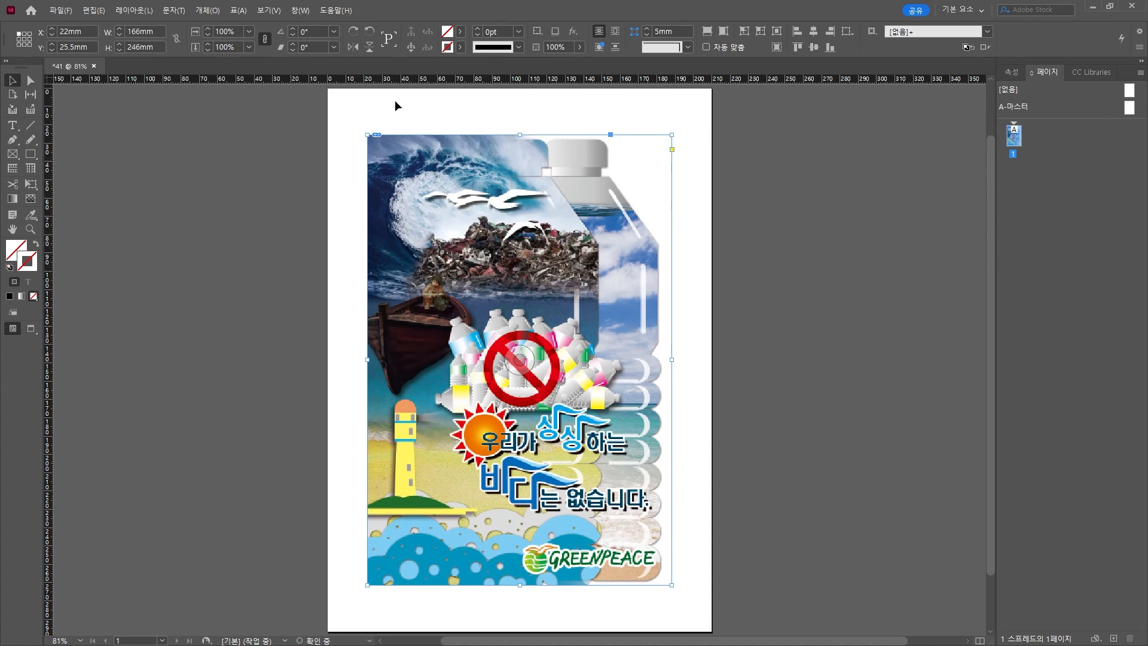
# Step: Switch the document's display performance to high quality and deselect the poster
pyautogui.click(269, 10)
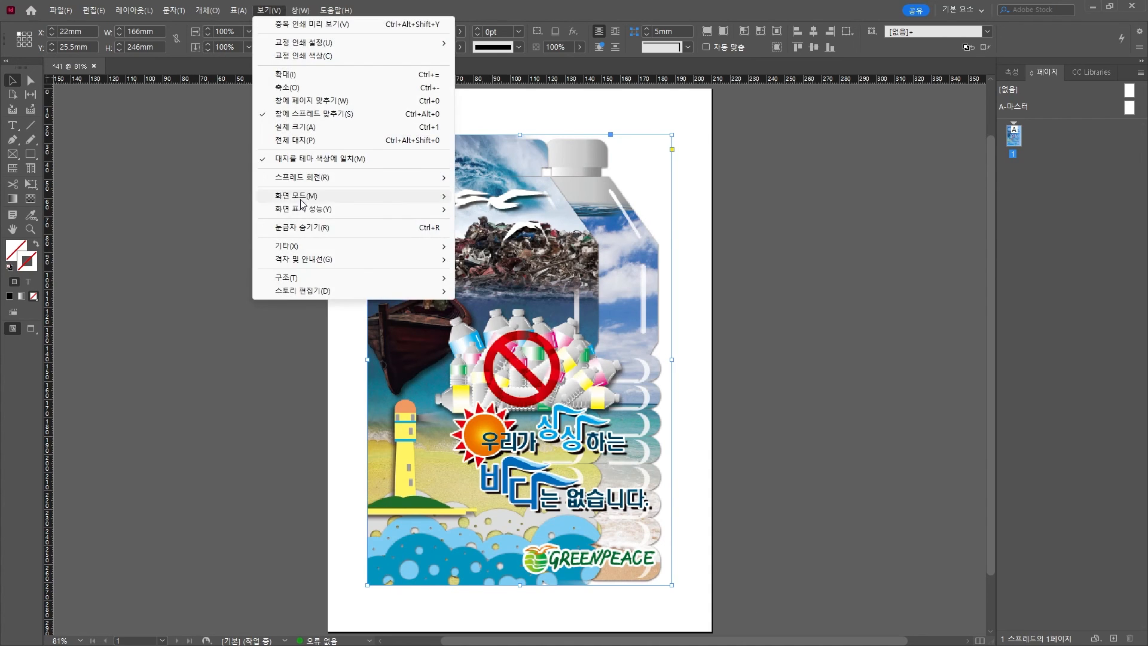
pyautogui.moveTo(306, 209)
pyautogui.click(523, 233)
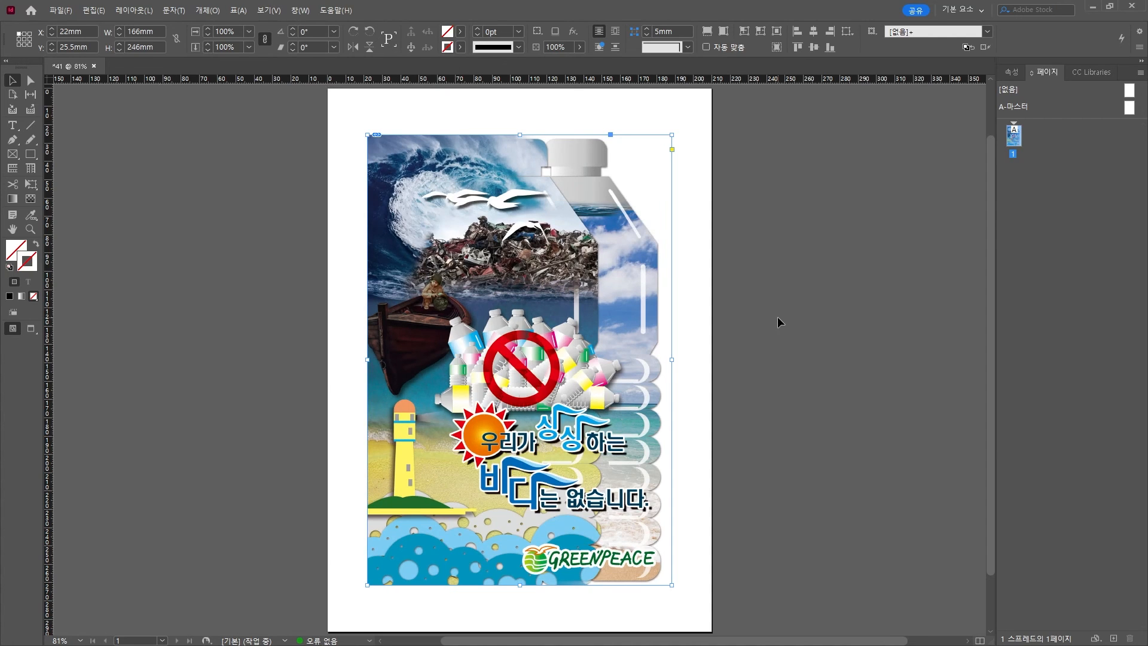
pyautogui.click(346, 108)
# Step: Create a 3 x 3 mm square beside the poster's upper-left corner with the Rectangle tool
pyautogui.scroll(7, 403, 137)
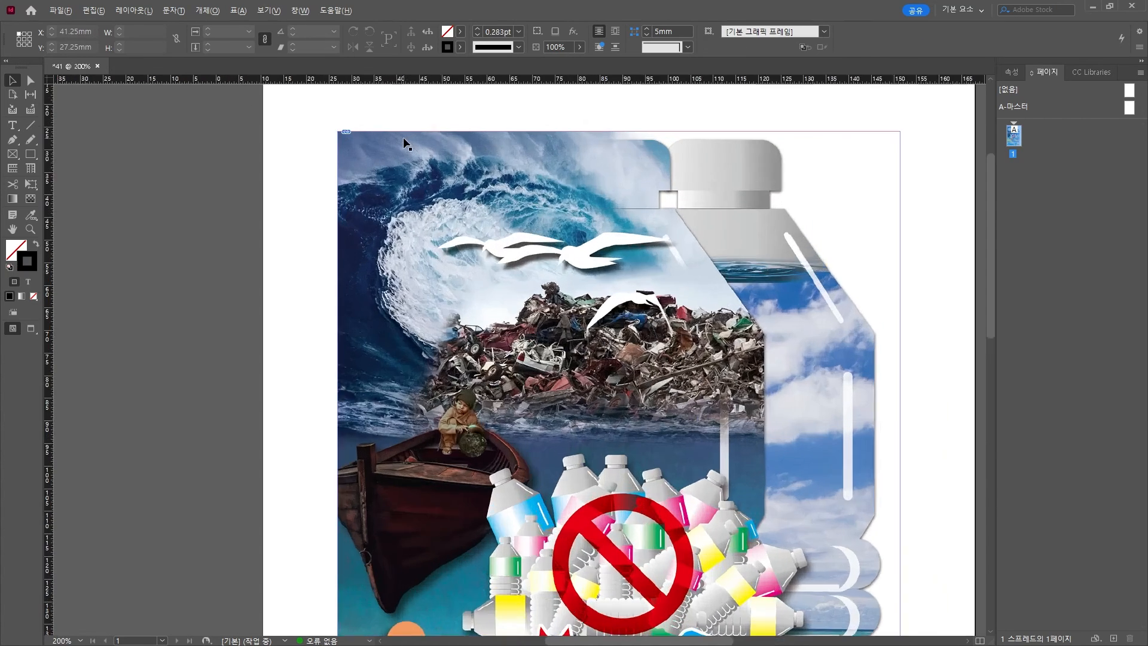
pyautogui.moveTo(170, 123); pyautogui.dragTo(250, 187)
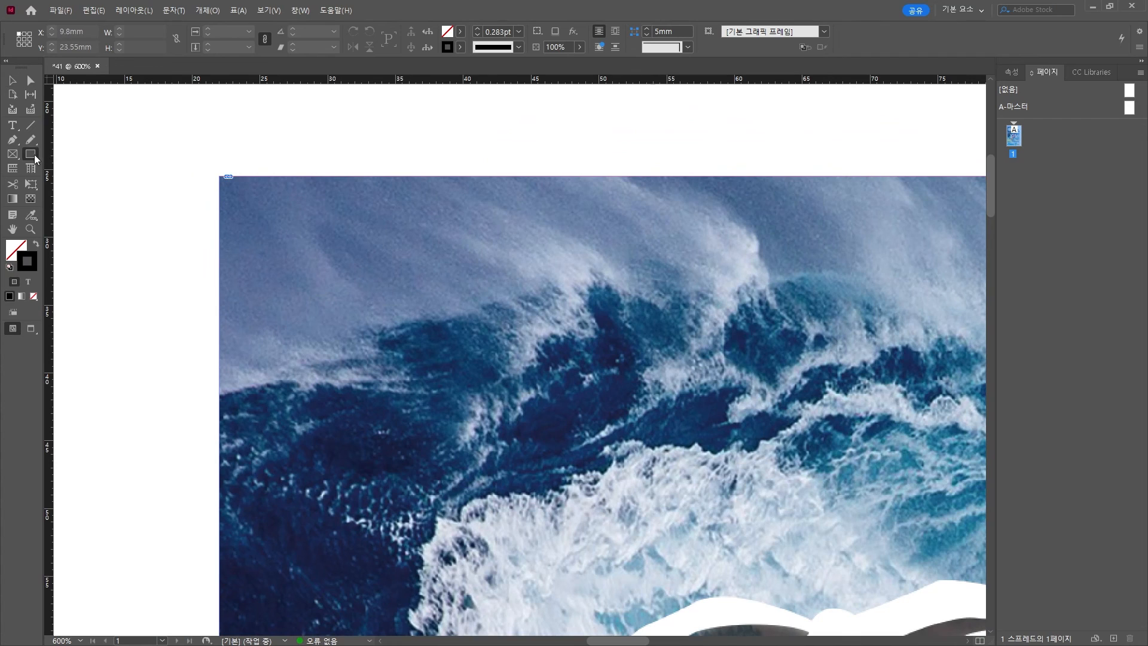
pyautogui.click(103, 160)
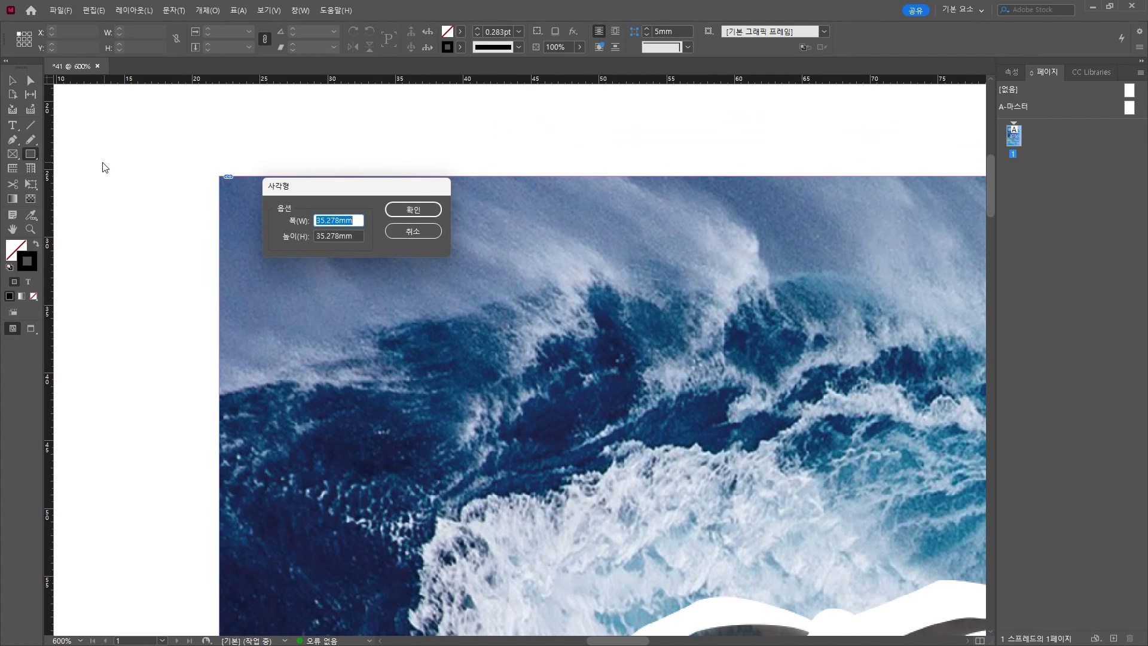
pyautogui.write('3')
pyautogui.press('Tab')
pyautogui.write('3')
pyautogui.press('Return')
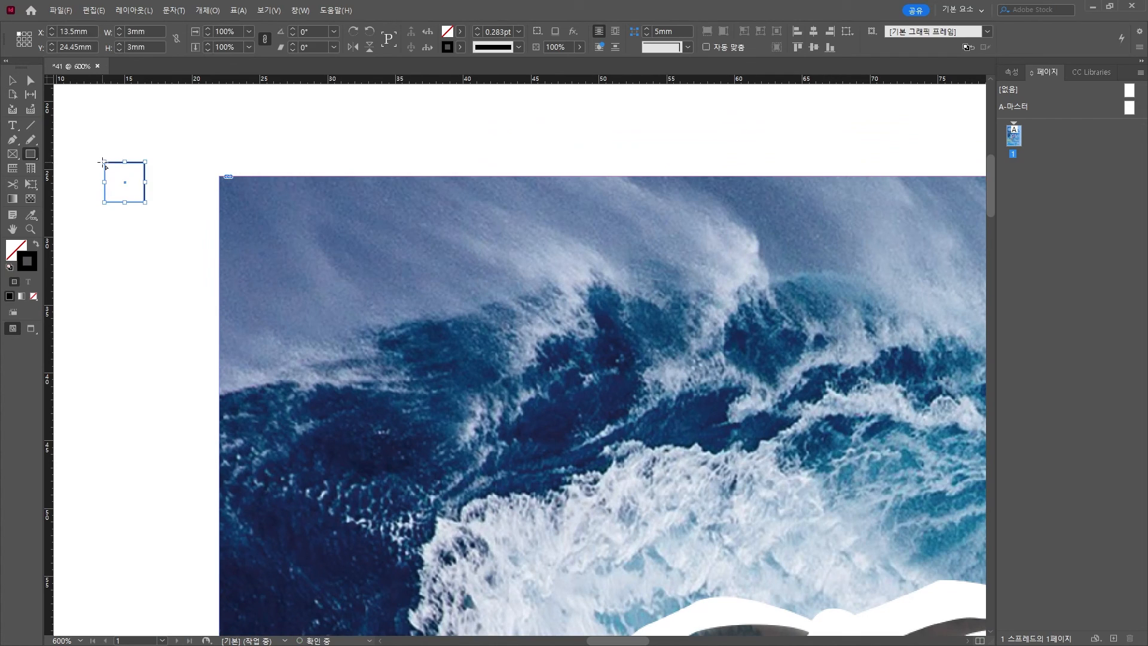
# Step: Swap the square's fill and stroke to make it solid black, and move it to the poster's upper-left corner at X 22 mm, Y 25.5 mm
pyautogui.click(36, 243)
pyautogui.press('v')
pyautogui.moveTo(127, 183)
pyautogui.mouseDown()
pyautogui.moveTo(231, 205)
pyautogui.moveTo(243, 196)
pyautogui.mouseUp()
pyautogui.scroll(3, 180, 174)
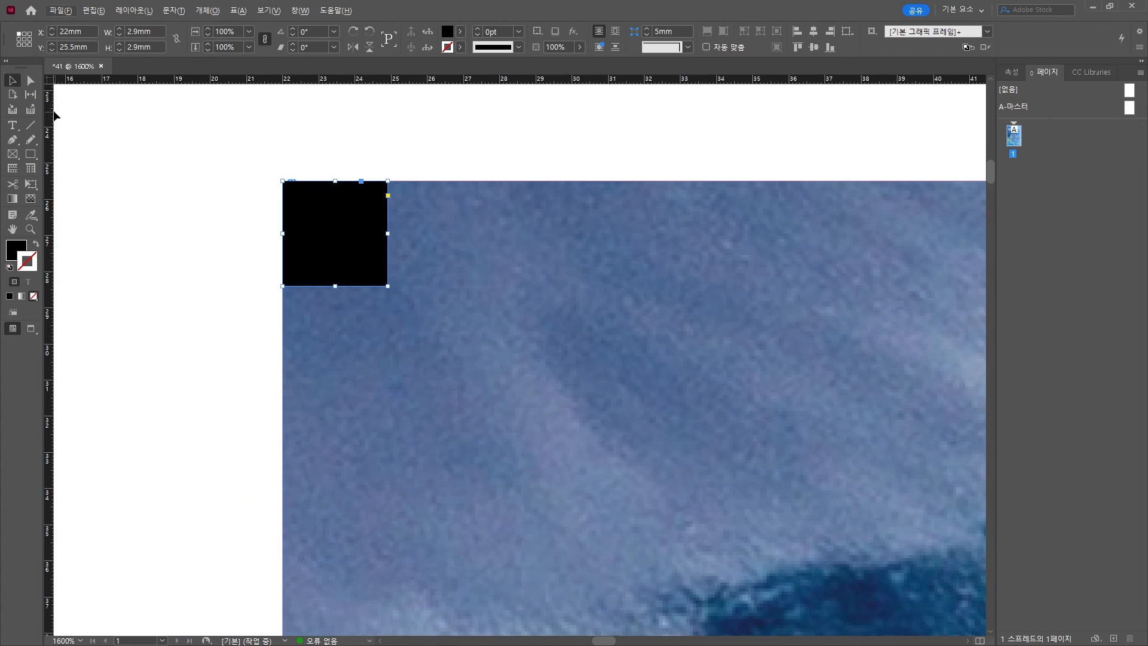
# Step: Draw a horizontal line beside the black square's lower-left corner and set its length to 5 mm
pyautogui.click(30, 125)
pyautogui.moveTo(249, 283); pyautogui.dragTo(103, 283)
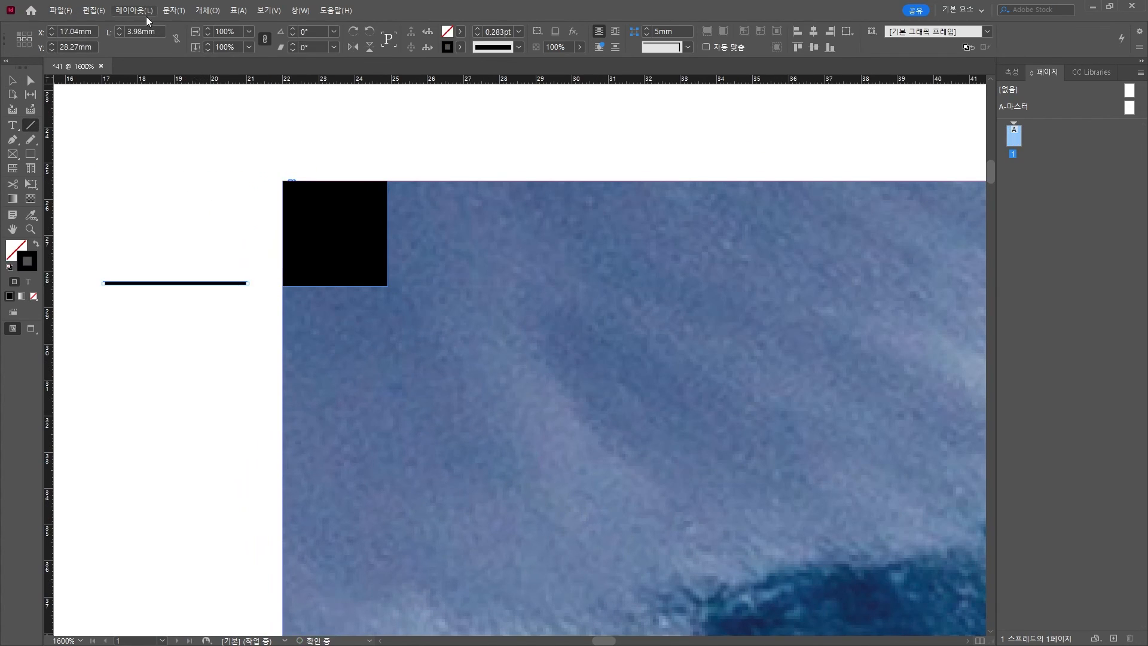
pyautogui.doubleClick(141, 32)
pyautogui.write('5')
pyautogui.press('Return')
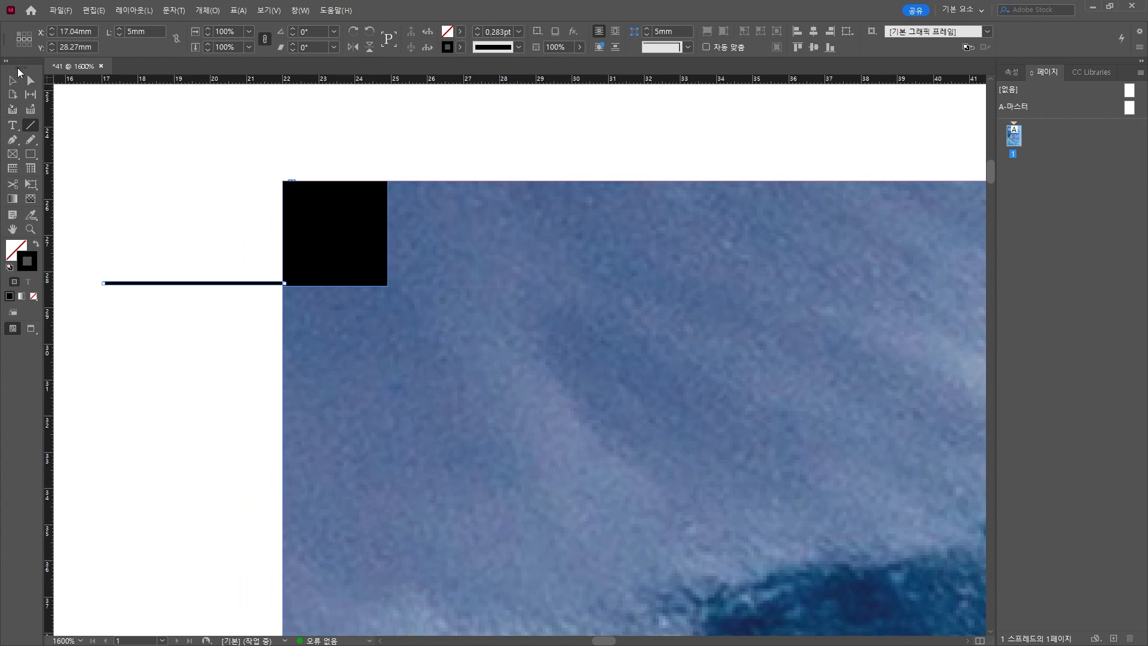
# Step: Align the line with the square's lower edge and place a copy rotated -90° above the square's right edge
pyautogui.click(12, 80)
pyautogui.scroll(2, 221, 297)
pyautogui.moveTo(297, 271); pyautogui.dragTo(401, 178)
pyautogui.click(293, 289)
pyautogui.scroll(-3, 309, 256)
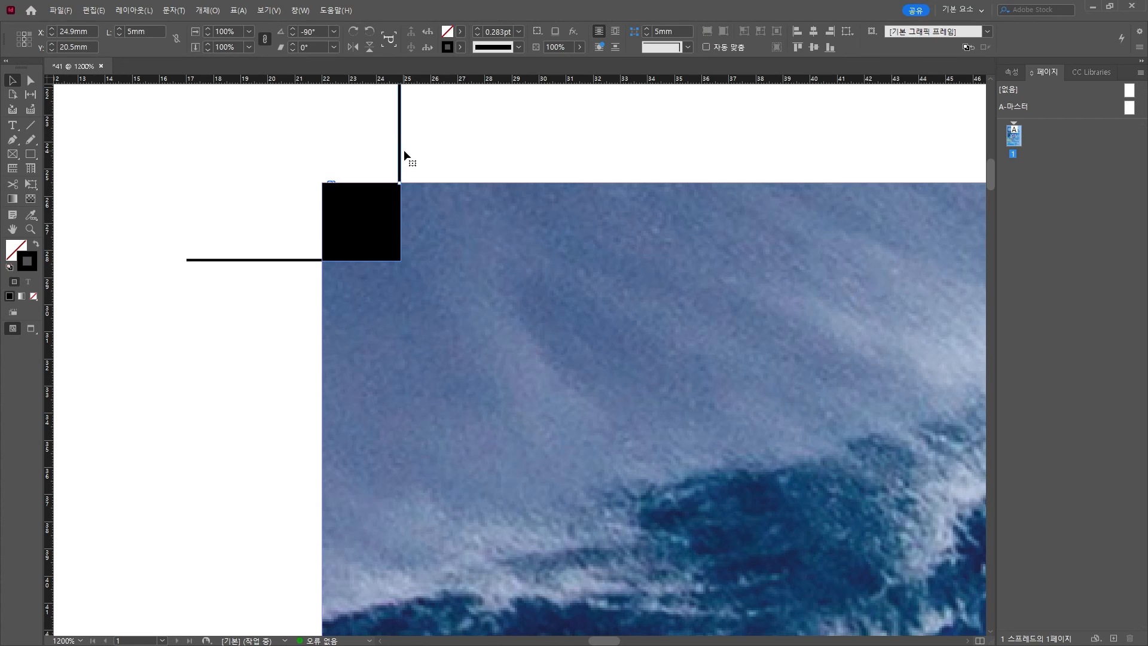
# Step: Nudge the vertical line up to Y 18 mm and the horizontal line outward to X 14.5 mm, away from the poster
pyautogui.hotkey('shift', 'Up')
pyautogui.moveTo(215, 224); pyautogui.dragTo(237, 286)
pyautogui.hotkey('shift', 'Left')
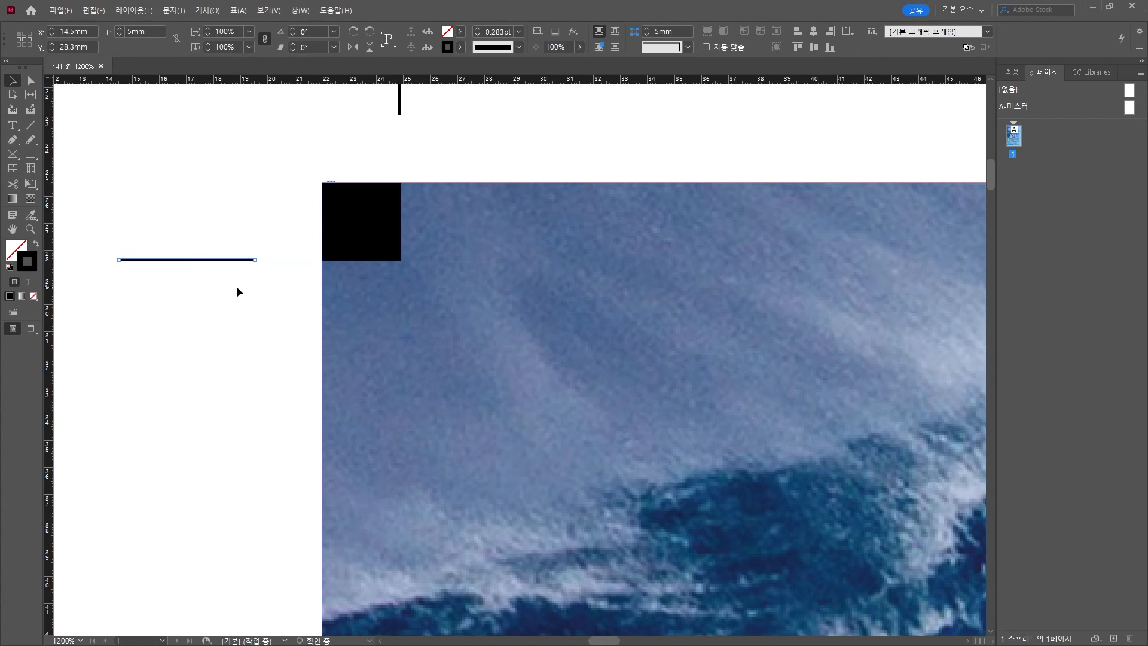
pyautogui.scroll(-3, 246, 297)
pyautogui.moveTo(312, 375); pyautogui.dragTo(270, 367)
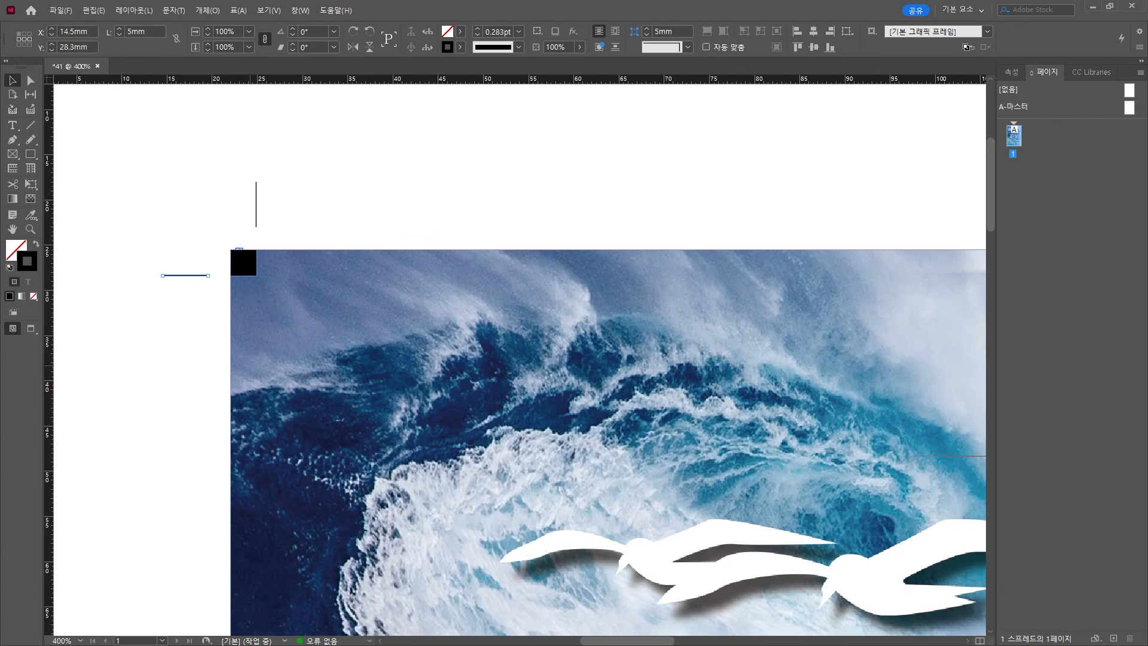
# Step: Check how the corner marks are laid out around the poster in the reference PDF
pyautogui.hotkey('ctrl', 'alt', 'u')
pyautogui.hotkey('alt', 'Tab')
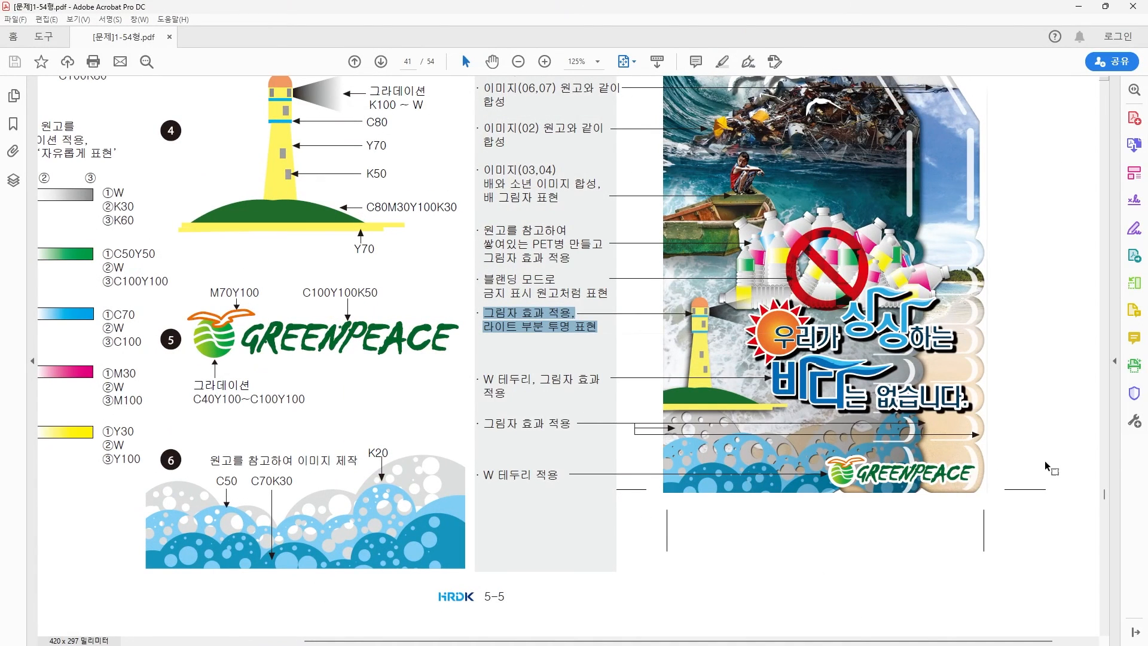
pyautogui.hotkey('alt', 'Tab')
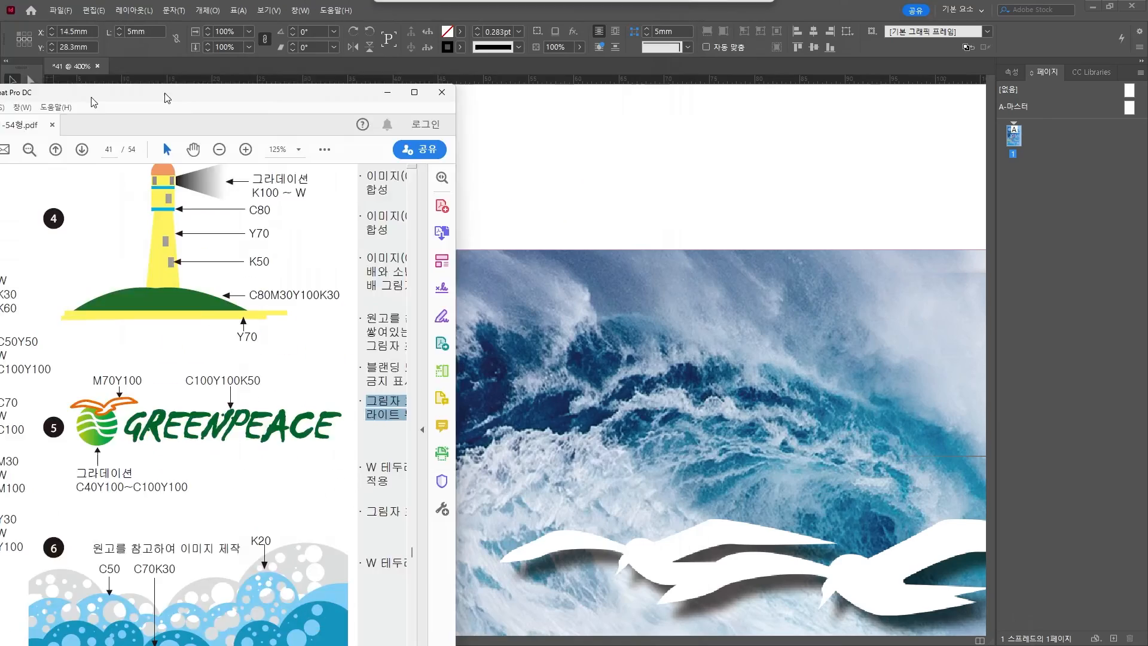
# Step: Select the black square with both corner lines and copy the set toward the poster's upper-right corner
pyautogui.click(256, 195)
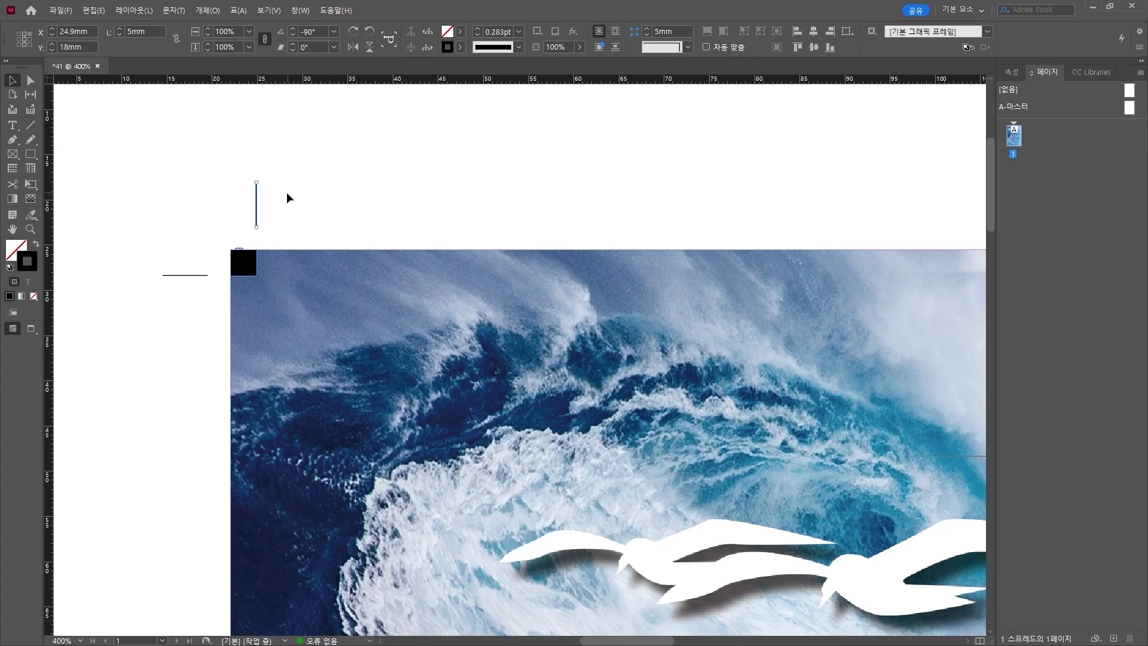
pyautogui.moveTo(159, 179); pyautogui.dragTo(241, 226)
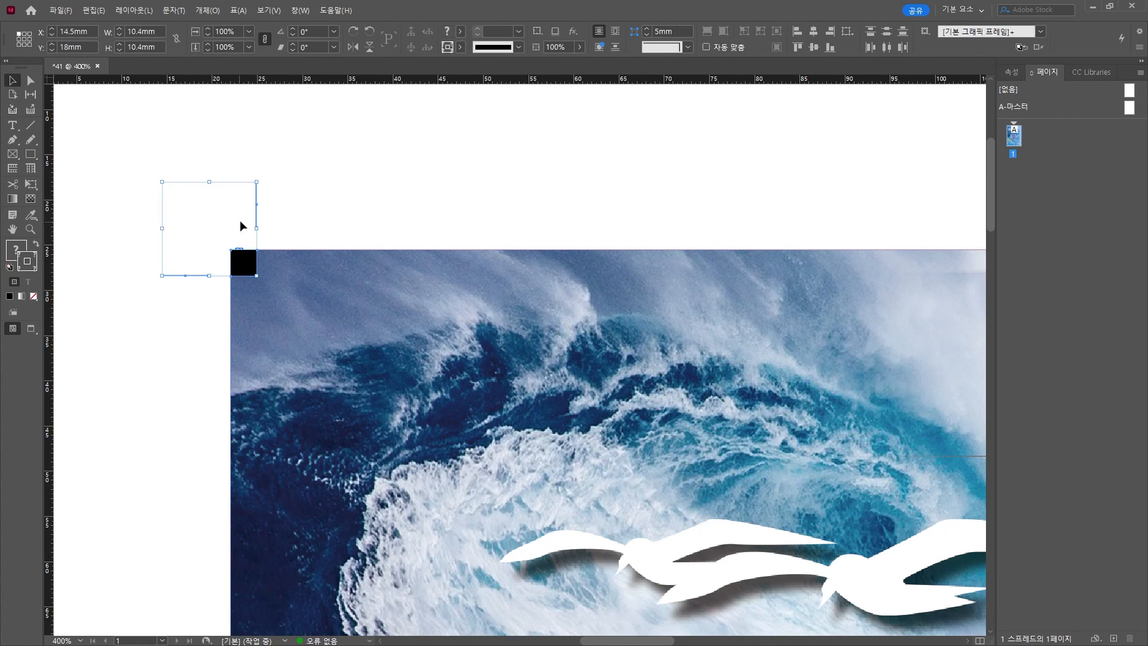
pyautogui.moveTo(238, 266); pyautogui.dragTo(920, 219)
pyautogui.hscroll(5, 228, 321)
pyautogui.hotkey('ctrl', '-')
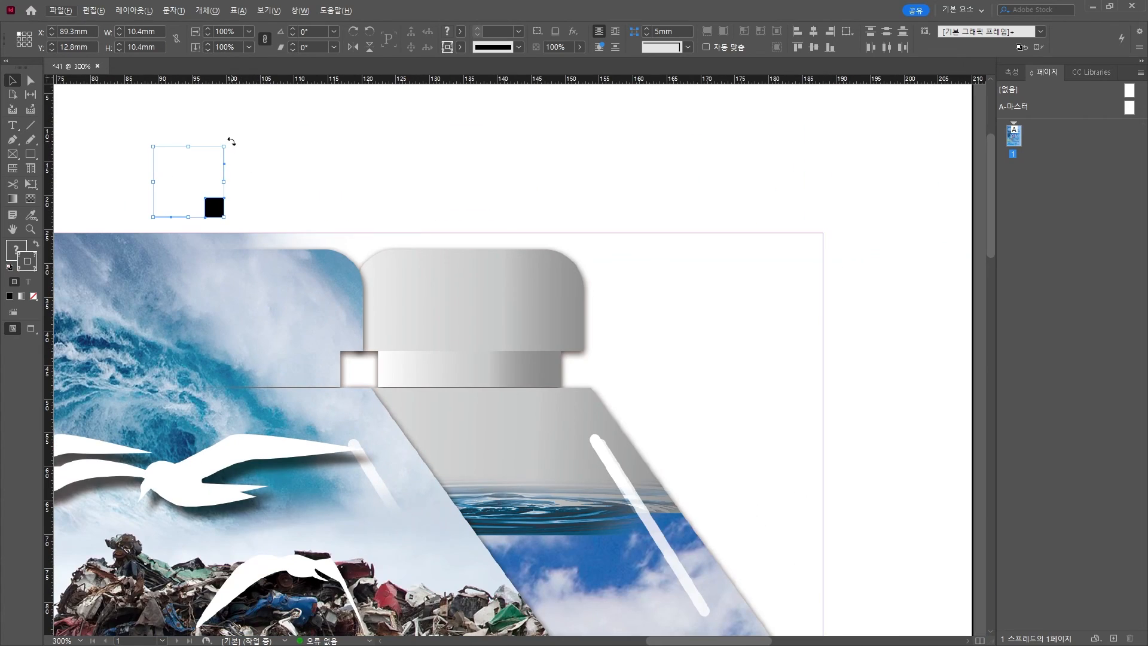
# Step: Rotate the copied mark set 90° clockwise and align its square with the poster's upper-right corner at X 185.1 mm, Y 18 mm
pyautogui.moveTo(231, 145); pyautogui.dragTo(256, 221)
pyautogui.moveTo(169, 209); pyautogui.dragTo(817, 241)
pyautogui.scroll(6, 844, 256)
pyautogui.moveTo(629, 147); pyautogui.dragTo(620, 166)
pyautogui.scroll(3, 691, 146)
pyautogui.moveTo(665, 258); pyautogui.dragTo(664, 244)
pyautogui.scroll(-8, 664, 244)
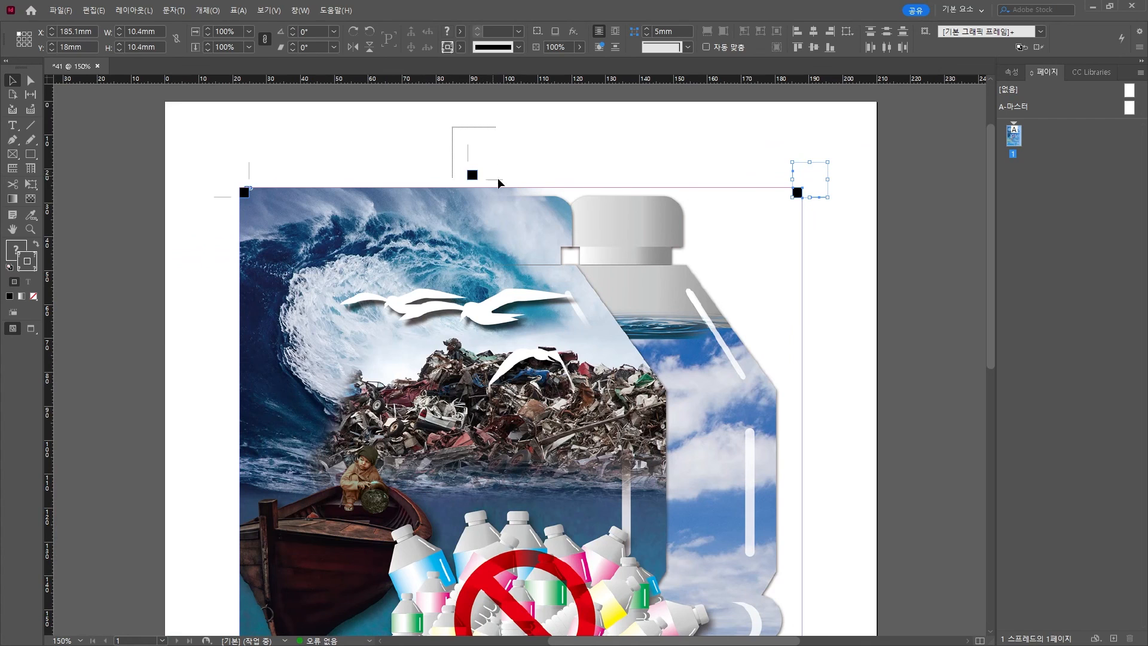
# Step: Select both upper corner mark sets, copy them down the page, and flip the copies vertically
pyautogui.moveTo(209, 136); pyautogui.dragTo(878, 224)
pyautogui.moveTo(798, 193); pyautogui.dragTo(799, 512)
pyautogui.scroll(-5, 802, 383)
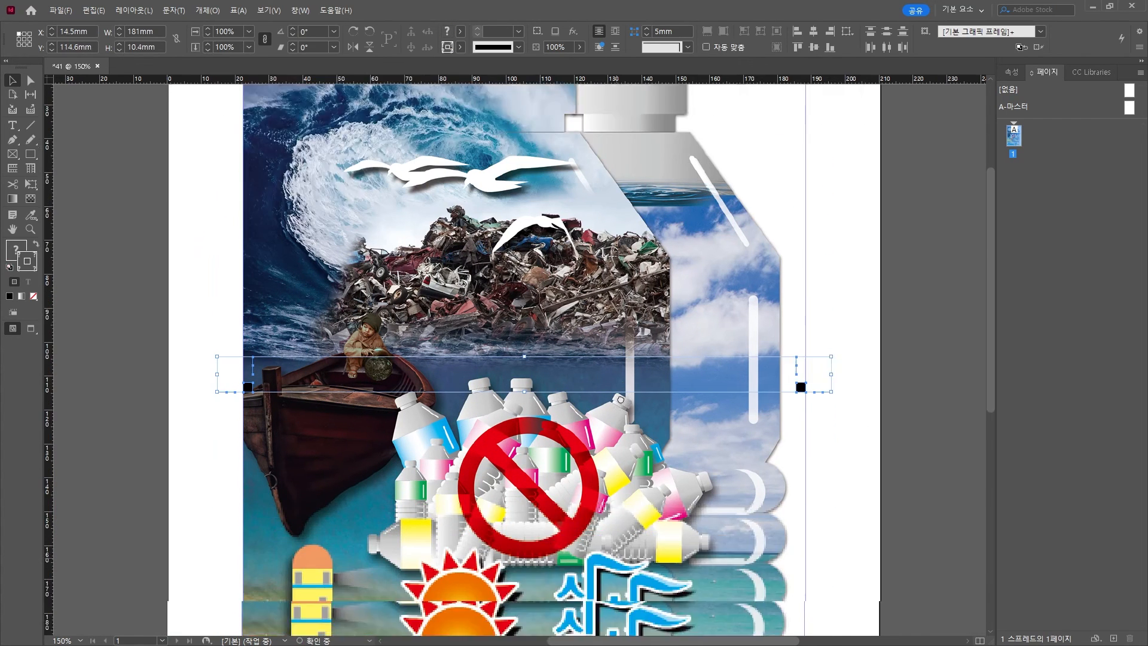
pyautogui.moveTo(835, 228); pyautogui.dragTo(409, 277)
pyautogui.hotkey('ctrl', 'z')
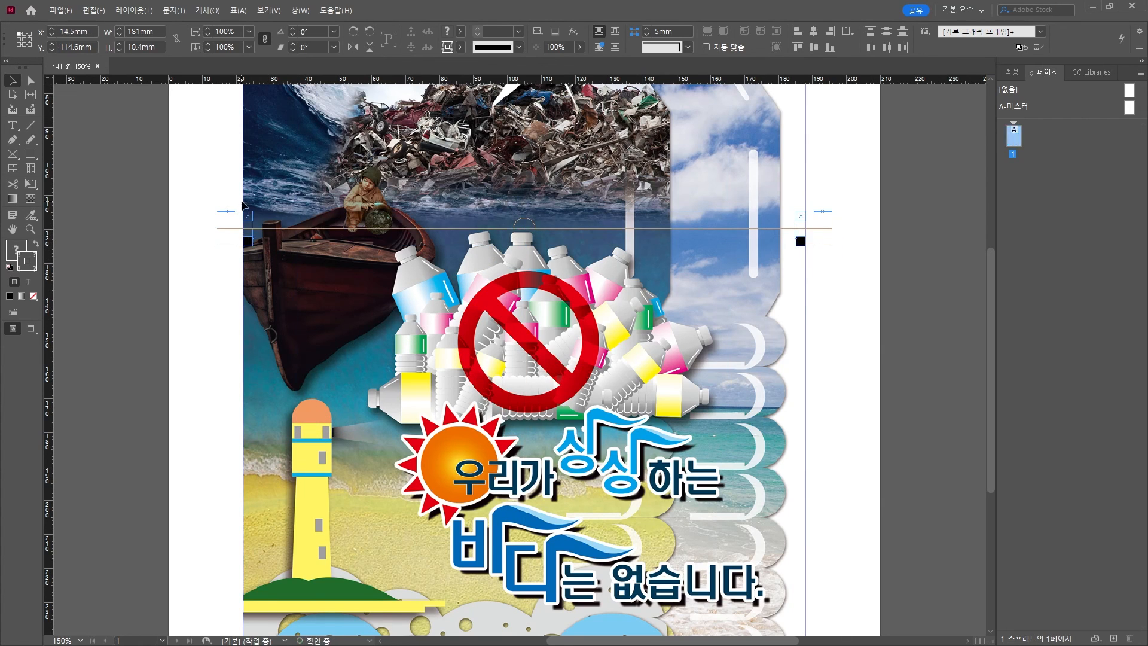
# Step: Move the flipped mark sets onto the poster's lower corners, align them with its bottom edge, and deselect them
pyautogui.moveTo(247, 246); pyautogui.dragTo(261, 475)
pyautogui.scroll(2, 251, 530)
pyautogui.scroll(3, 251, 534)
pyautogui.moveTo(297, 240); pyautogui.dragTo(296, 300)
pyautogui.hotkey('ctrl', 'shift', 'a')
# Step: Create a text frame about 18 x 7 mm below the poster's lower-left corner containing A03
pyautogui.press('t')
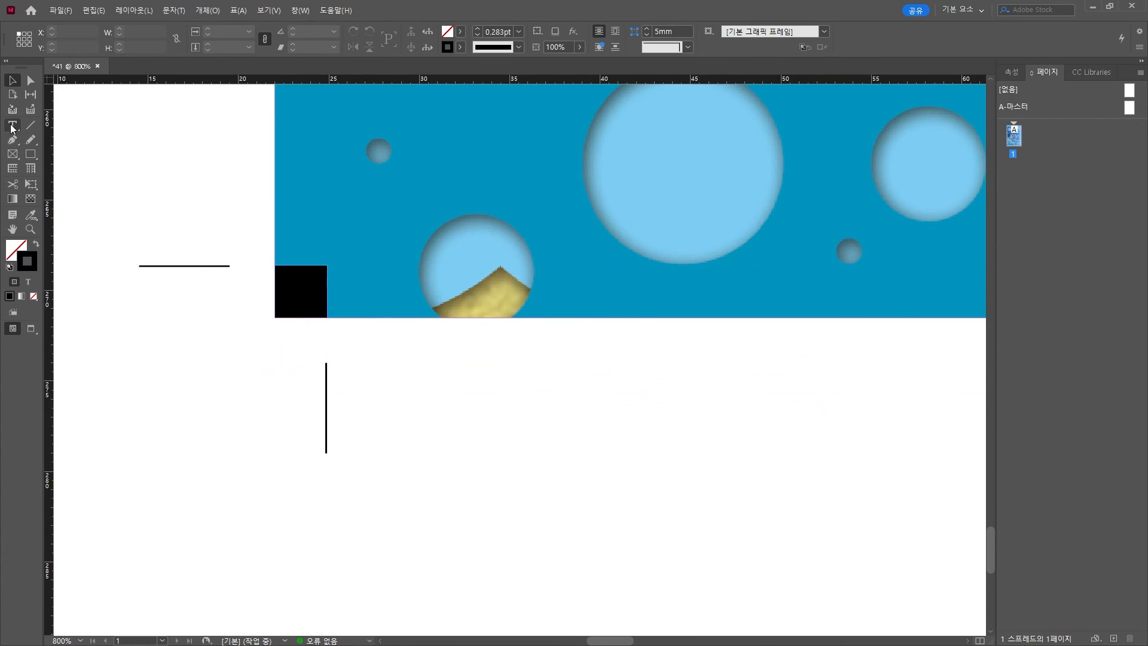
pyautogui.moveTo(364, 363); pyautogui.dragTo(693, 493)
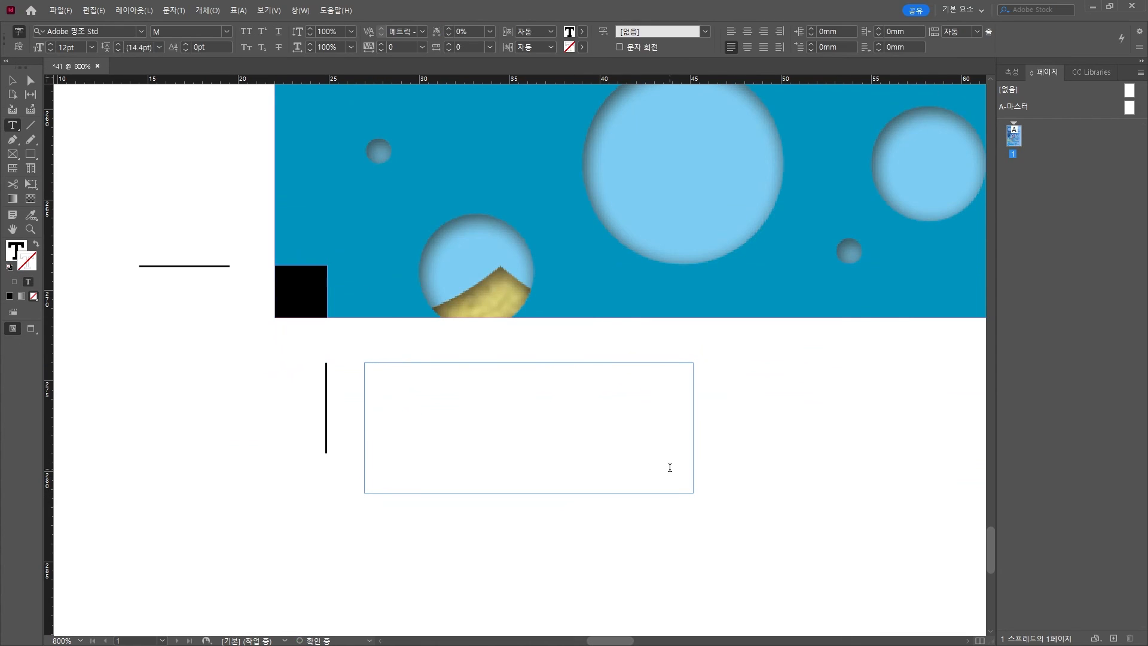
pyautogui.write('A03')
# Step: Format the A03 text in 맑은 고딕 Semilight at 10 pt
pyautogui.hotkey('ctrl', 'a')
pyautogui.click(142, 32)
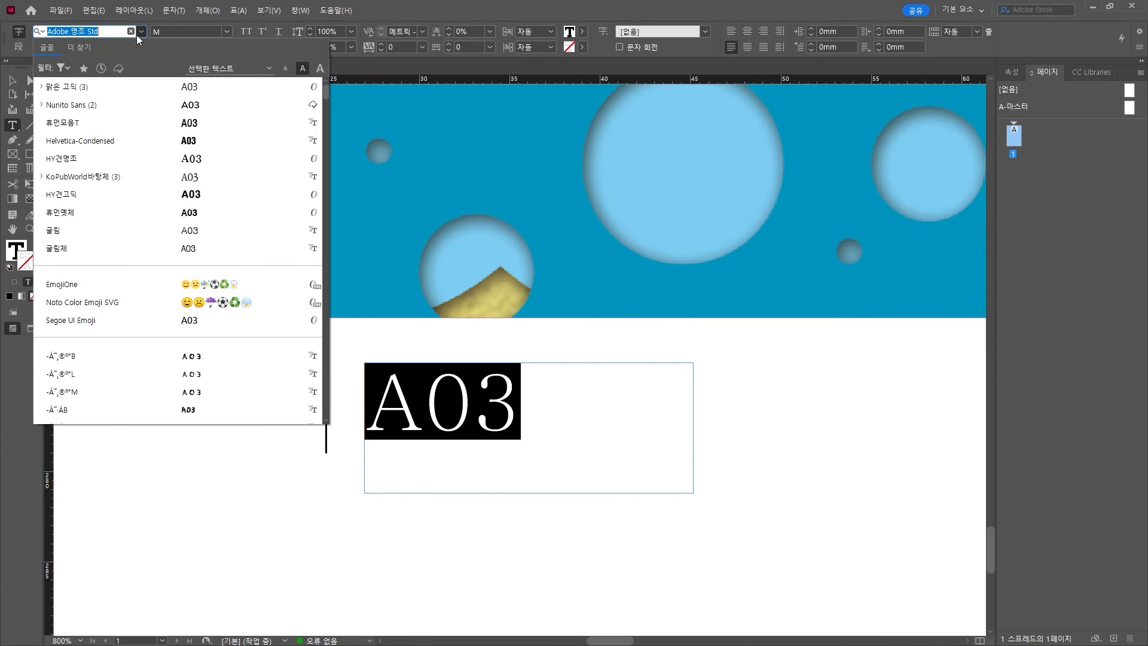
pyautogui.click(94, 90)
pyautogui.click(143, 33)
pyautogui.click(227, 31)
pyautogui.click(173, 47)
pyautogui.moveTo(83, 47); pyautogui.dragTo(58, 47)
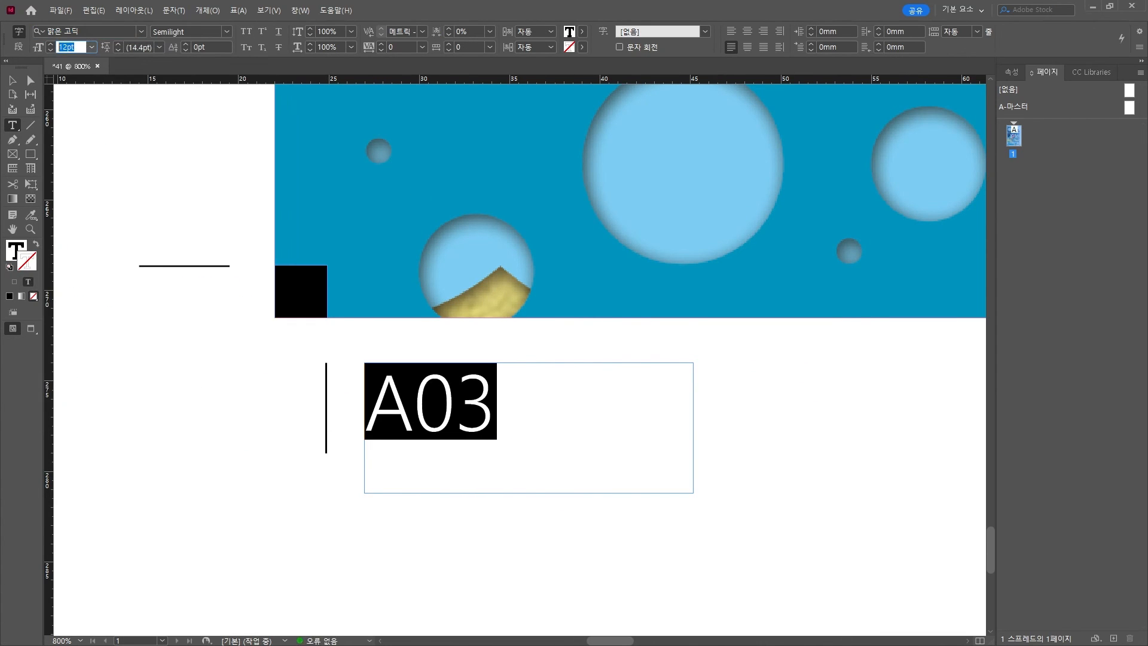
pyautogui.write('10')
pyautogui.press('Return')
# Step: Position the A03 text frame beside the lower-left vertical mark at X 27.9 mm, Y 274.5 mm
pyautogui.click(13, 81)
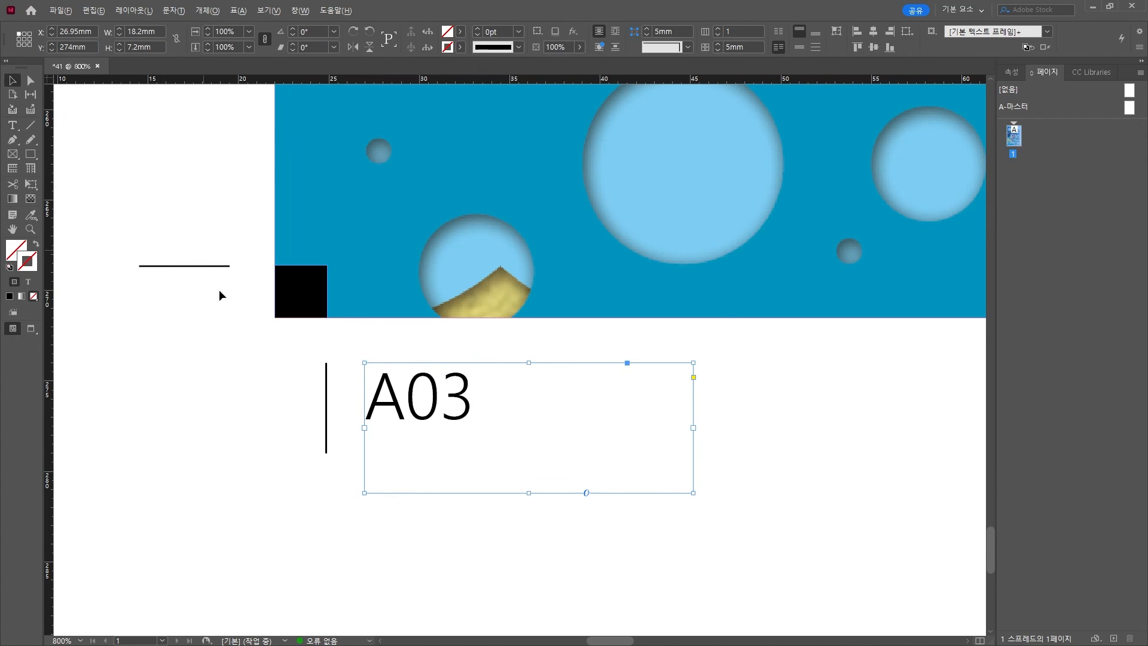
pyautogui.scroll(2, 299, 372)
pyautogui.moveTo(482, 416); pyautogui.dragTo(410, 326)
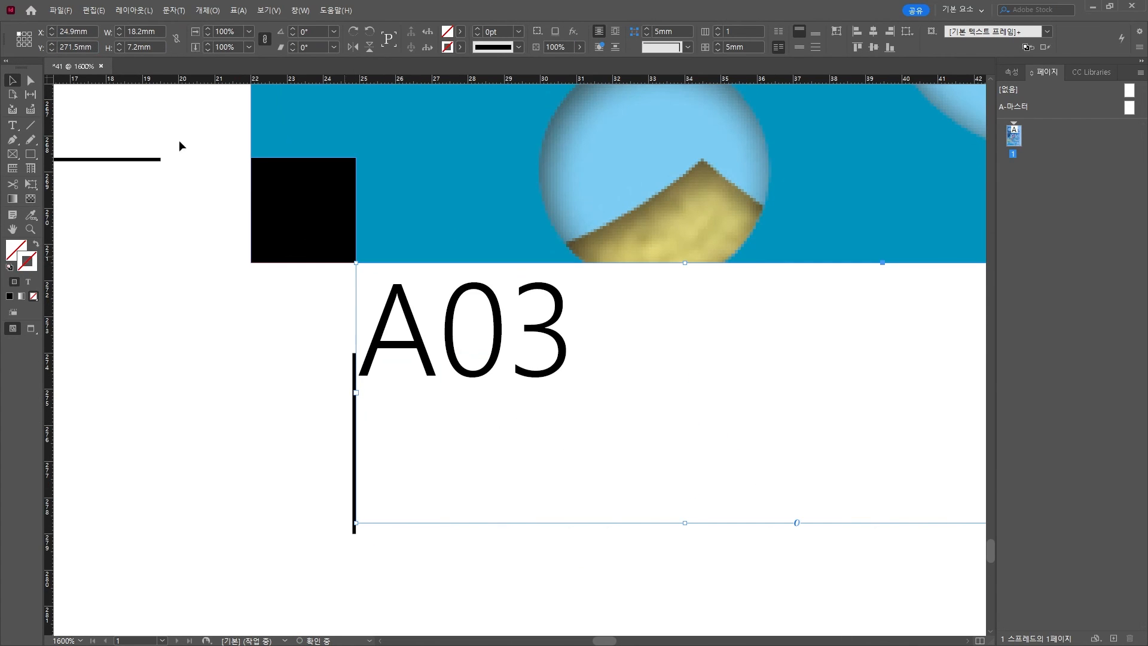
pyautogui.moveTo(68, 43); pyautogui.dragTo(72, 43)
pyautogui.write('4')
pyautogui.press('Return')
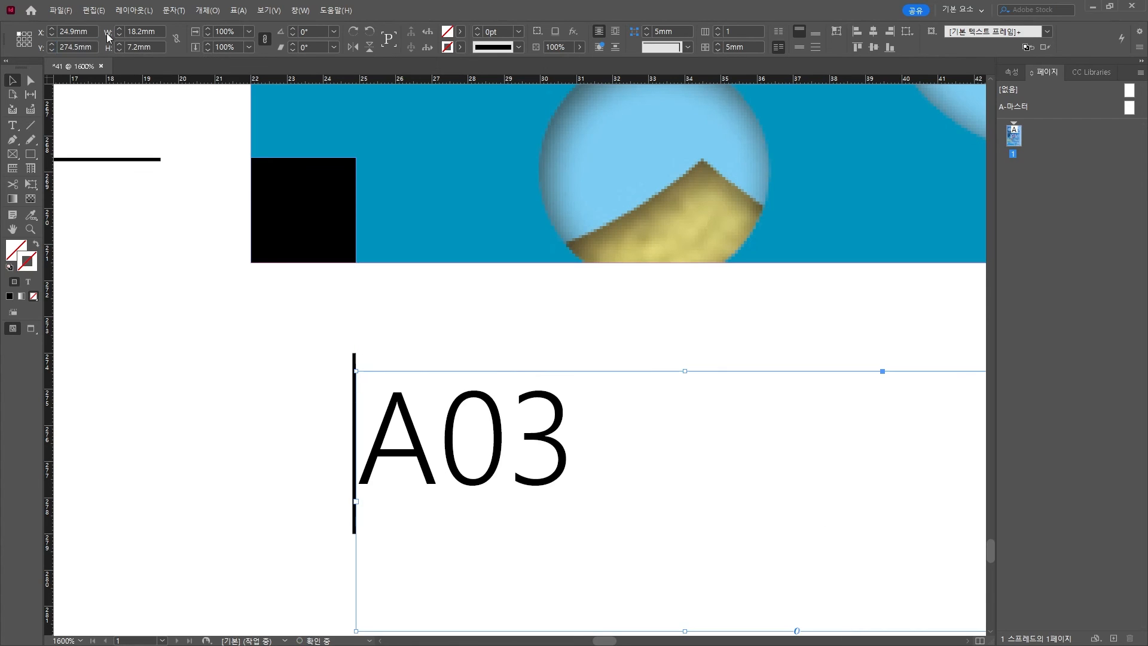
pyautogui.moveTo(62, 31); pyautogui.dragTo(66, 31)
pyautogui.write('7')
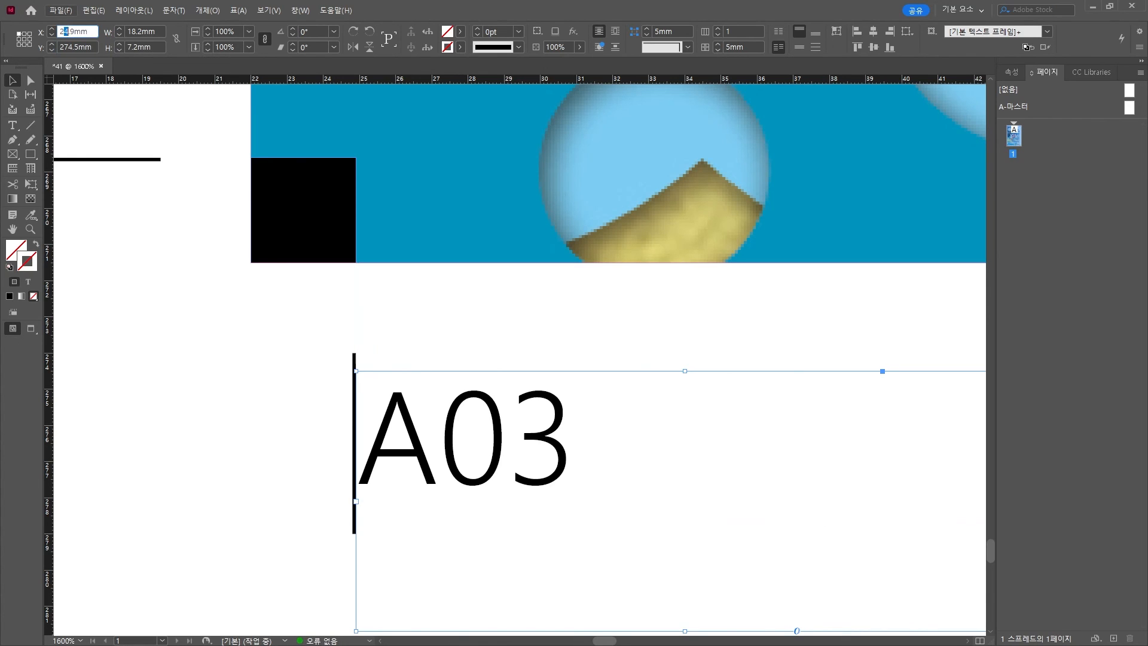
pyautogui.press('Return')
# Step: Delete the black guide squares at all four corners of the poster, leaving only the corner lines
pyautogui.click(197, 312)
pyautogui.scroll(-3, 302, 343)
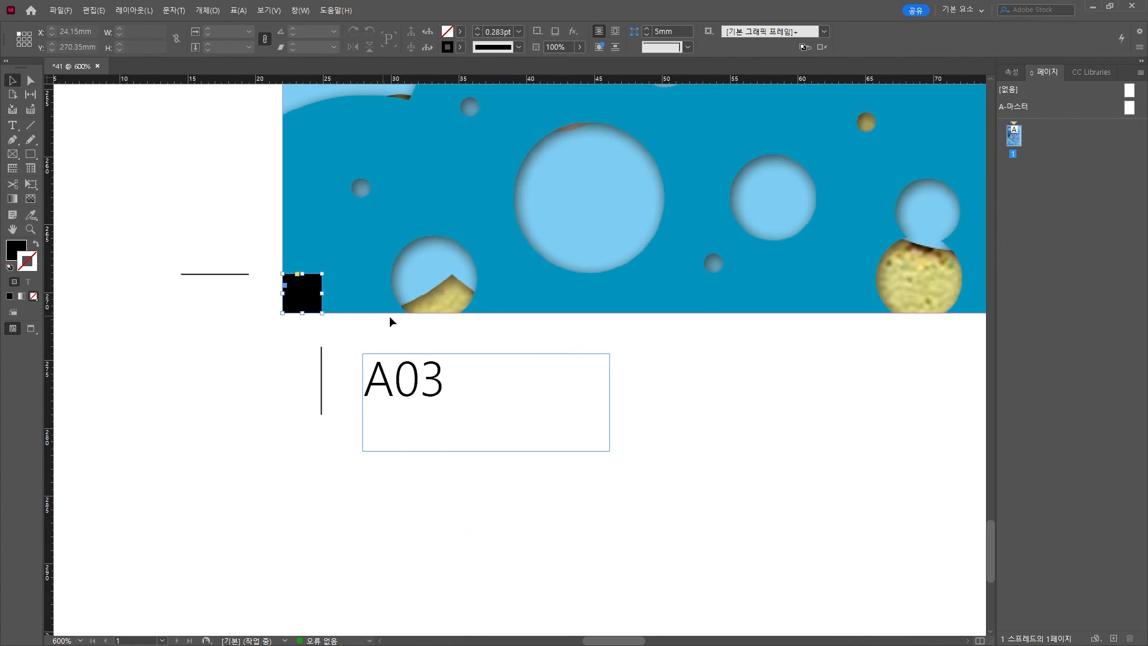
pyautogui.scroll(-3, 415, 335)
pyautogui.moveTo(670, 300); pyautogui.dragTo(233, 335)
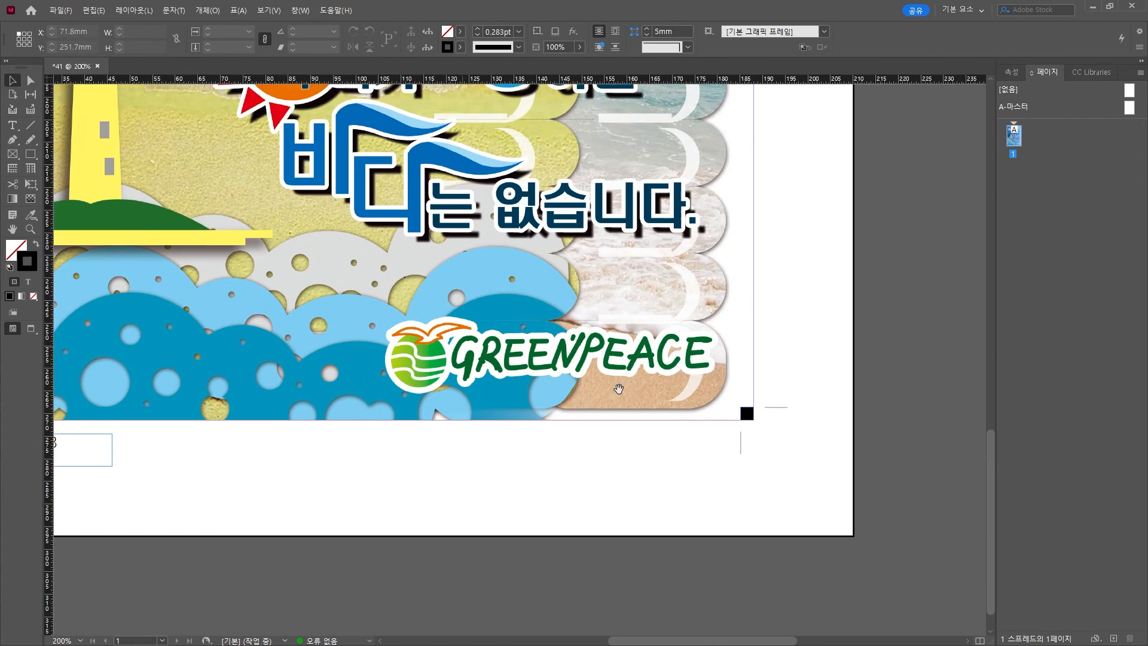
pyautogui.scroll(10, 752, 412)
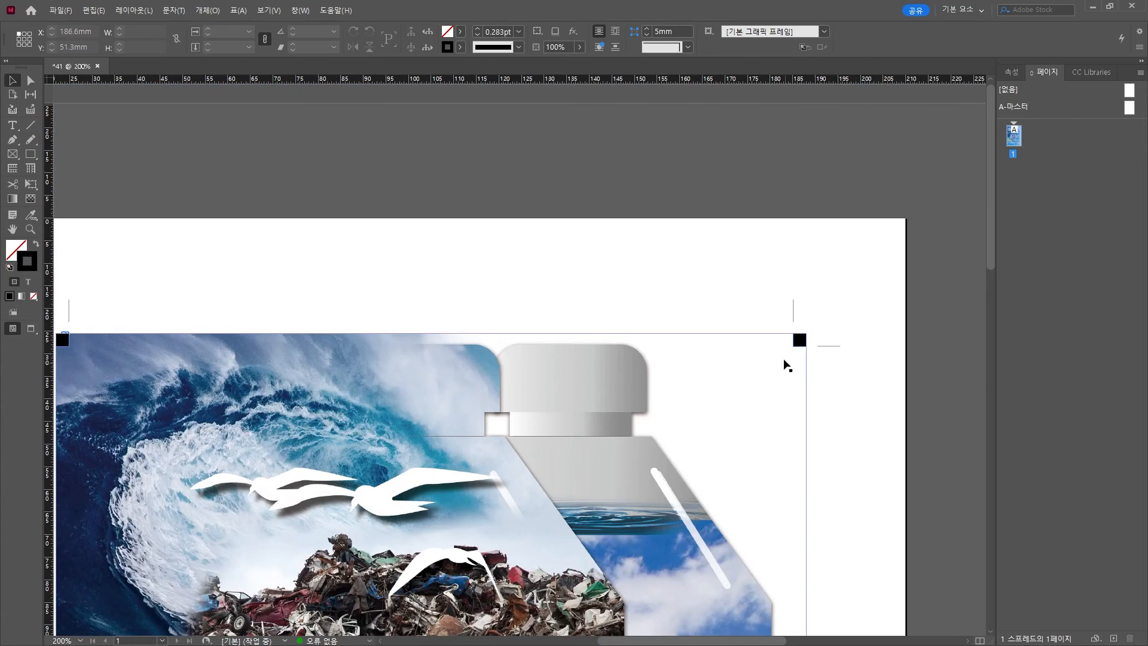
pyautogui.click(802, 343)
pyautogui.press('Delete')
pyautogui.moveTo(287, 361); pyautogui.dragTo(692, 297)
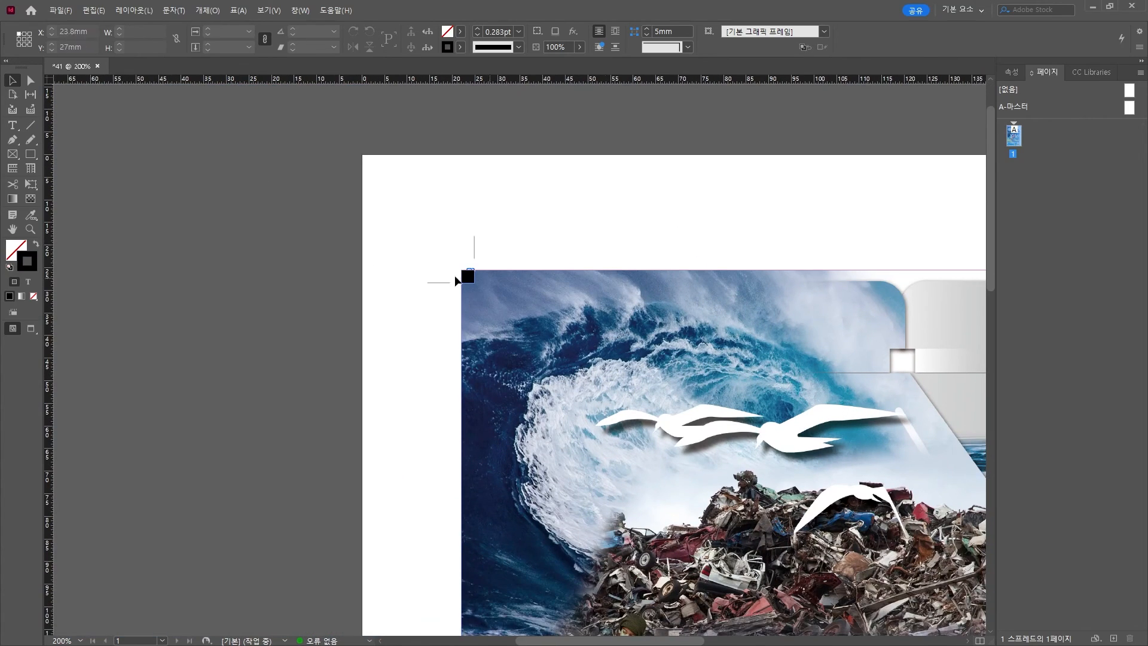
pyautogui.press('Delete')
pyautogui.moveTo(700, 494); pyautogui.dragTo(545, 289)
pyautogui.scroll(-2, 621, 373)
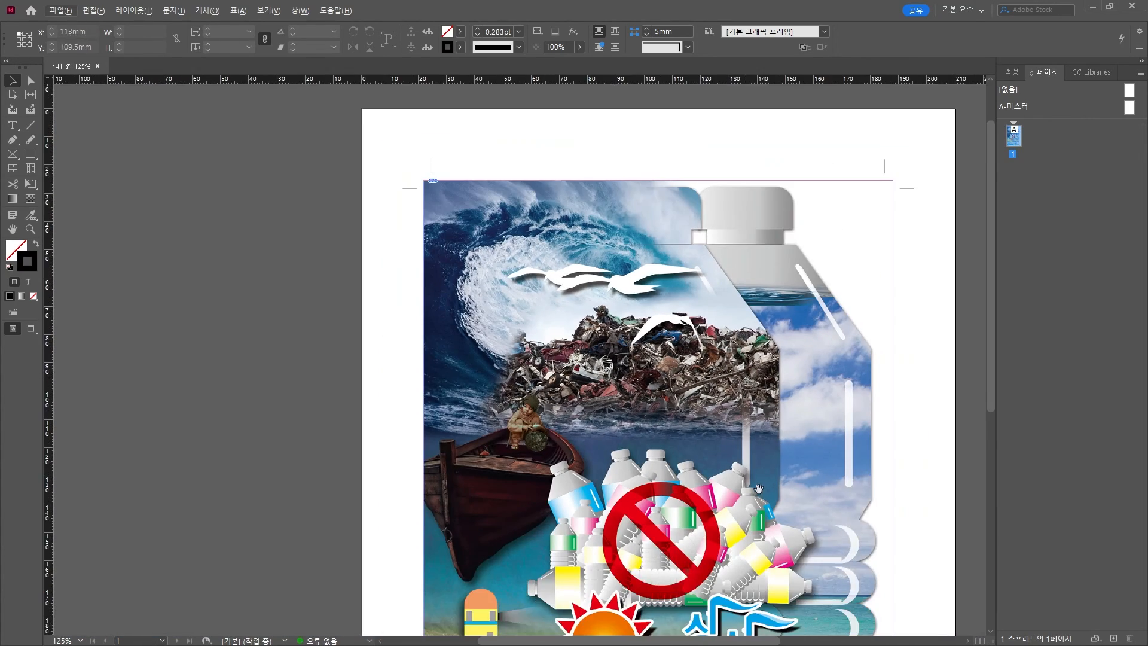
pyautogui.moveTo(624, 377); pyautogui.dragTo(439, 188)
pyautogui.scroll(-1, 561, 302)
pyautogui.scroll(-2, 698, 402)
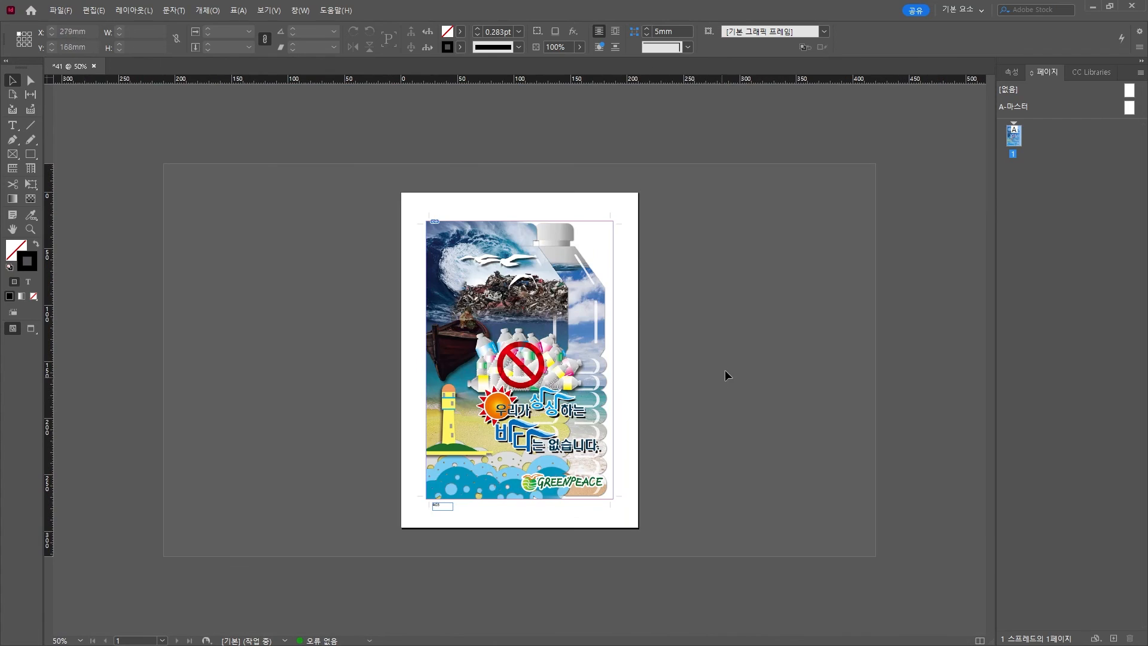
# Step: Save the document as 41.indd in the 41 folder on the desktop
pyautogui.click(60, 10)
pyautogui.click(90, 108)
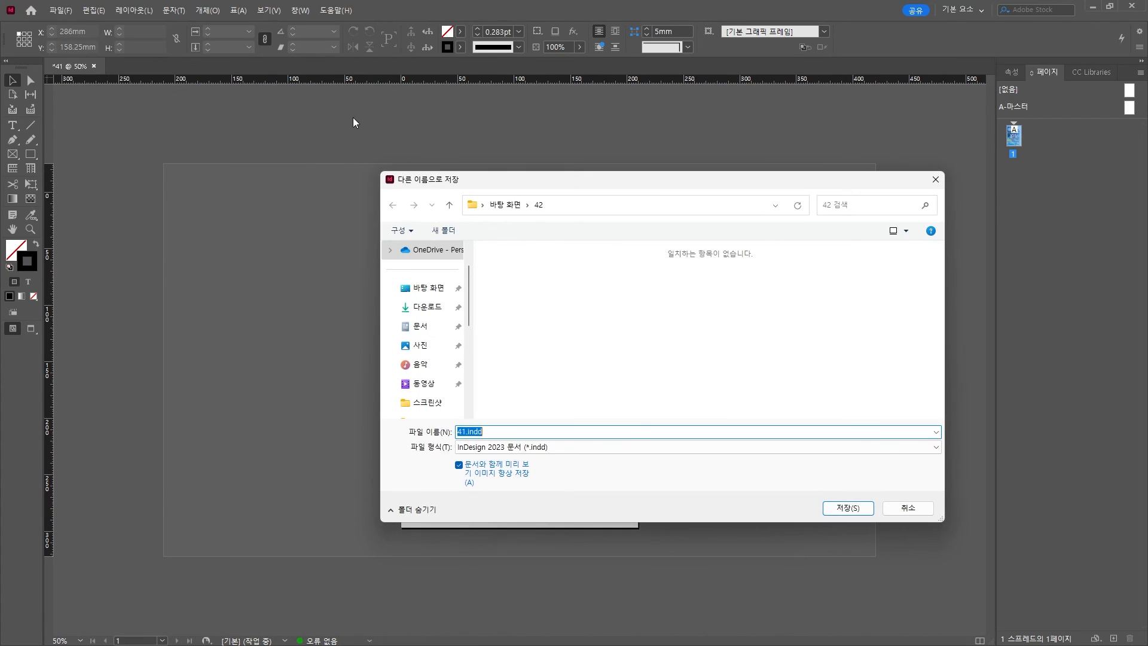
pyautogui.click(502, 206)
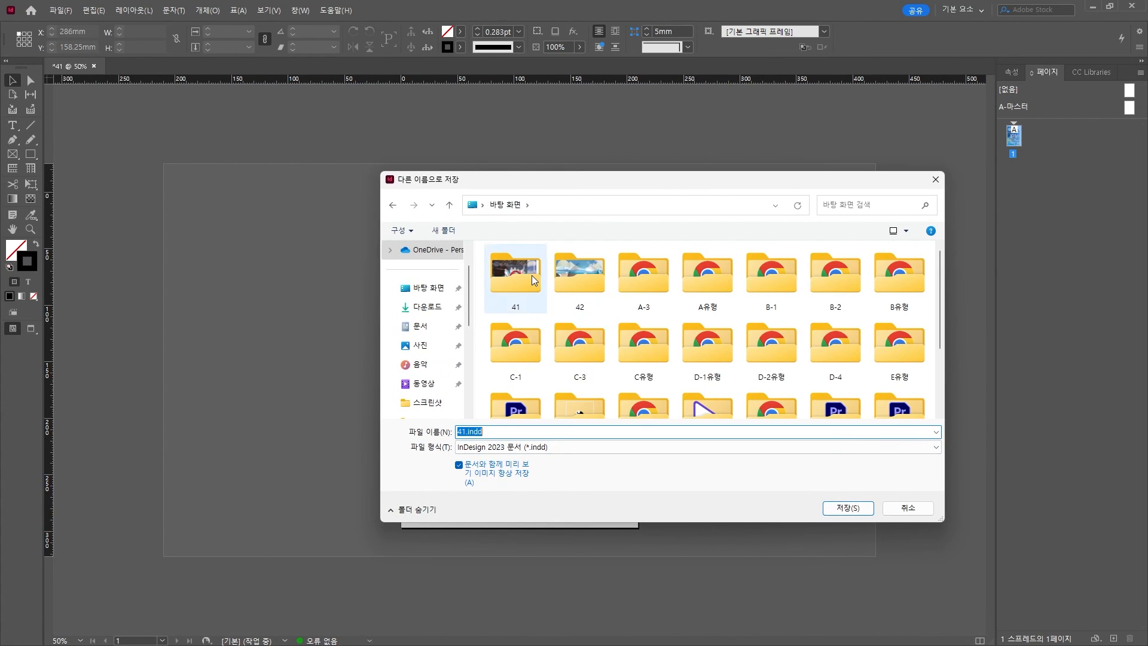
pyautogui.doubleClick(516, 279)
pyautogui.click(856, 510)
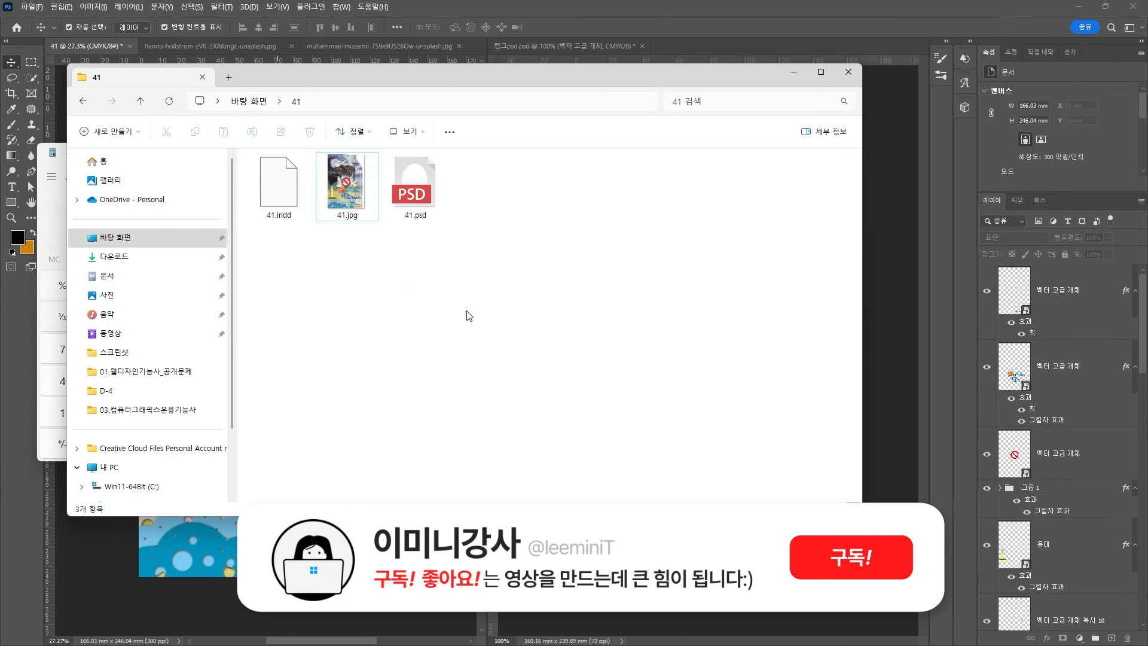
# Step: Create a new folder inside the 41 folder in File Explorer and move 41.indd and 41.jpg into it
pyautogui.moveTo(447, 84); pyautogui.dragTo(543, 94)
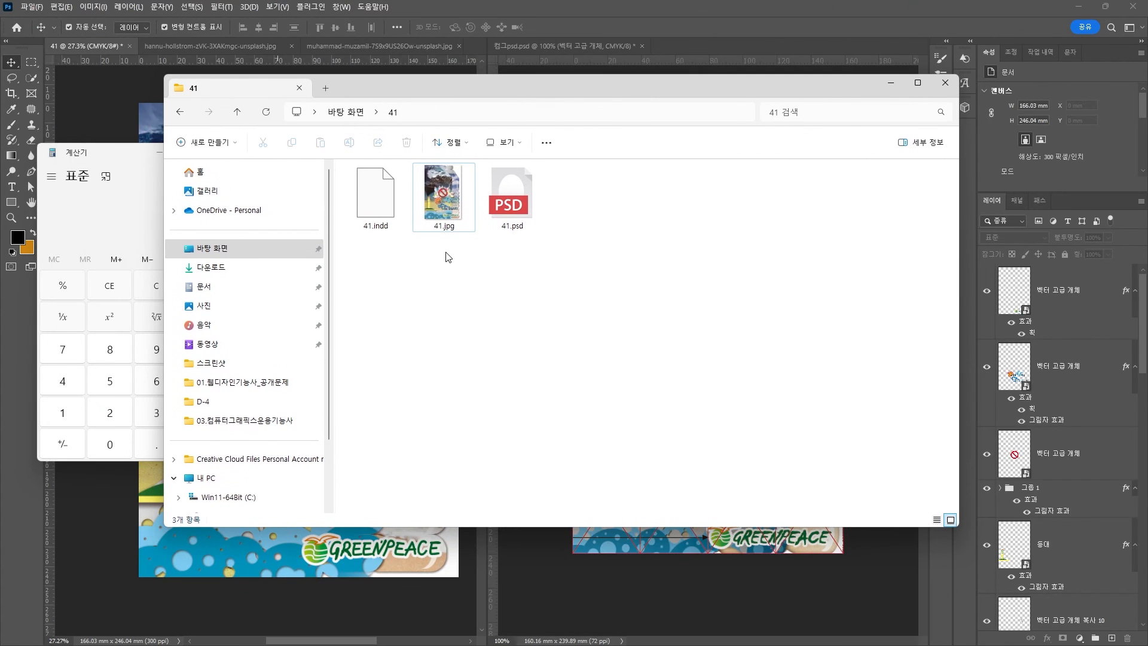
pyautogui.rightClick(462, 280)
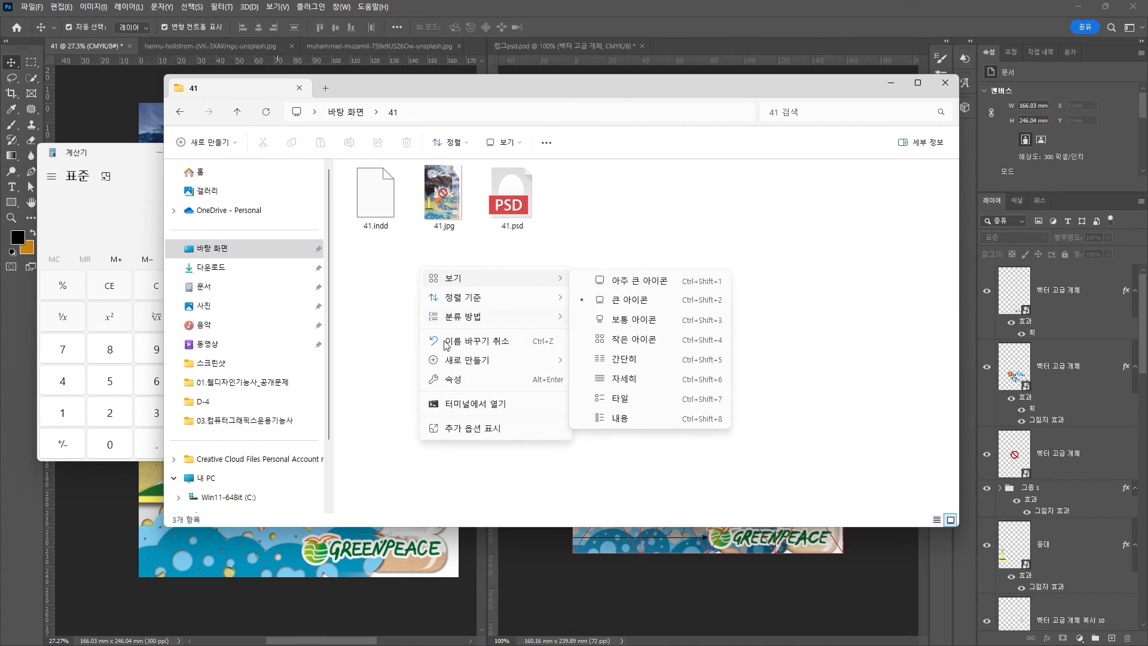
pyautogui.moveTo(450, 360)
pyautogui.click(603, 362)
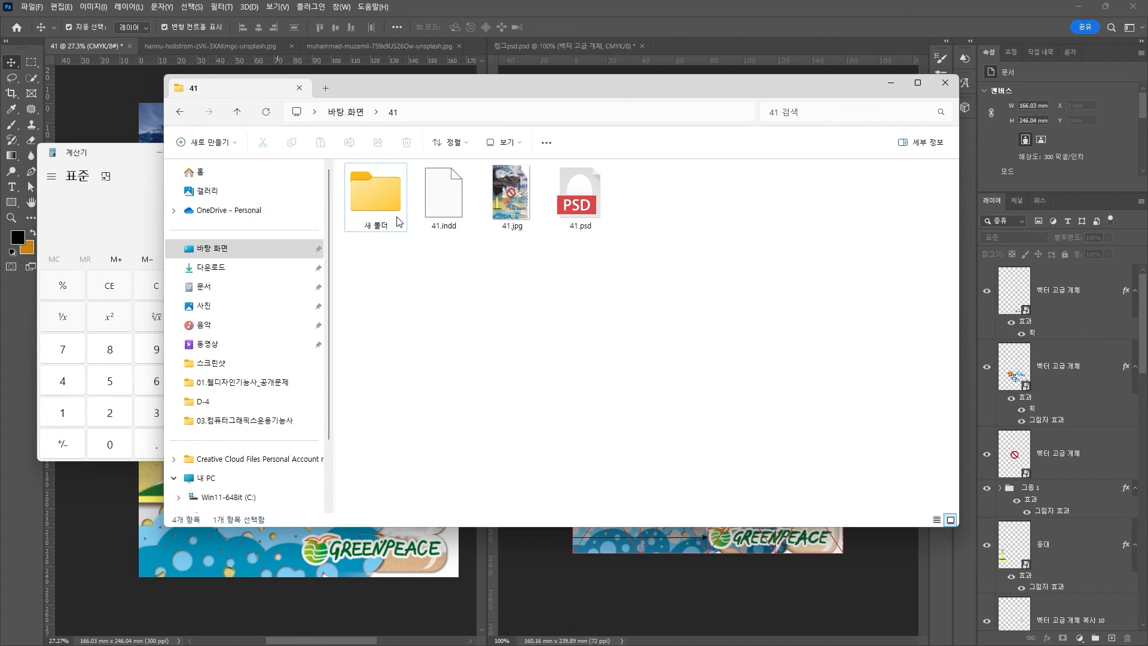
pyautogui.click(497, 216)
pyautogui.moveTo(441, 200); pyautogui.dragTo(375, 193)
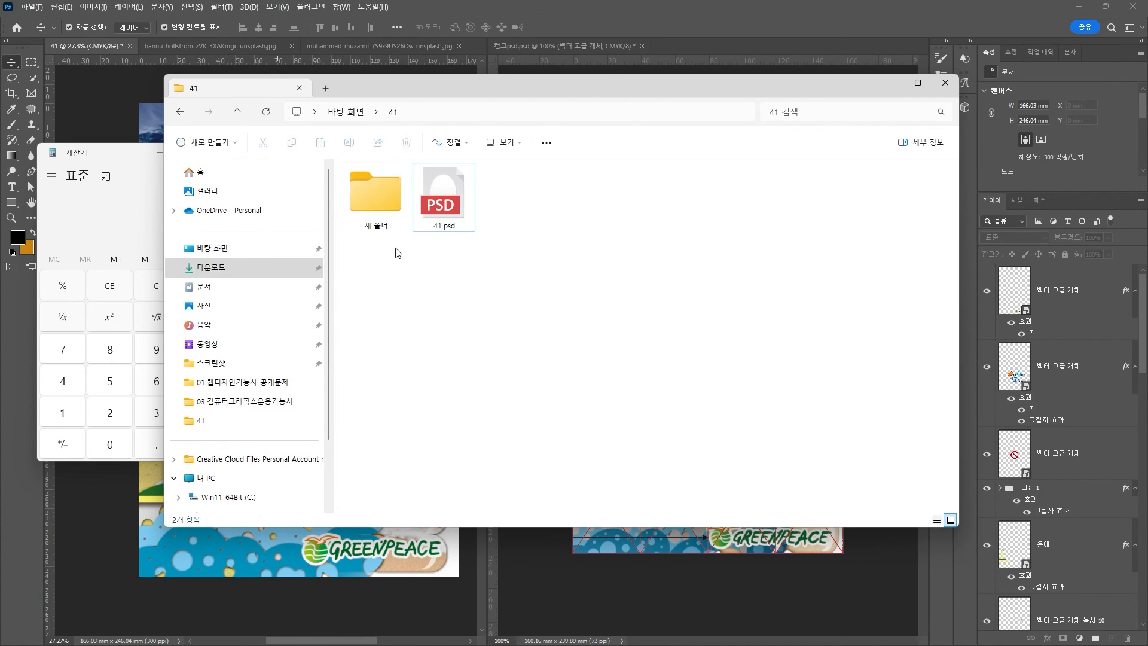
# Step: Check the new folder's total file size in its properties, then close them and deselect the folder
pyautogui.rightClick(389, 198)
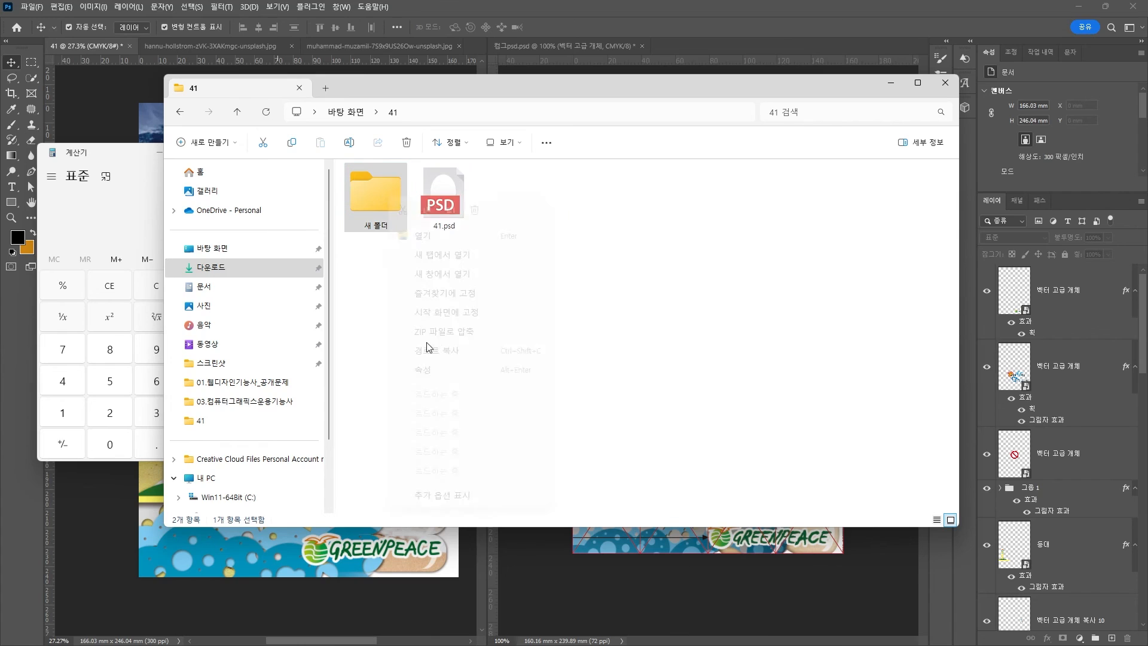
pyautogui.click(450, 371)
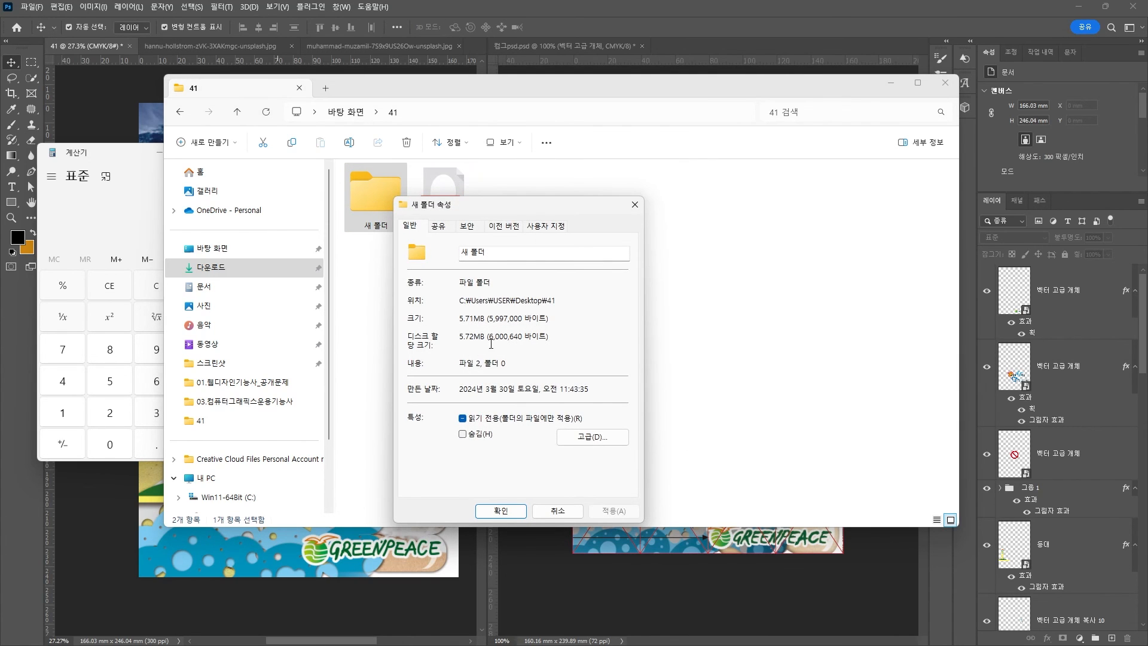
pyautogui.click(636, 205)
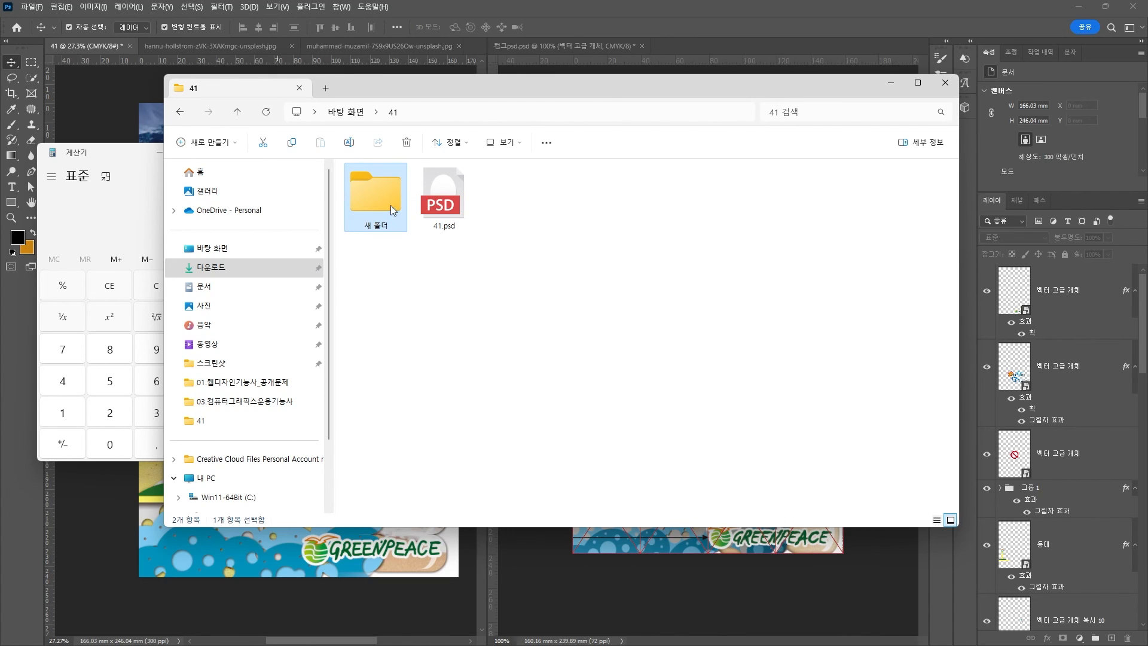
pyautogui.moveTo(395, 210)
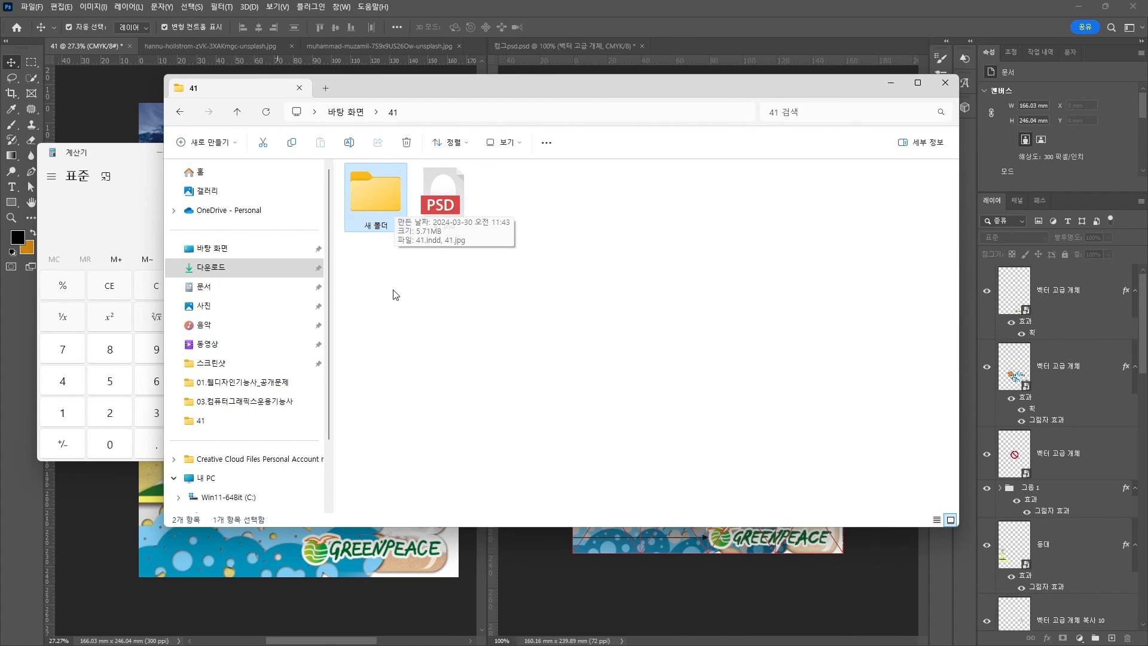
pyautogui.click(411, 301)
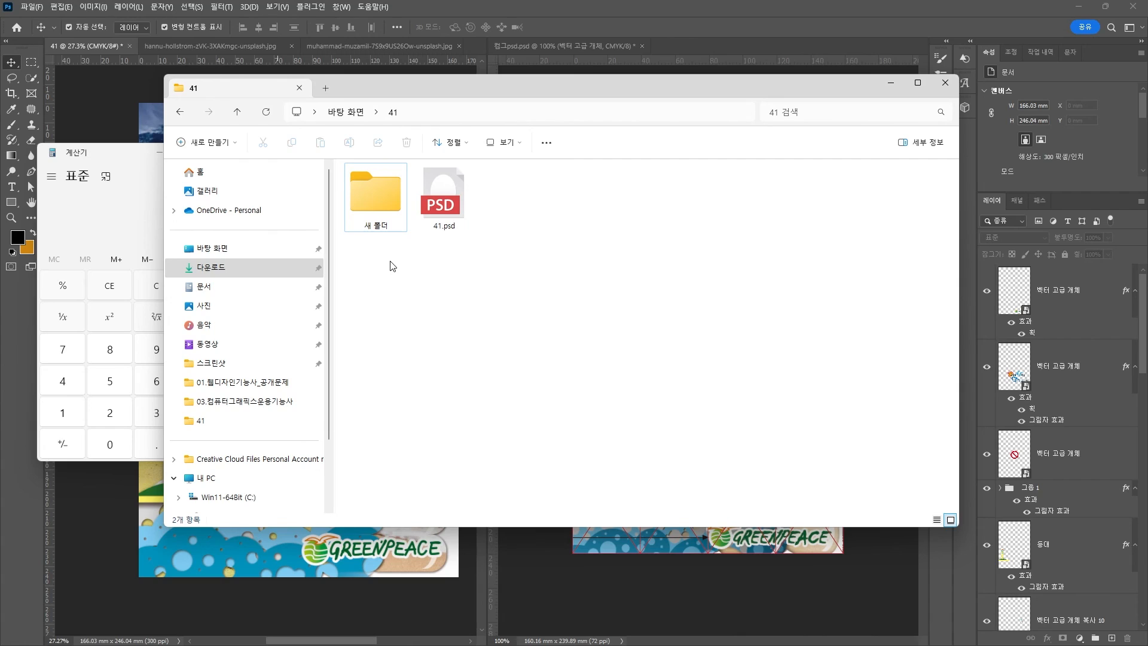